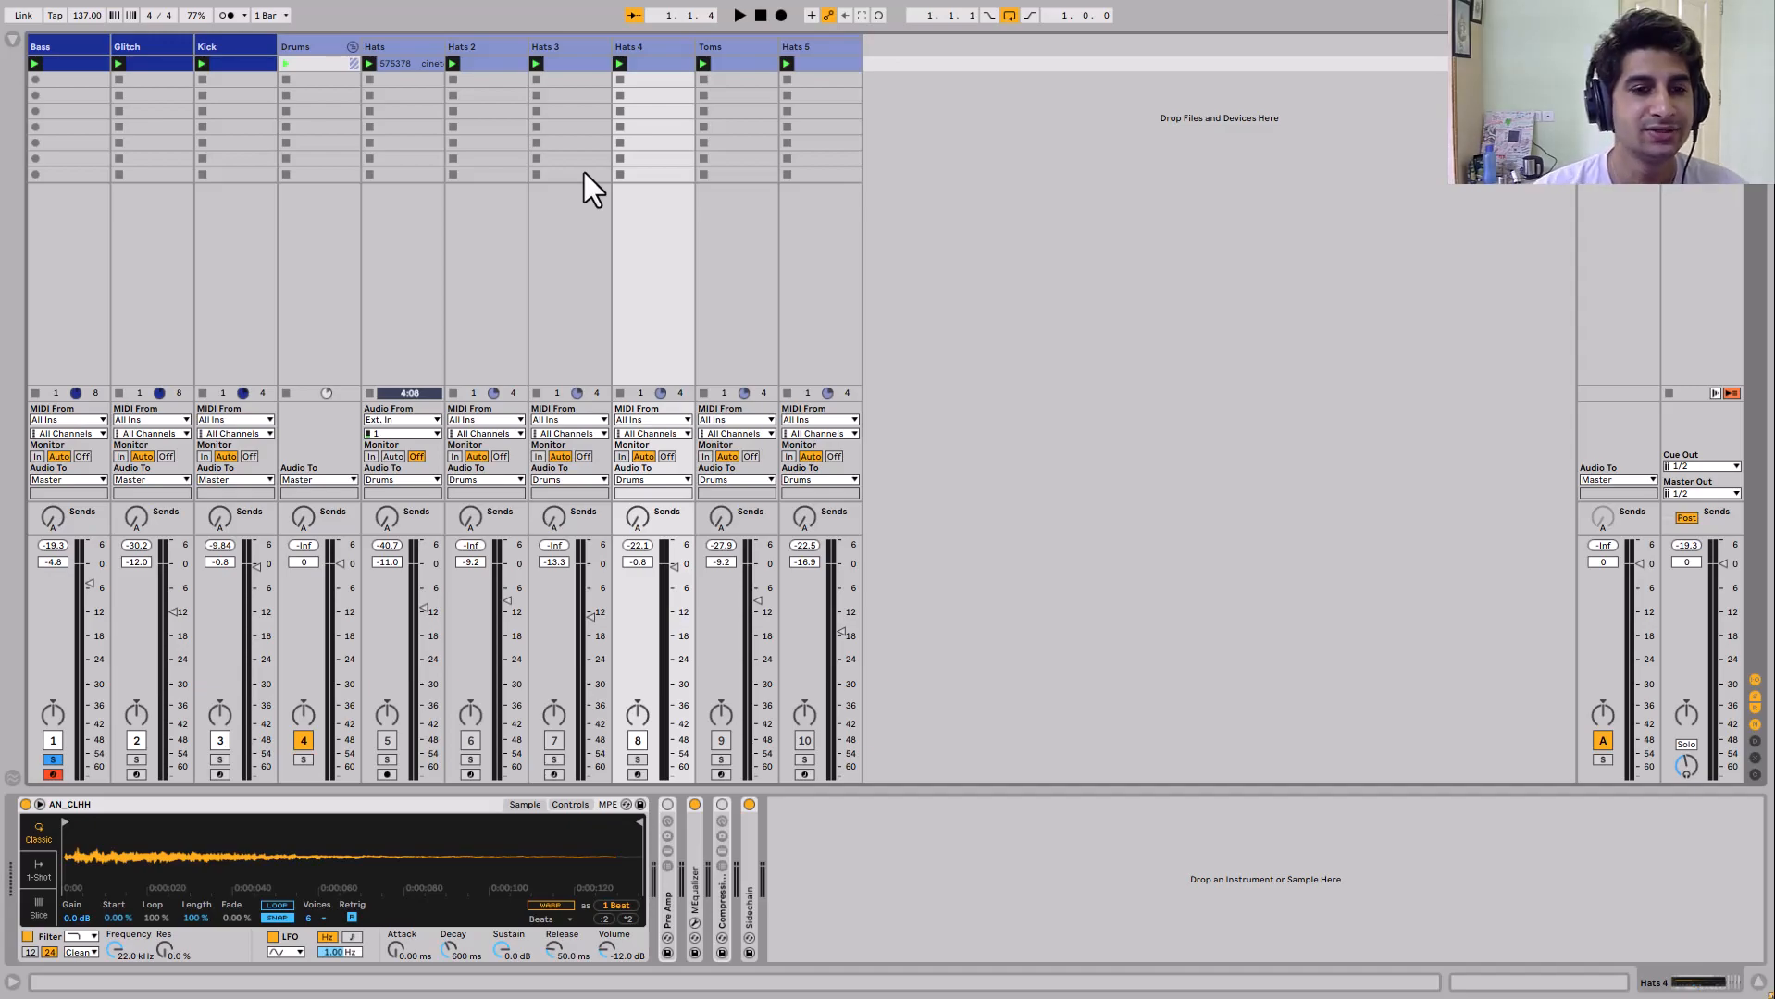
Unsolo the Bass track, switch on the muted Hats, Hats 2, Hats 3, Toms and Hats 5 tracks, and play the session
left_click(402, 63)
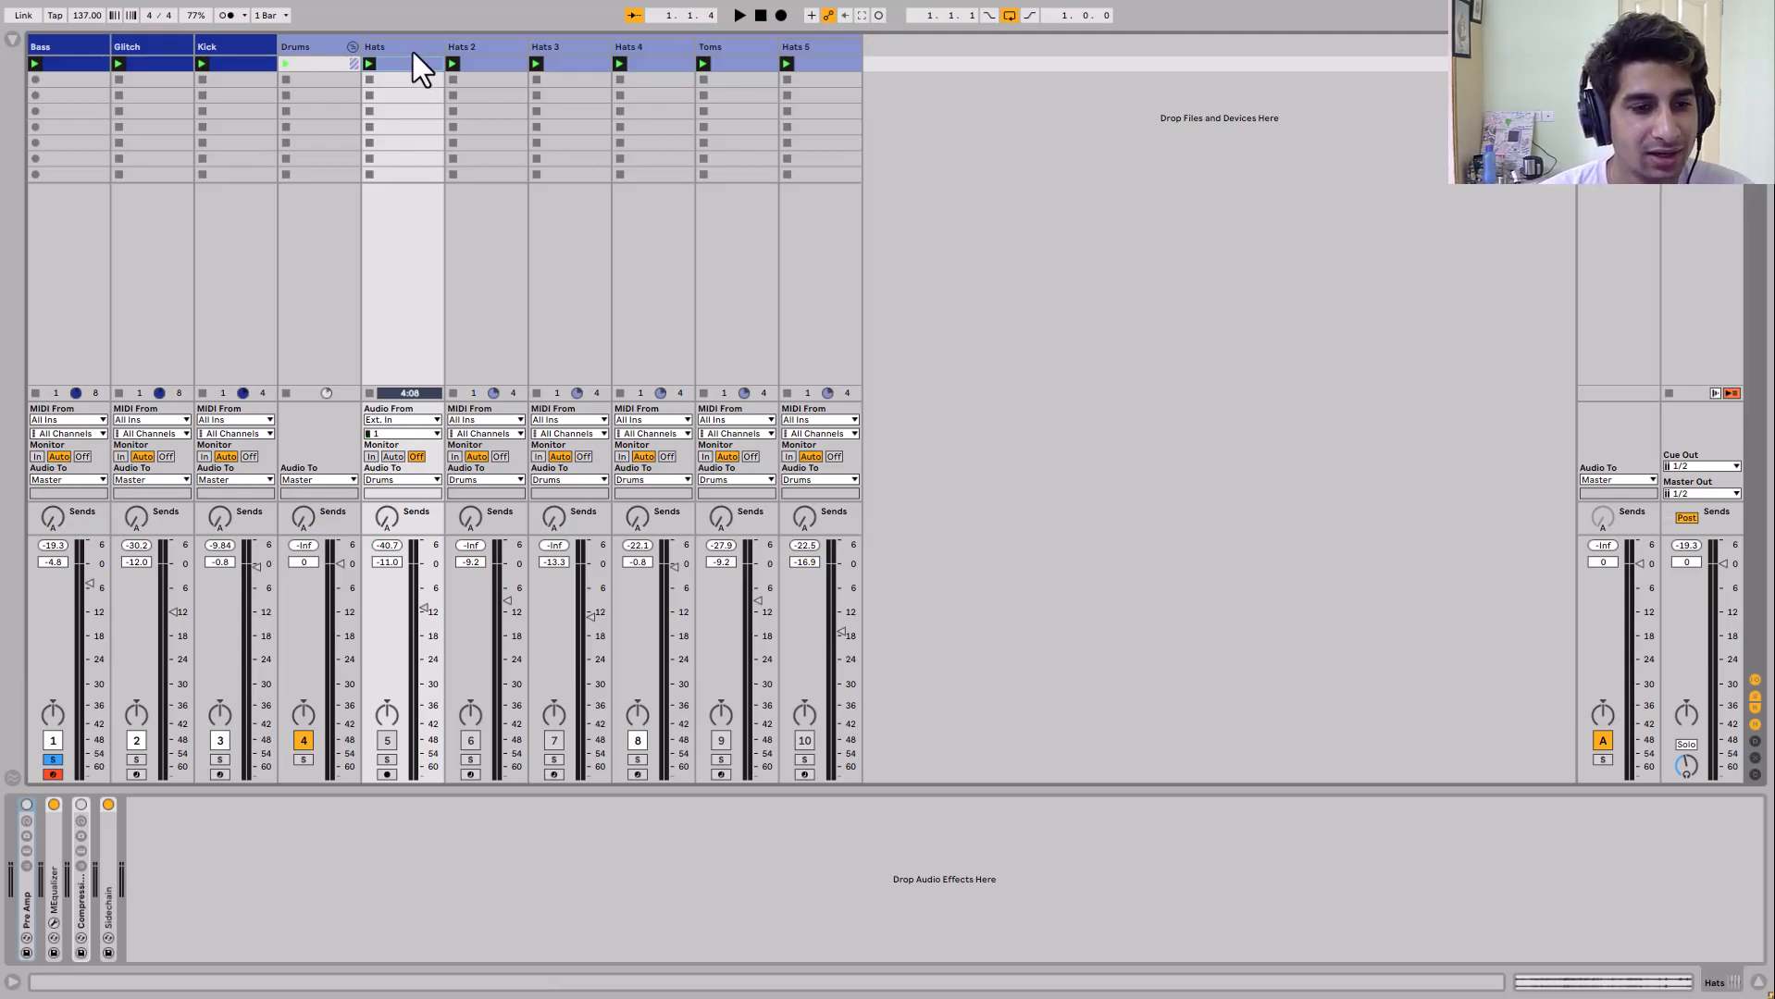
left_click(53, 760)
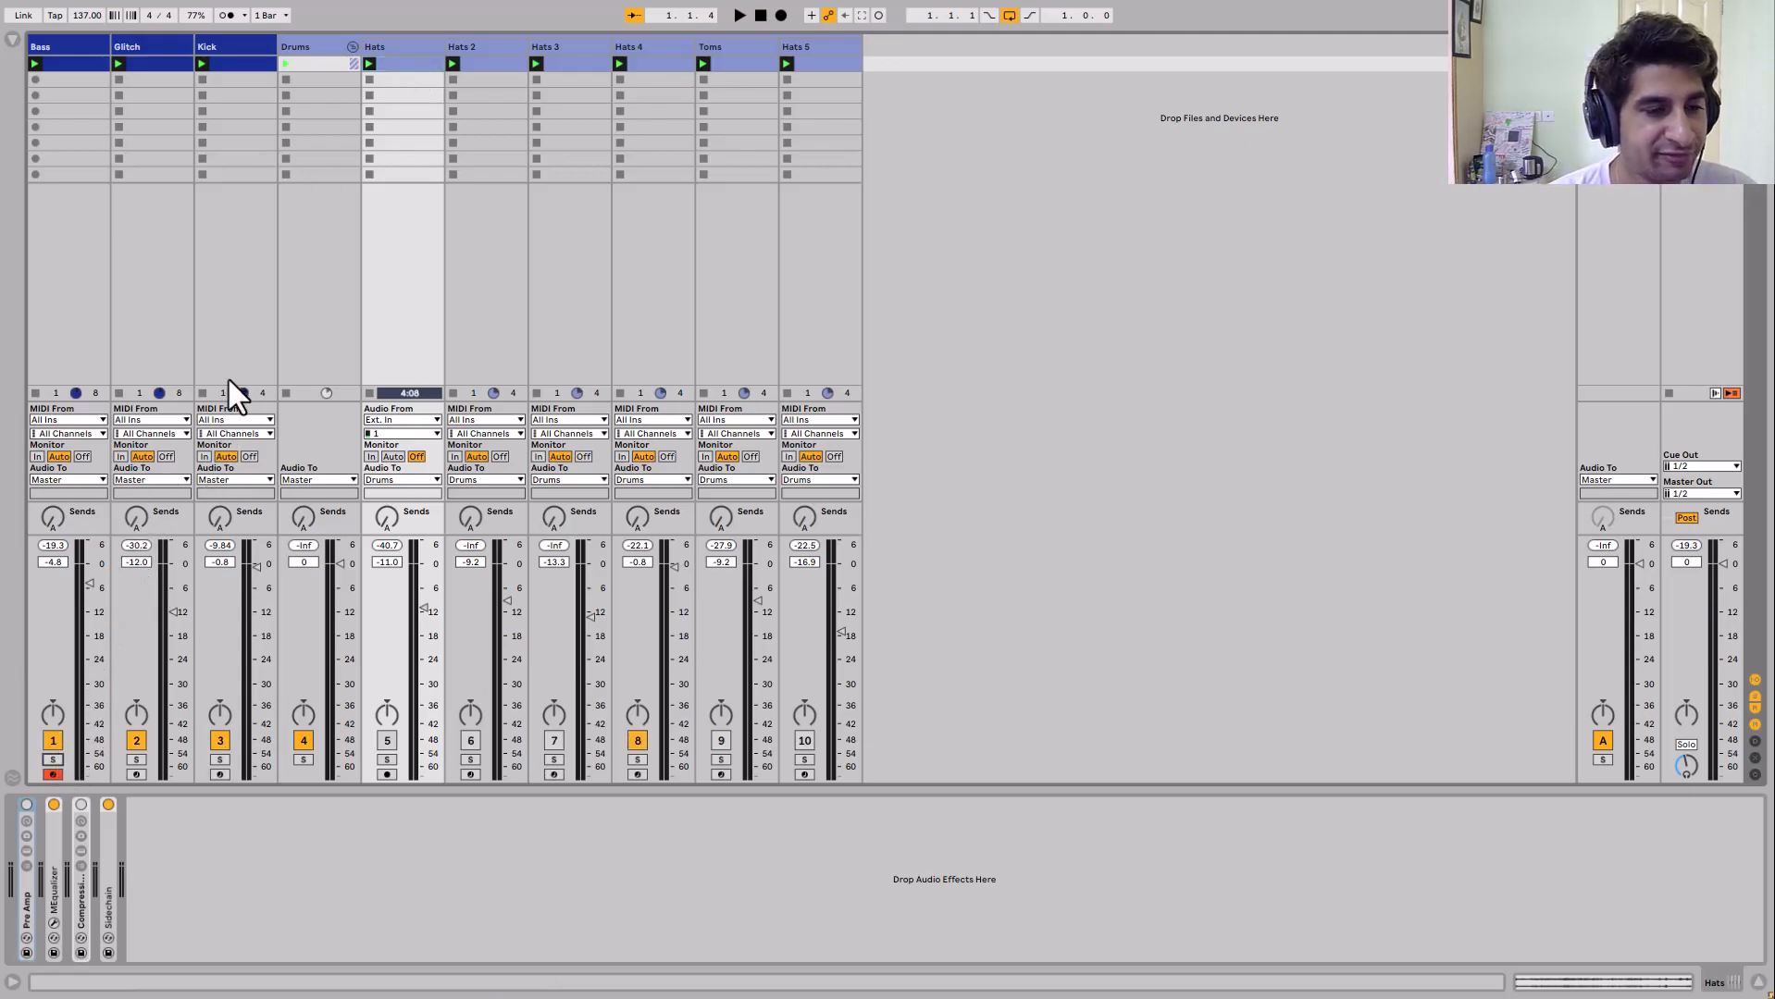
left_click(387, 740)
left_click(470, 740)
left_click(553, 740)
left_click(721, 740)
left_click(804, 740)
key("space")
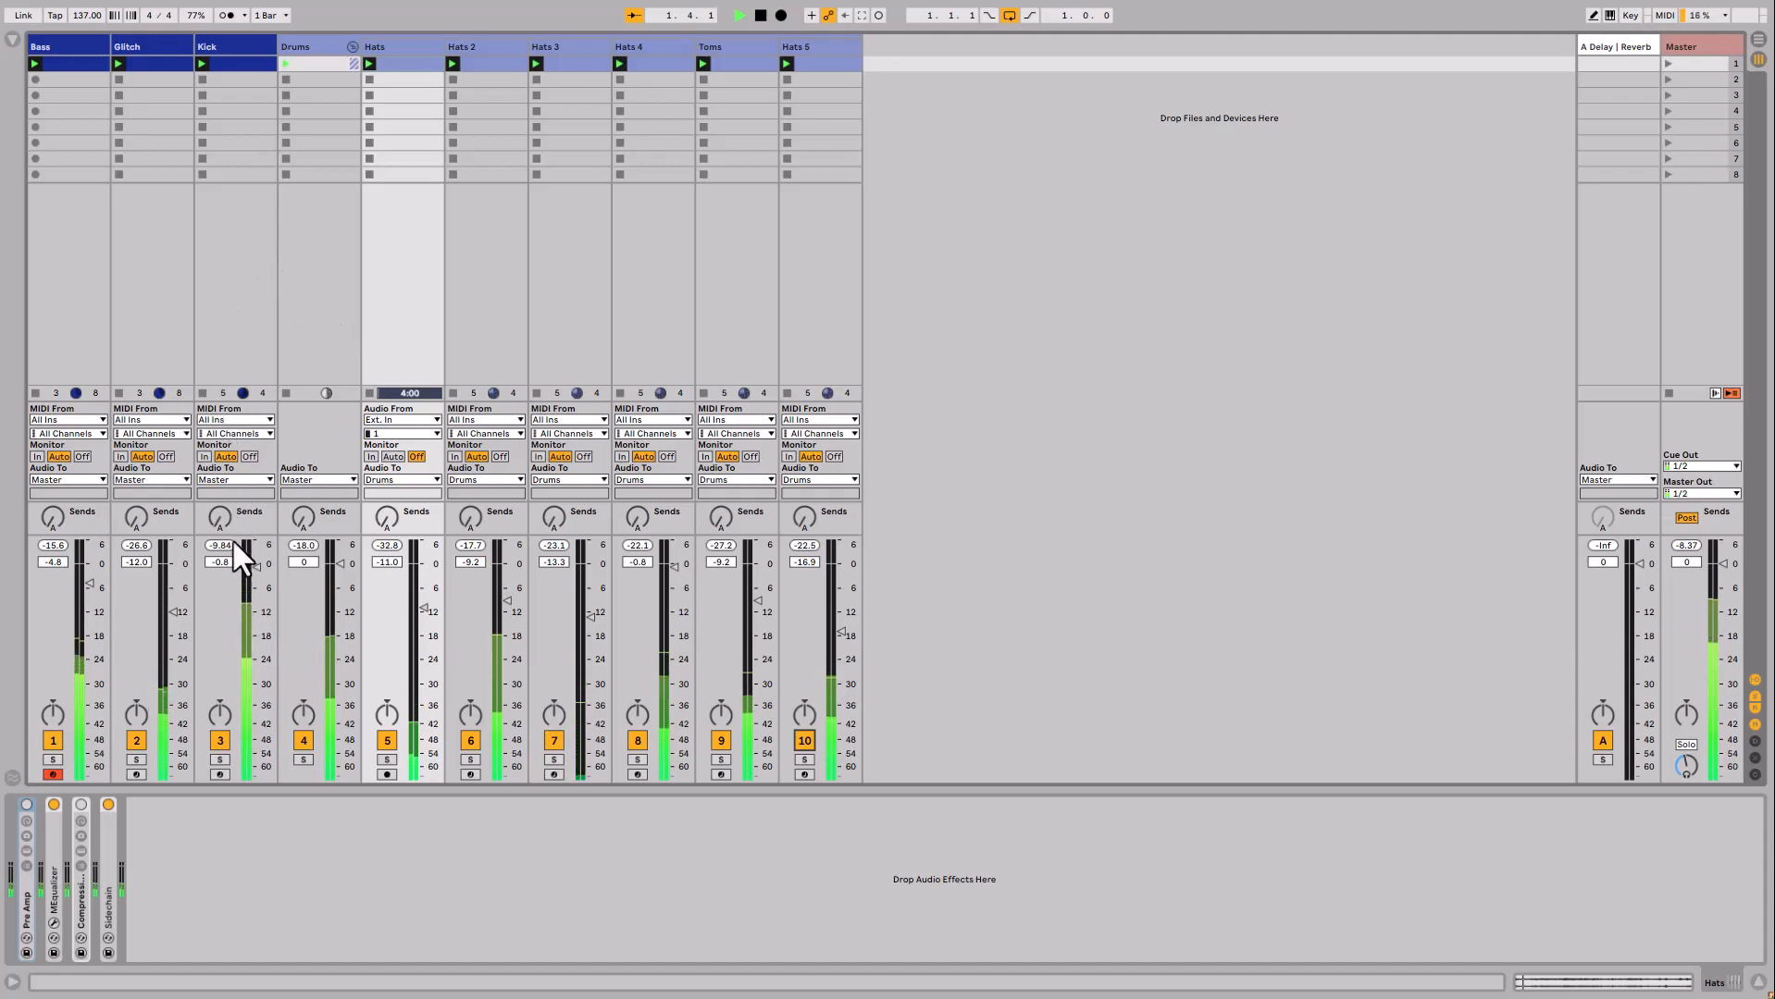
Unfold the Pre Amp, MEqualizer, Compression and Sidechain devices on the Hats track
left_click(222, 51)
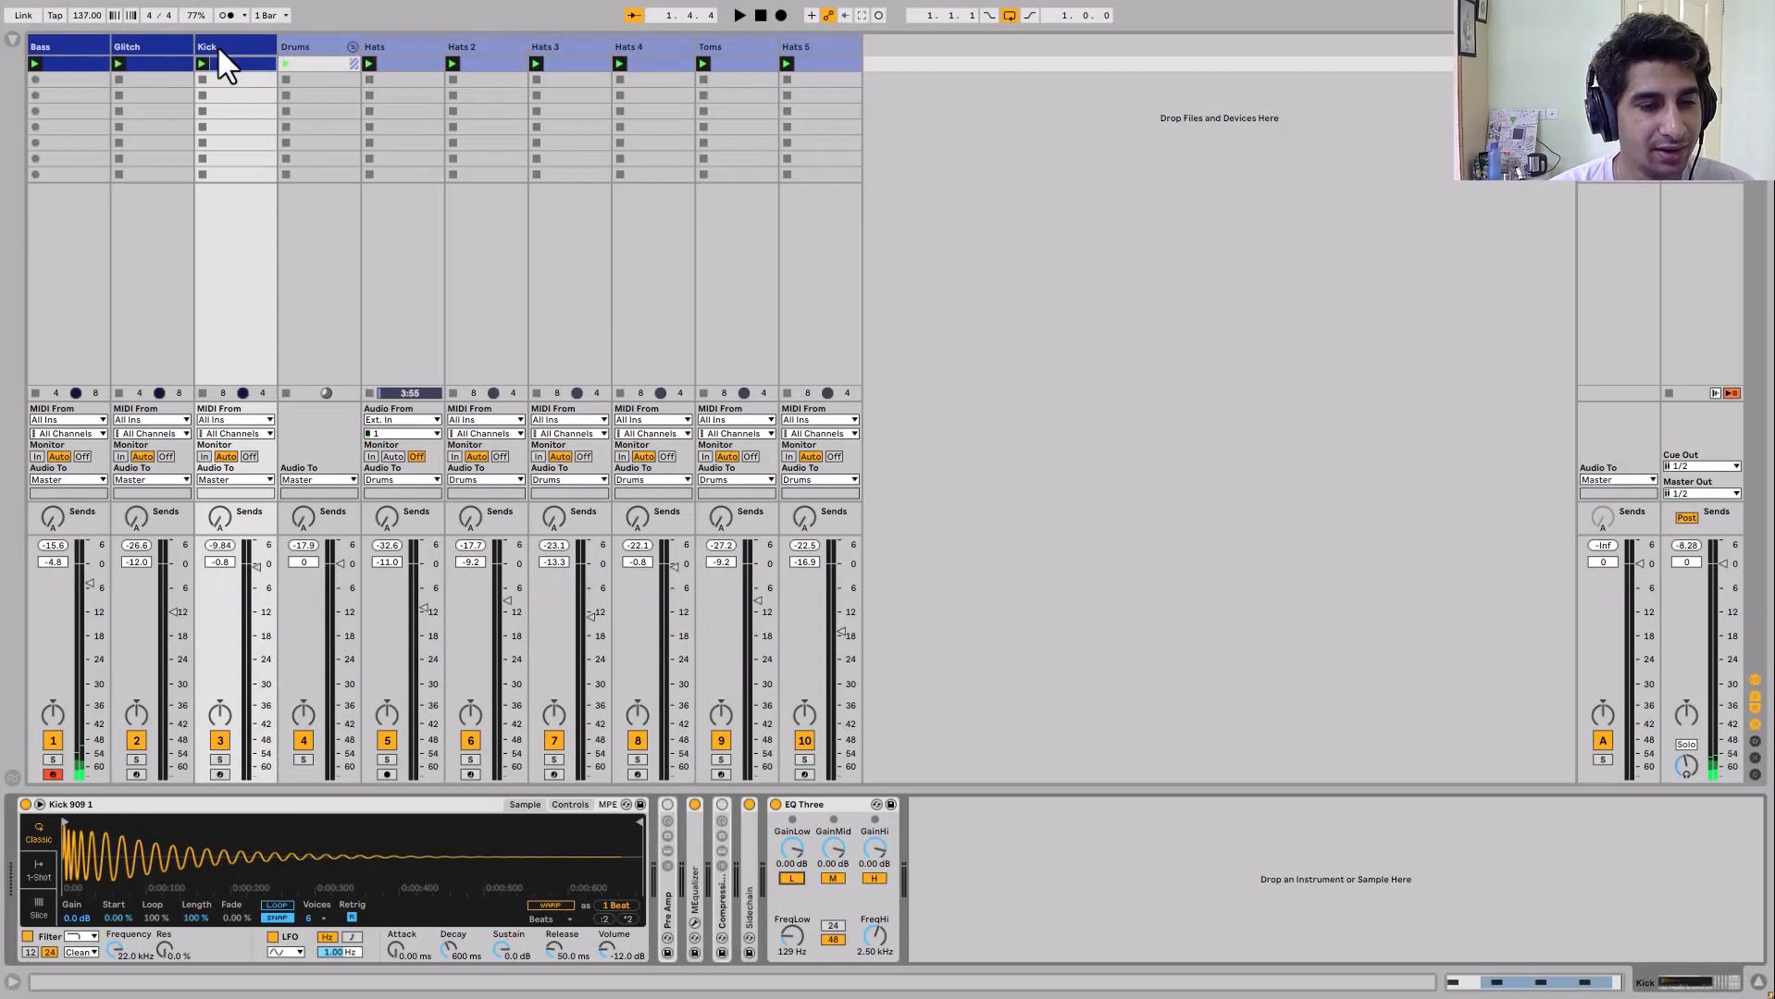
left_click(398, 48)
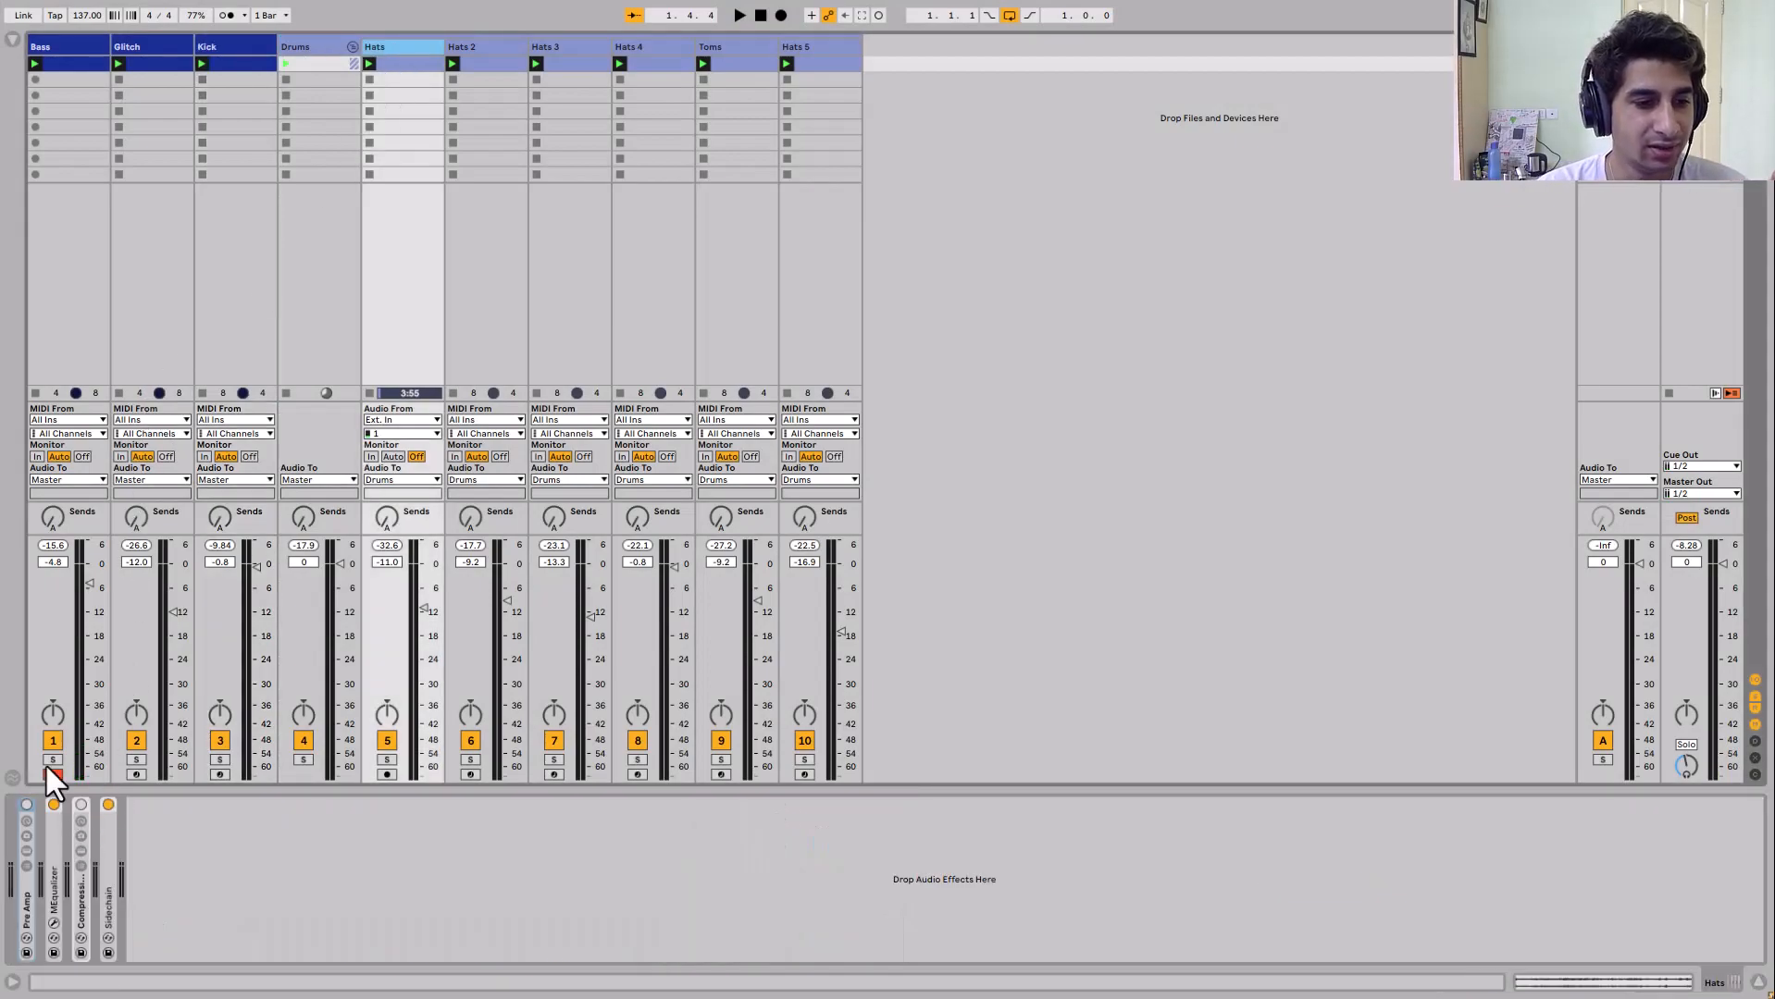
double_click(29, 891)
double_click(268, 833)
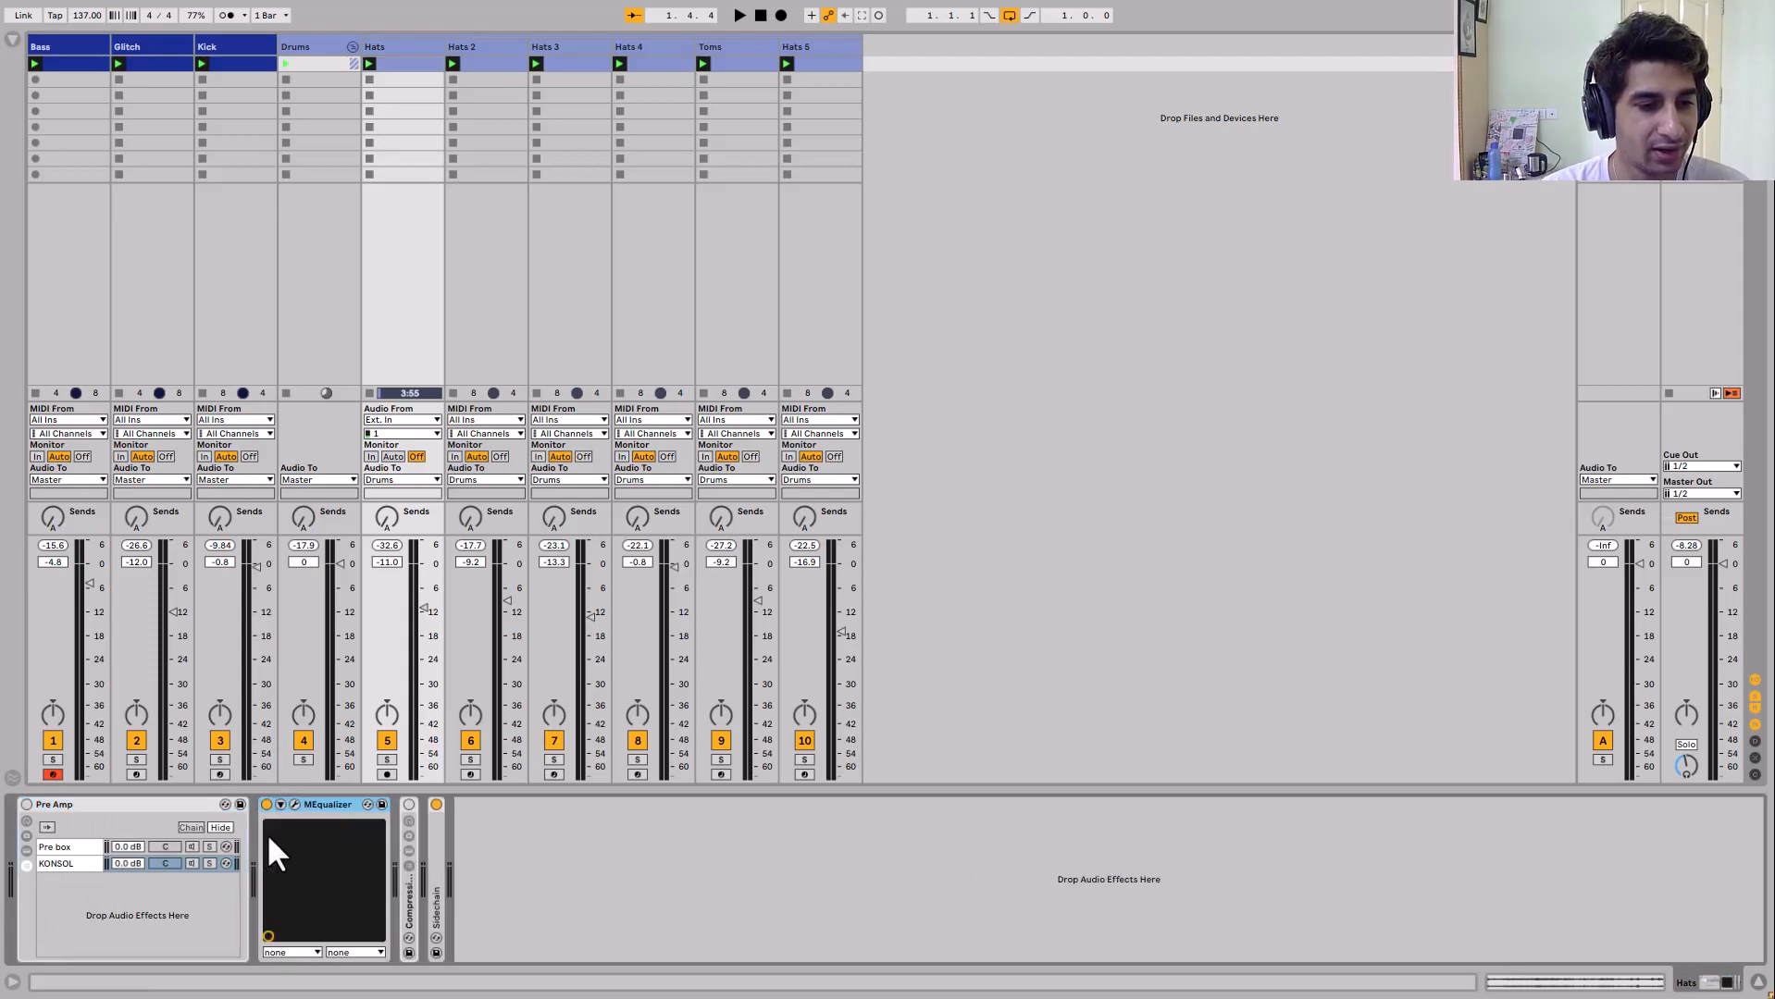
double_click(400, 879)
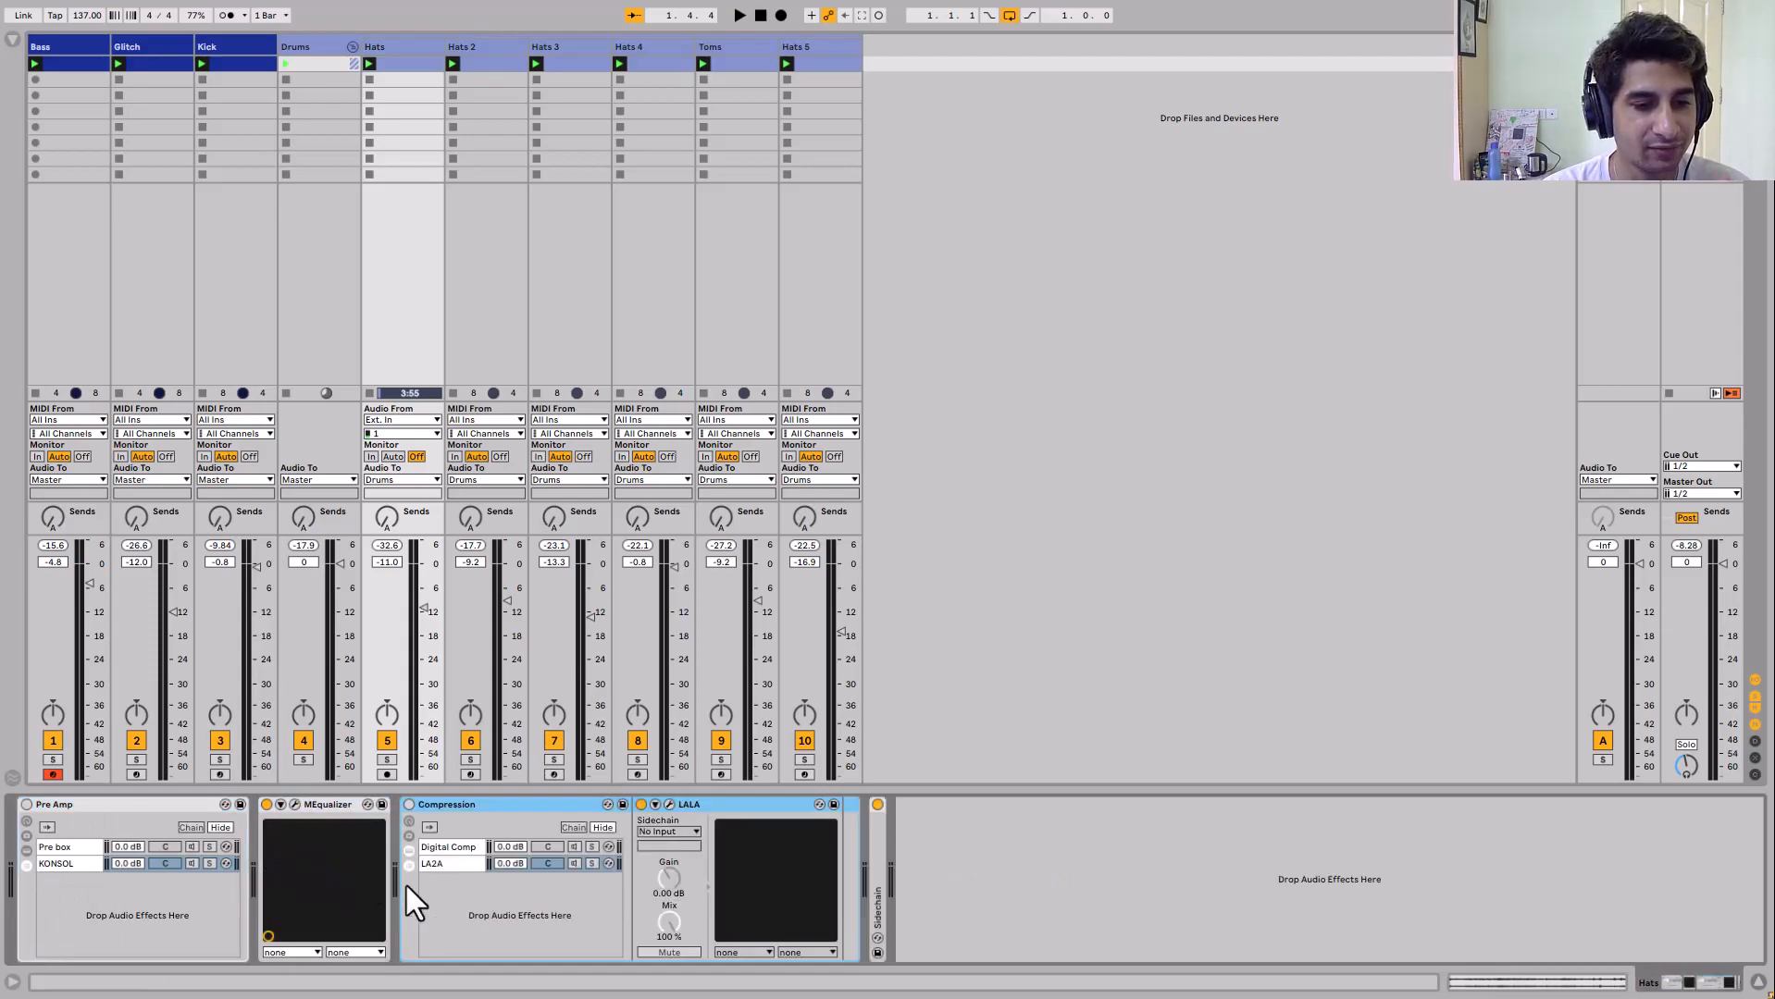
double_click(874, 864)
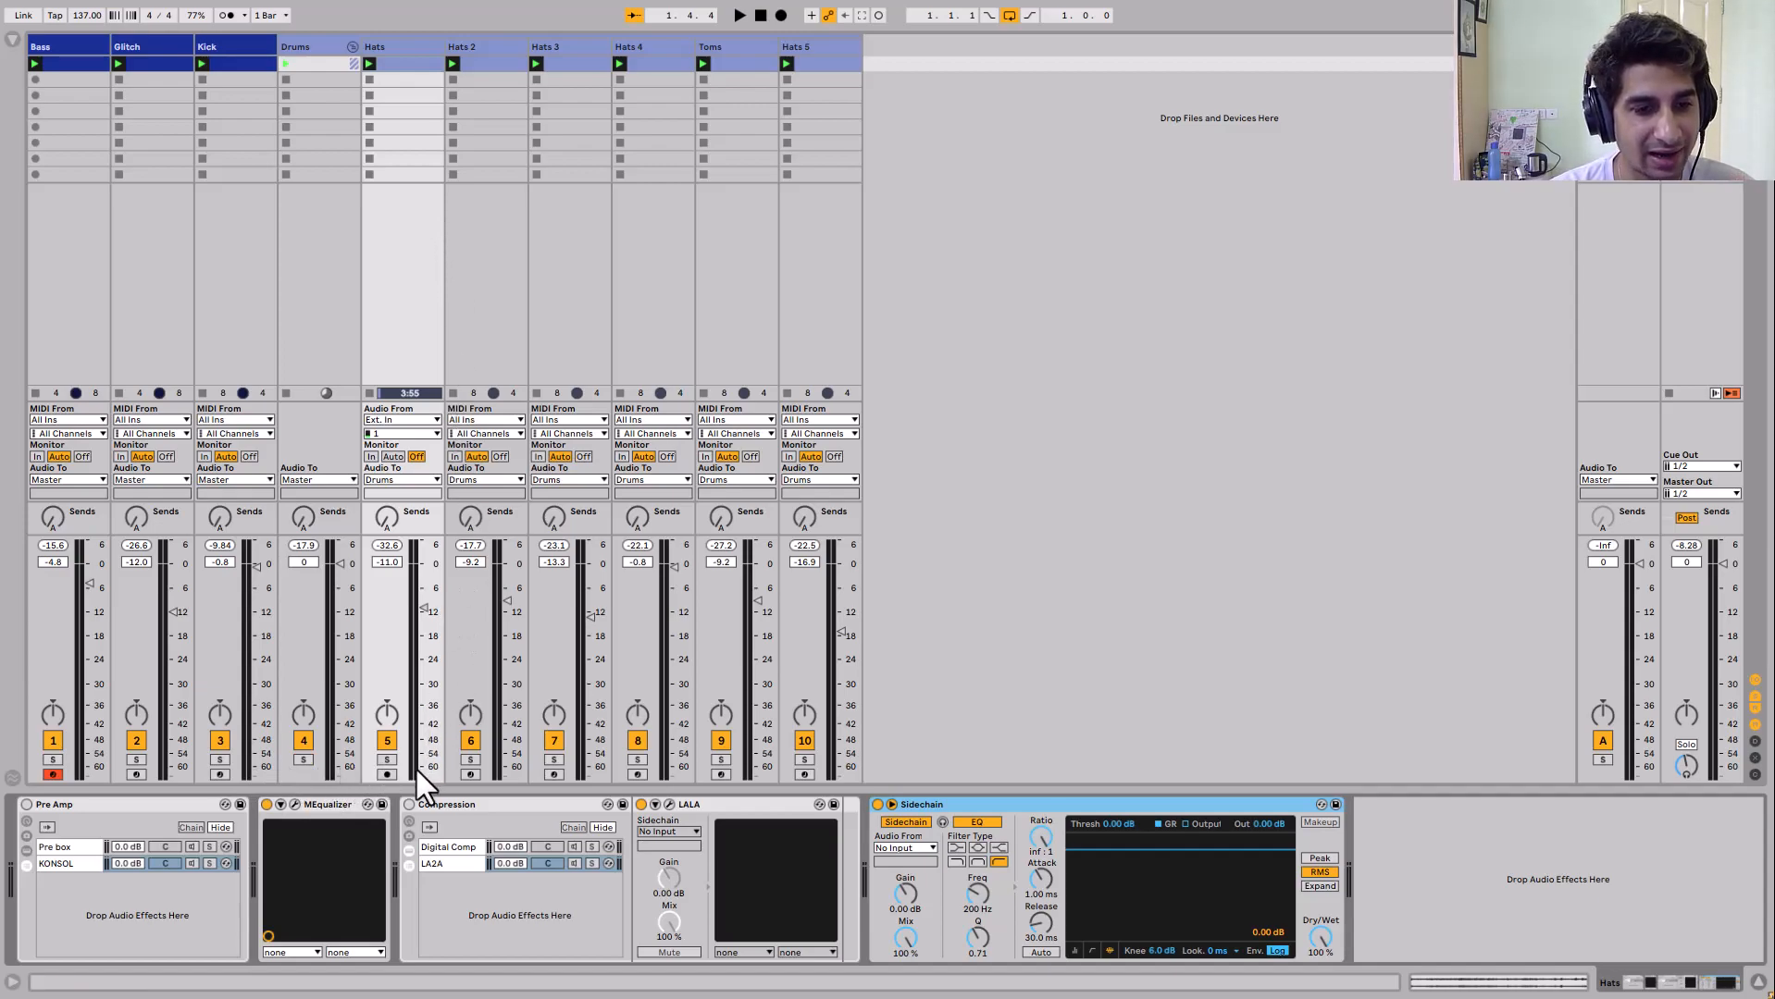
Solo the Hats track and inspect the device chains of the Bass, Glitch and Kick tracks
left_click(389, 761)
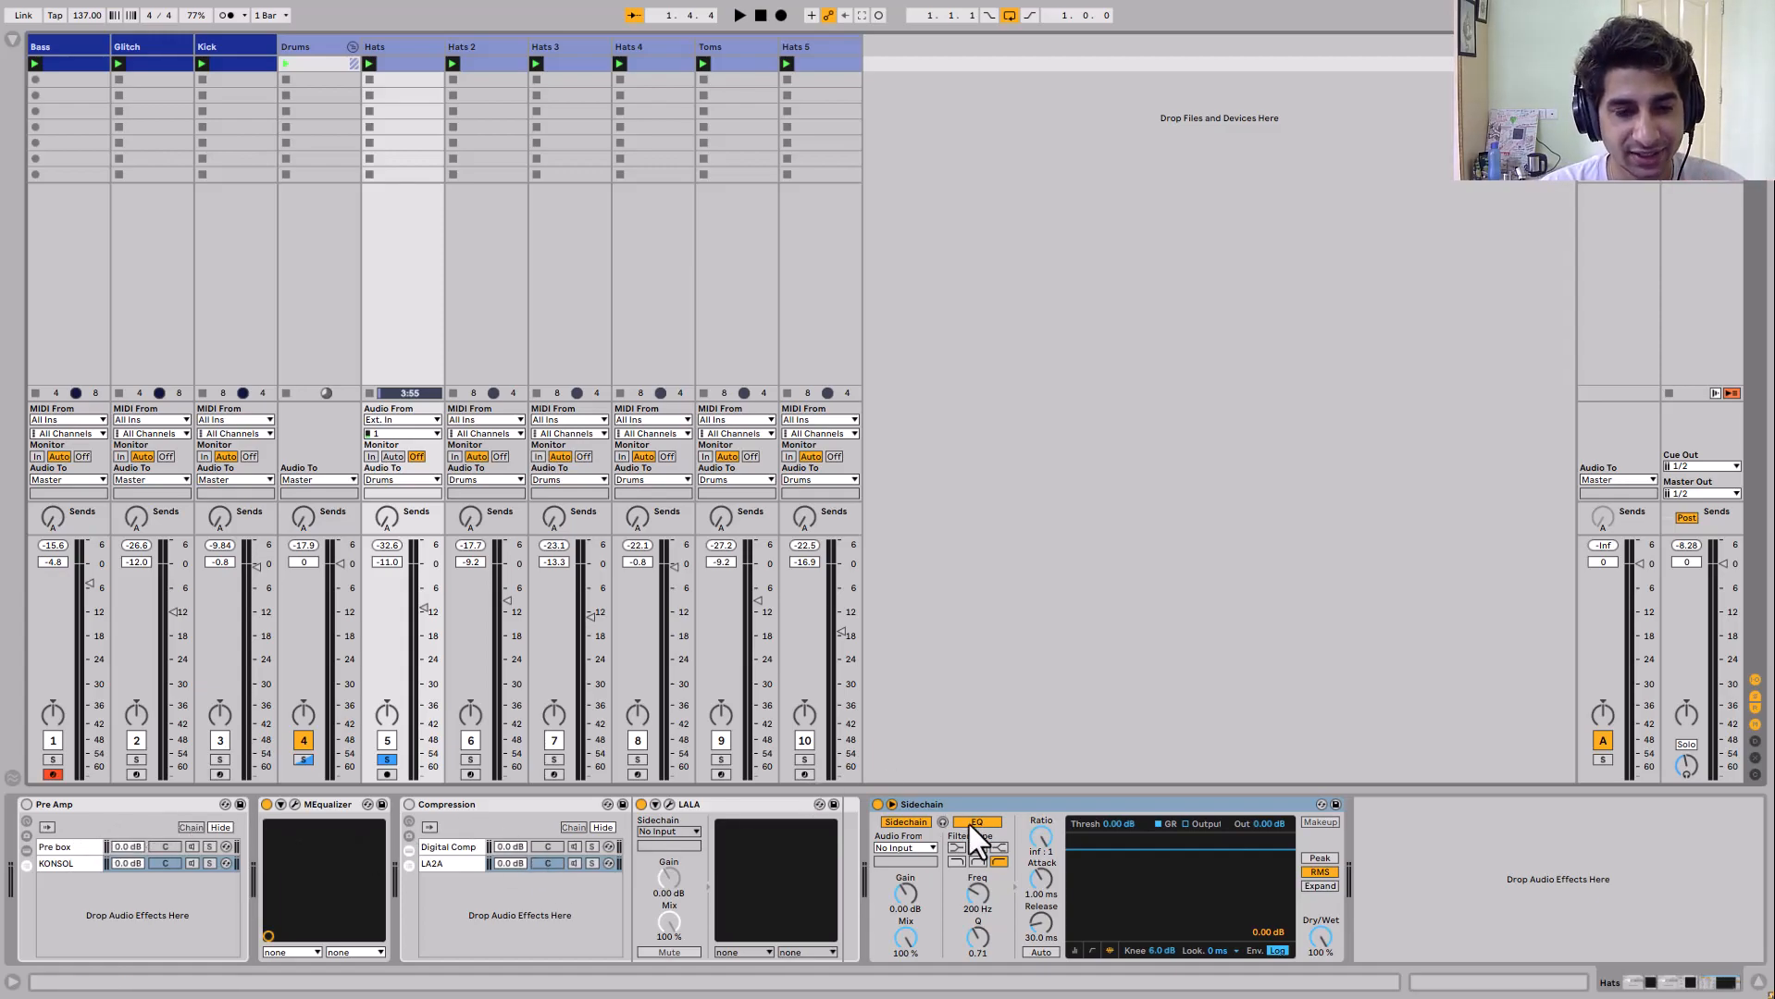
left_click(74, 47)
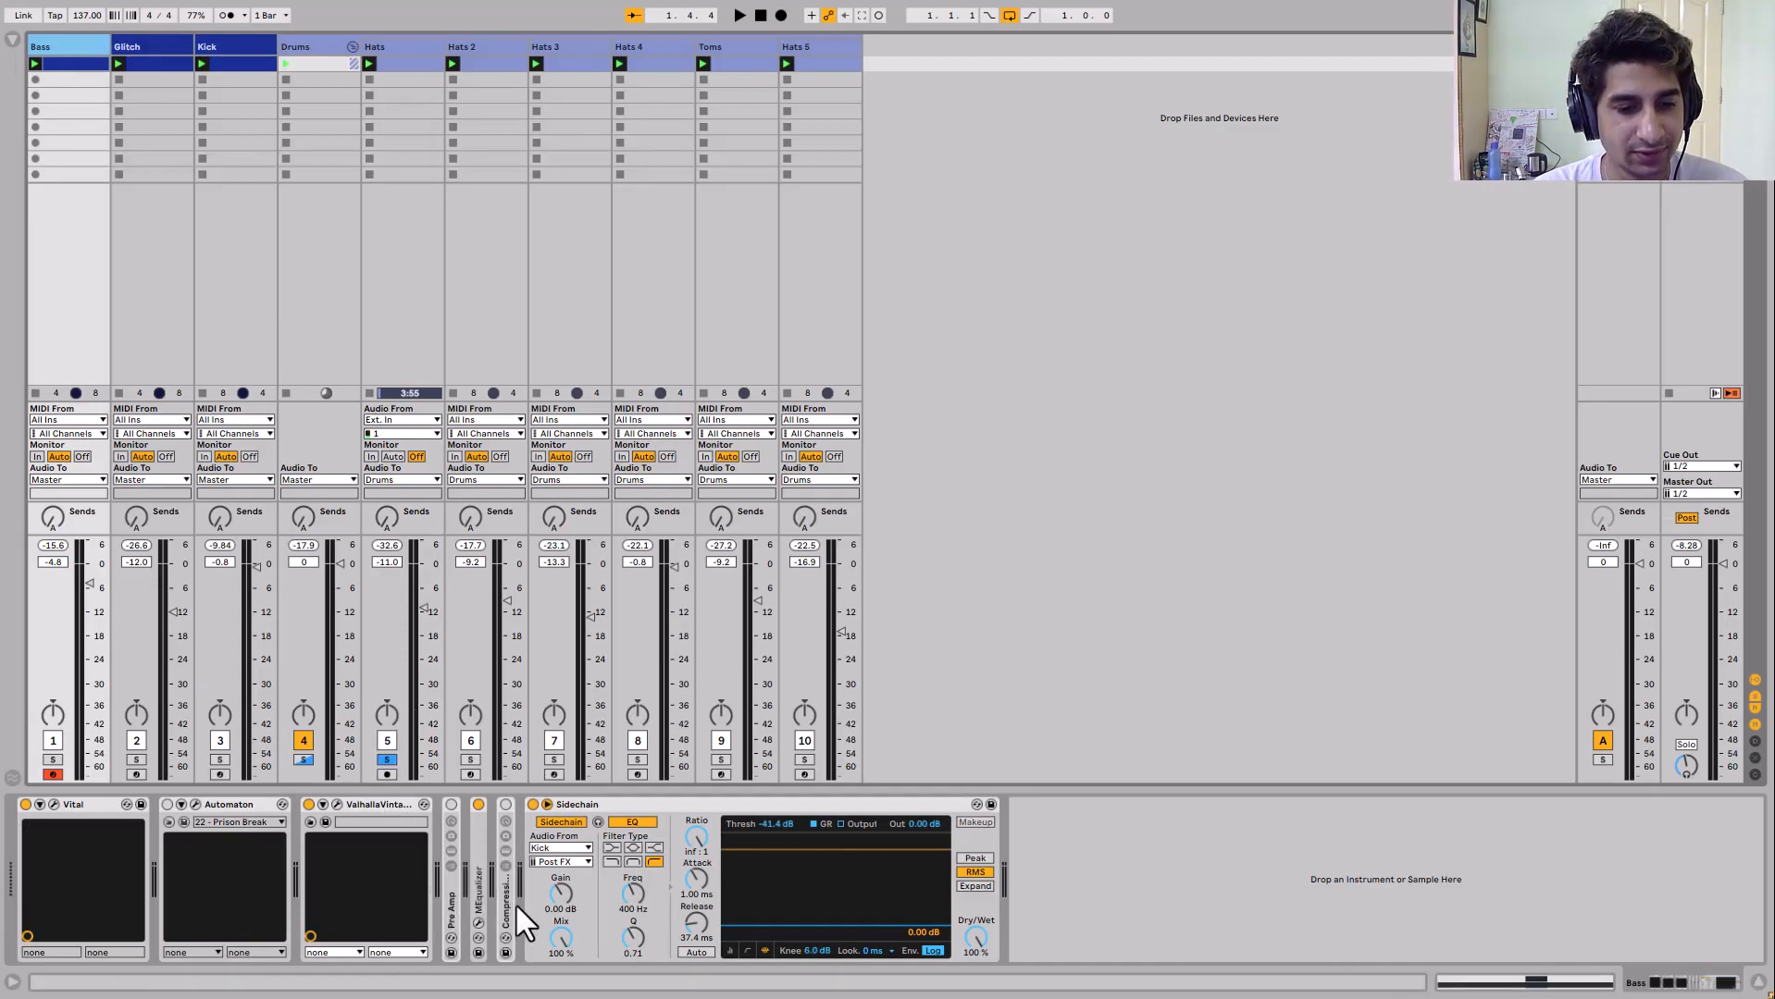
key("Right")
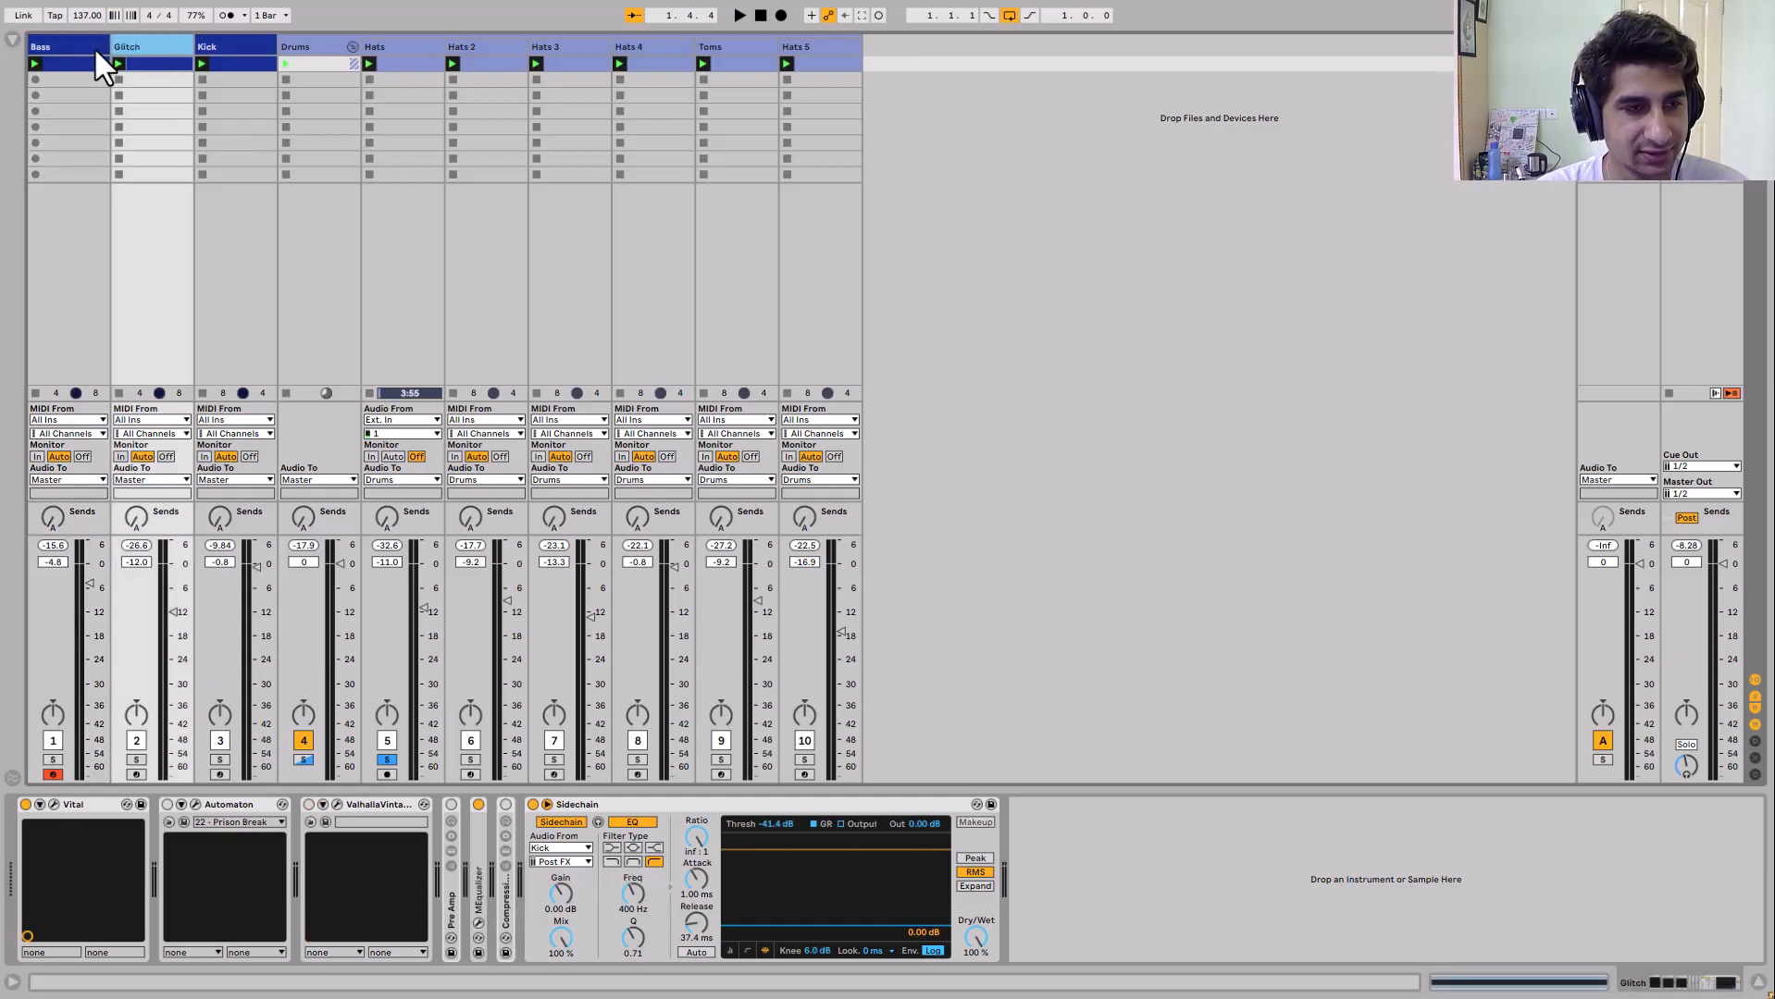
key("Right")
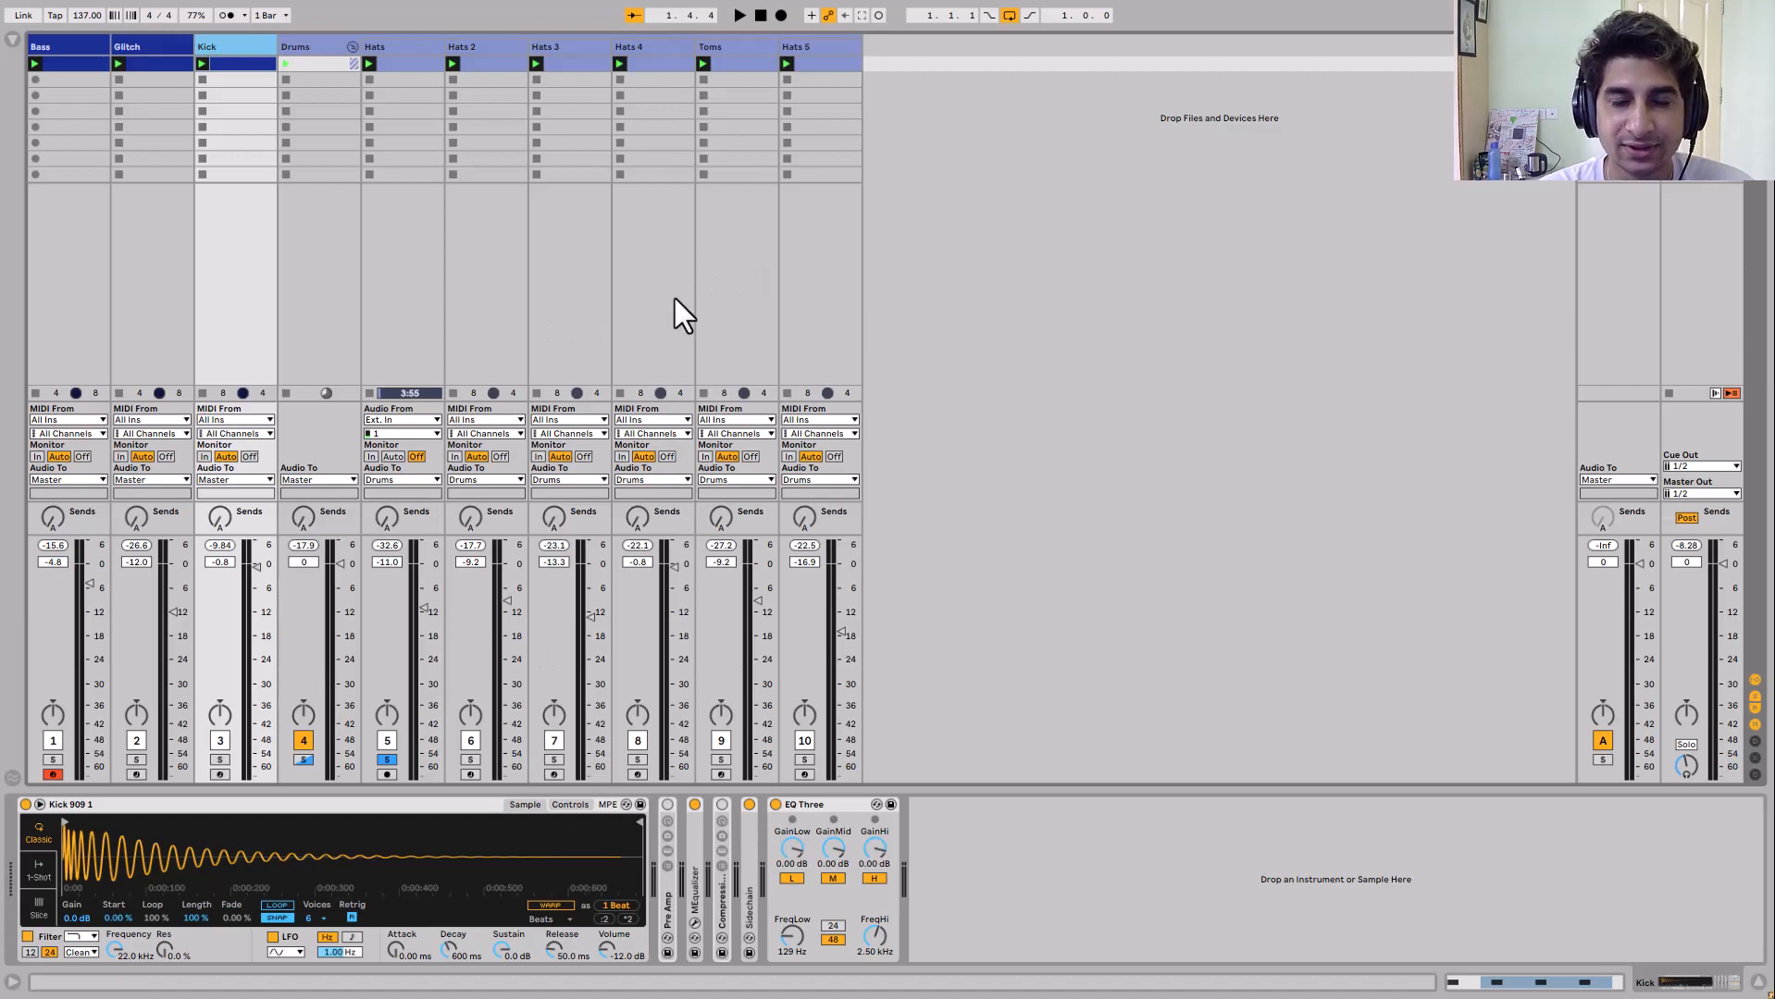
Insert a new MIDI track after Hats 5 and unfold its default Pre Amp, MEqualizer, Compression and Sidechain devices
right_click(938, 71)
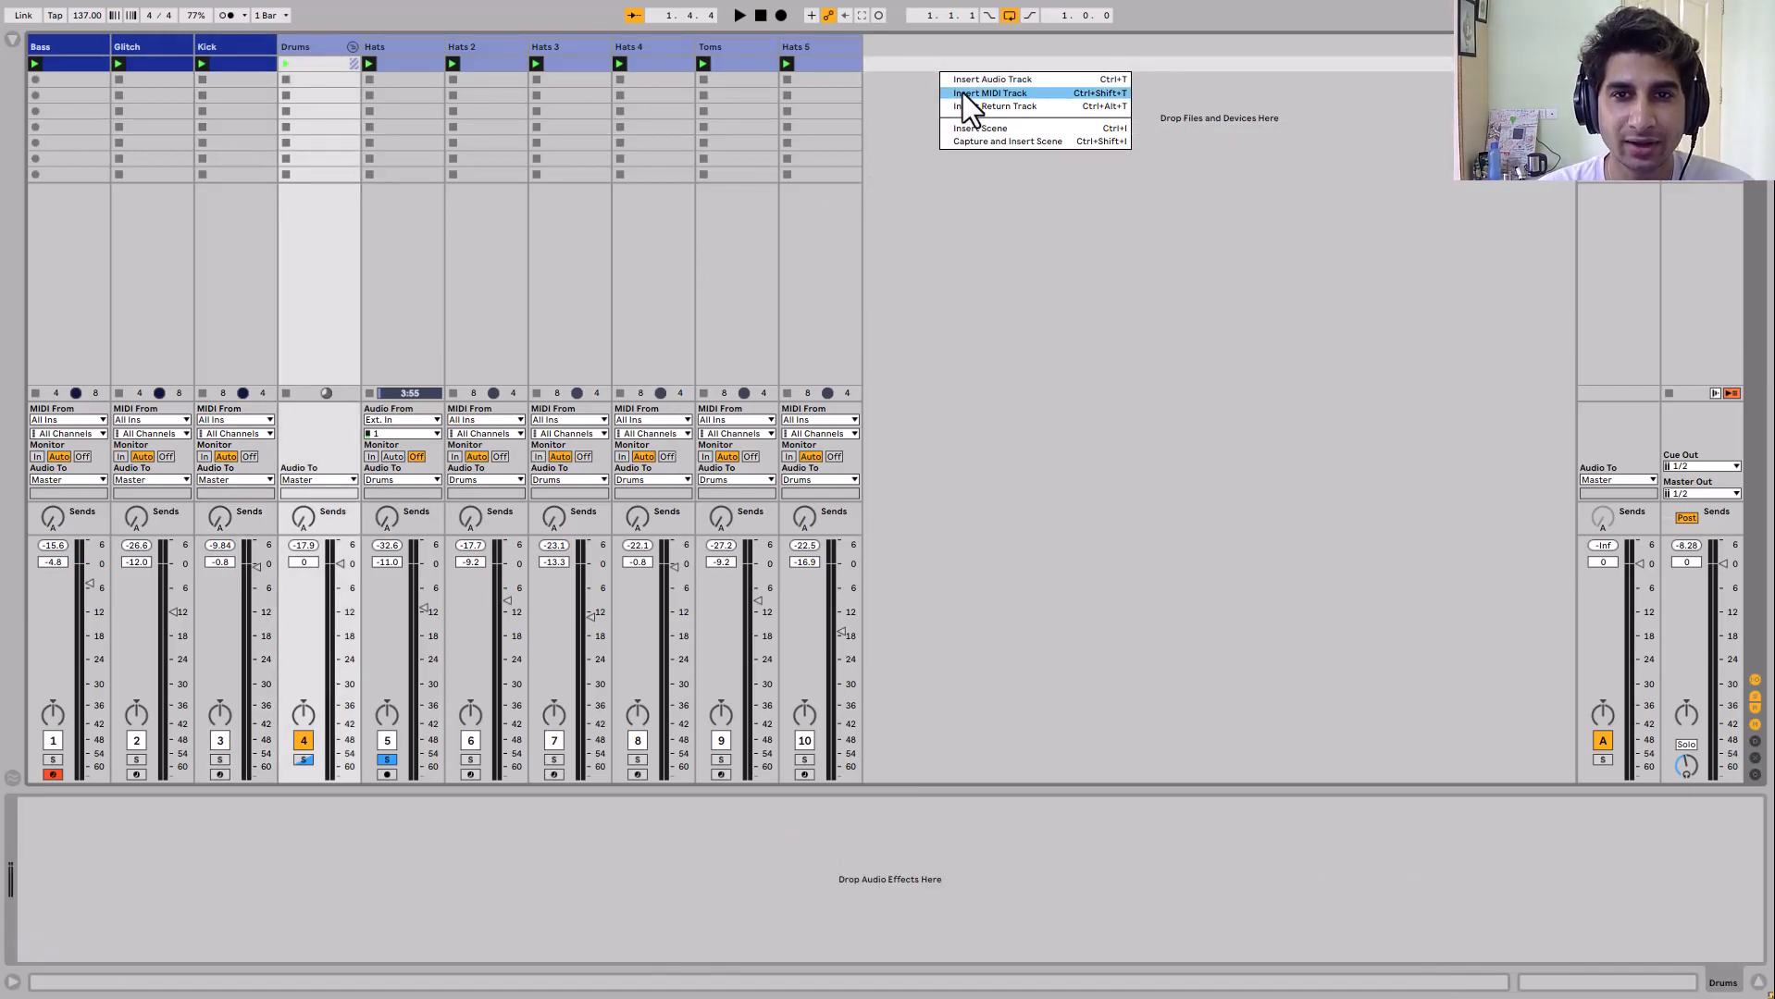
key("Escape")
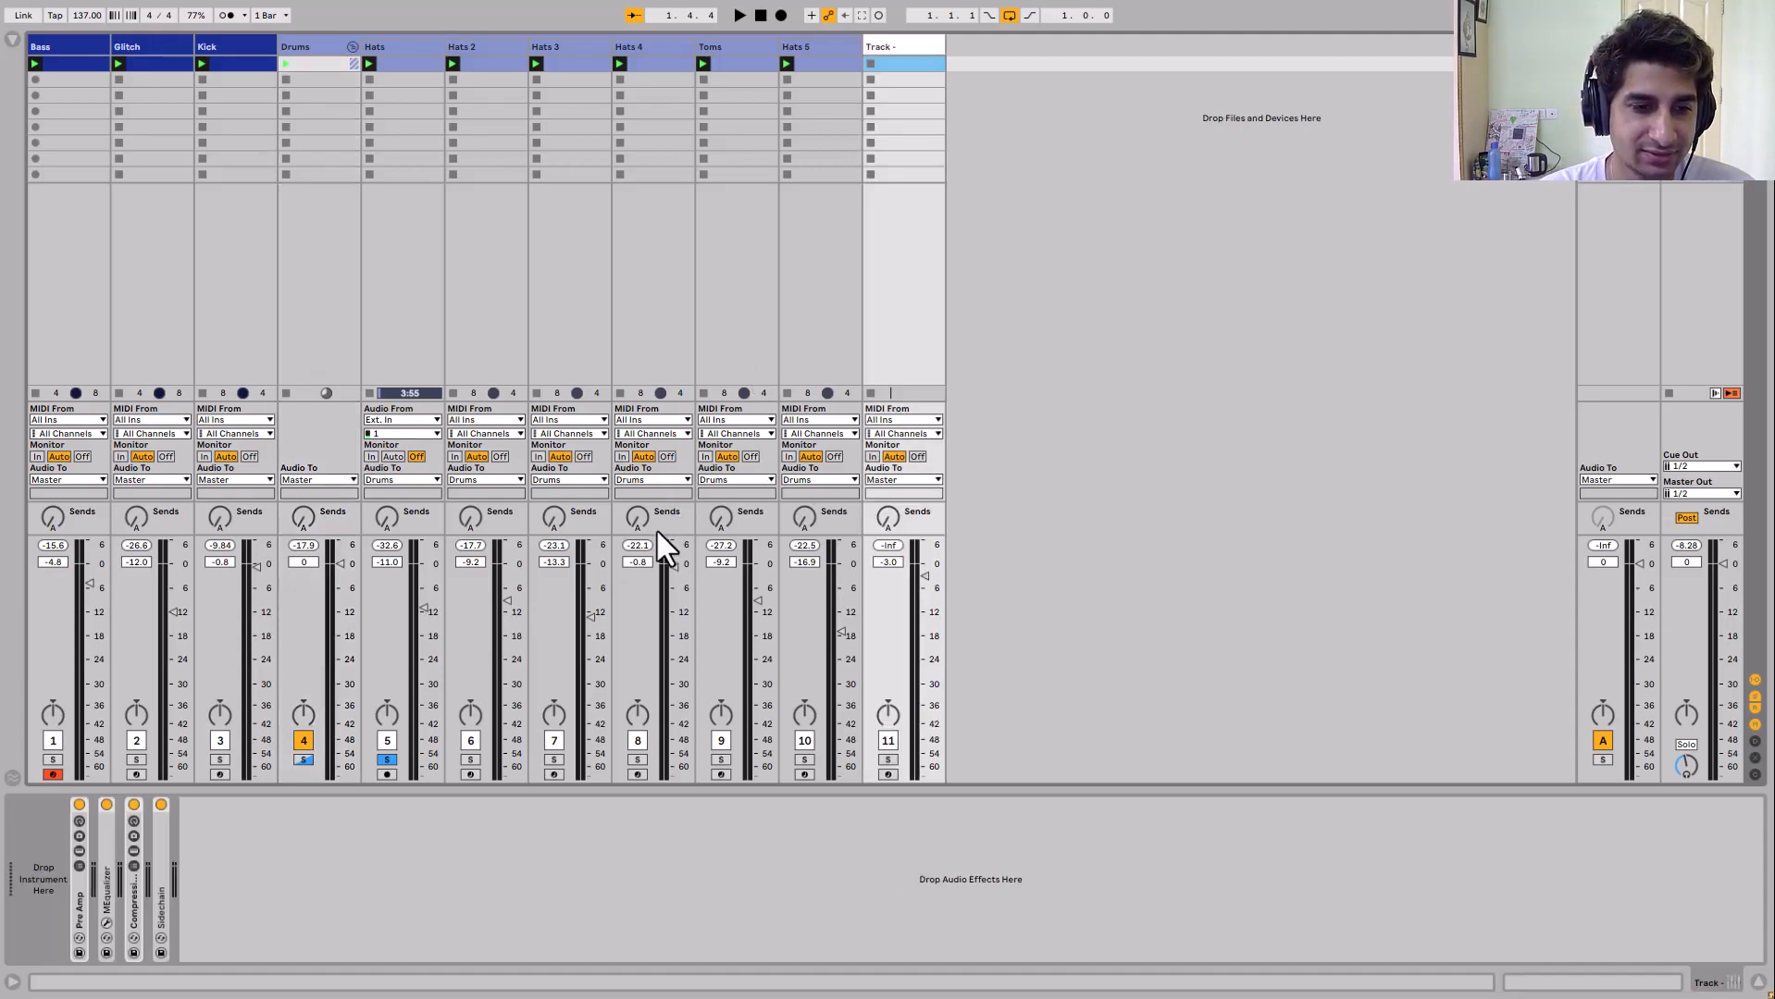
double_click(76, 894)
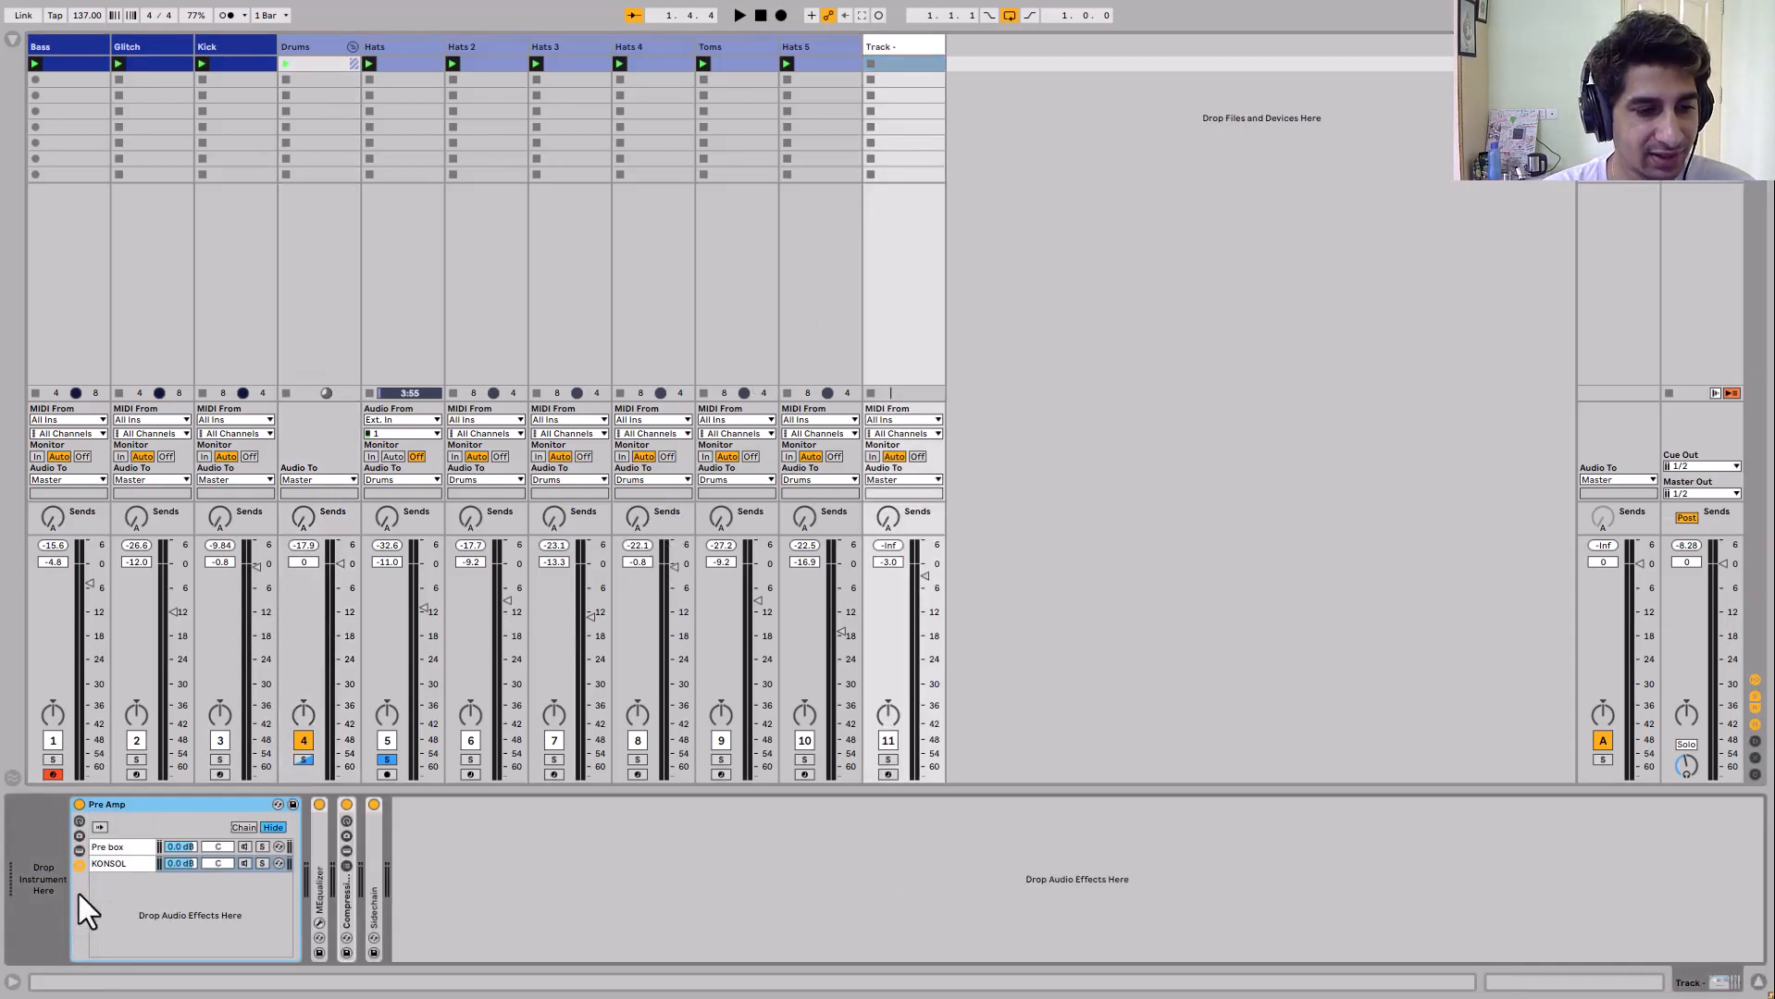
double_click(319, 873)
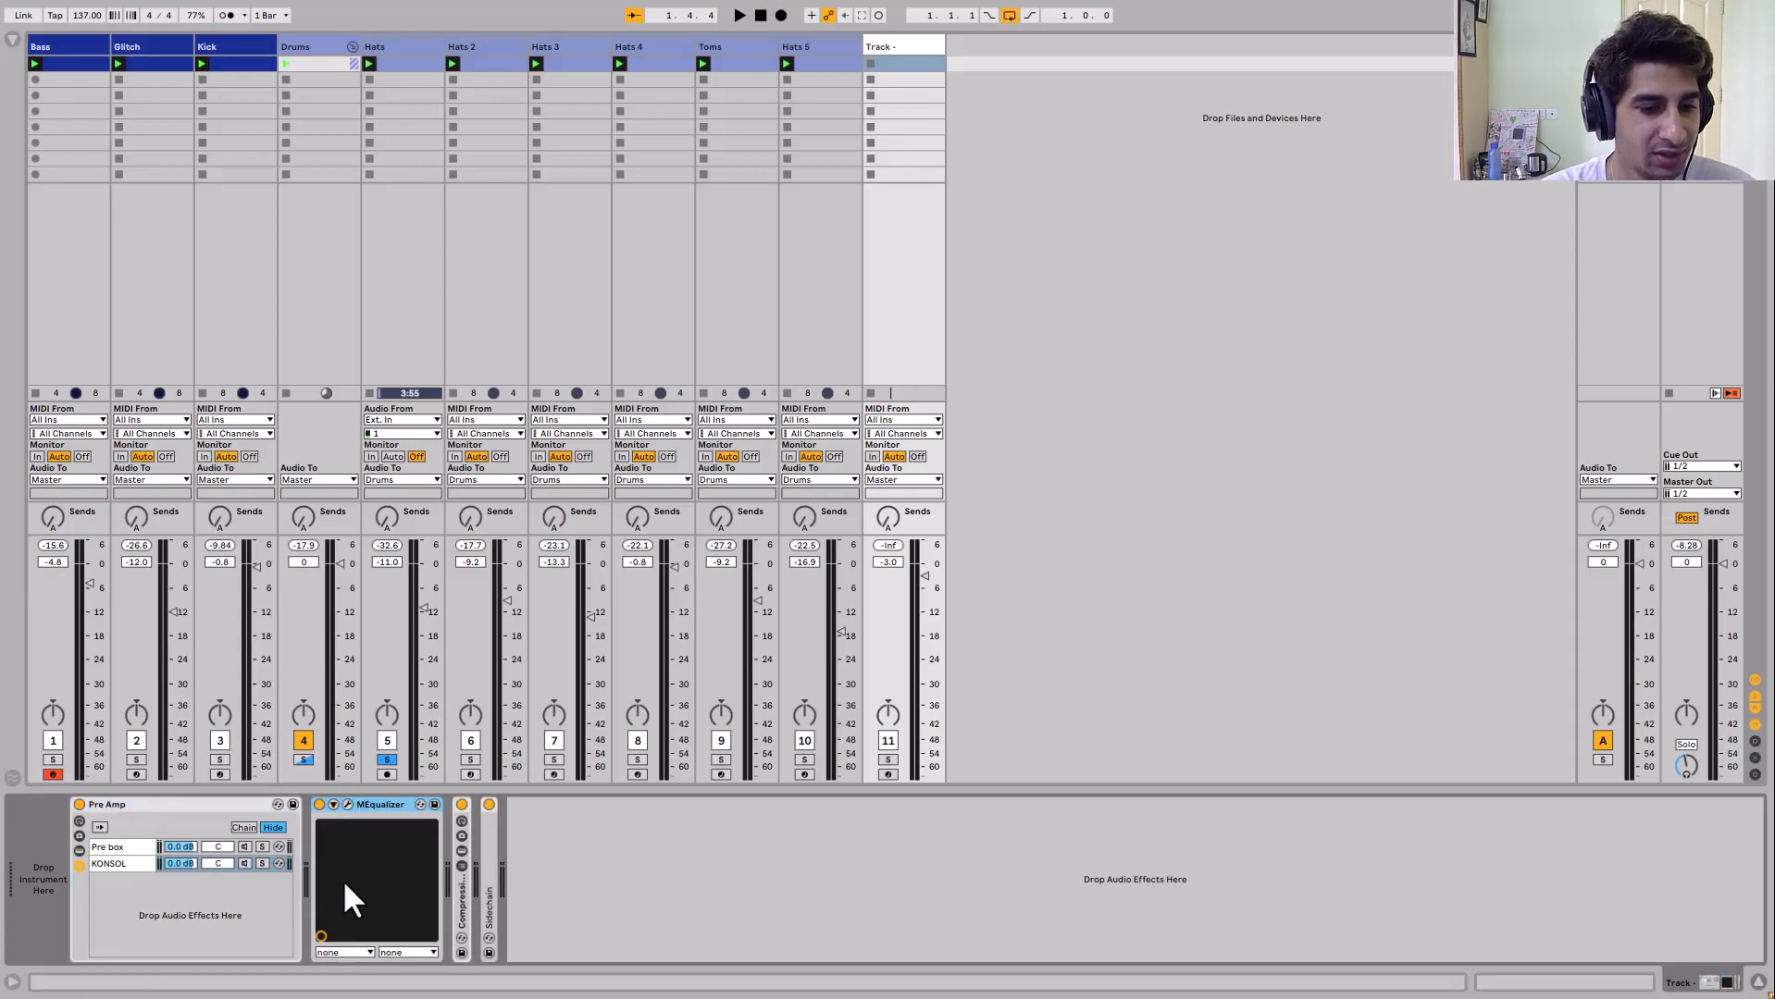
double_click(457, 893)
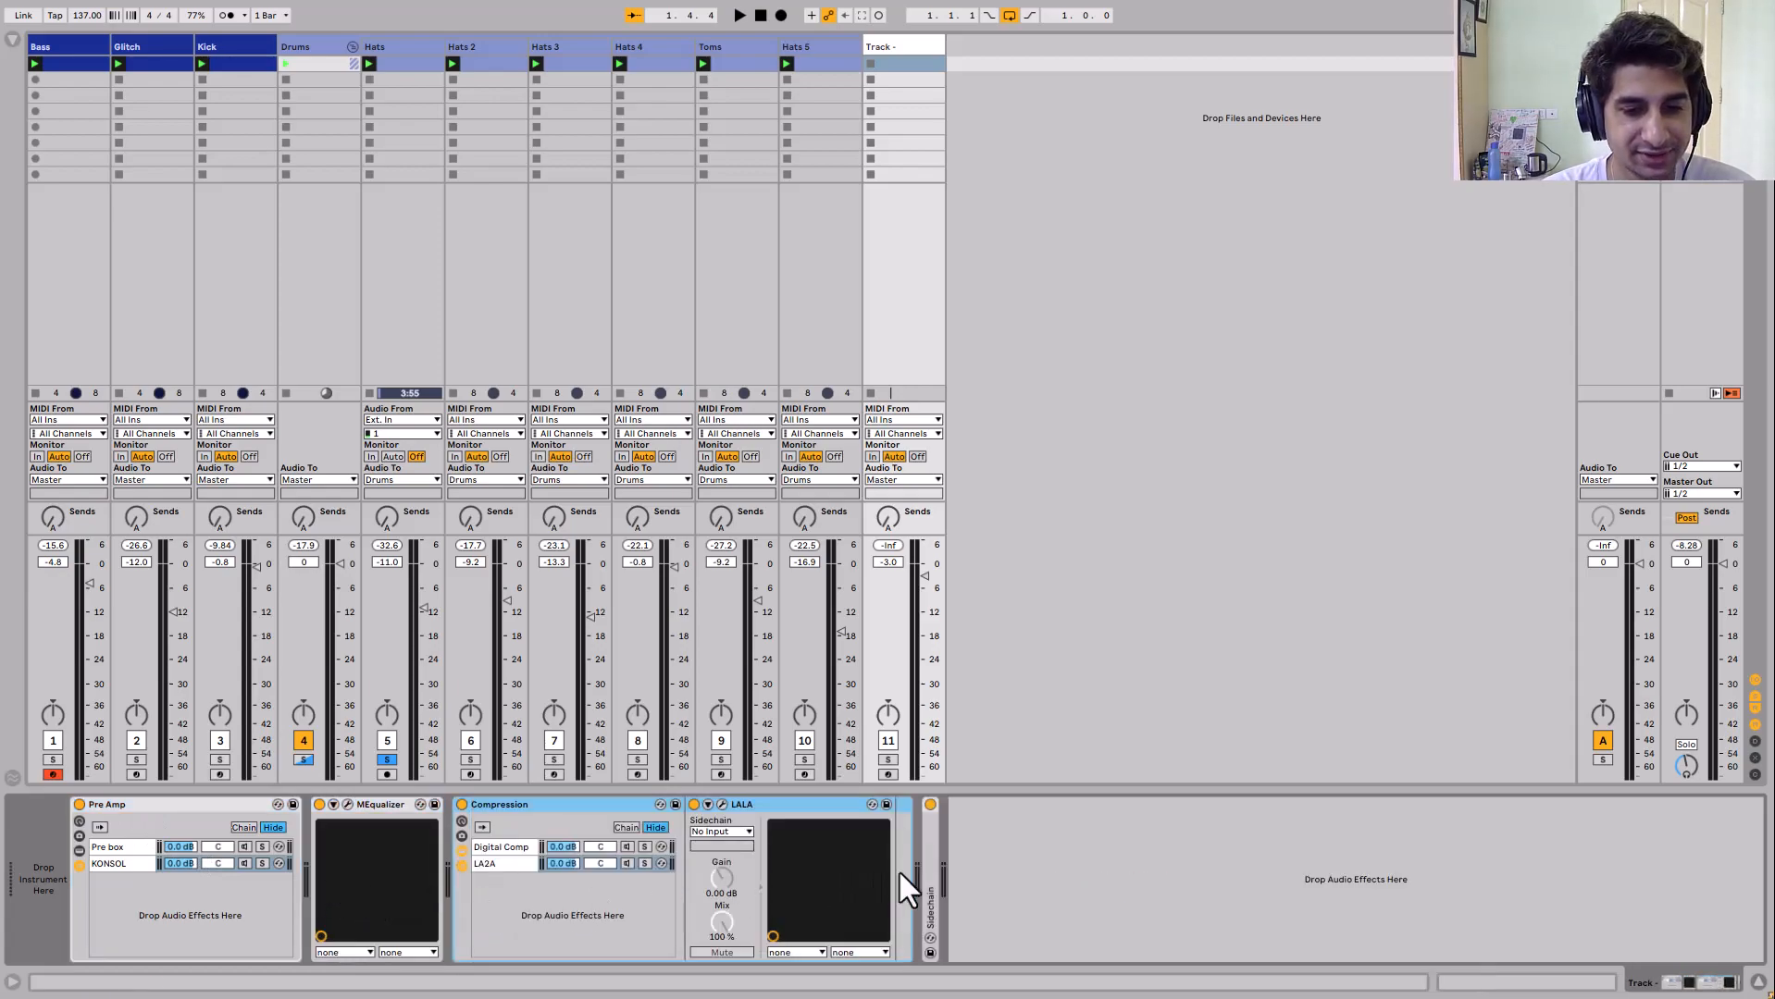
double_click(927, 867)
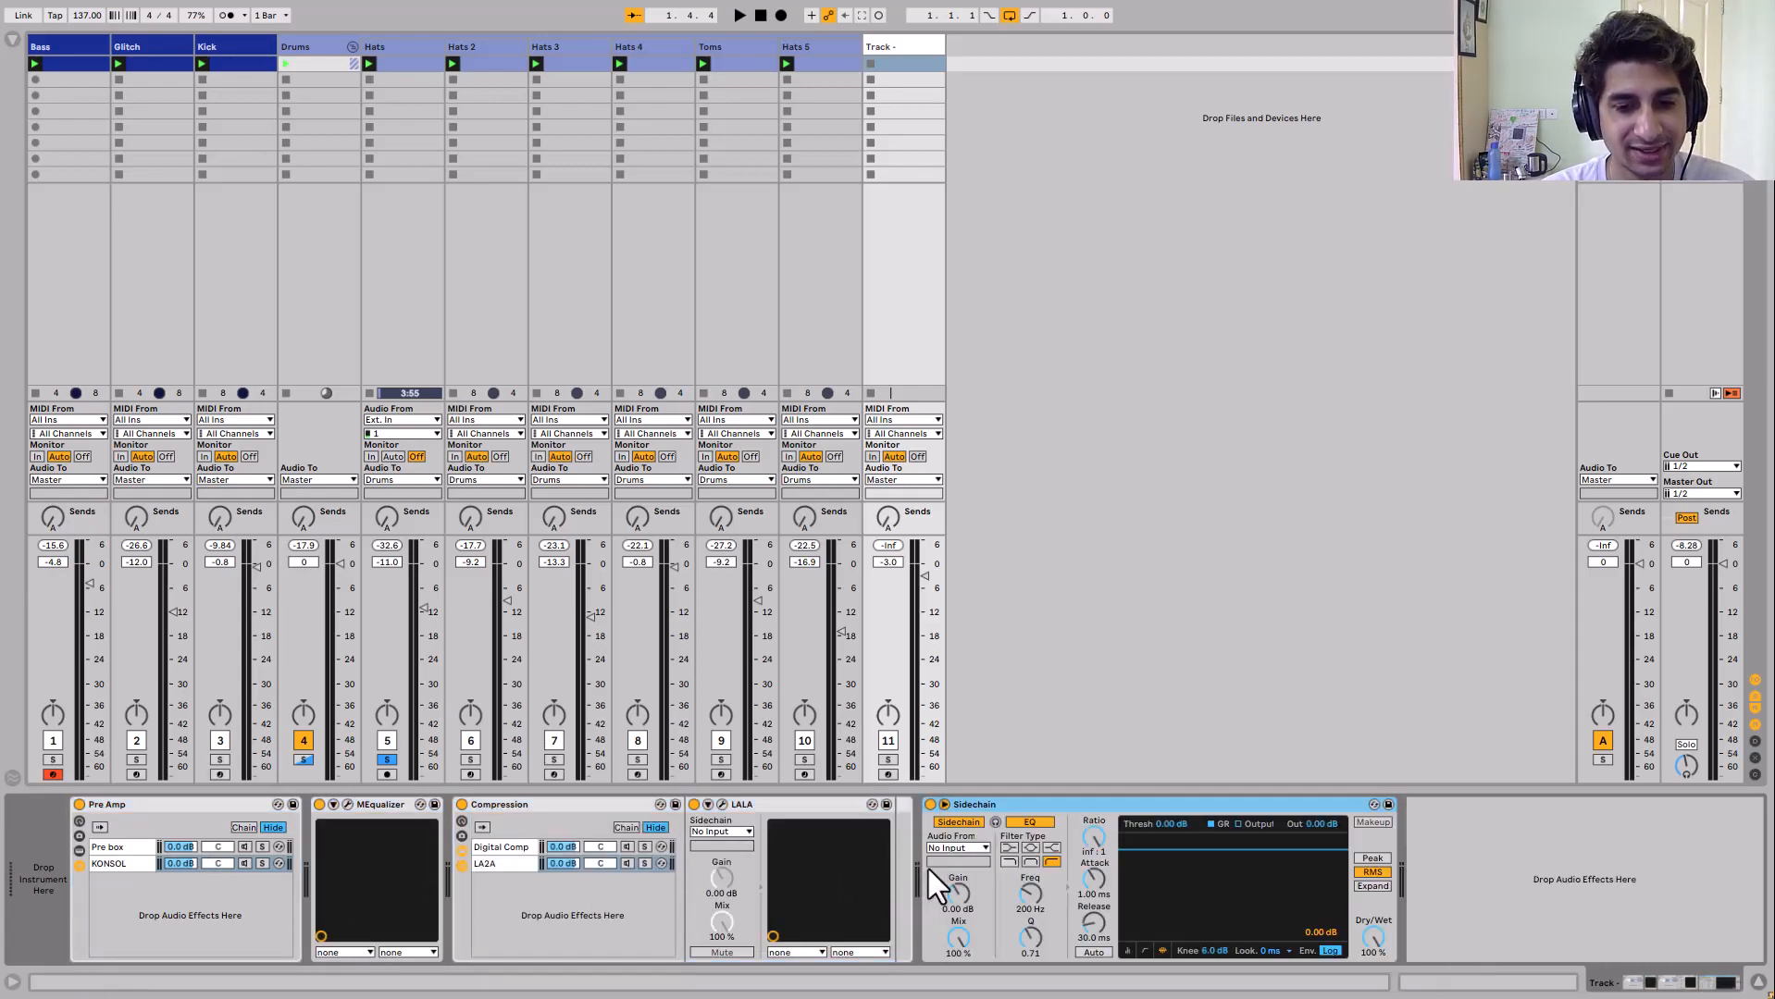
Collapse the new track's effect devices except the Pre Amp rack
left_click(215, 809)
double_click(214, 810)
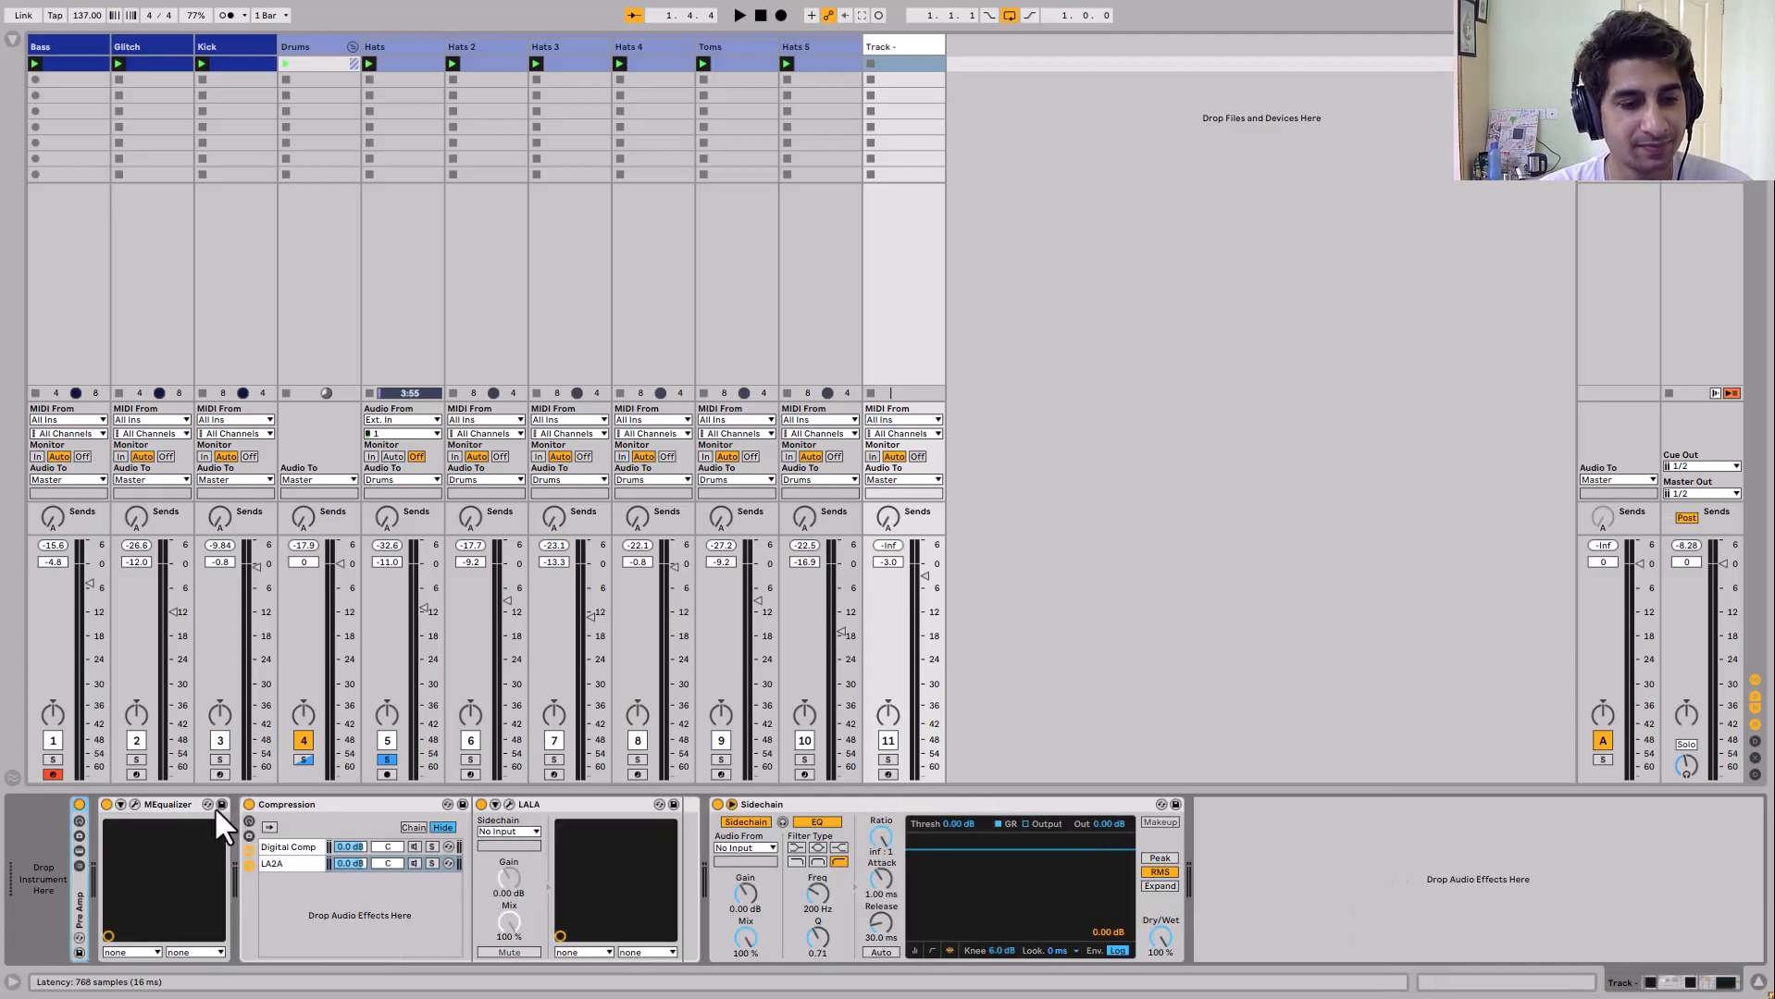
double_click(167, 803)
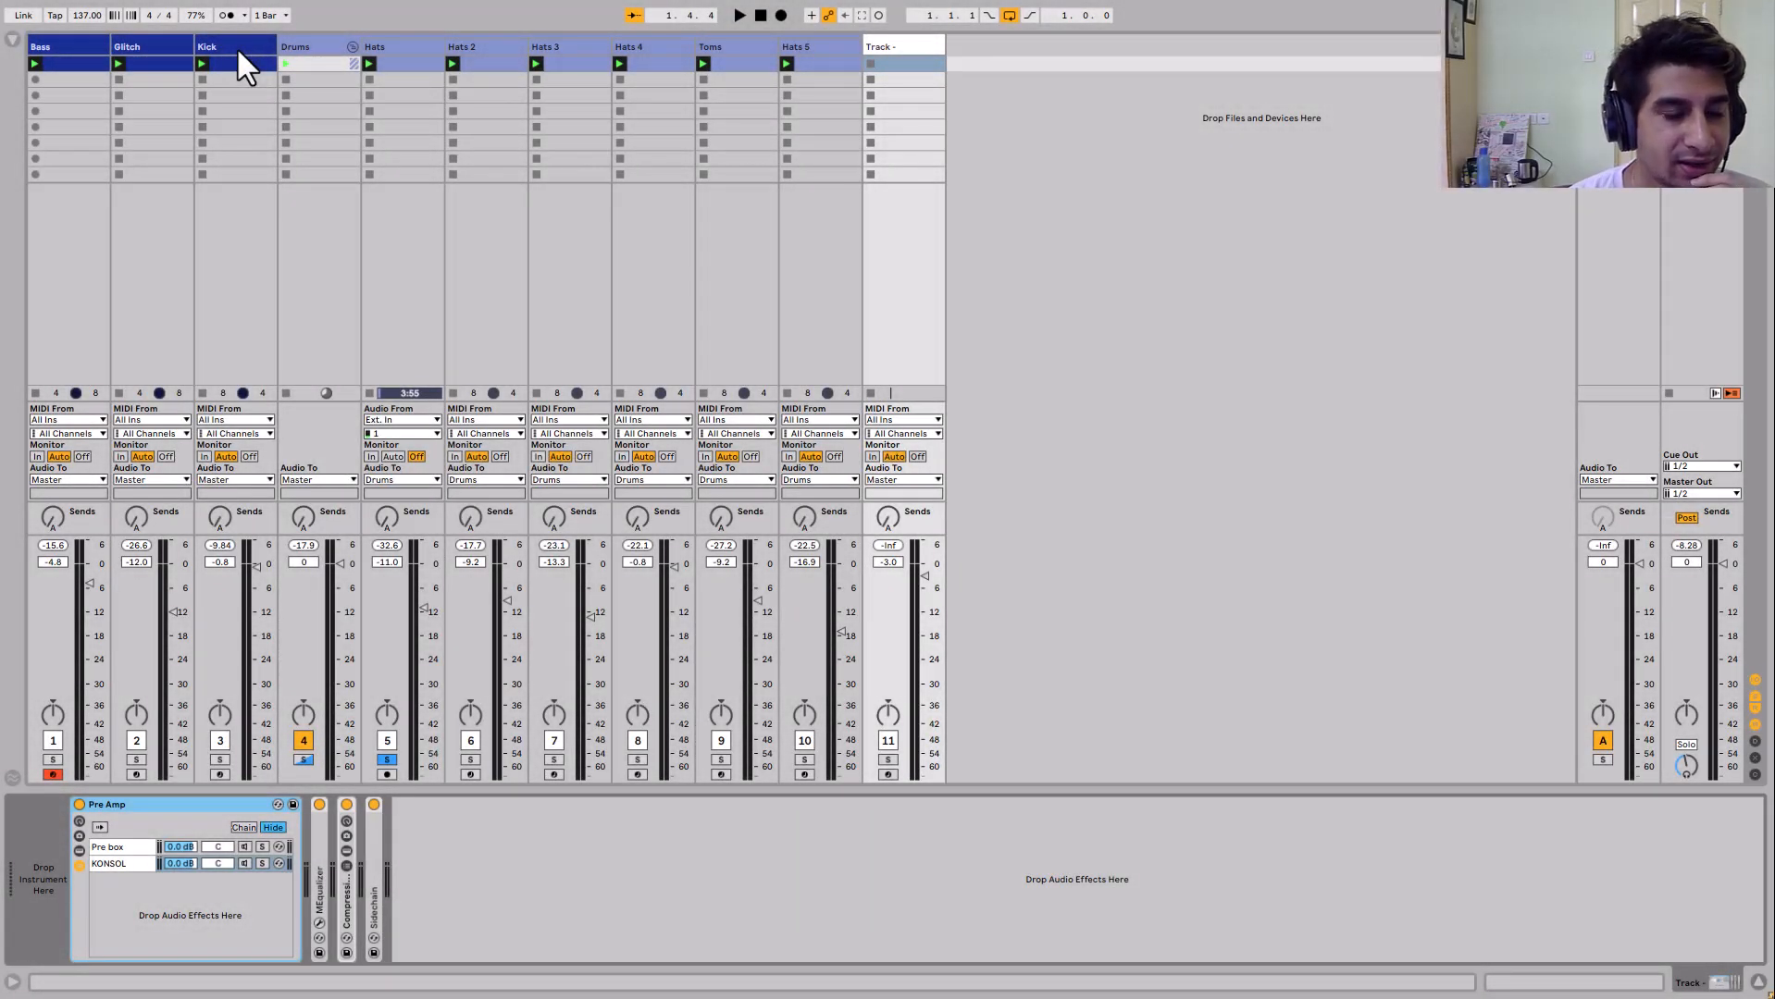
Bypass EQ Three on the Kick track and solo the track
left_click(238, 66)
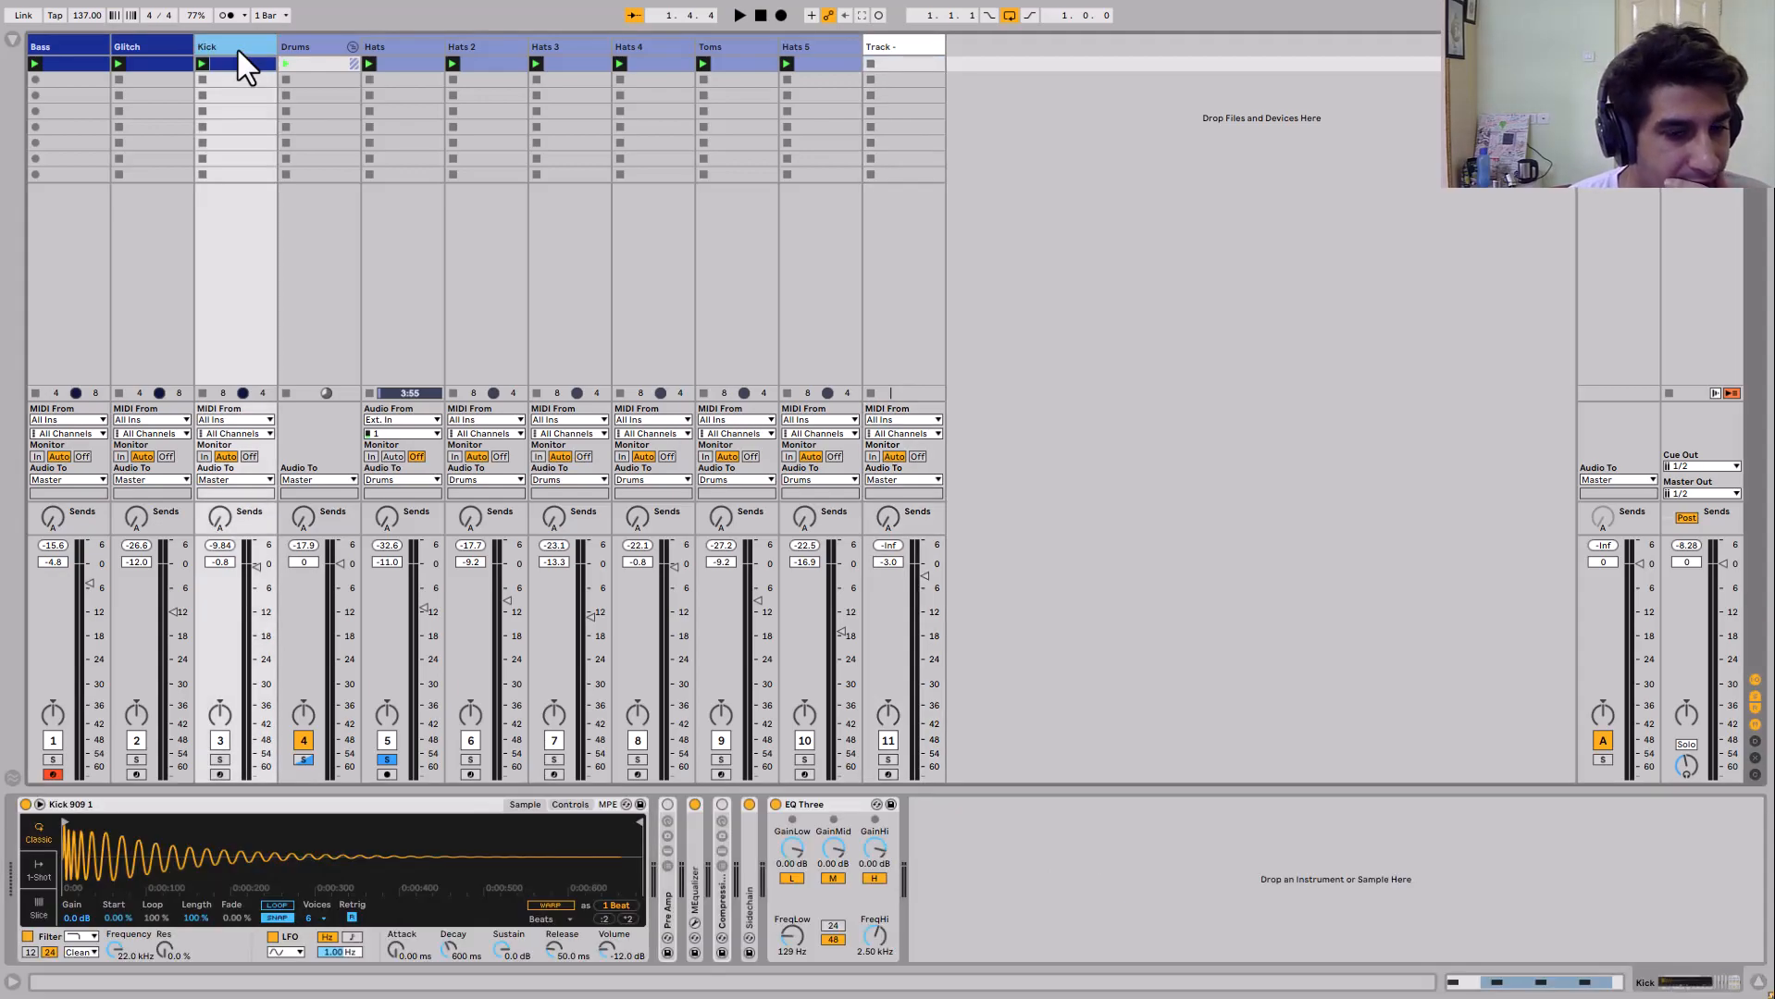
left_click(775, 804)
left_click(220, 759)
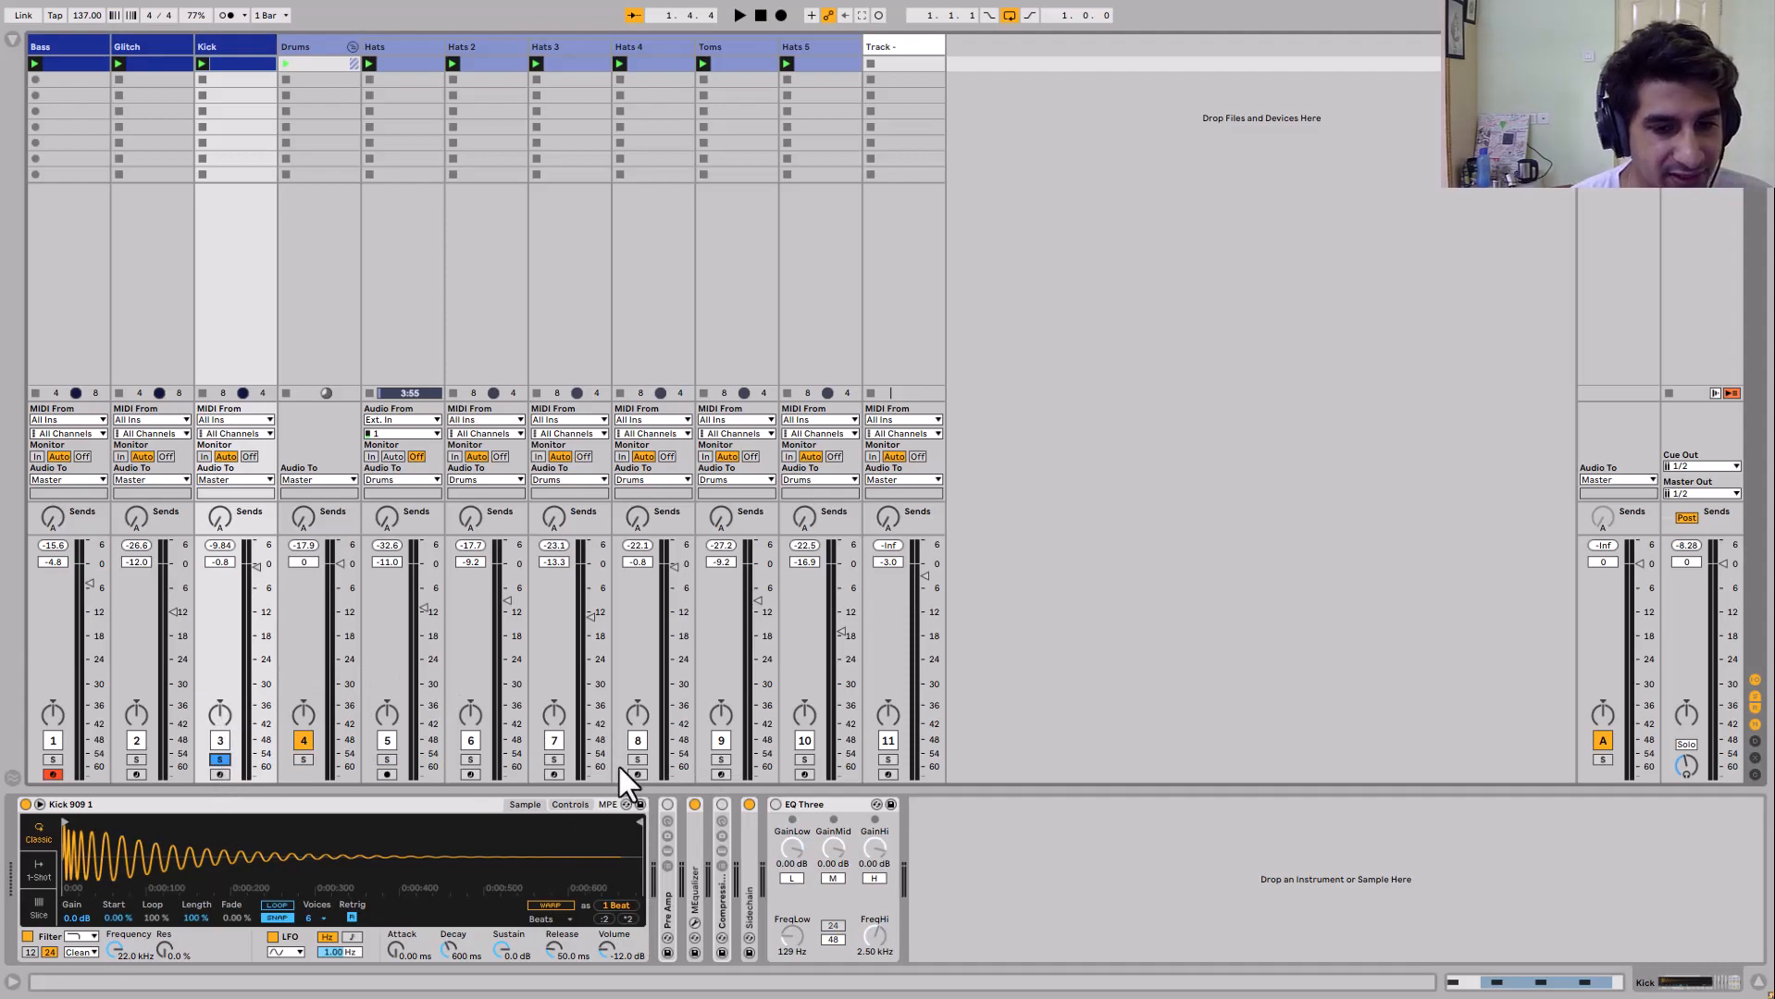
Switch on the Kick track's Pre Amp rack and activate its Pre box chain, showing the PreBOX plug-in
double_click(662, 902)
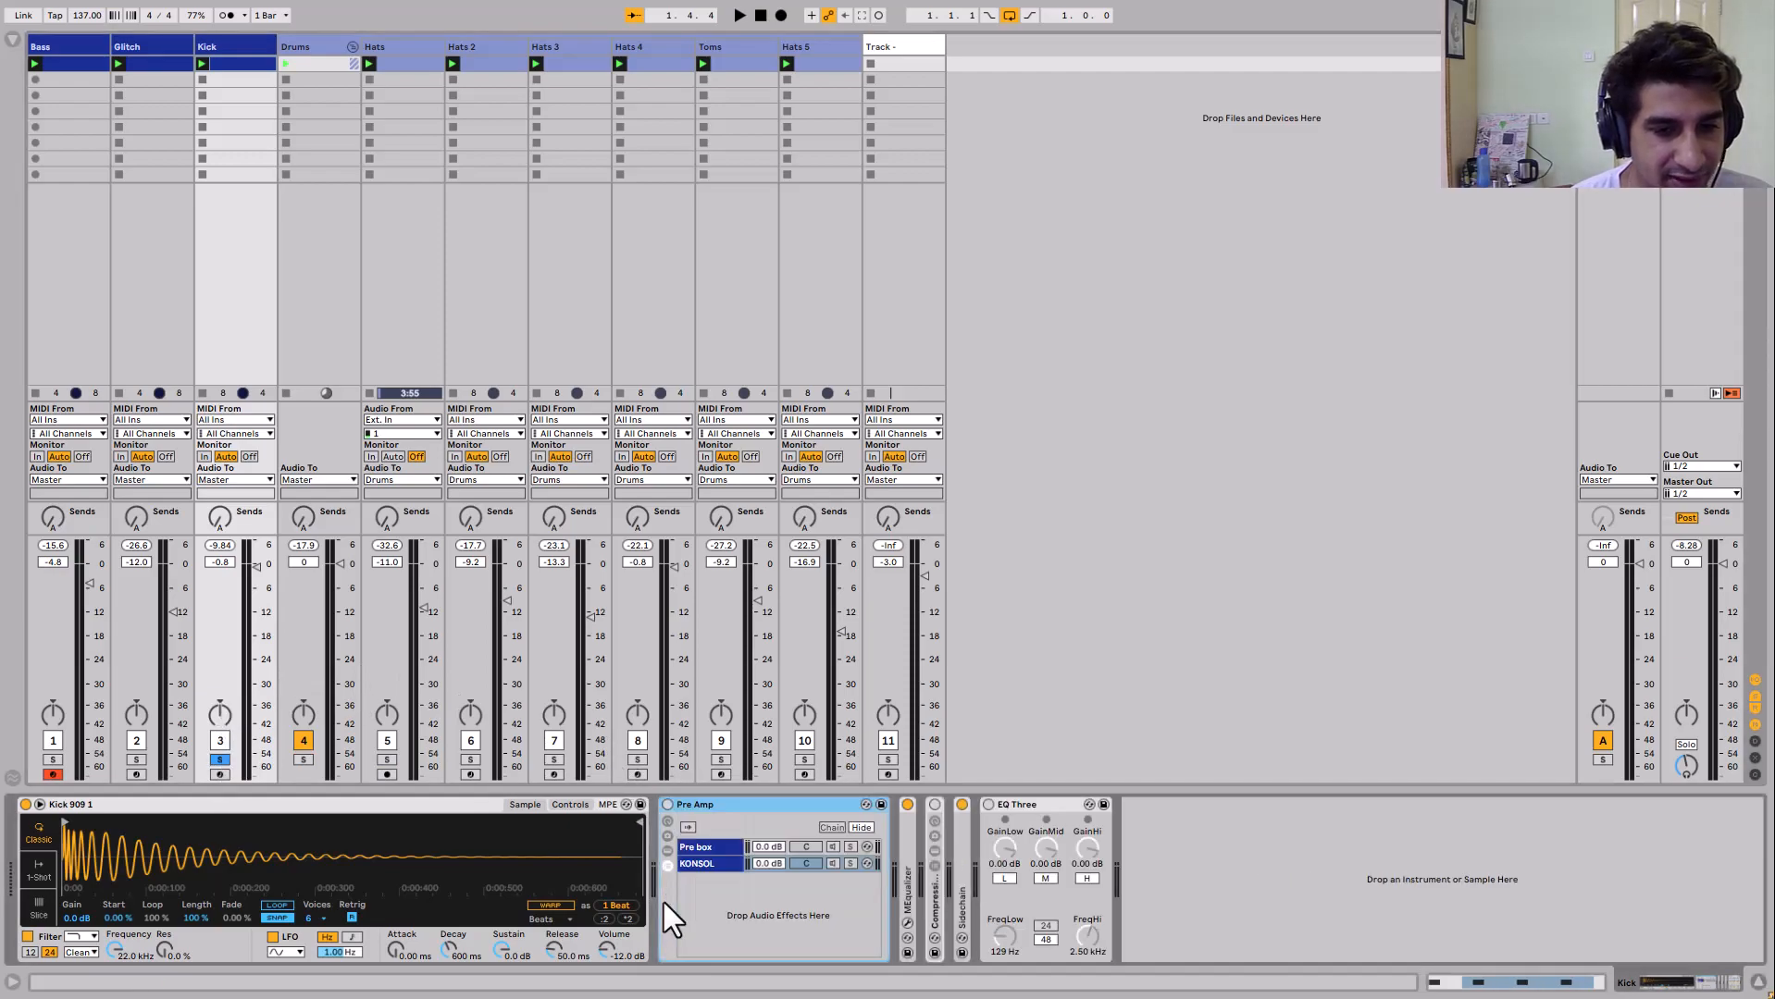
left_click(667, 805)
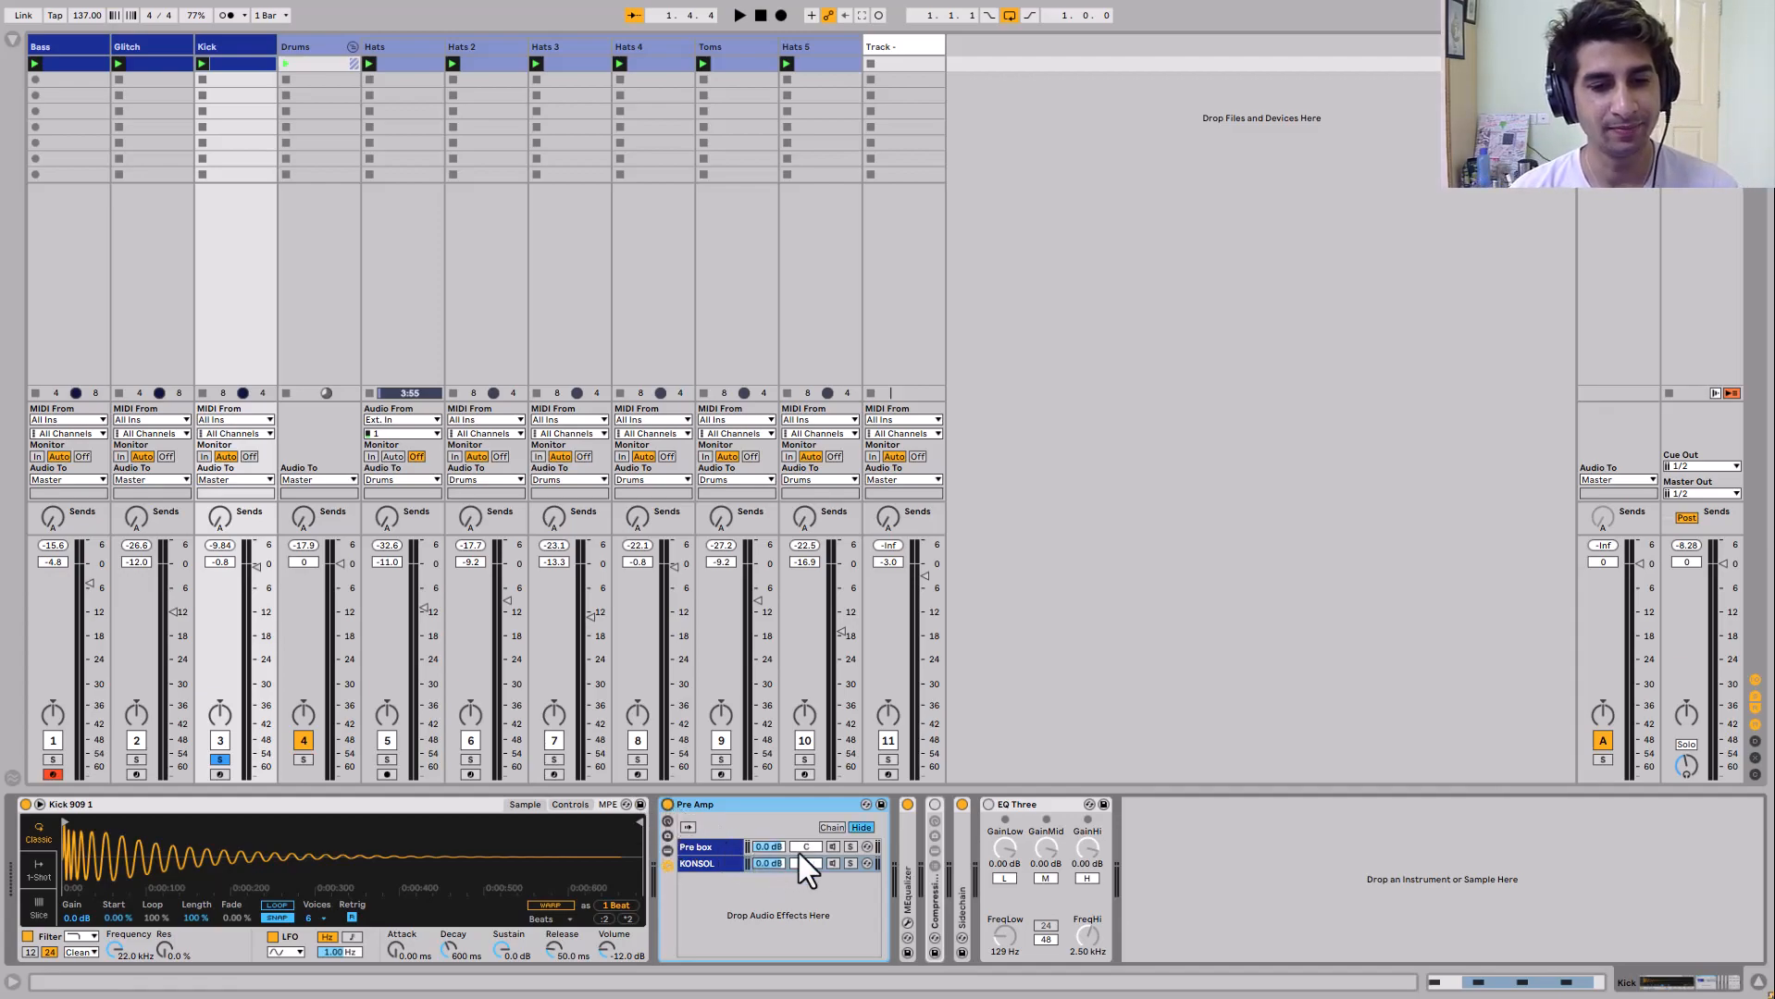
left_click(830, 847)
left_click(695, 847)
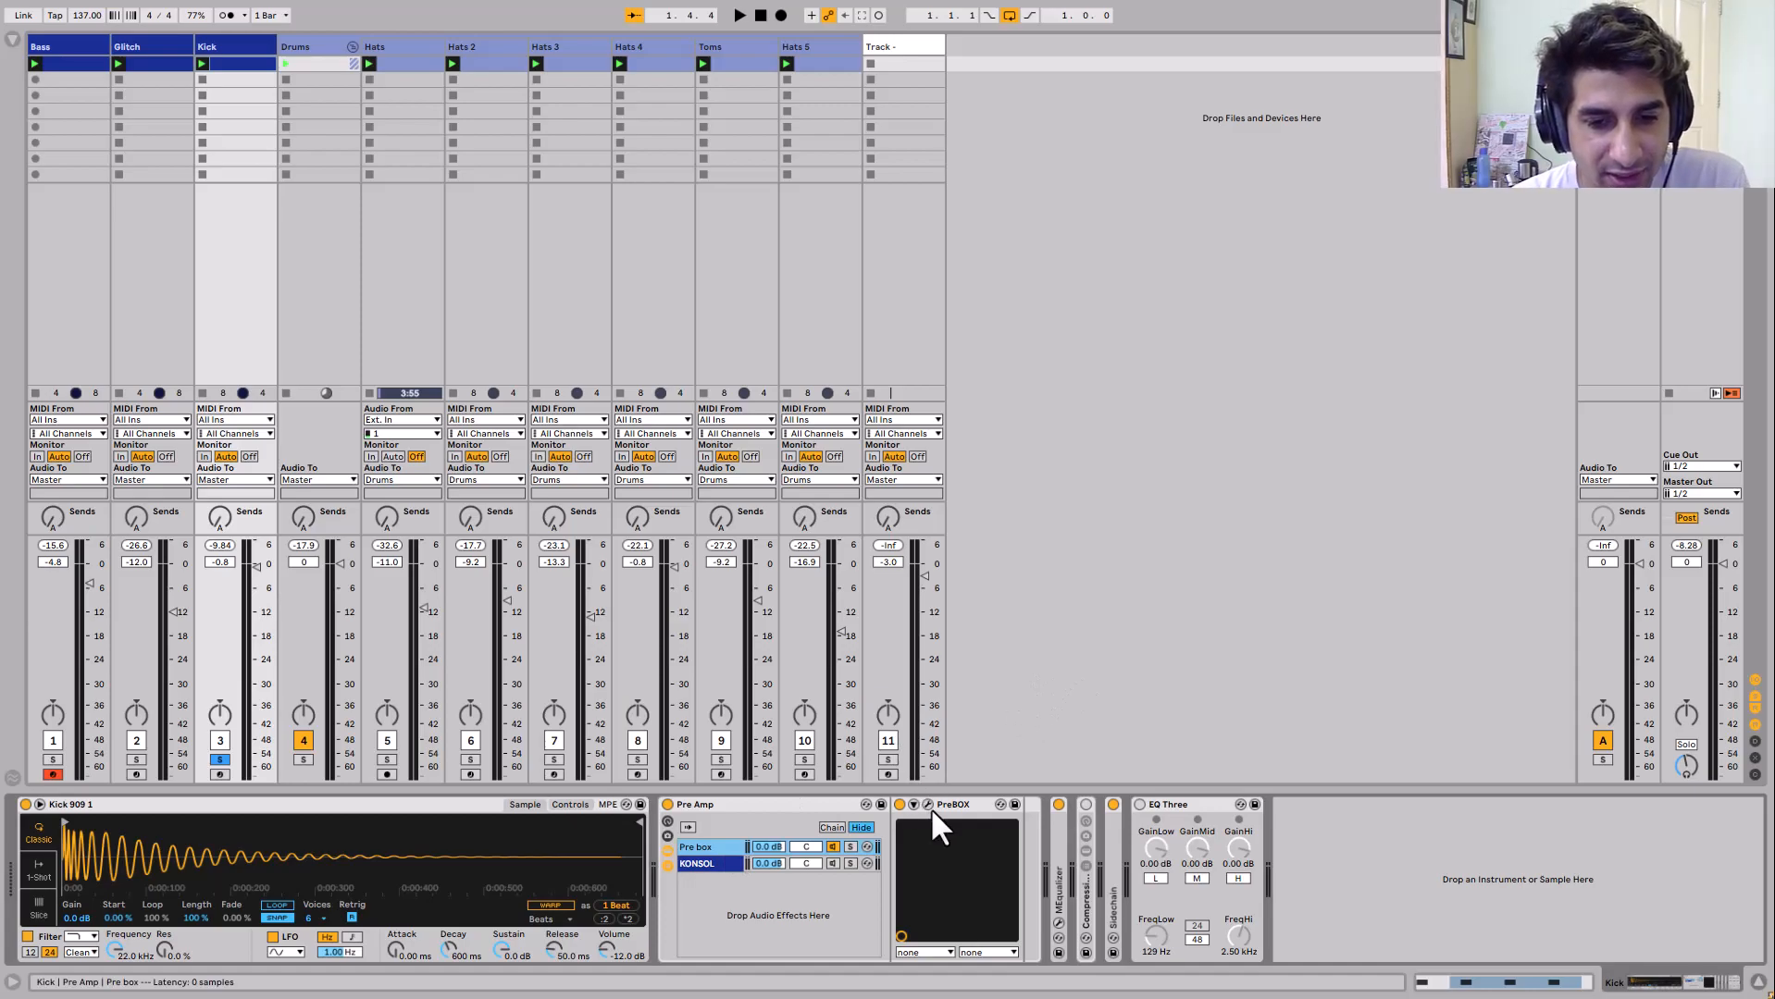
Search the audio effects for "spec", add Spectrum after EQ Three on the Kick track, and enlarge its display
left_click(12, 39)
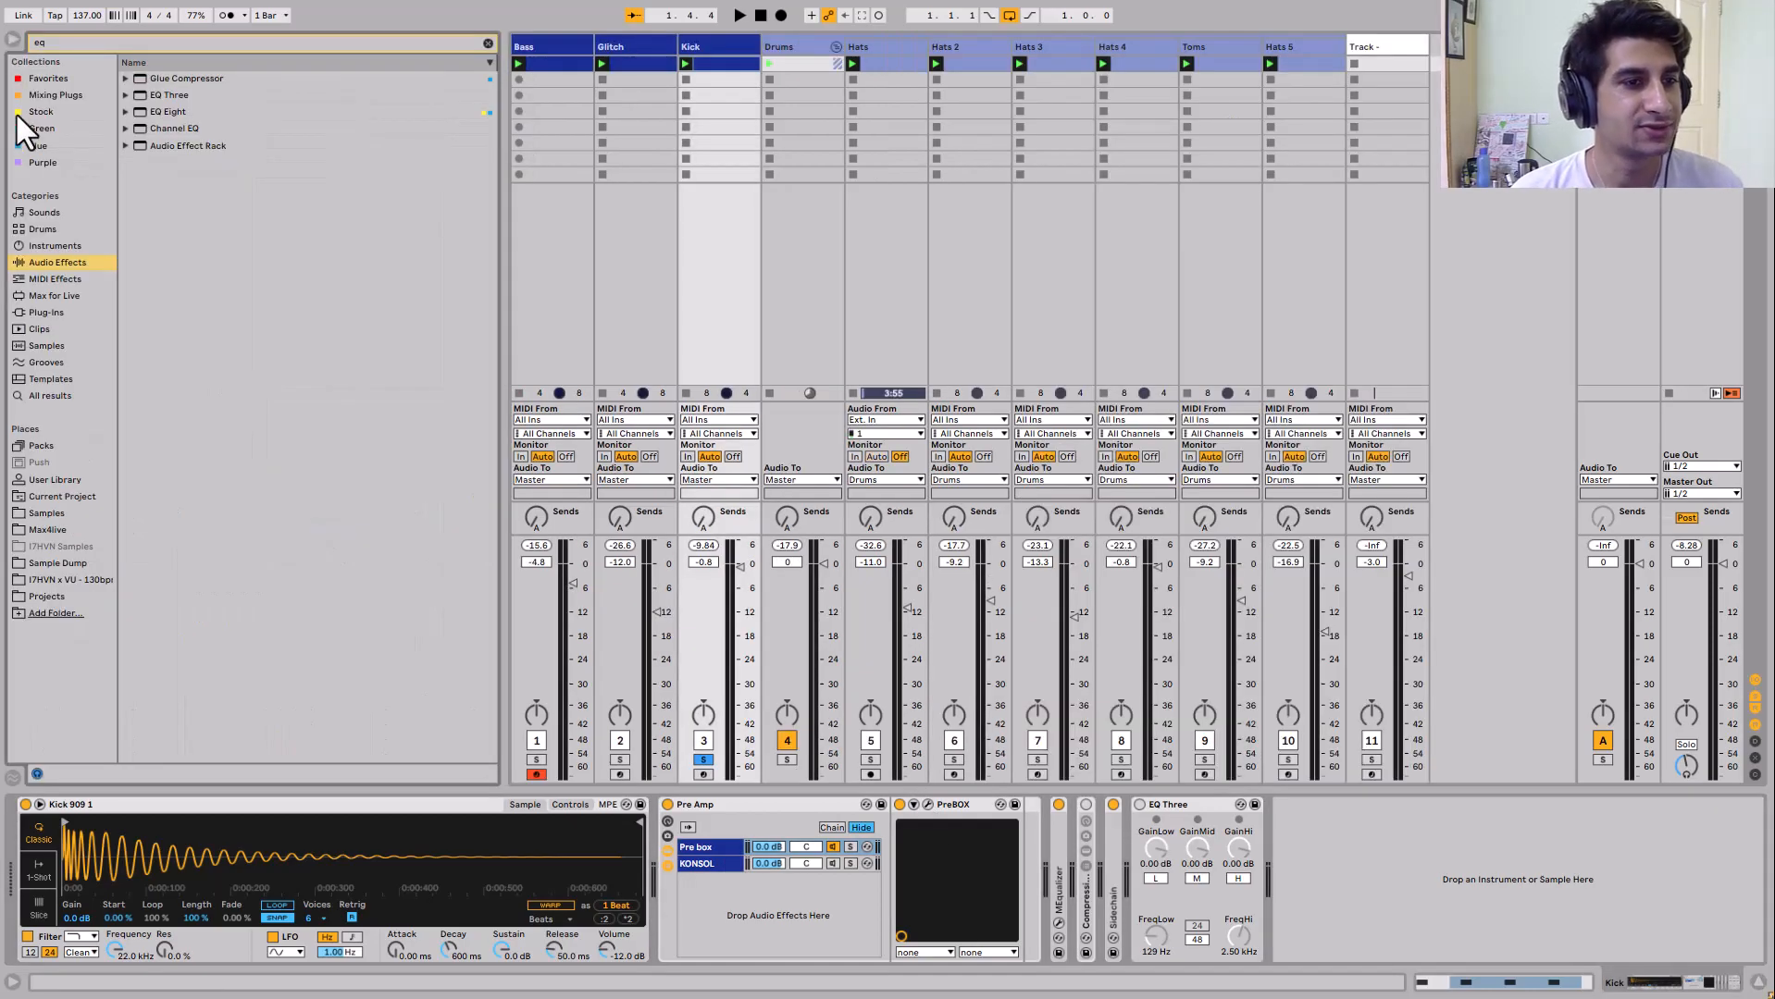
key("BackSpace")
key("BackSpace")
type("spec")
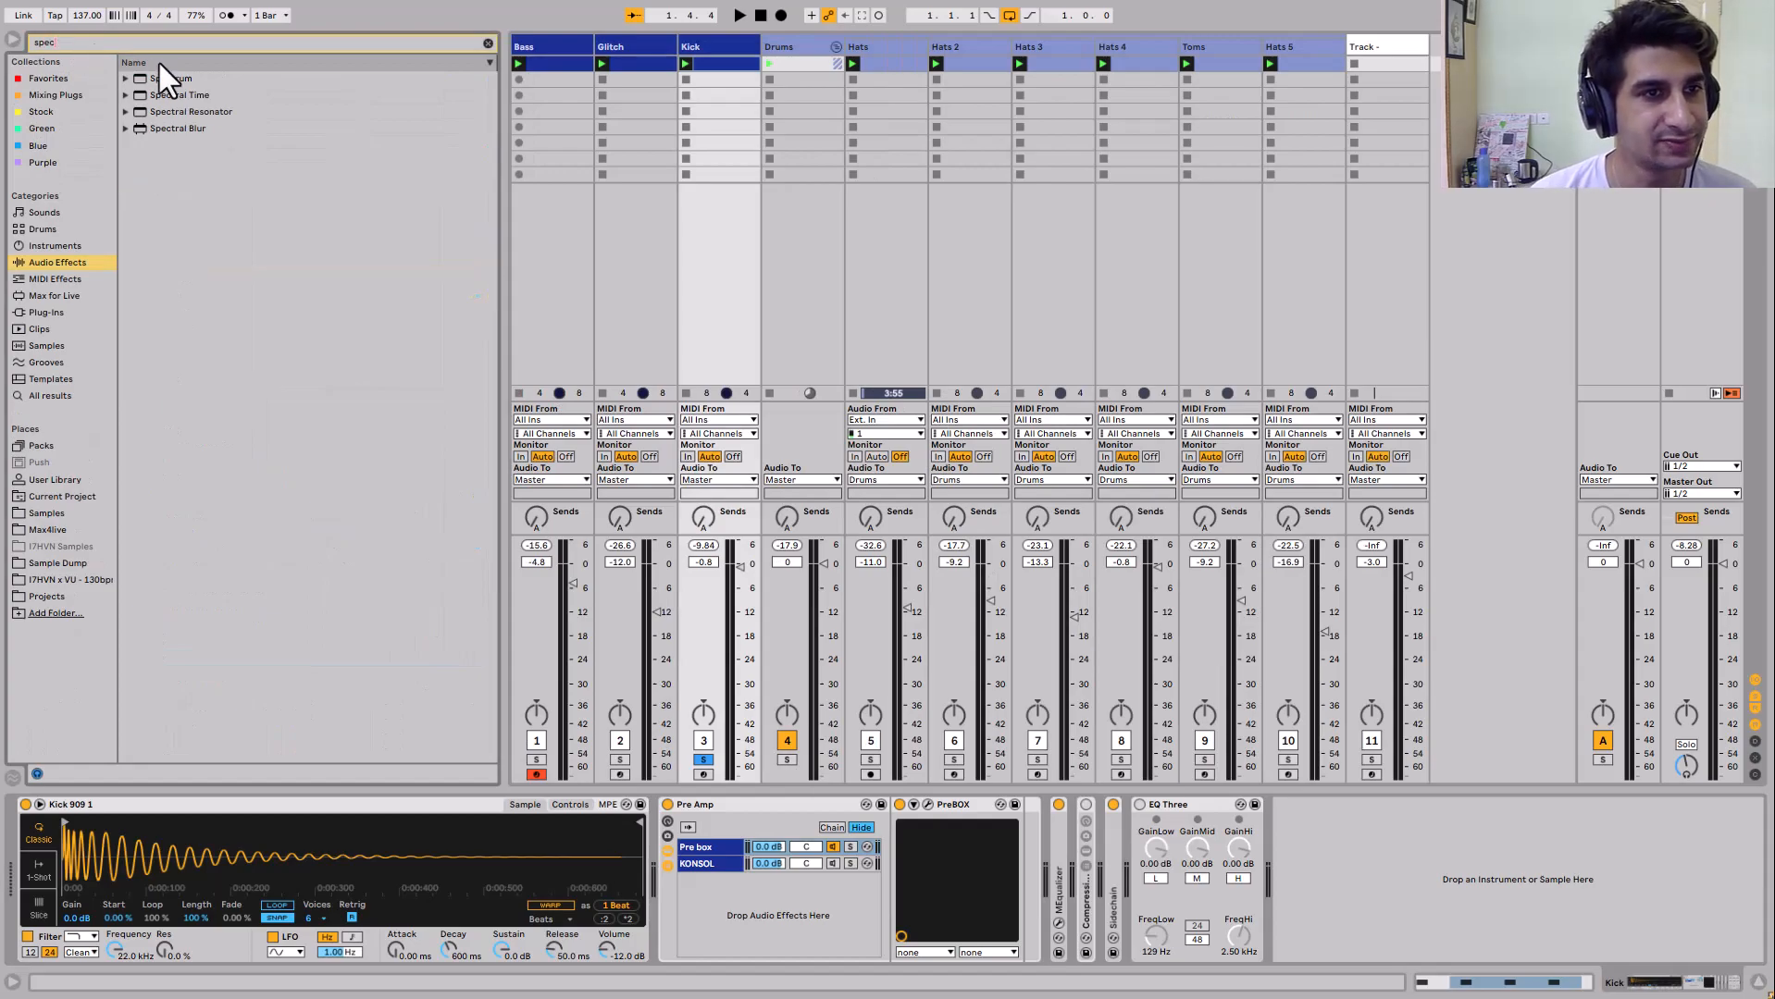
mouse_move(164, 81)
left_mouse_down()
mouse_move(1333, 768)
mouse_move(1327, 837)
mouse_move(1172, 795)
left_mouse_up()
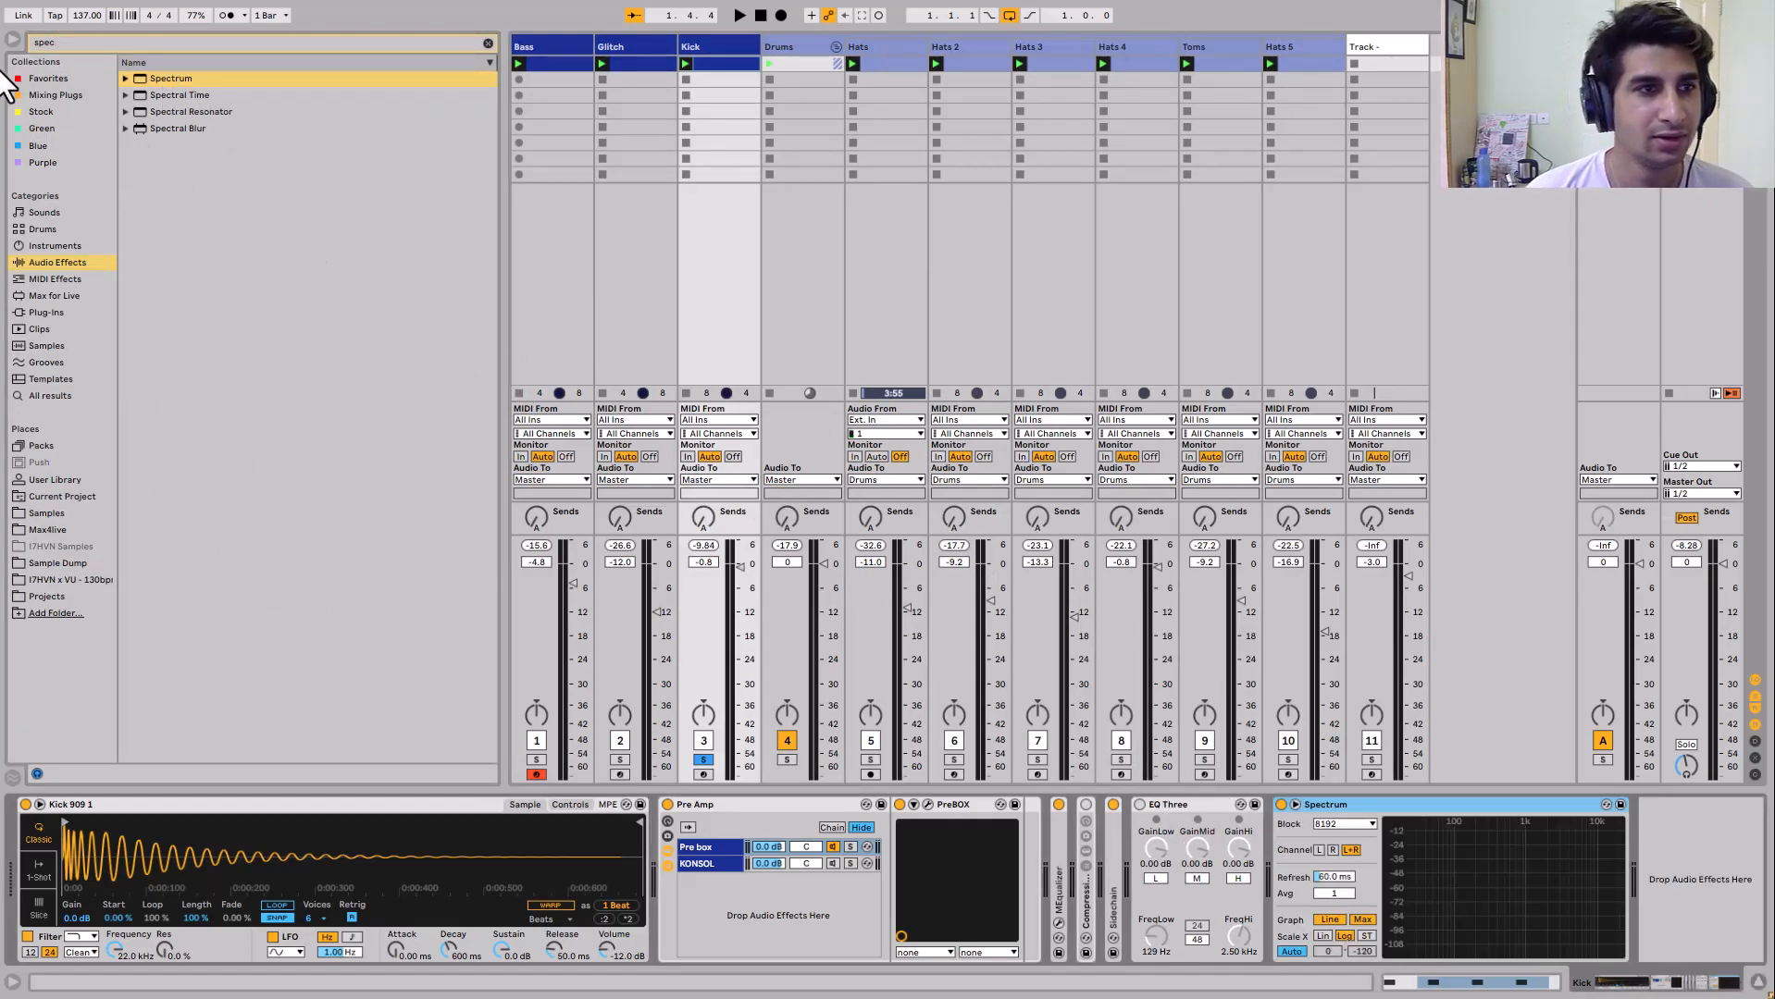
left_click(12, 40)
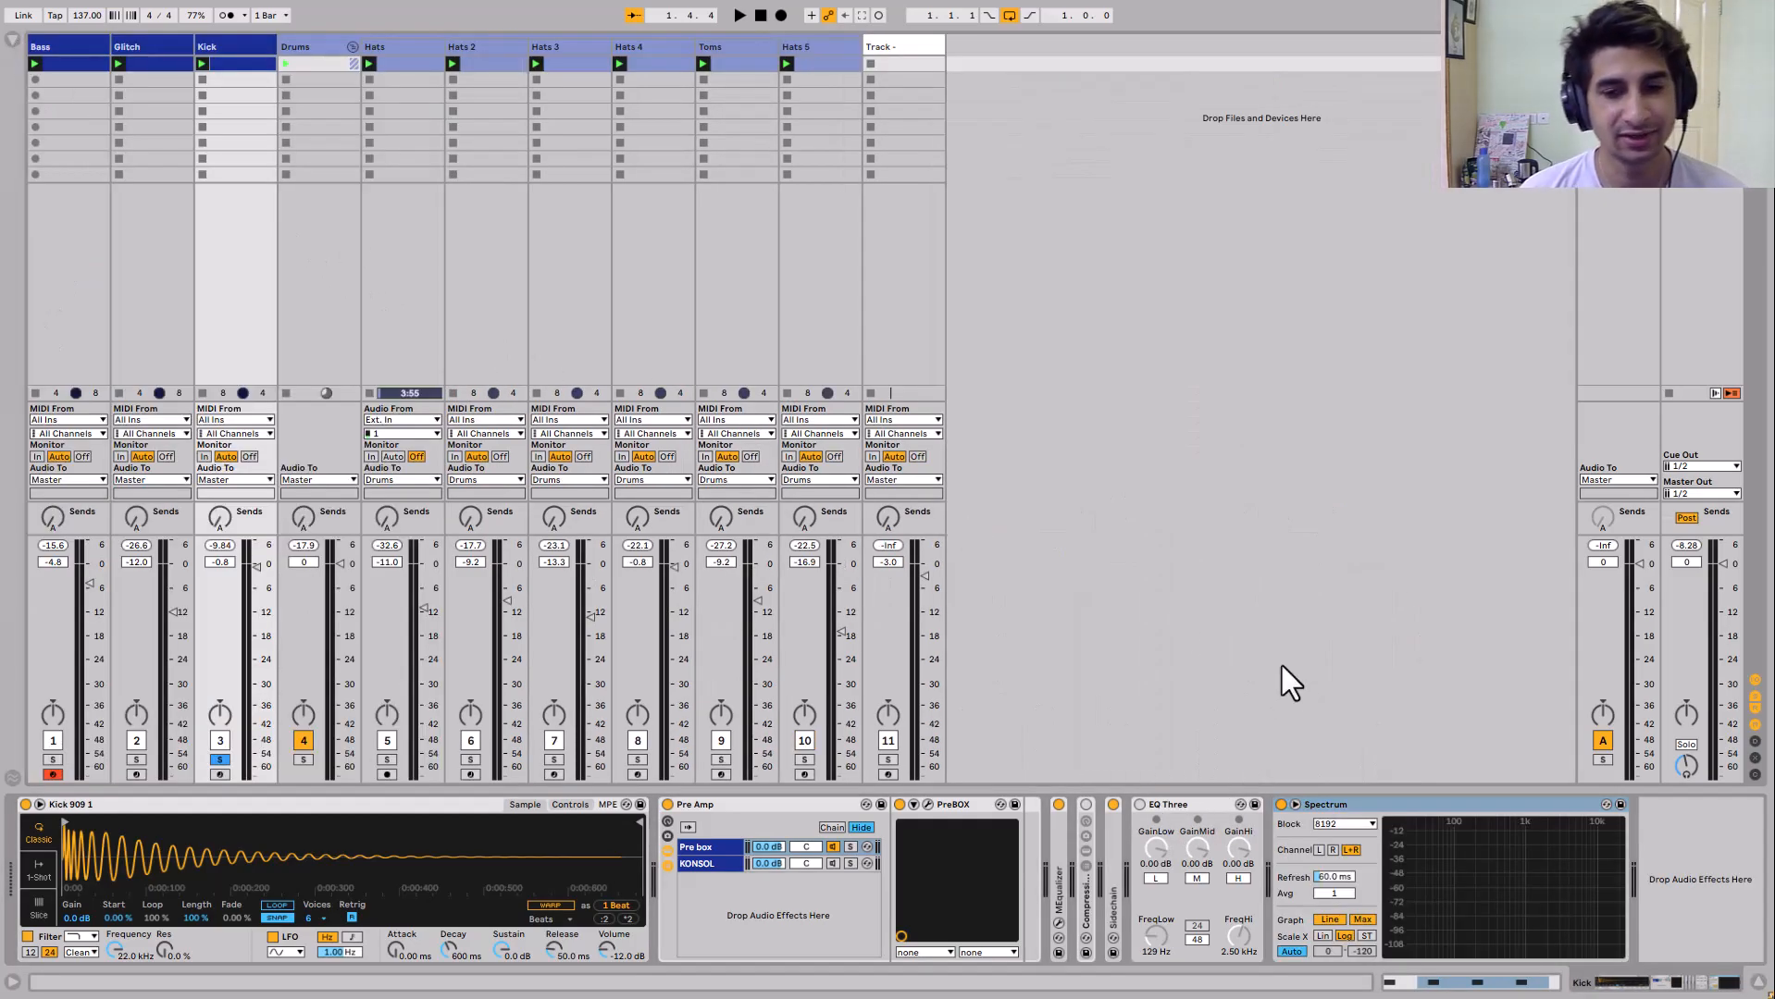
left_click(1294, 804)
Bypass the Kick track's Pre Amp rack and play the dry kick to view its spectrum
left_click(1057, 804)
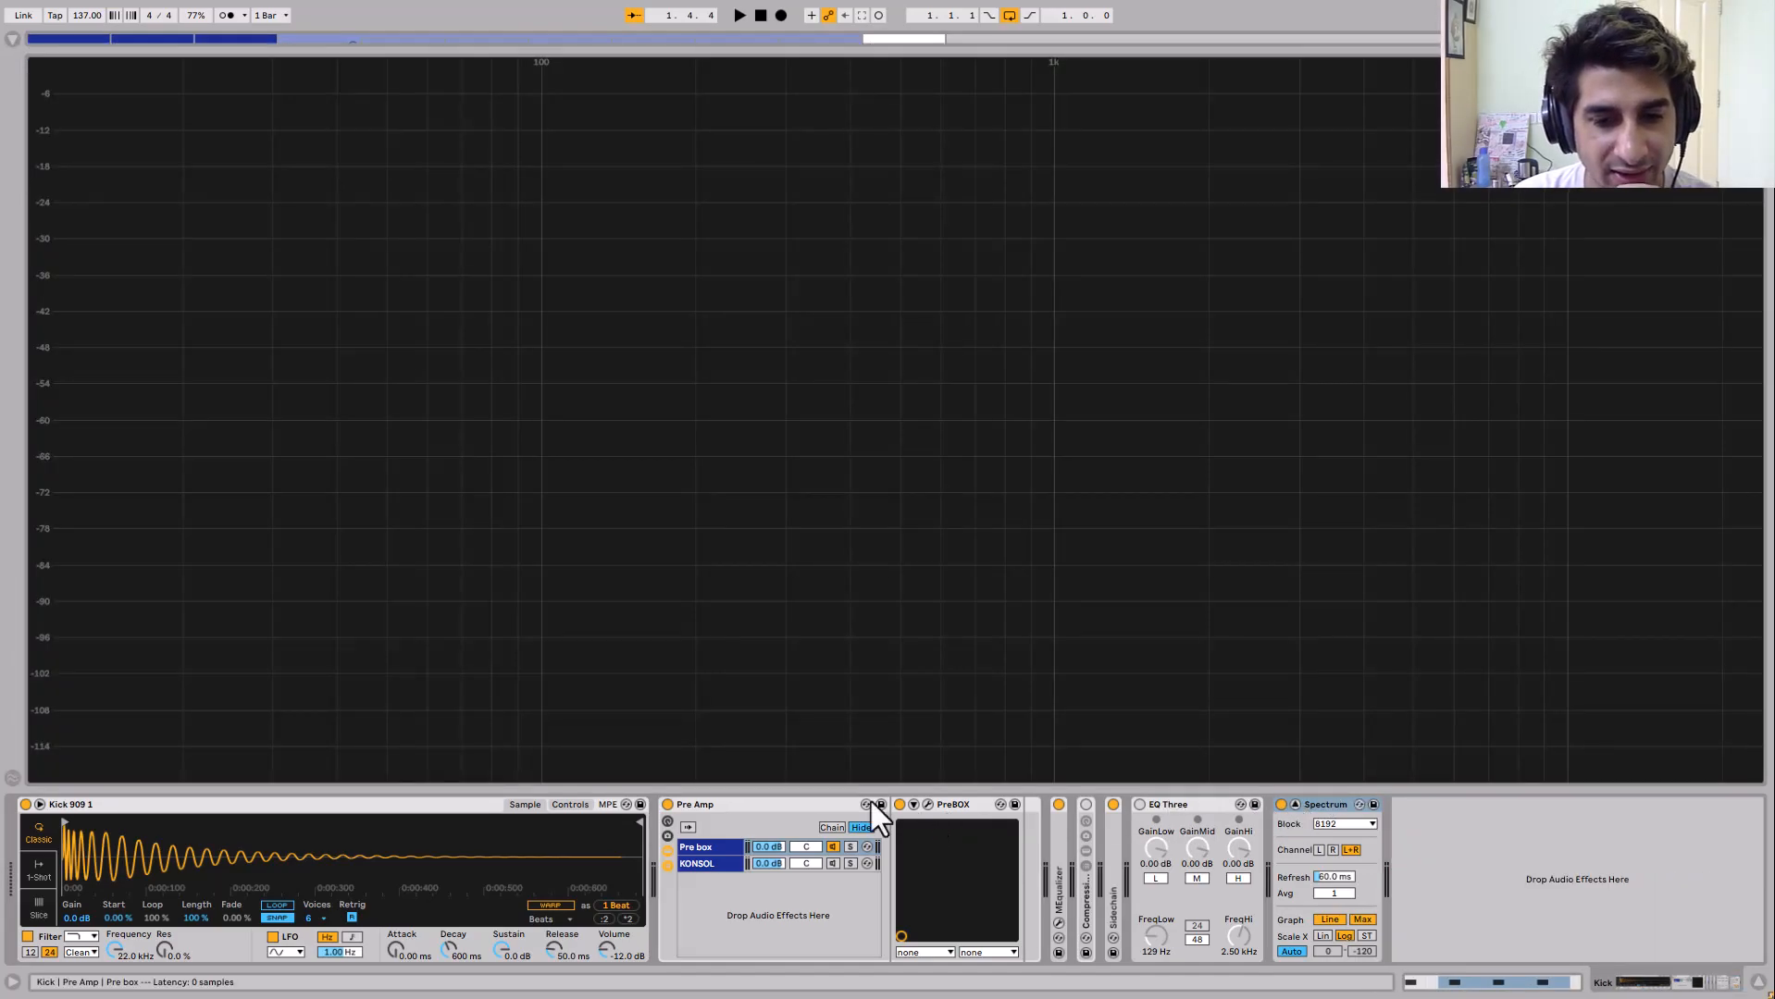
left_click(668, 805)
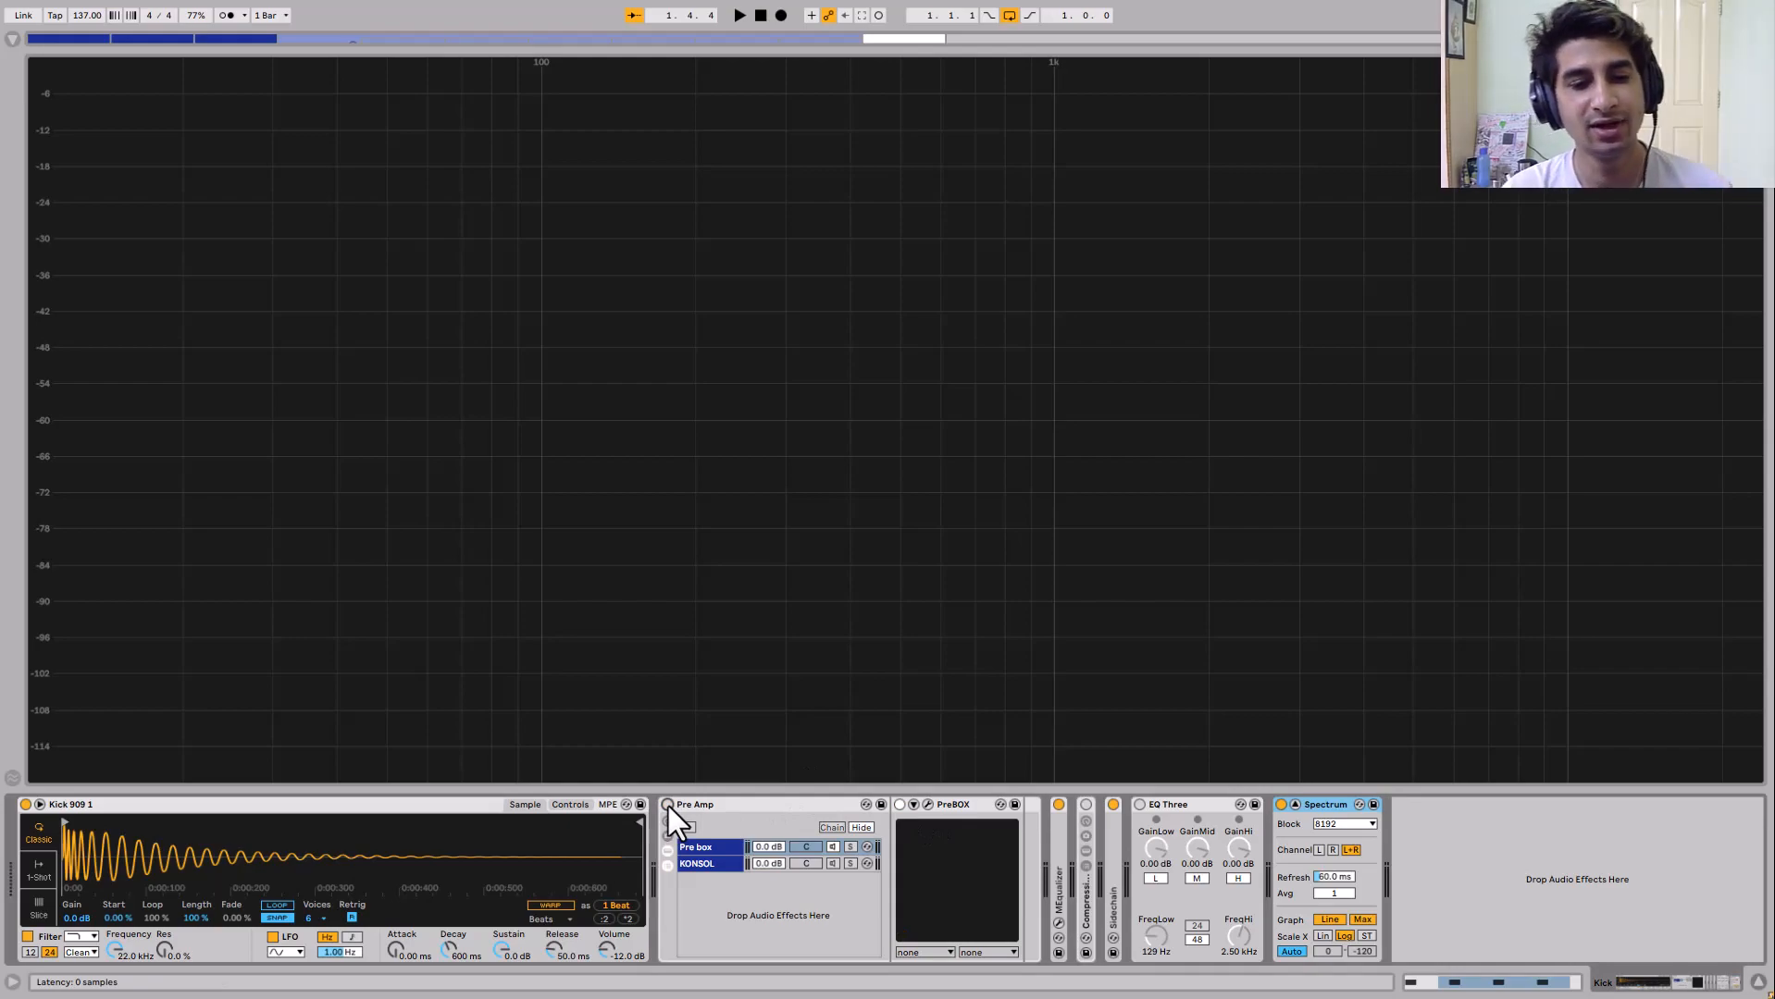
key("space")
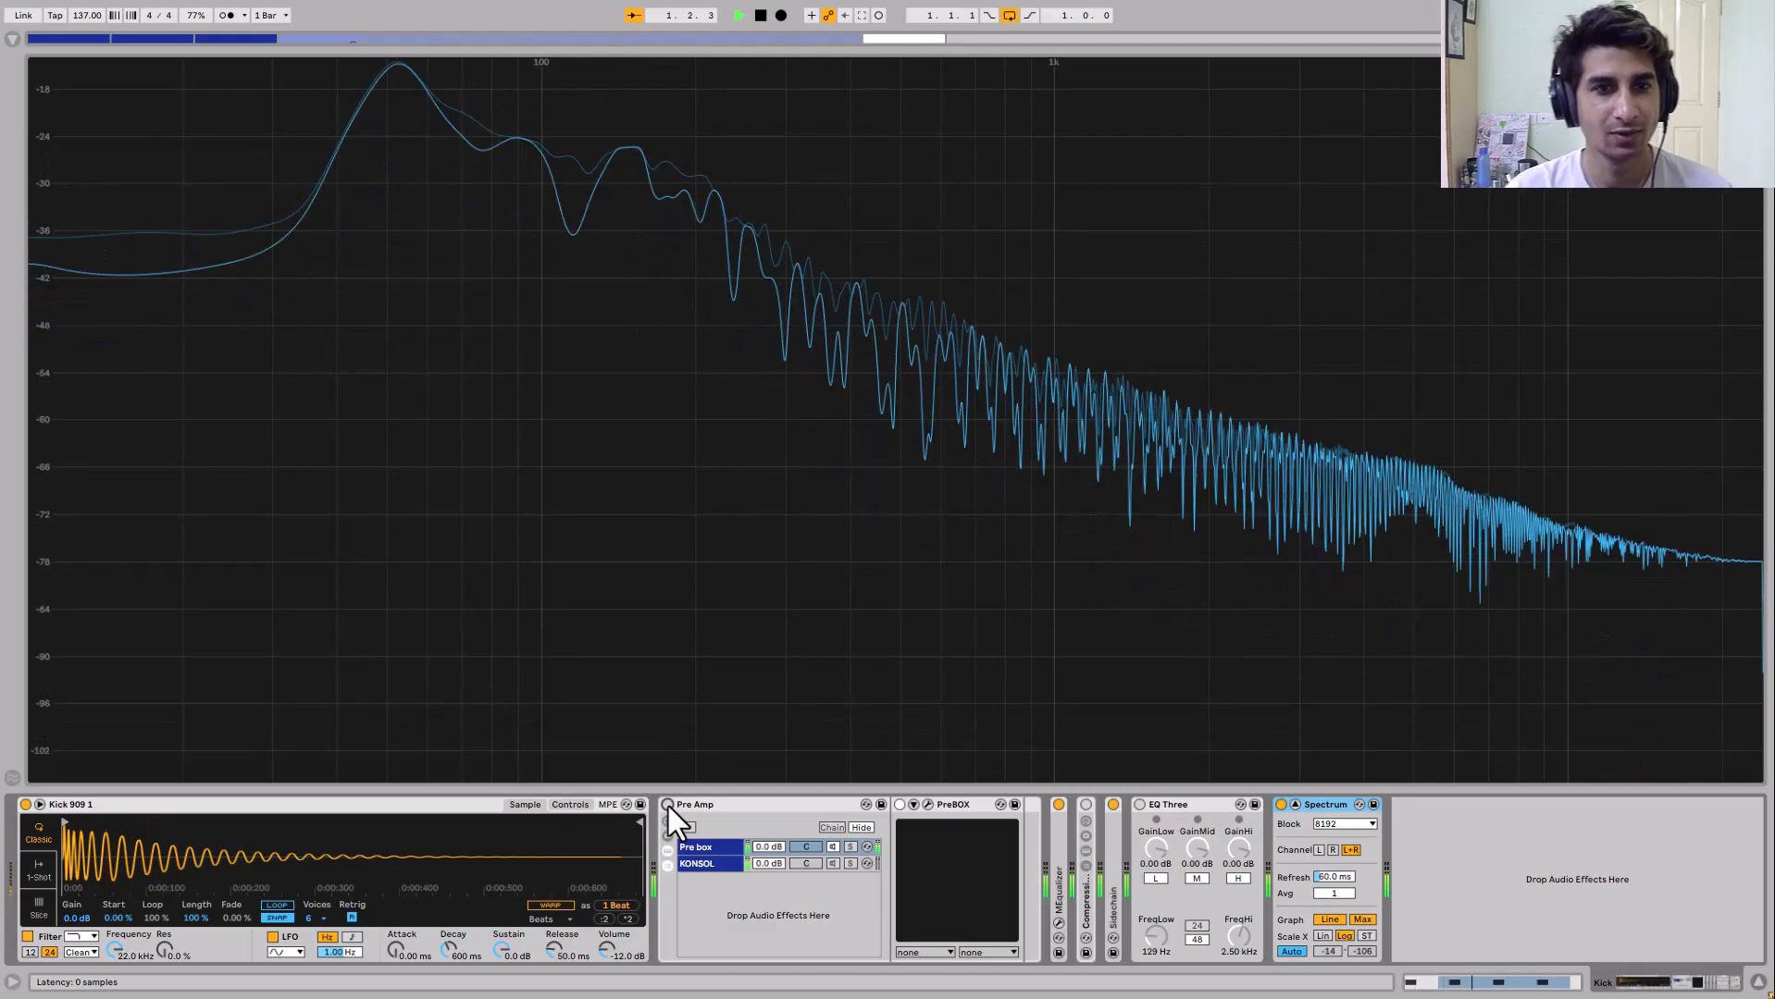
key("space")
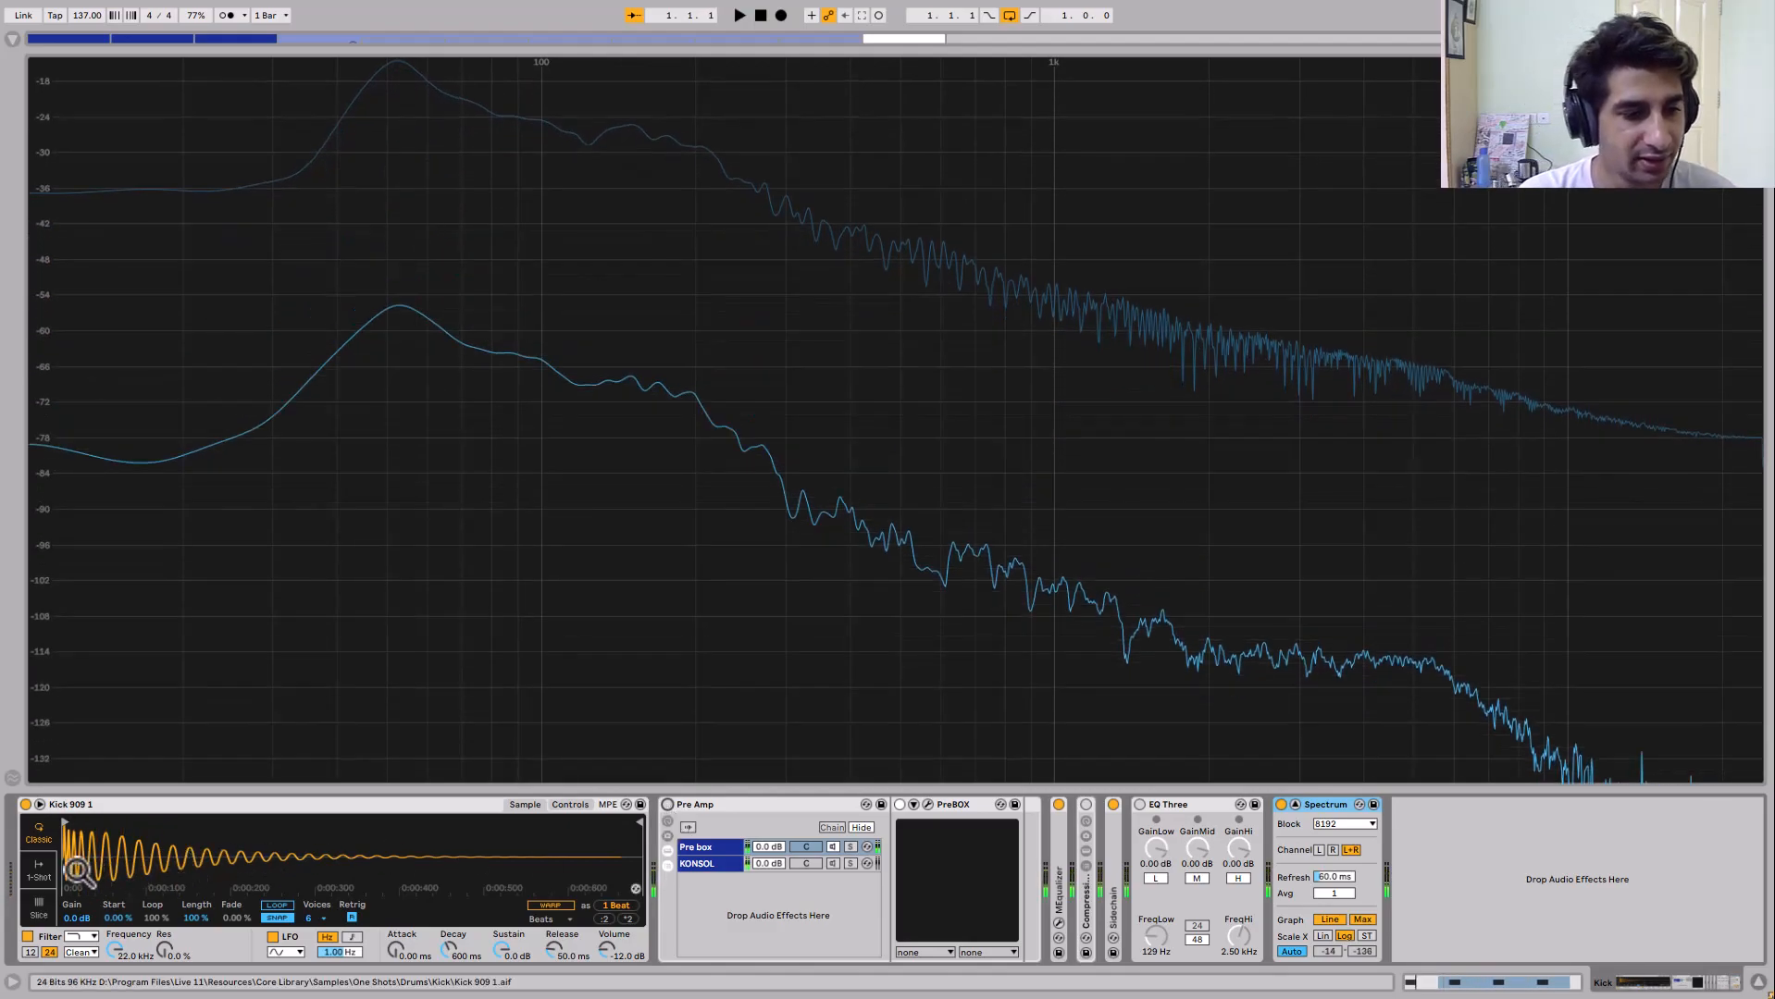
Switch the Kick 909 1 sampler to 1-Shot mode and play the kick again
left_click(45, 870)
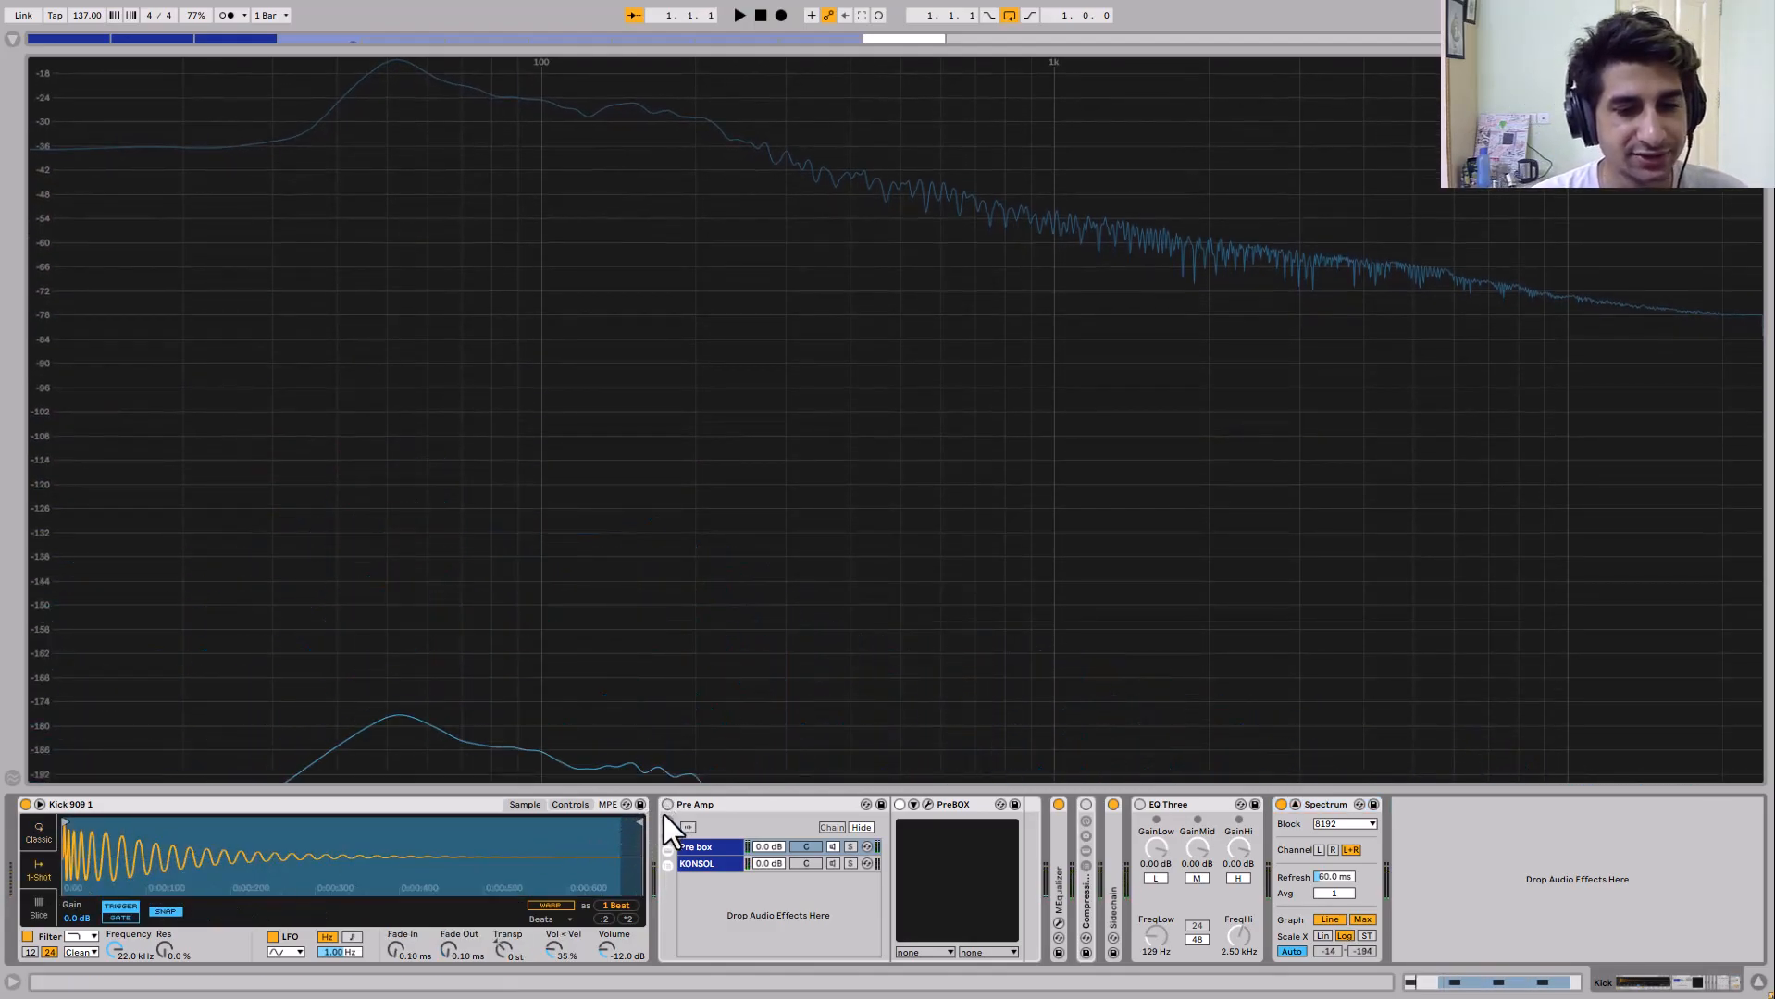
key("space")
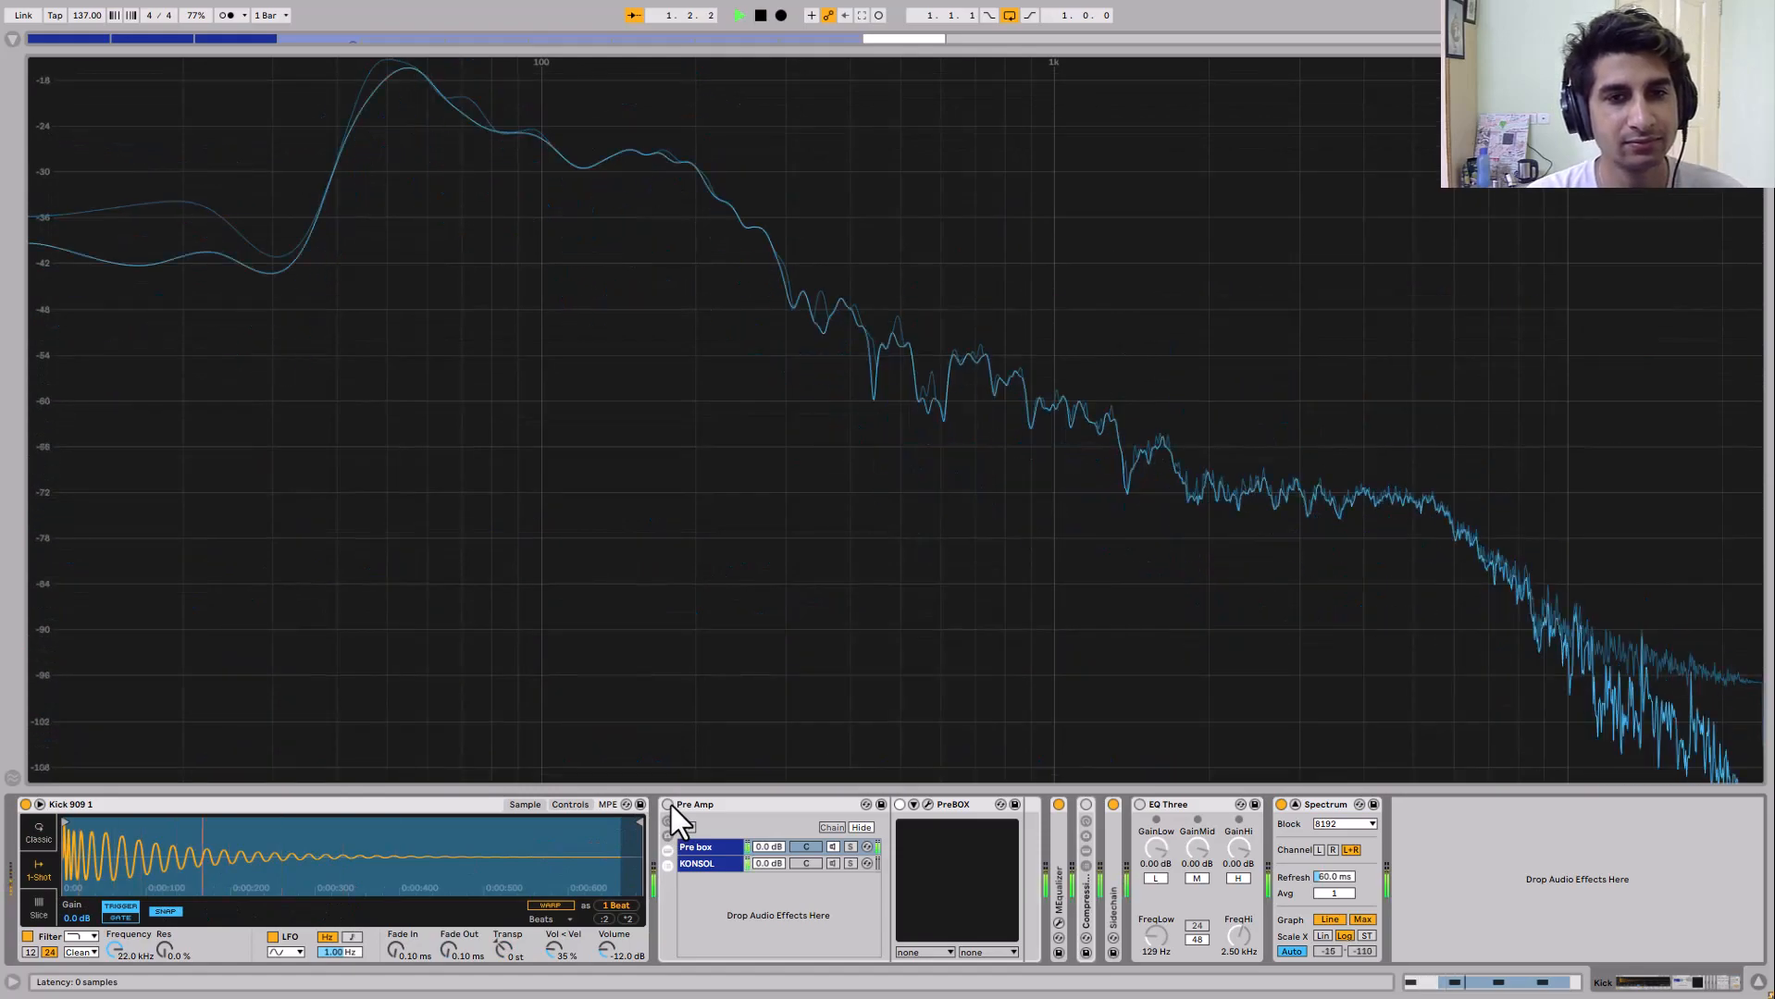
Switch the Kick's Pre Amp rack back on and play the kick, toggling the rack to compare its spectrum with and without saturation
key("space")
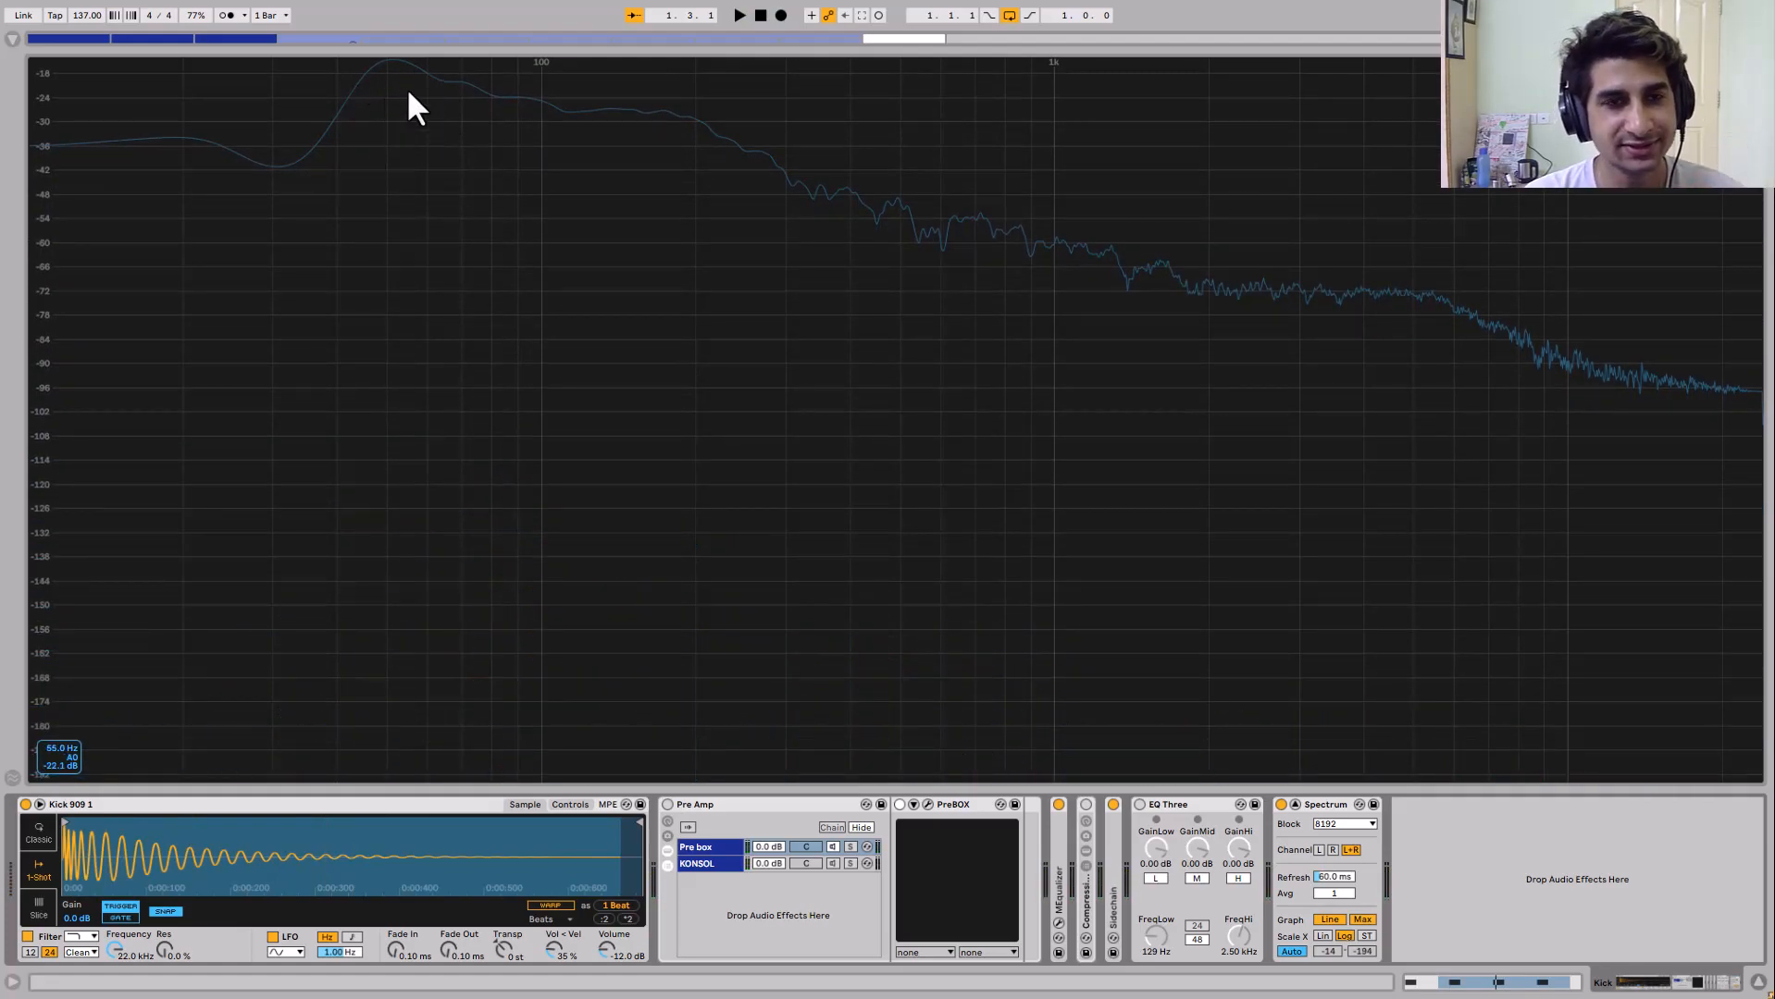
left_click(668, 803)
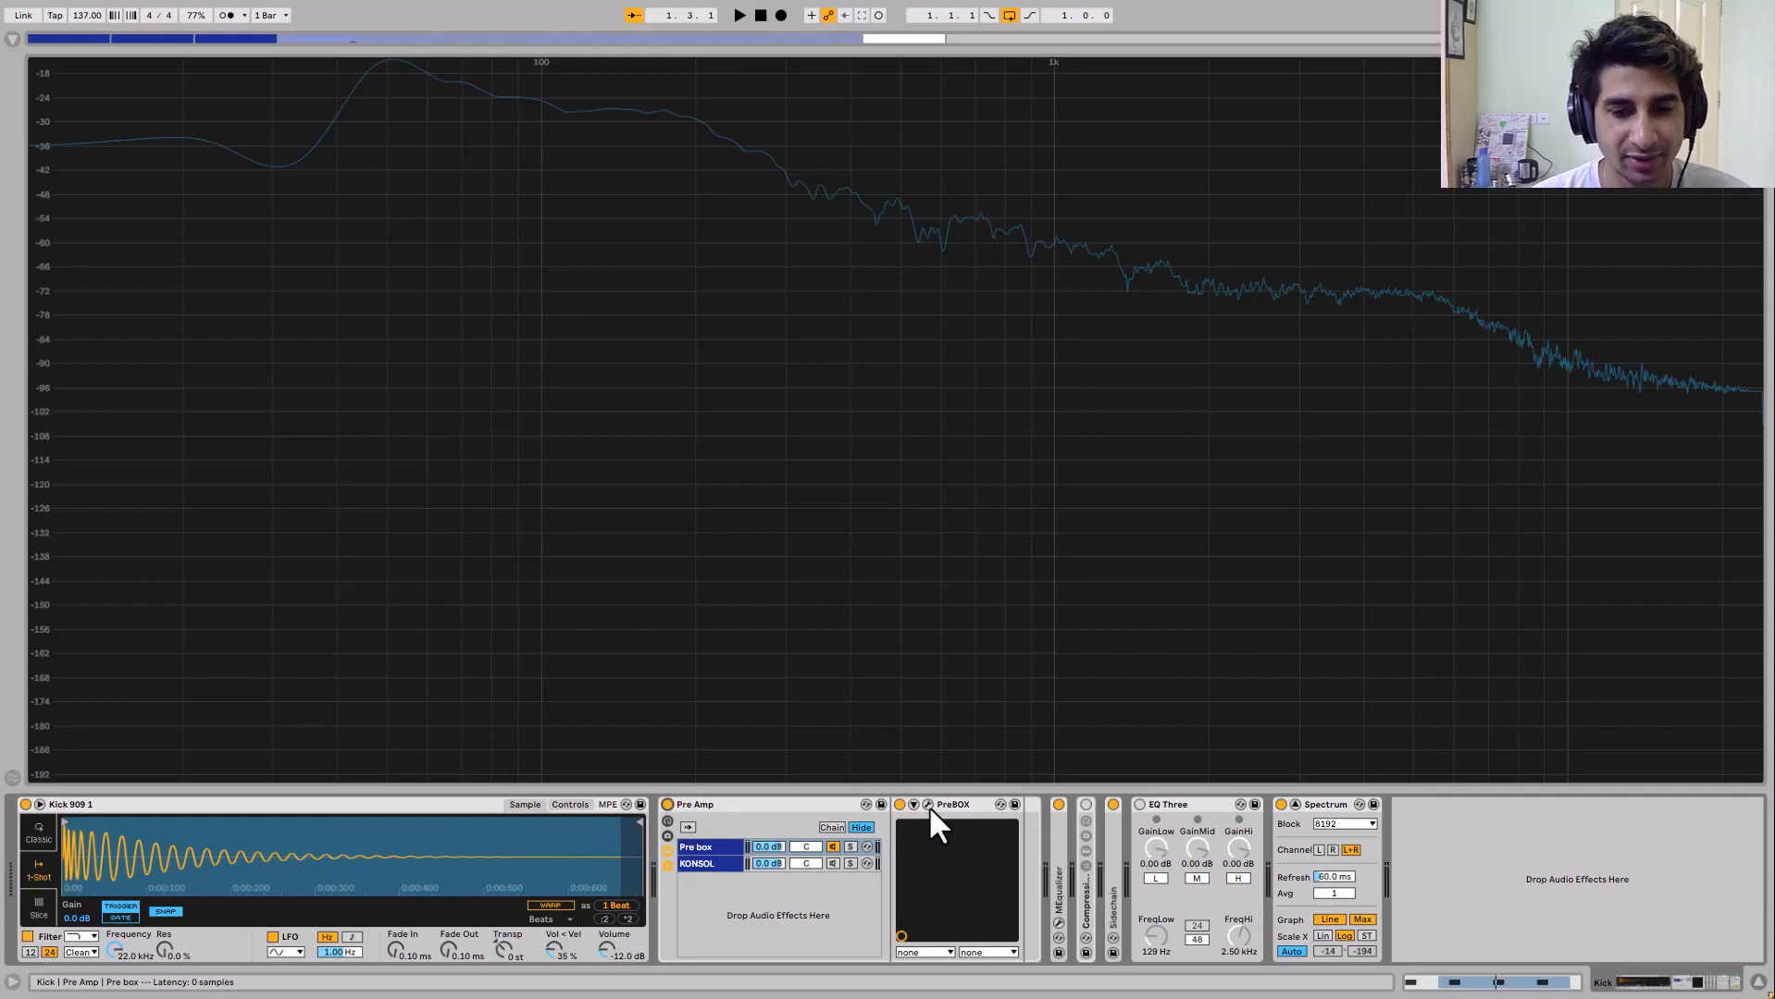
key("space")
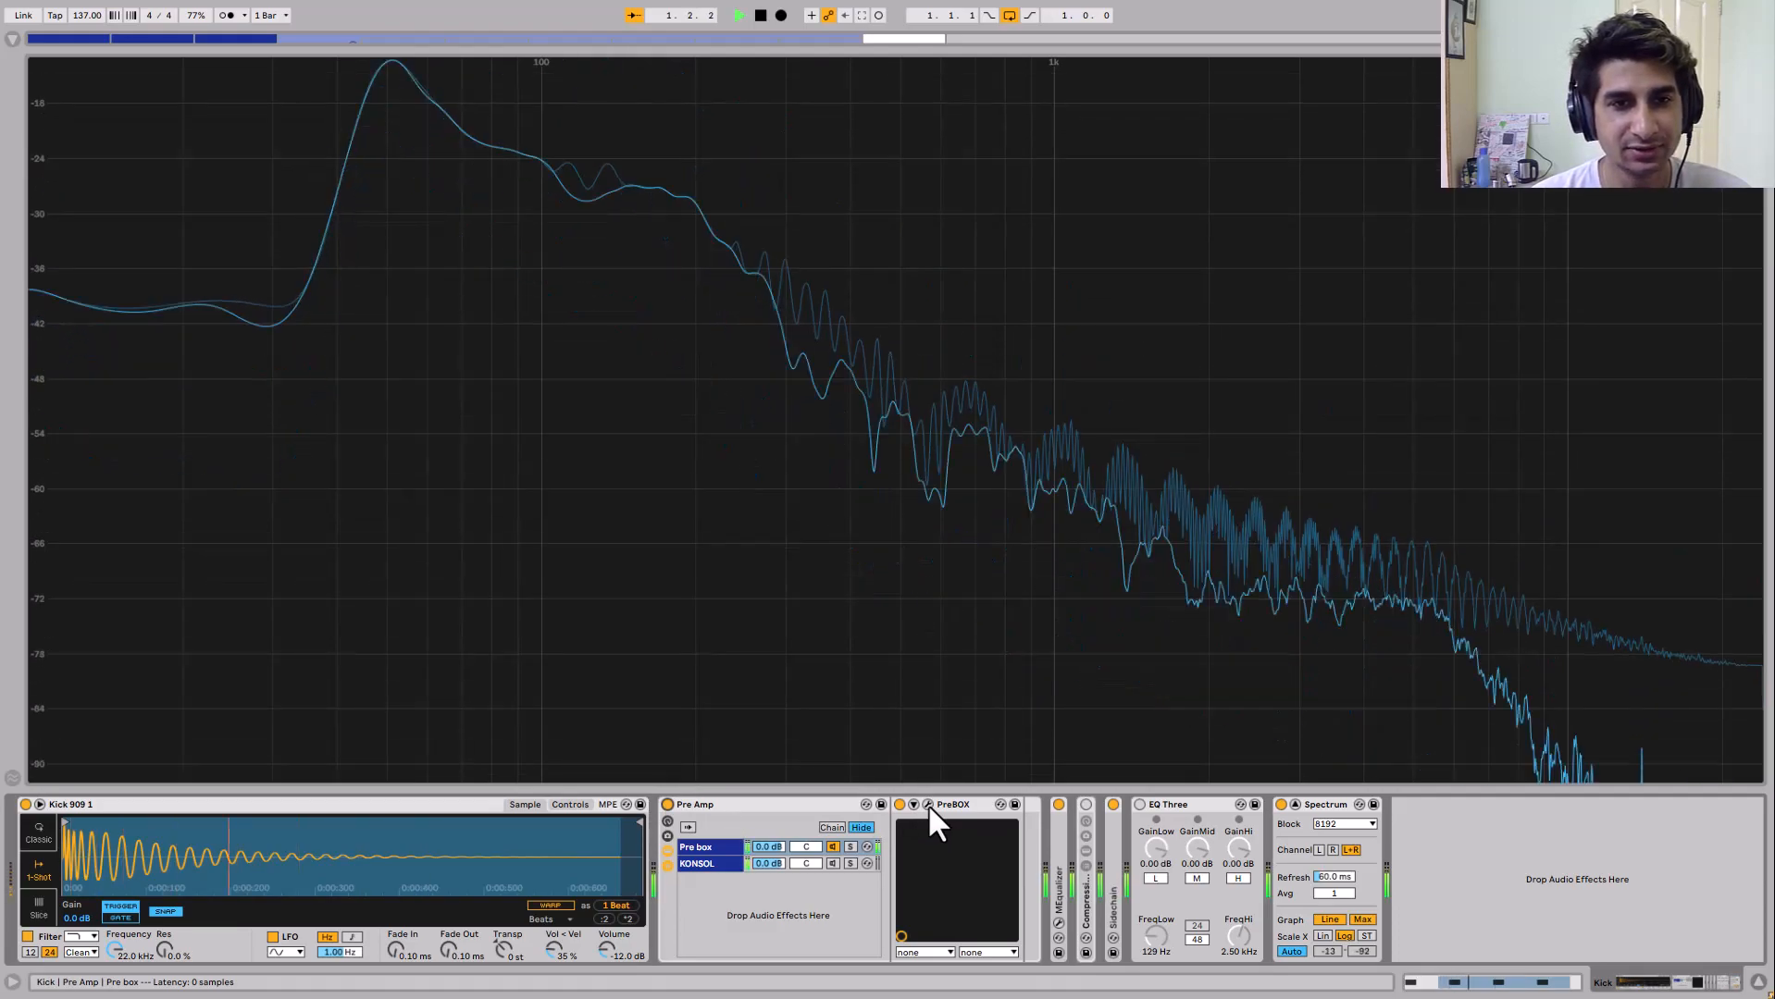
left_click(667, 804)
left_click(667, 804)
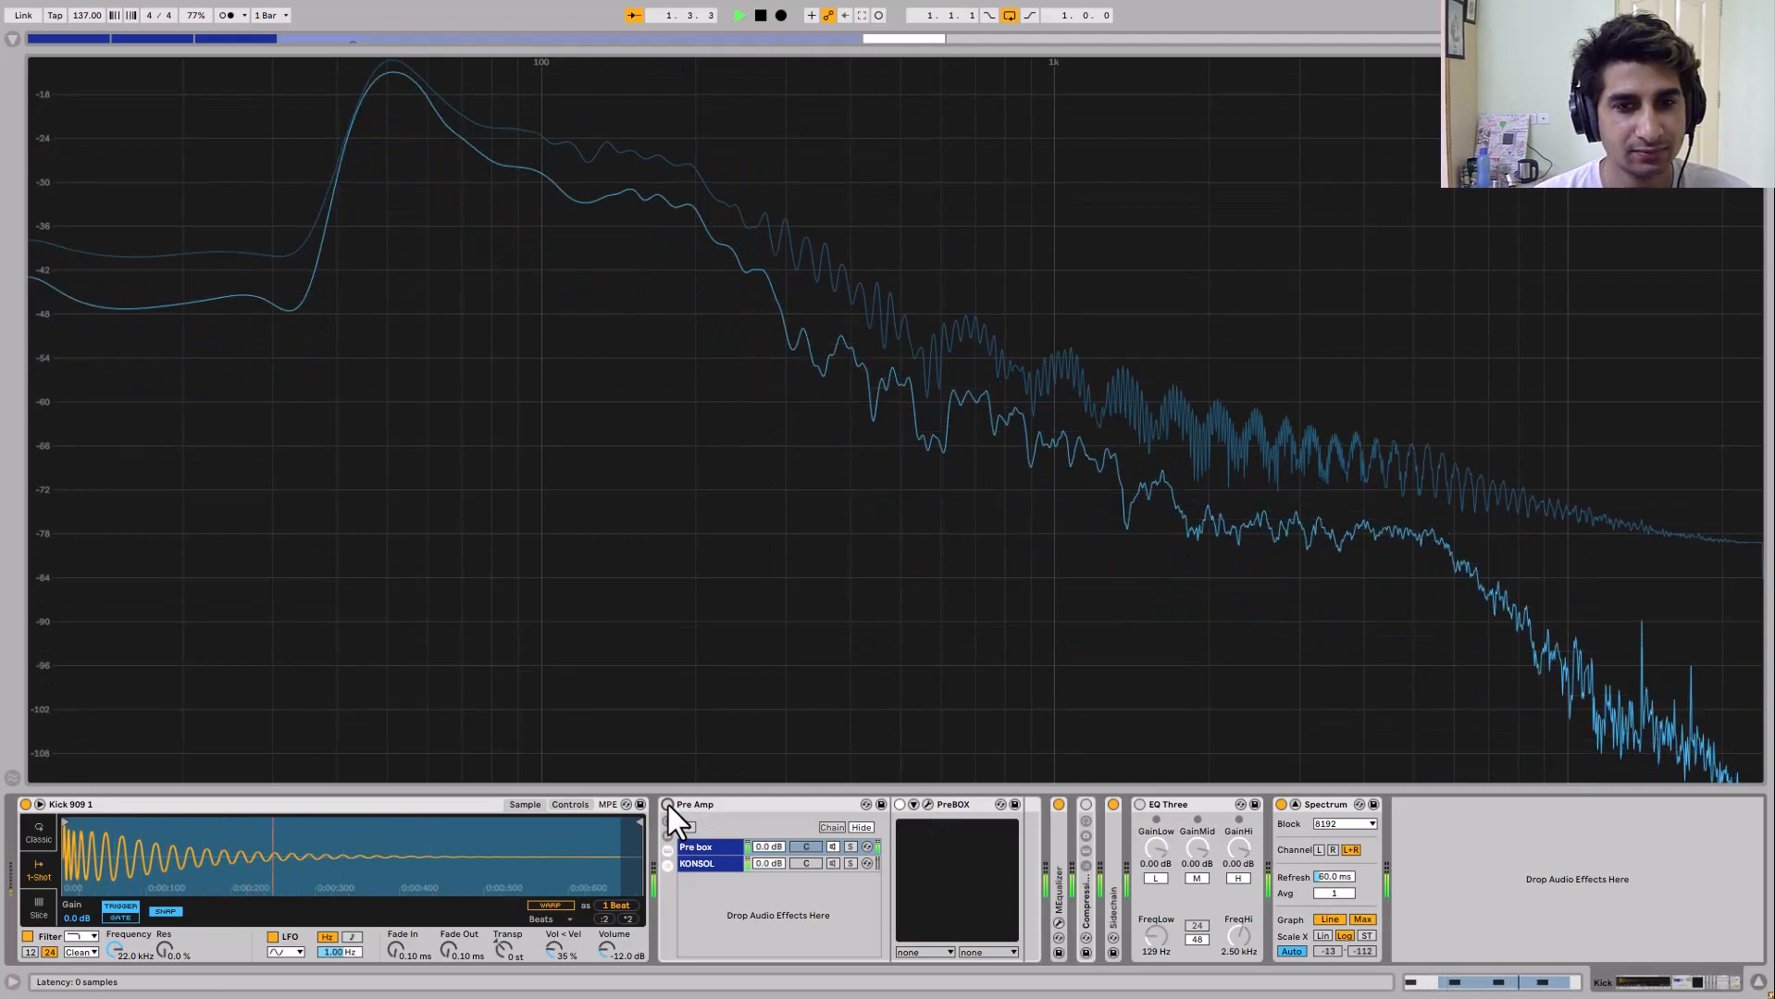
Open the PreBOX plug-in, move its window clear of the spectrum curve, and try out its Input and Output knobs
left_click(927, 804)
left_click_drag(859, 252, 838, 692)
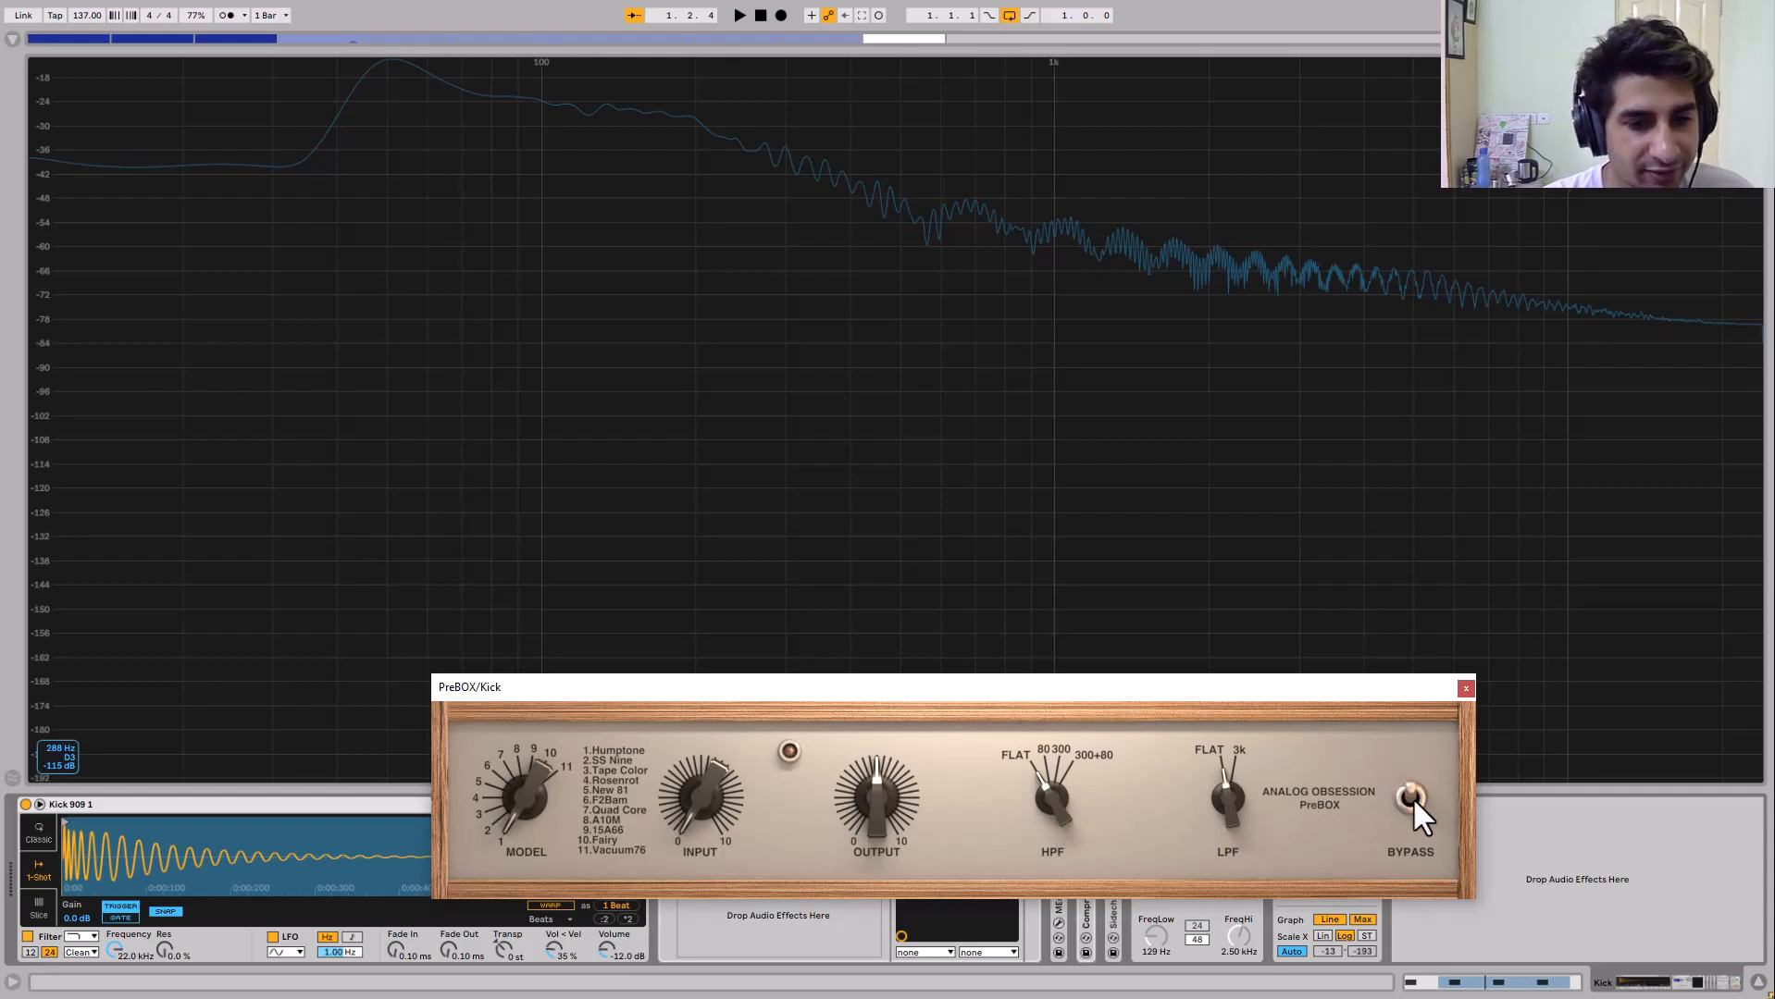
left_click_drag(680, 801, 673, 674)
left_click_drag(687, 738, 703, 679)
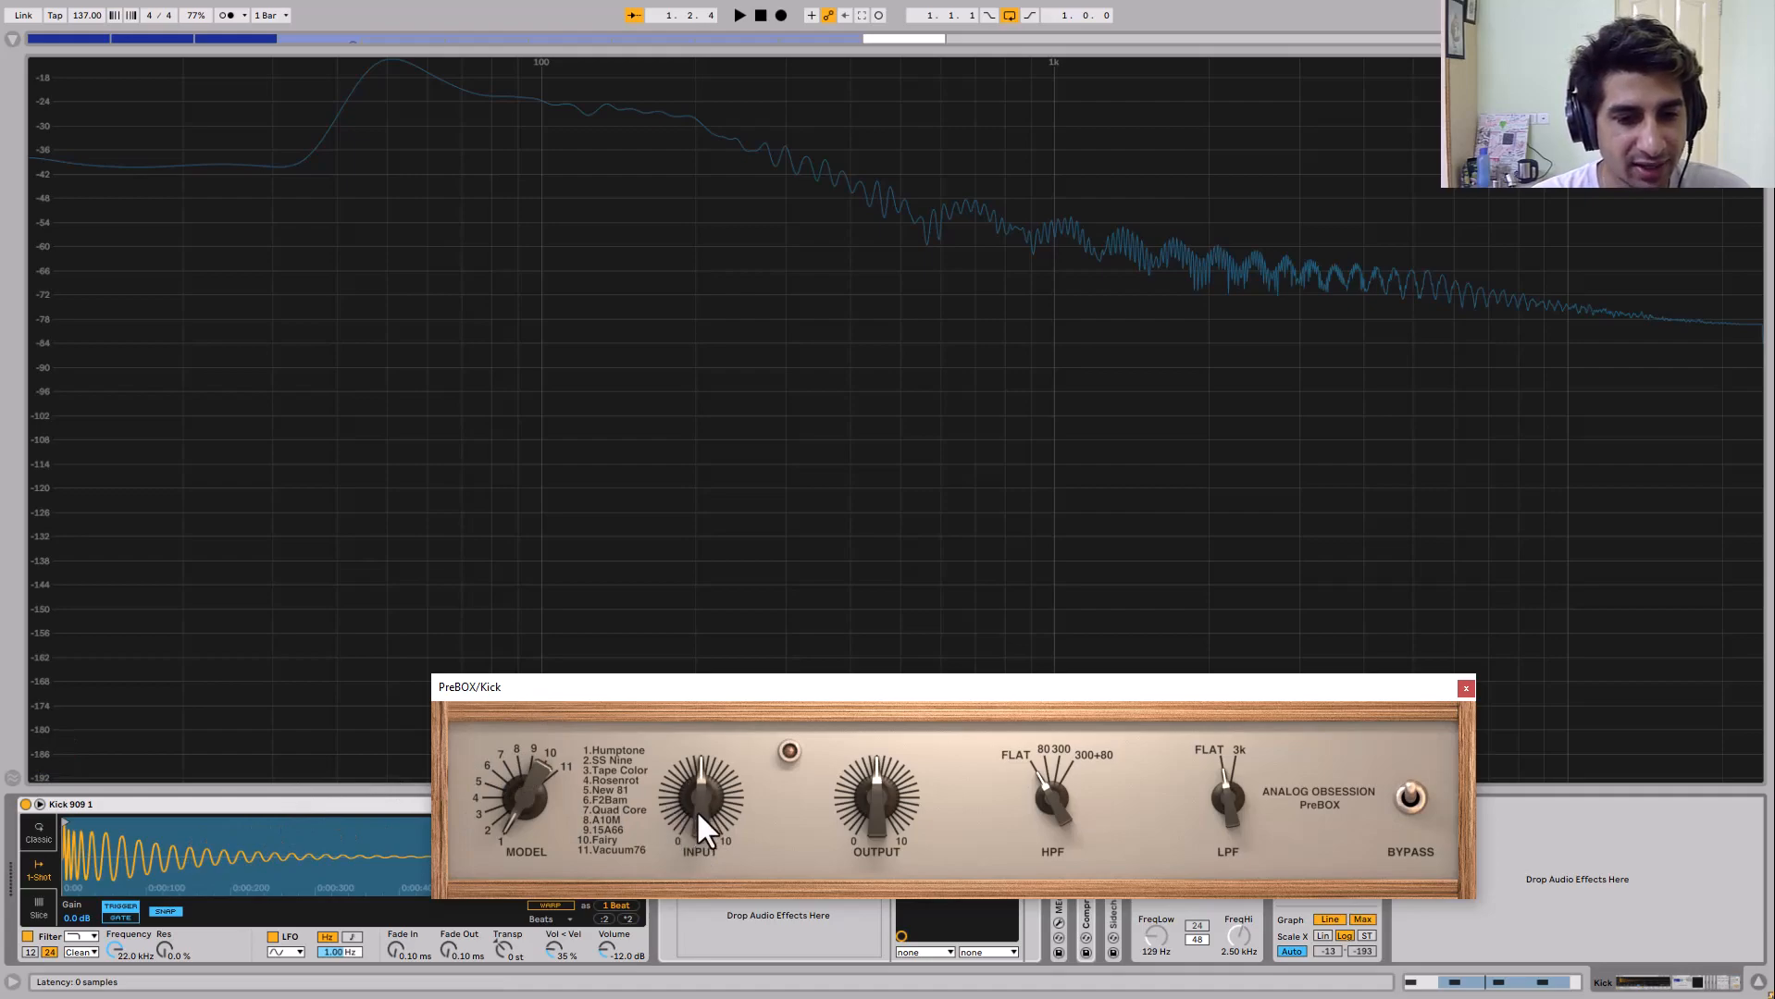
left_click_drag(876, 784, 860, 789)
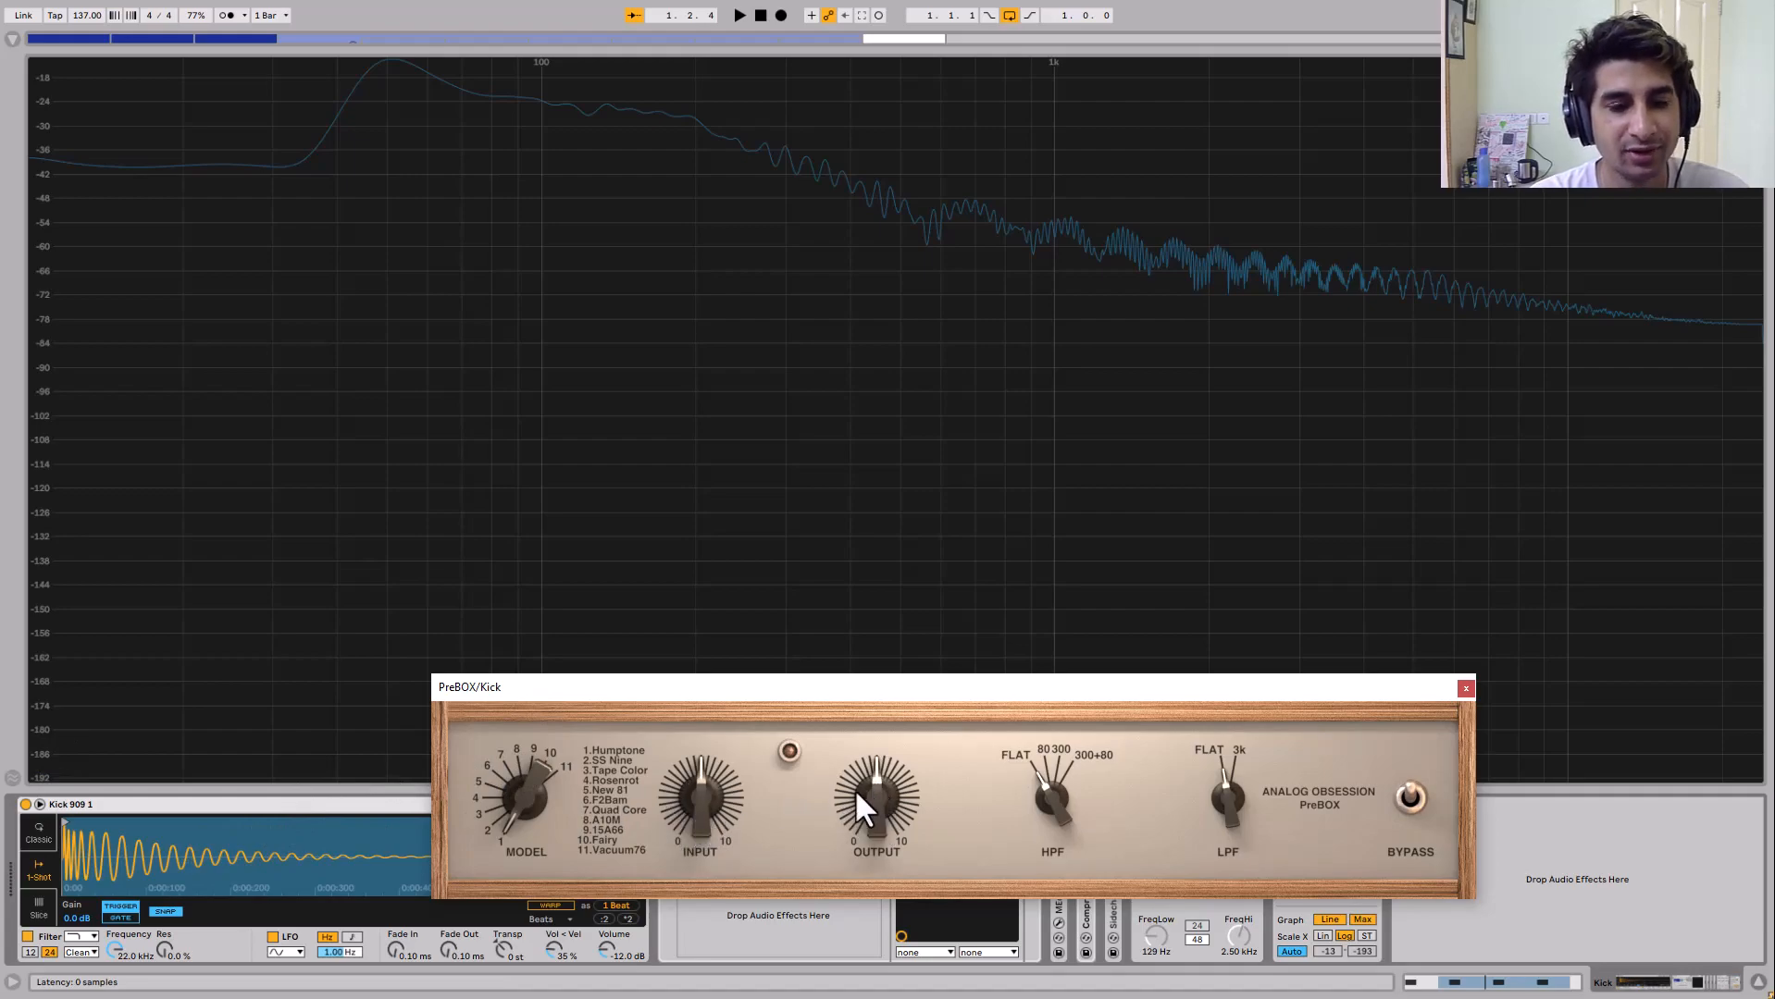
left_click_drag(683, 803, 696, 896)
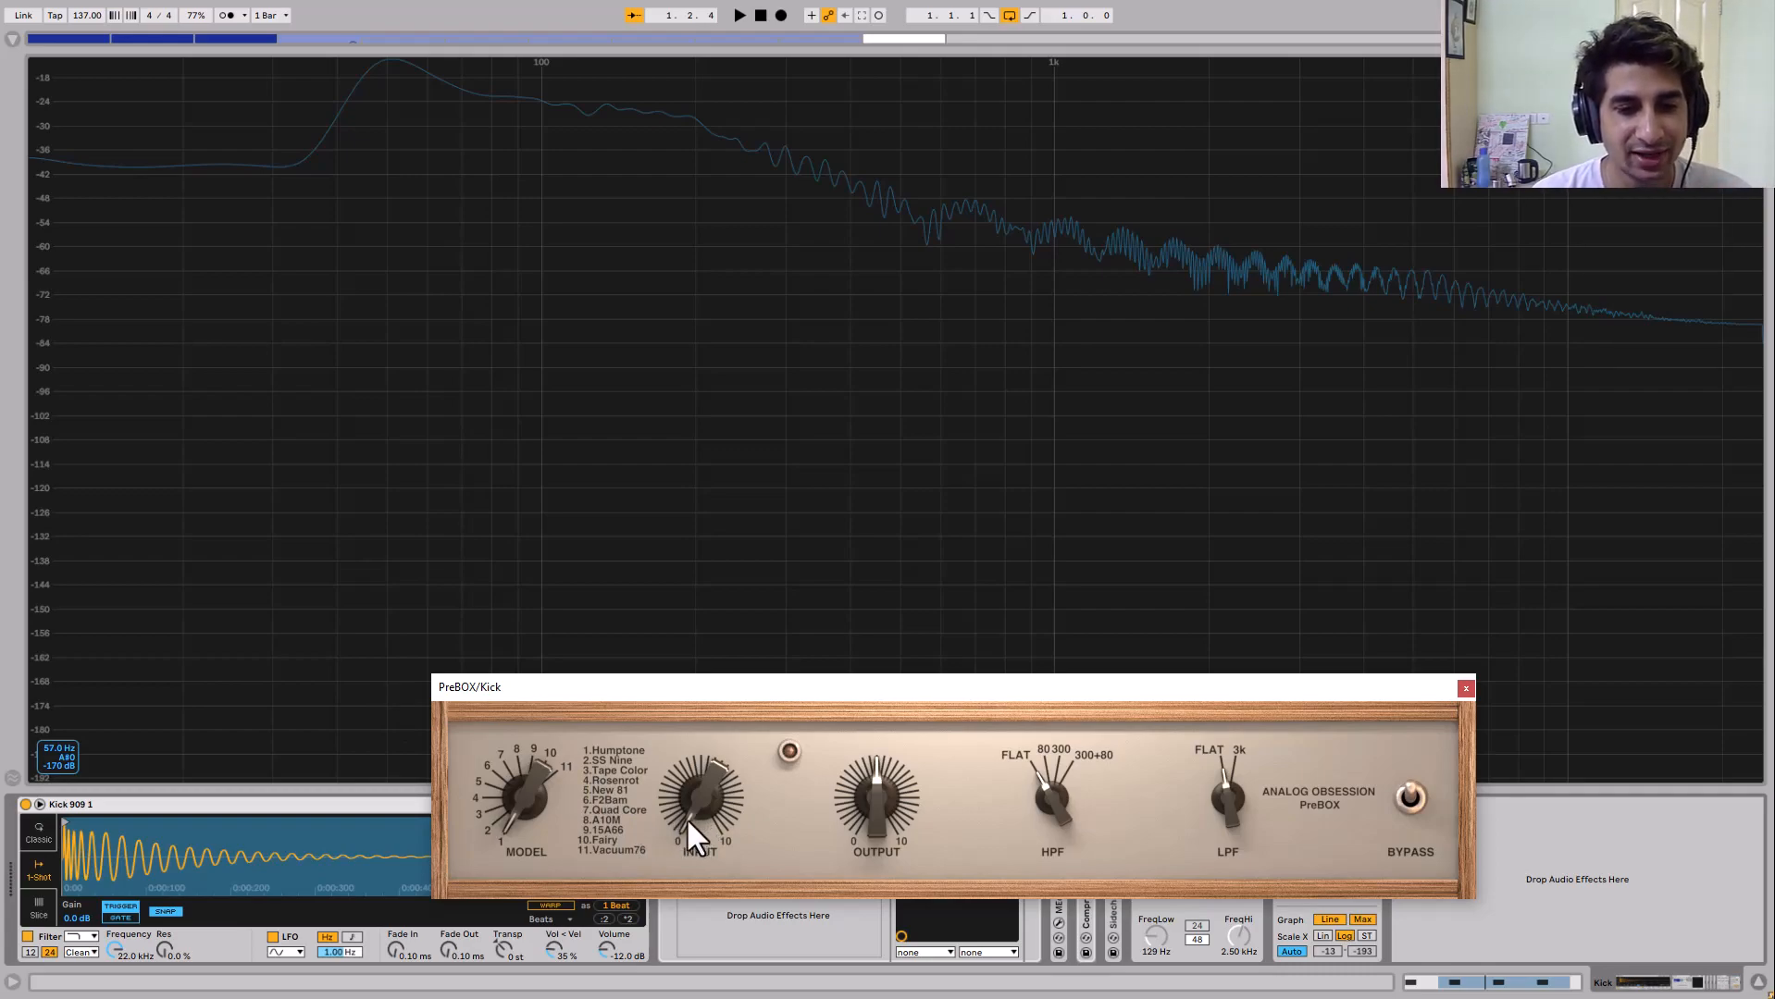
Play the kick while raising PreBOX's Input and Output to drive more saturation, and stop playback
key("space")
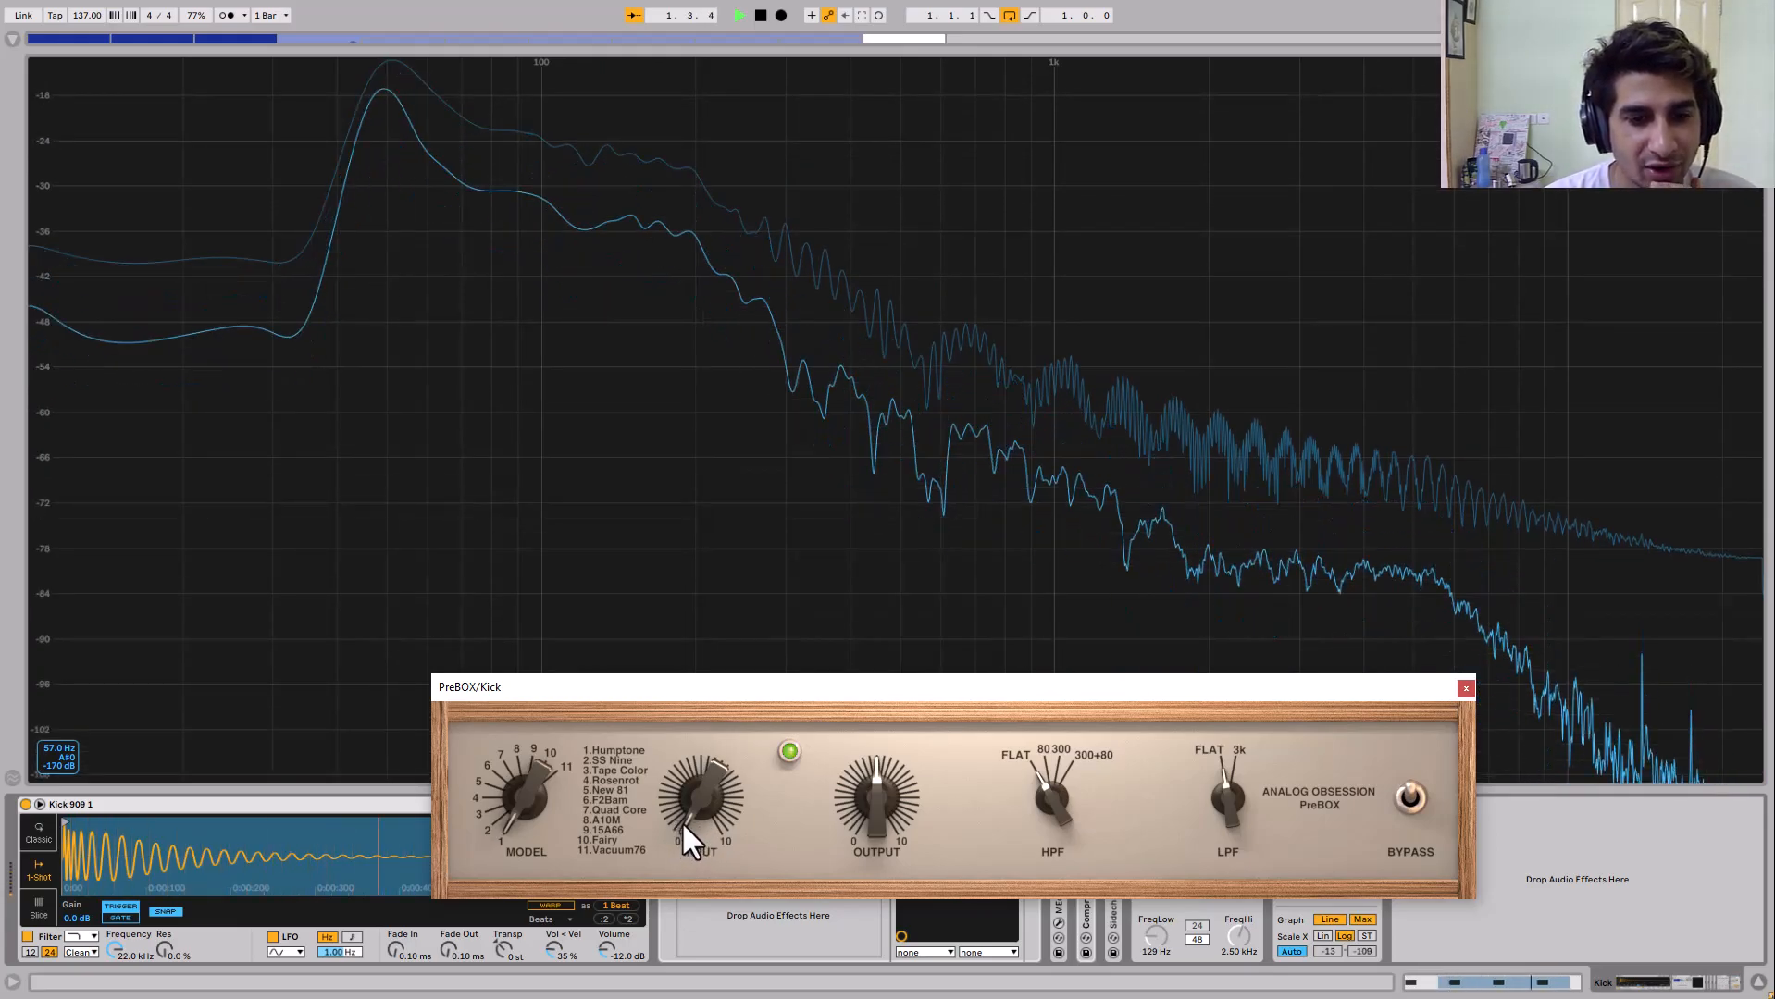
left_click_drag(682, 805, 691, 601)
left_click_drag(696, 810, 716, 654)
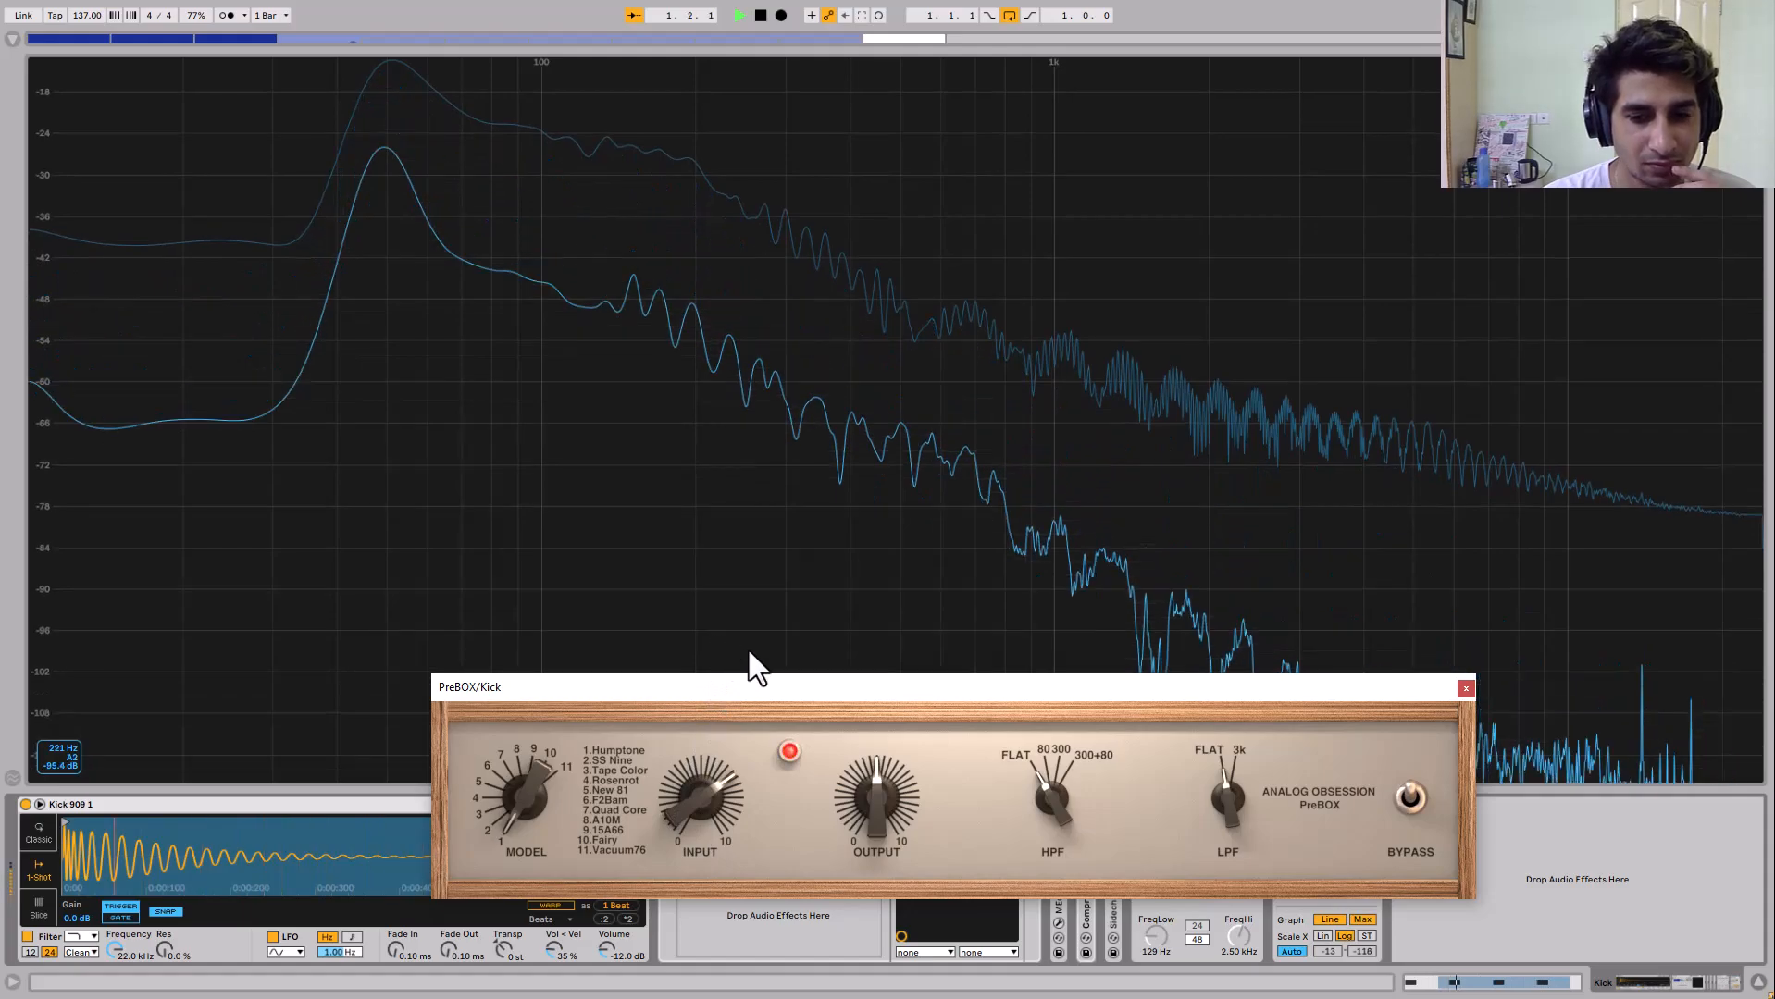
left_click_drag(878, 739, 879, 731)
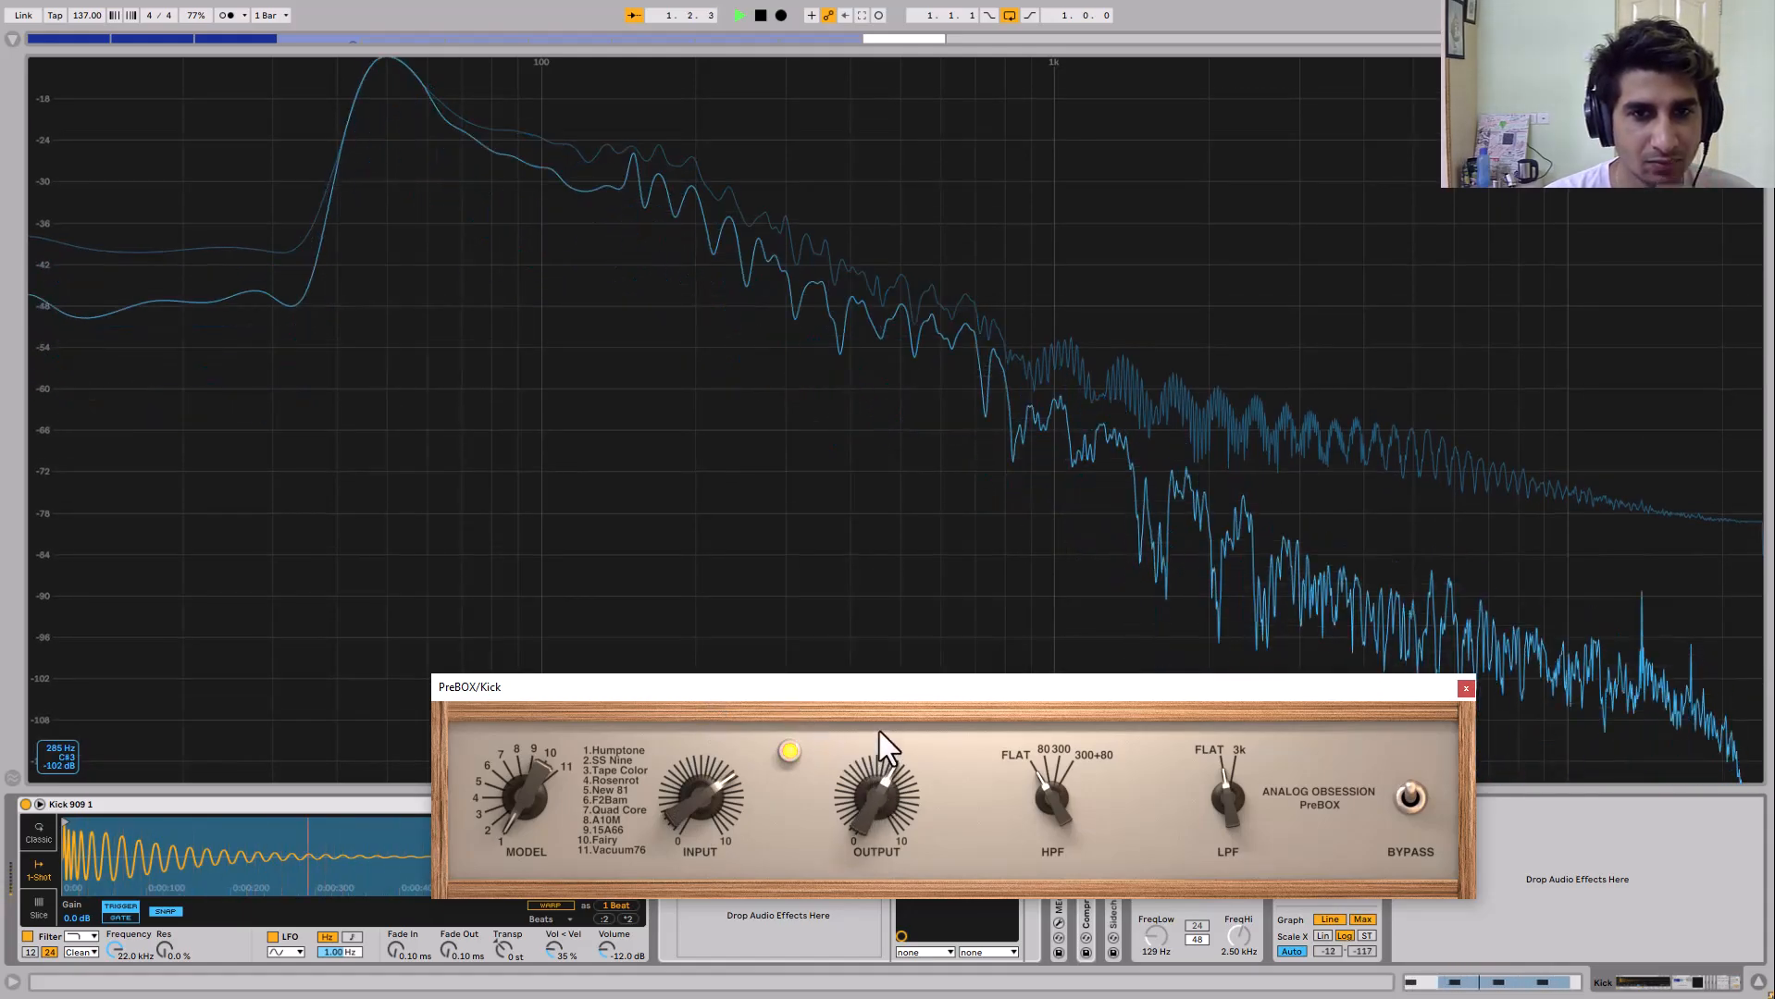
key("space")
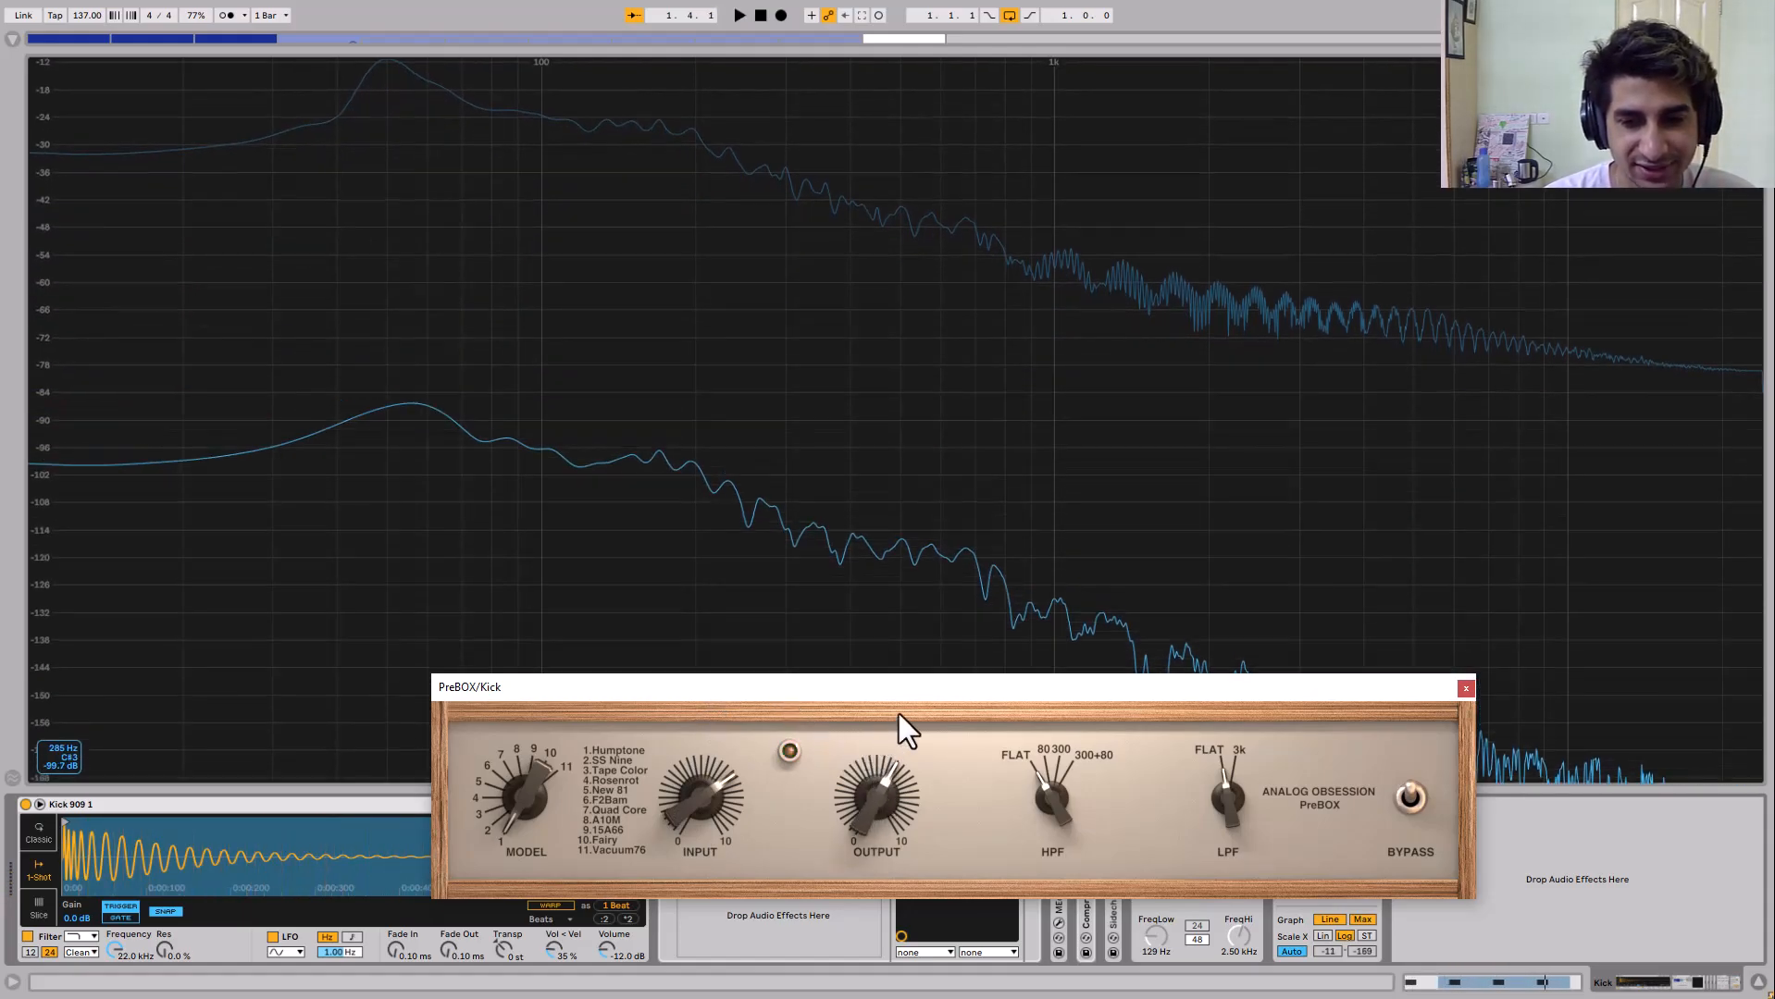
Reposition the PreBOX window and switch between its preamp models, playing the kick to compare their spectra
left_click_drag(908, 695, 839, 735)
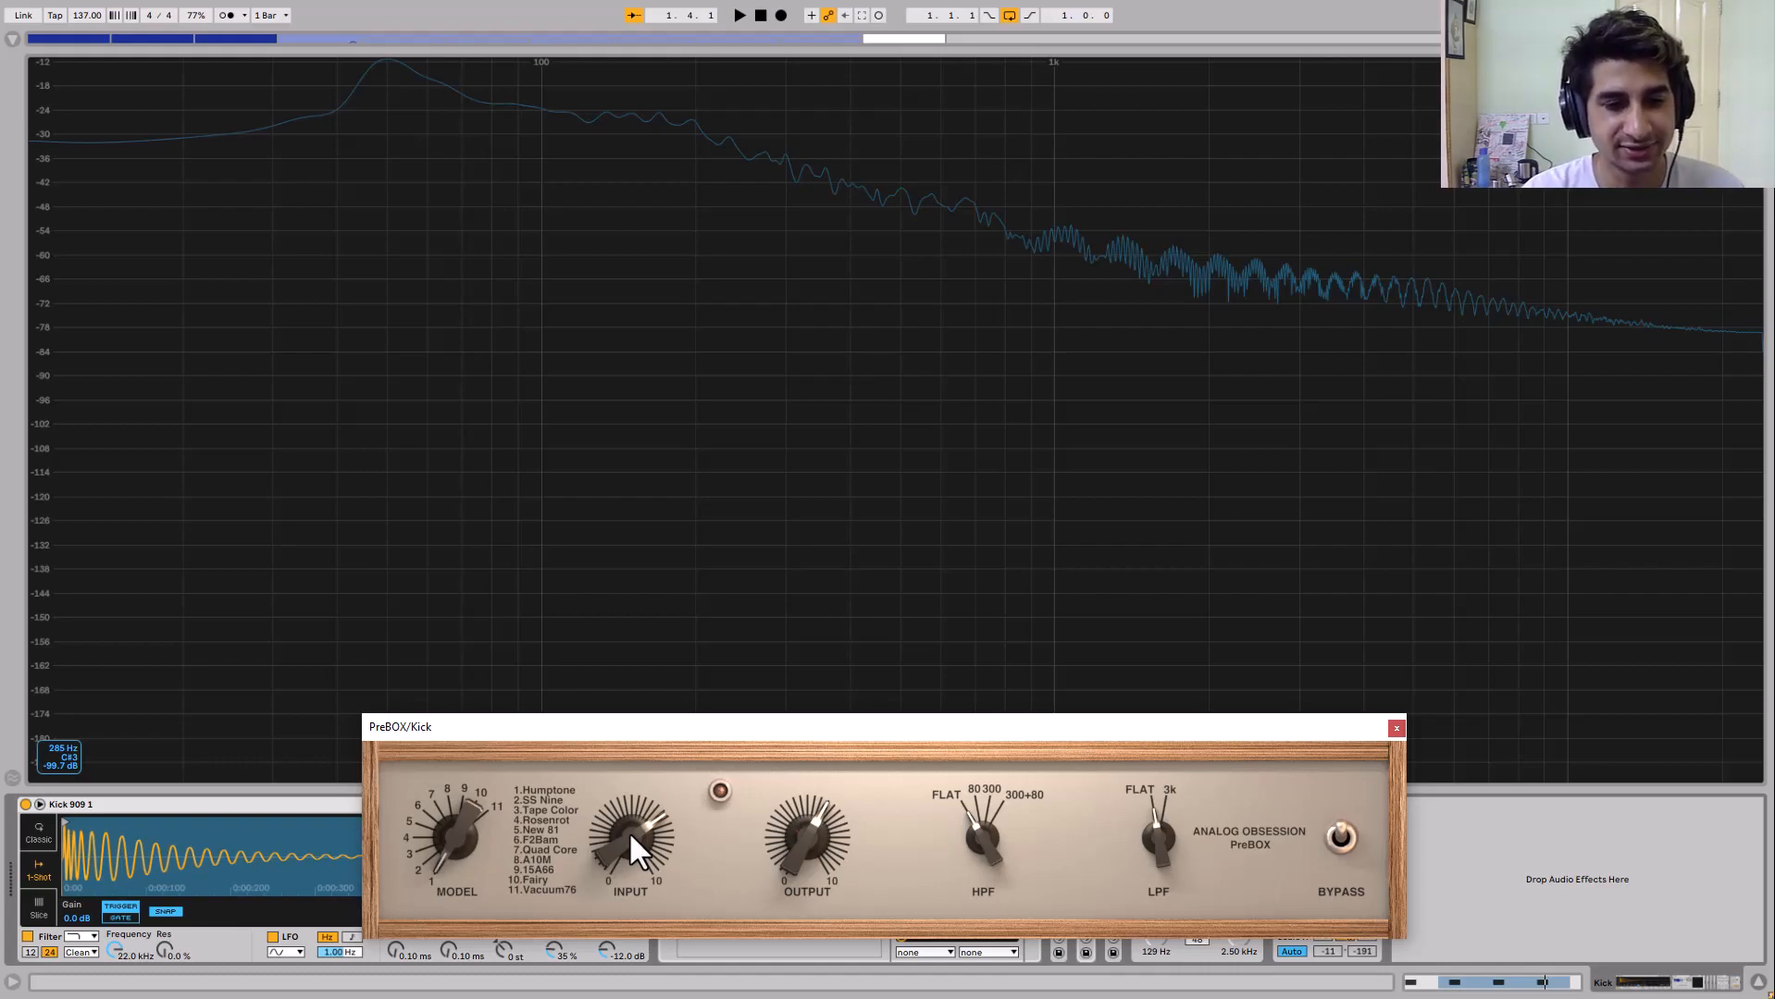
left_click_drag(667, 727, 670, 678)
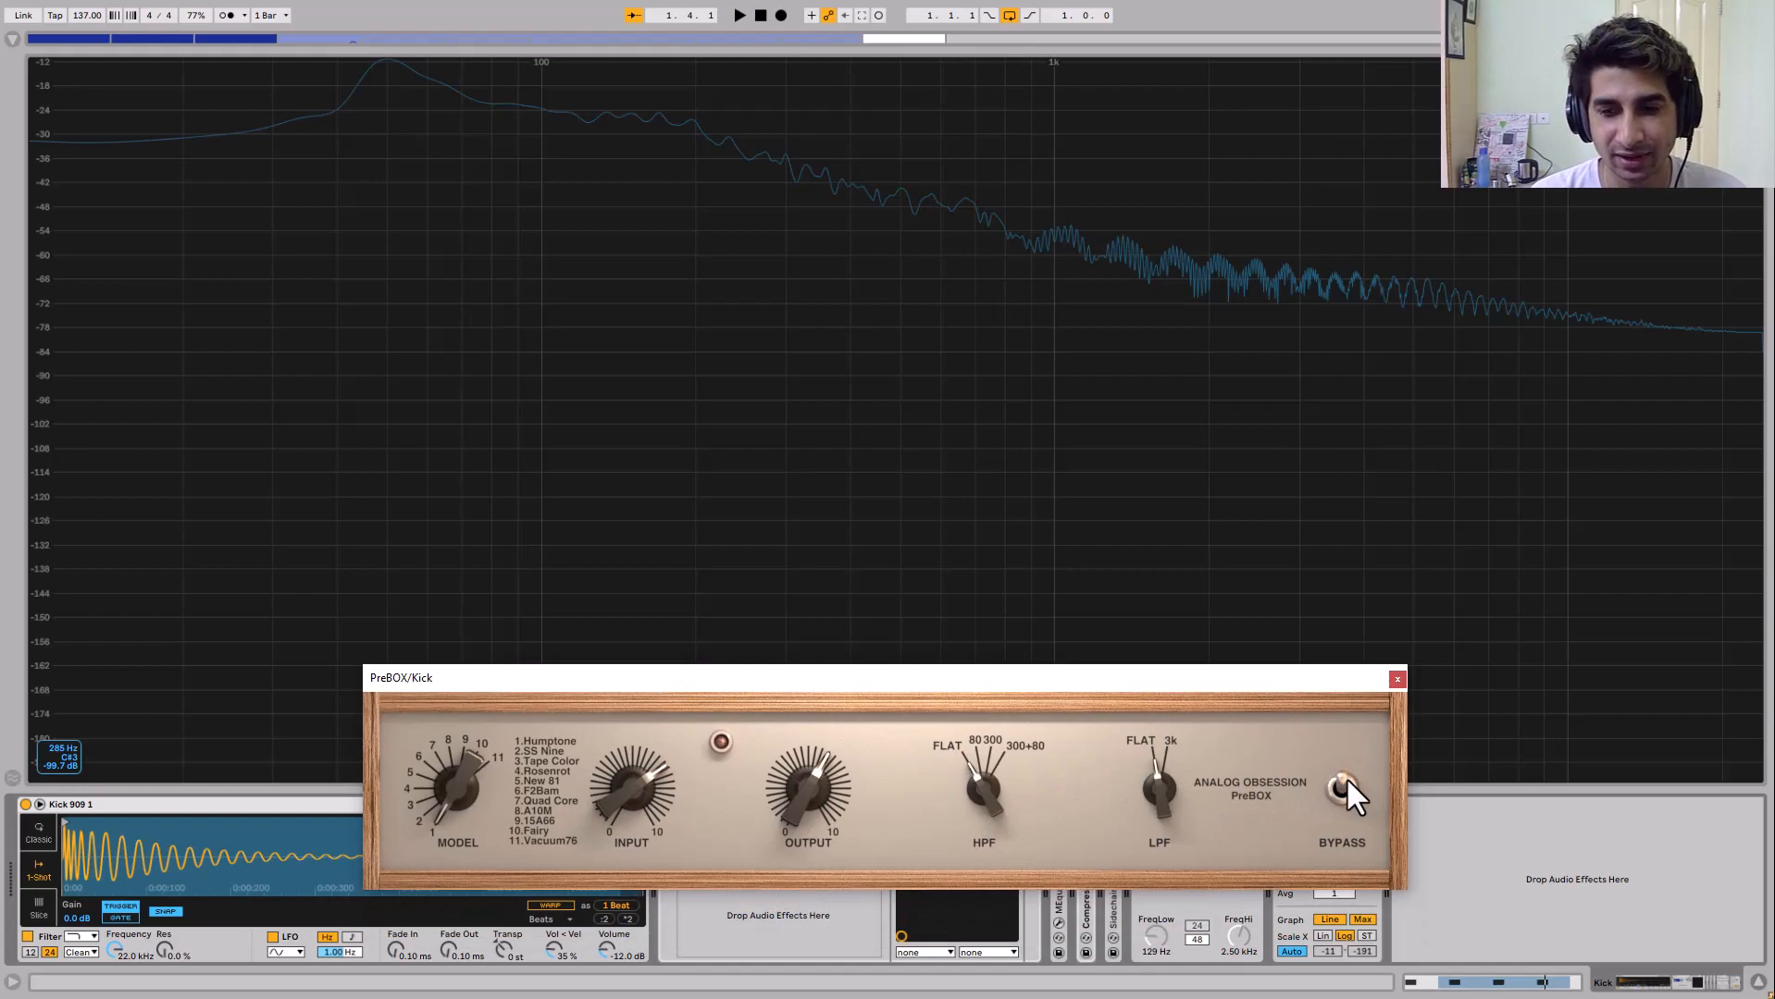
key("space")
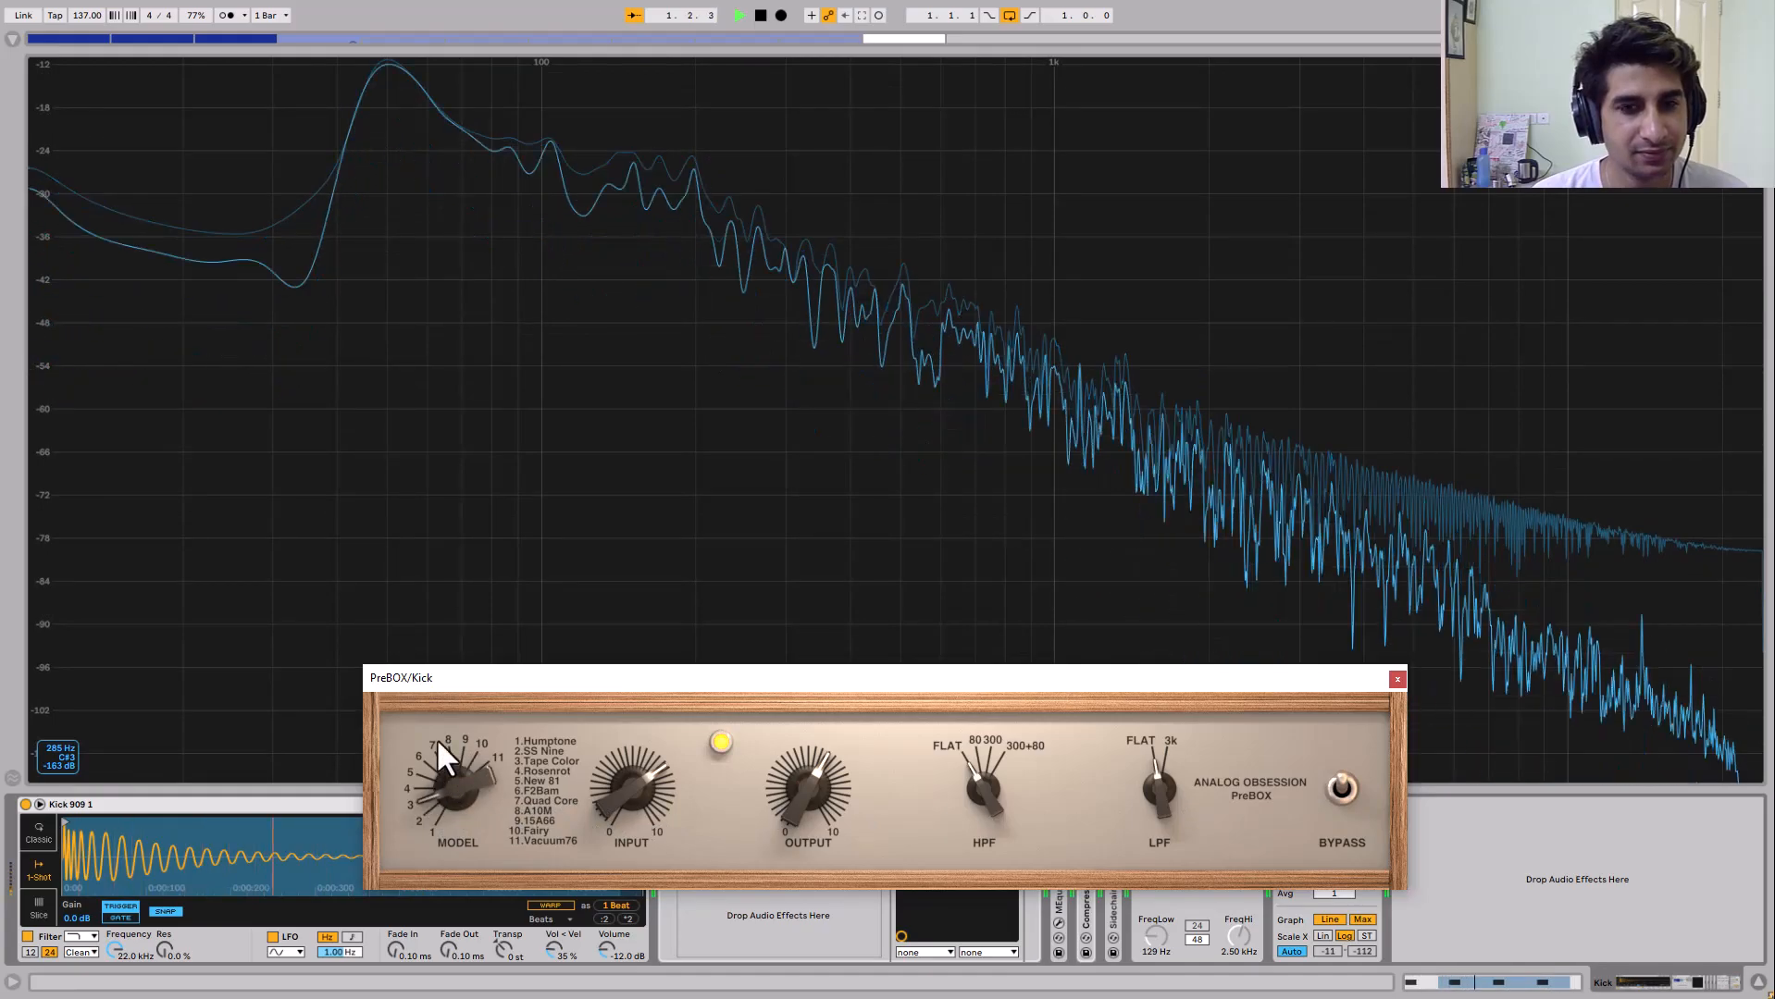
key("space")
left_click_drag(436, 799, 587, 595)
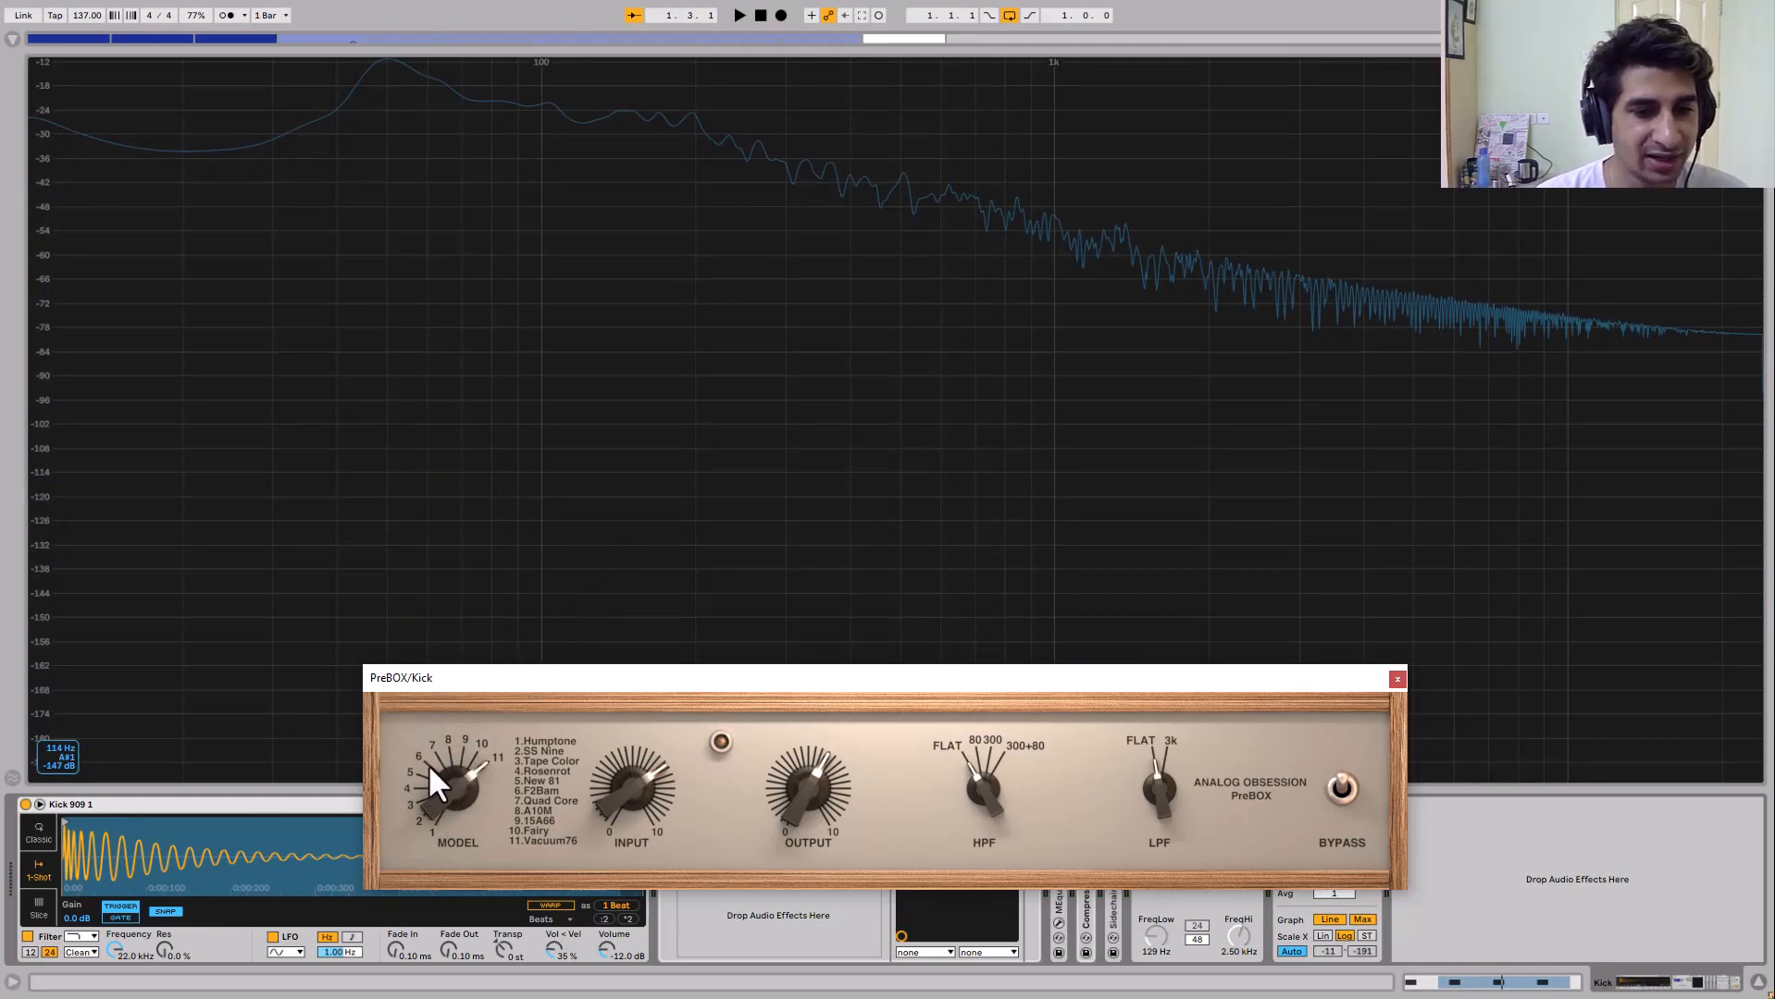
left_click_drag(435, 783, 504, 897)
Play the kick through the chosen PreBOX model while adjusting its Input, stop playback, and lower the Output slightly
key("space")
mouse_move(615, 801)
left_mouse_down()
mouse_move(627, 714)
mouse_move(640, 797)
left_mouse_up()
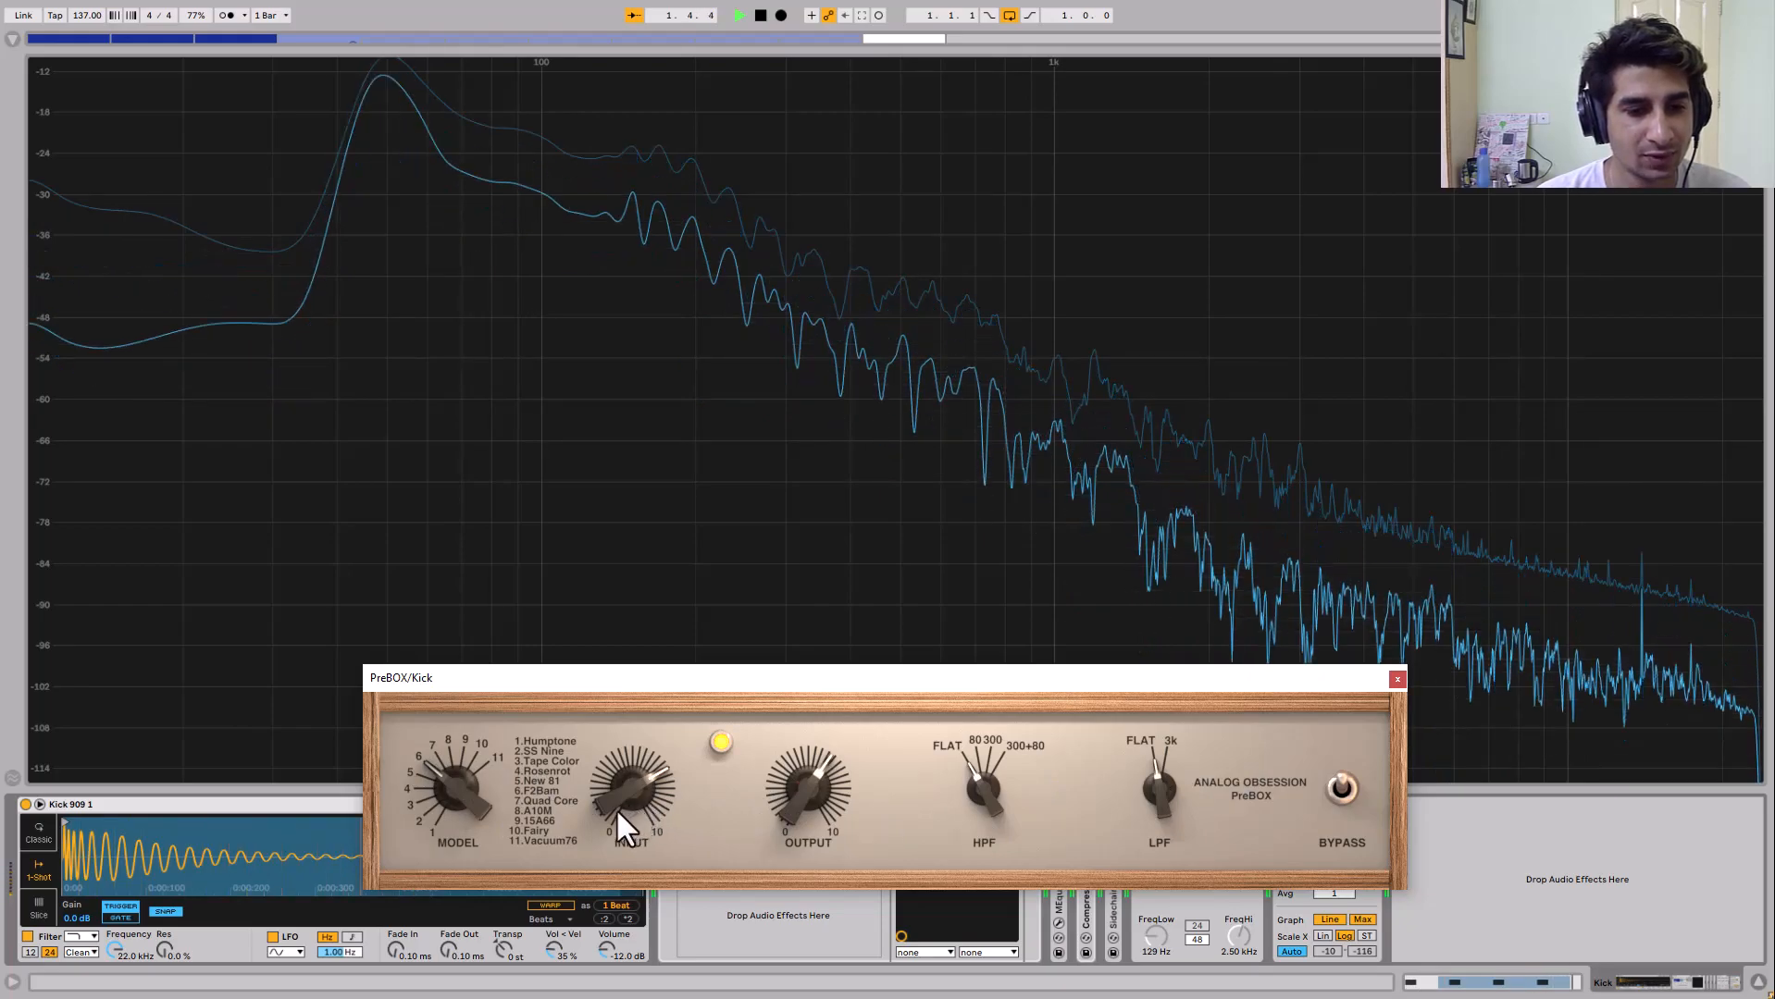
key("space")
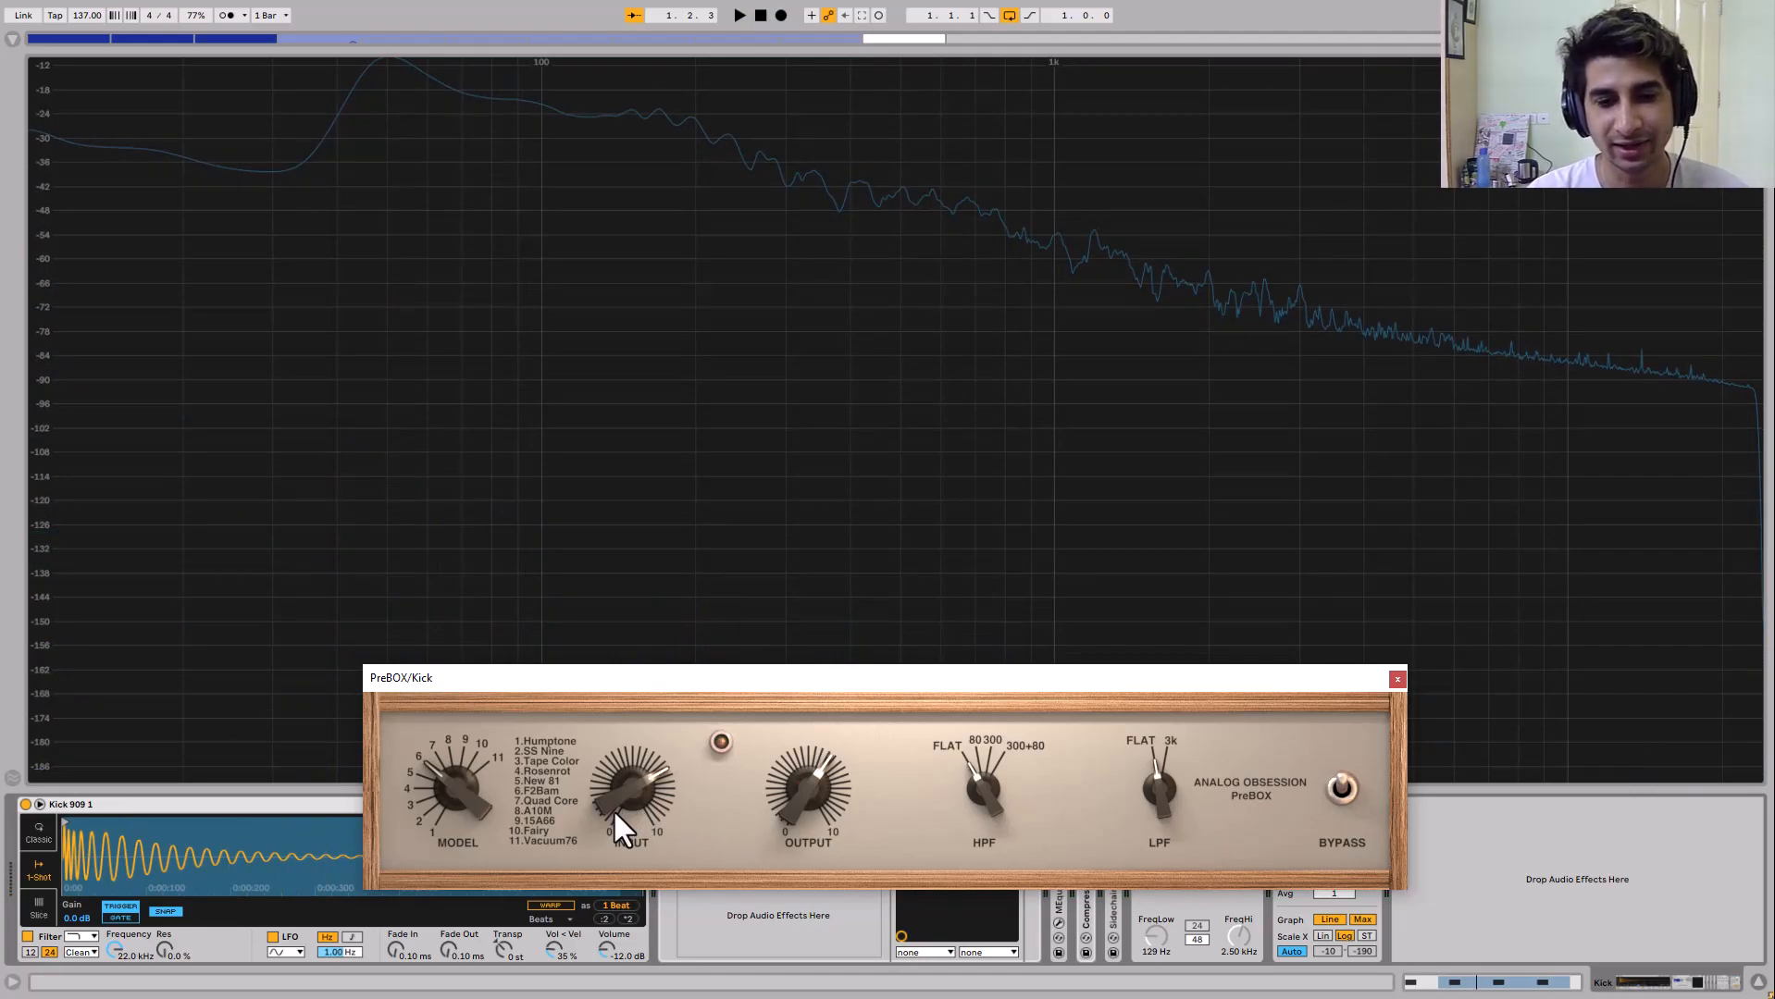
left_click_drag(818, 826, 823, 833)
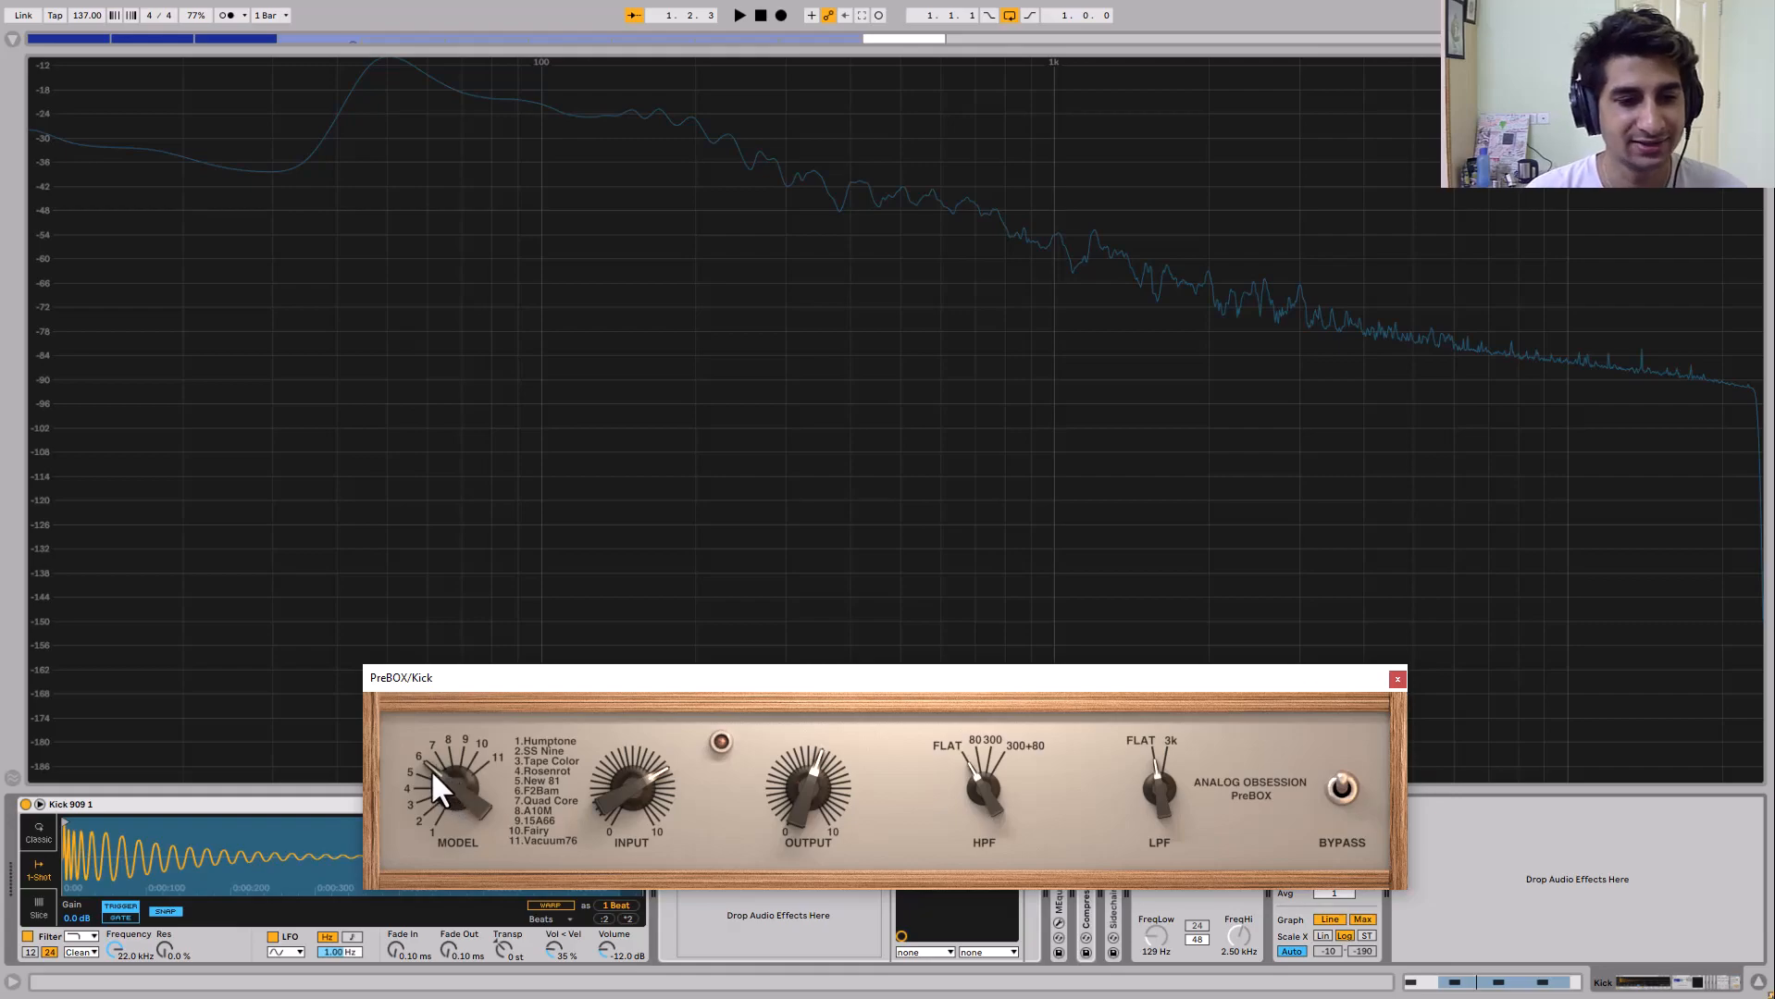
Close PreBOX, activate the Pre Amp rack's KONSOL chain, and open the KONSOL plug-in clear of the main spectrum curve
left_click(1397, 685)
left_click(831, 863)
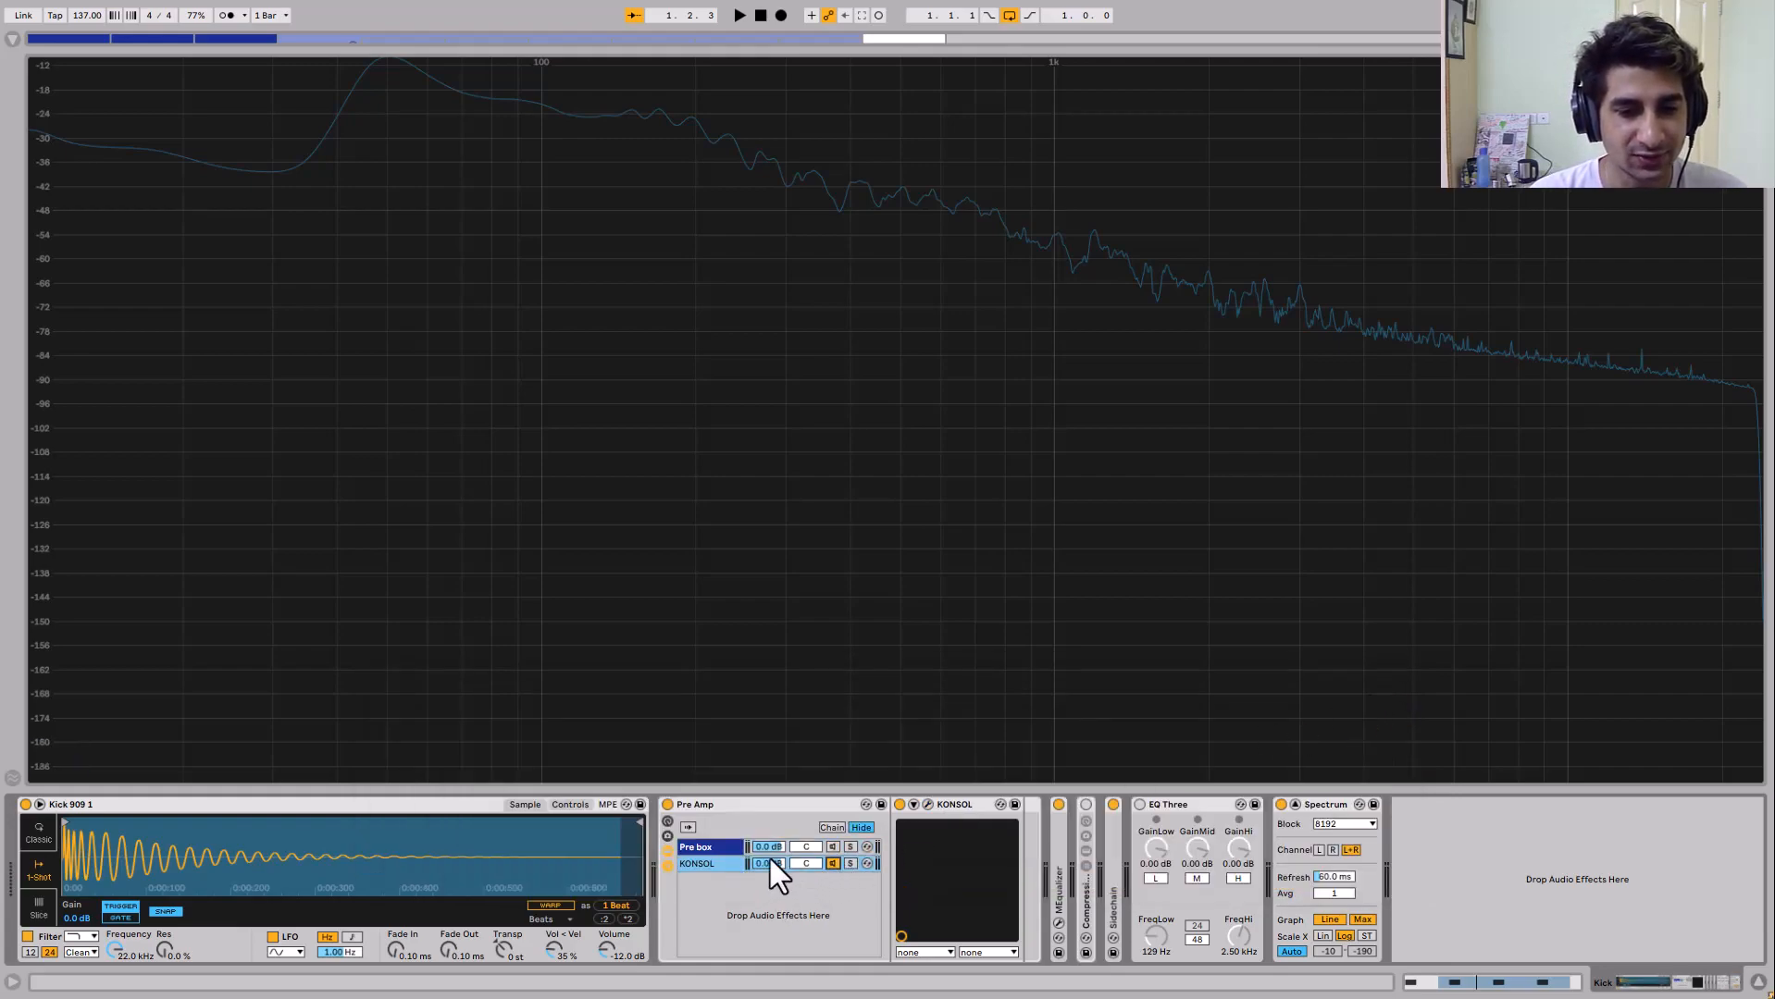
left_click(928, 804)
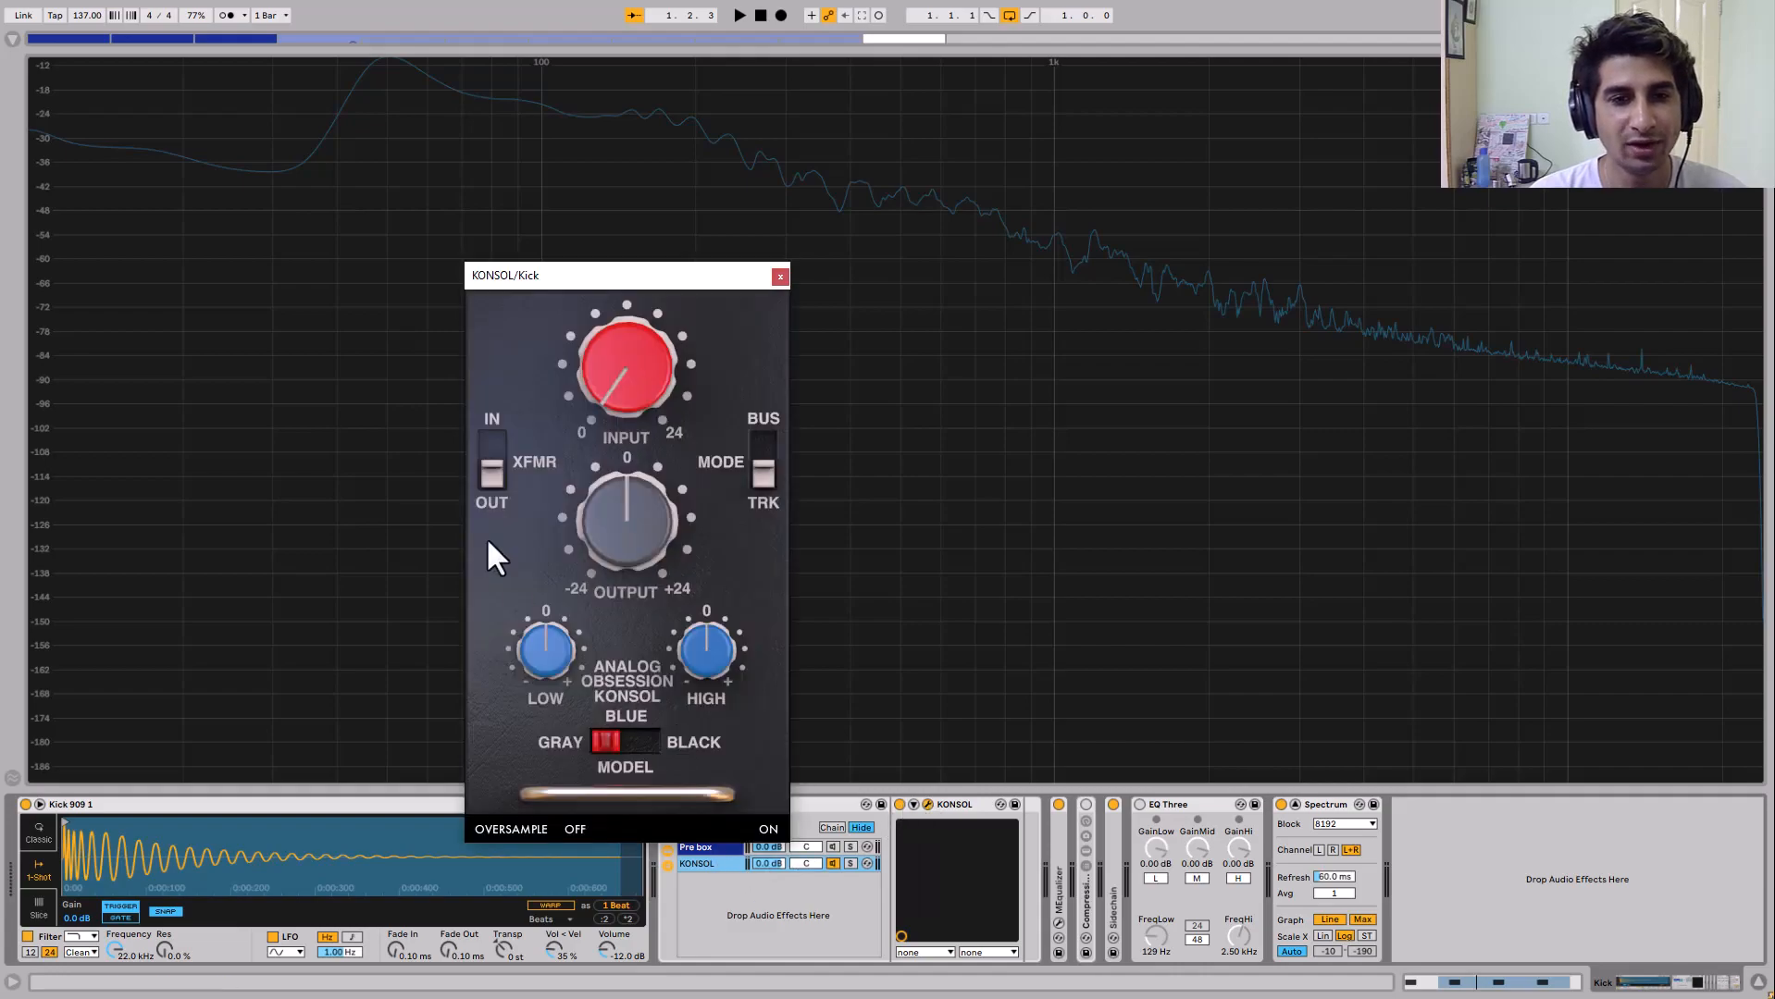
left_click_drag(563, 276, 1413, 427)
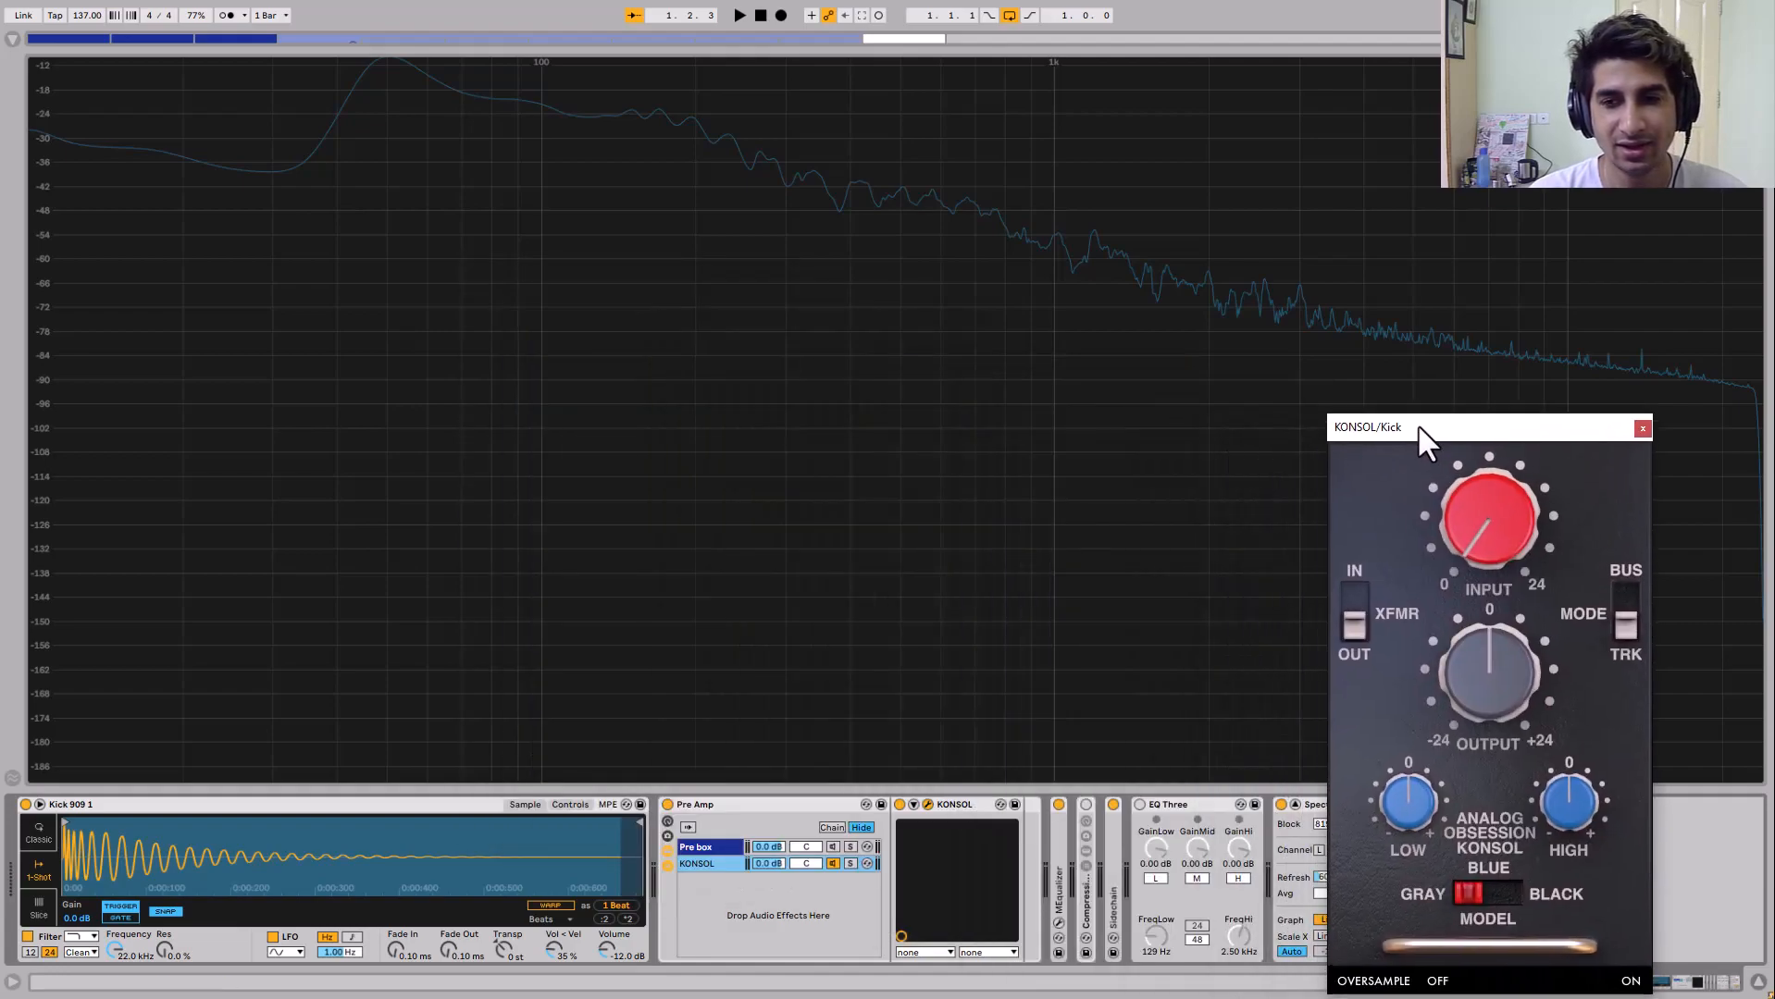
Play the kick while turning KONSOL's Input up toward 24 and its Output down to compensate, and stop playback
key("space")
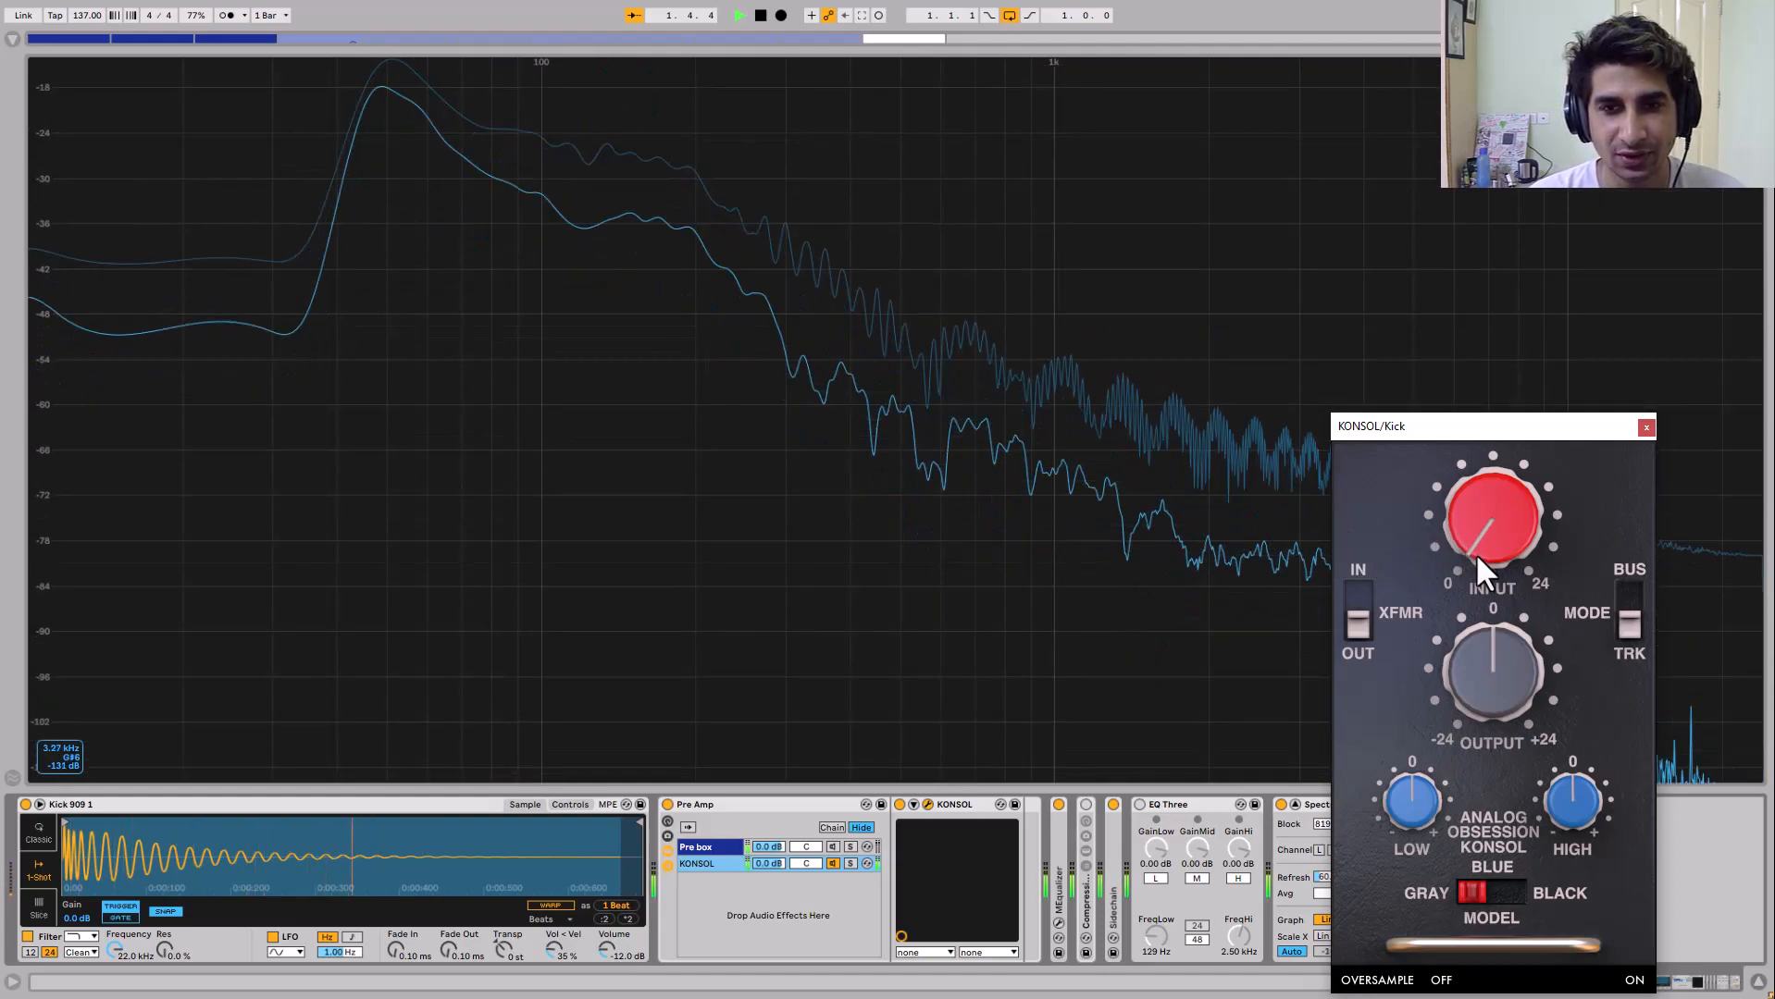
left_click_drag(1475, 552, 1463, 465)
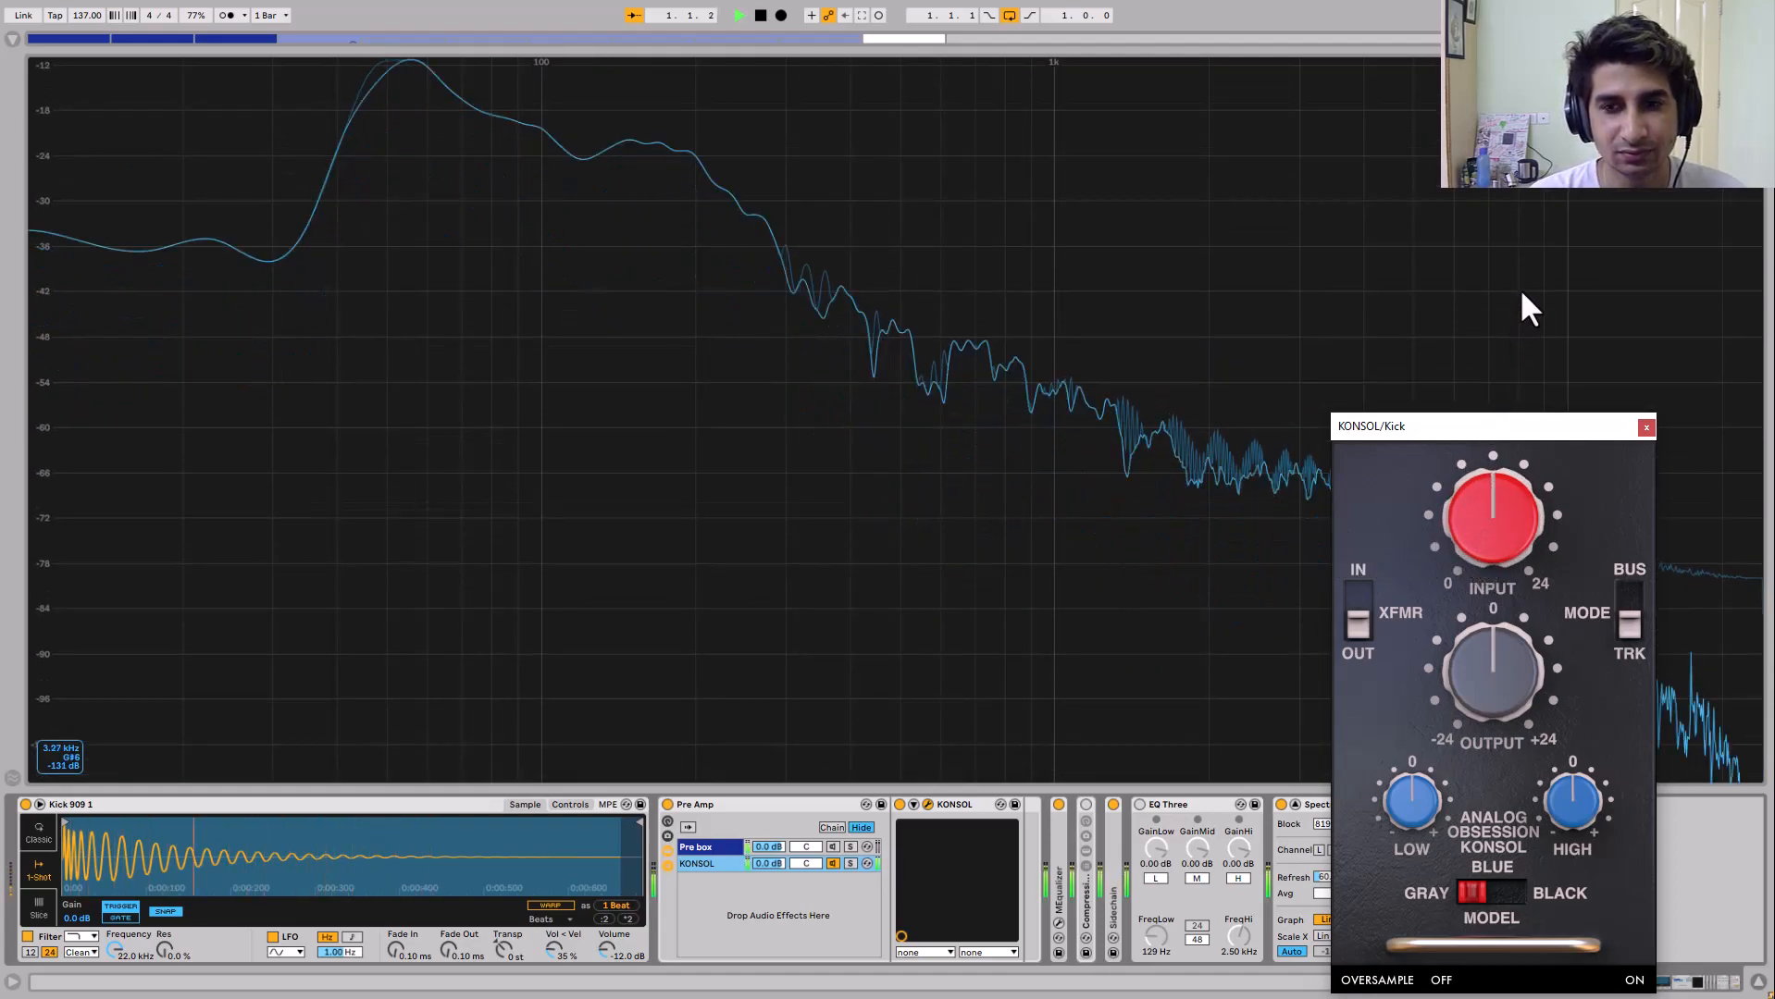
left_click_drag(1510, 579, 1508, 536)
left_click_drag(1483, 681, 1491, 743)
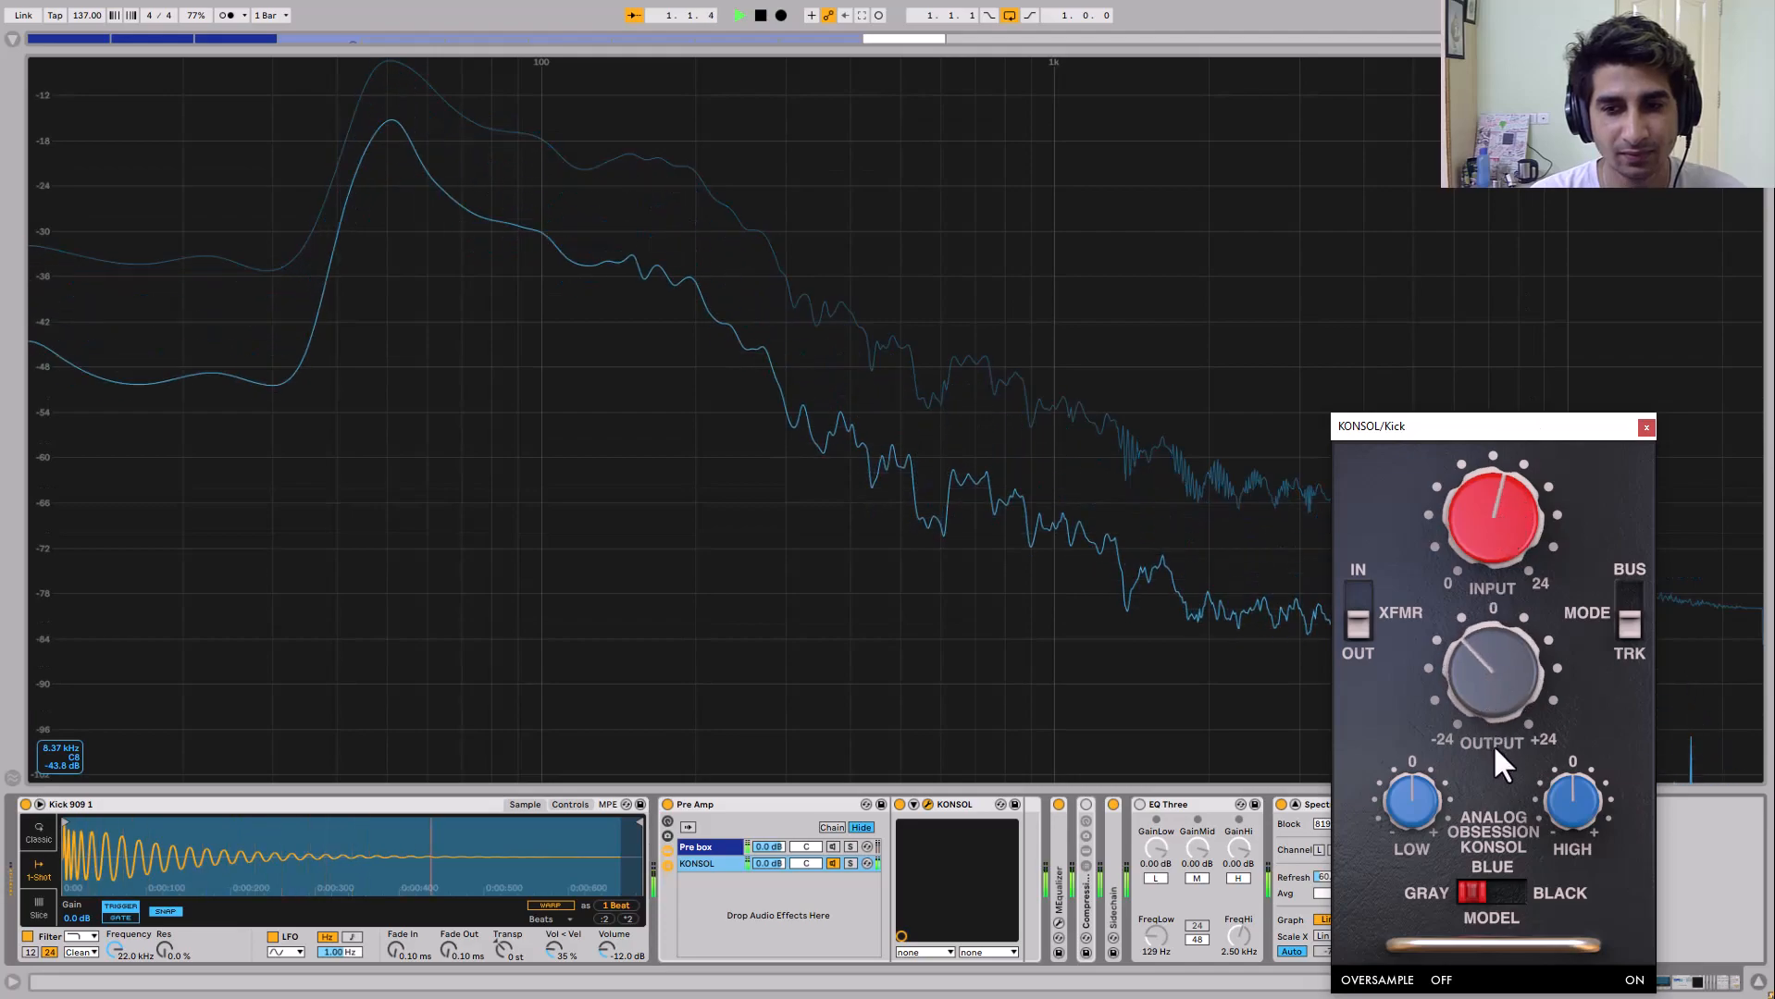
left_click_drag(1494, 560, 1497, 495)
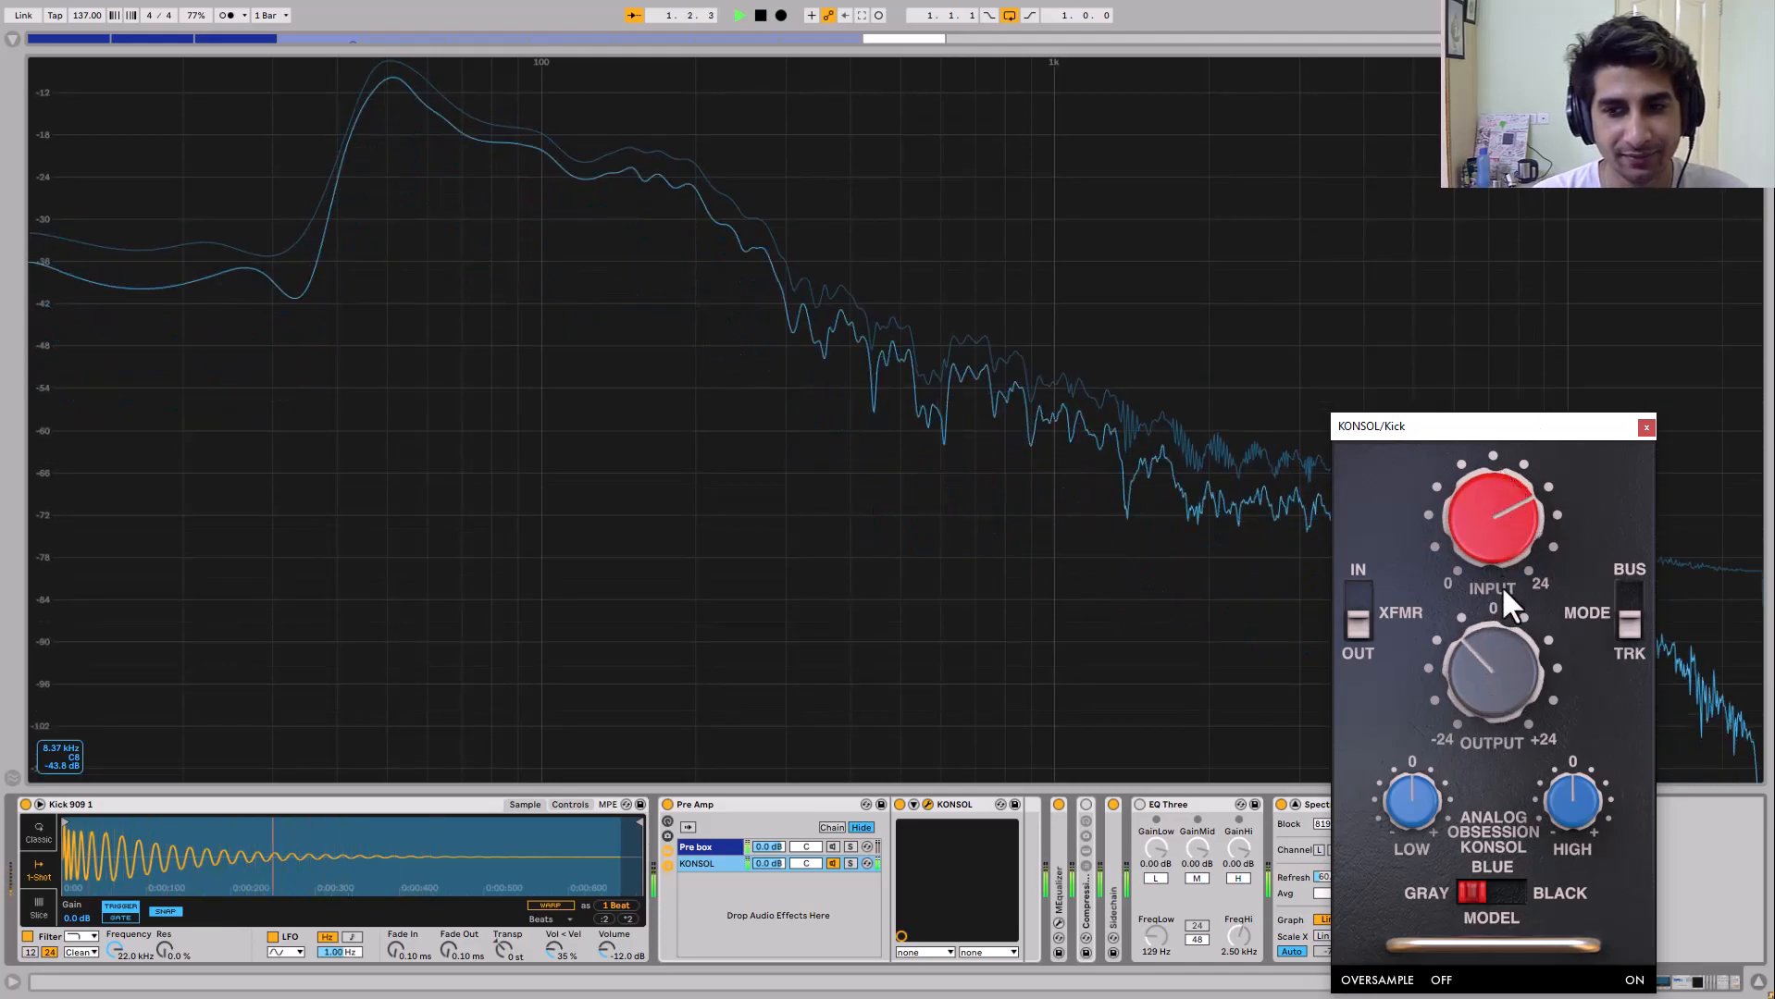
left_click_drag(1497, 681, 1497, 717)
left_click_drag(1497, 541, 1508, 460)
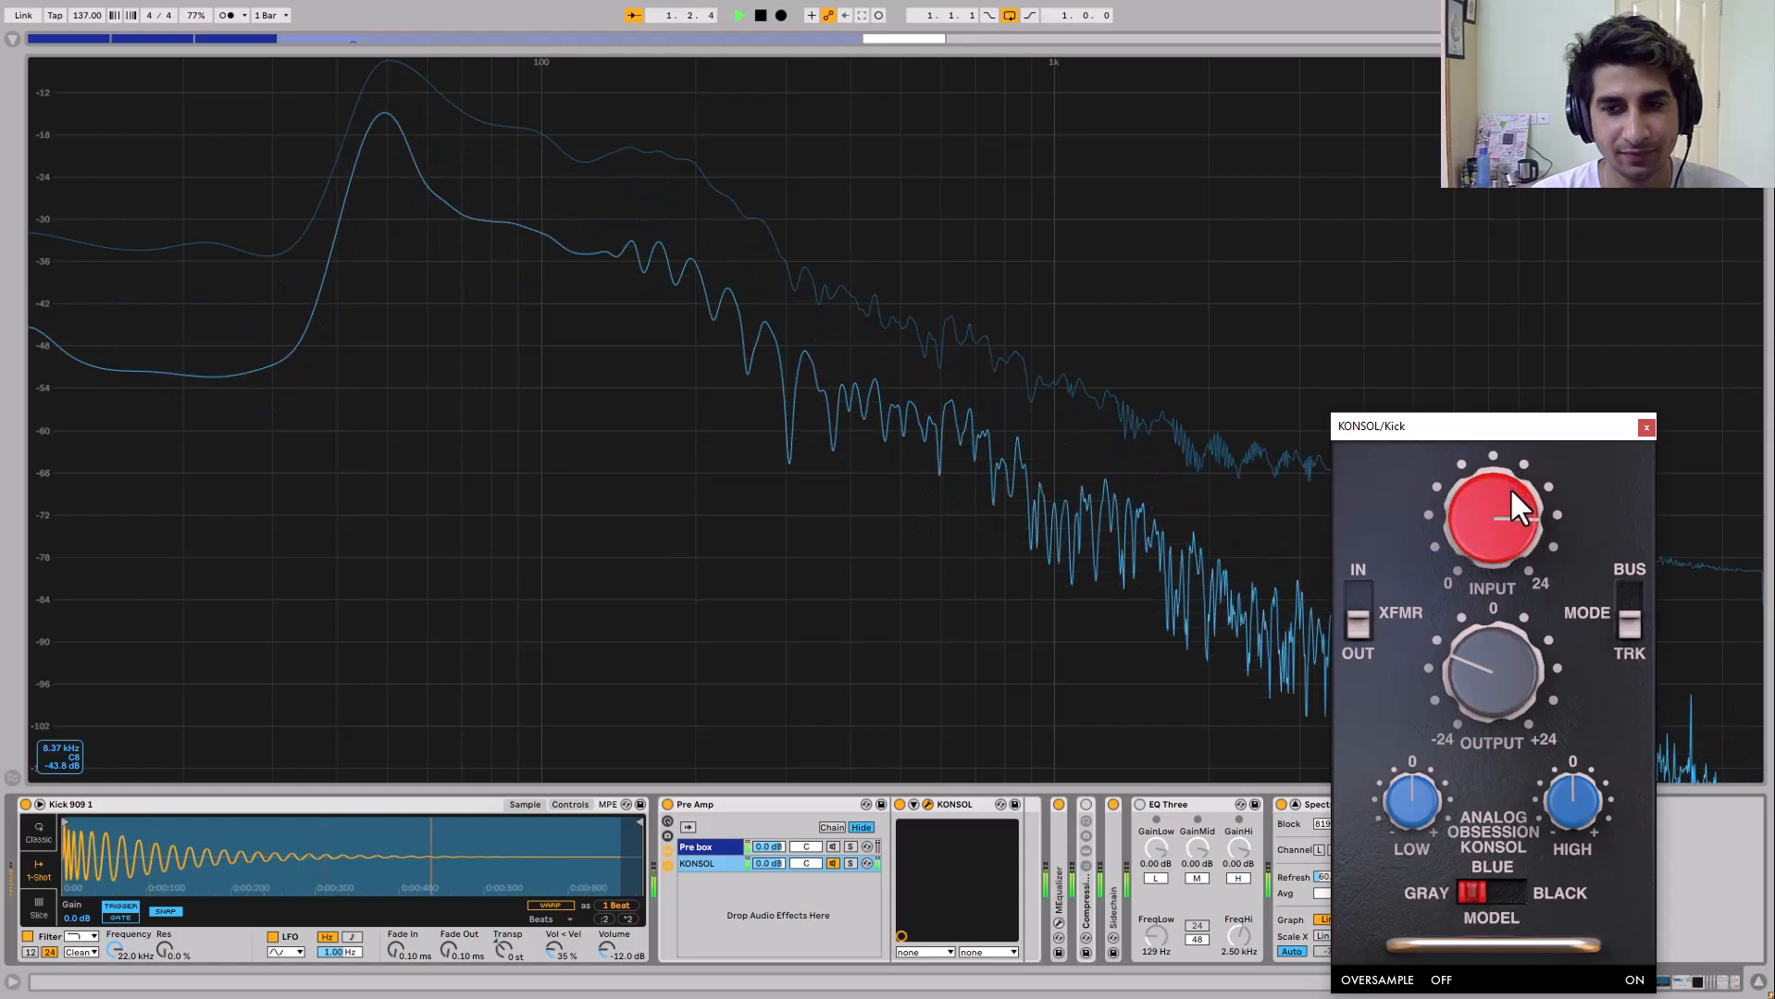
left_click_drag(1484, 548, 1488, 499)
key("space")
Boost KONSOL's Low and cut its High, and play the kick while switching the model to Blue and Black
left_click_drag(1429, 801, 1430, 839)
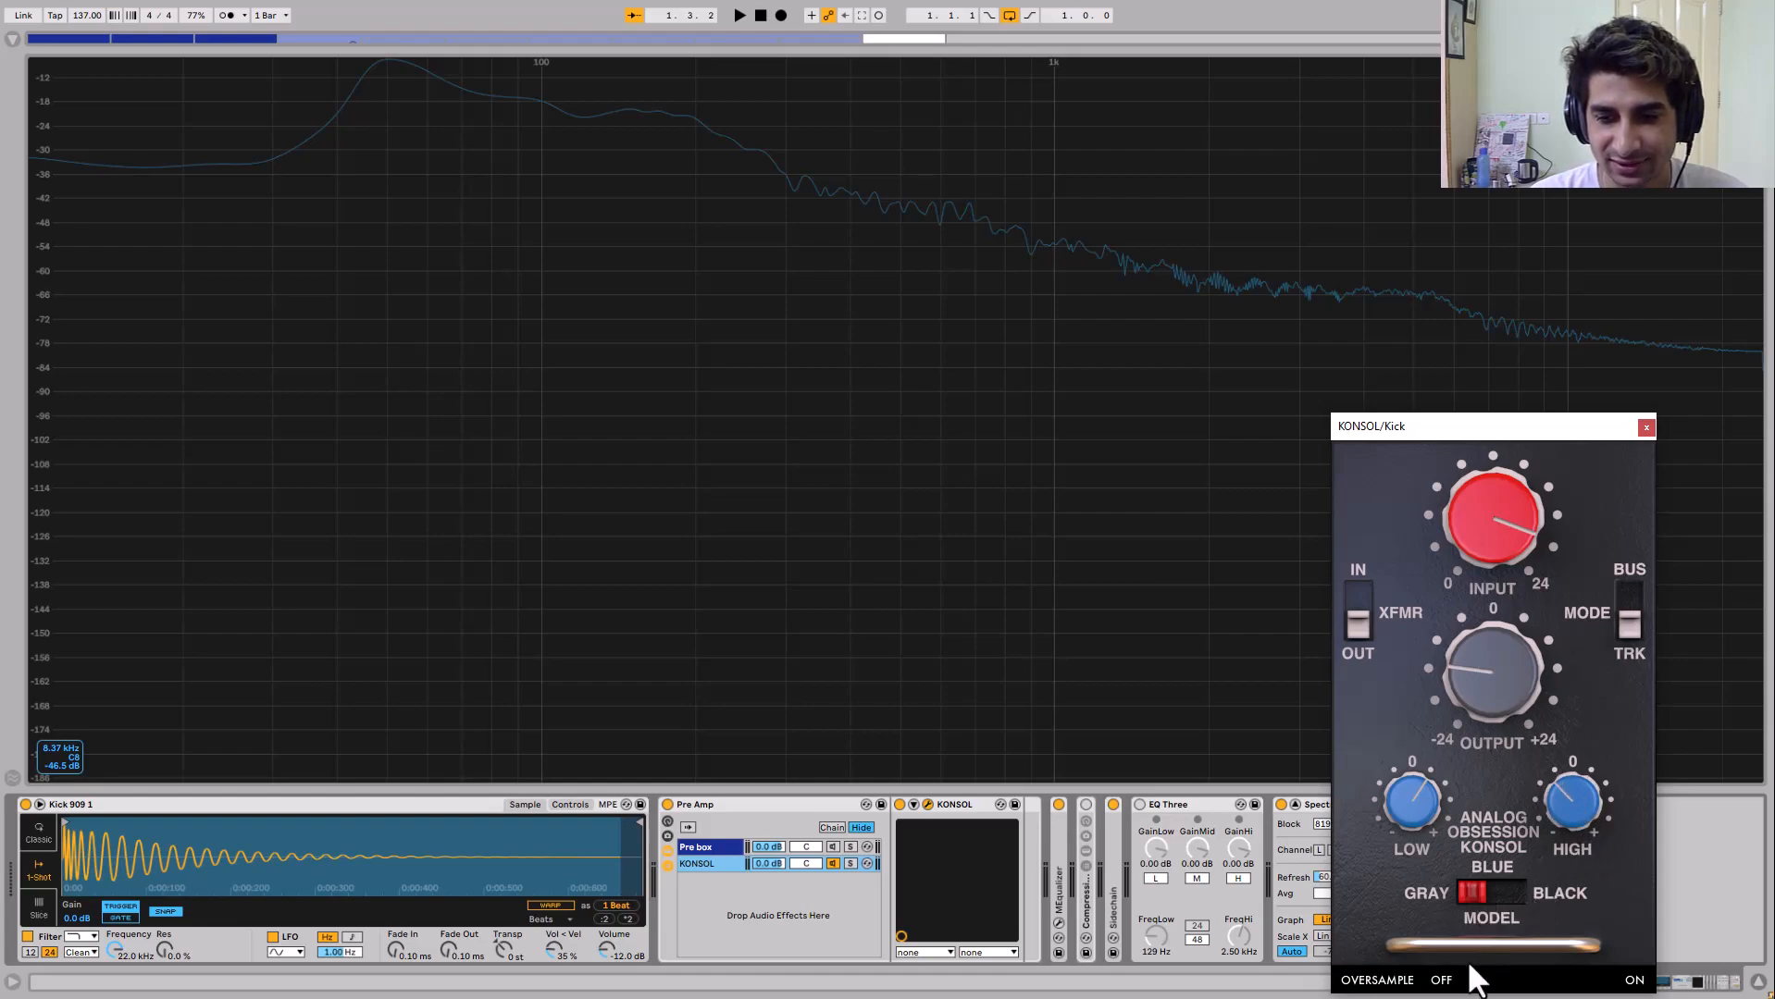
key("space")
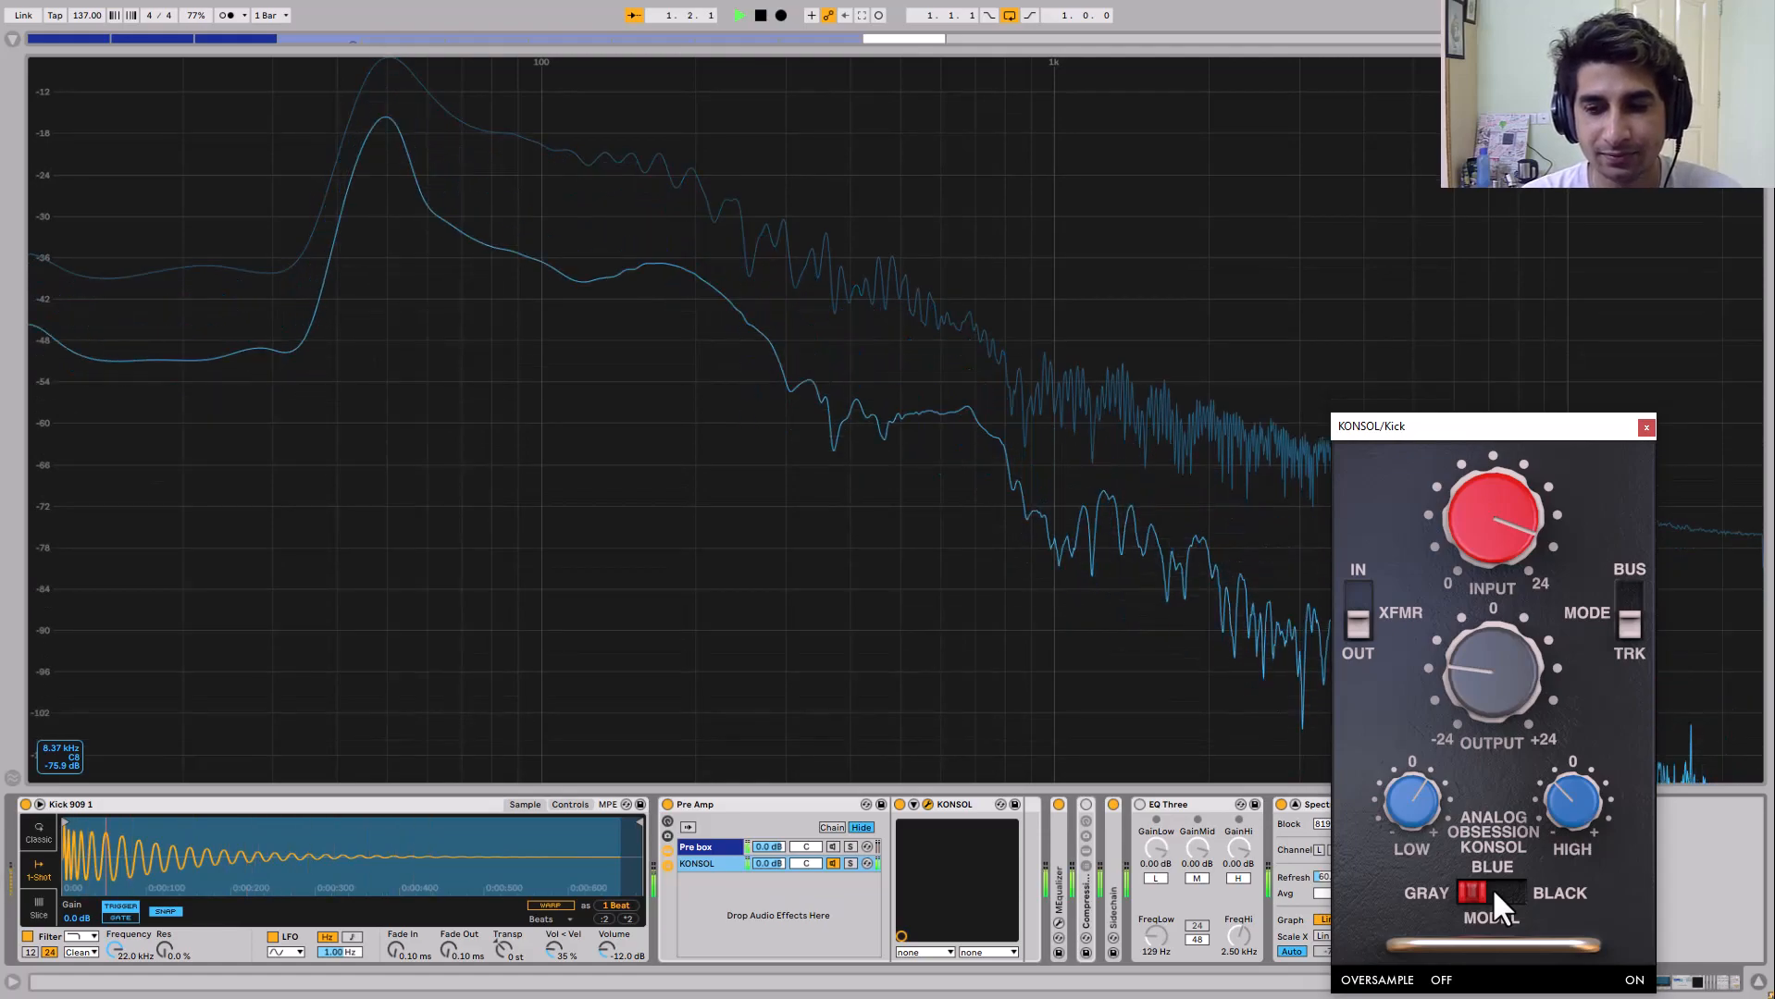
left_click(1494, 894)
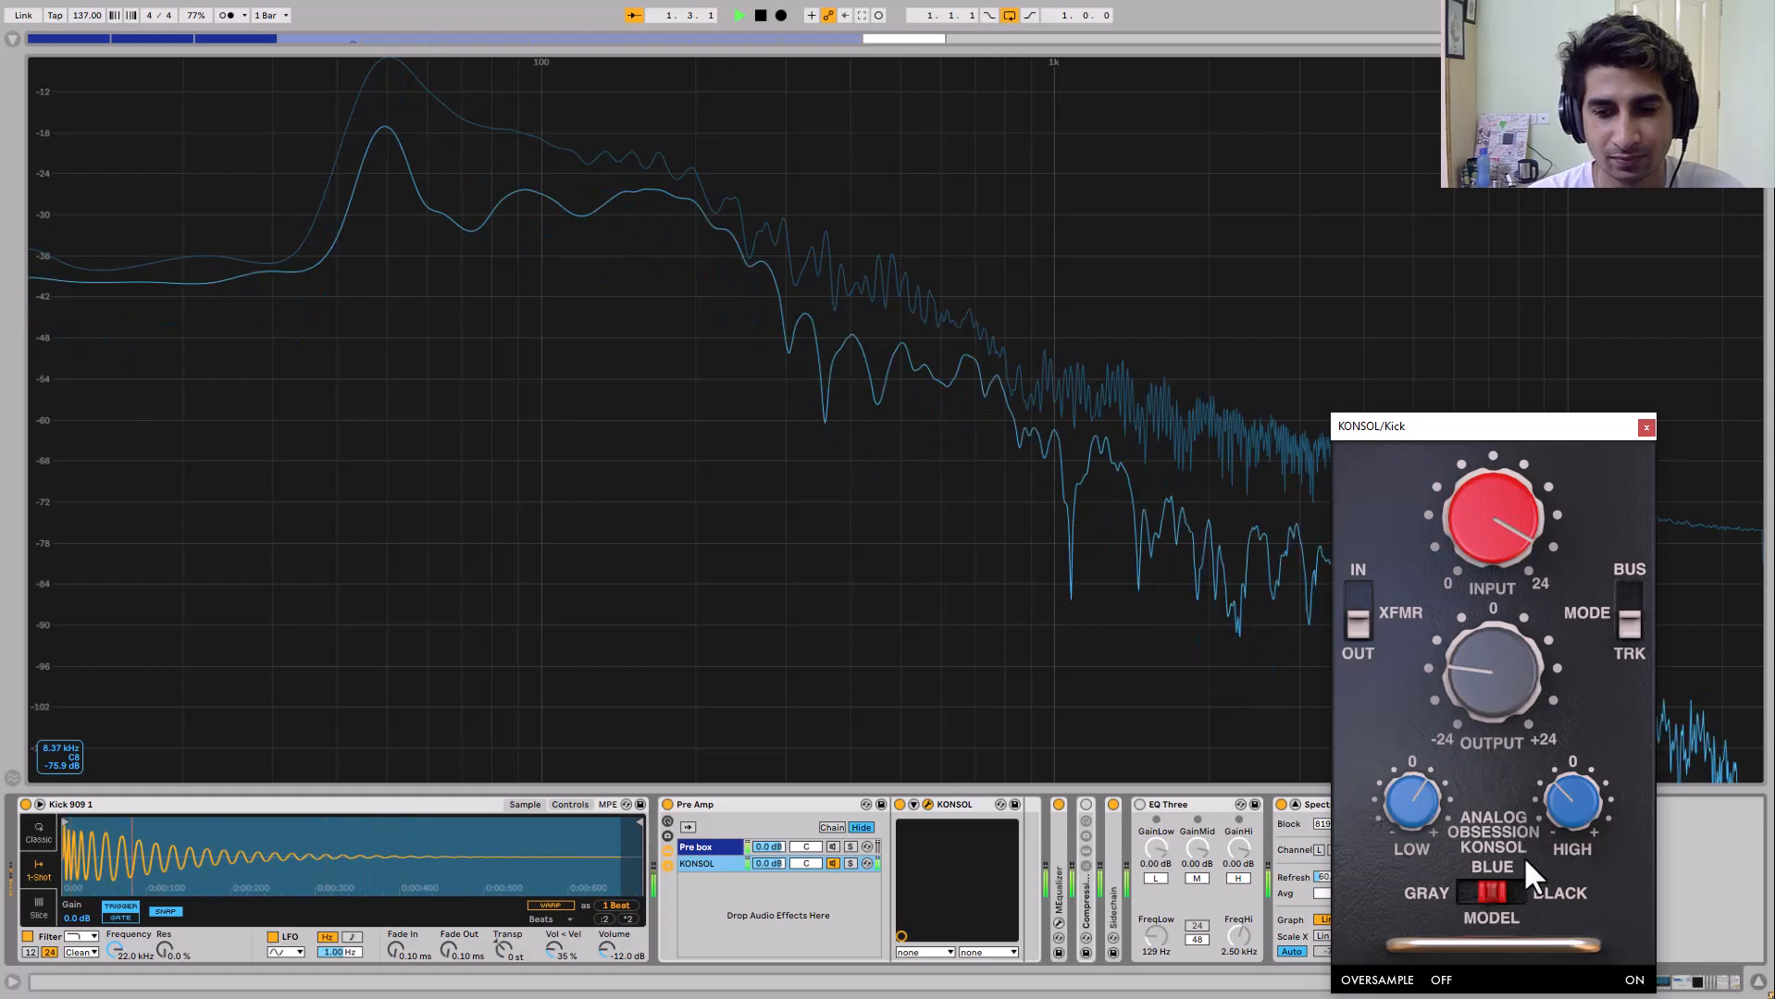
left_click(1513, 890)
Raise KONSOL's Output and Input slightly, play the kick through the Blue model, and lower the Output
left_click_drag(1494, 670, 1488, 640)
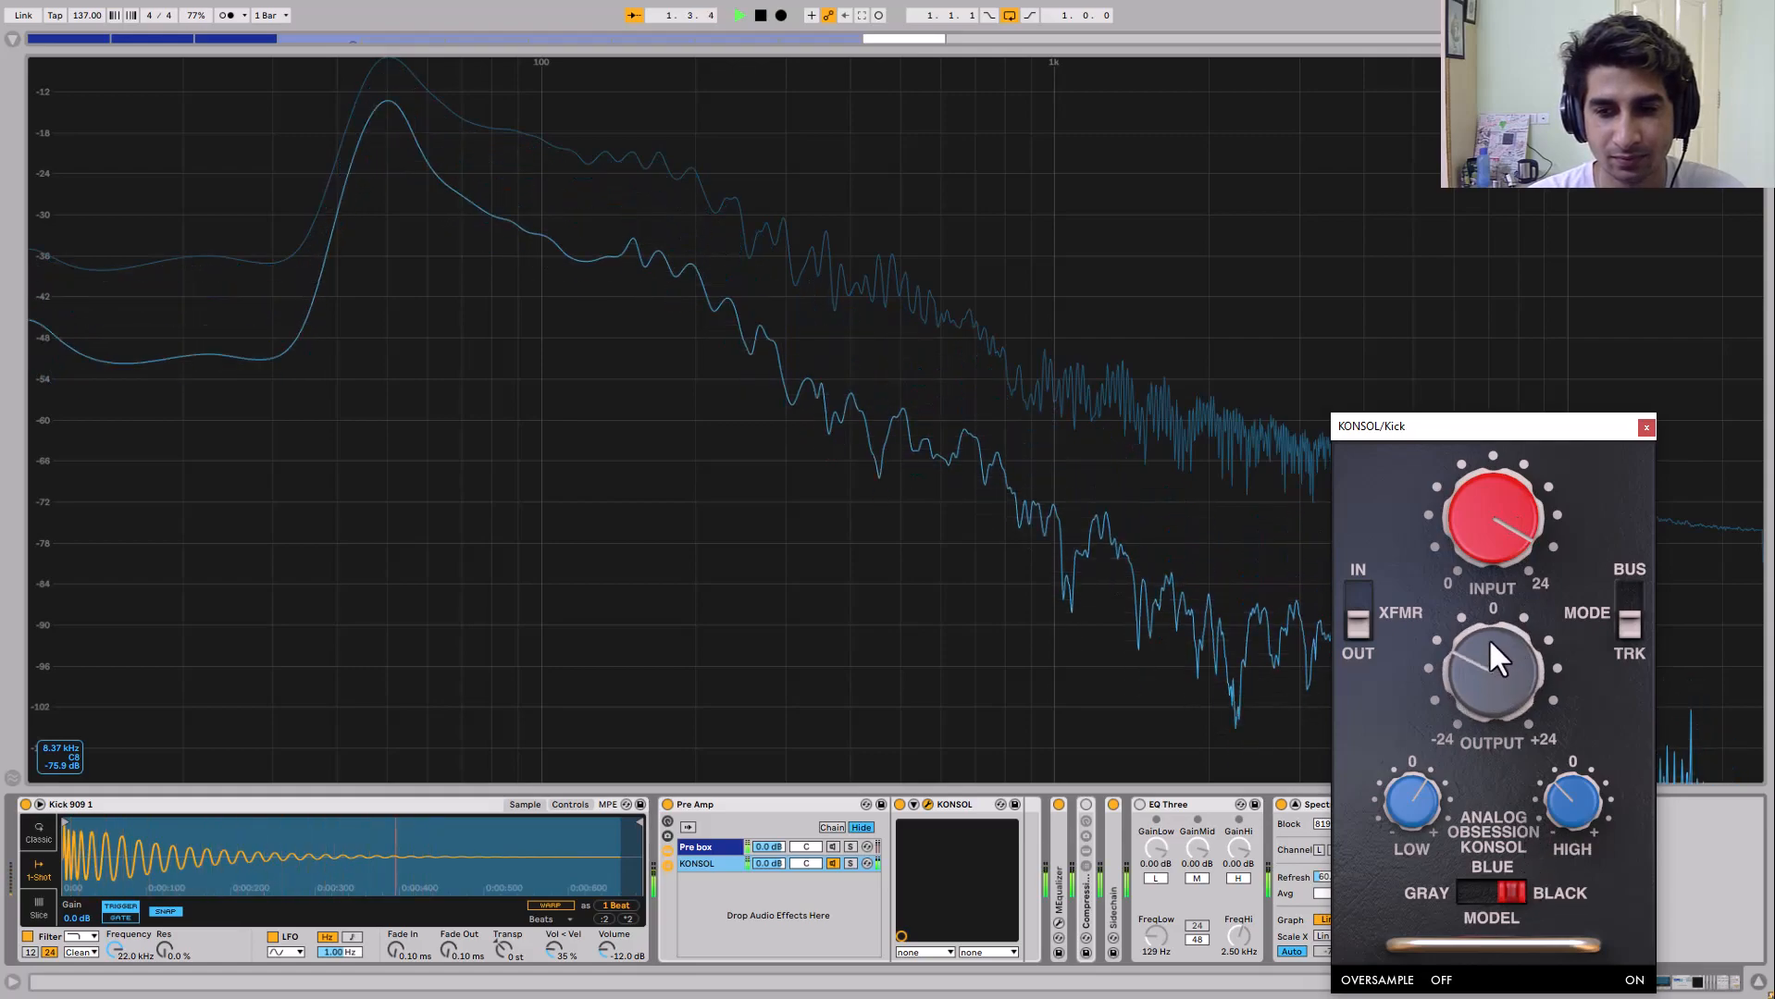
mouse_move(1486, 527)
left_mouse_down()
mouse_move(1493, 495)
mouse_move(1493, 512)
left_mouse_up()
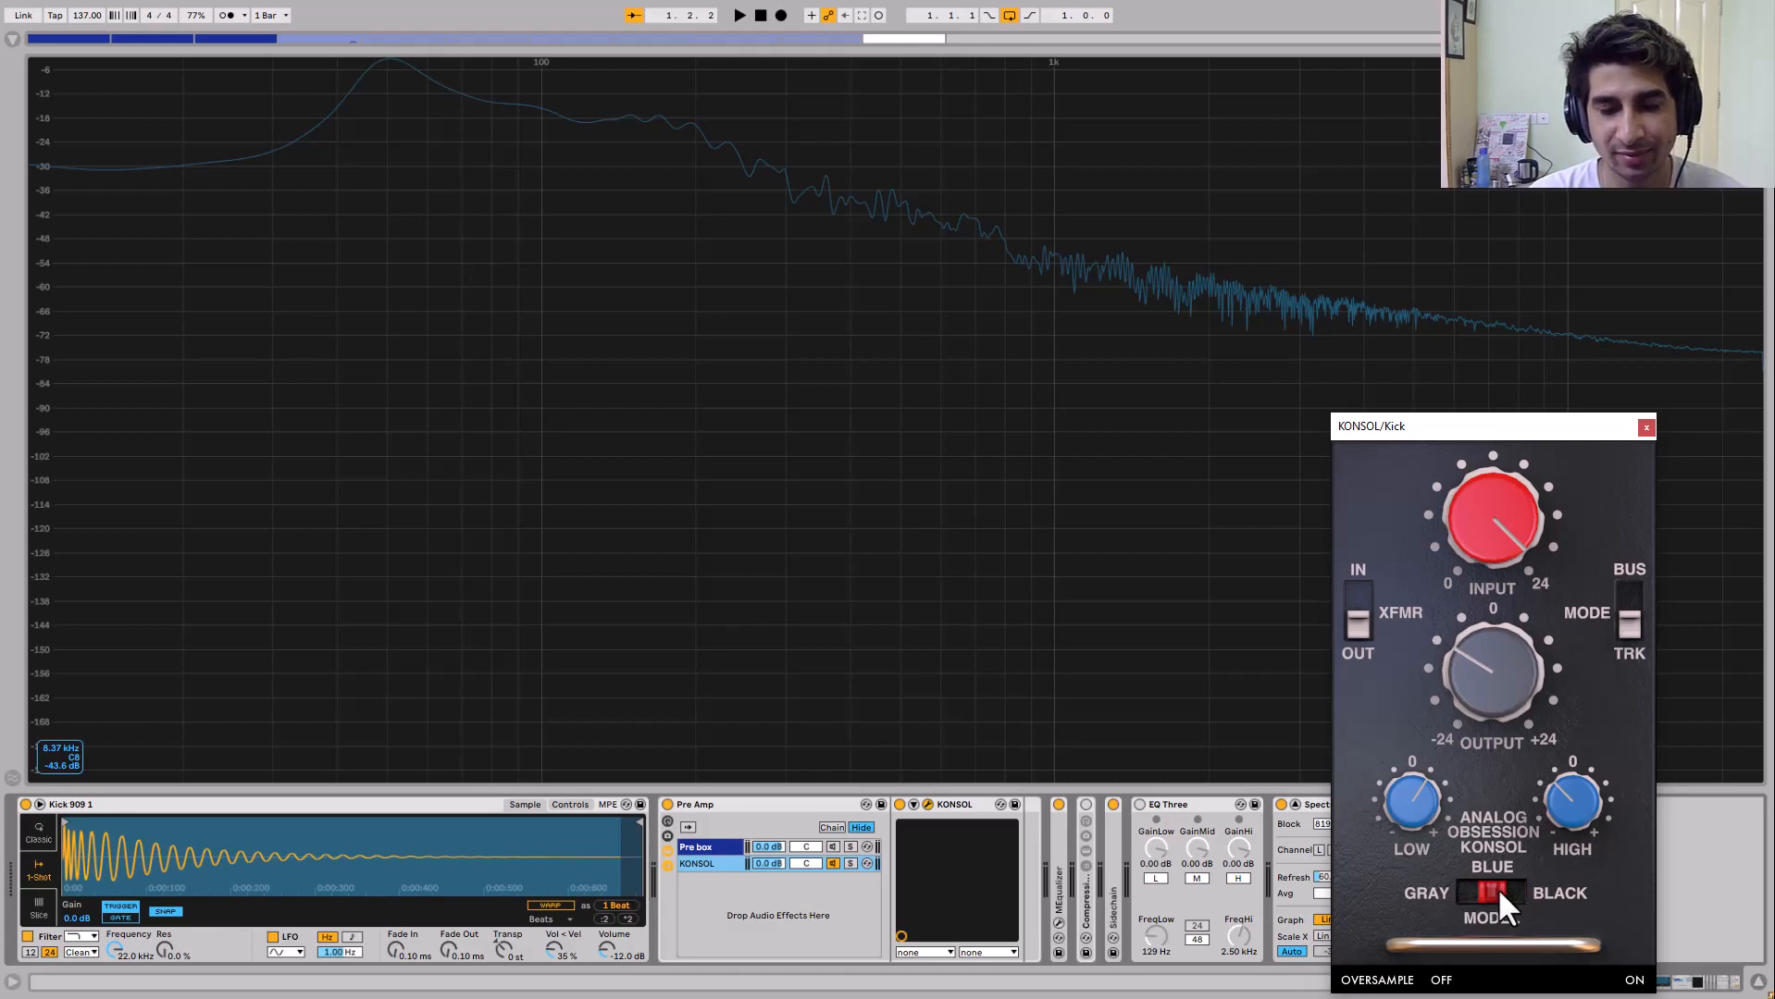
key("space")
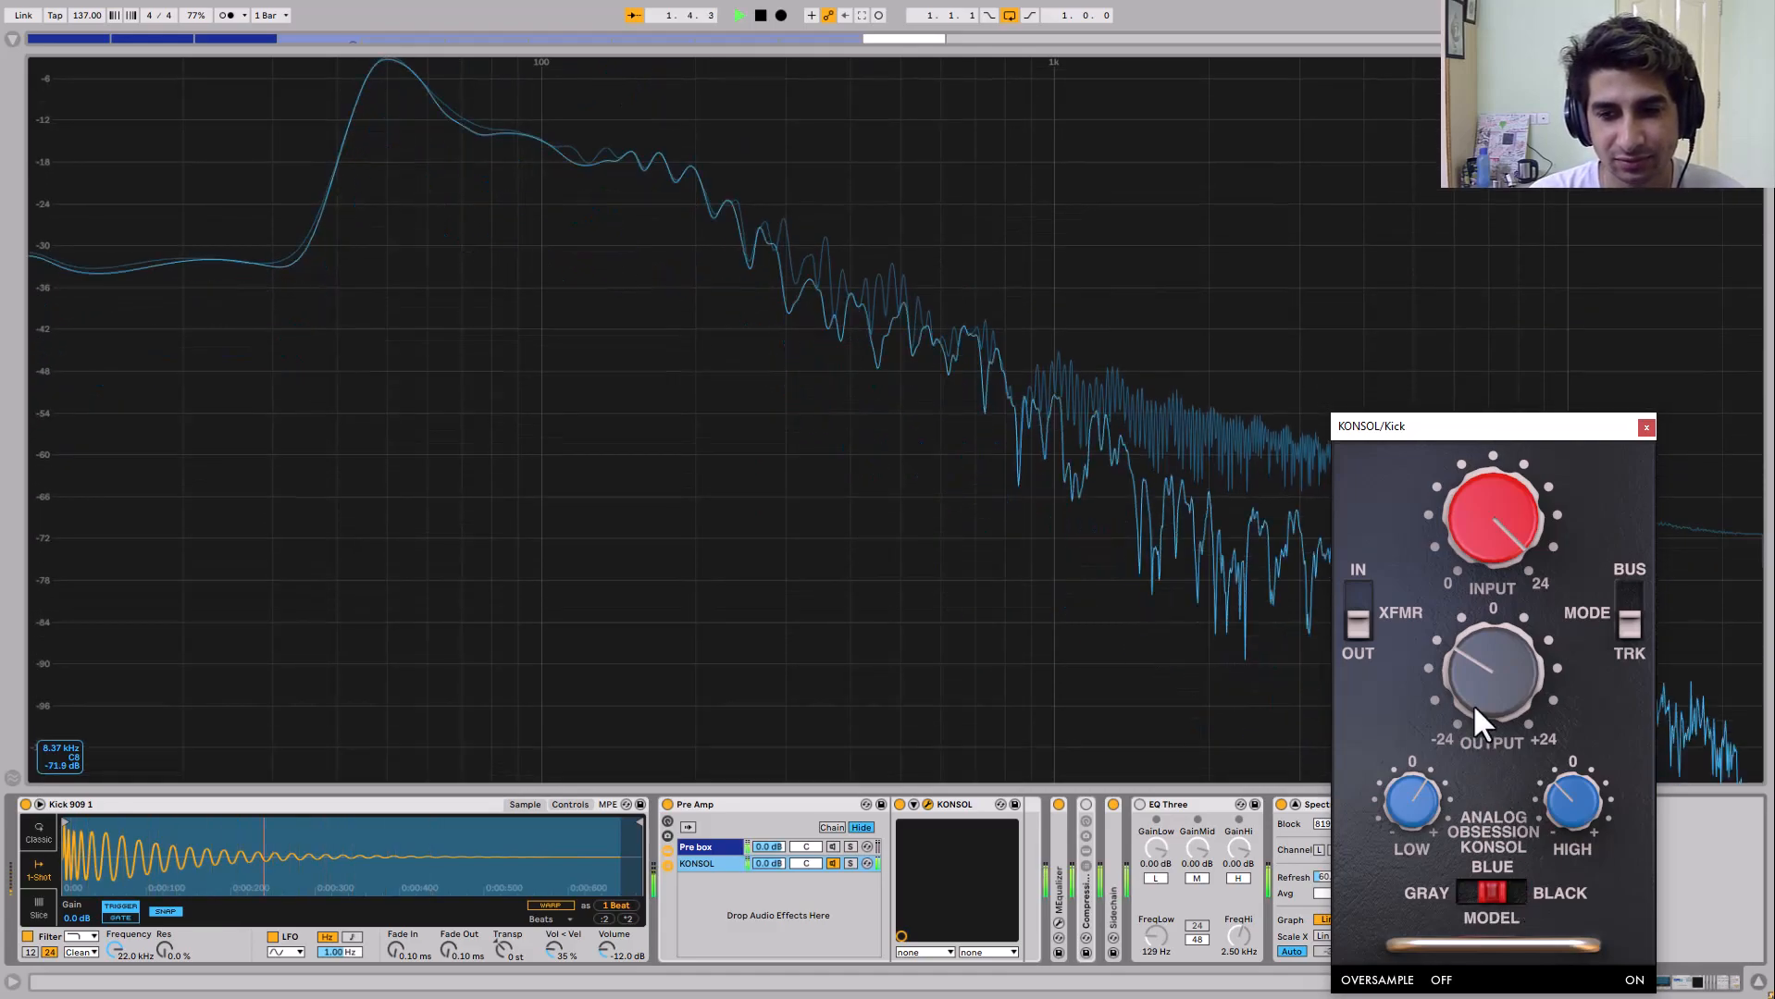
key("space")
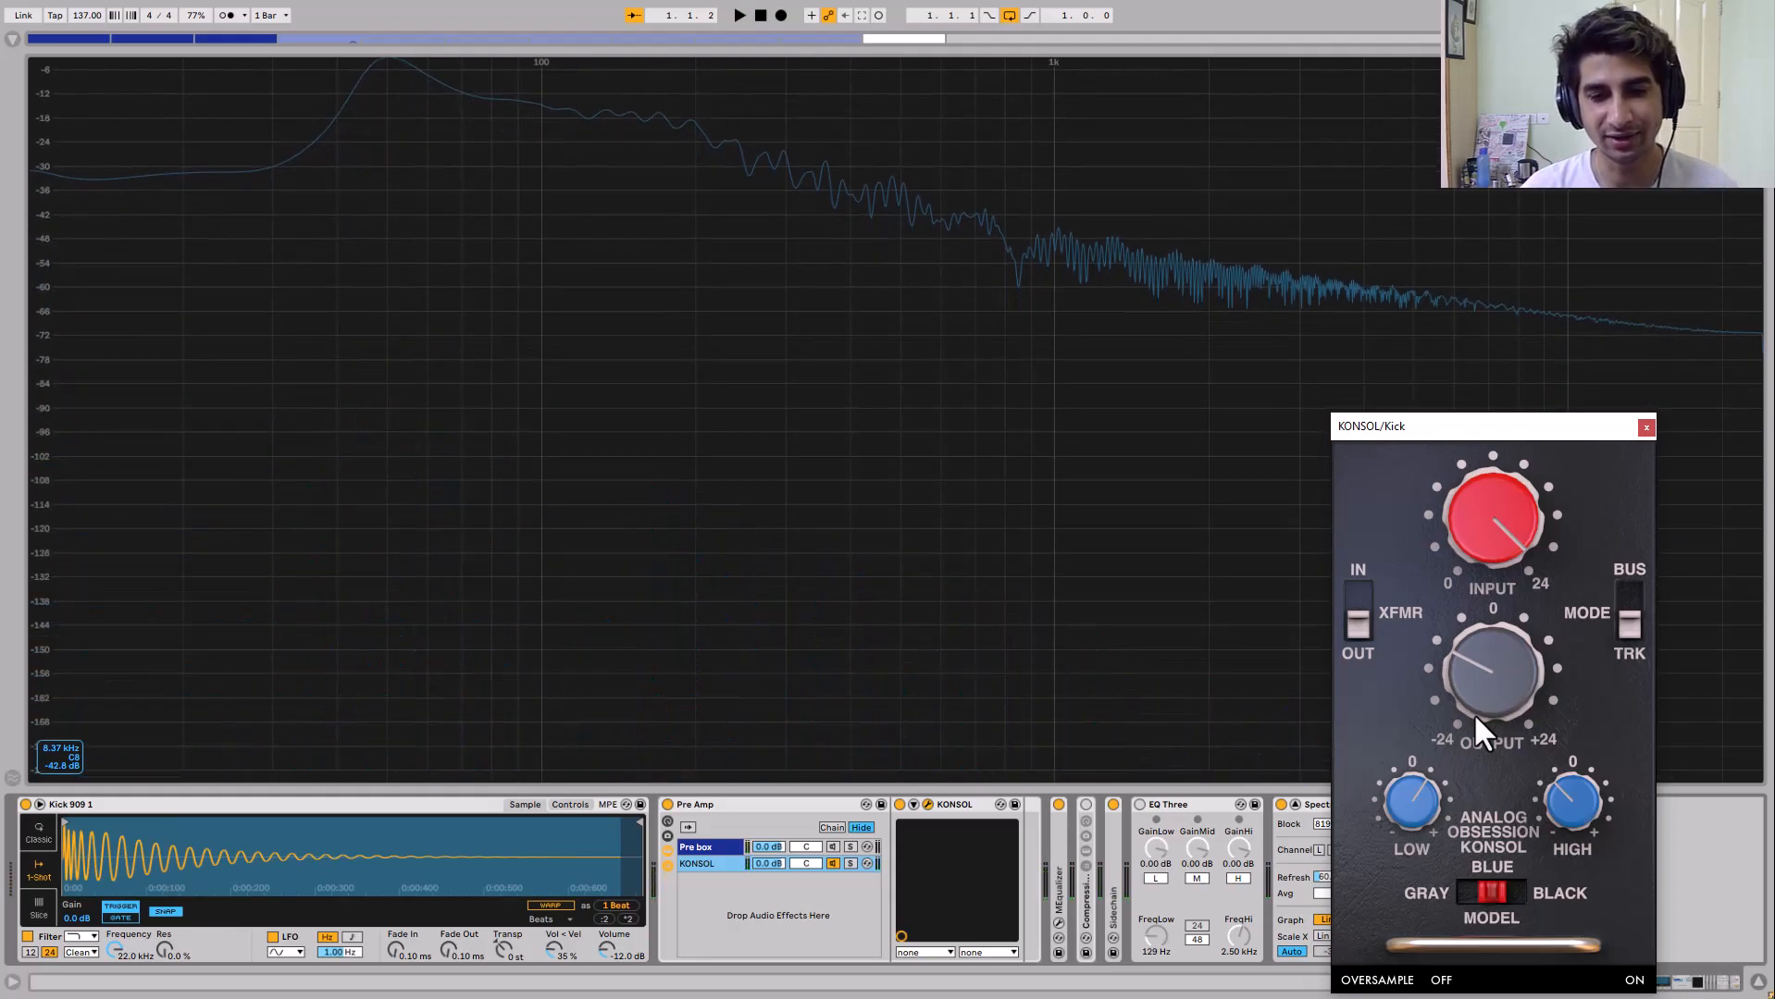
mouse_move(1472, 715)
left_mouse_down()
mouse_move(1468, 663)
mouse_move(1474, 701)
left_mouse_up()
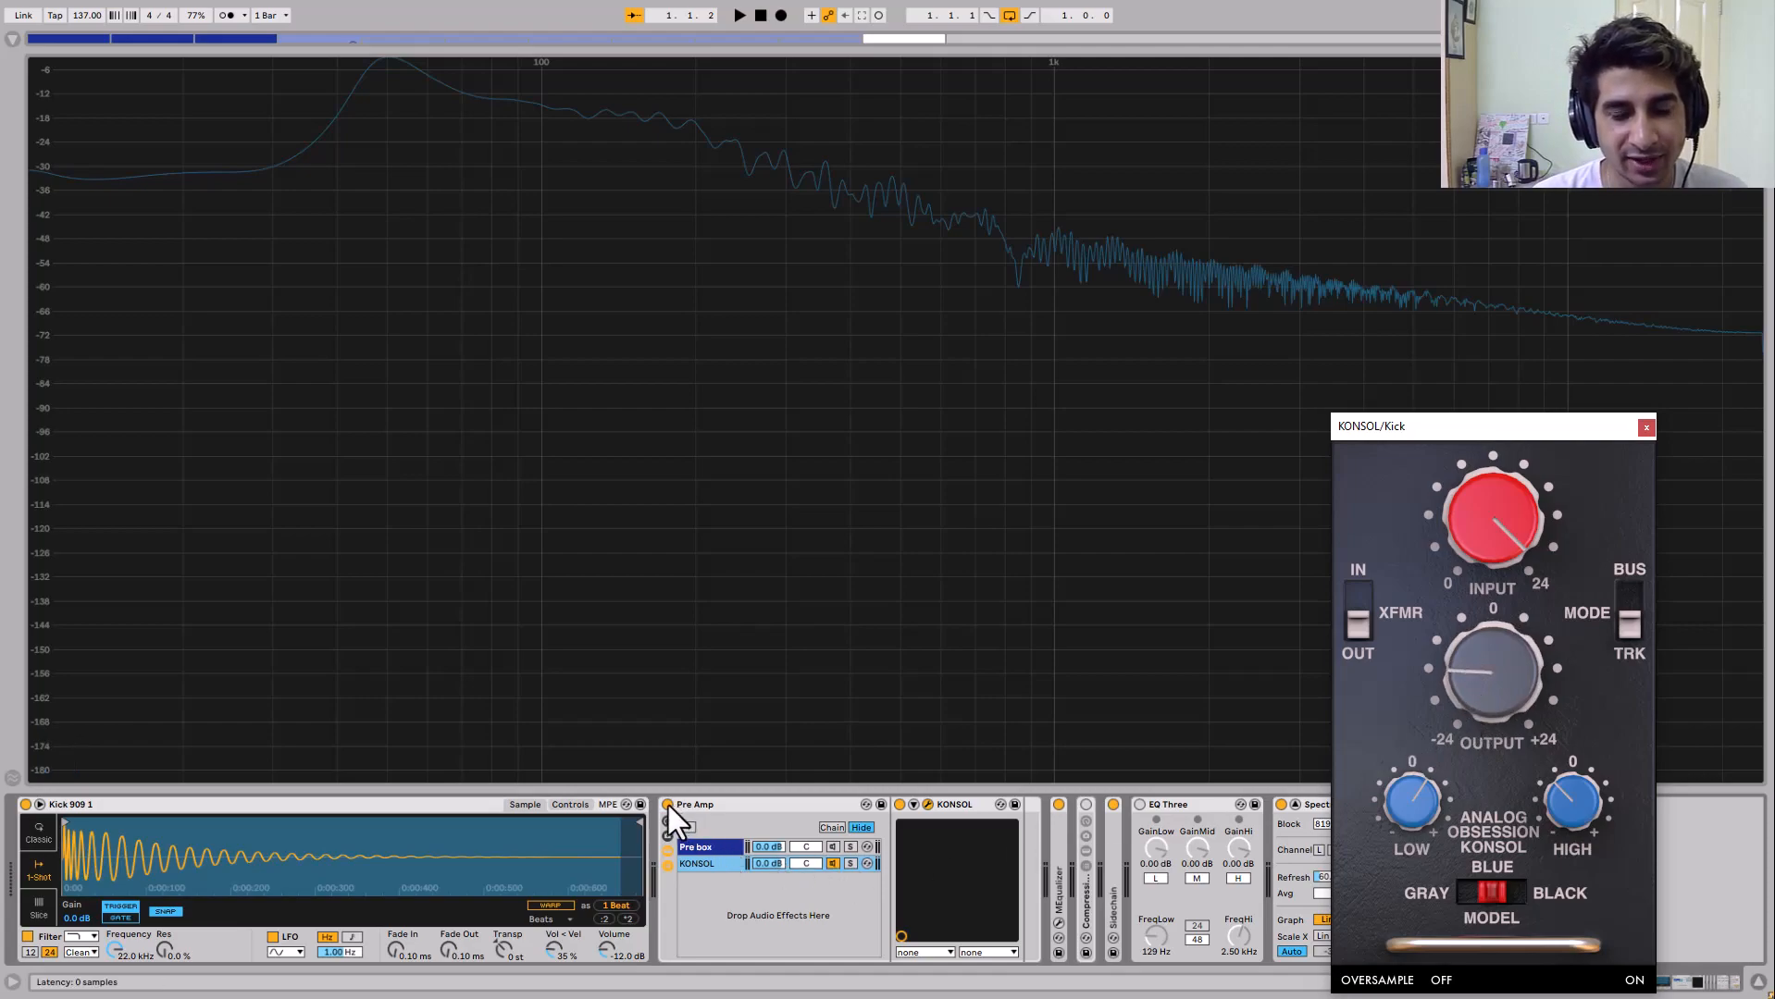
Play the kick and bypass then re-enable the Pre Amp rack to compare the processed and dry spectrum
key("space")
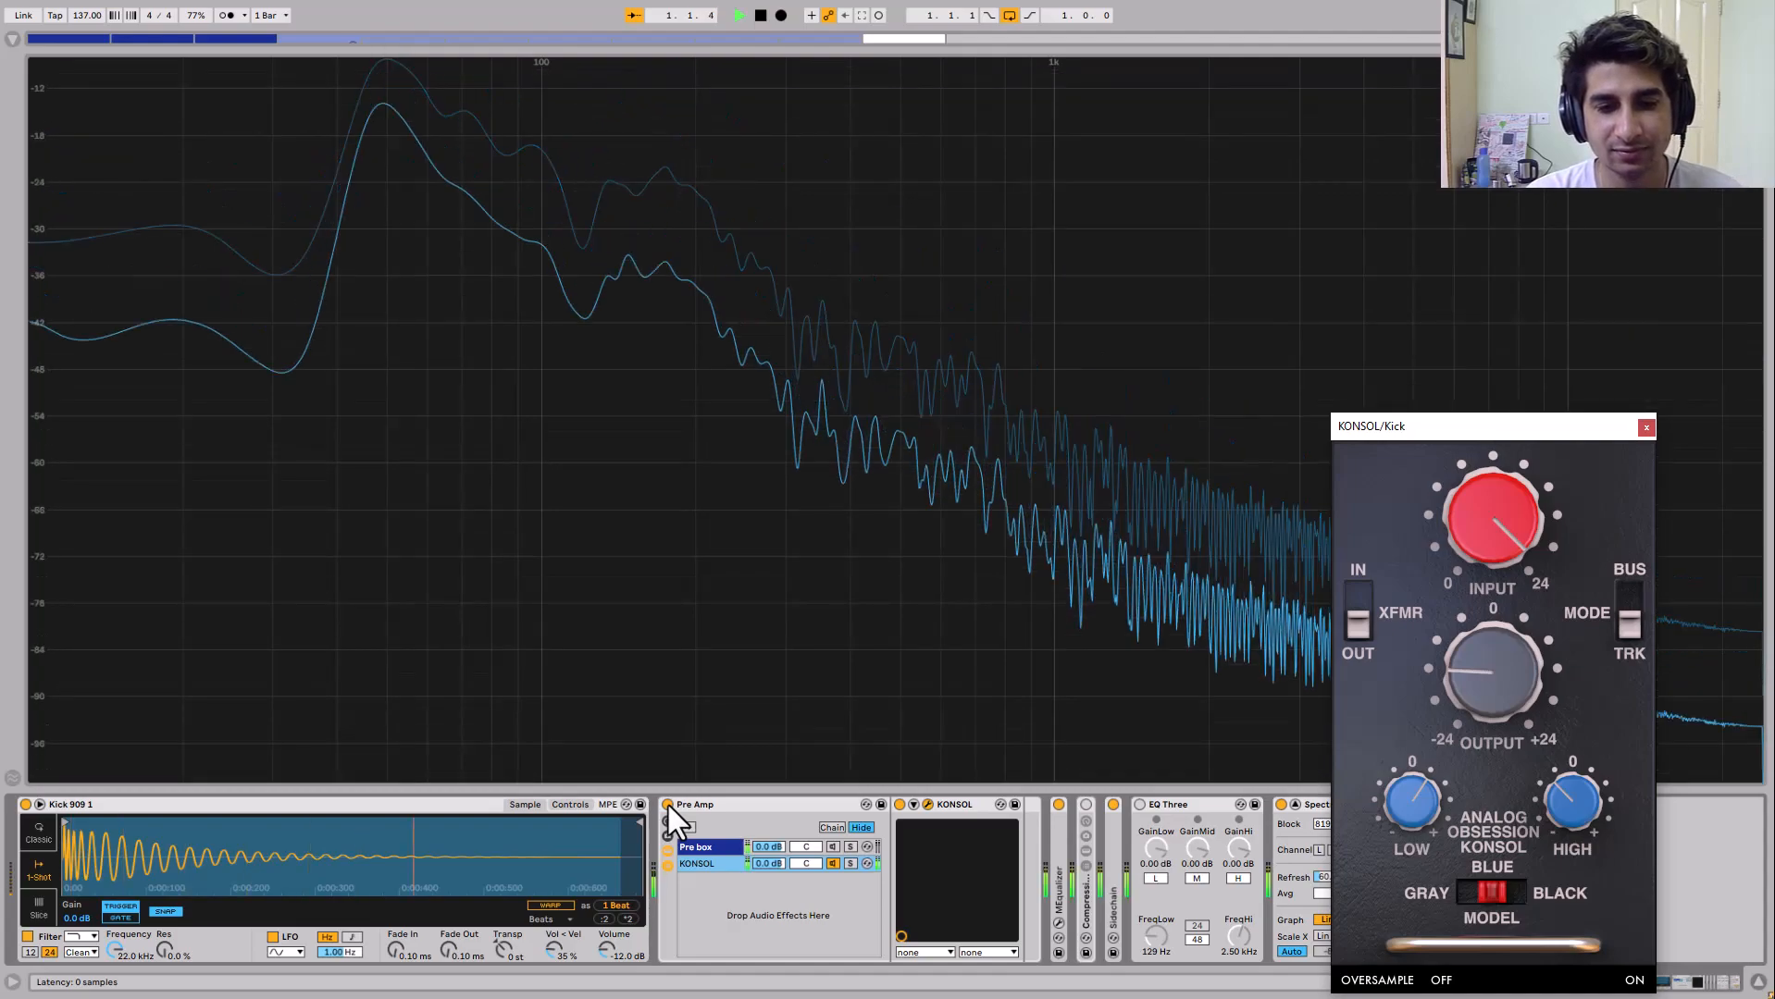
left_click(668, 805)
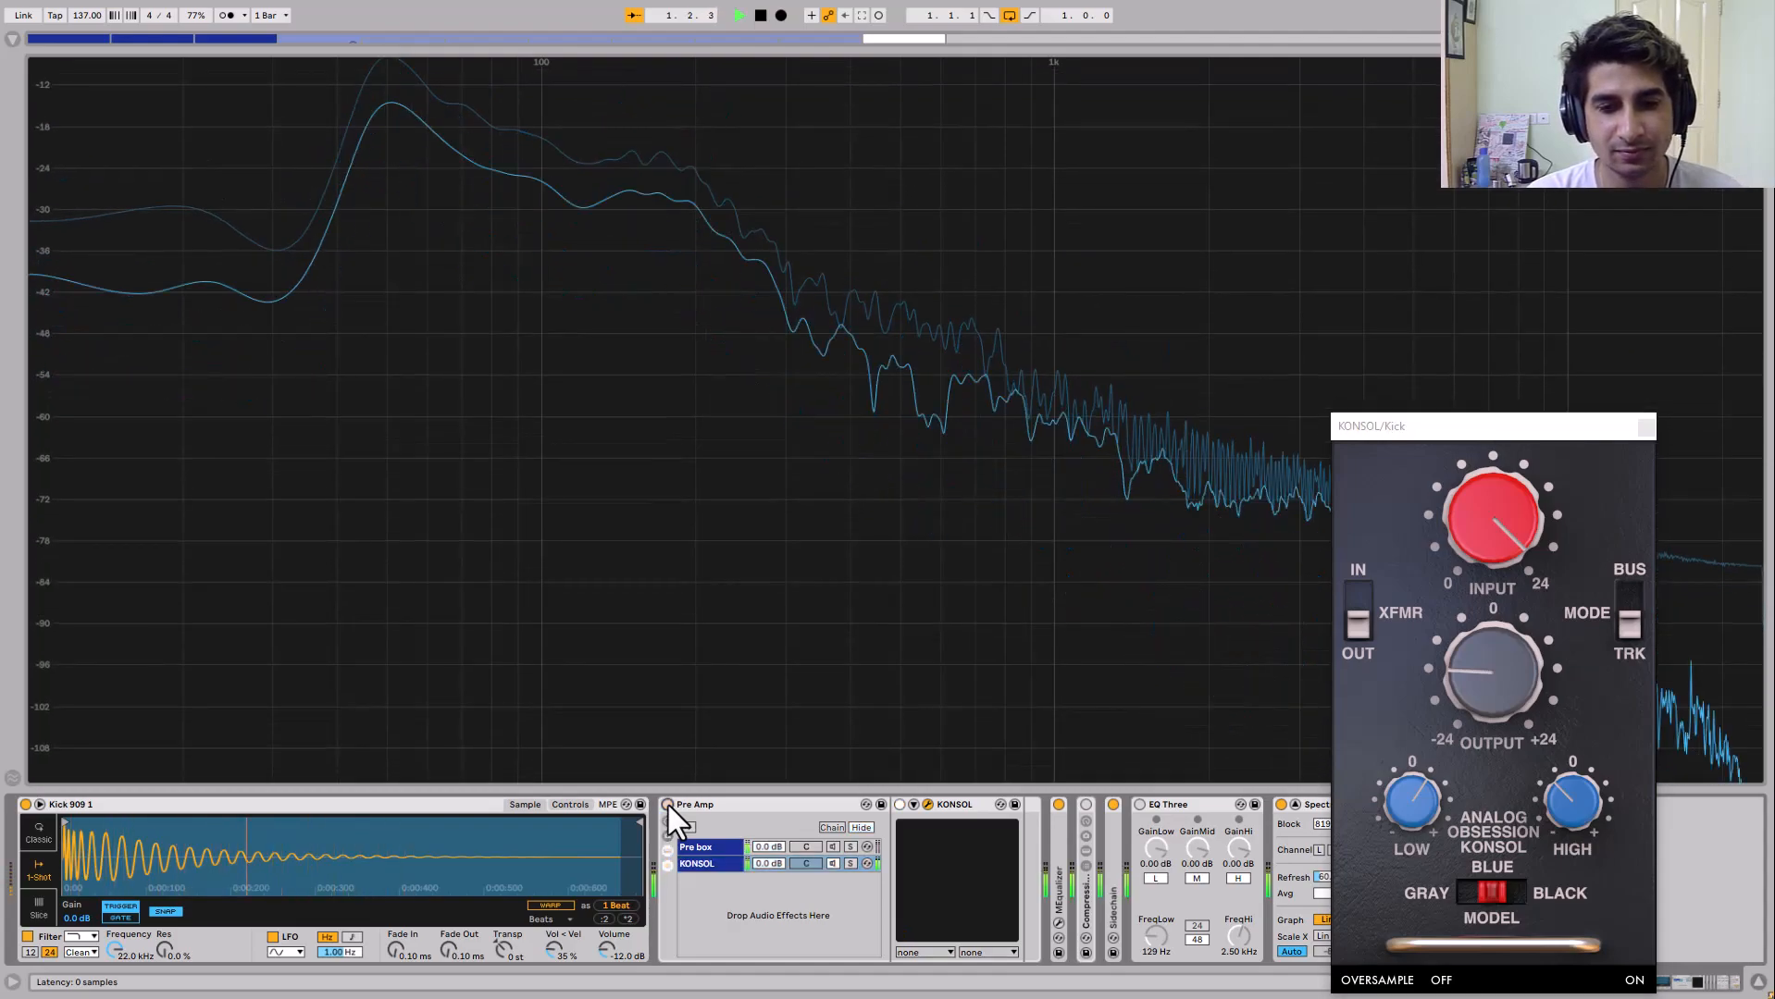
left_click(668, 805)
Switch KONSOL to the Black model, lower its Input and raise its Output, and compare the kick against the bypassed Pre Amp rack
left_click(1467, 682)
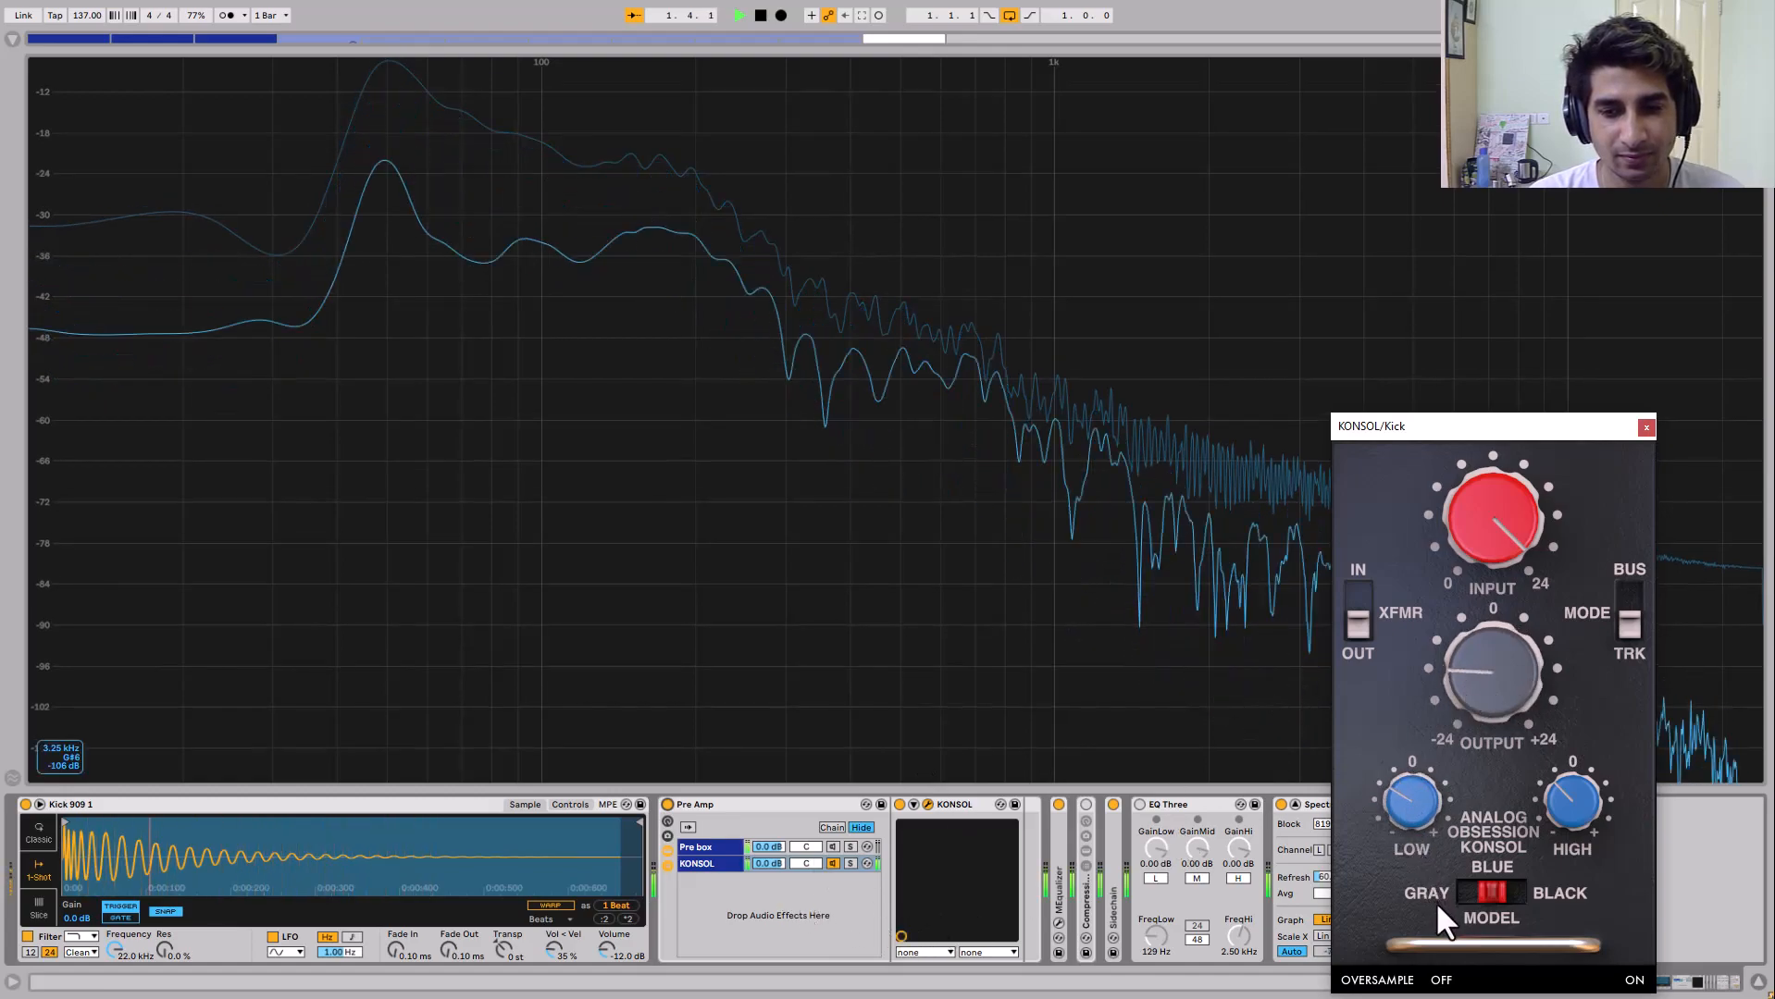
left_click(1485, 888)
mouse_move(1494, 571)
left_mouse_down()
mouse_move(1492, 620)
mouse_move(1496, 601)
left_mouse_up()
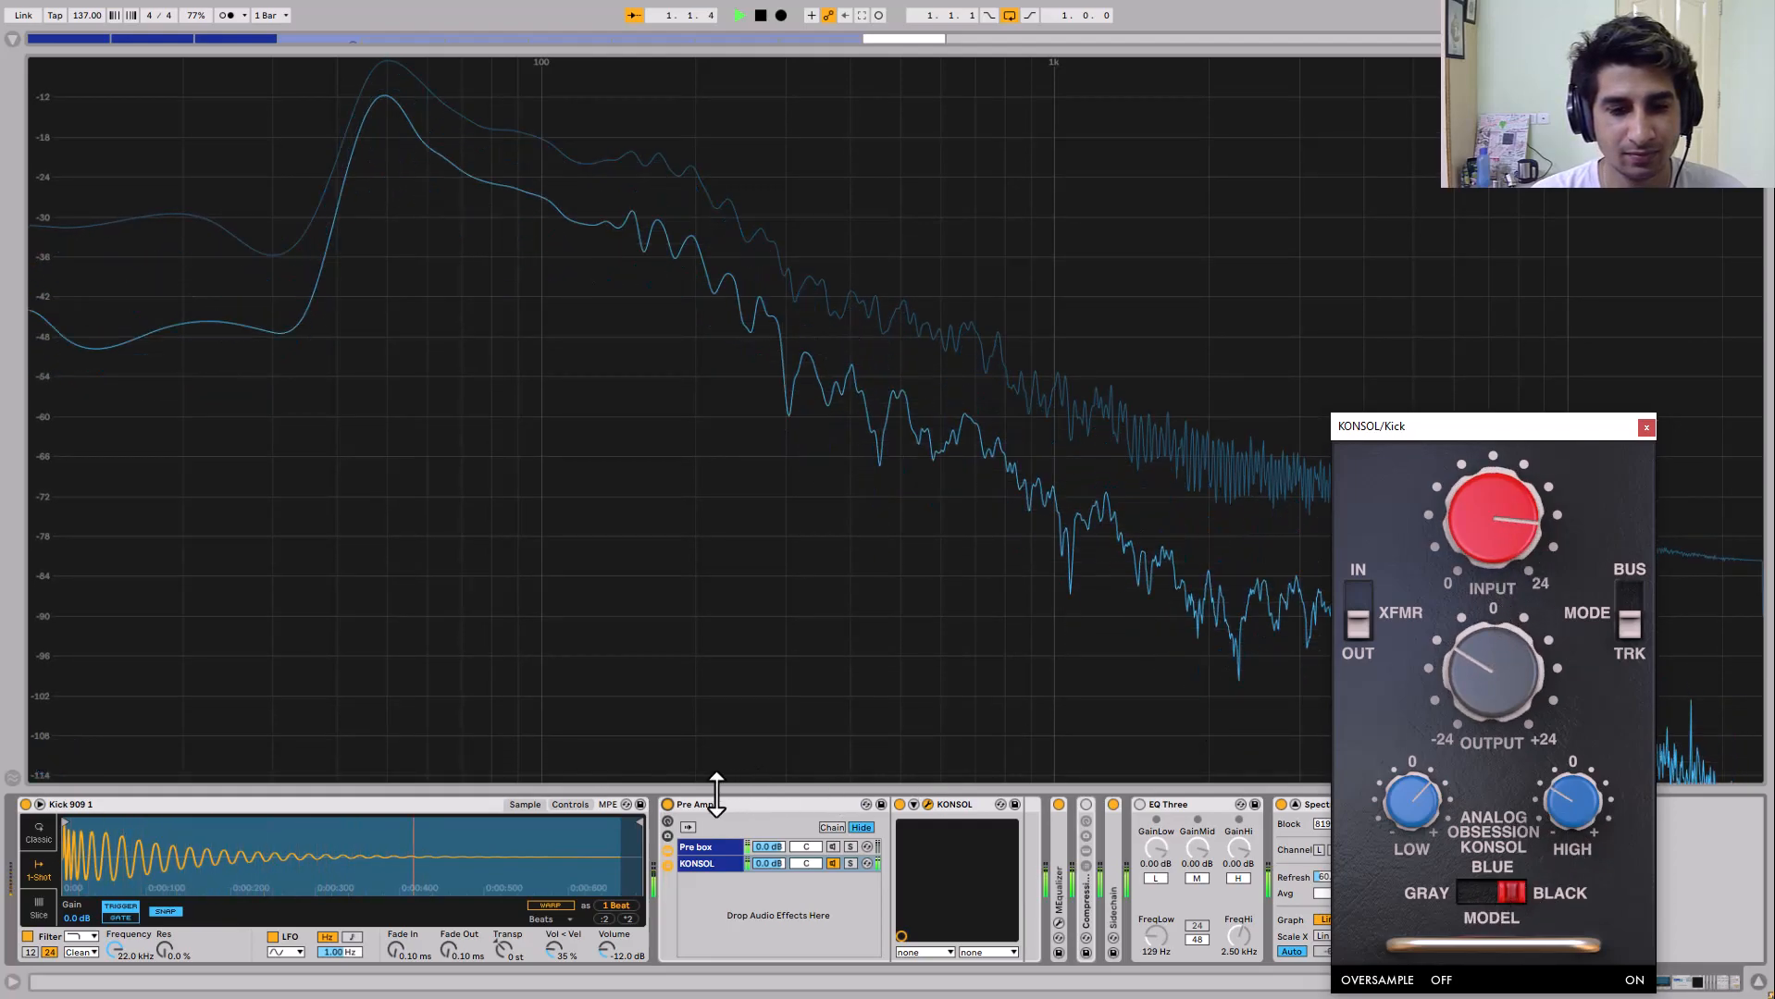
left_click(667, 804)
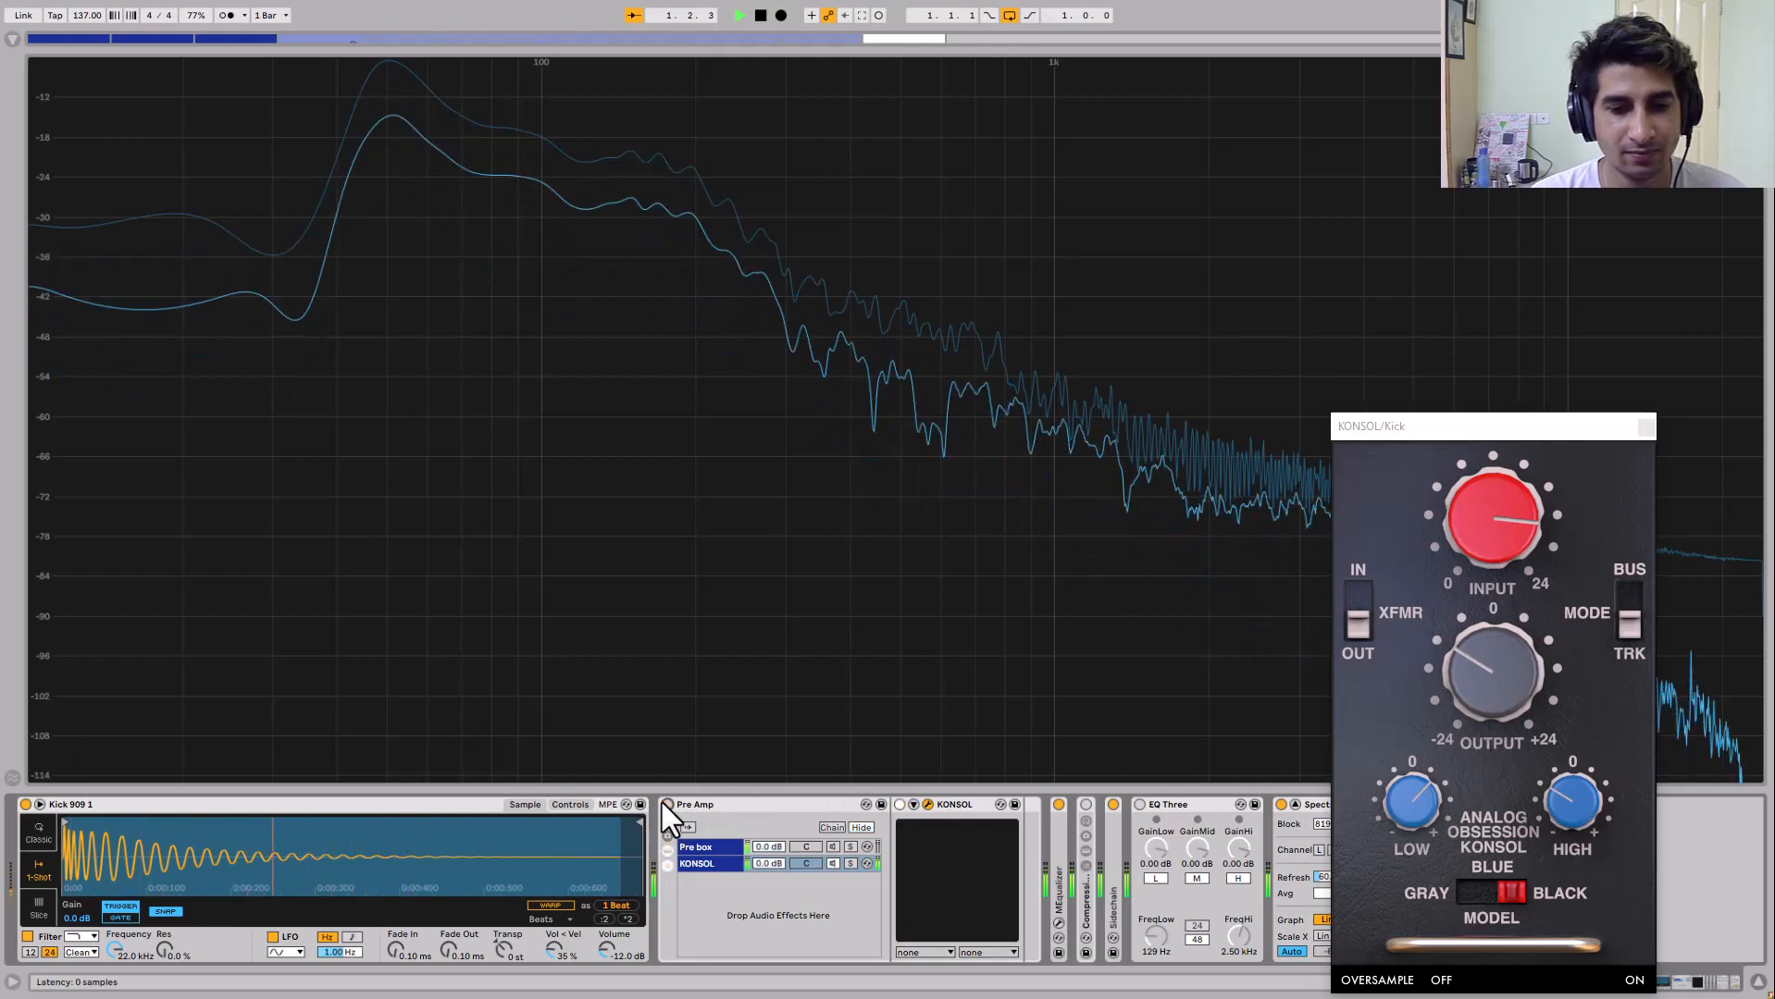
left_click(667, 804)
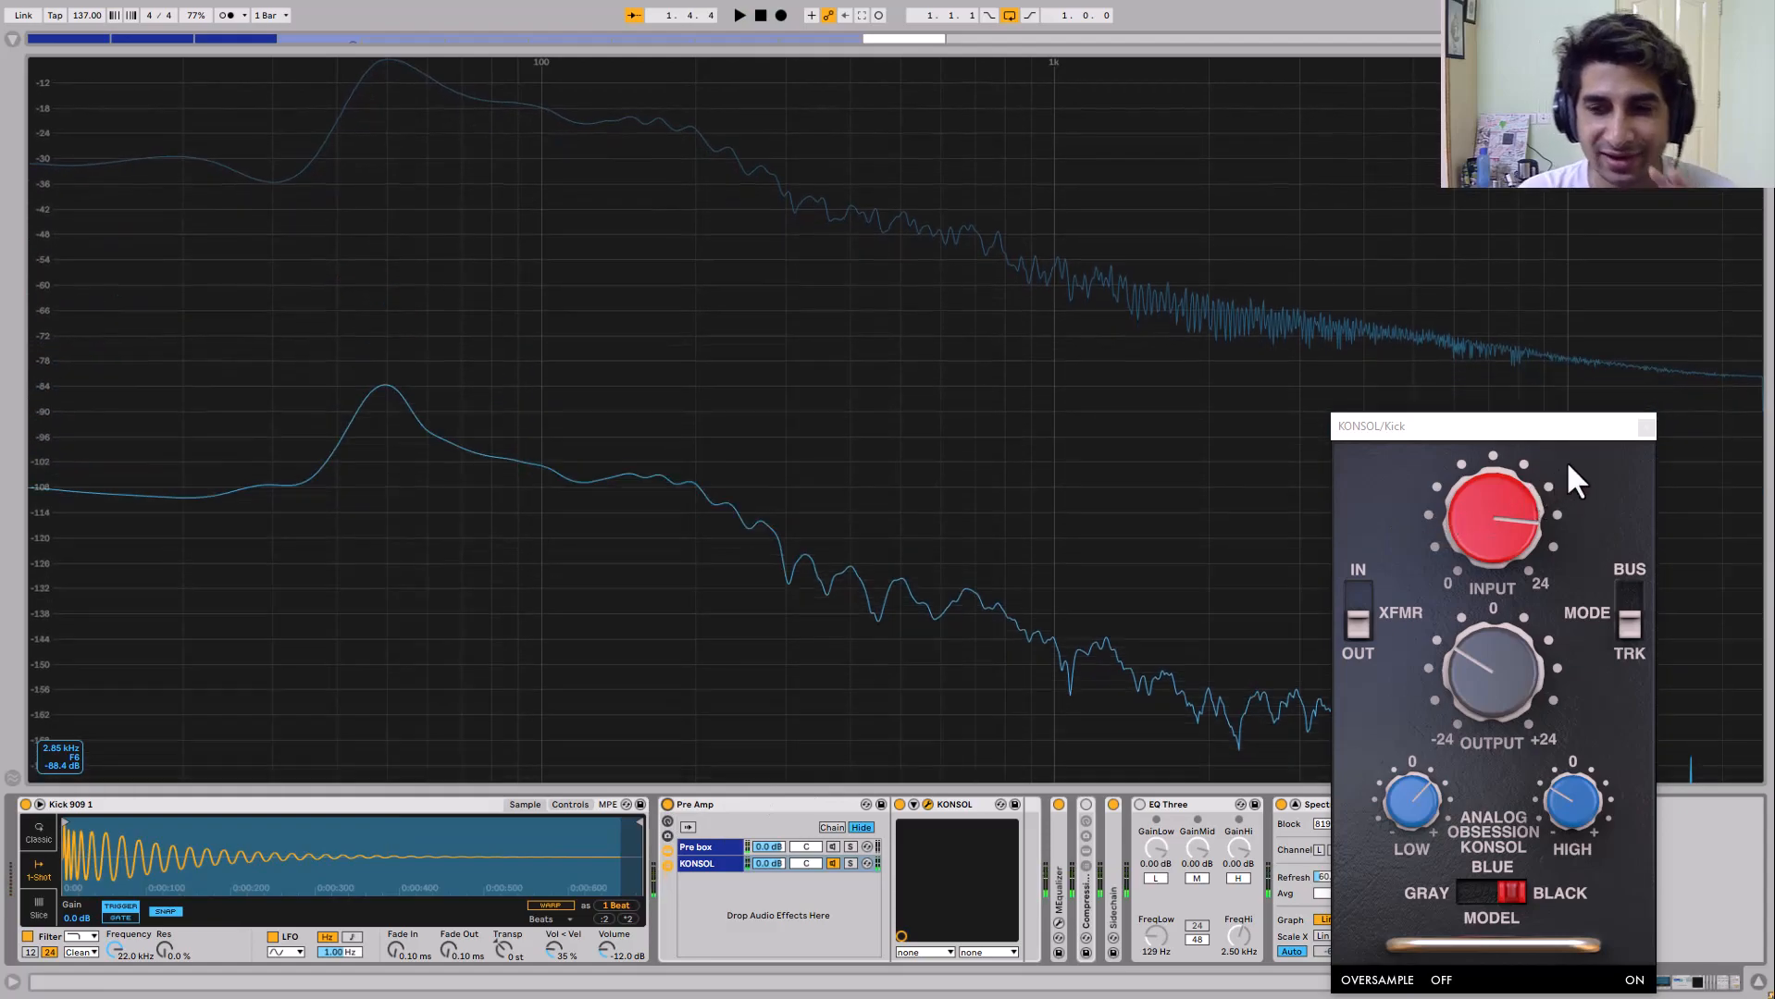
Close KONSOL, return the expanded Spectrum display to the device chain, and delete the Spectrum device from the Kick track
left_click(1645, 426)
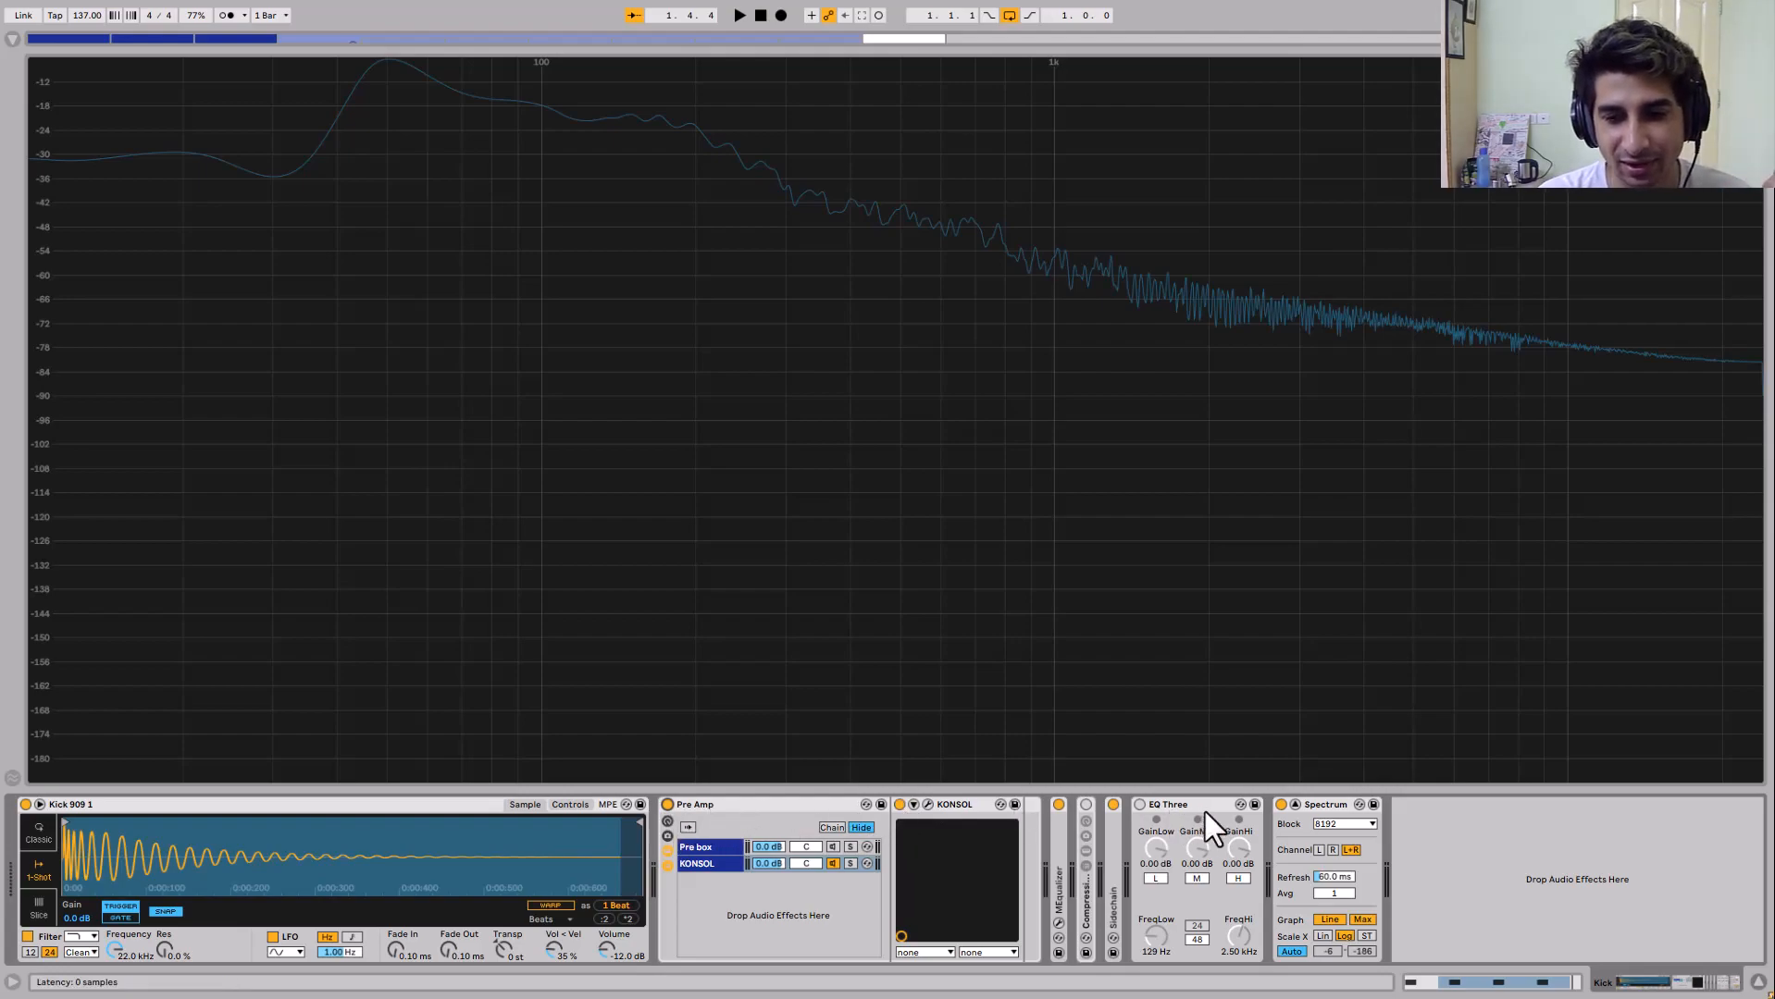
left_click(1294, 804)
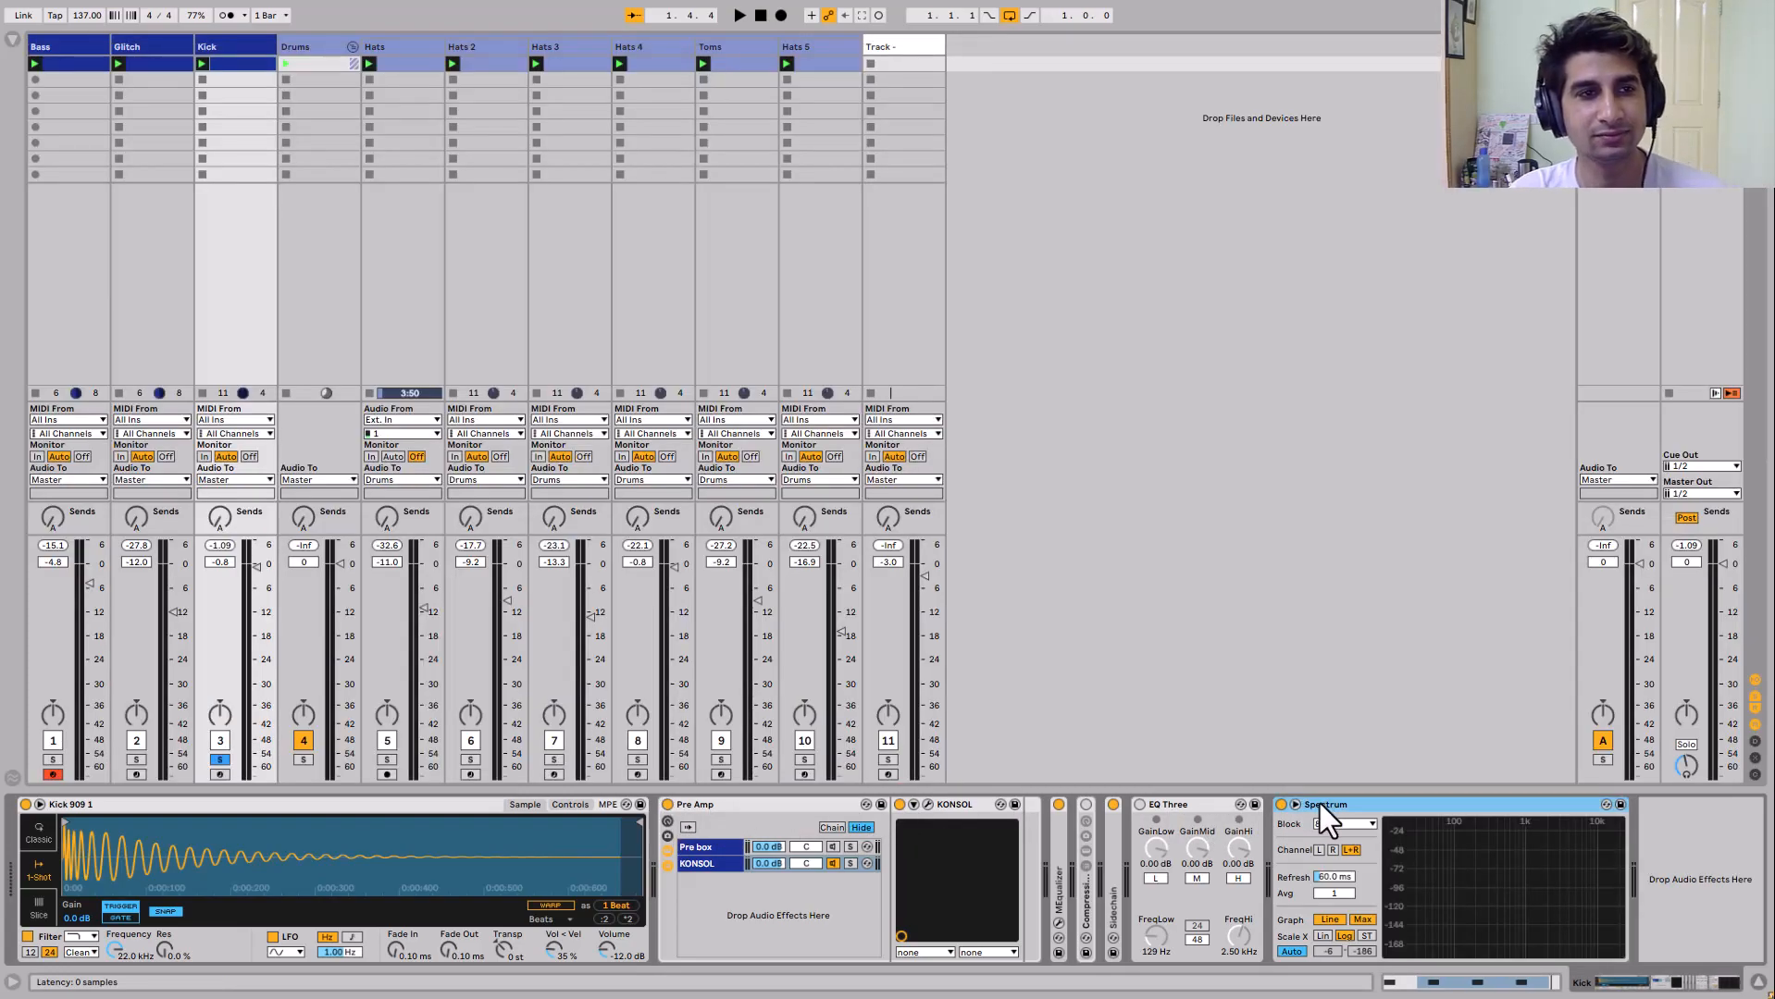
key("Delete")
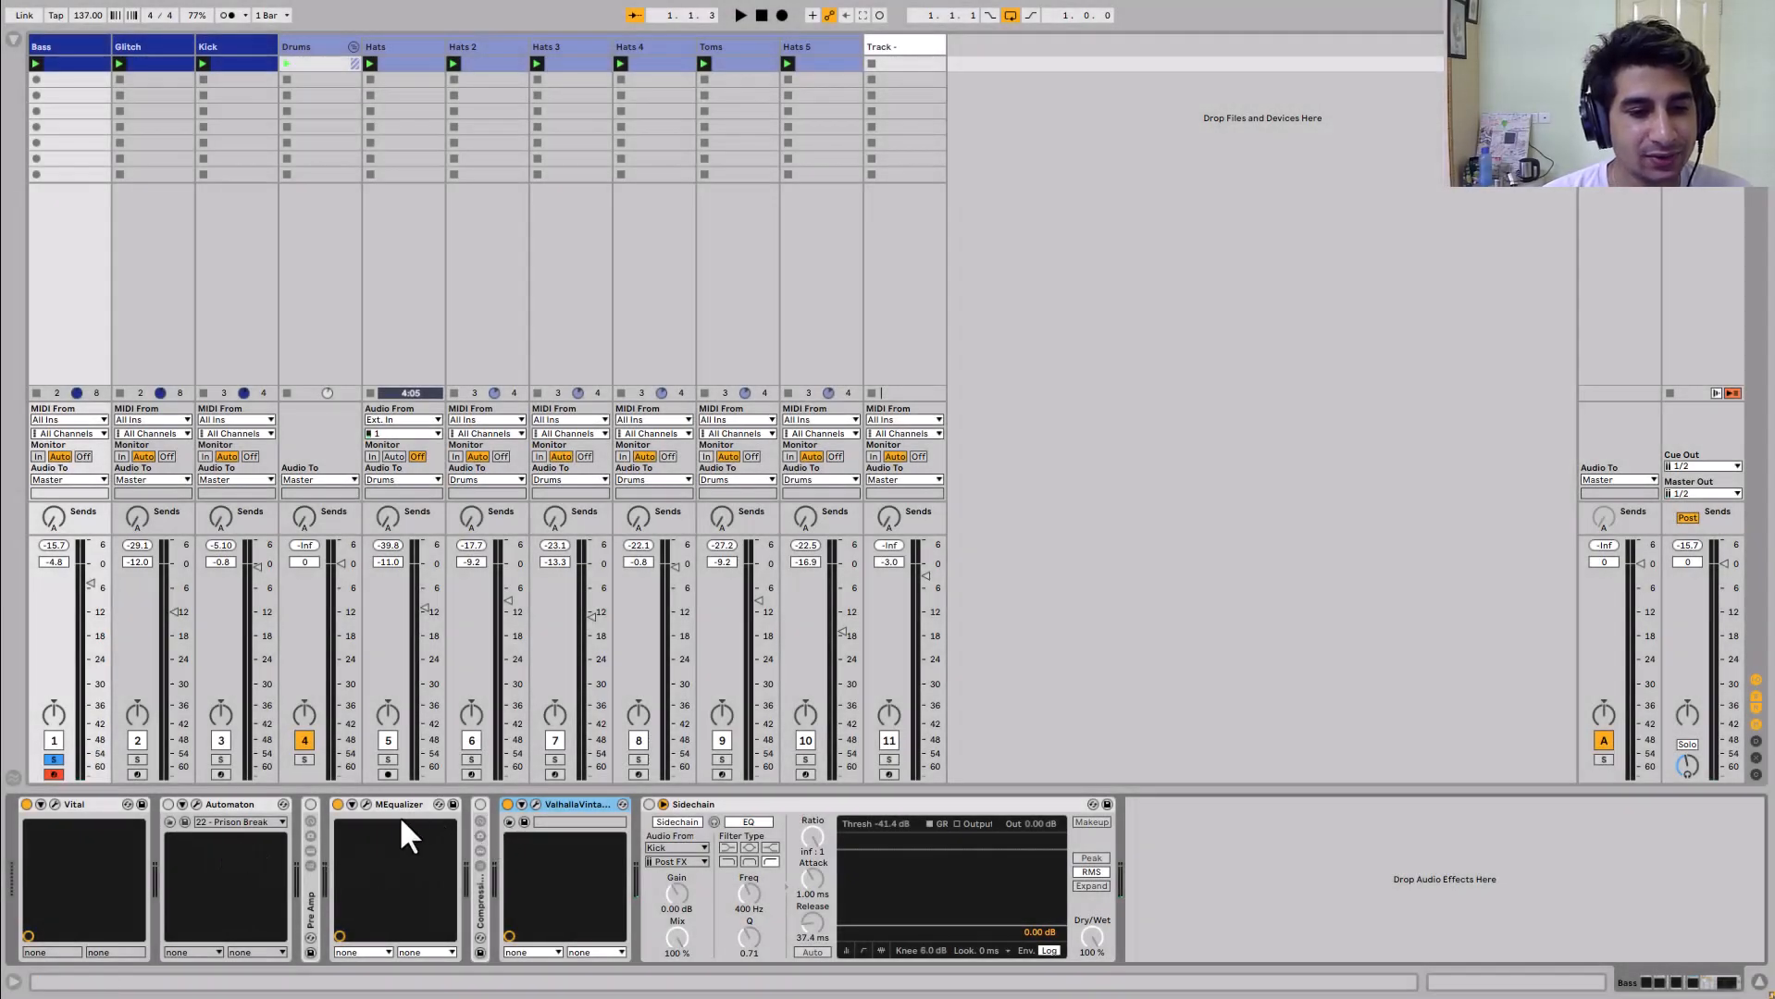
Open MEqualizer on the Bass track and play the bass to view its frequency content in the analyzer
left_click(377, 804)
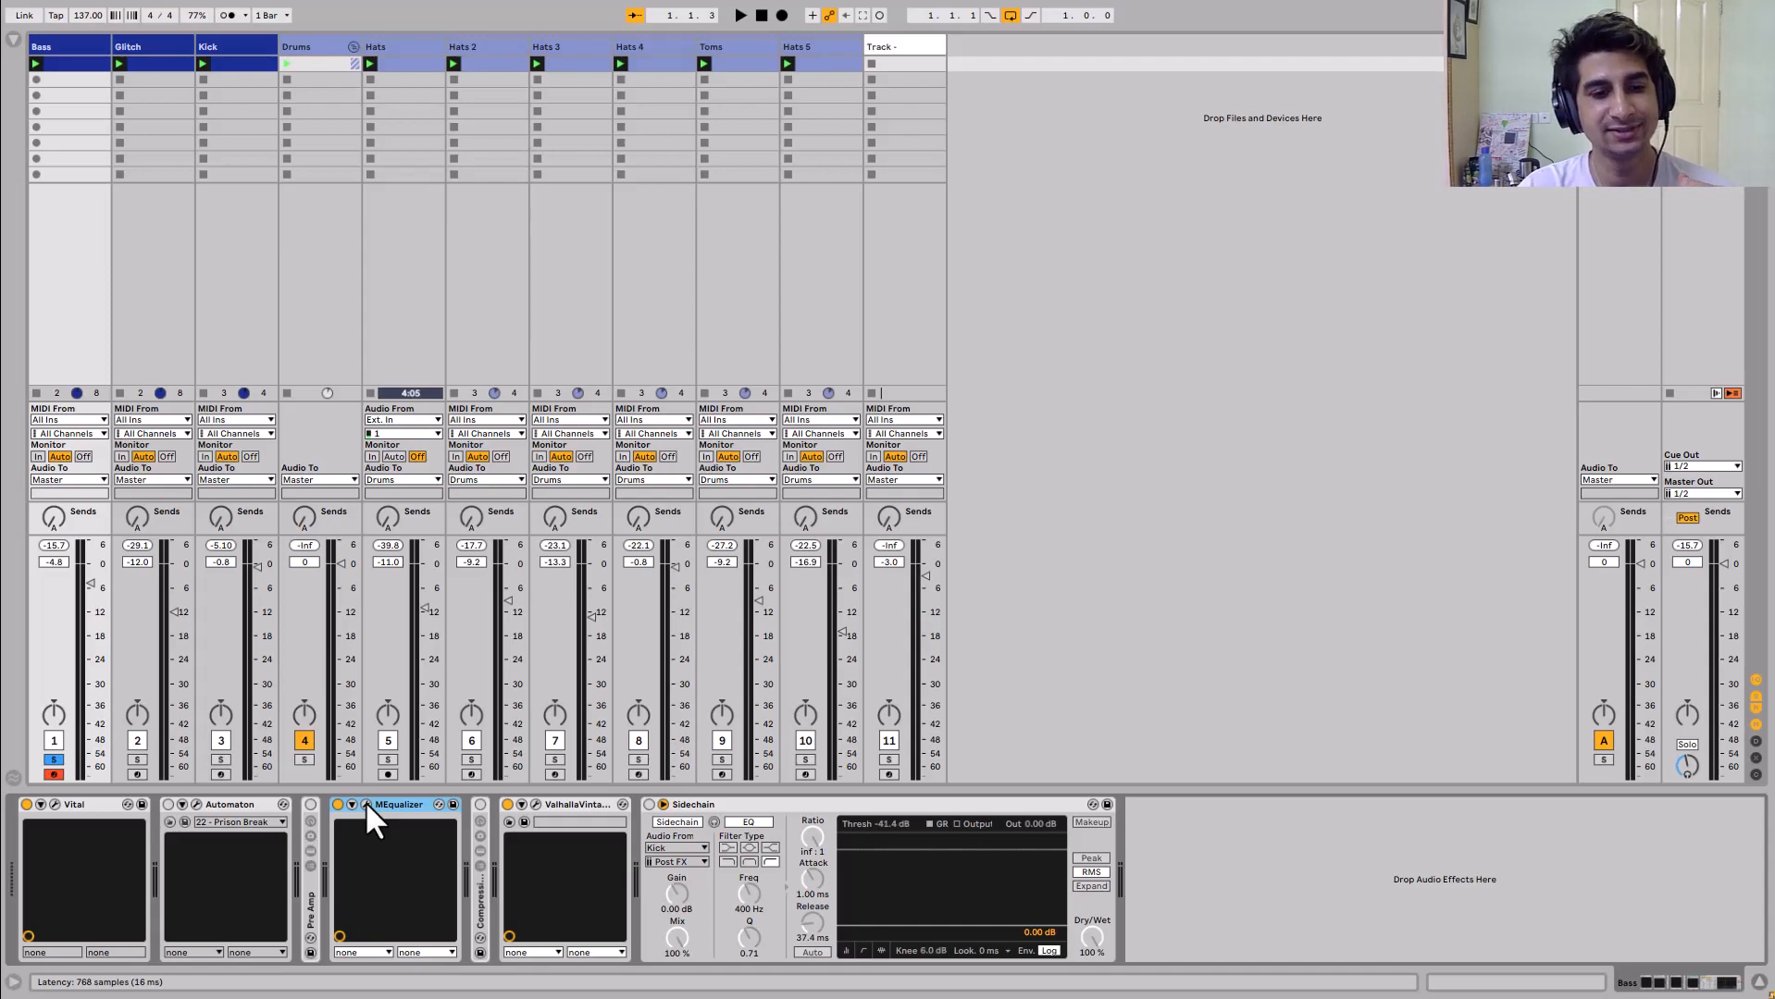
left_click(367, 804)
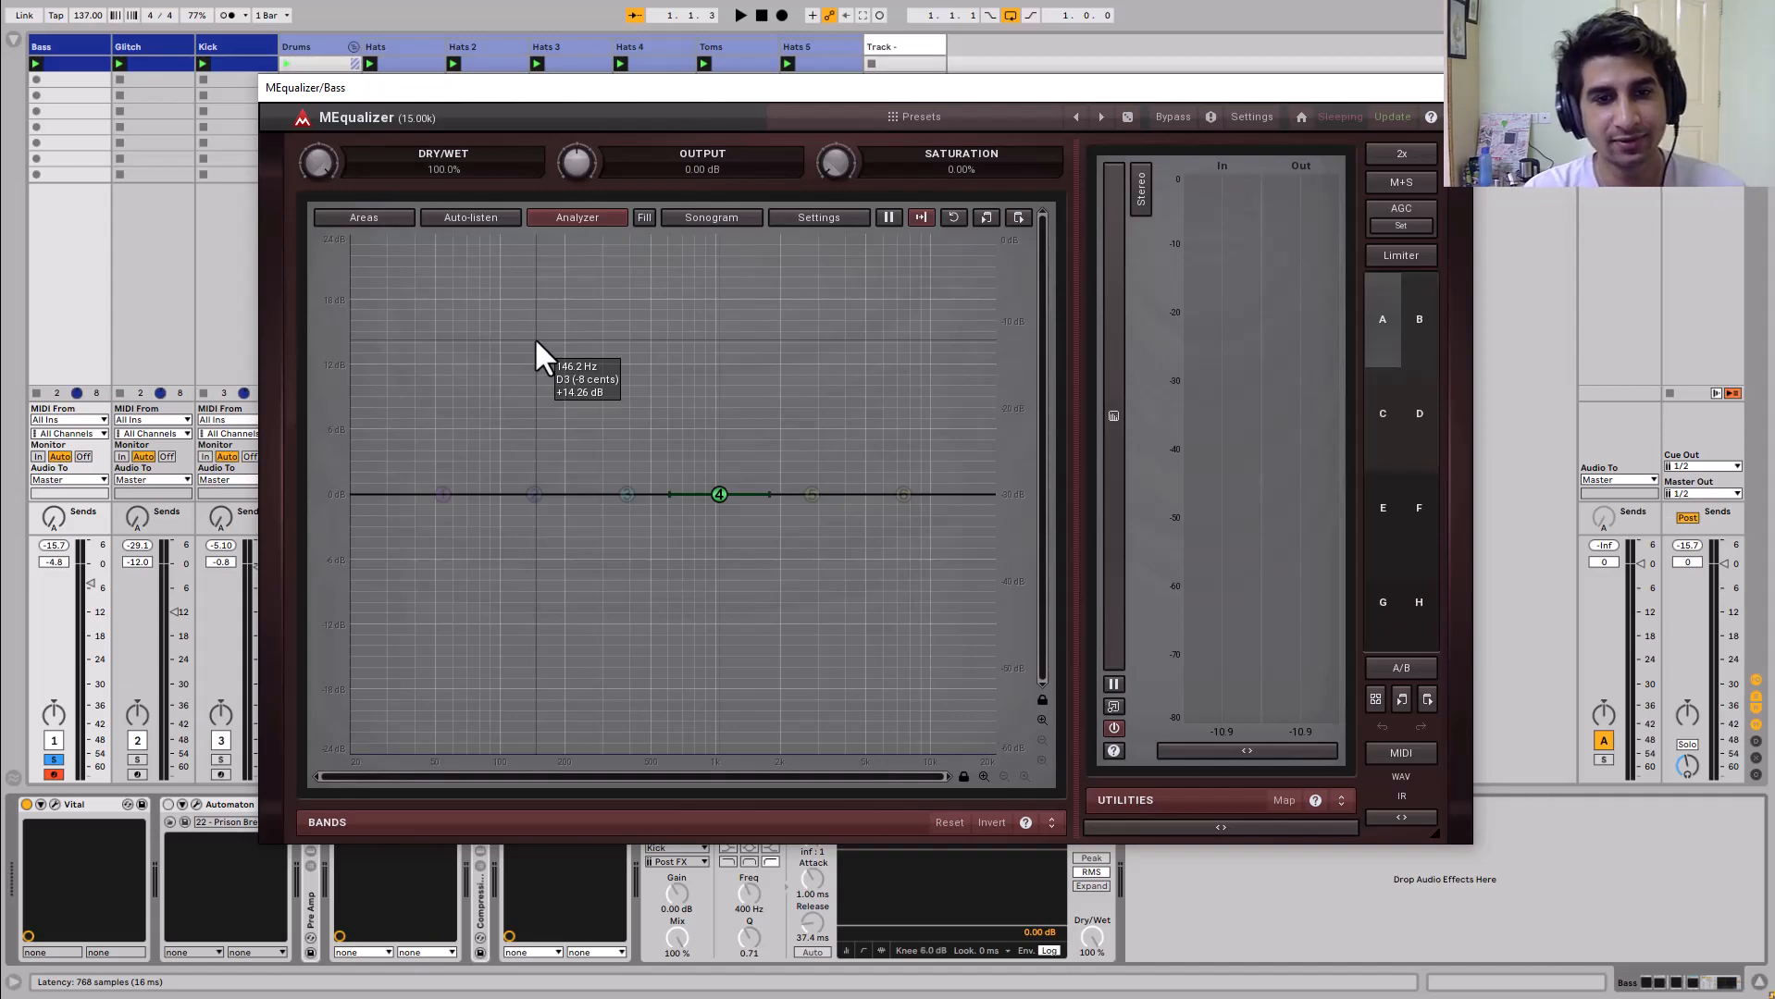
key("space")
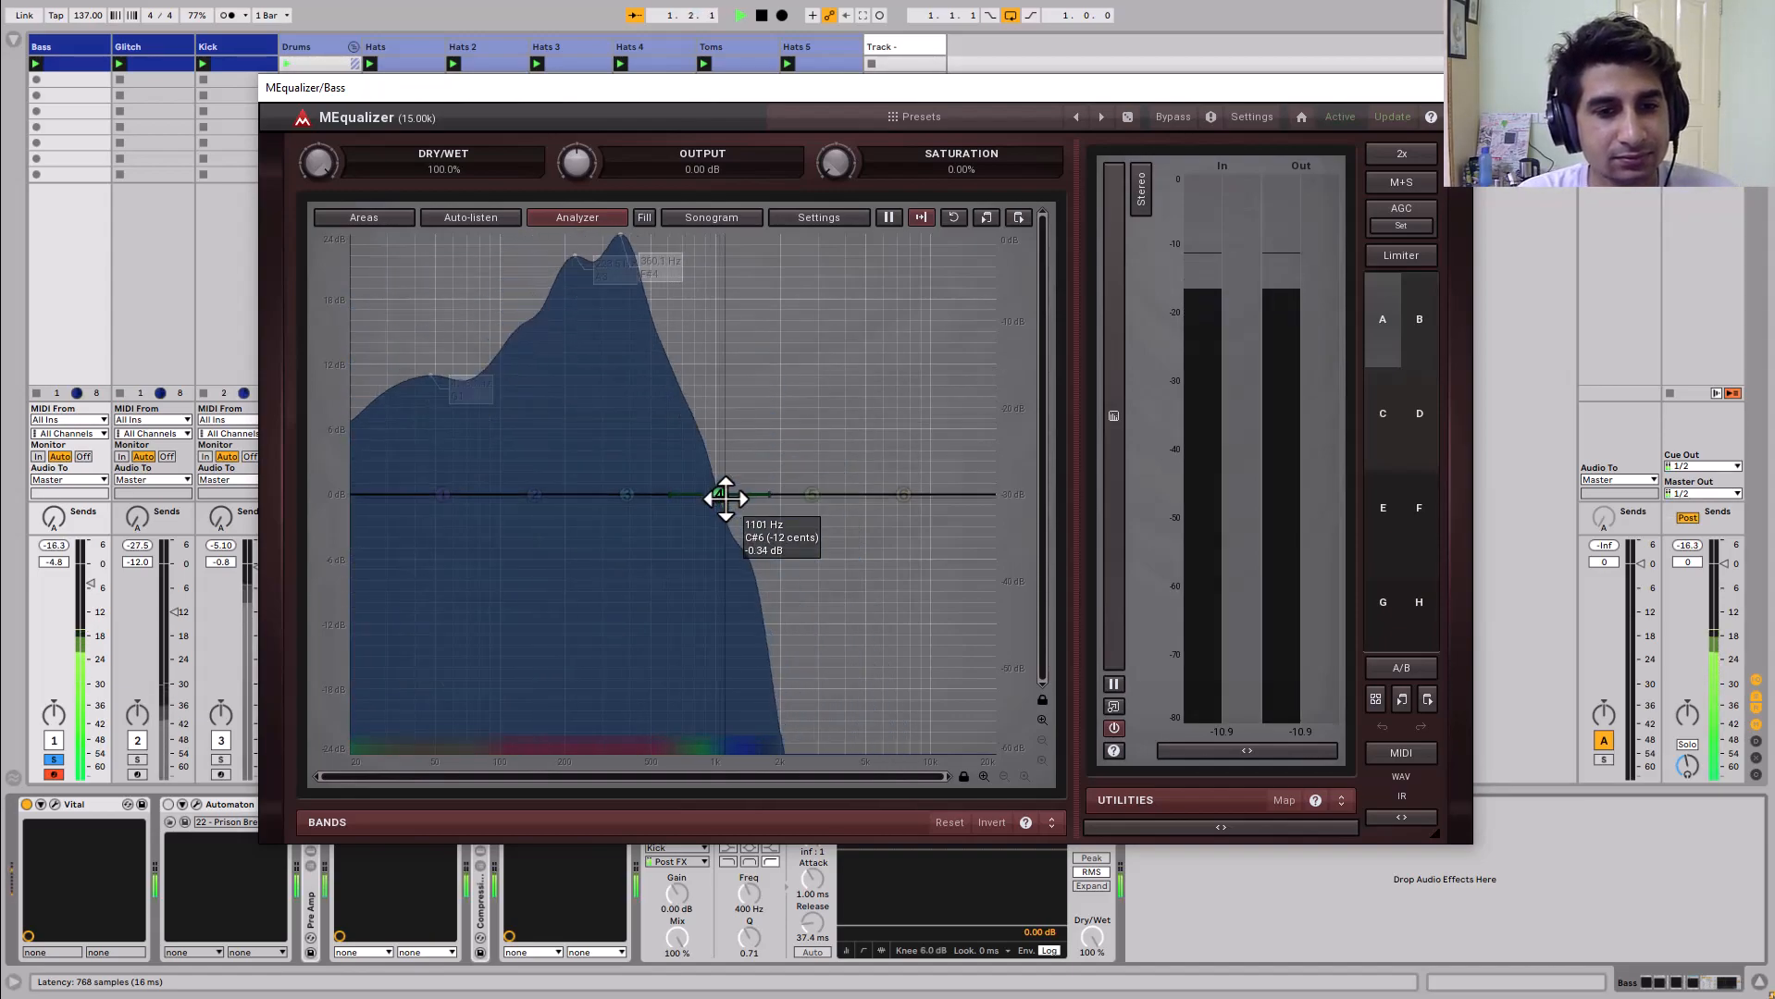
key("space")
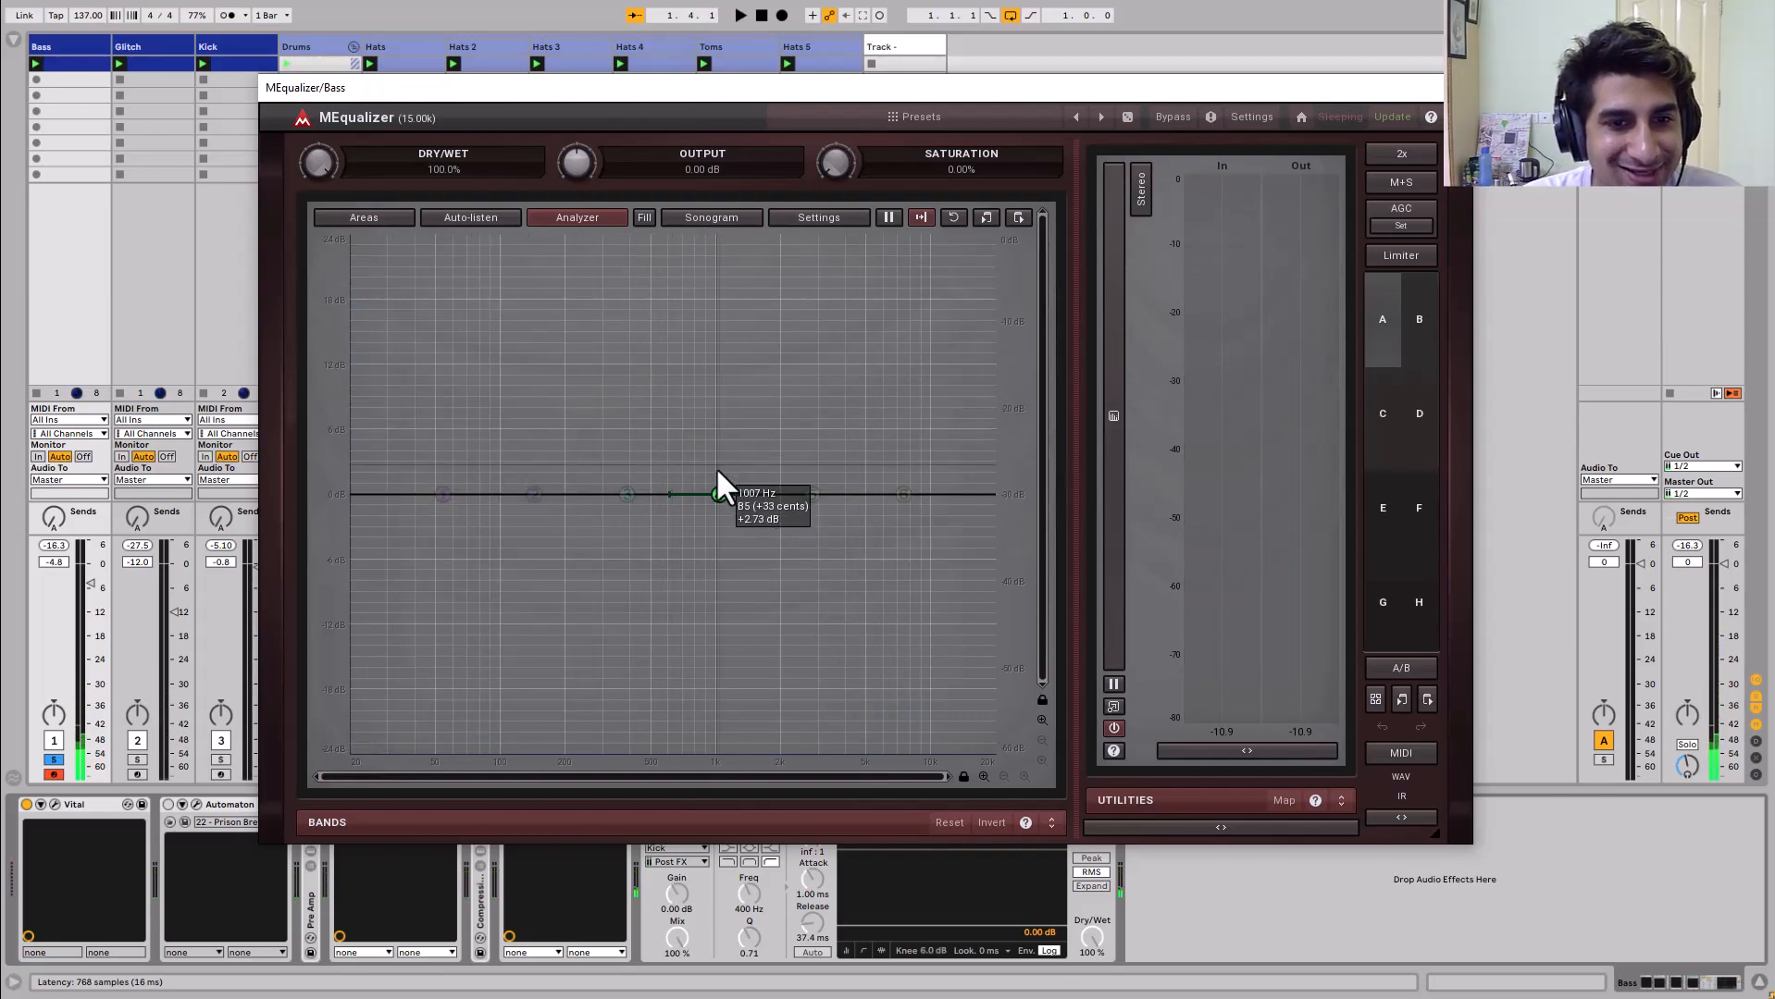
Review the filter types in MEqualizer's band 4 settings, close them, and move band 4 to a slightly lower frequency
double_click(720, 493)
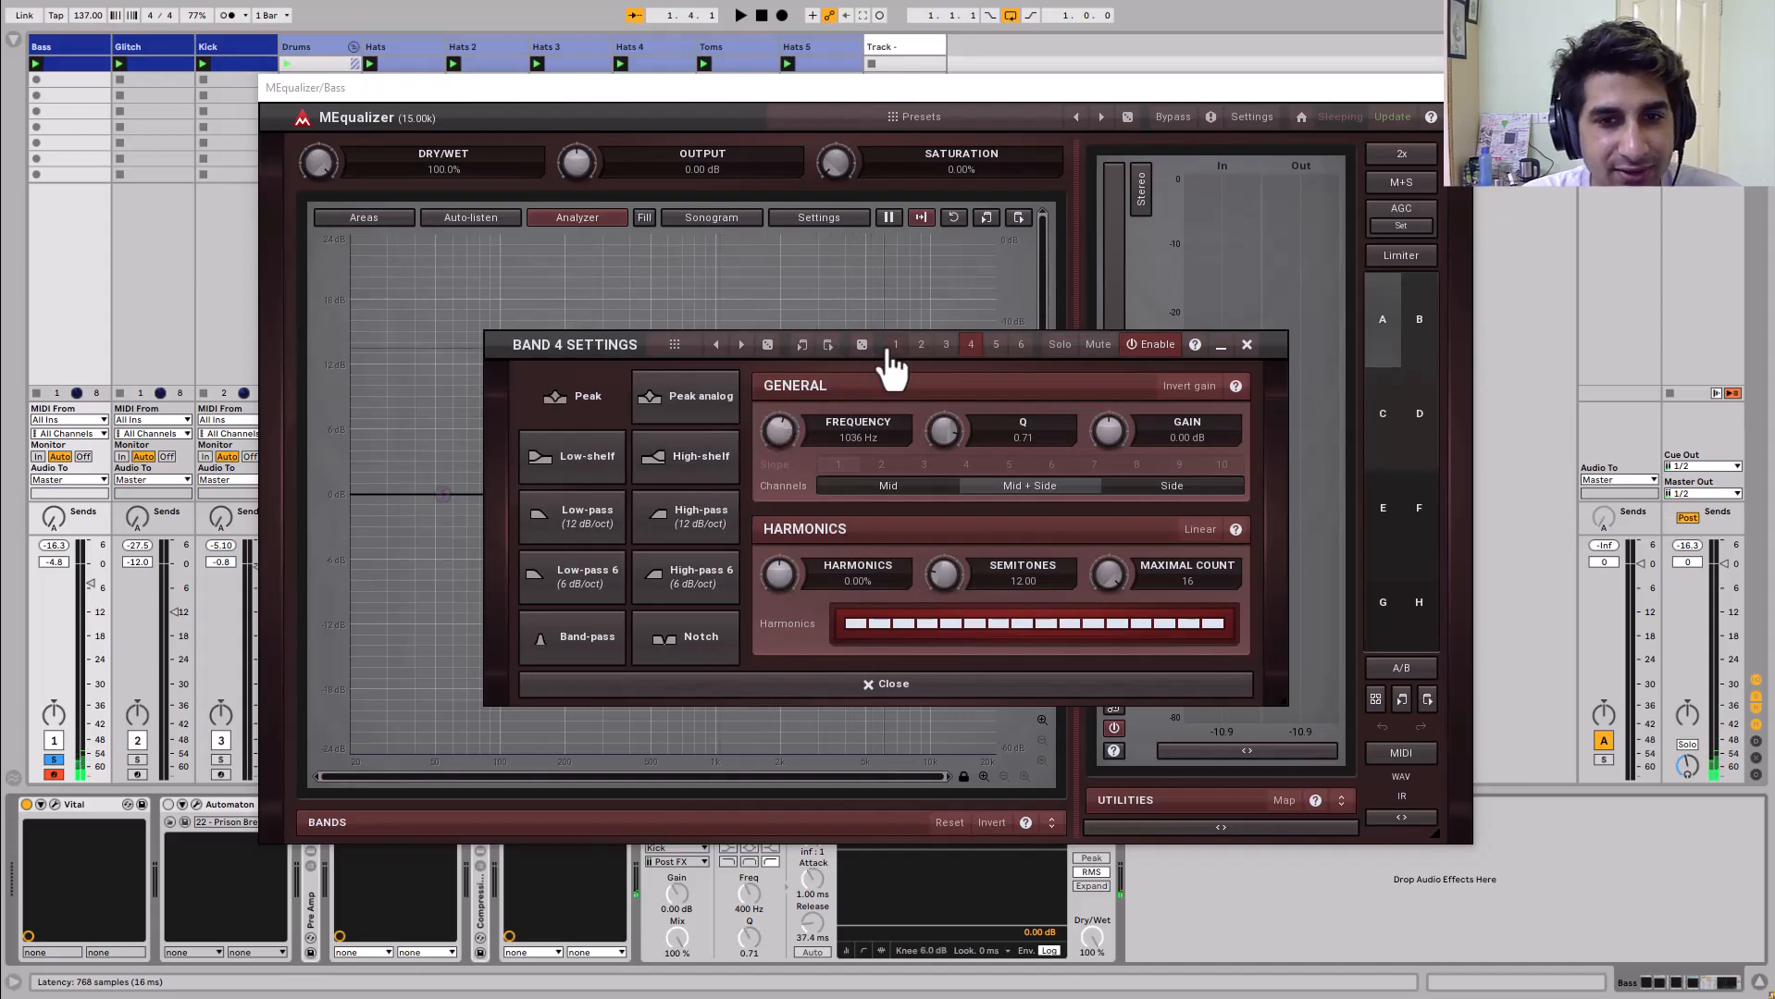
left_click(1243, 346)
double_click(720, 491)
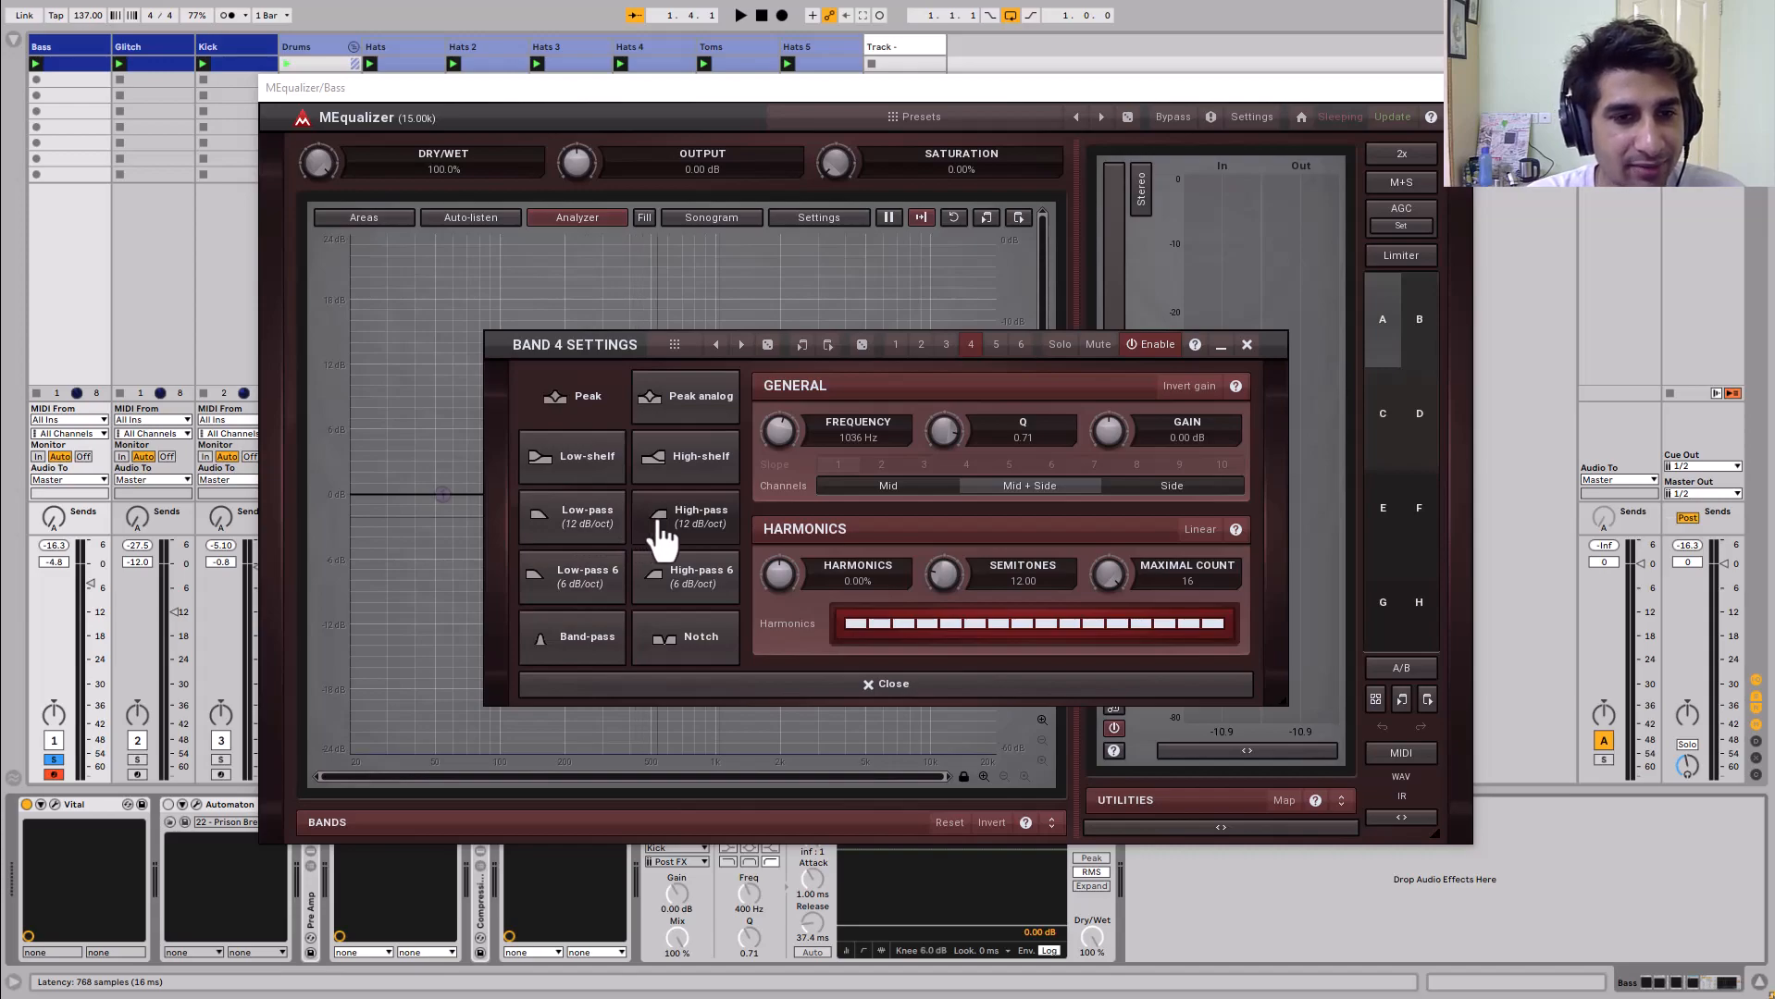
left_click(1248, 345)
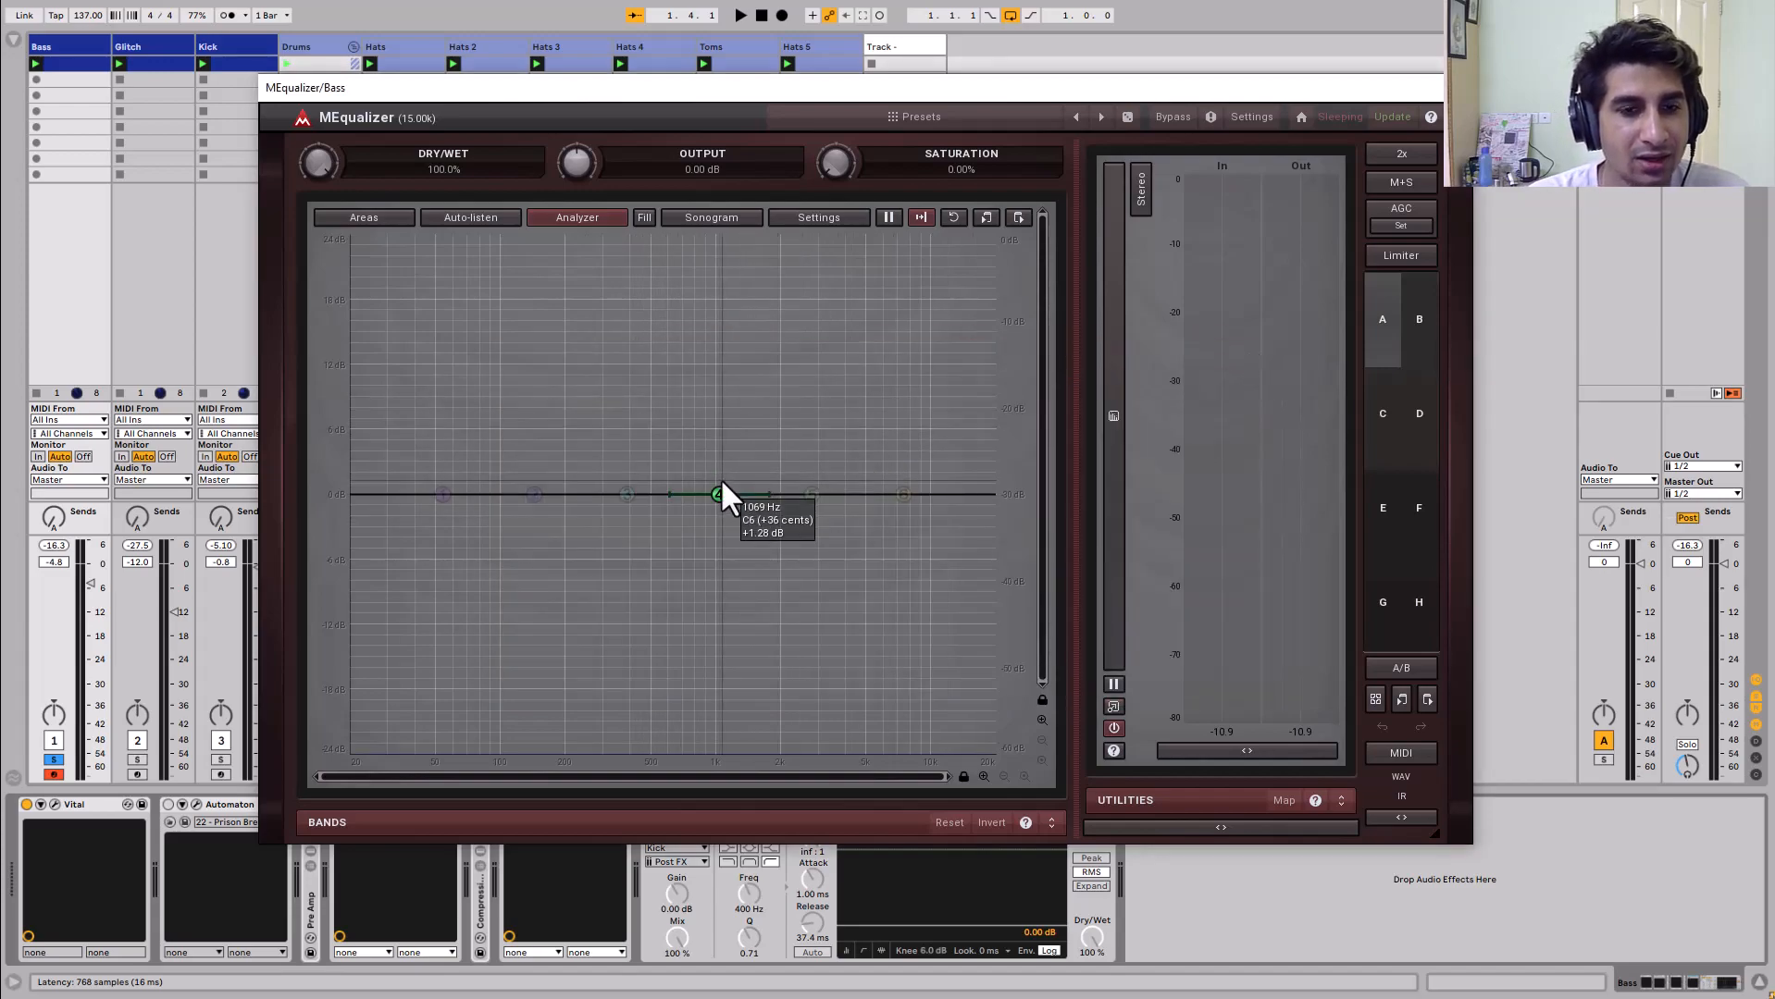
left_click_drag(719, 489, 681, 493)
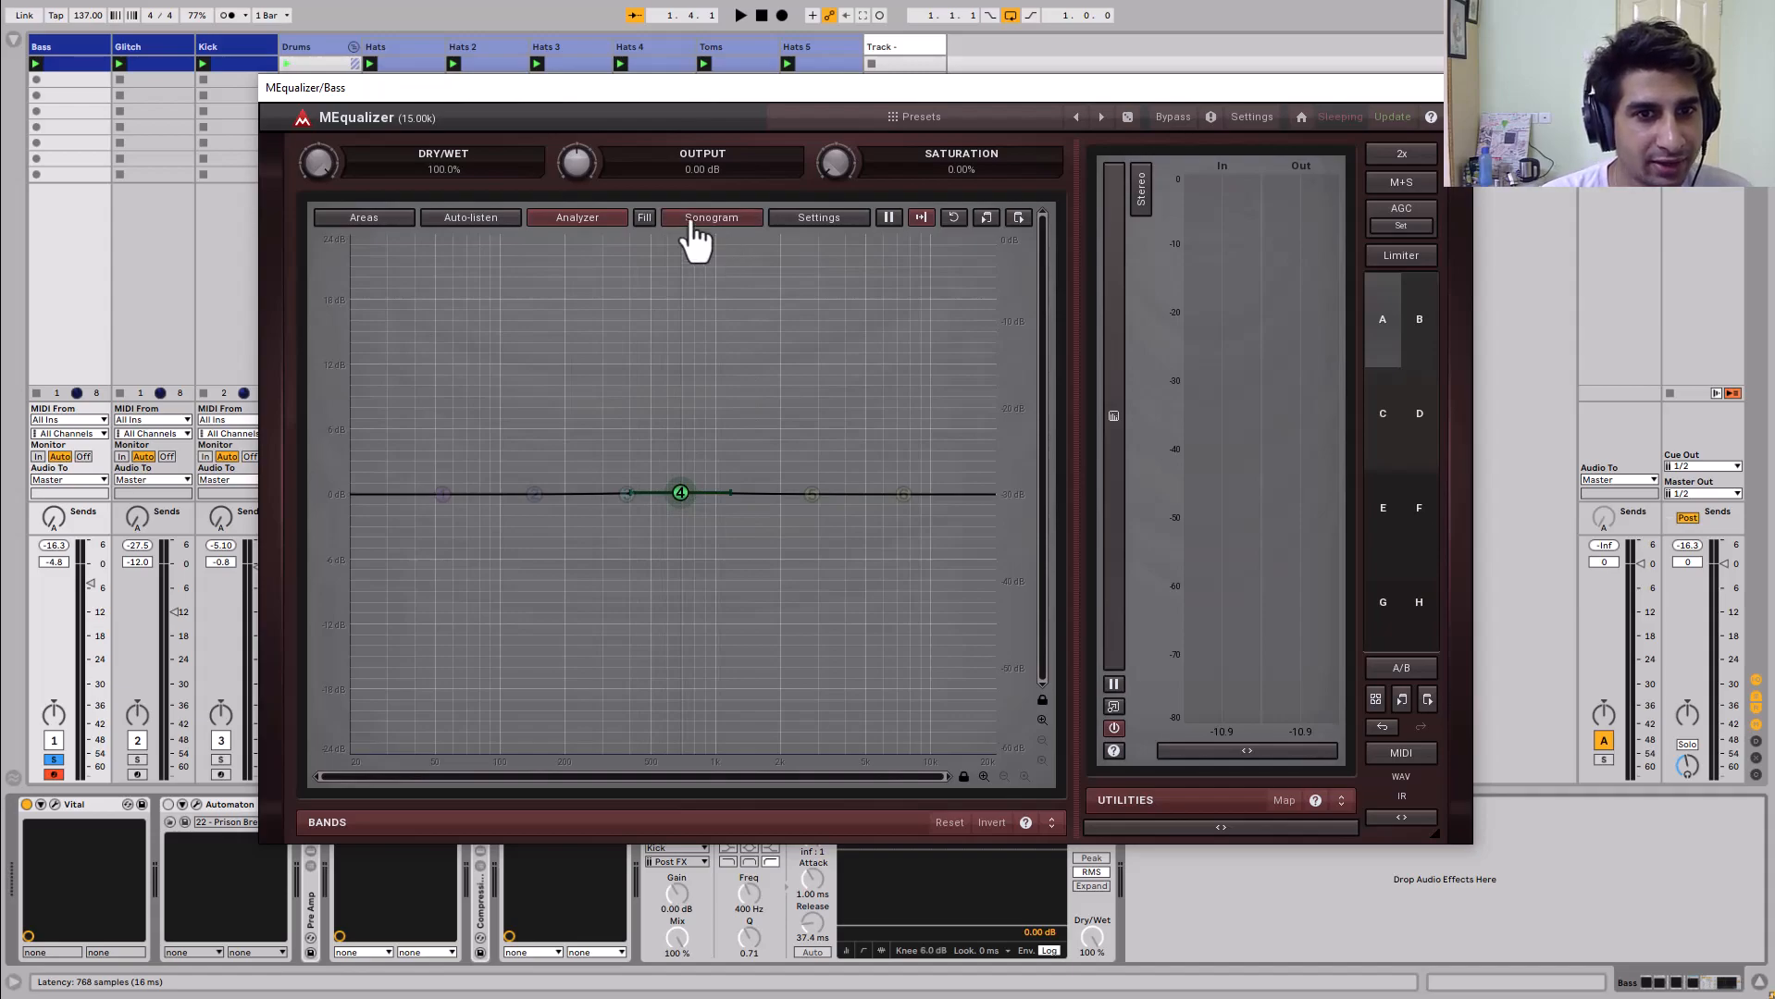
Play the bass through MEqualizer with the sonogram shown, enable the analyzer's Fill, and turn the sonogram off again
key("space")
left_click(694, 219)
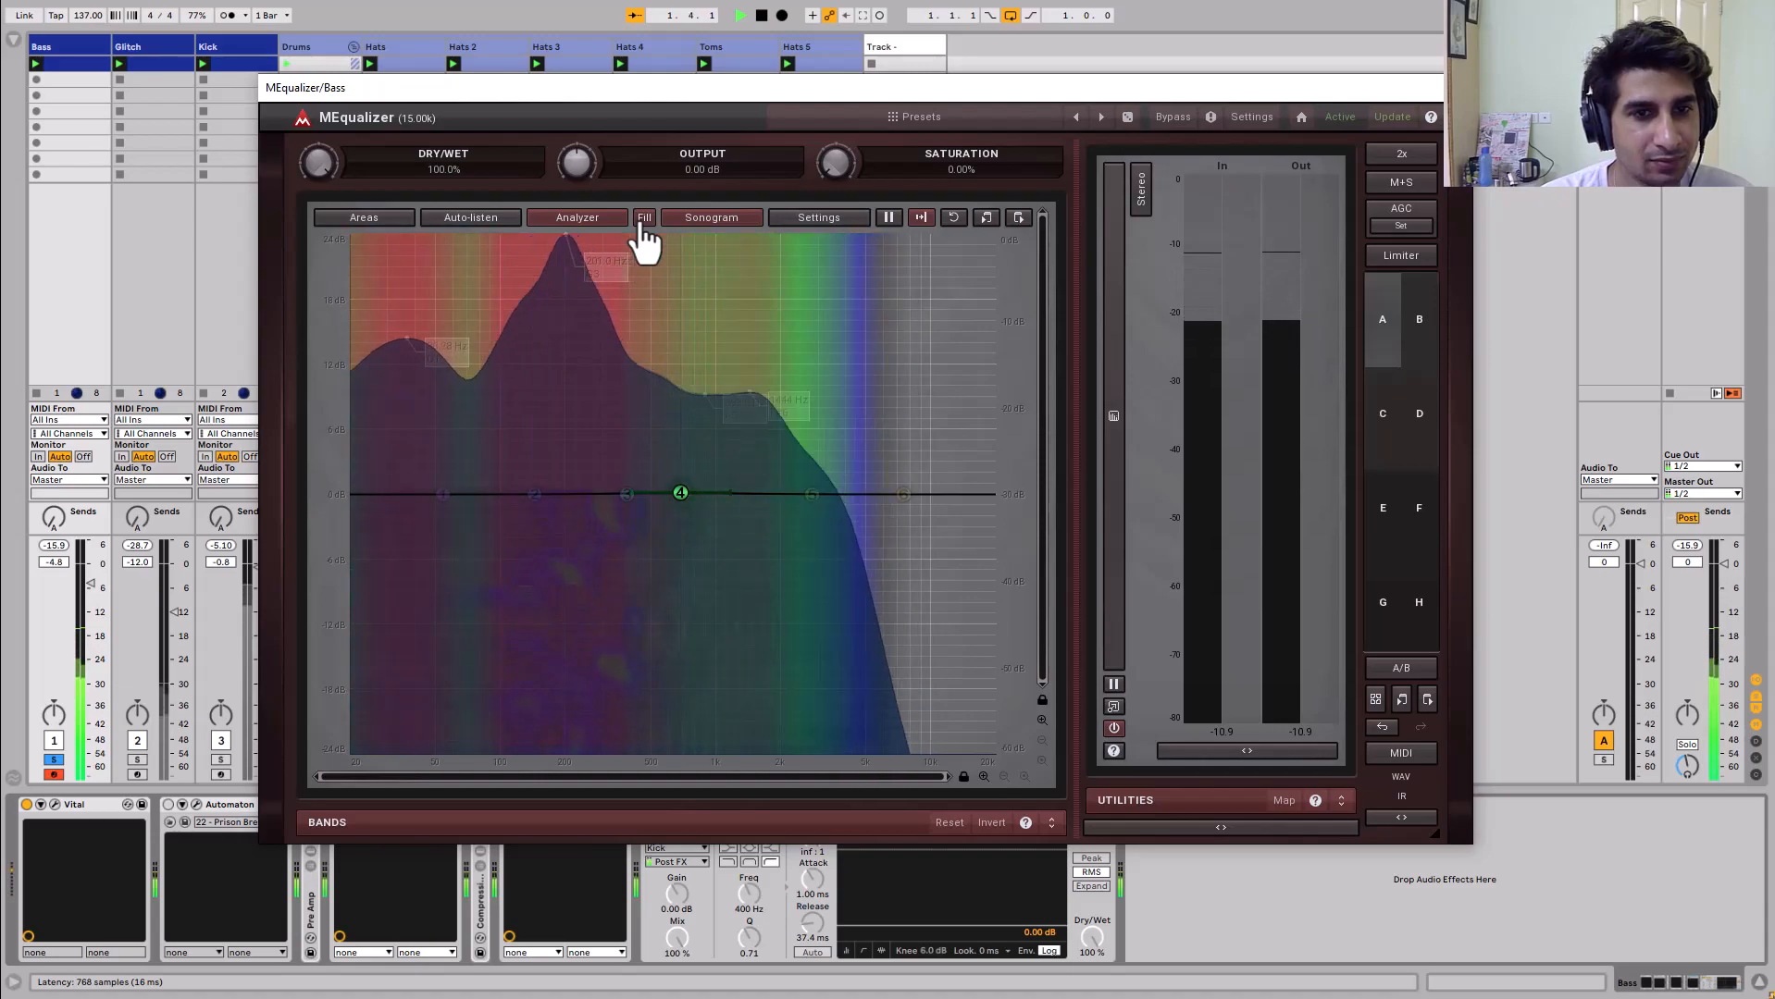
left_click(640, 222)
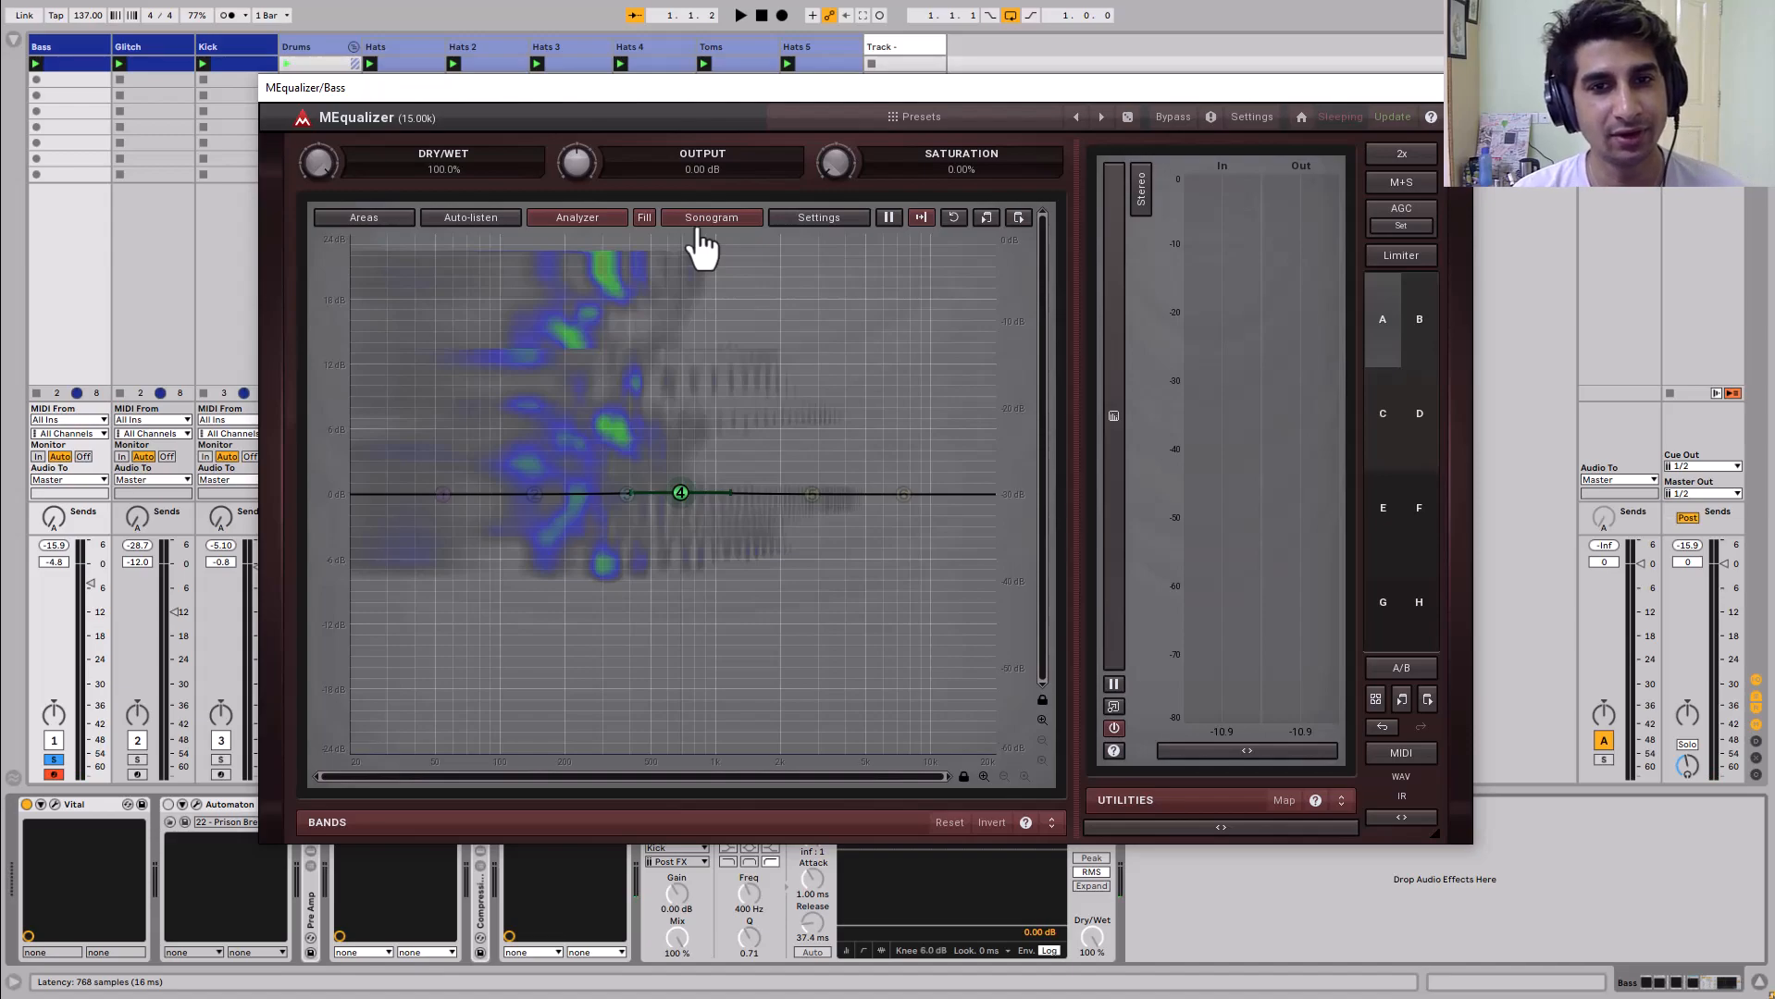
left_click(701, 242)
key("space")
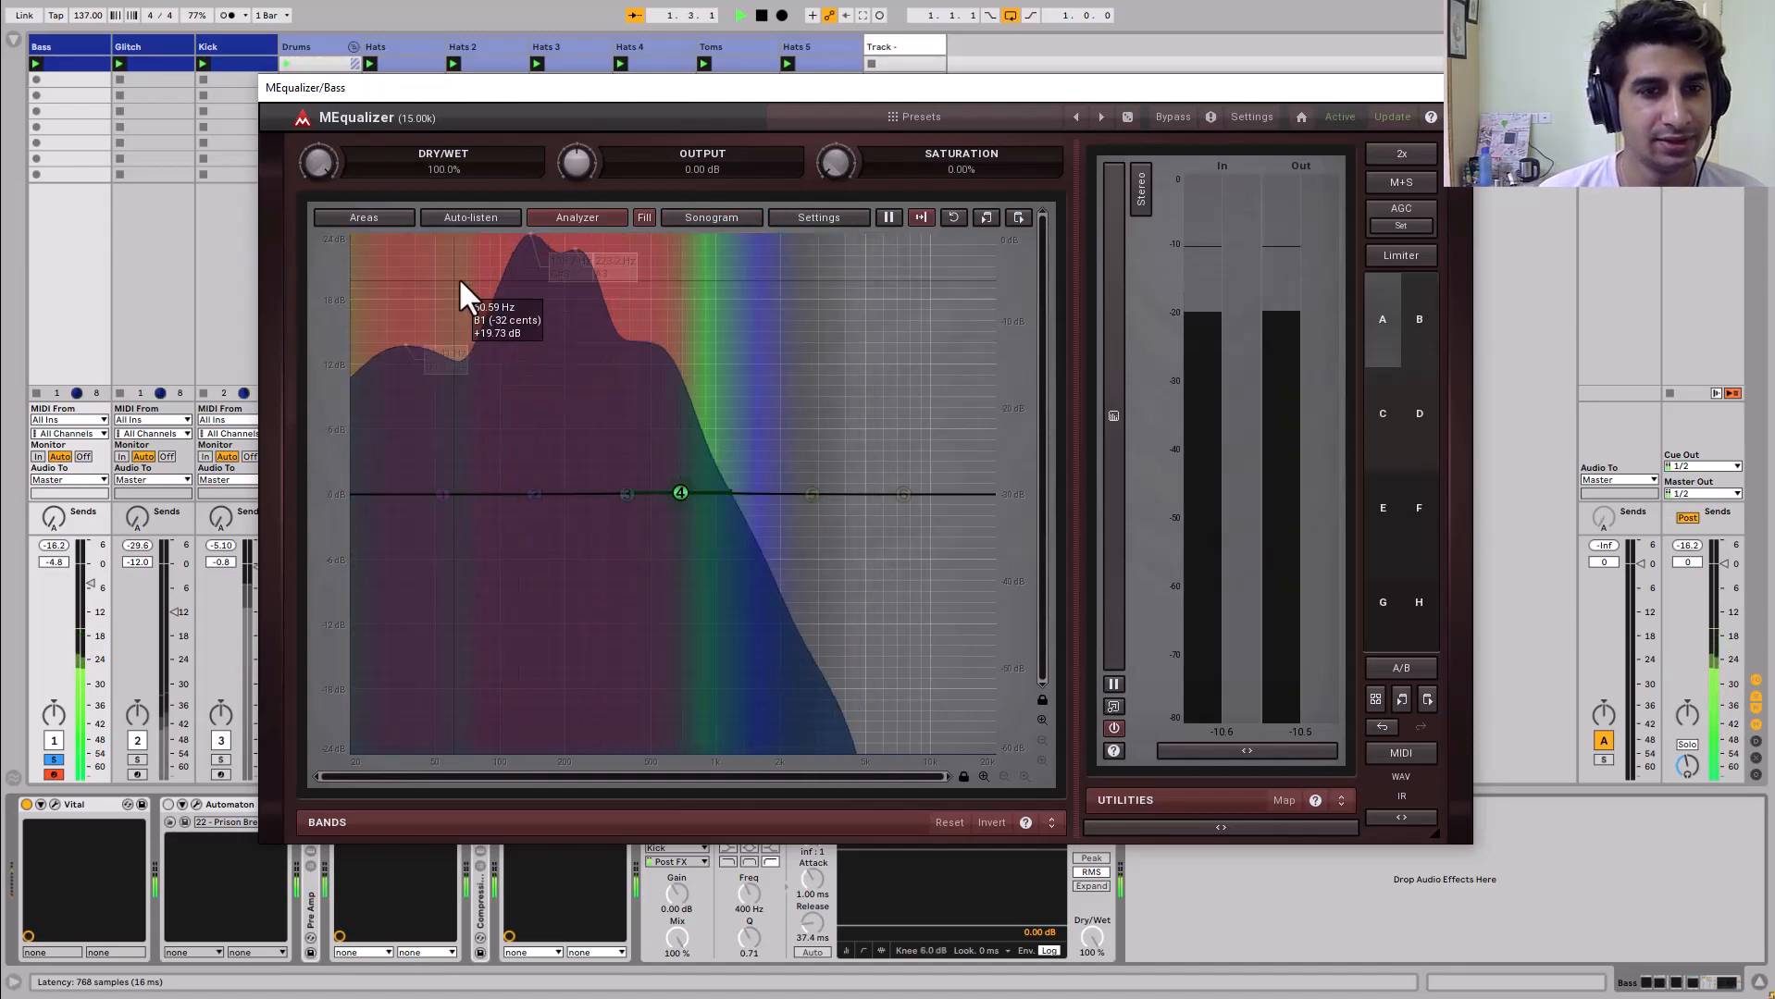
key("space")
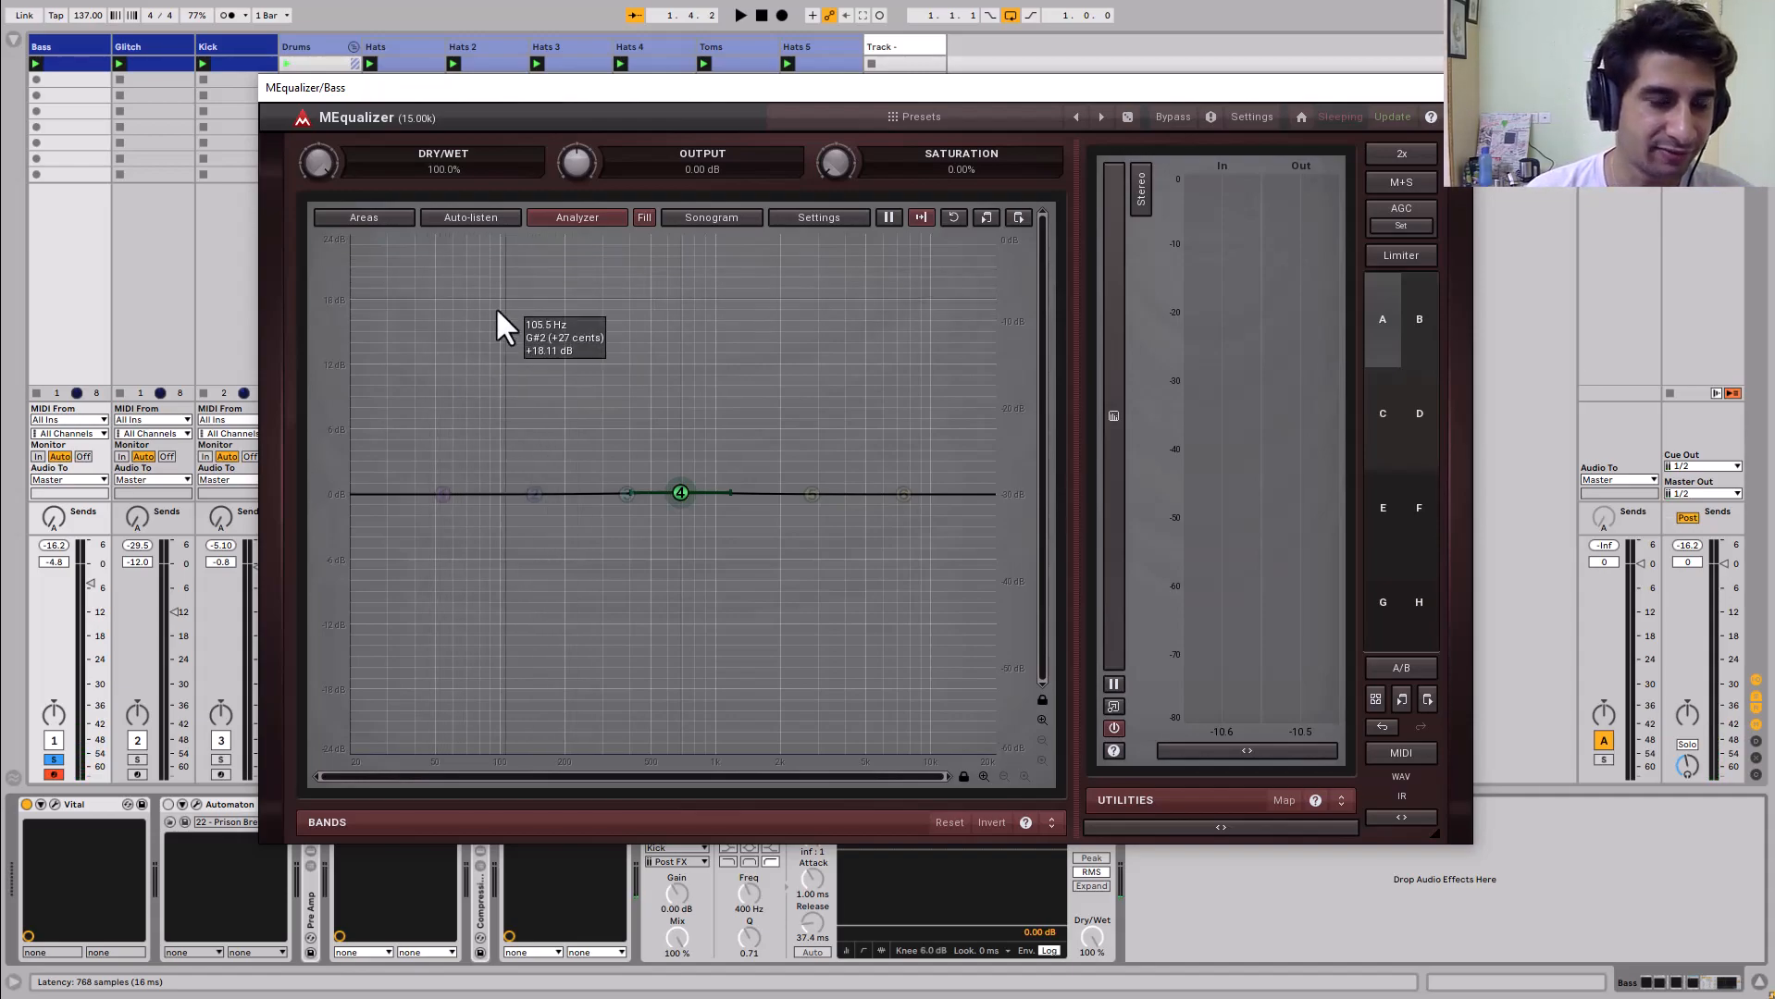
Show the Frequencies areas preset over MEqualizer's graph and play the bass to see which ranges it occupies
left_click(394, 219)
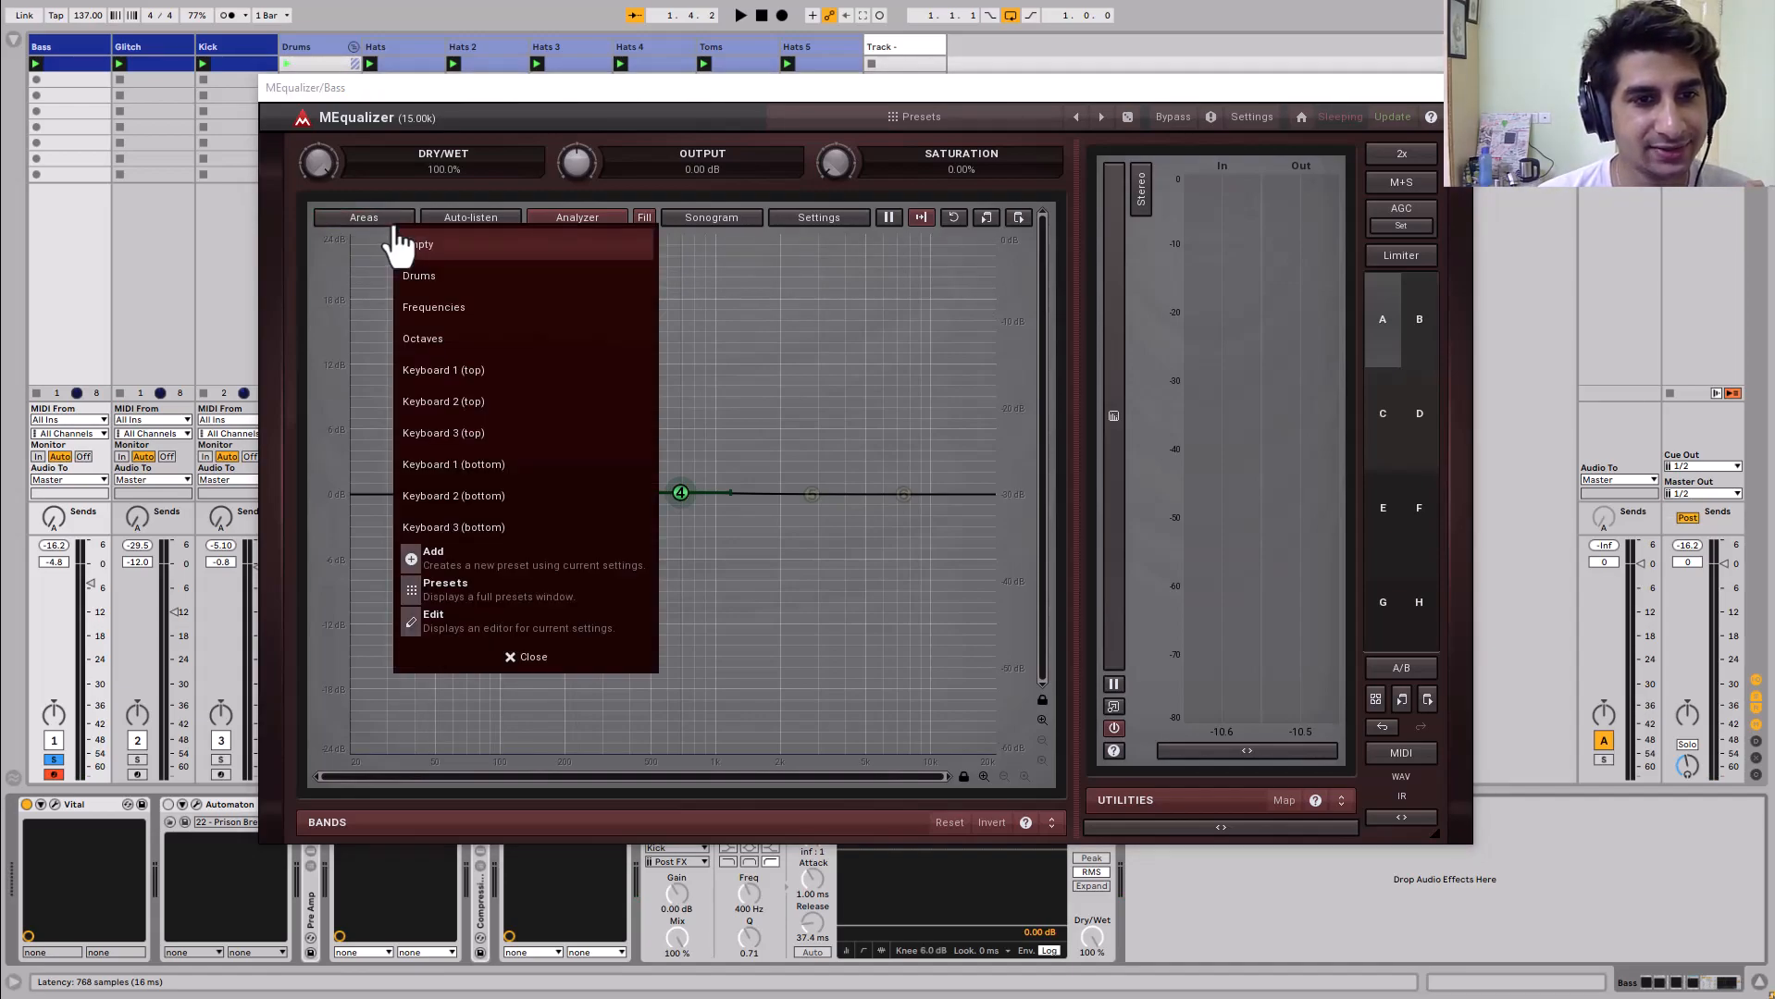
left_click(437, 313)
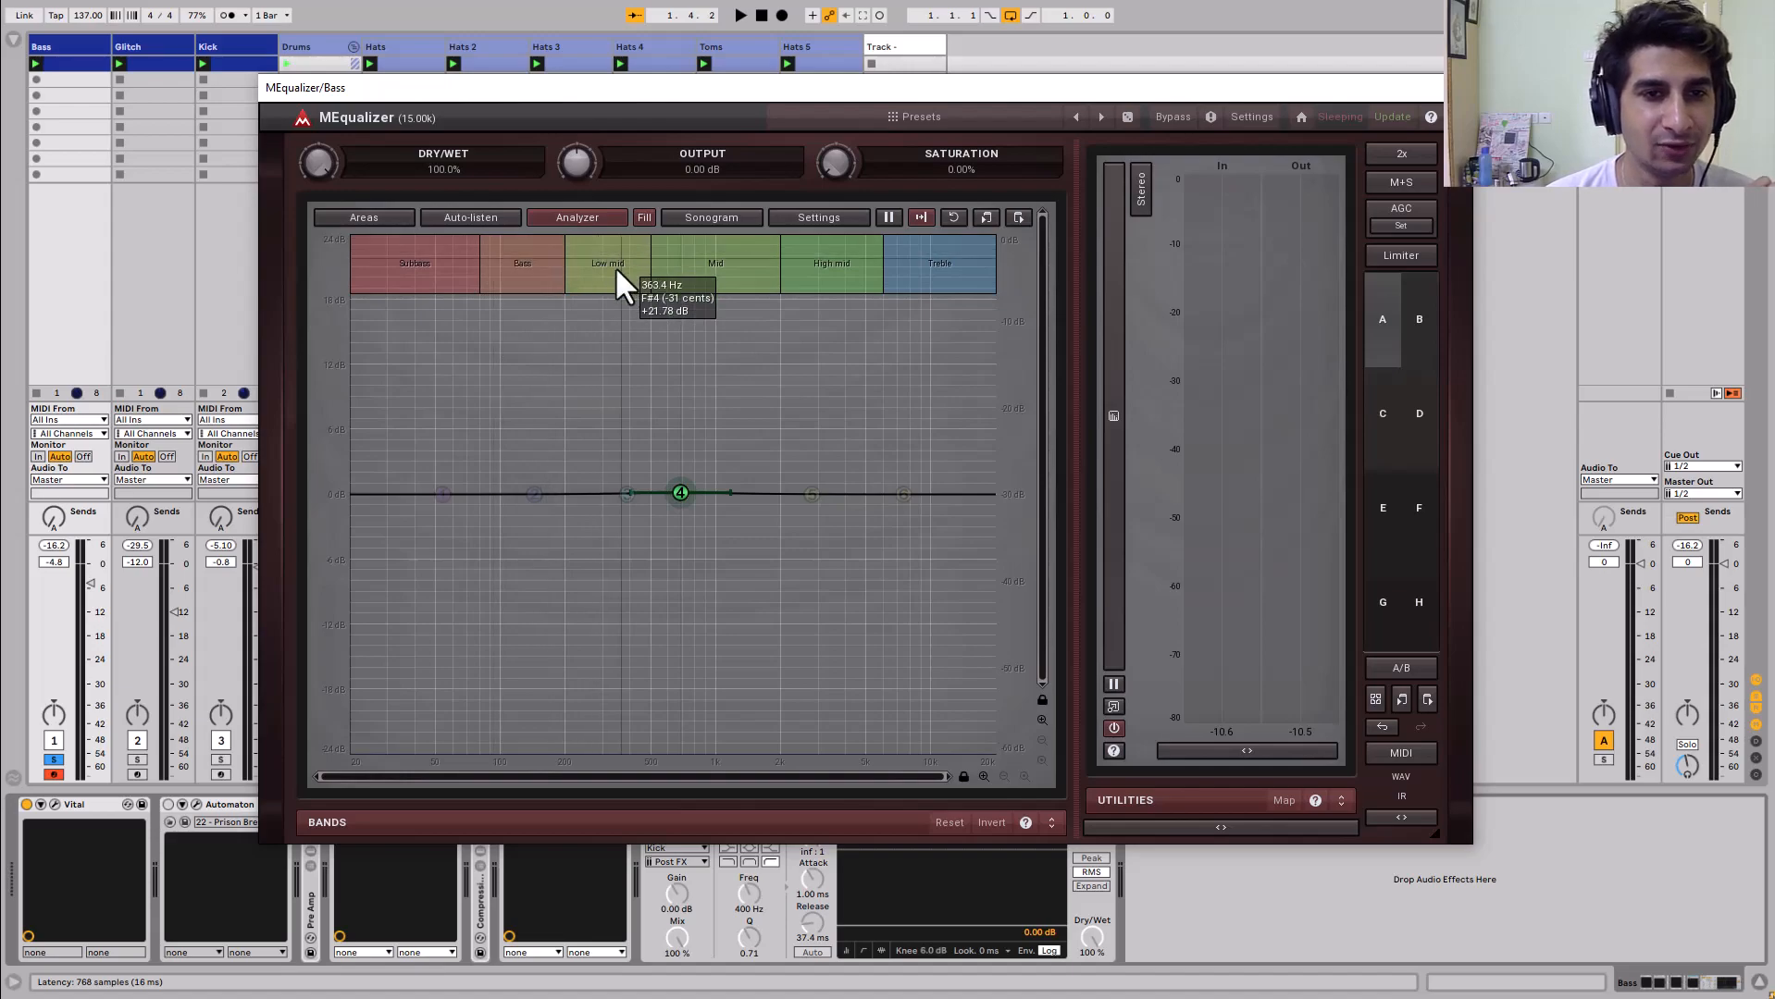
key("space")
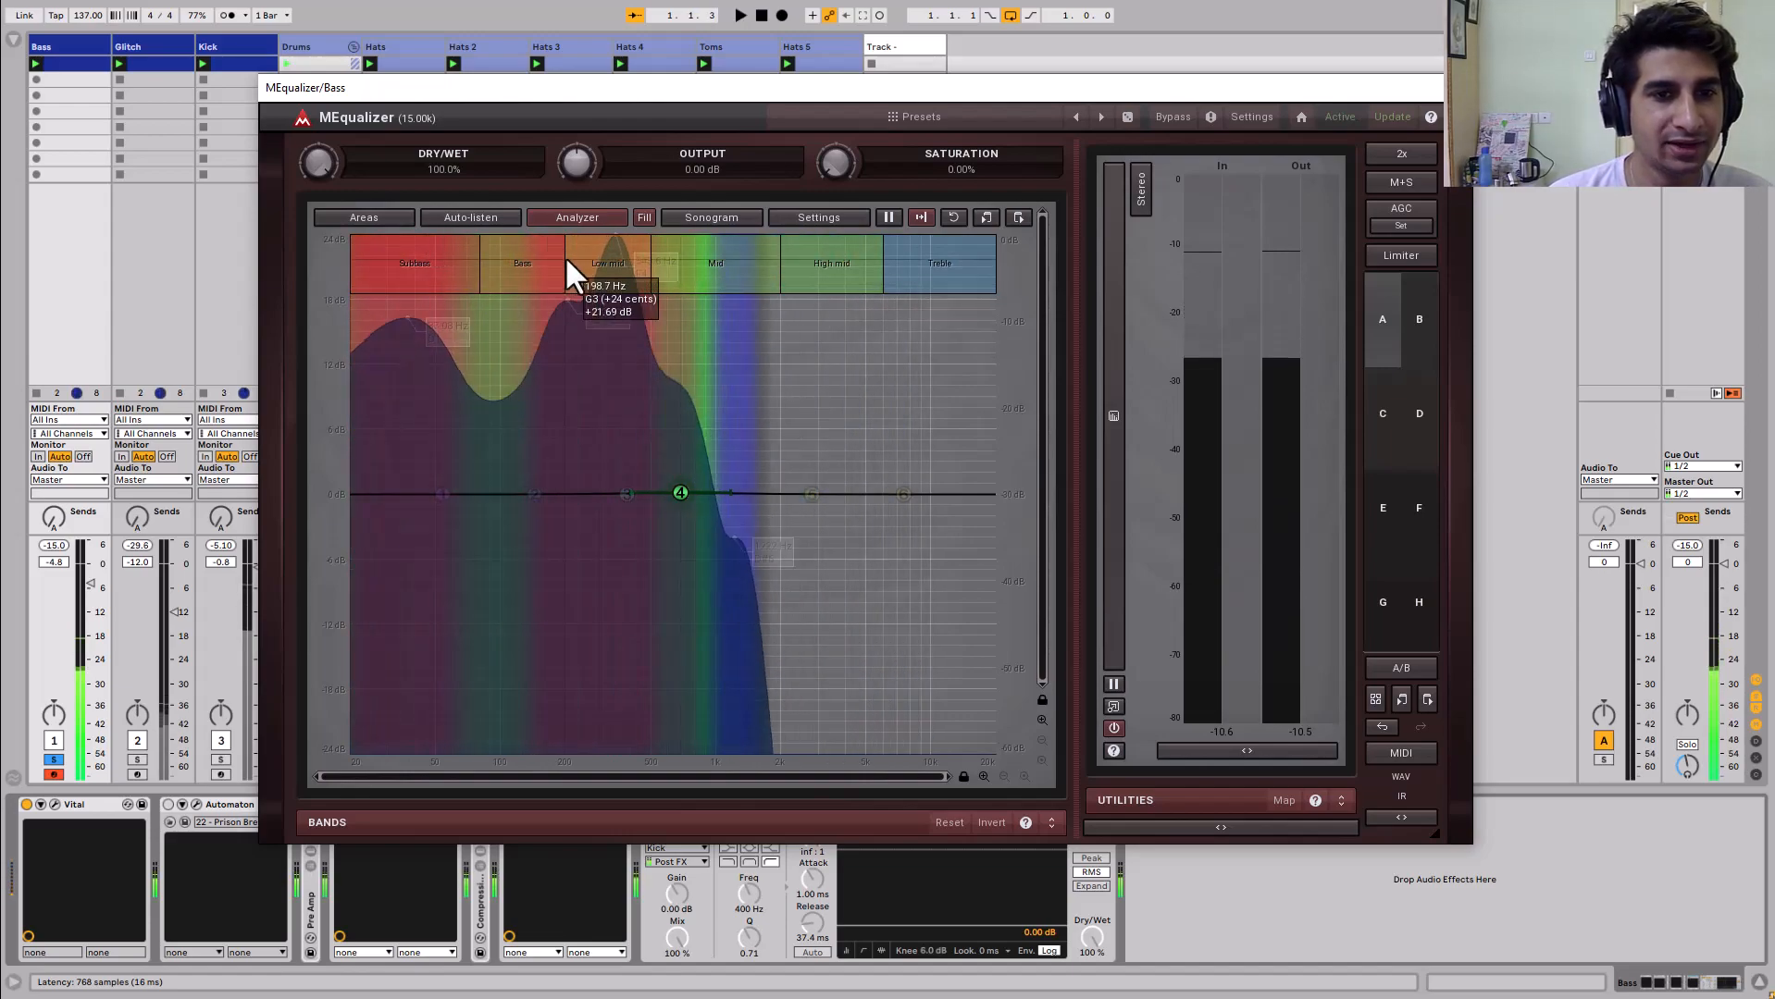
key("space")
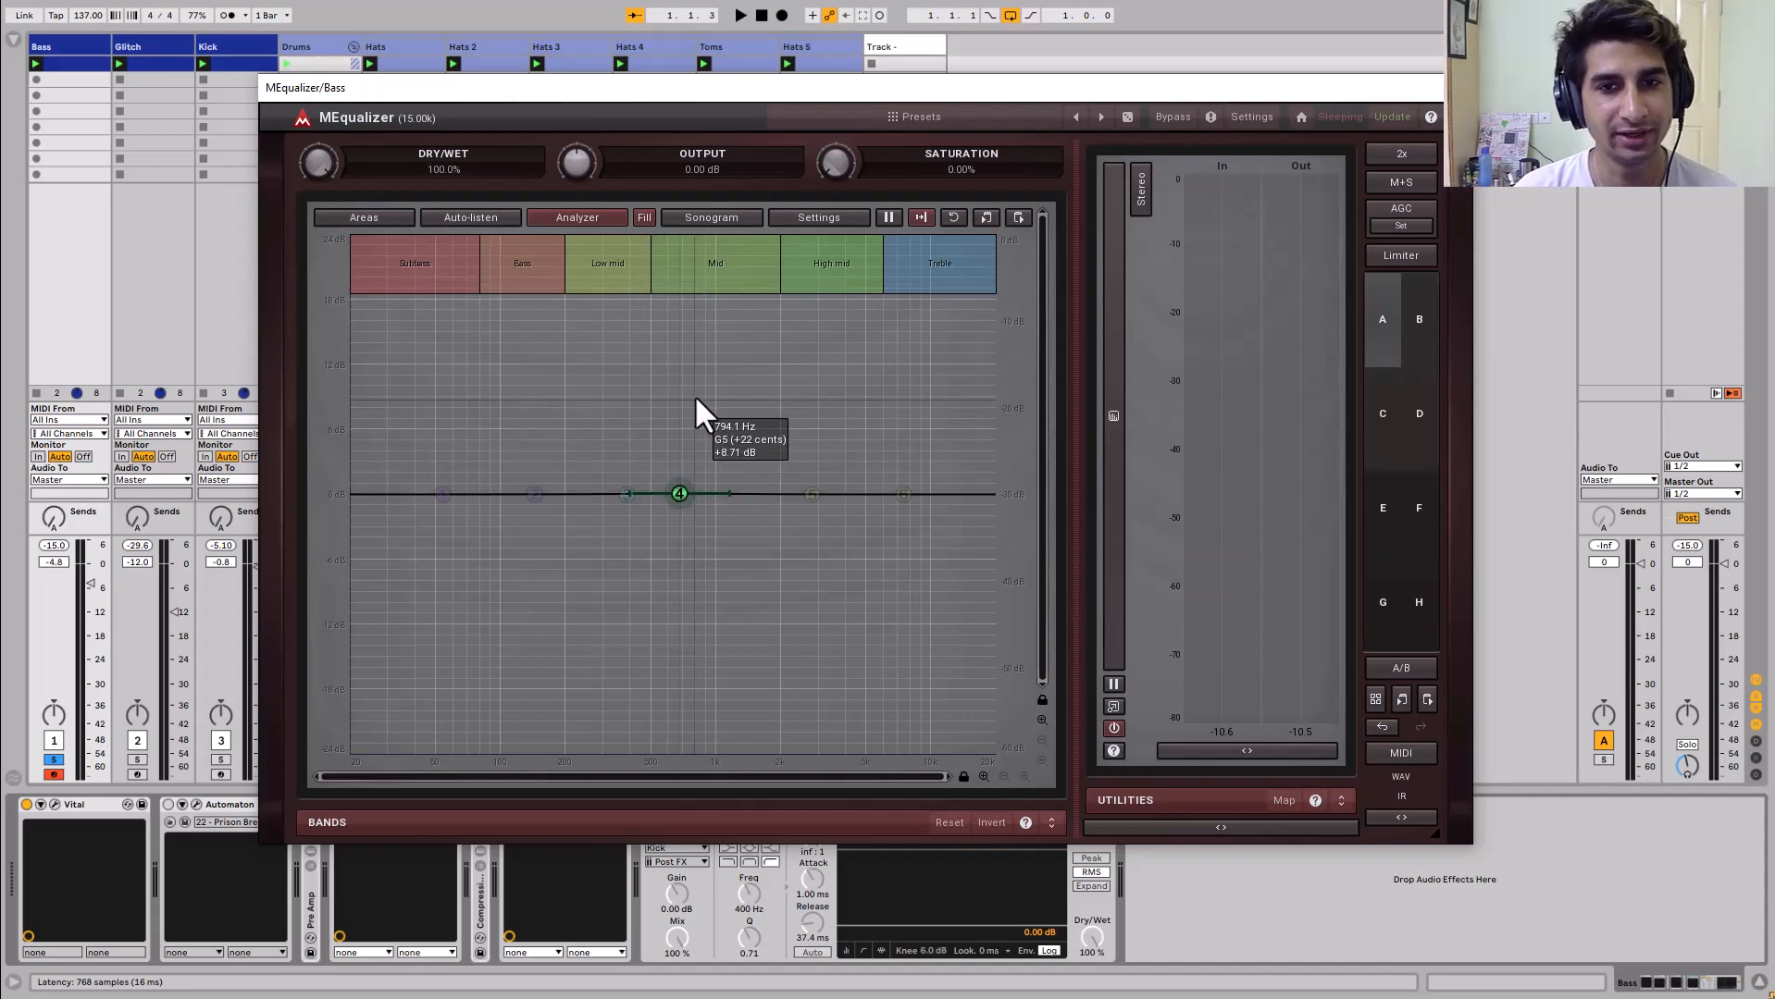
Freeze the analyzer and make a narrow band 4 cut in the mids, resume analysis with playback, and return band 4 to 0 dB
left_click(888, 219)
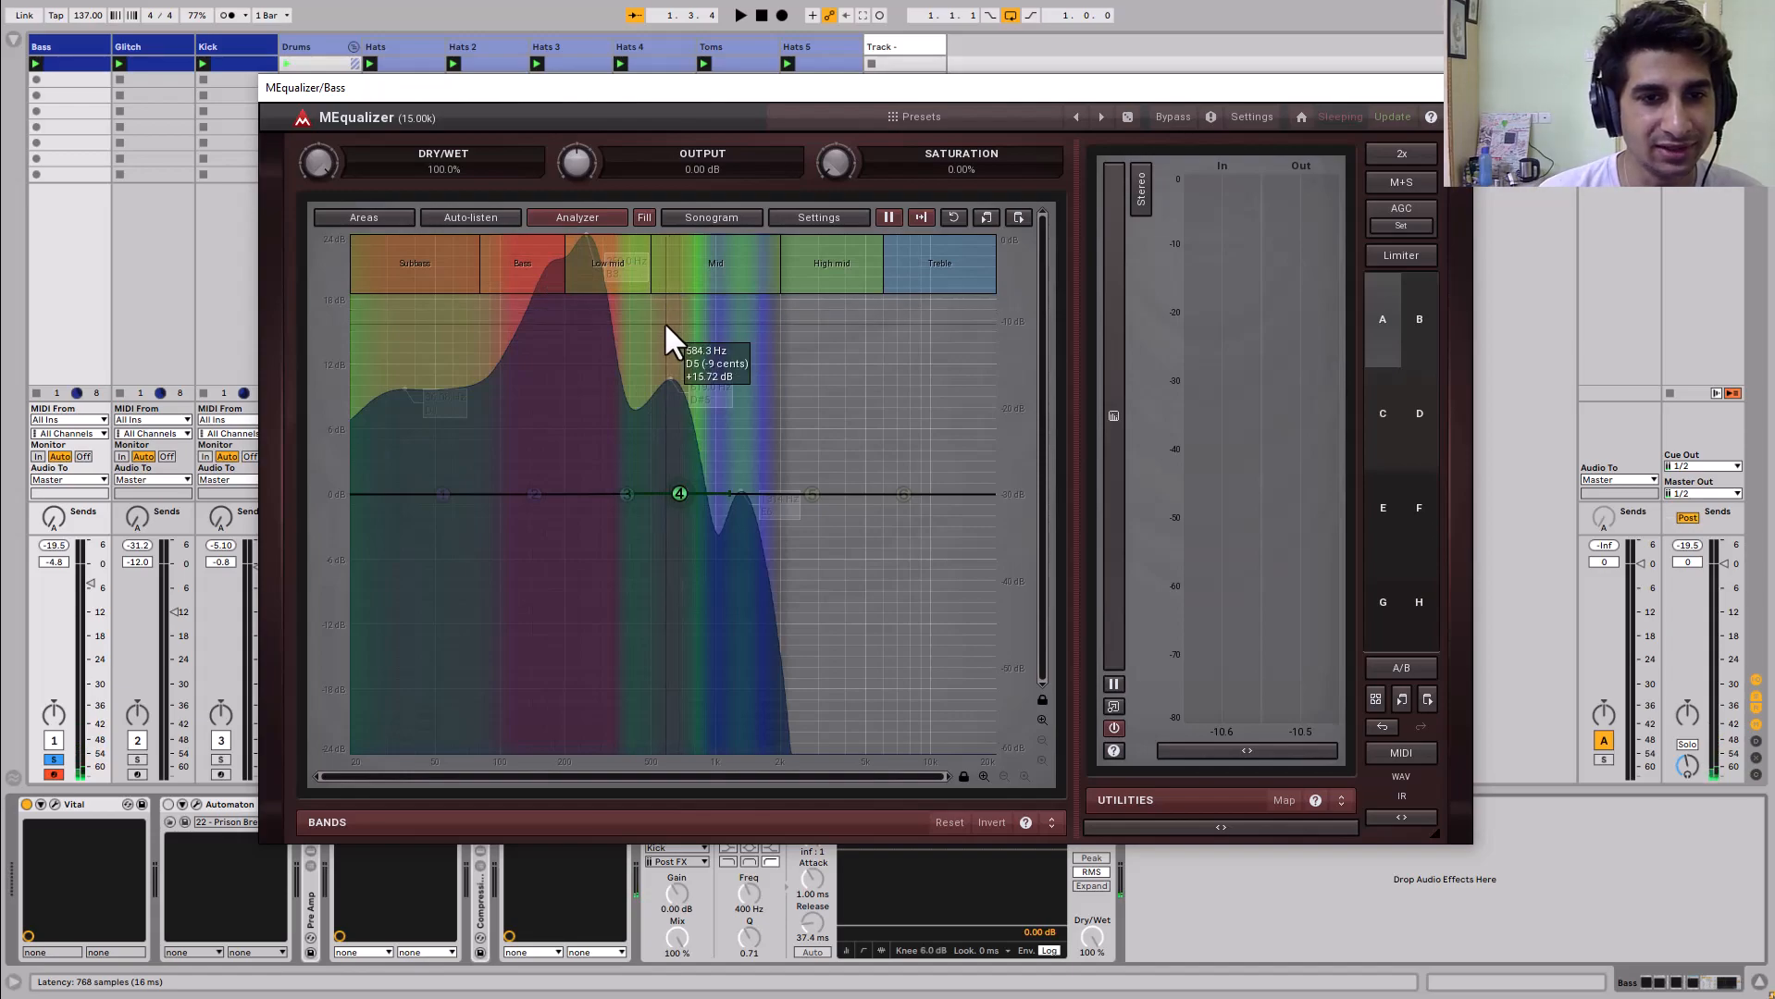
left_click_drag(680, 494, 675, 572)
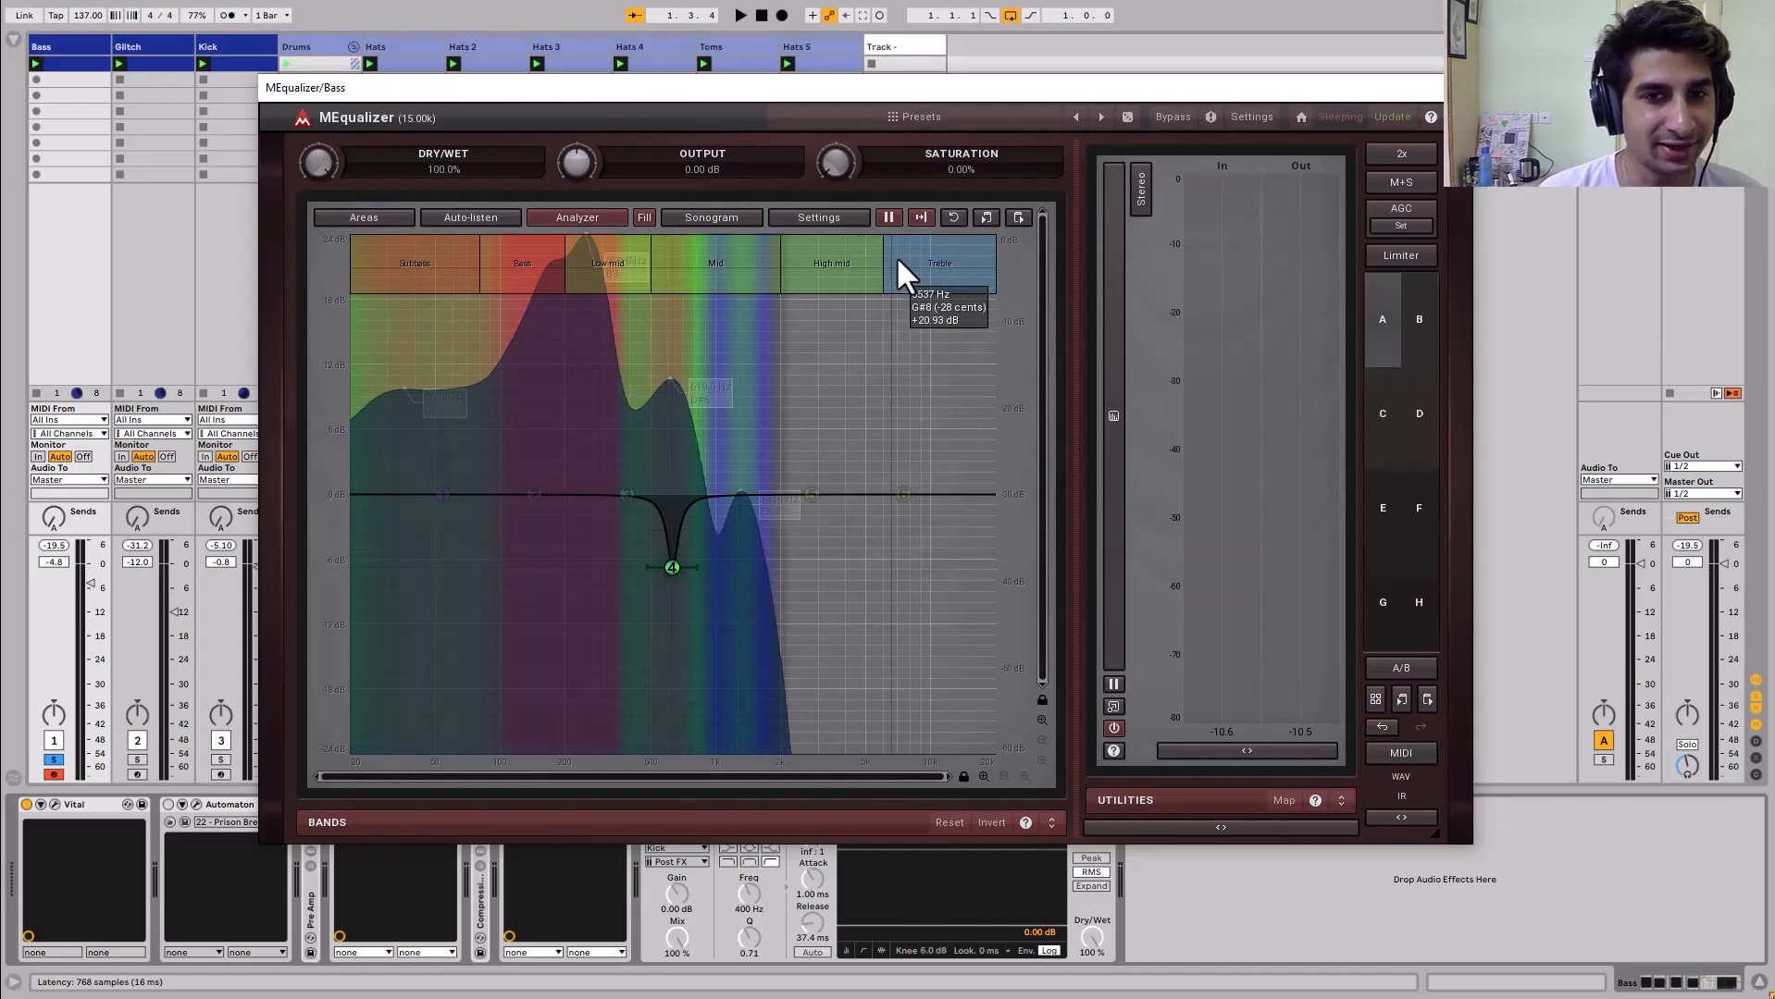
key("space")
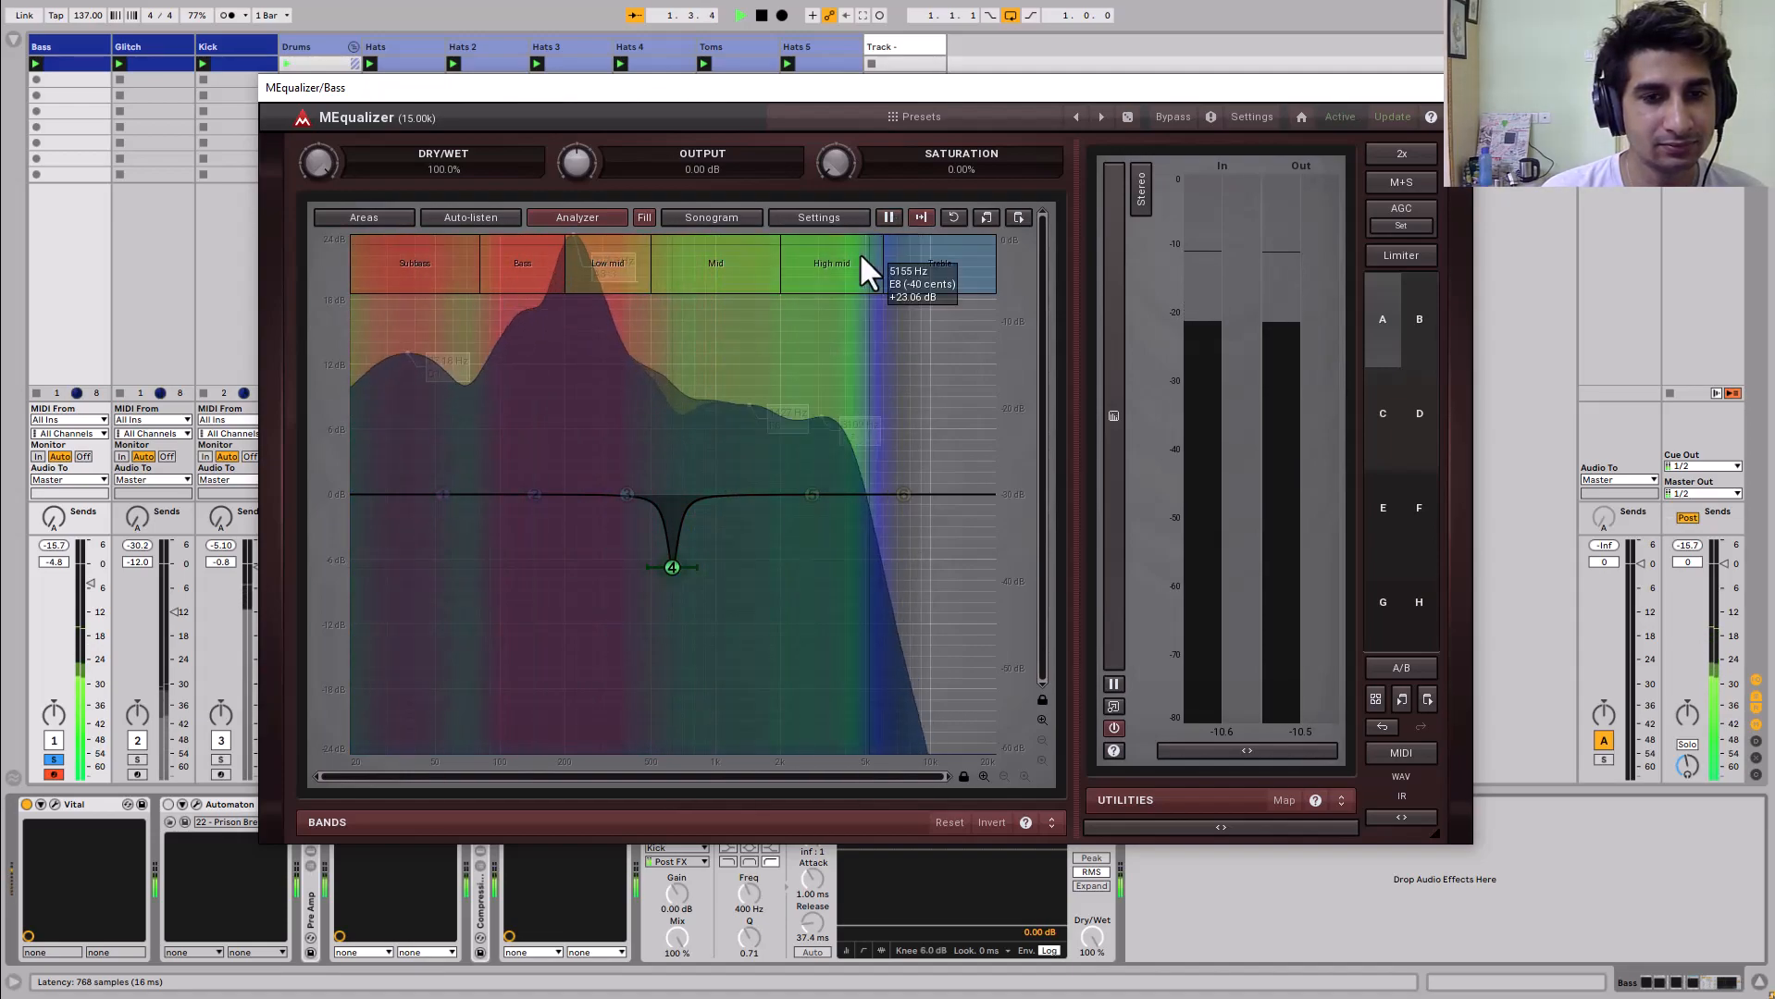
left_click_drag(673, 565, 677, 494)
Try MEqualizer's Output at +4.42 dB on the bass, stop playback, and reset the Output to 0.00 dB
key("space")
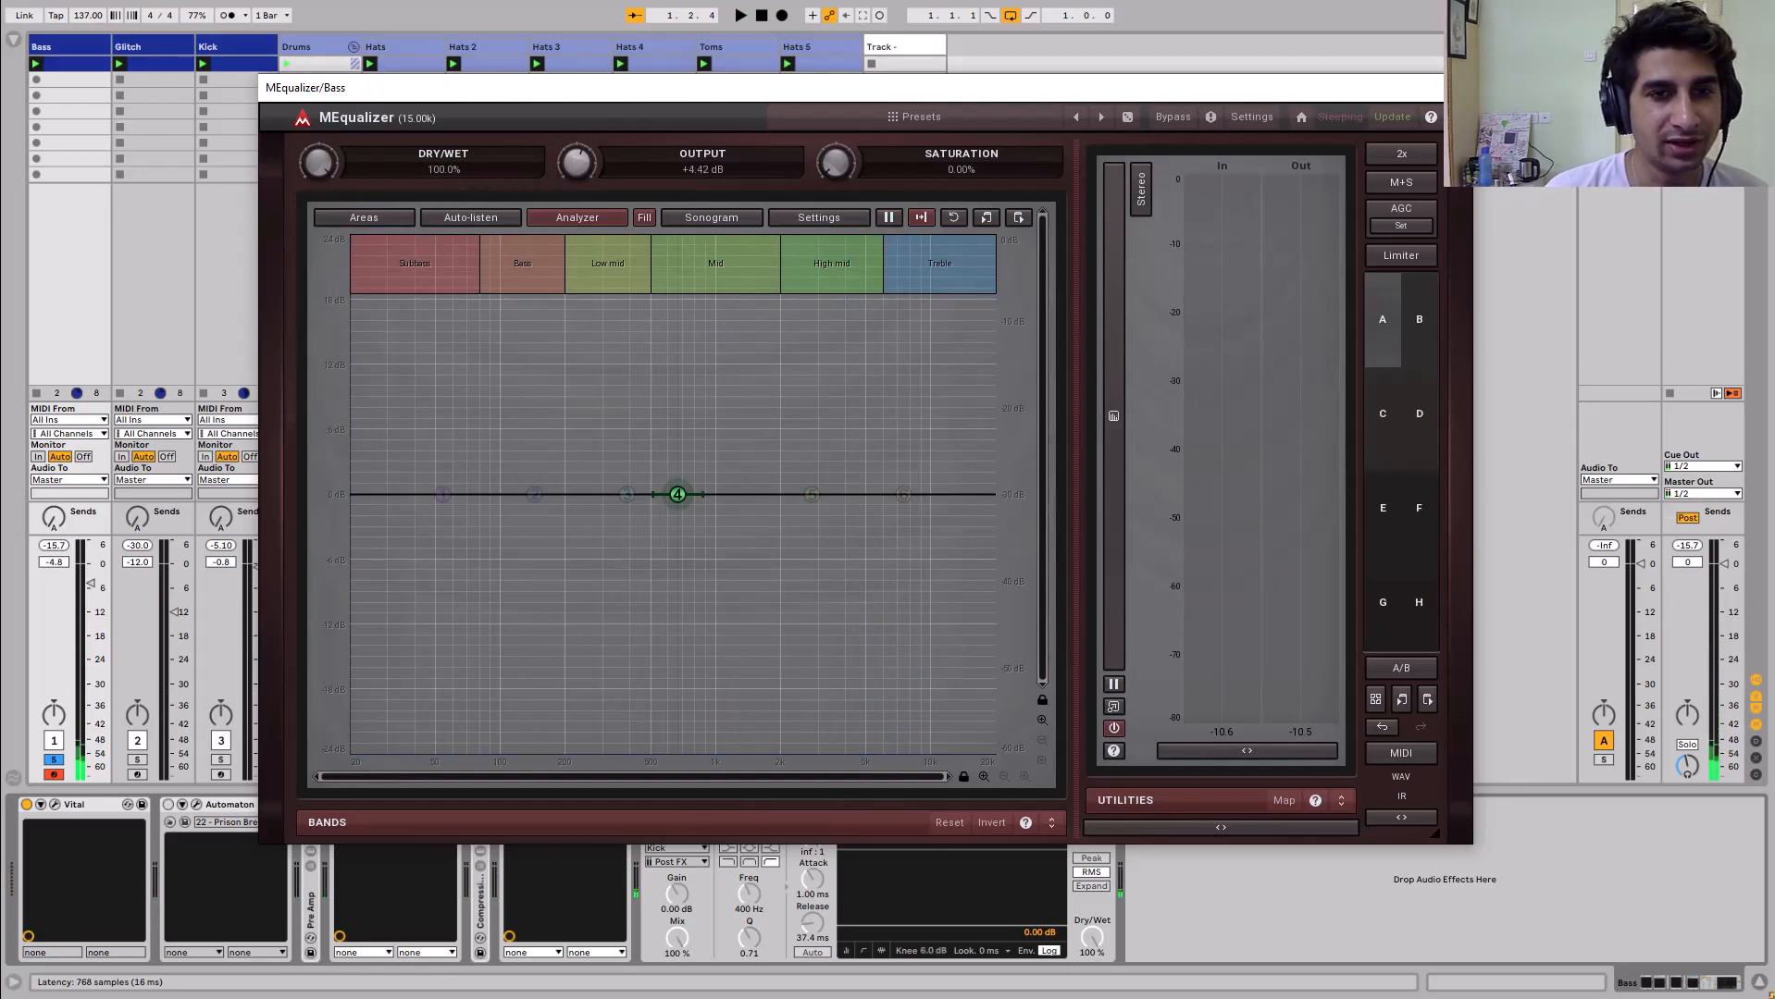
right_click(573, 160)
left_click(615, 174)
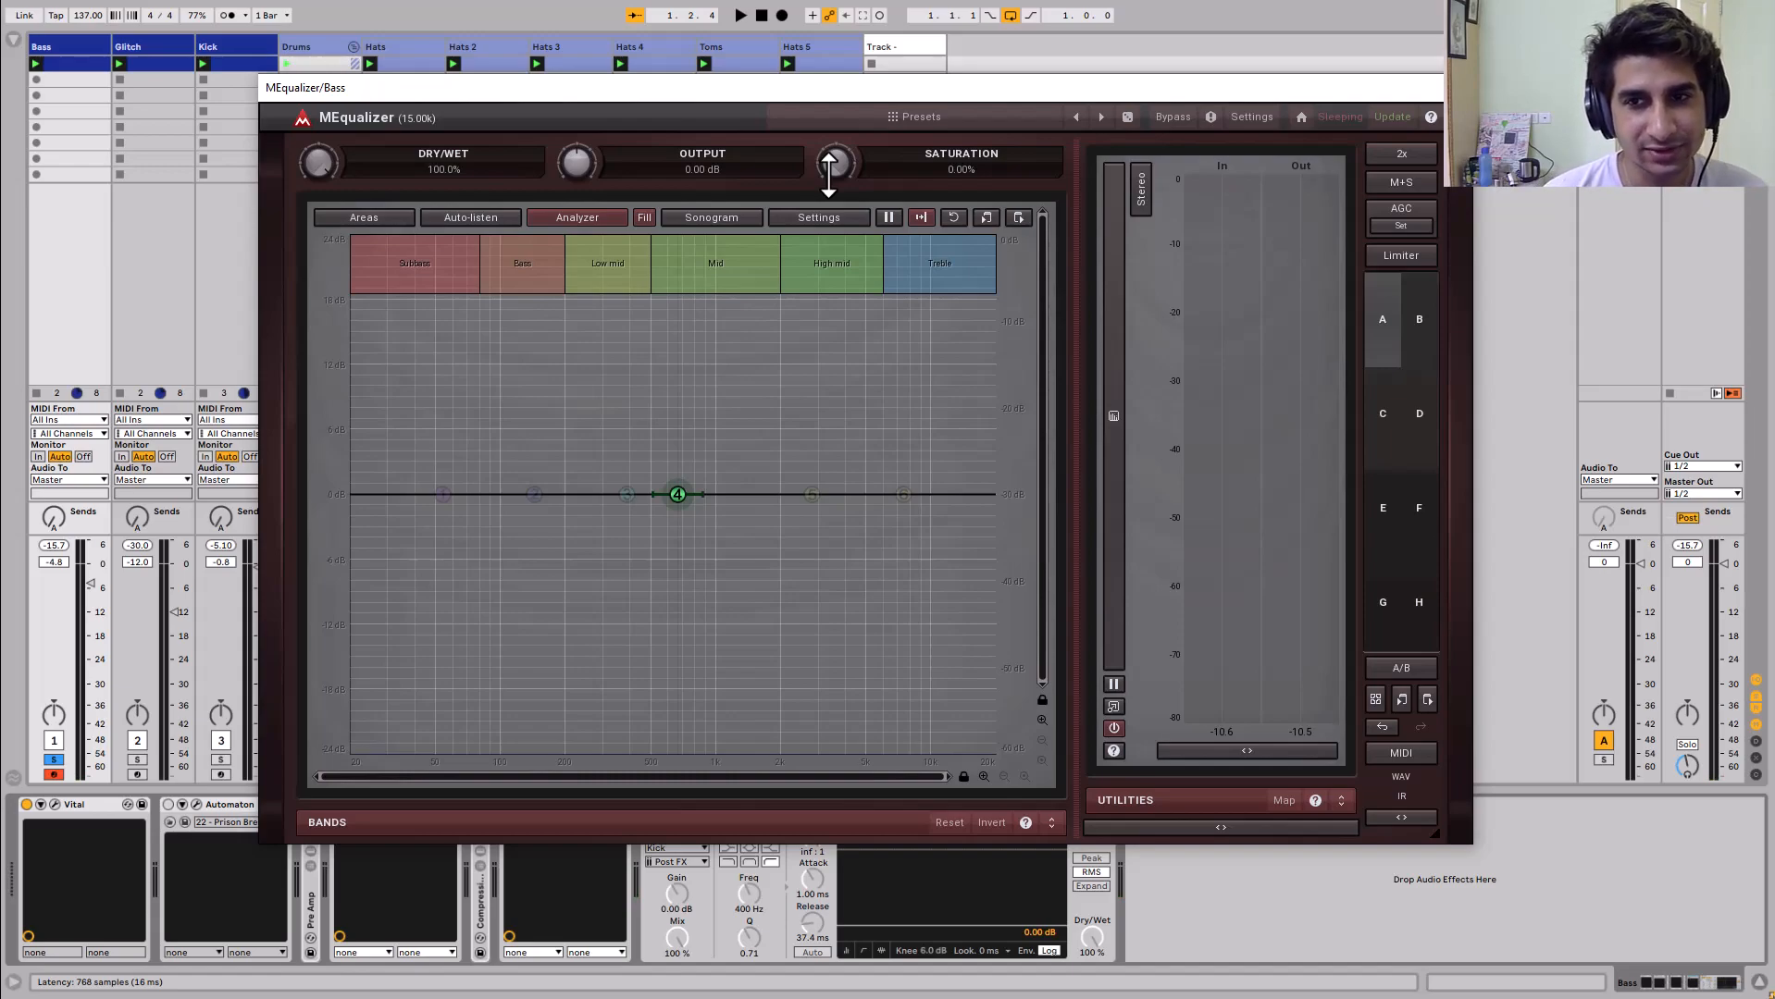
Play the bass while turning MEqualizer's Saturation up and back down to 0.00%, and stop playback
key("space")
left_click_drag(828, 175, 835, 222)
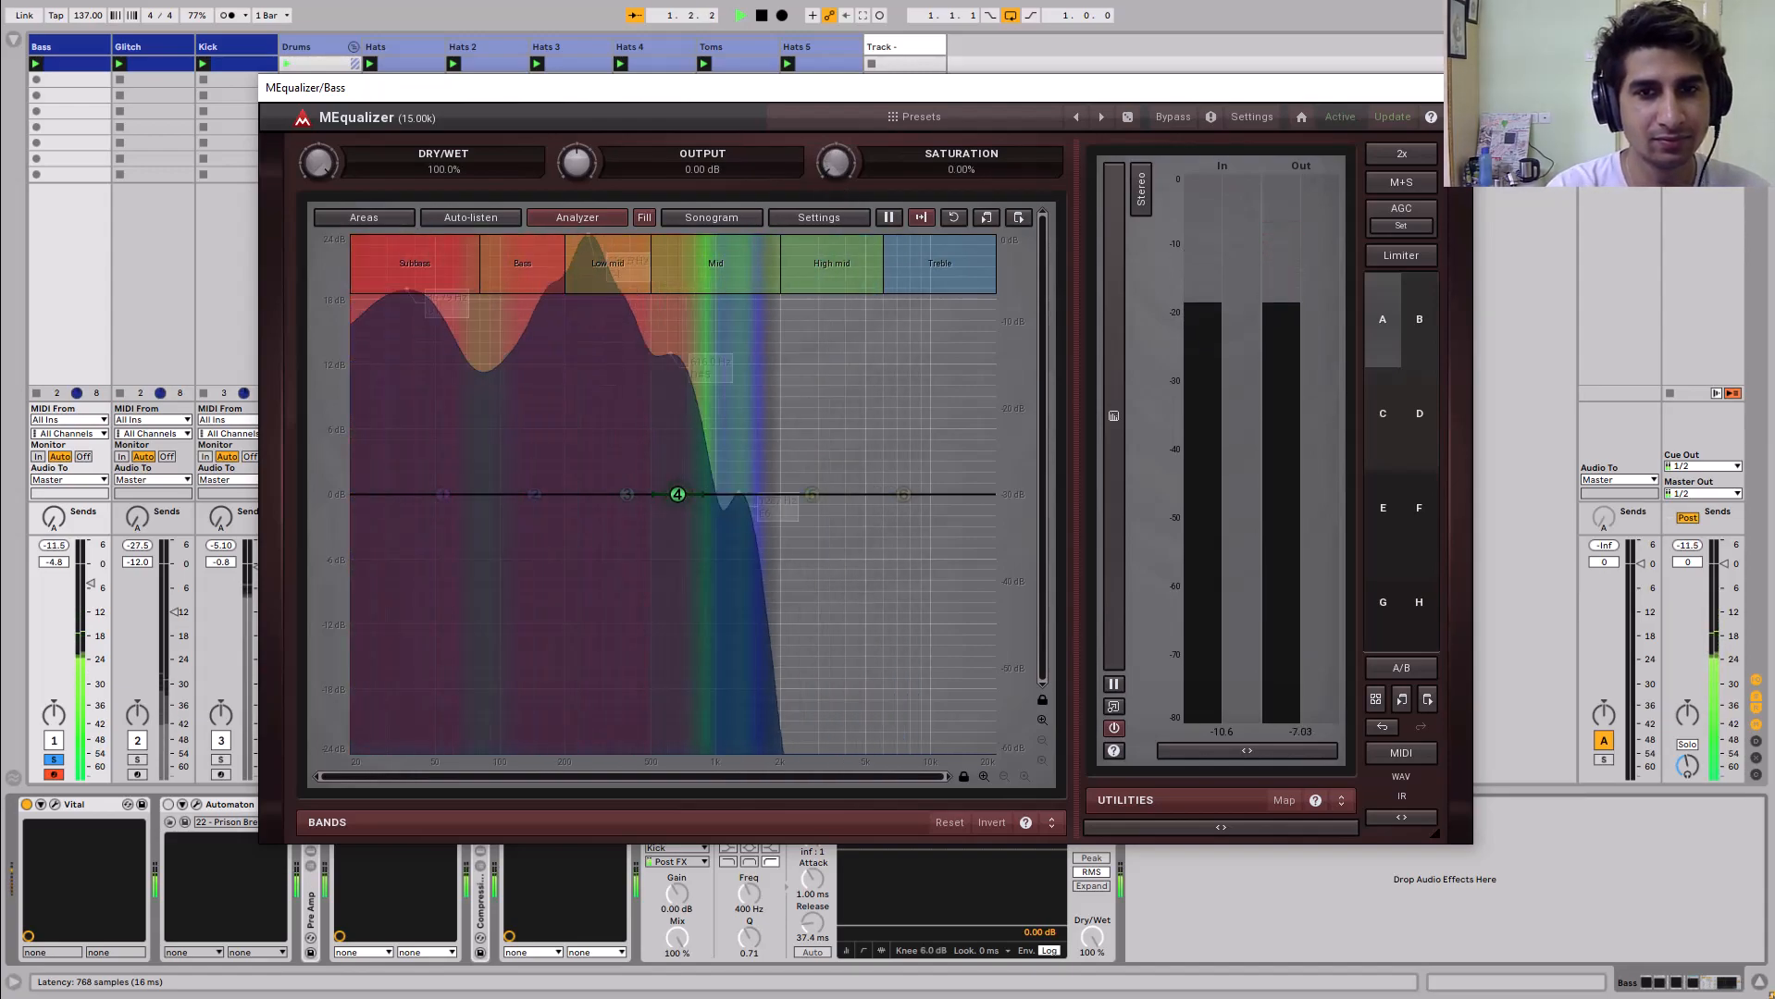
left_click_drag(834, 163, 834, 101)
left_click_drag(835, 163, 824, 181)
key("space")
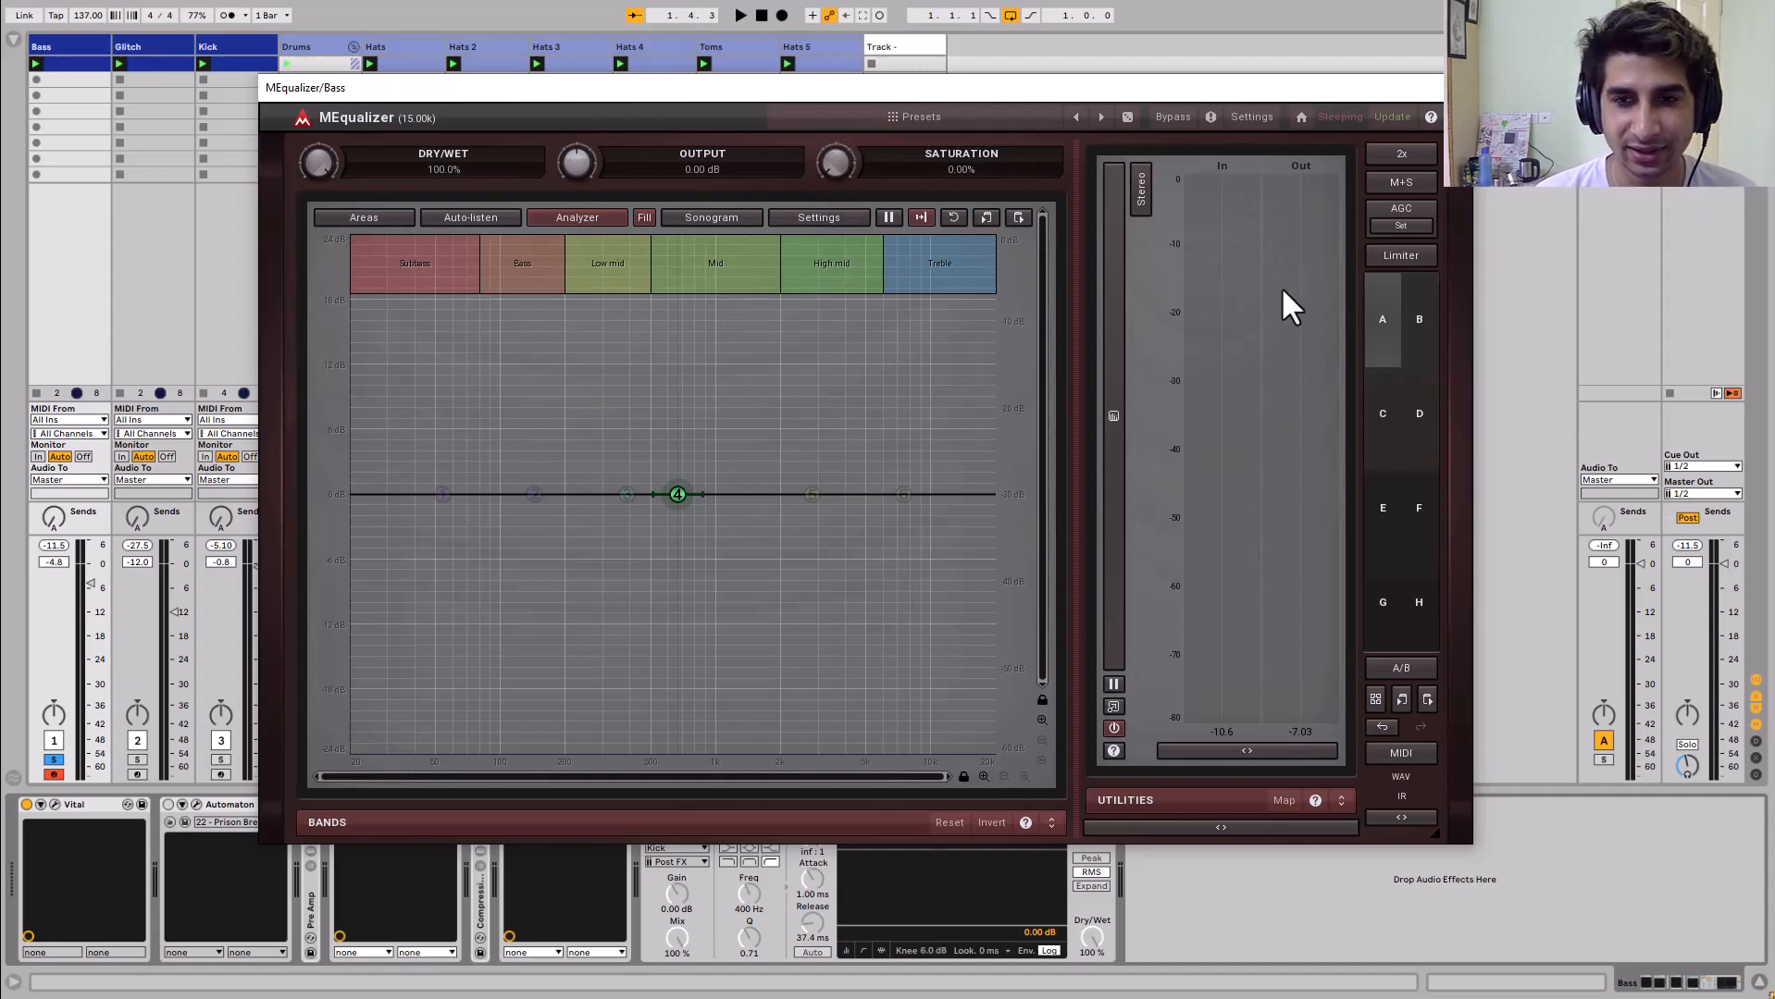
Play the bass while raising MEqualizer's Output to +1.73 dB, stop playback, and restore the Output to 0.00 dB
key("space")
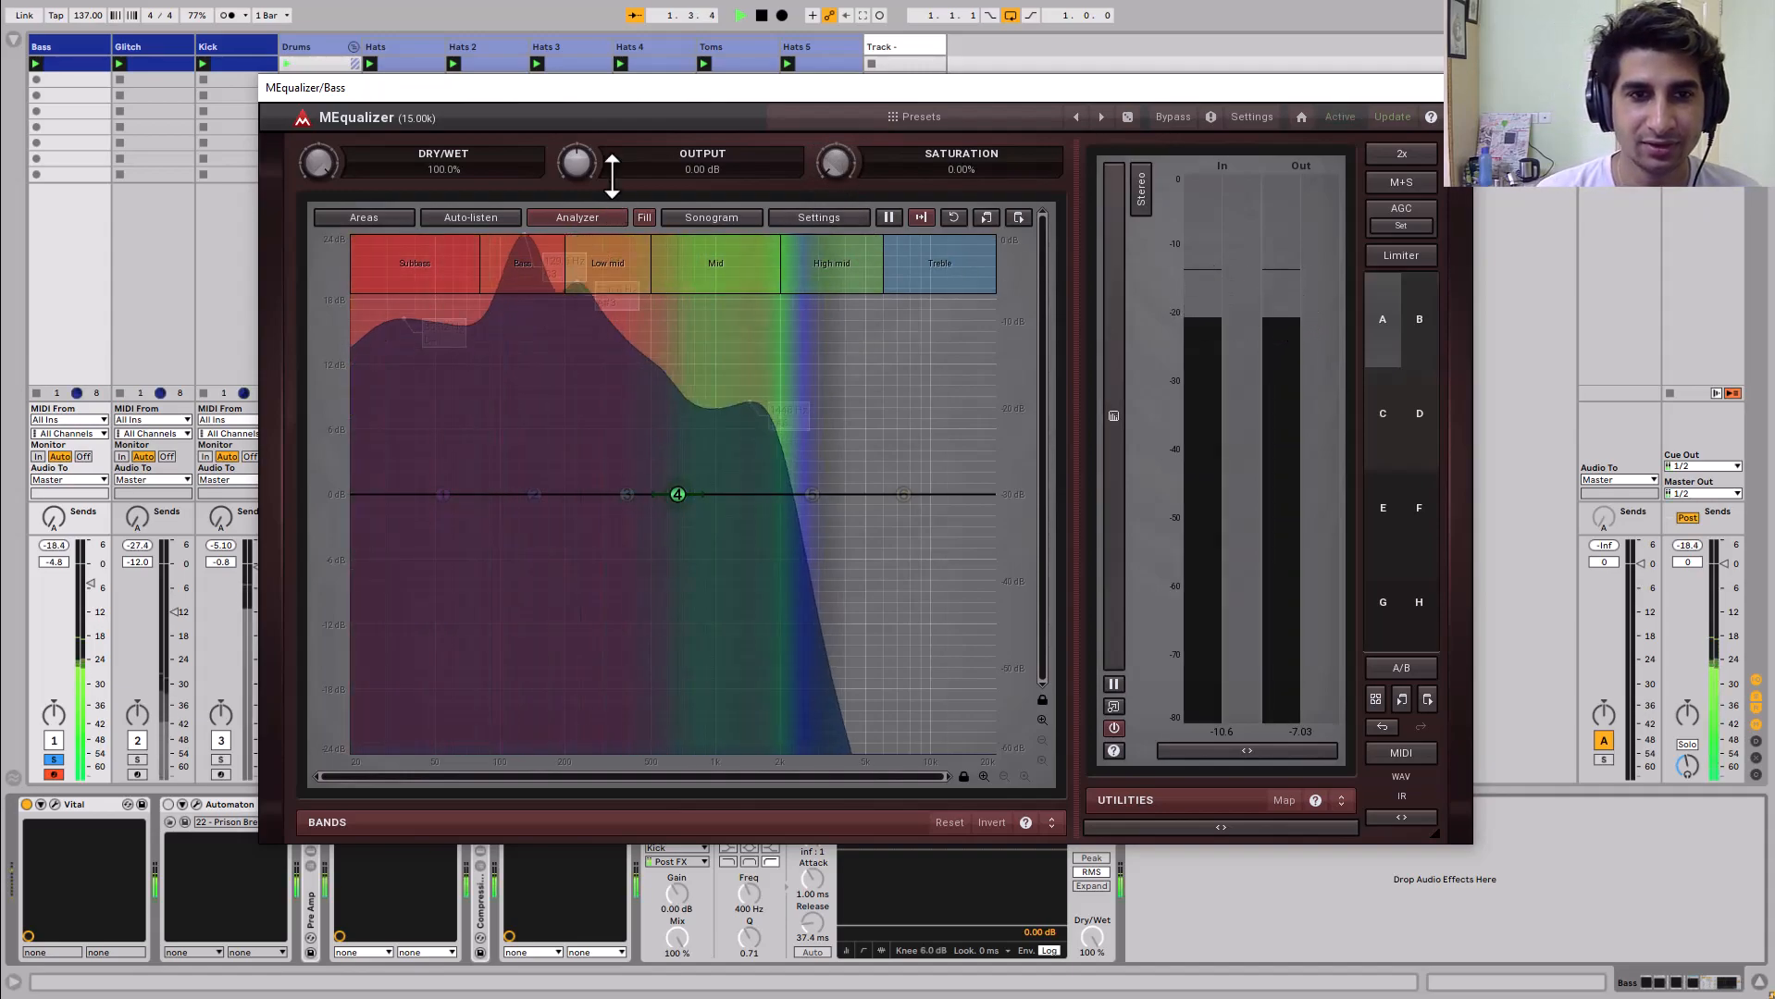
left_click_drag(614, 186, 614, 166)
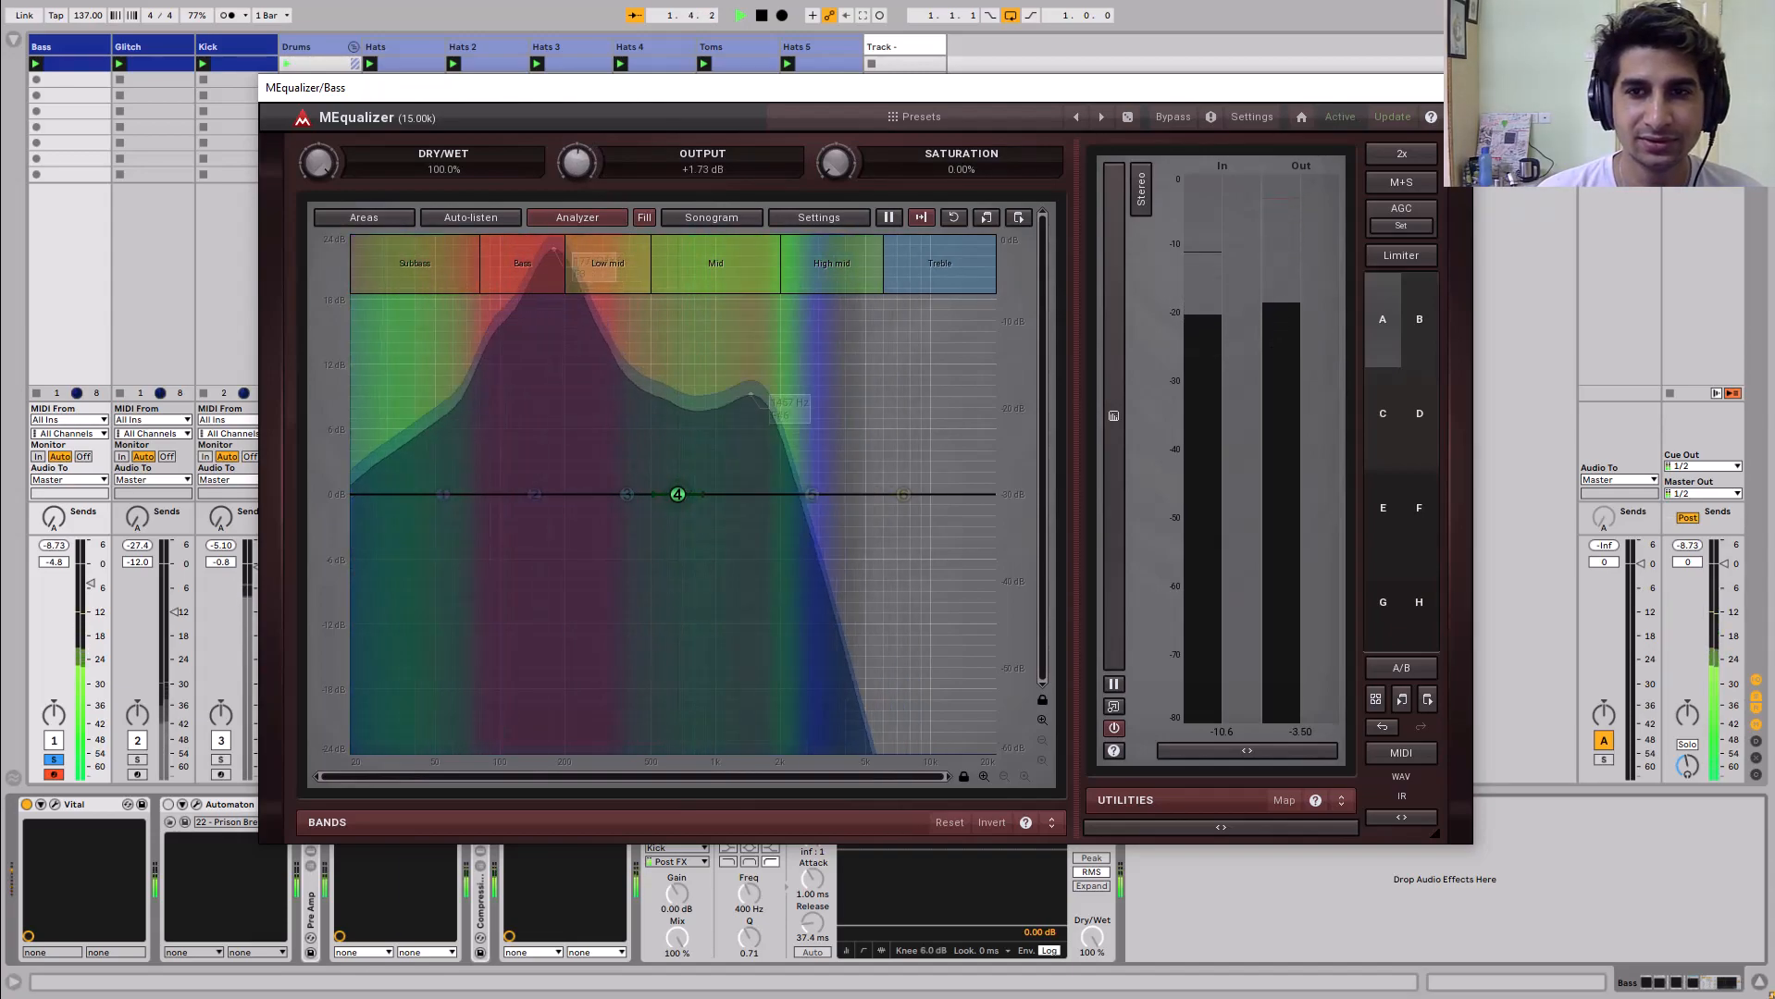
key("space")
right_click(578, 162)
left_click(616, 183)
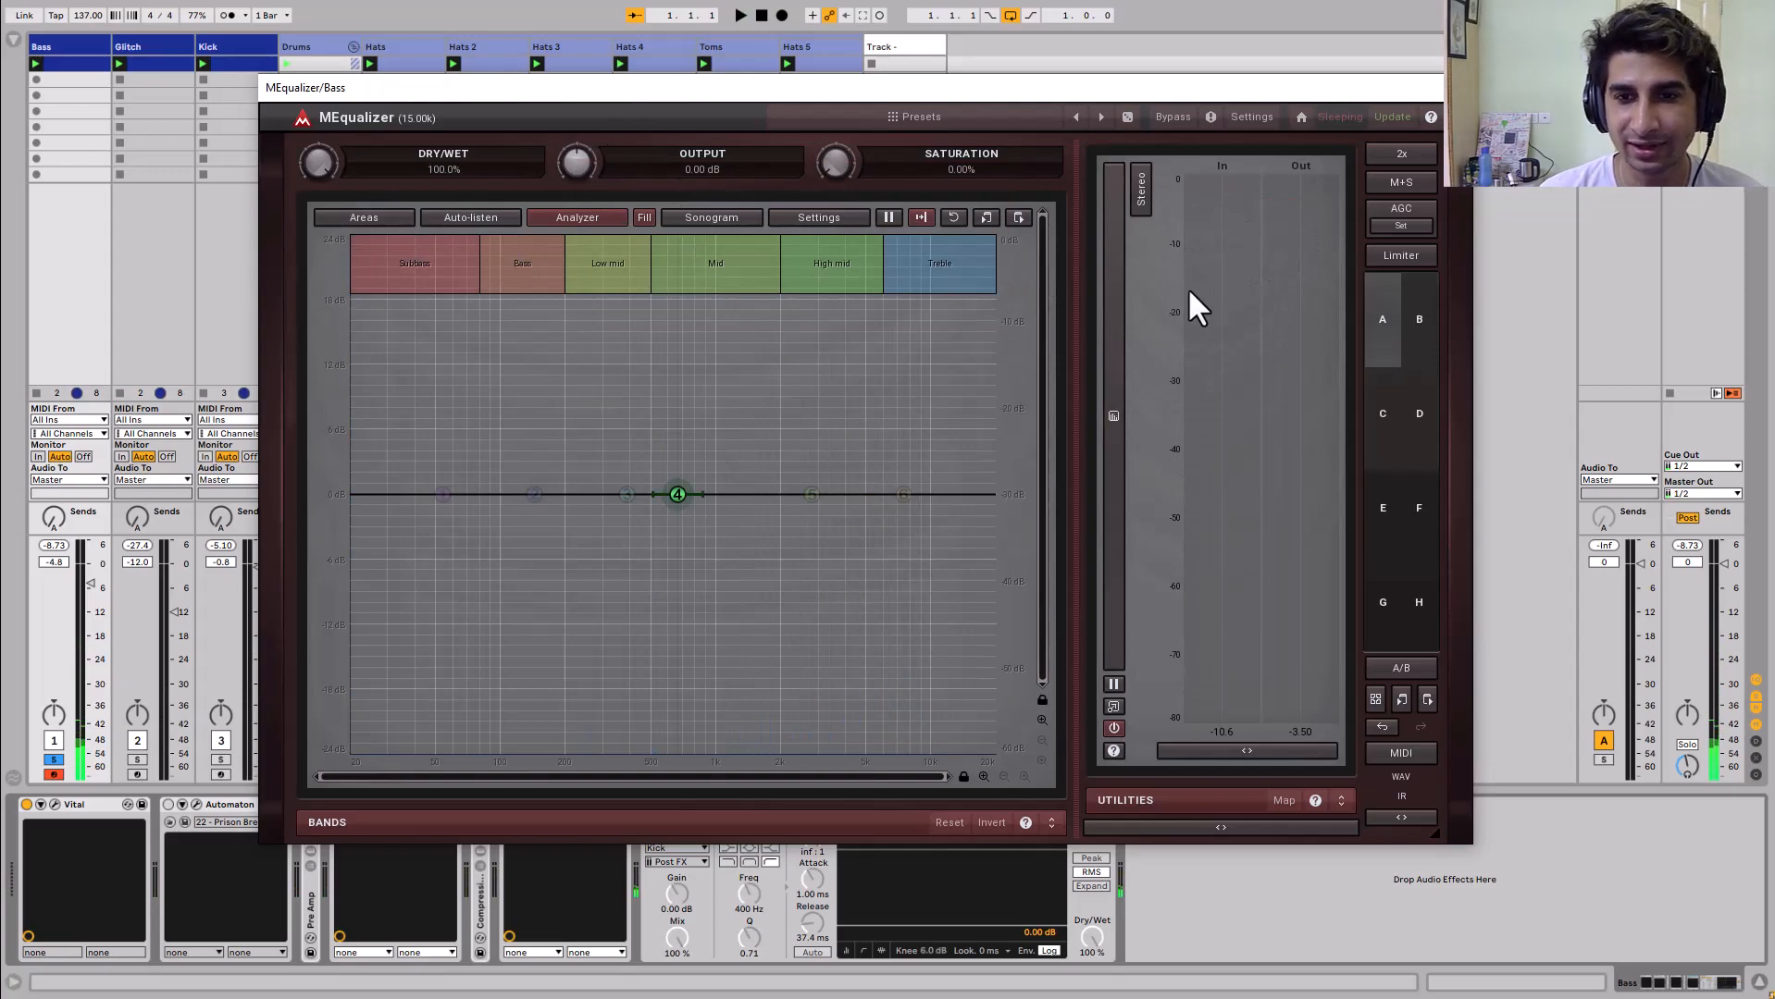
Show the stereo width meter beside the In and Out levels, then play the bass briefly and stop playback
left_click(1136, 190)
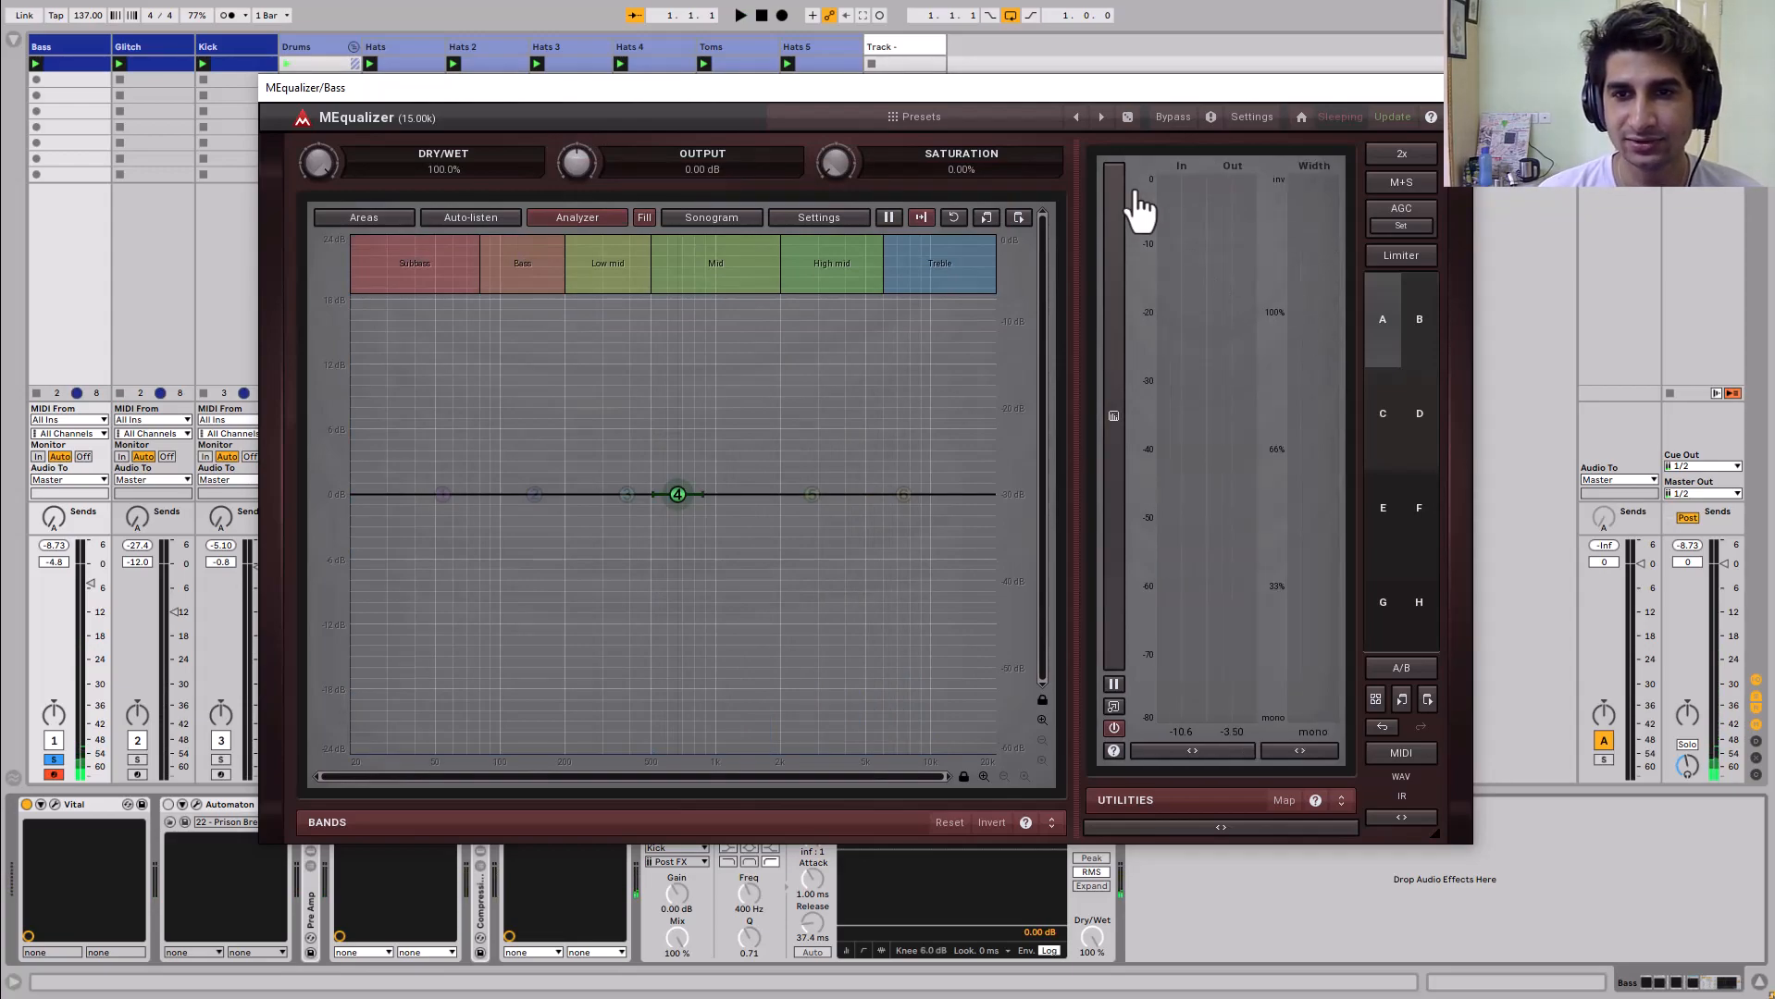
key("space")
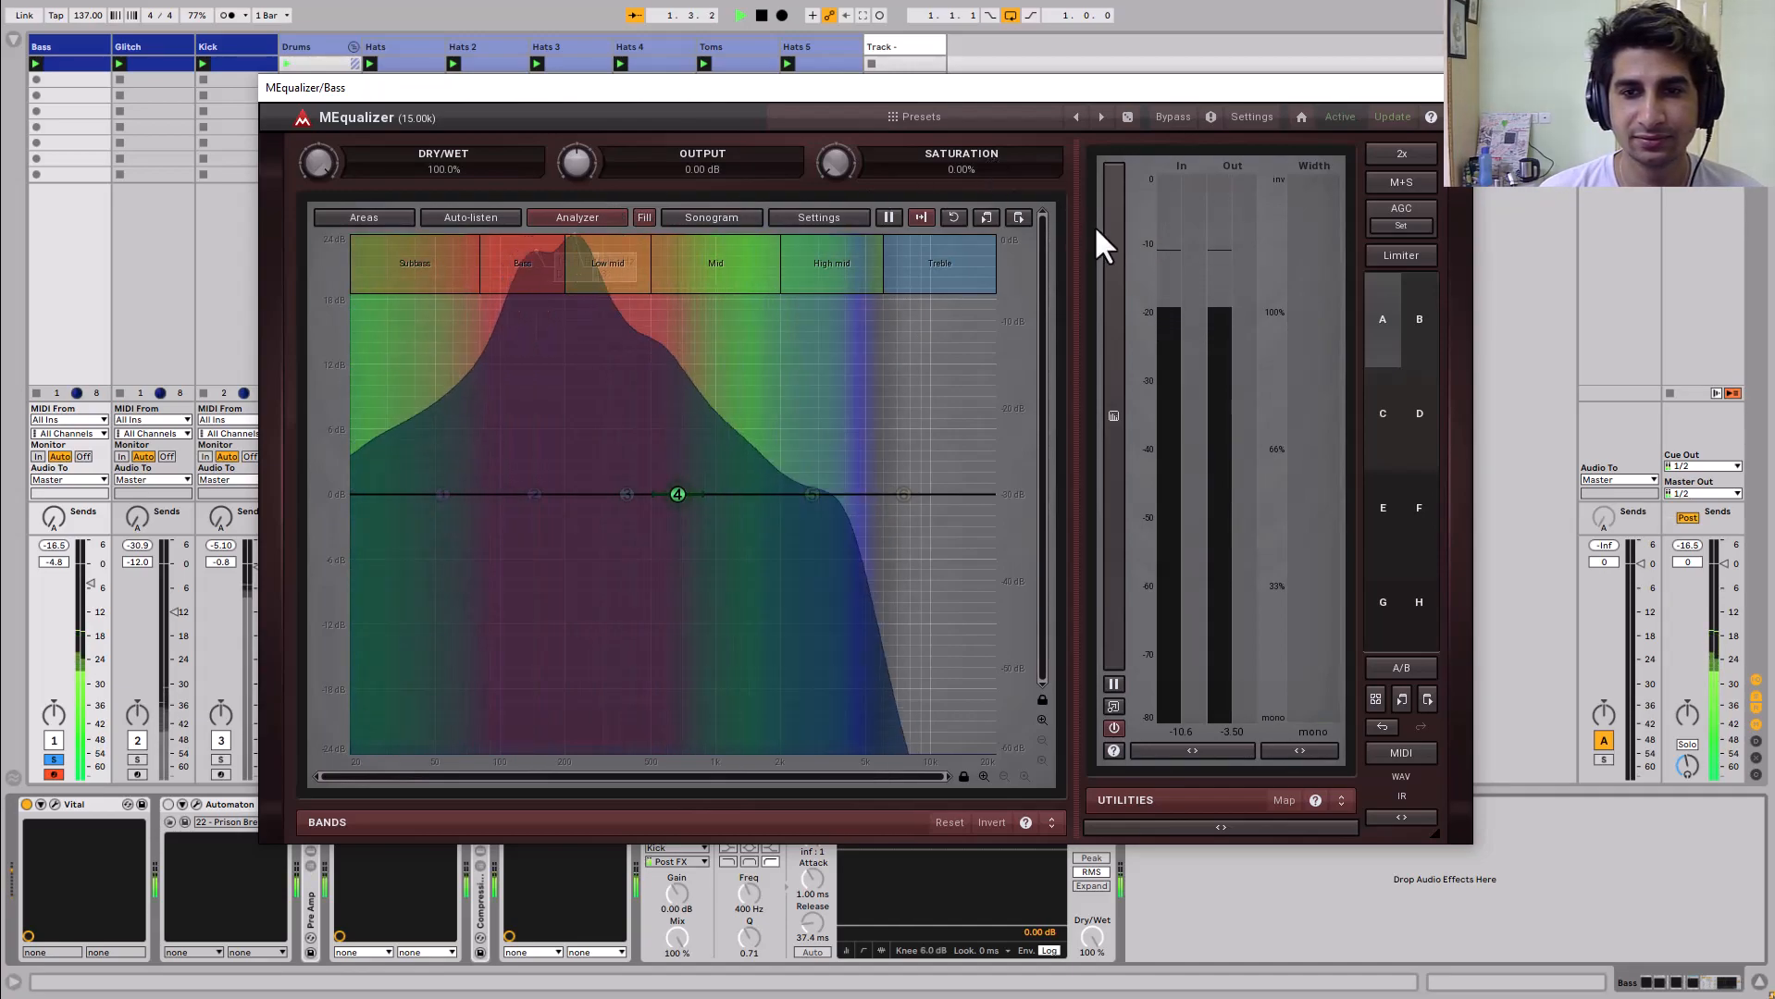
key("space")
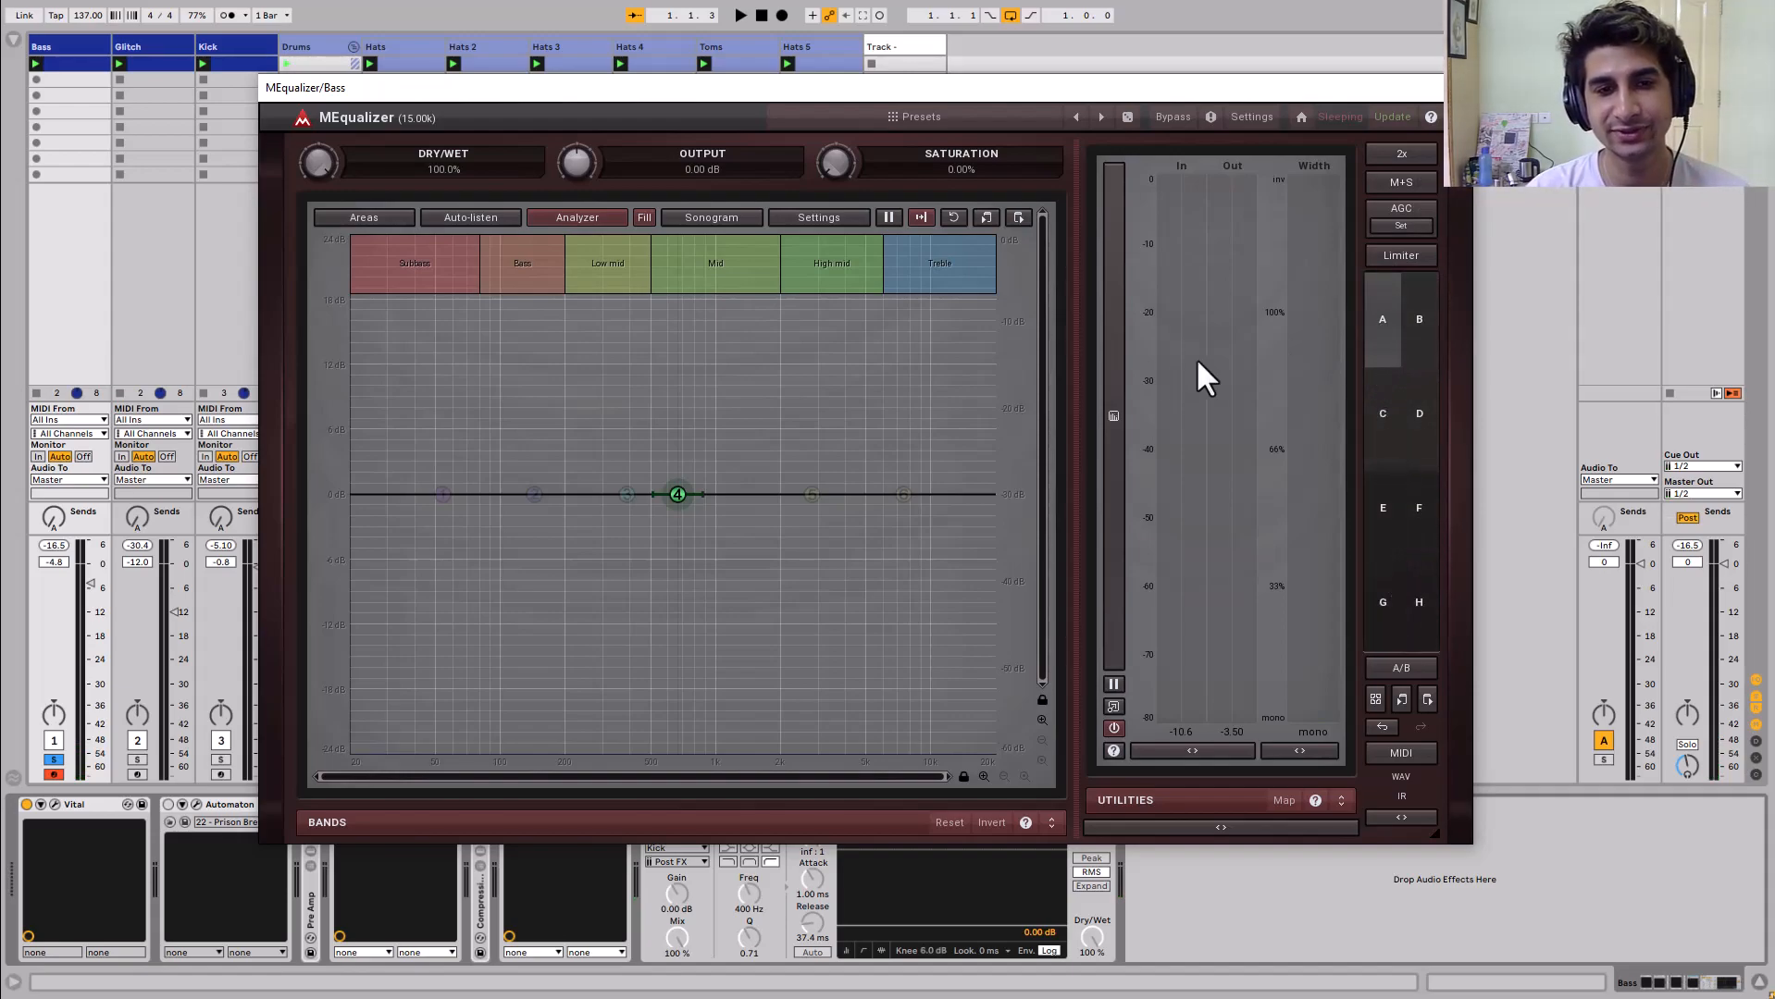
Boost band 4 in the mids, cut band 3 to about -9.57 dB near 113 Hz, and start playing the bass
left_click_drag(677, 494, 666, 375)
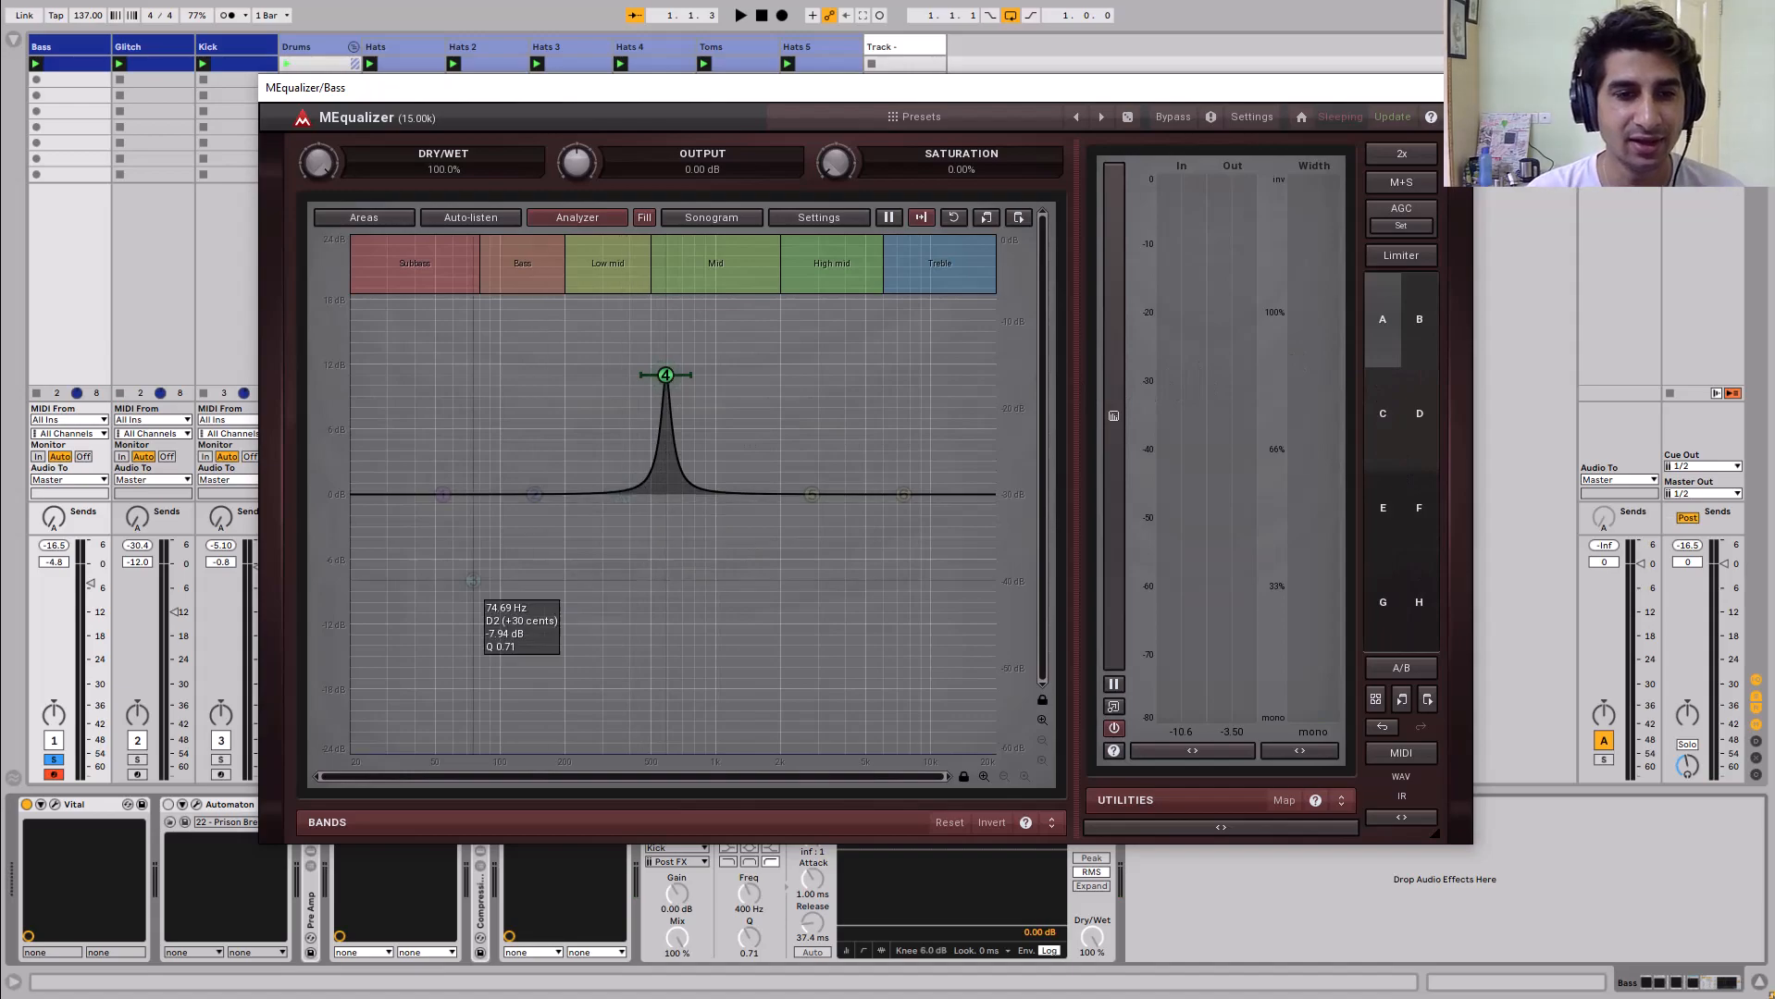
left_click_drag(551, 498, 510, 598)
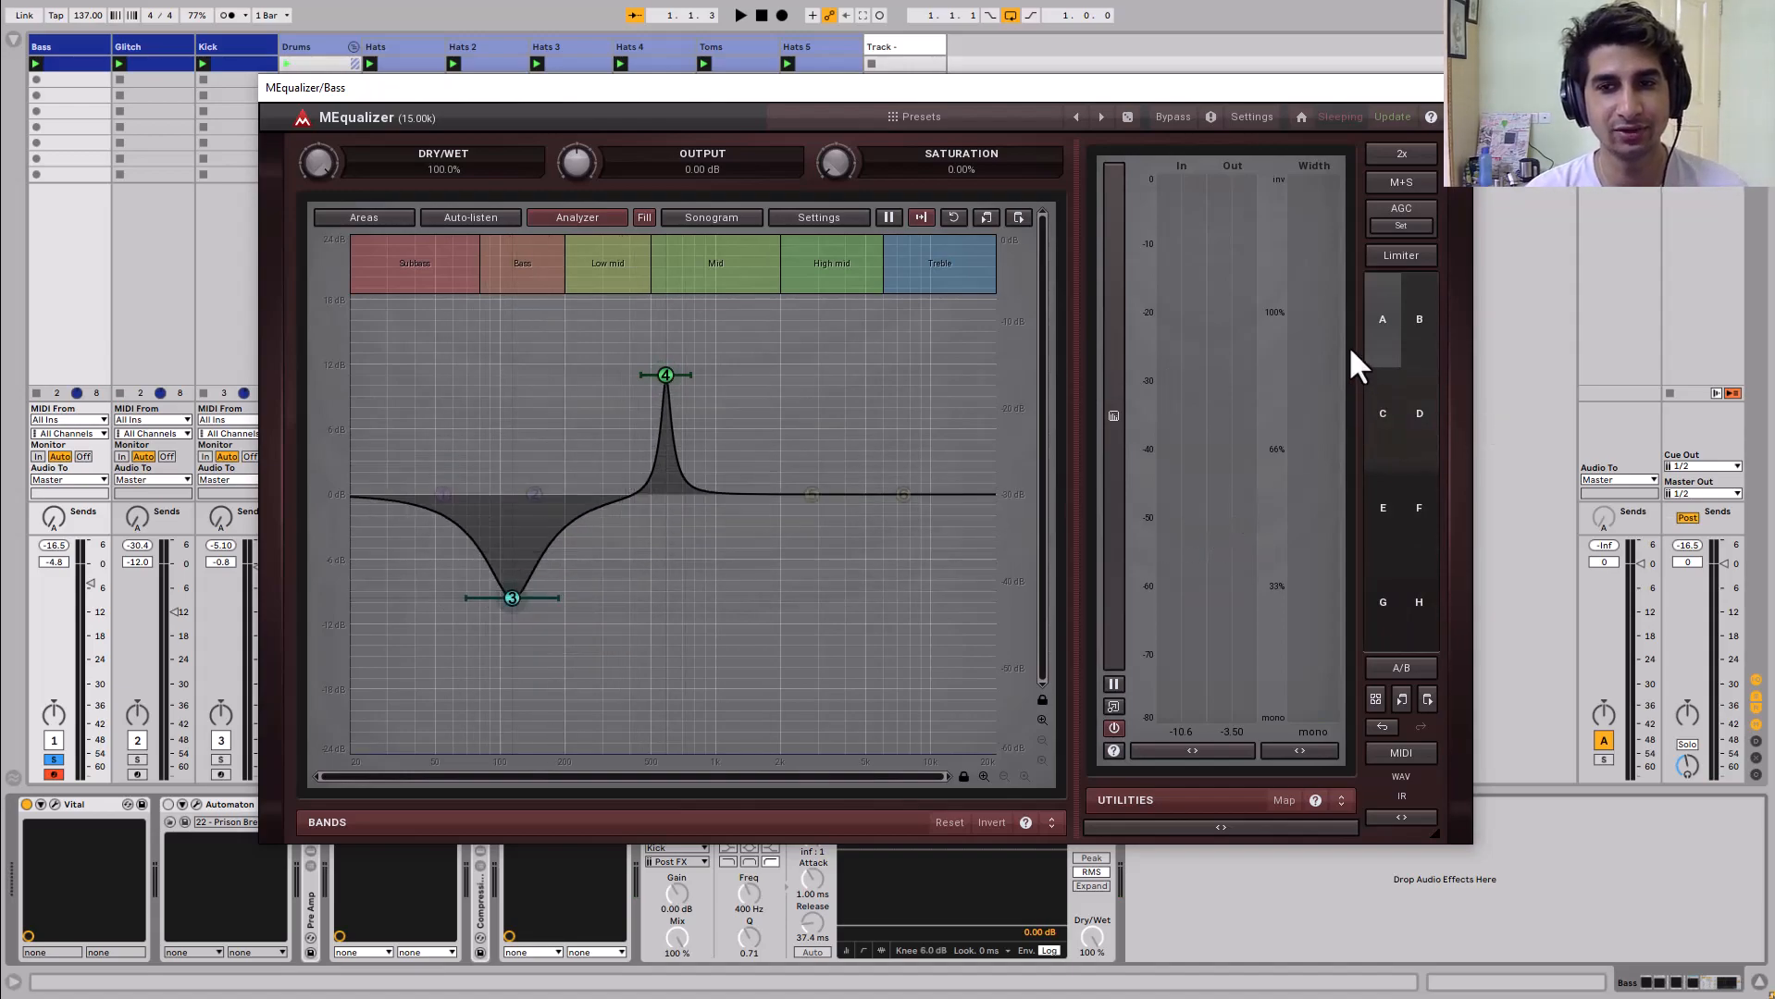
key("space")
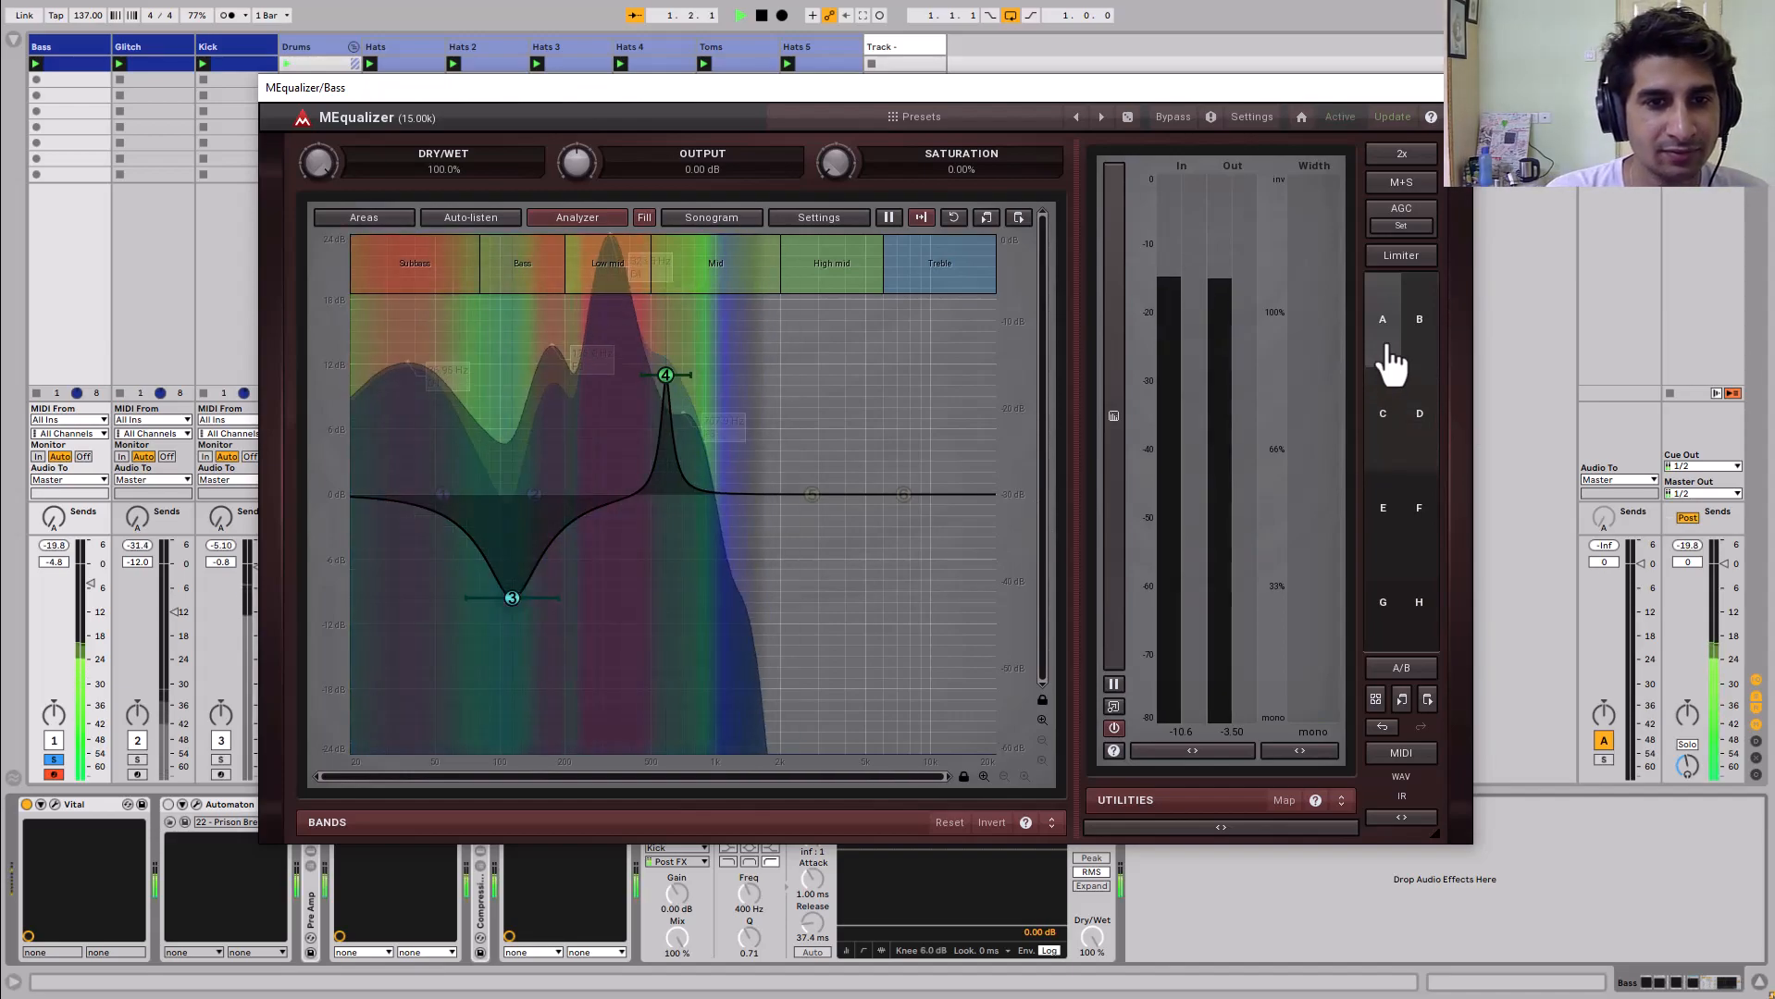
Compare settings slots A and B on the playing bass, stop playback, and toggle the A/B comparison back to slot A
left_click(1417, 356)
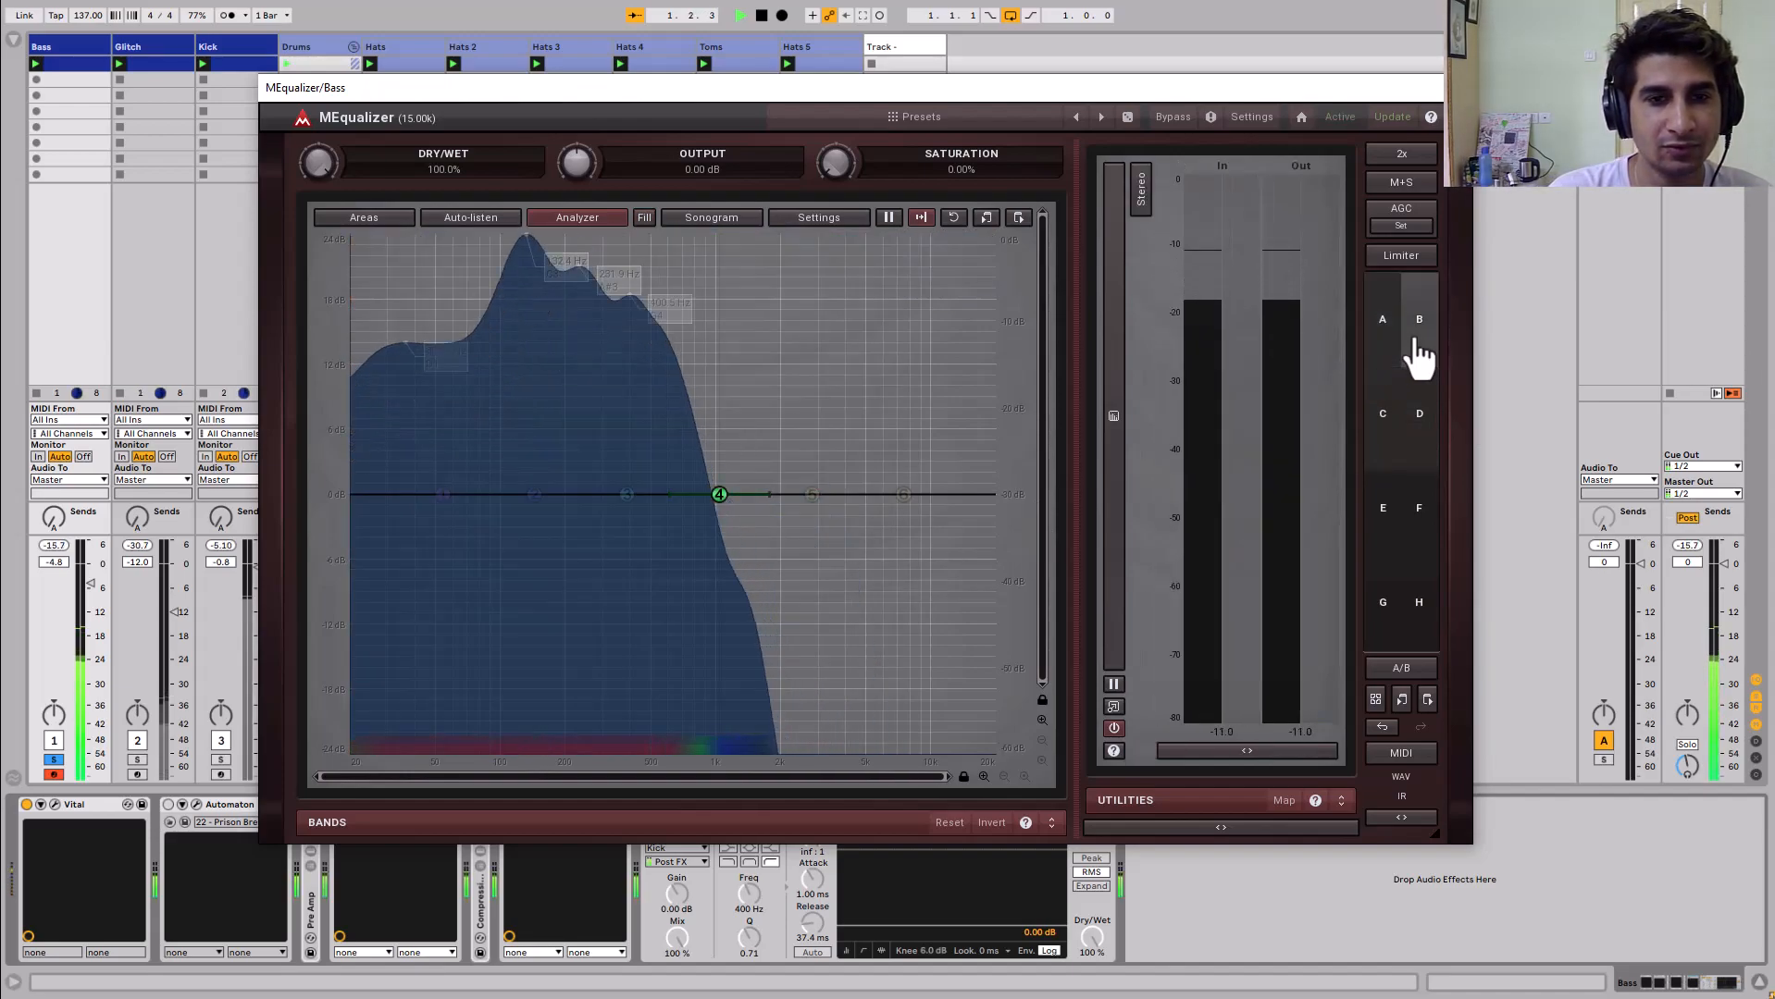
left_click(1395, 354)
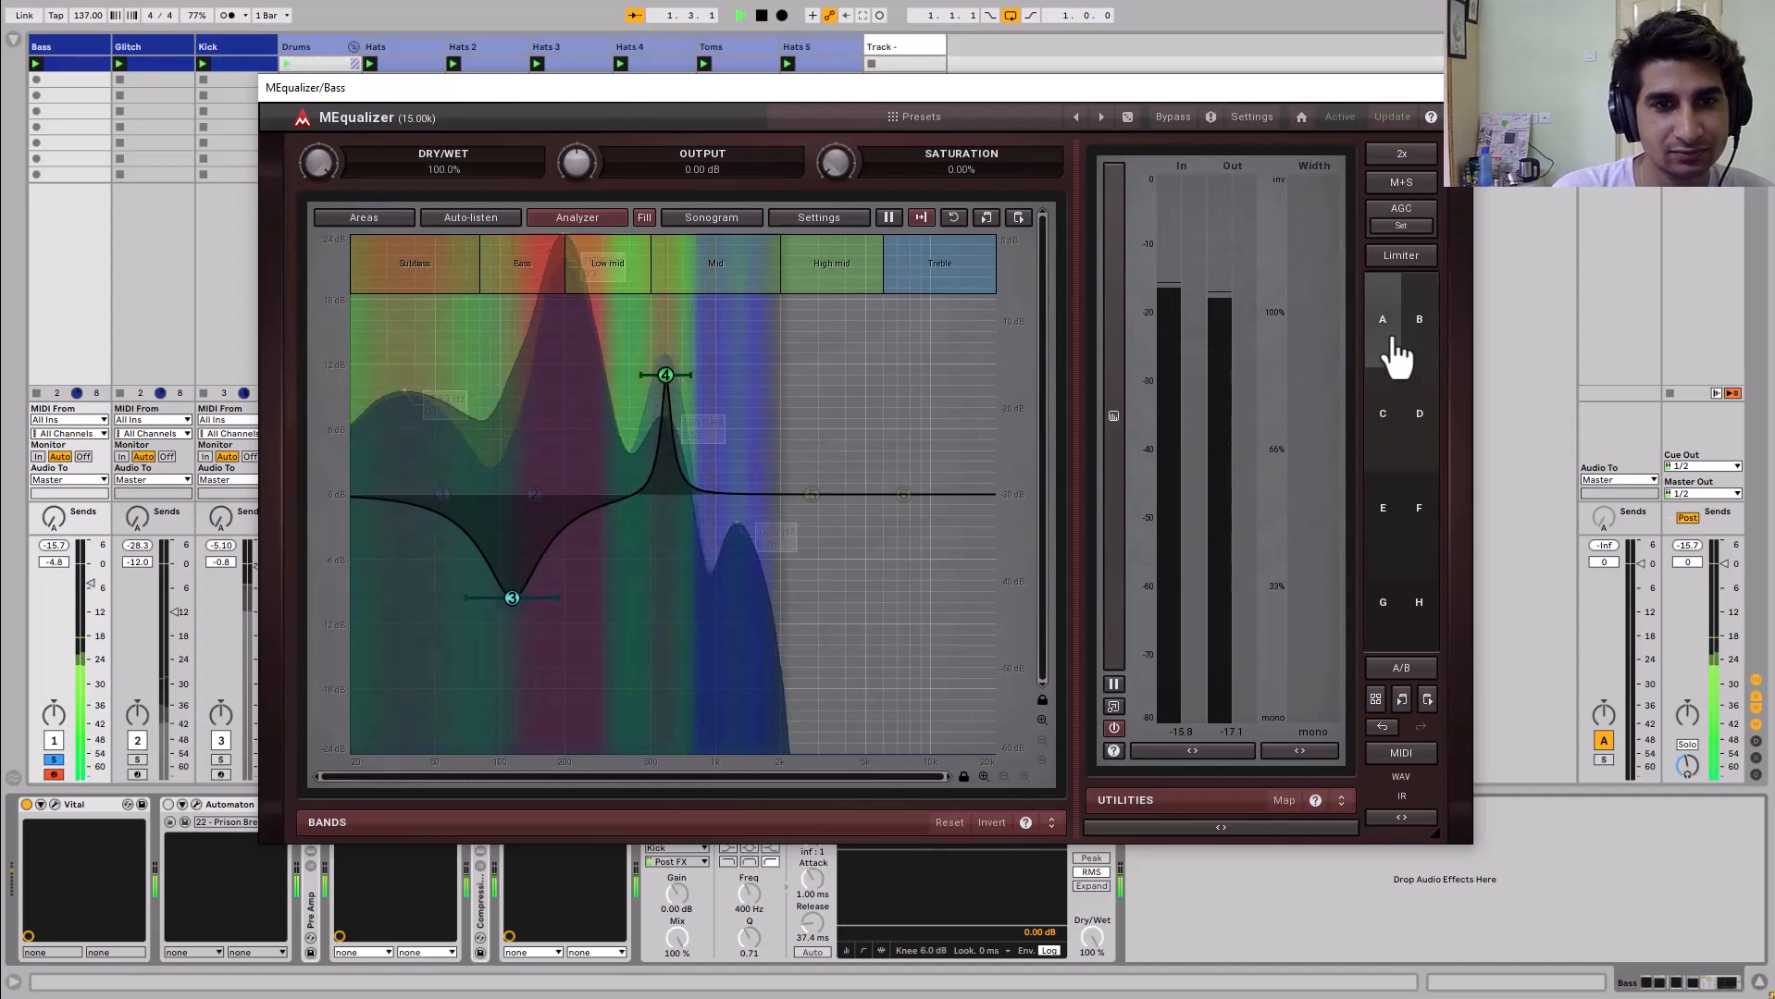
key("space")
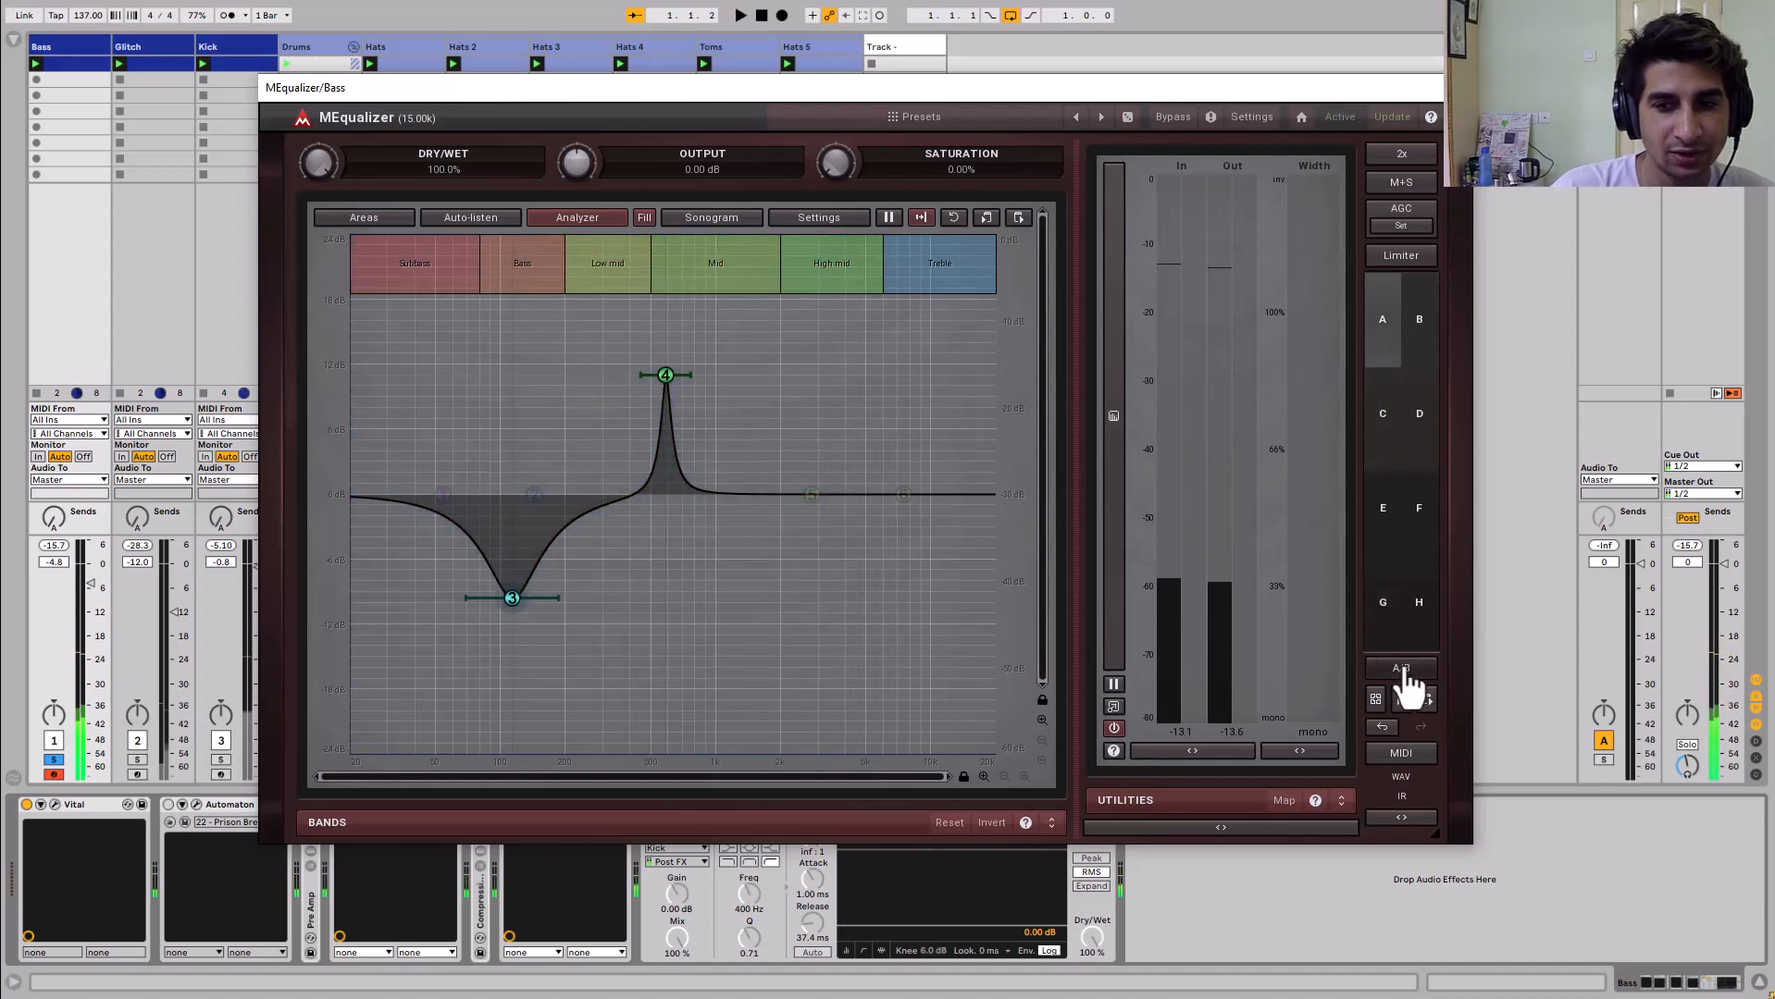
left_click(1403, 671)
left_click(1403, 671)
left_click(1403, 671)
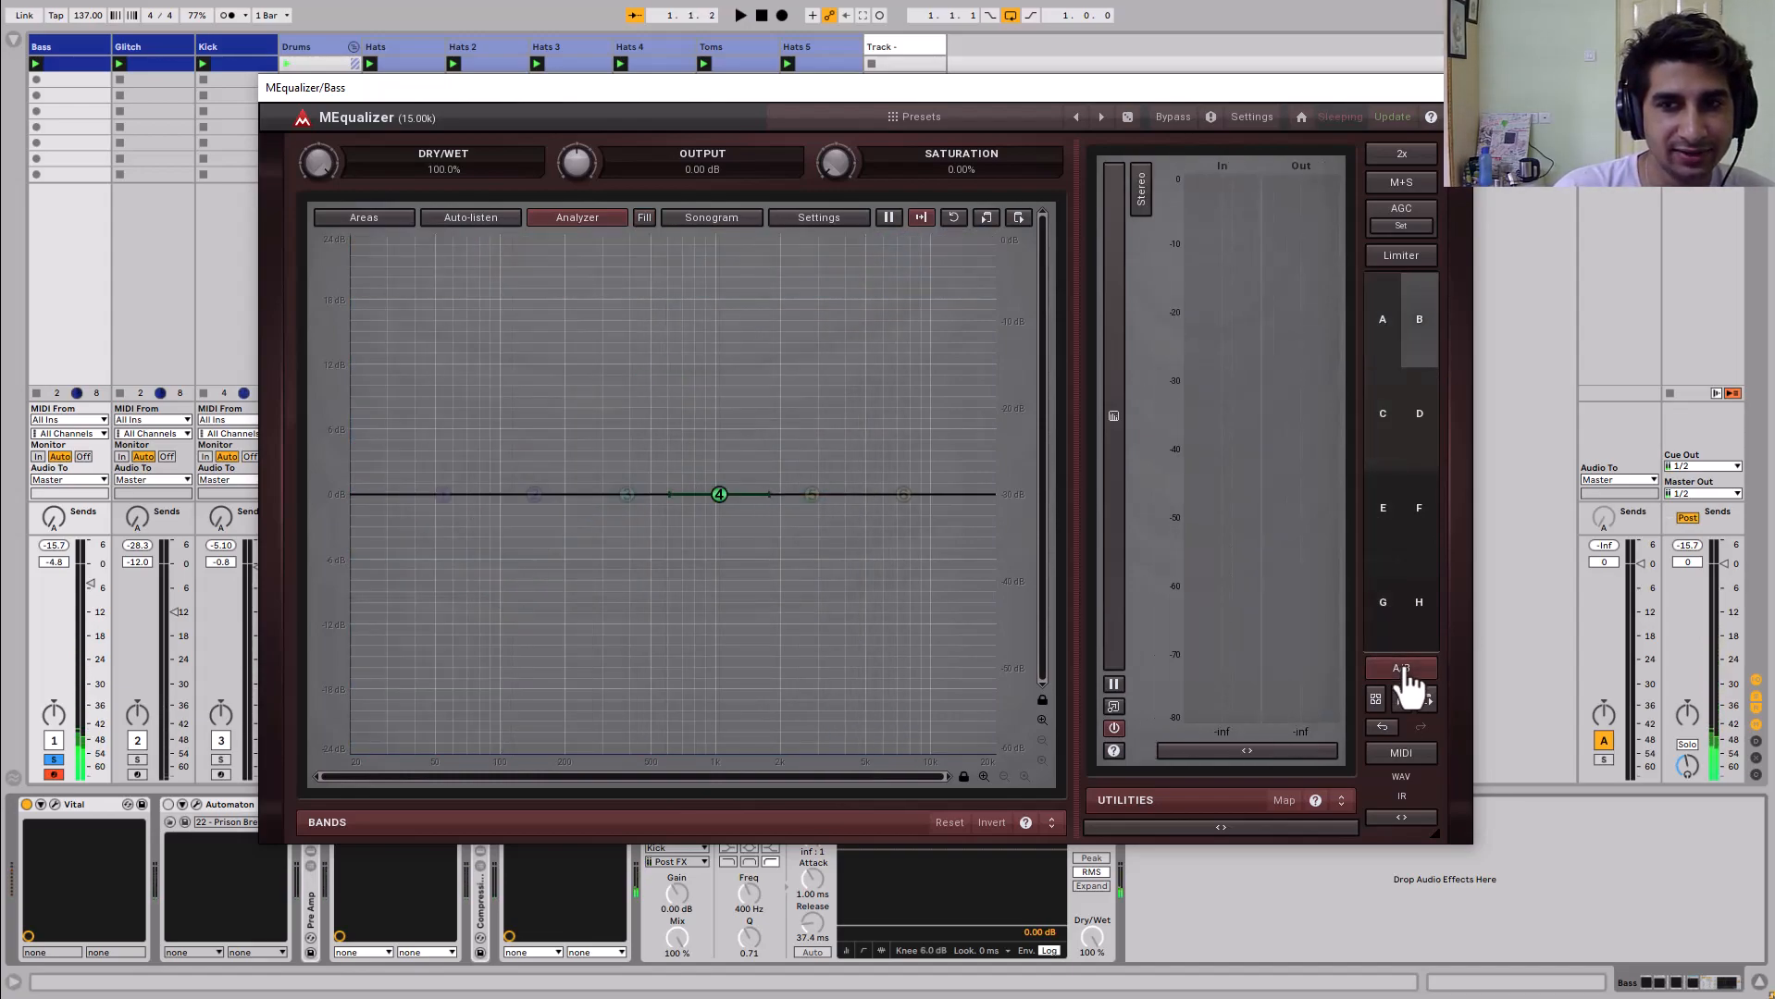
left_click(1402, 671)
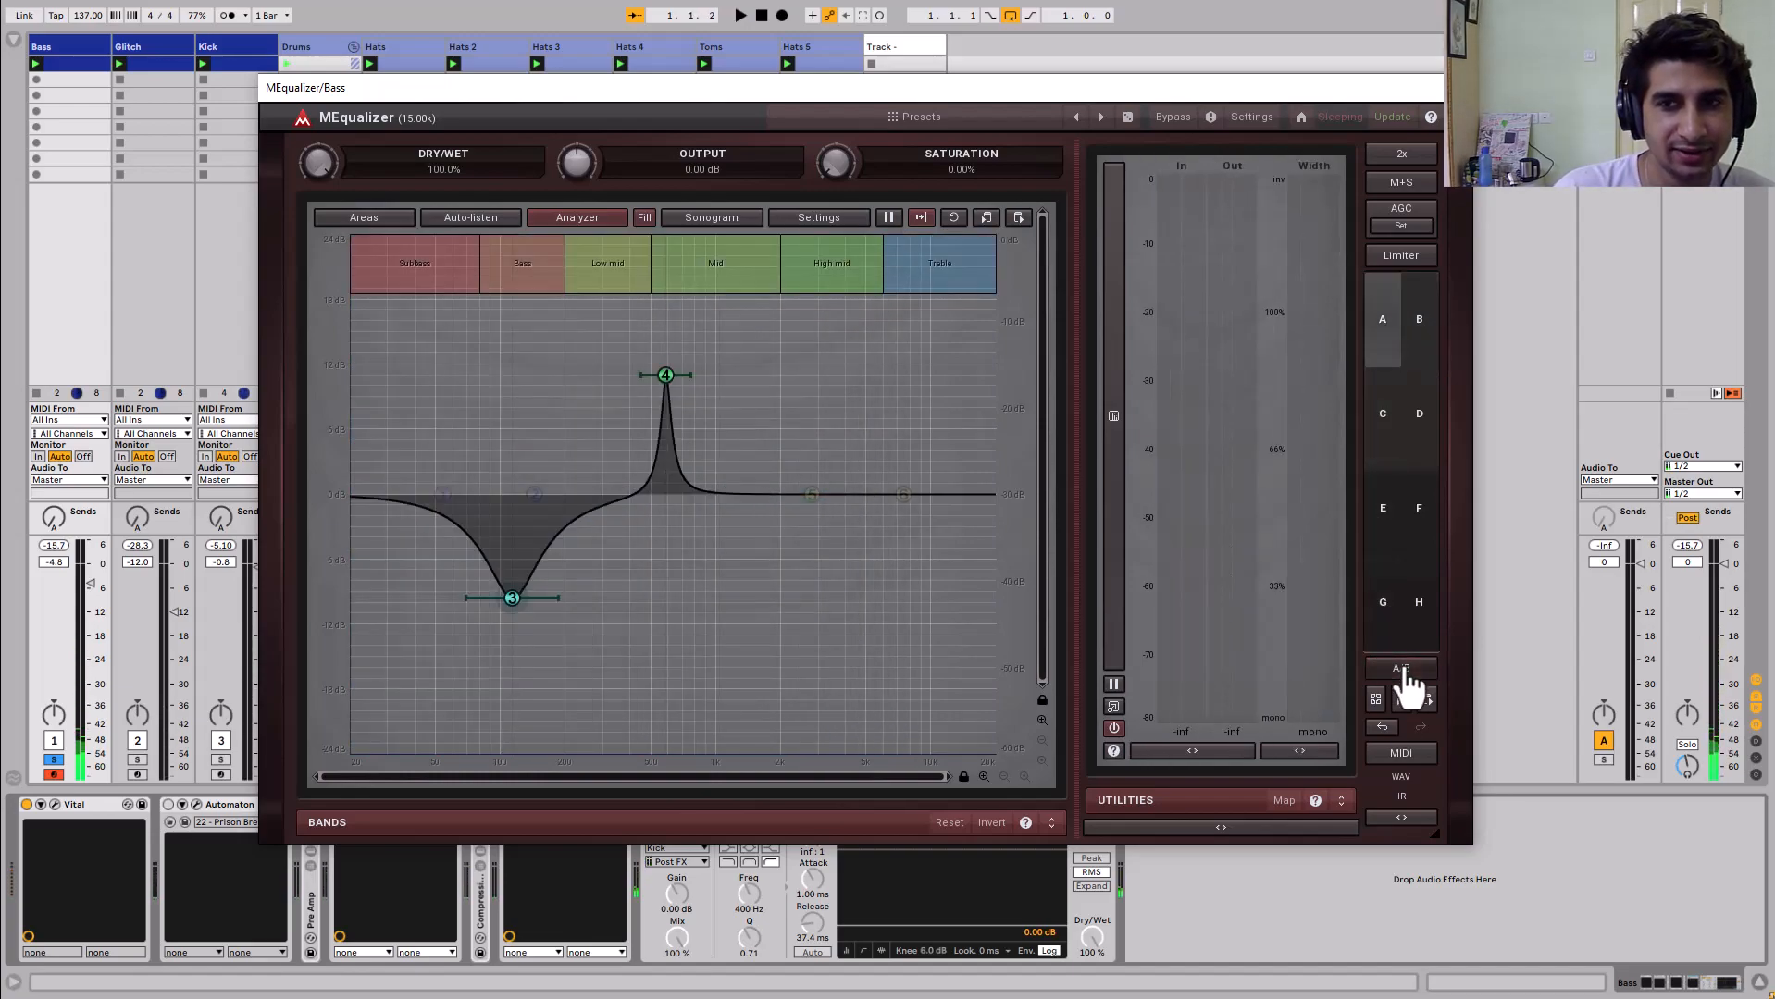
Disable the band 4 boost and the band 3 cut through their band settings
double_click(659, 379)
left_click(1196, 349)
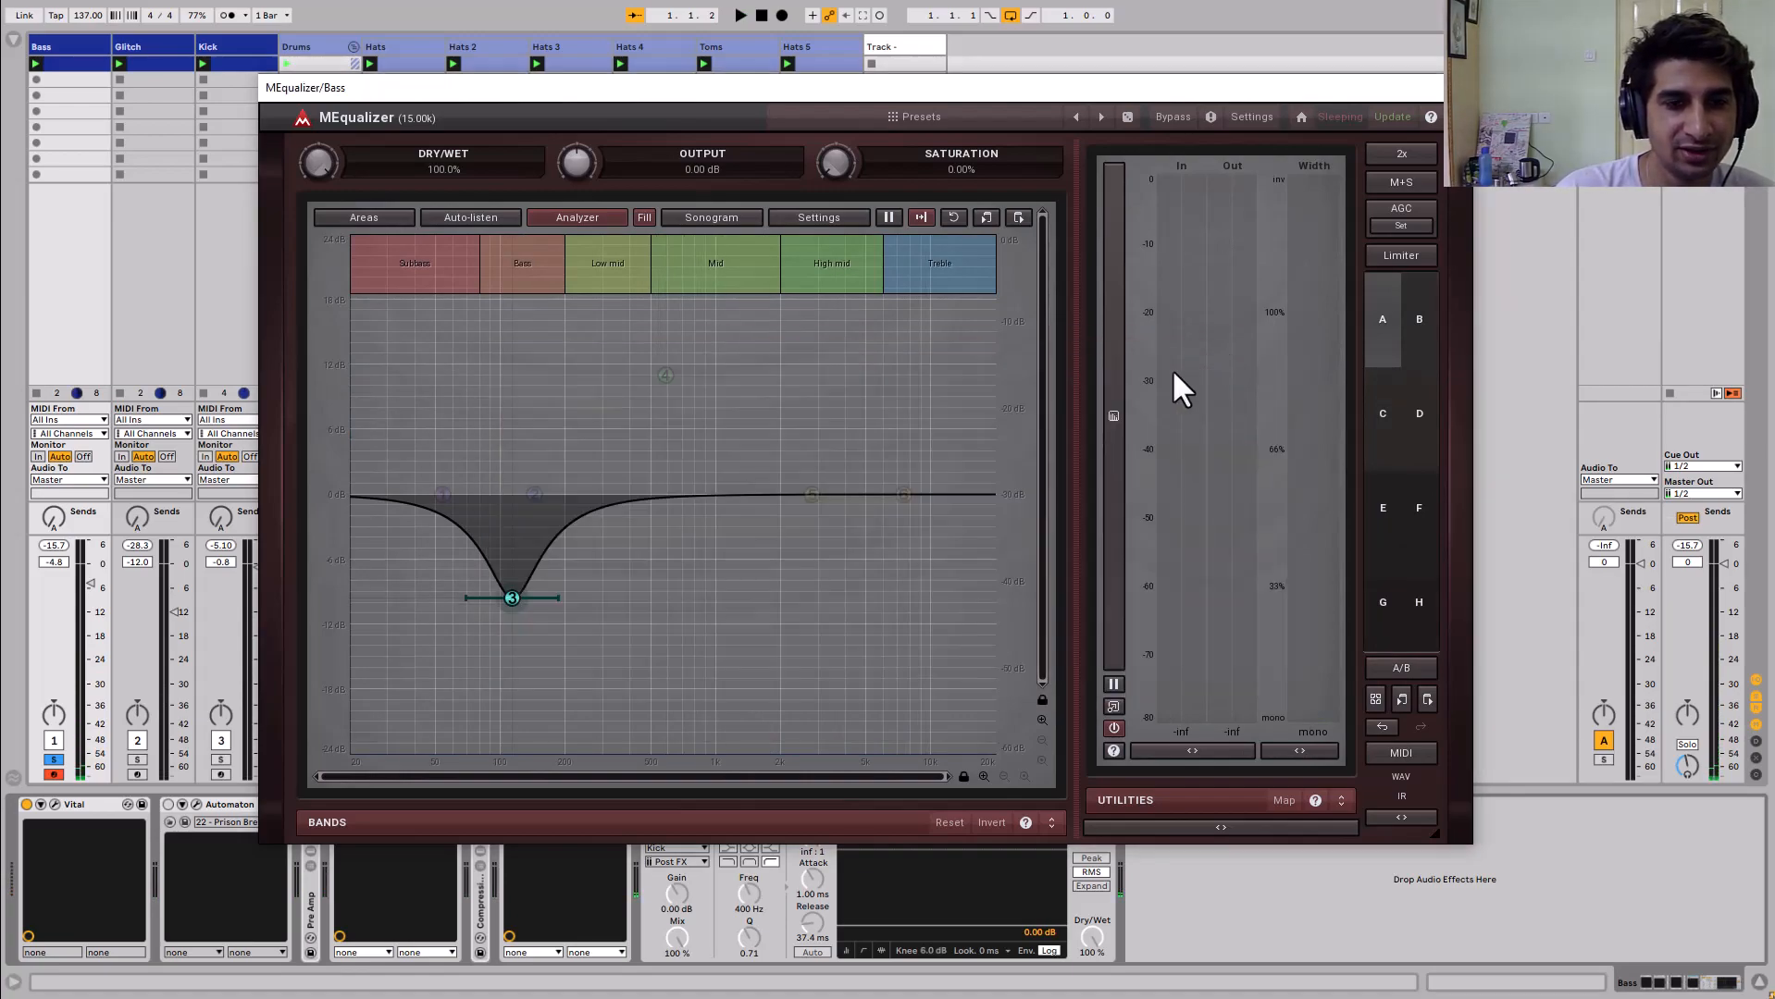
double_click(510, 596)
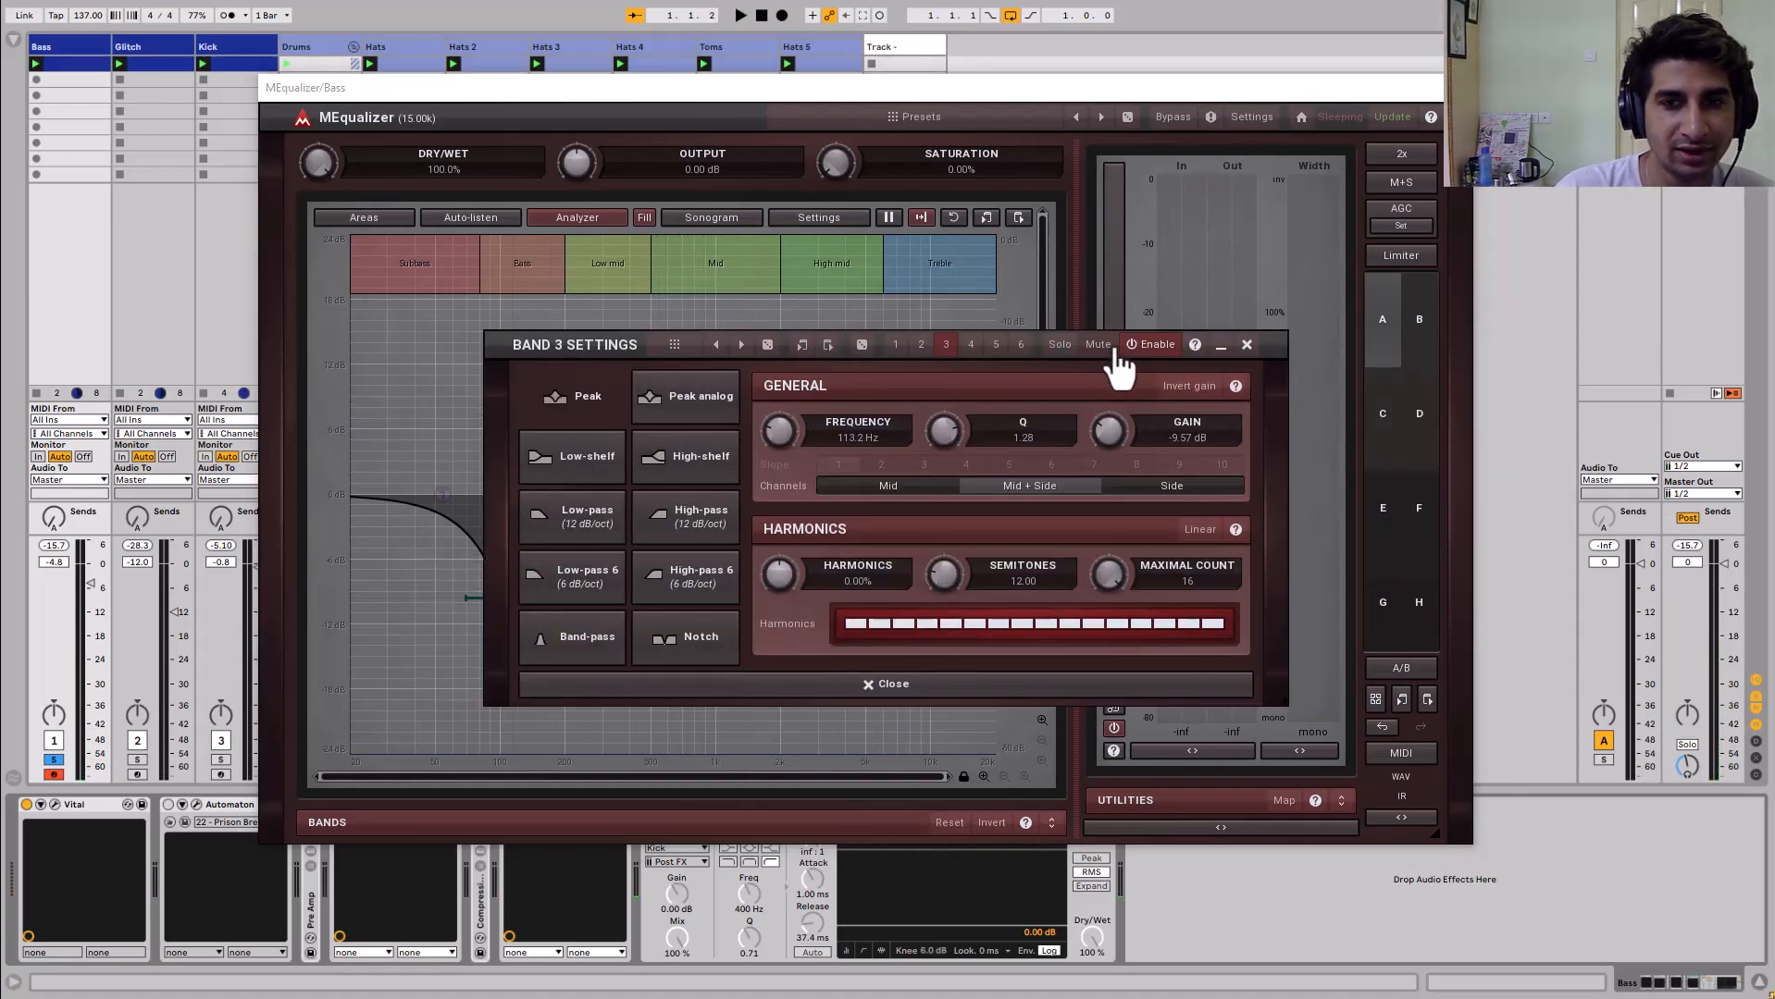
left_click(1147, 345)
left_click(1246, 344)
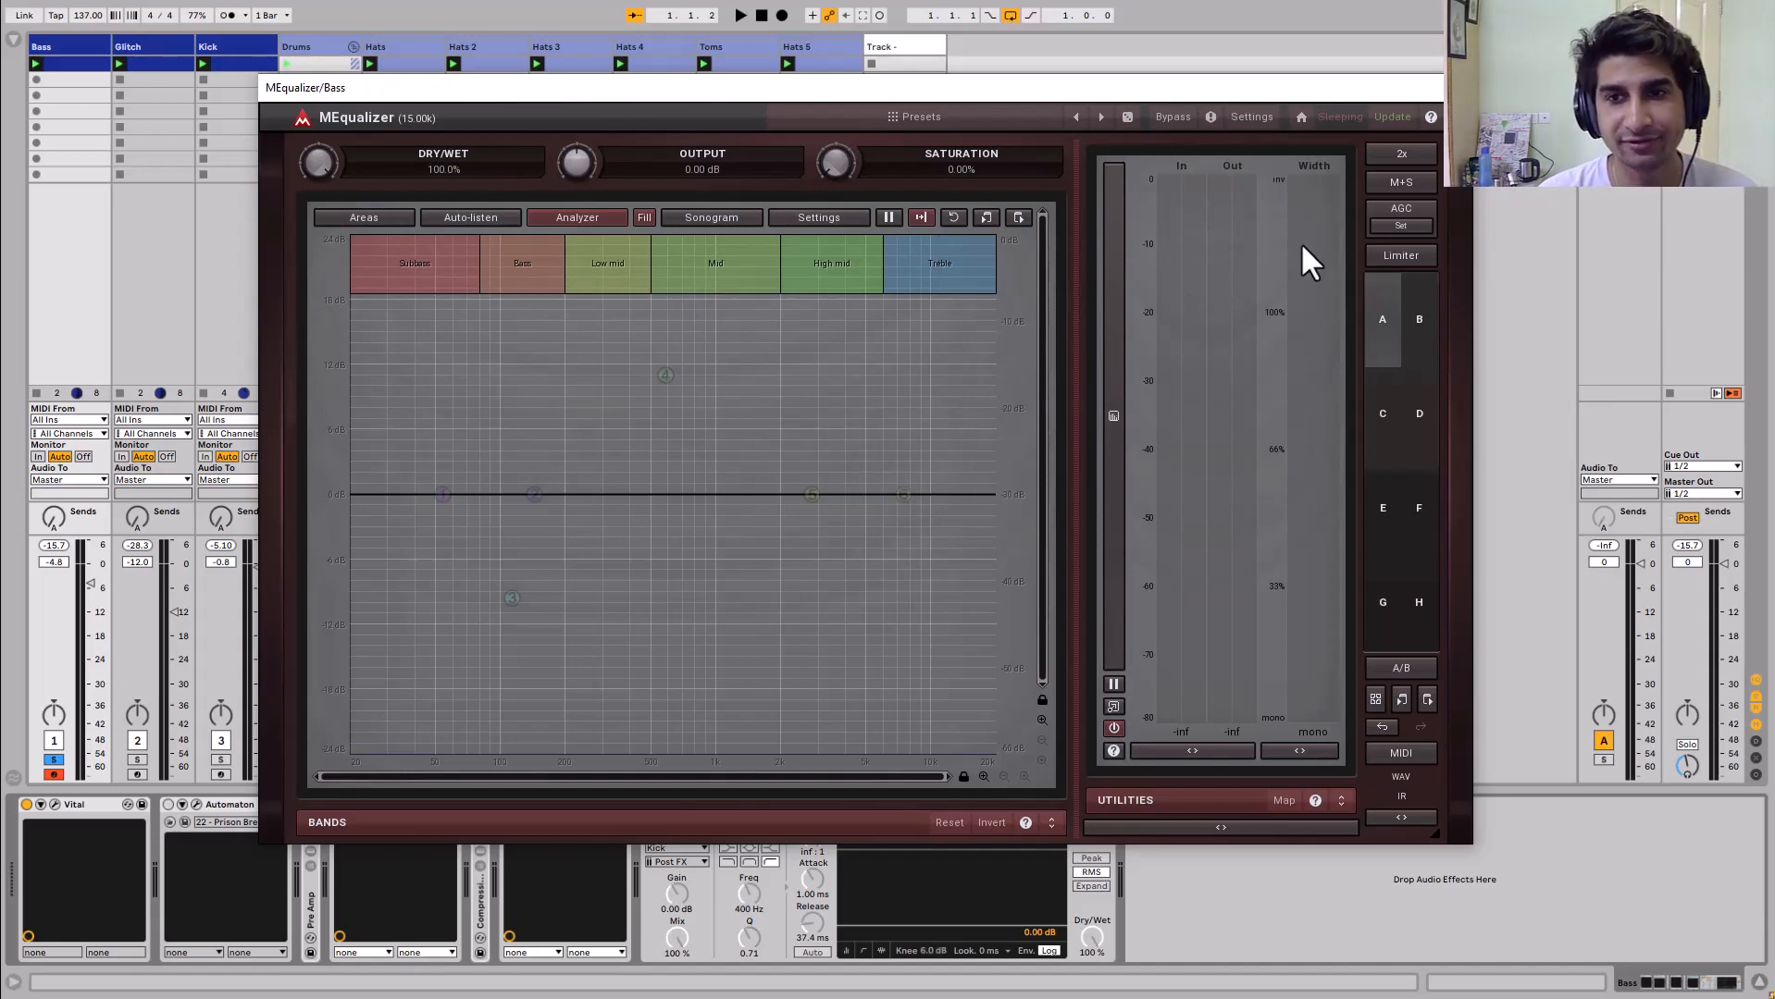
View the channel processing modes without changing them, and make band 4 a wider boost between the bass and low-mid areas
left_click(1404, 185)
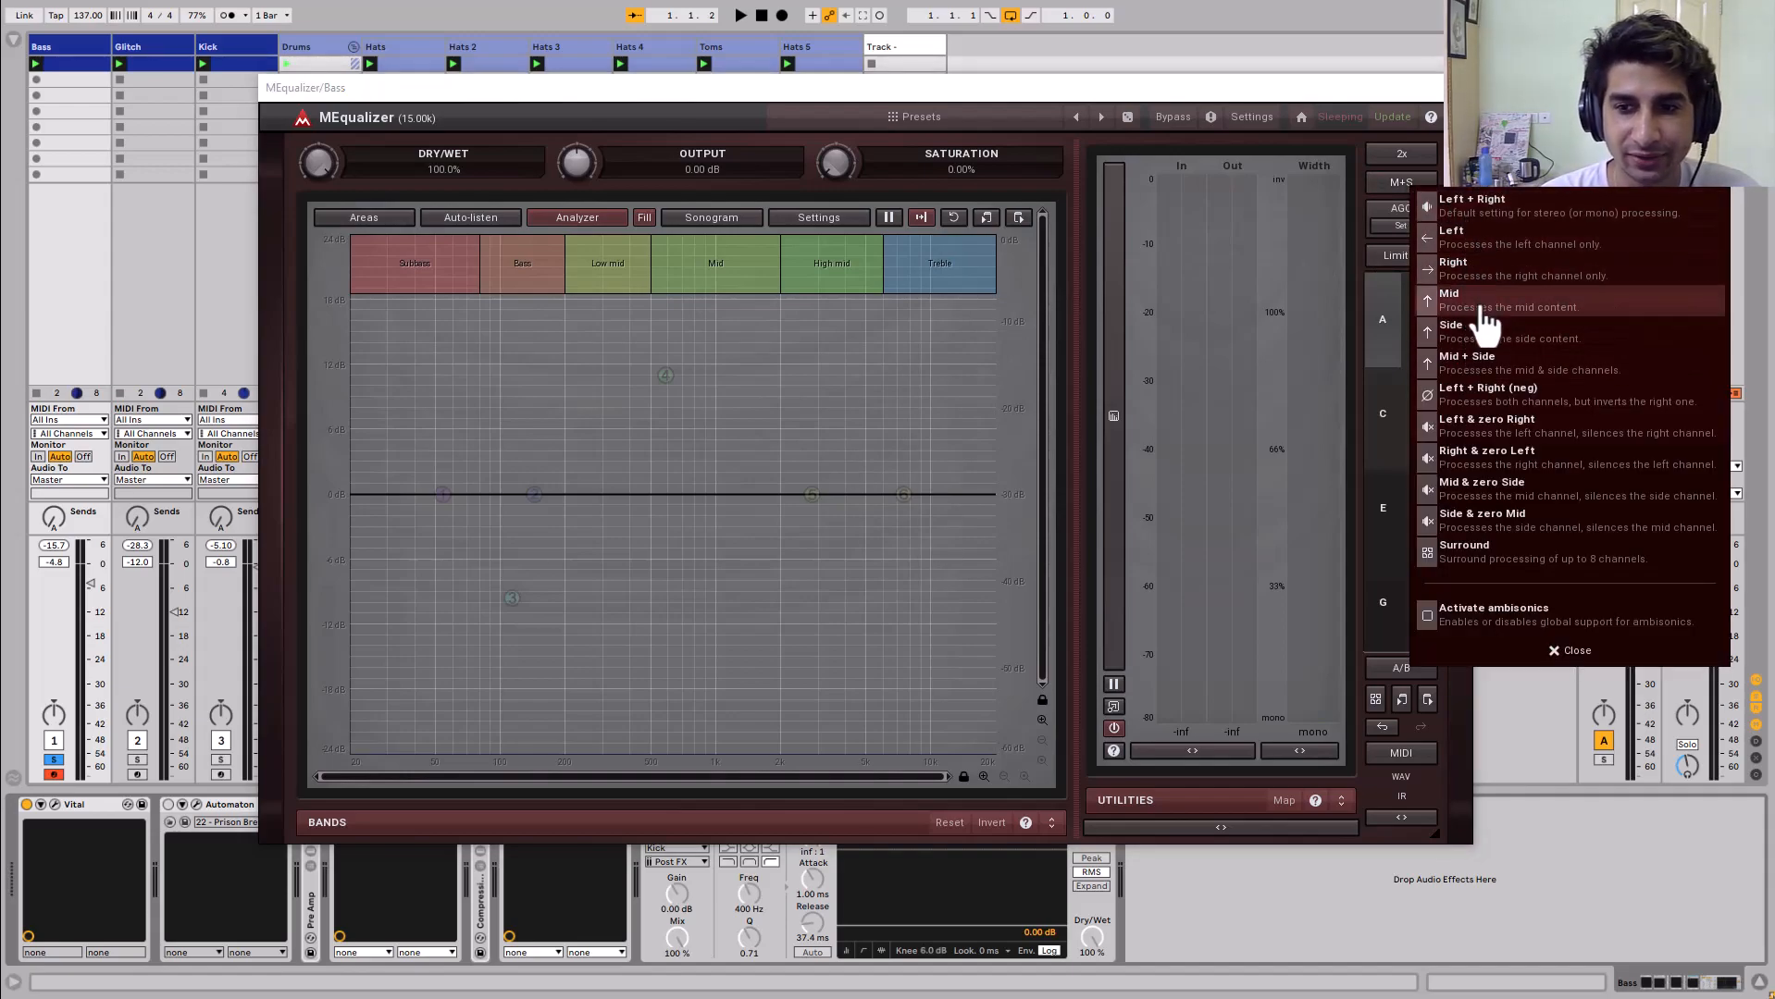
left_click(1399, 190)
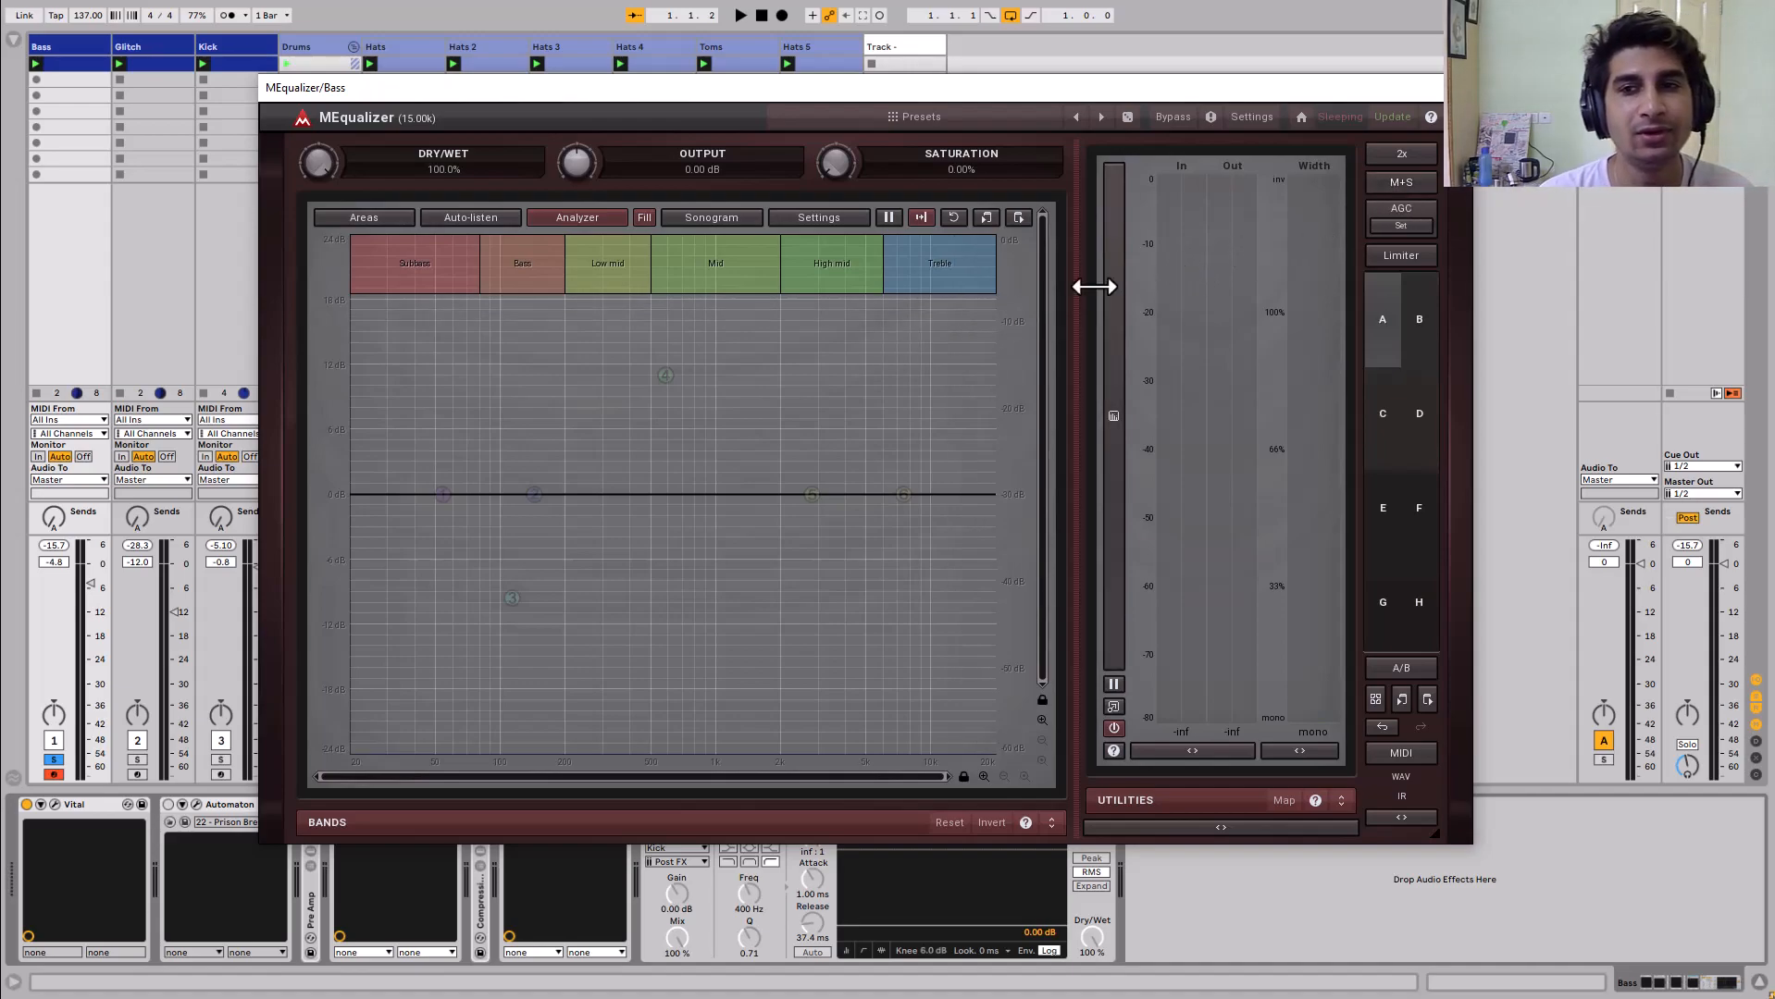
left_click_drag(665, 375, 562, 387)
scroll(560, 351, "down", 5)
Try 1x oversampling, restore it to 2x, and close the oversampling settings
left_click(1400, 154)
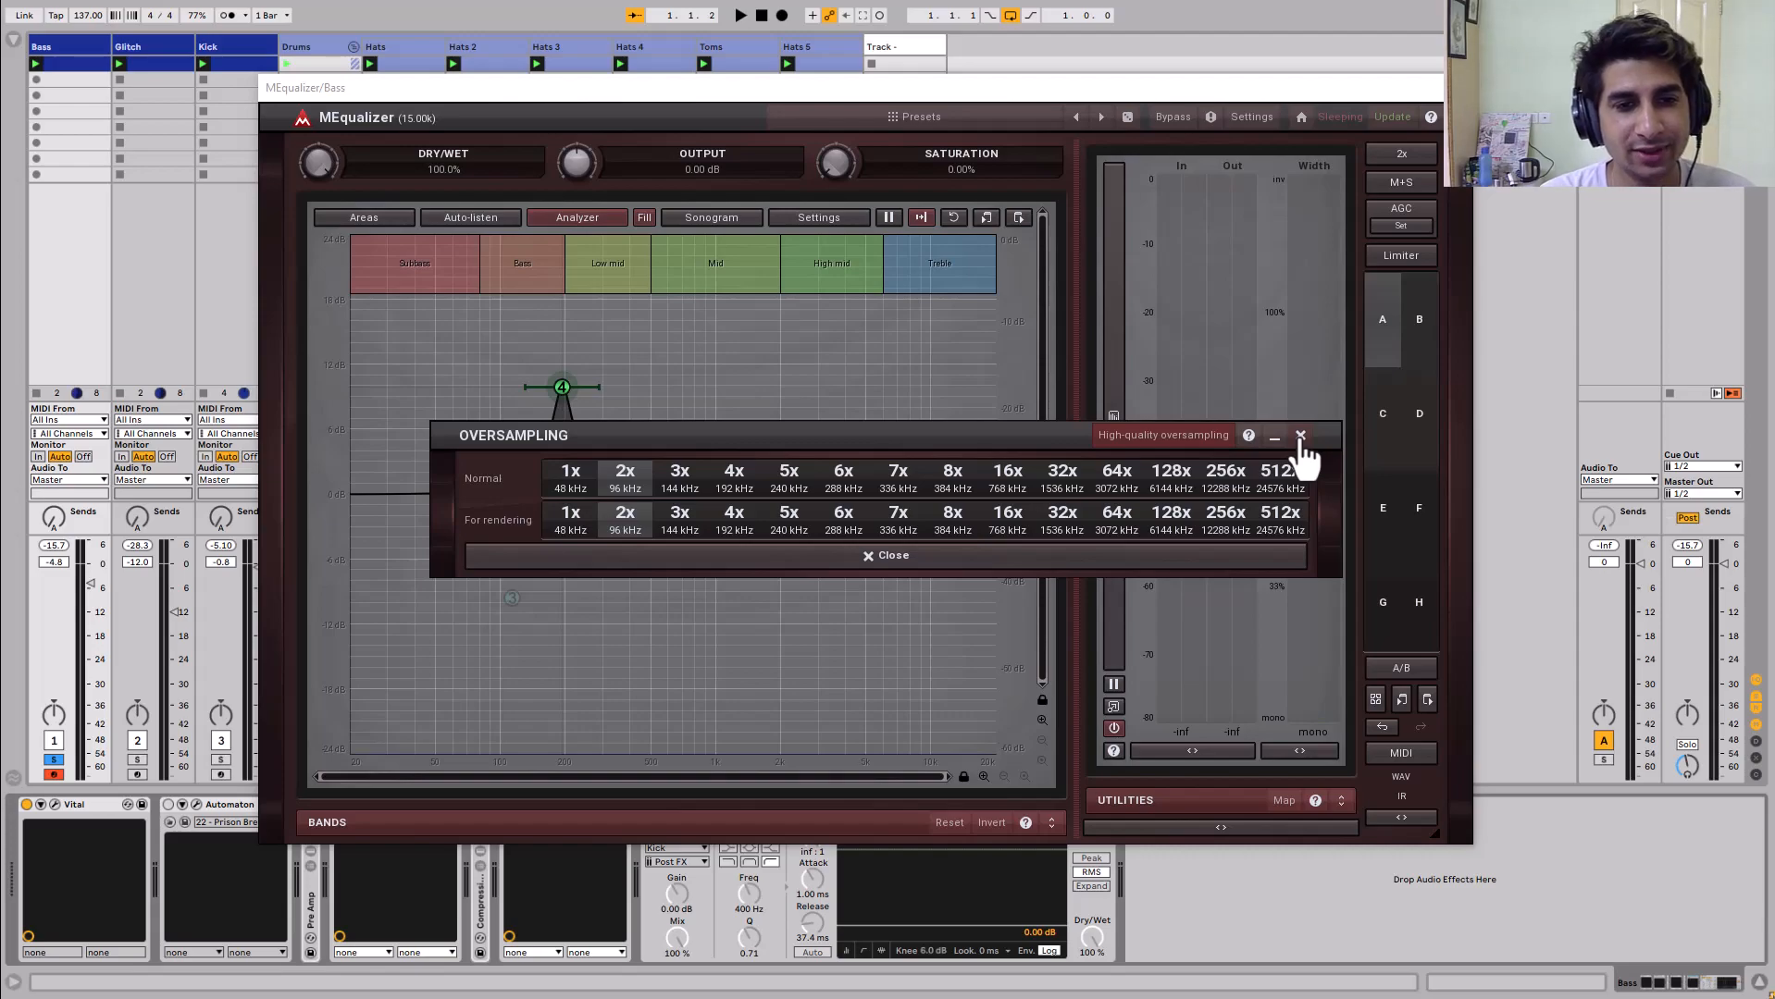
left_click(571, 478)
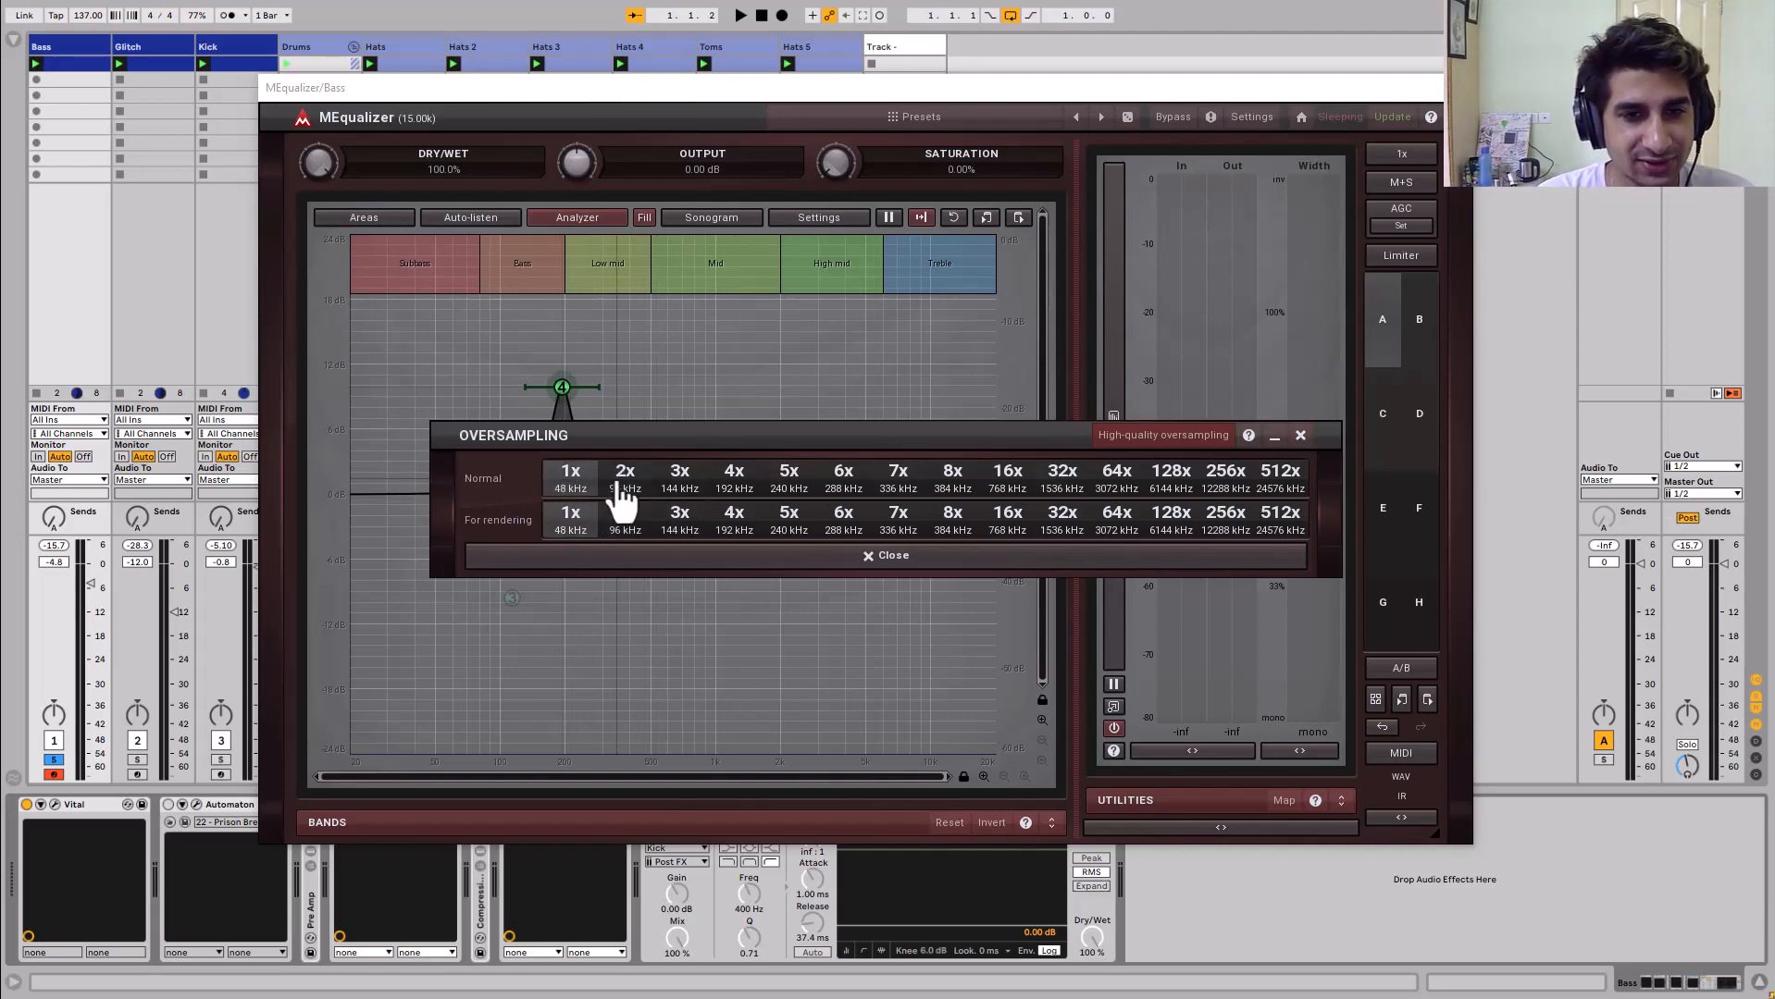
left_click(620, 485)
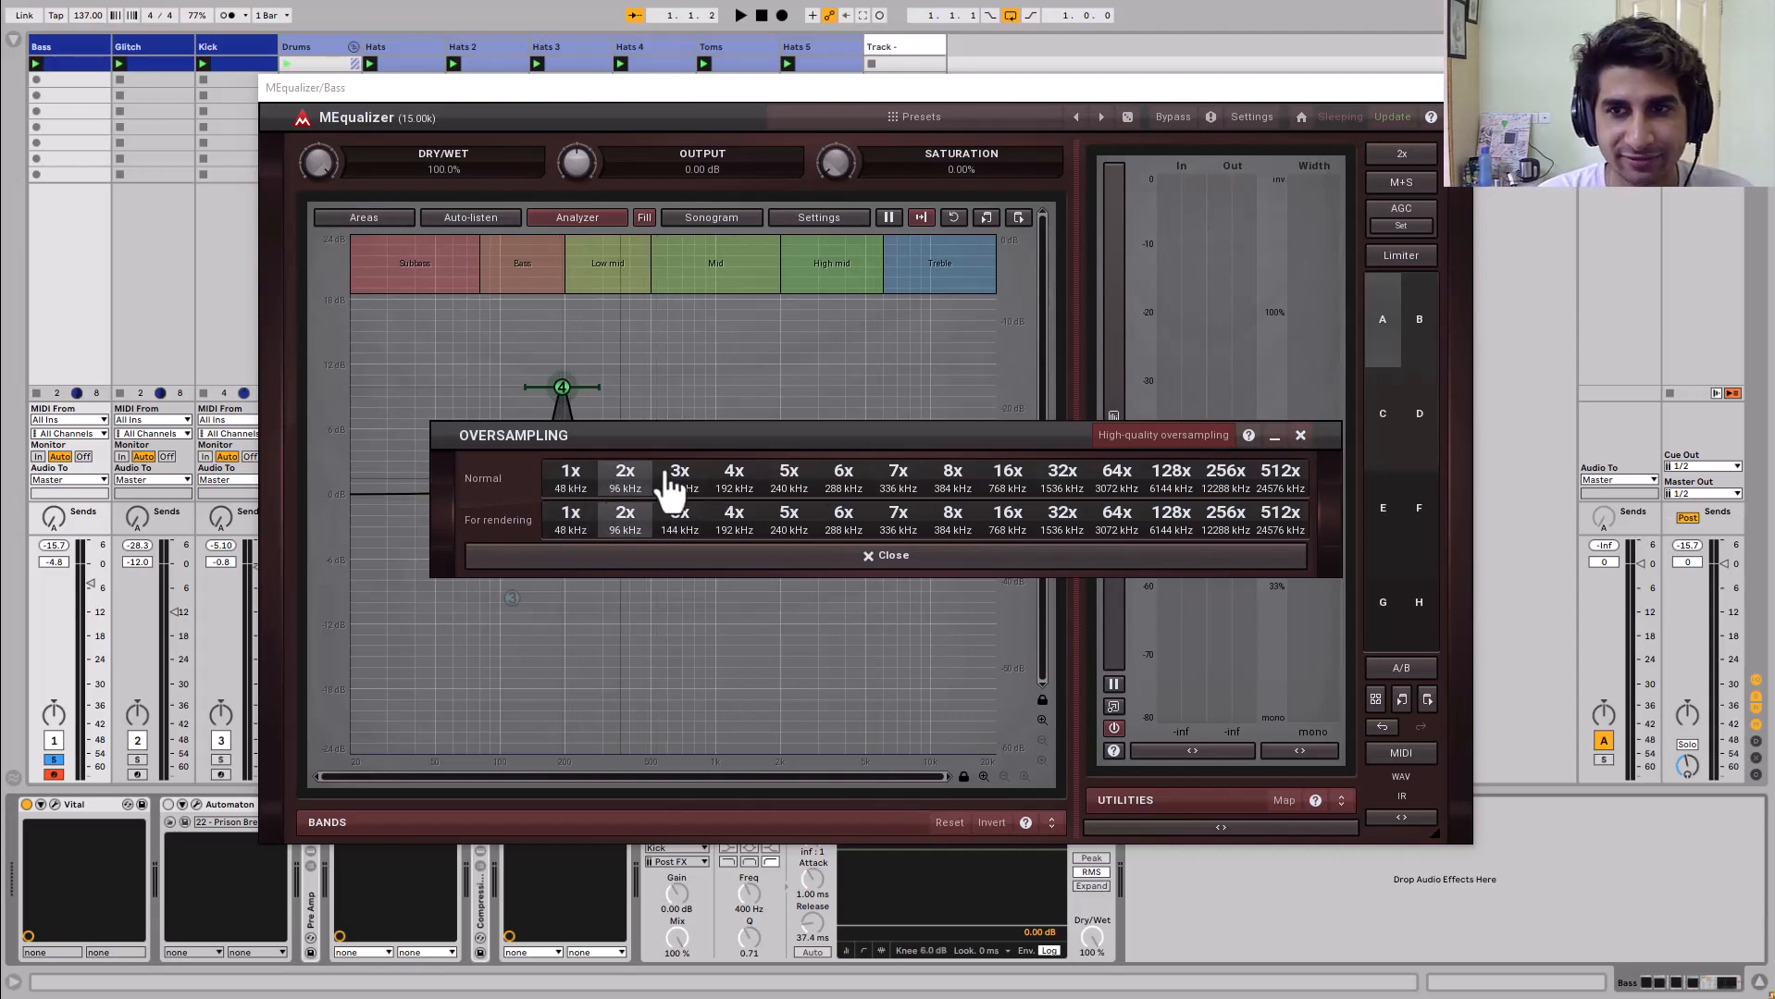
left_click(1300, 436)
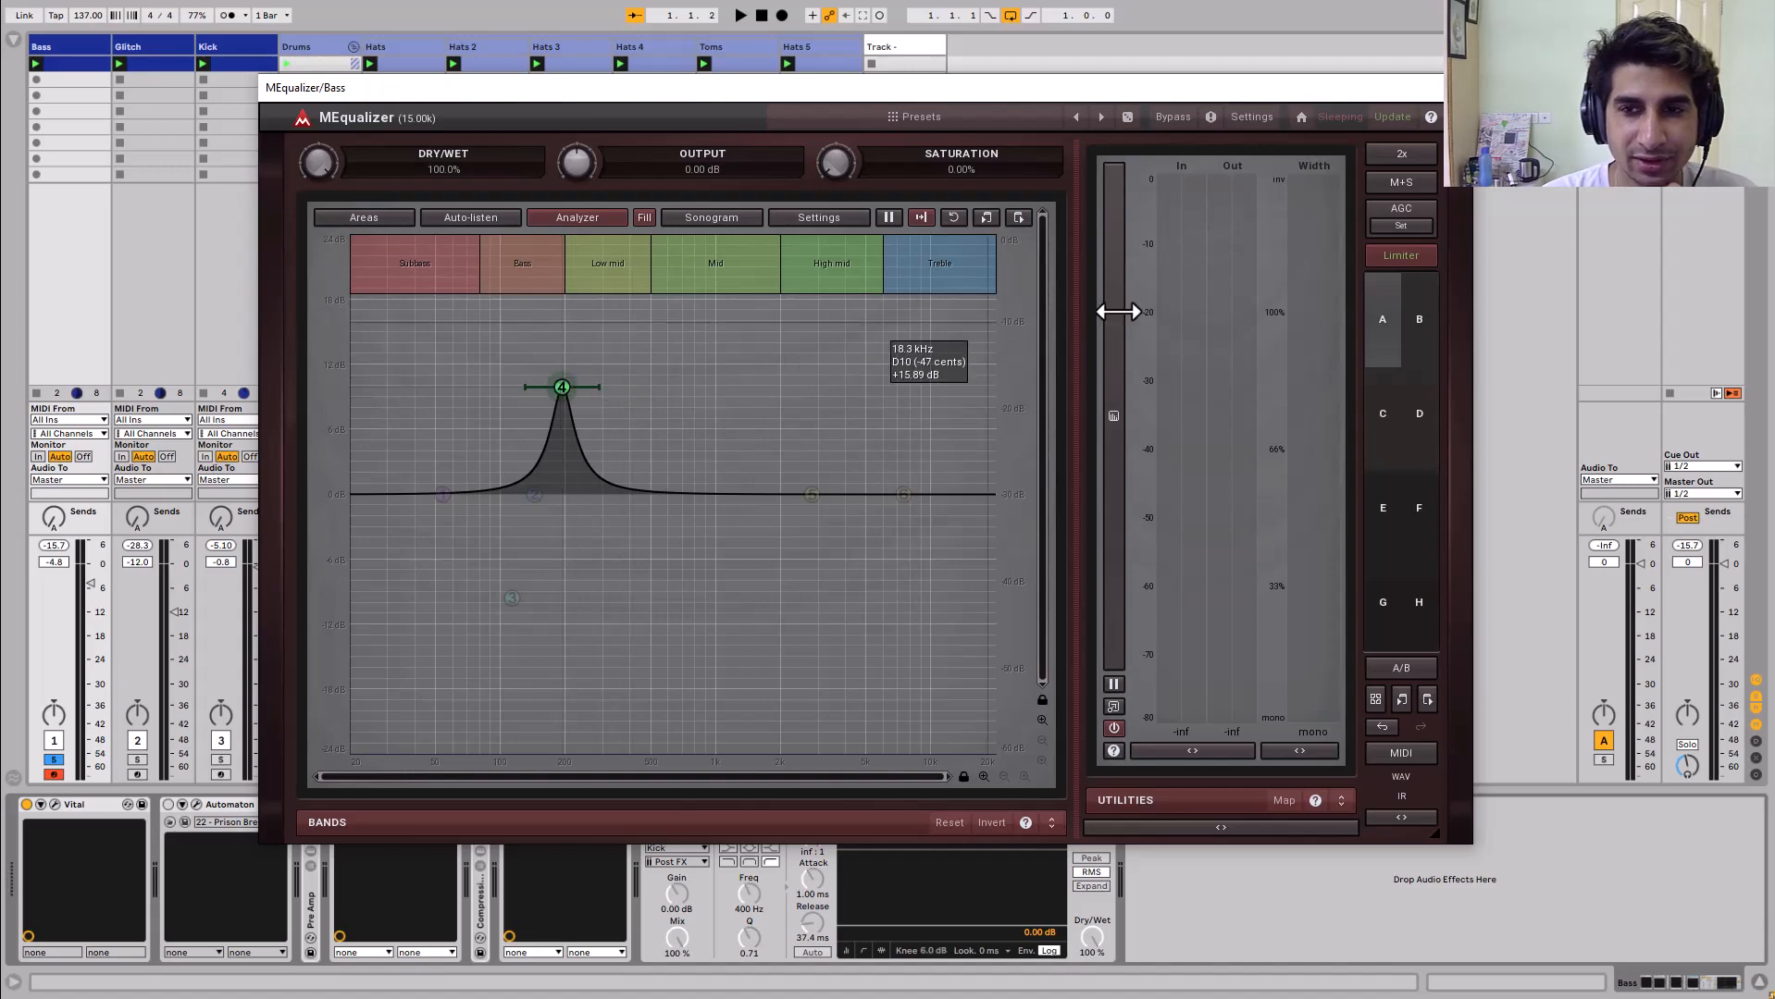
With AGC on, play the bass while boosting band 4 strongly in the low mids and band 2 in the sub-bass
mouse_move(571, 387)
left_click_drag(571, 386, 534, 447)
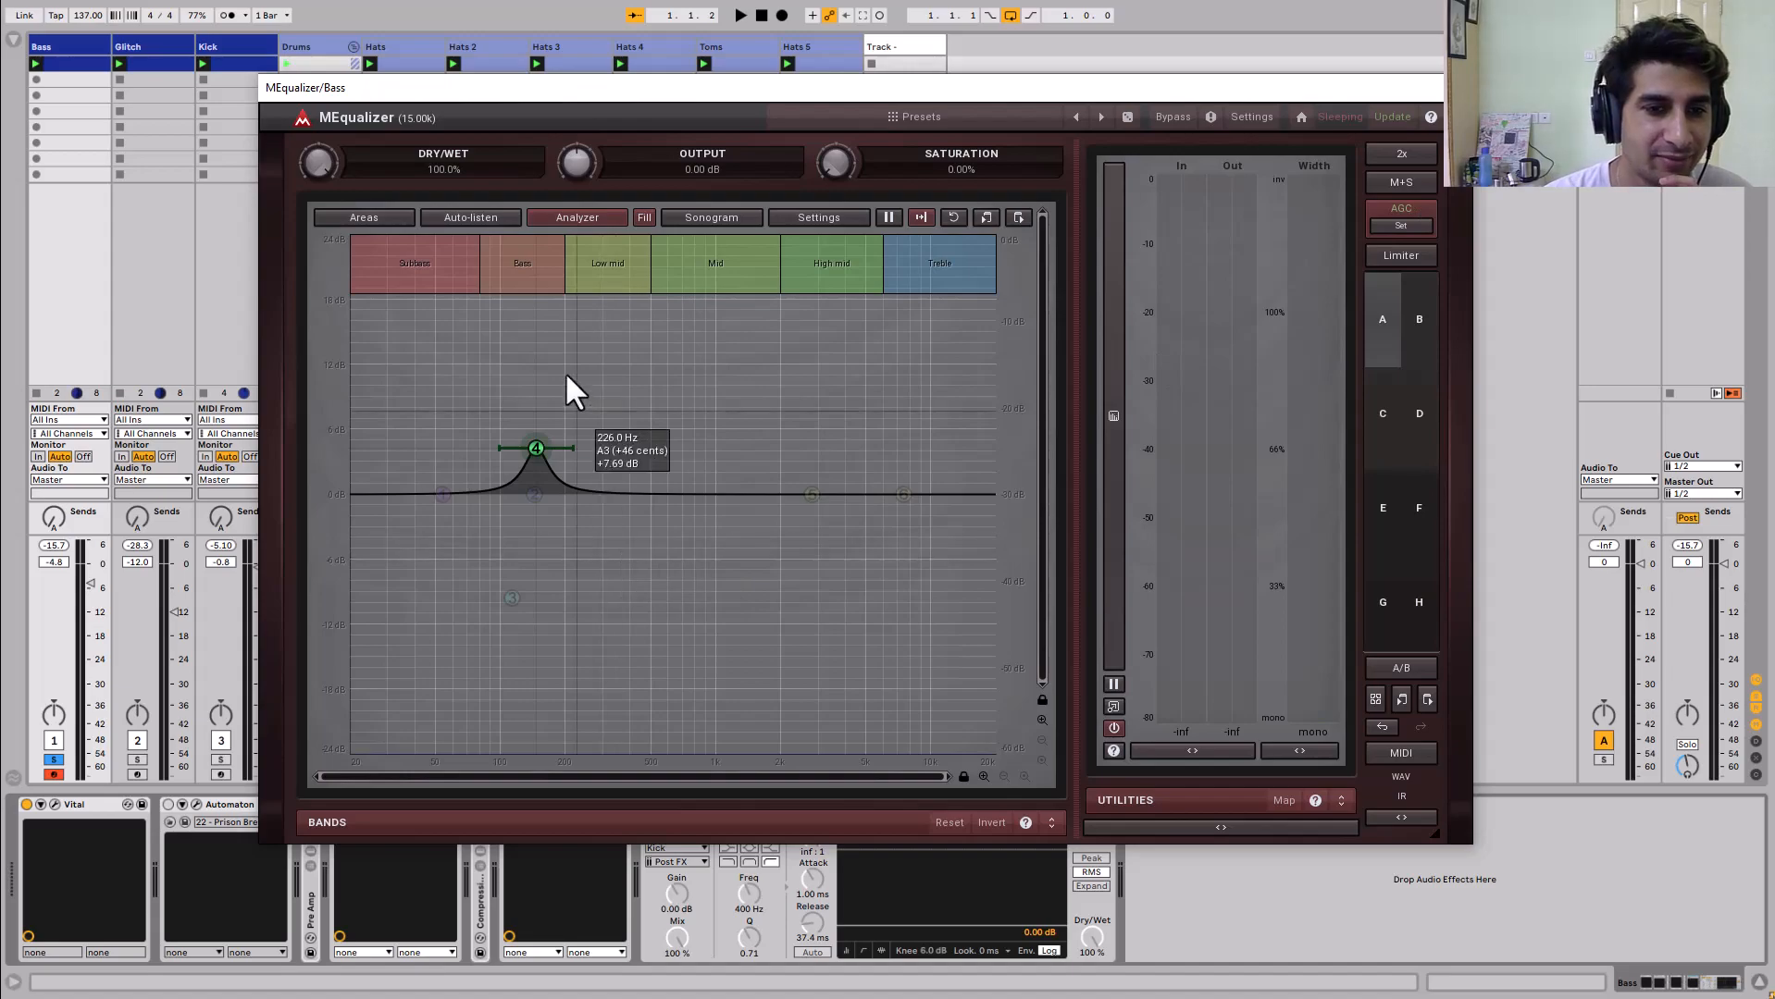
key("space")
left_click_drag(537, 448, 594, 259)
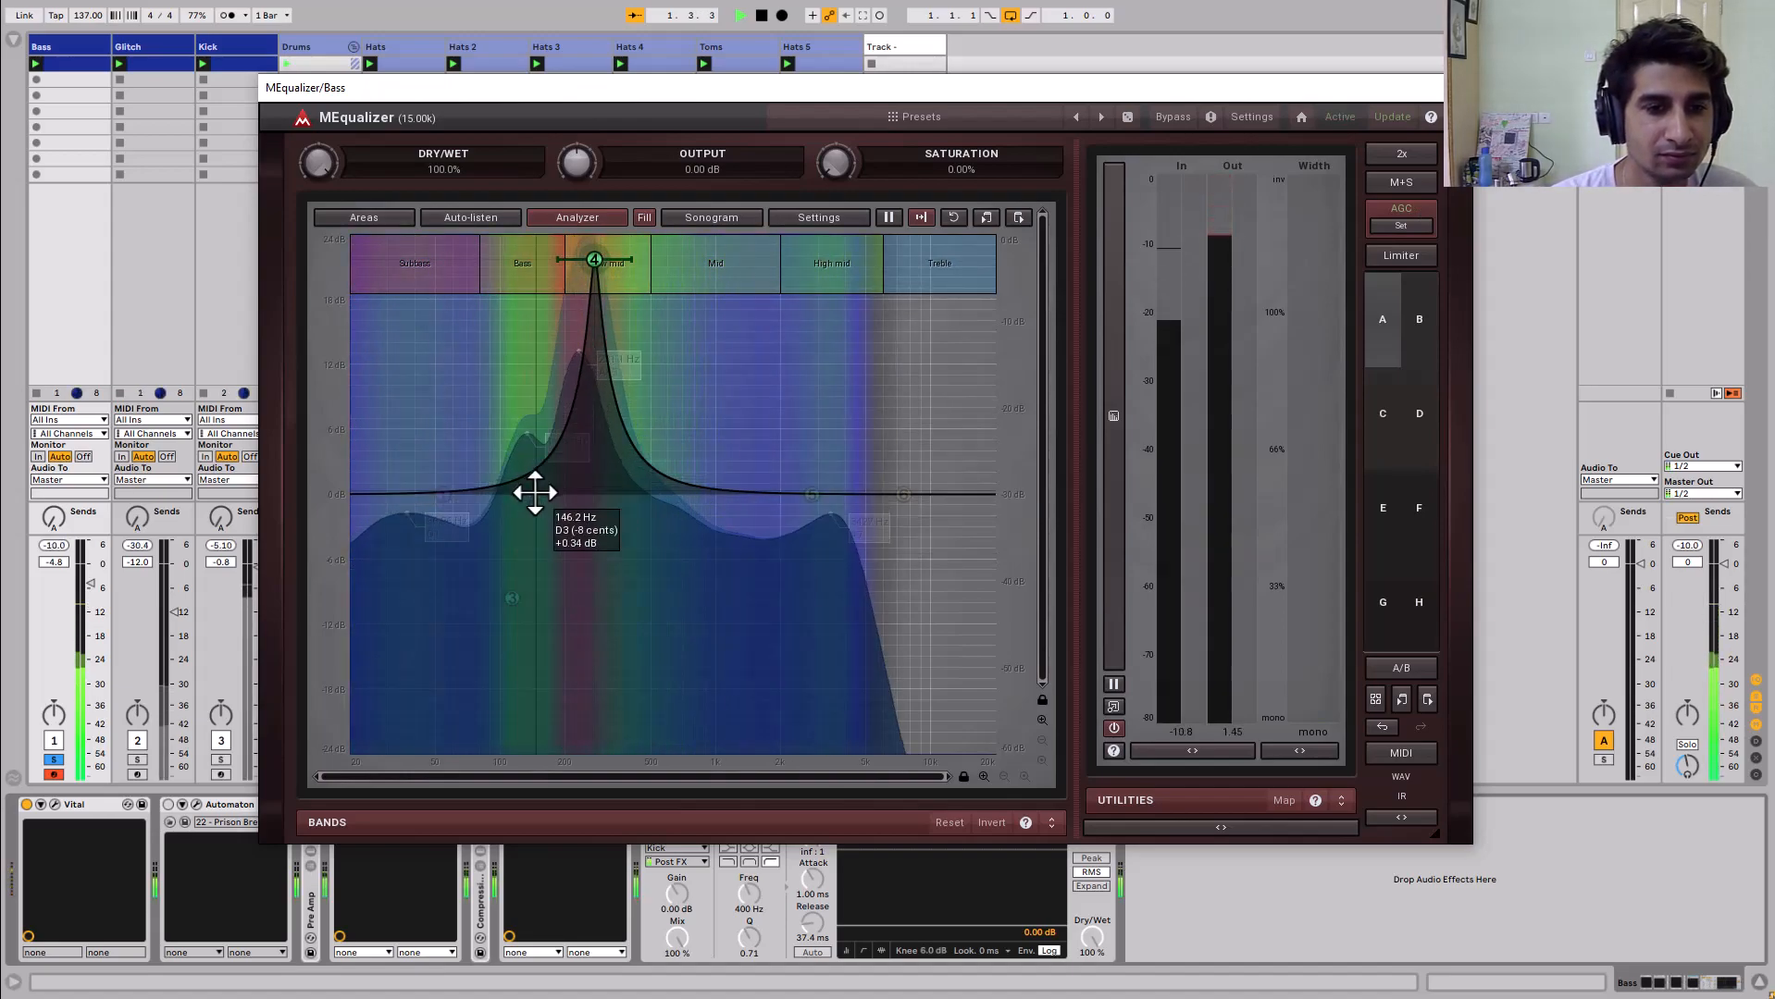
left_click_drag(534, 494, 444, 240)
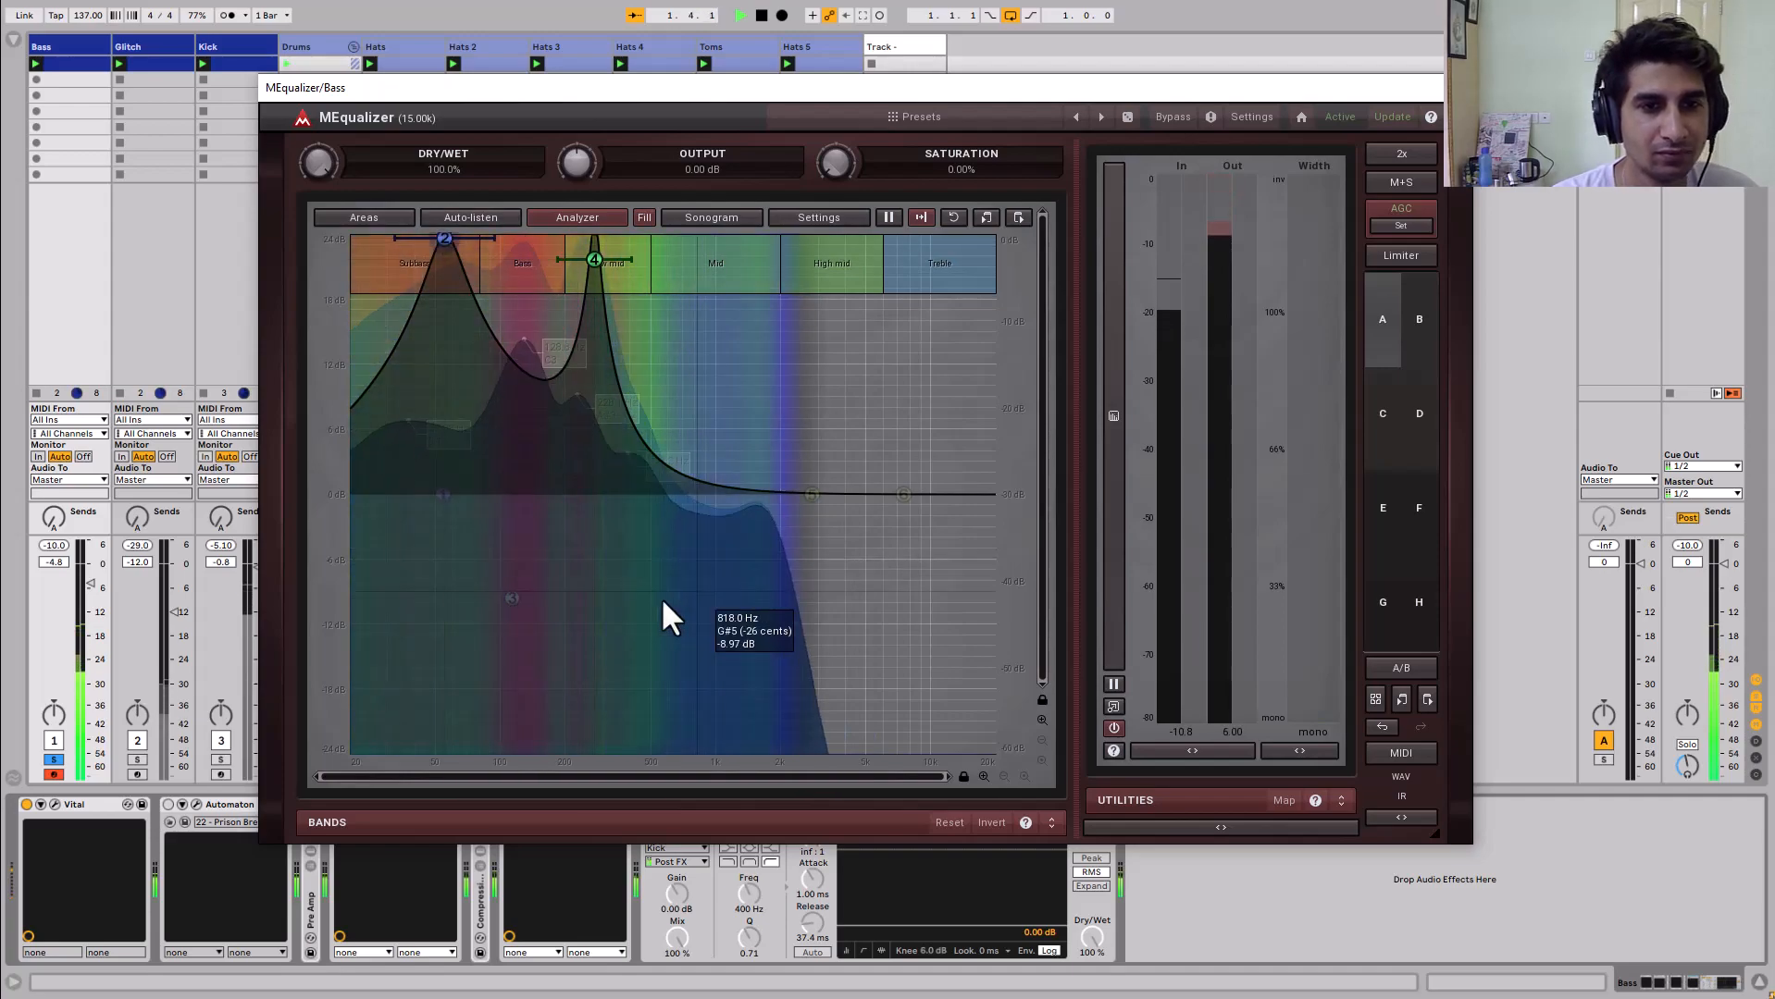
key("space")
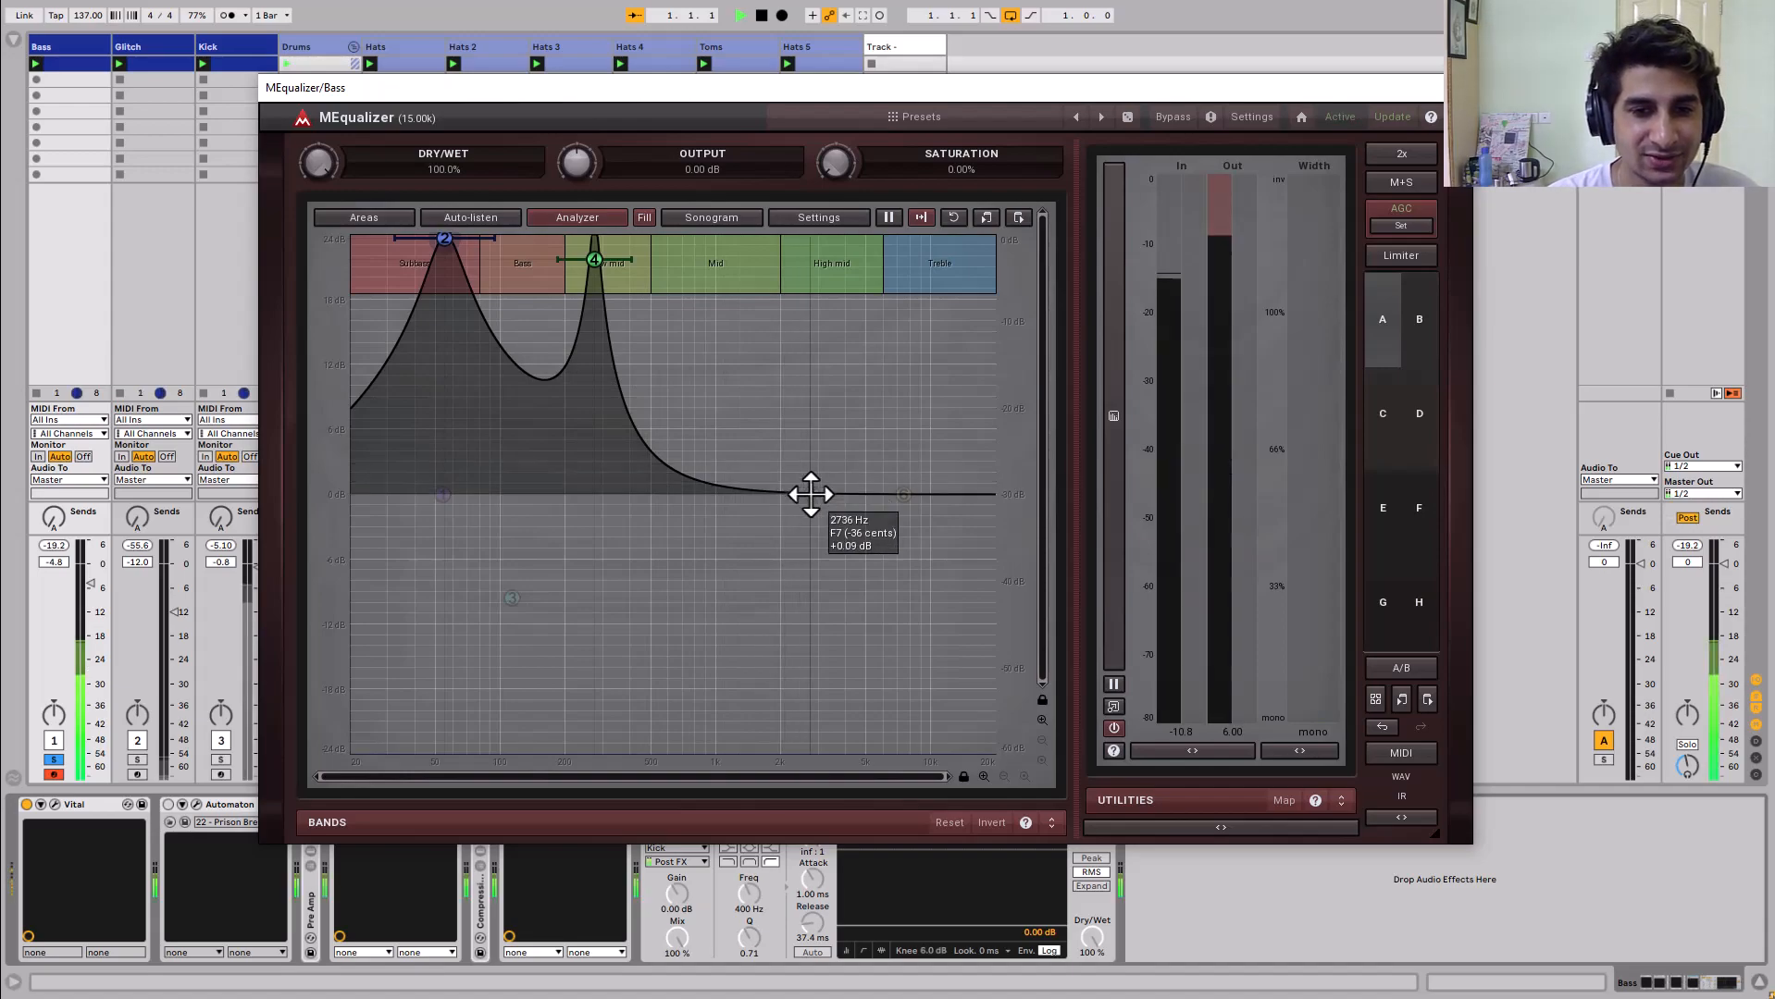
Push band 6 to an extreme boost at the lowest frequencies, drop band 2 deep in the treble during playback, and switch to slot B
left_click_drag(903, 495, 353, 237)
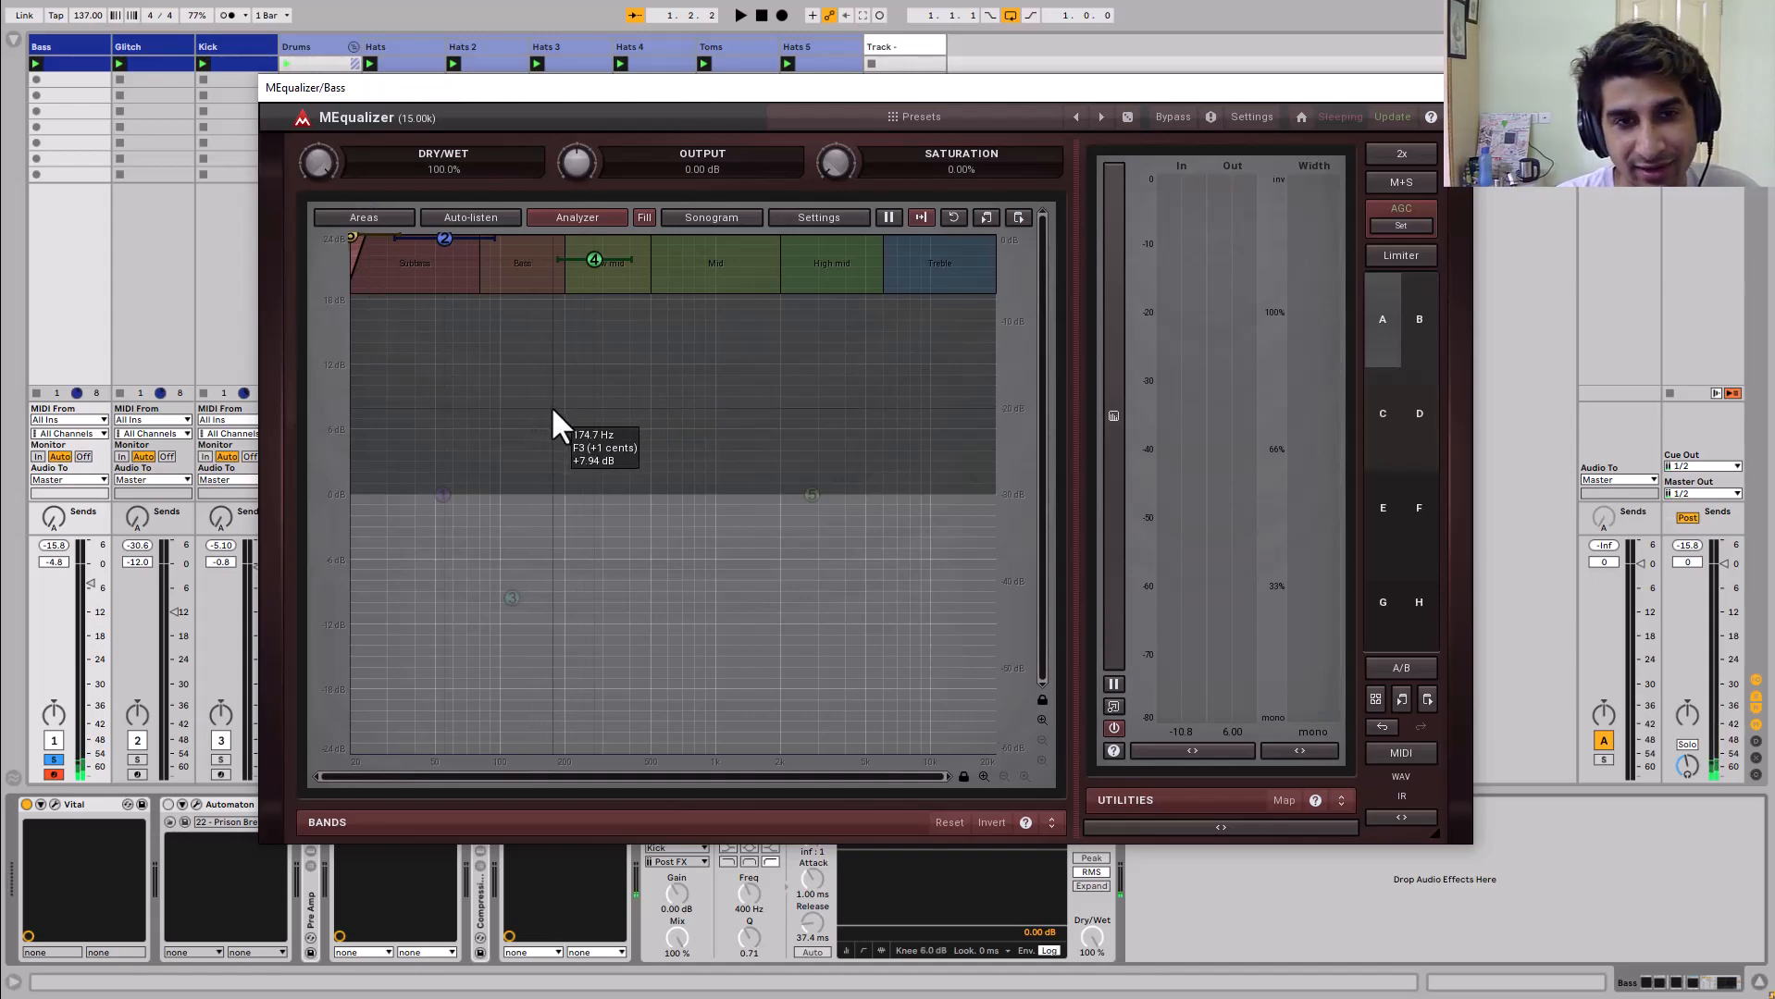
key("space")
left_click_drag(444, 239, 939, 714)
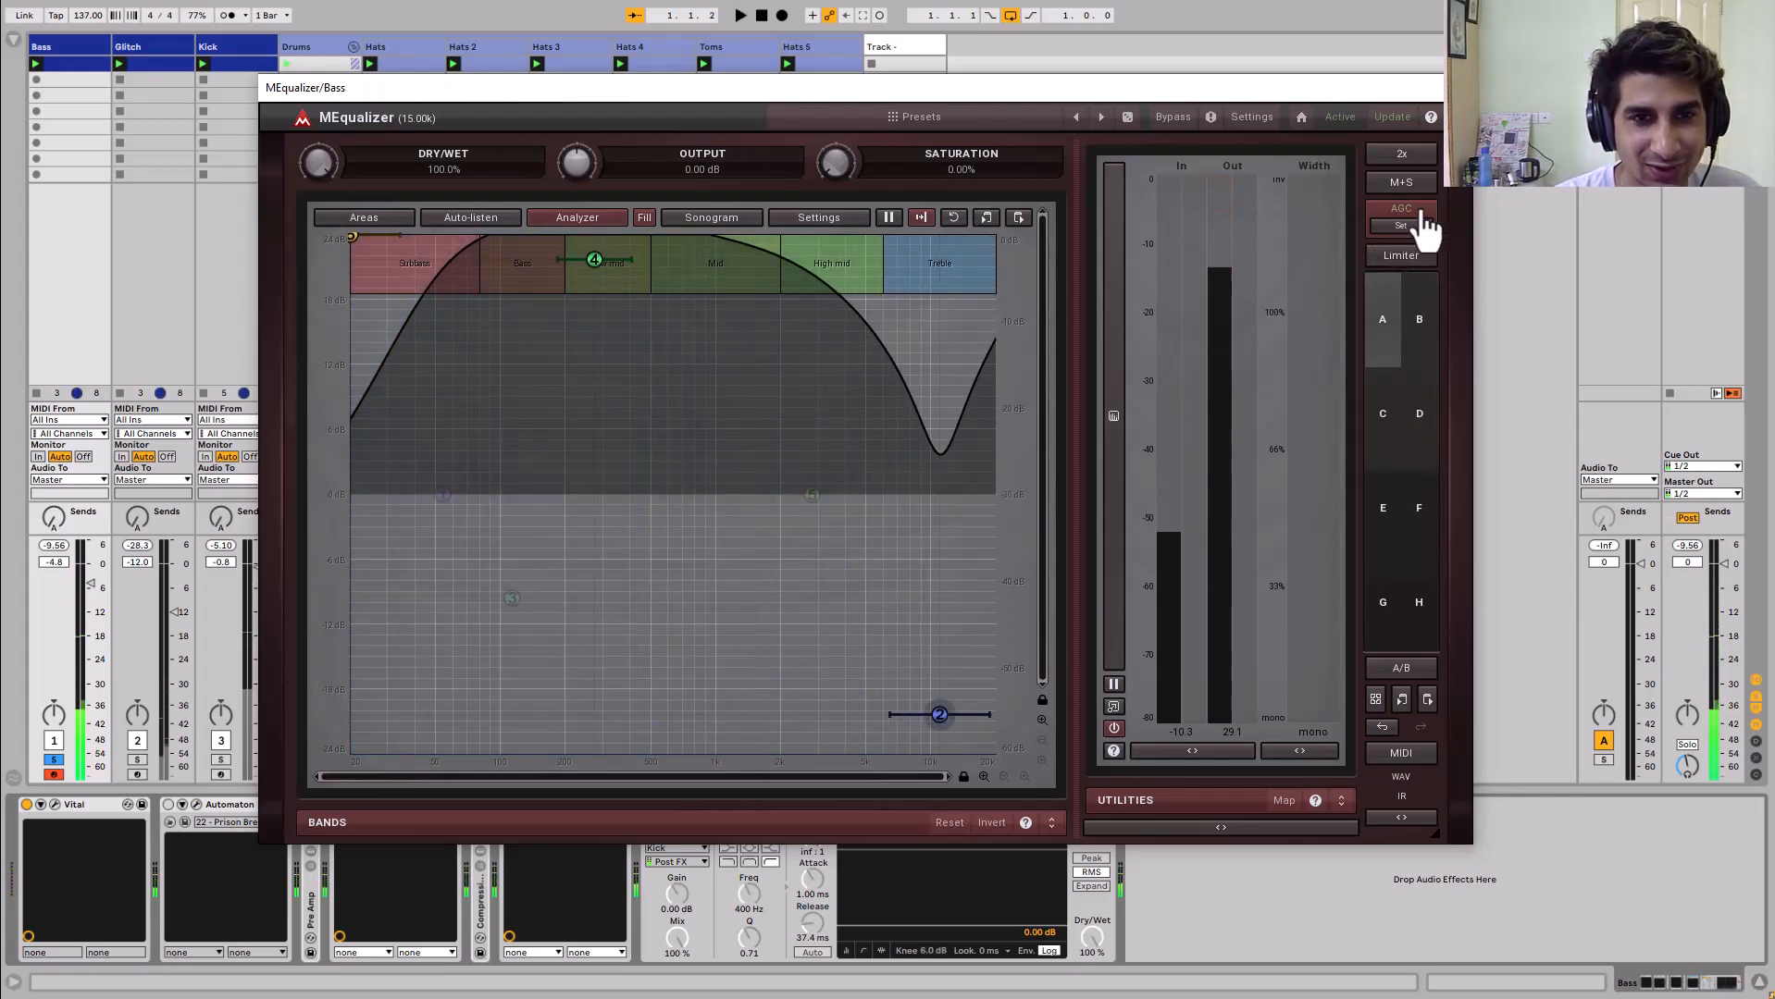
left_click(1426, 352)
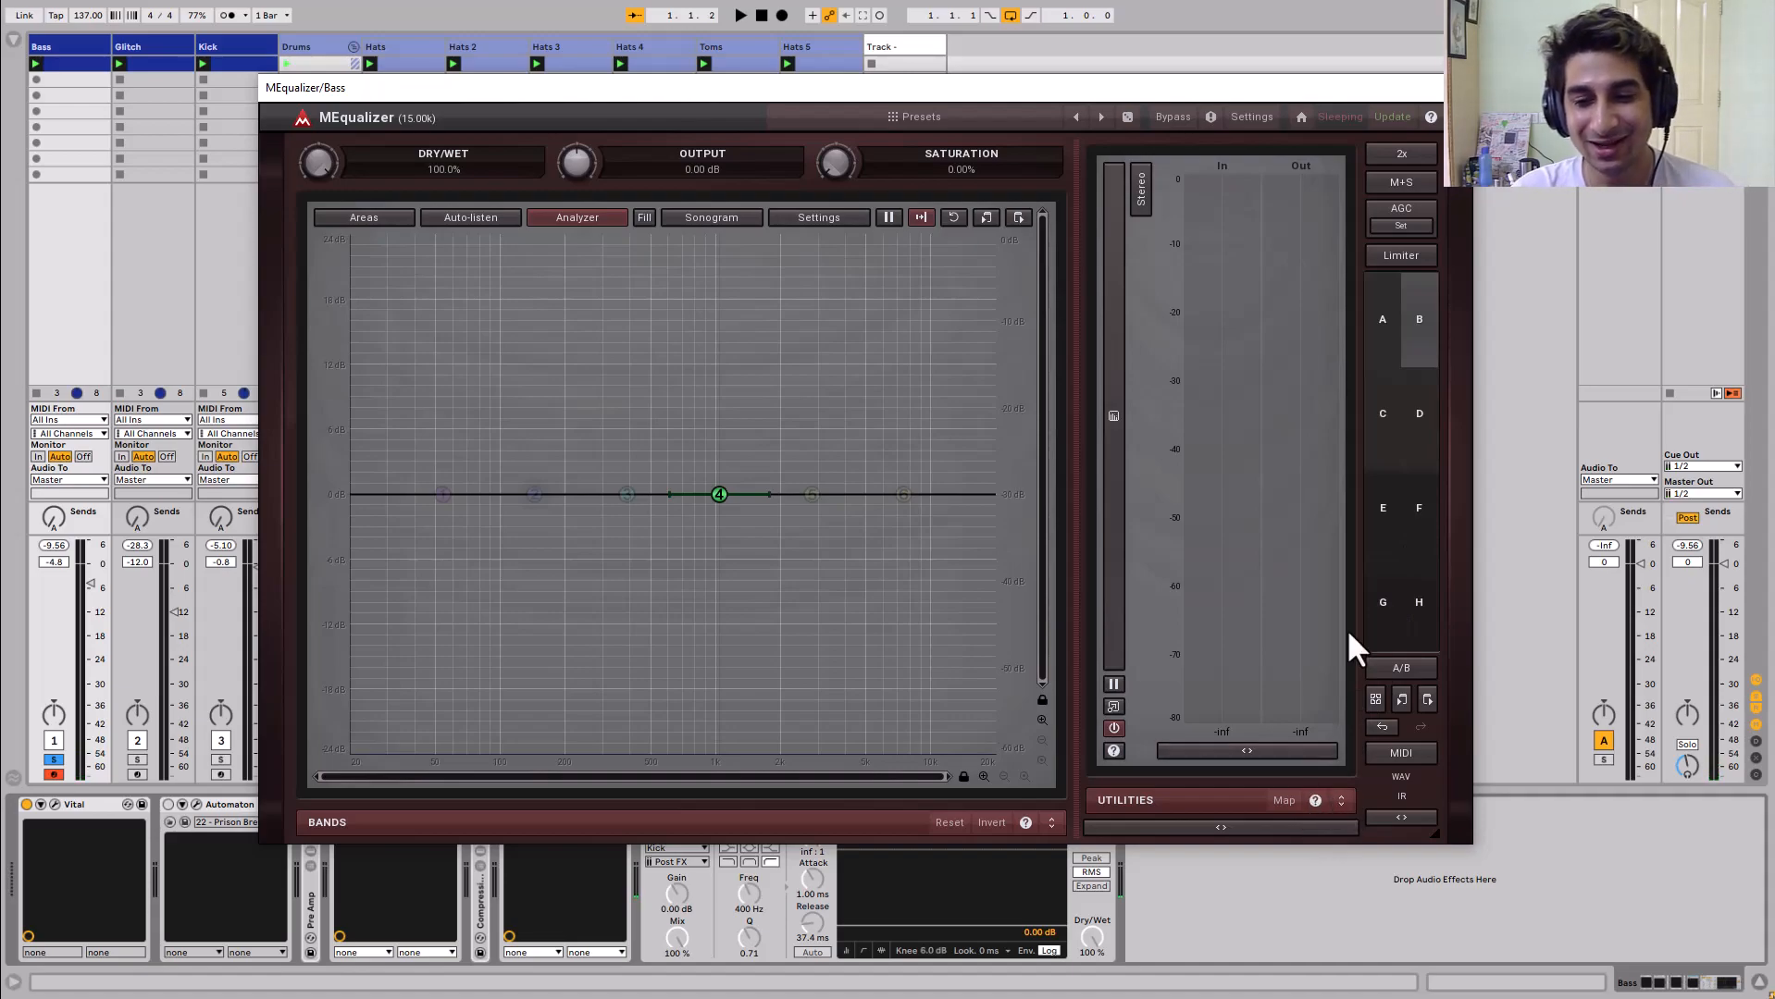
Expand the Utilities section, examine the behaviour modes and Speed setting of multiparameter 1, and close its settings
left_click(1339, 802)
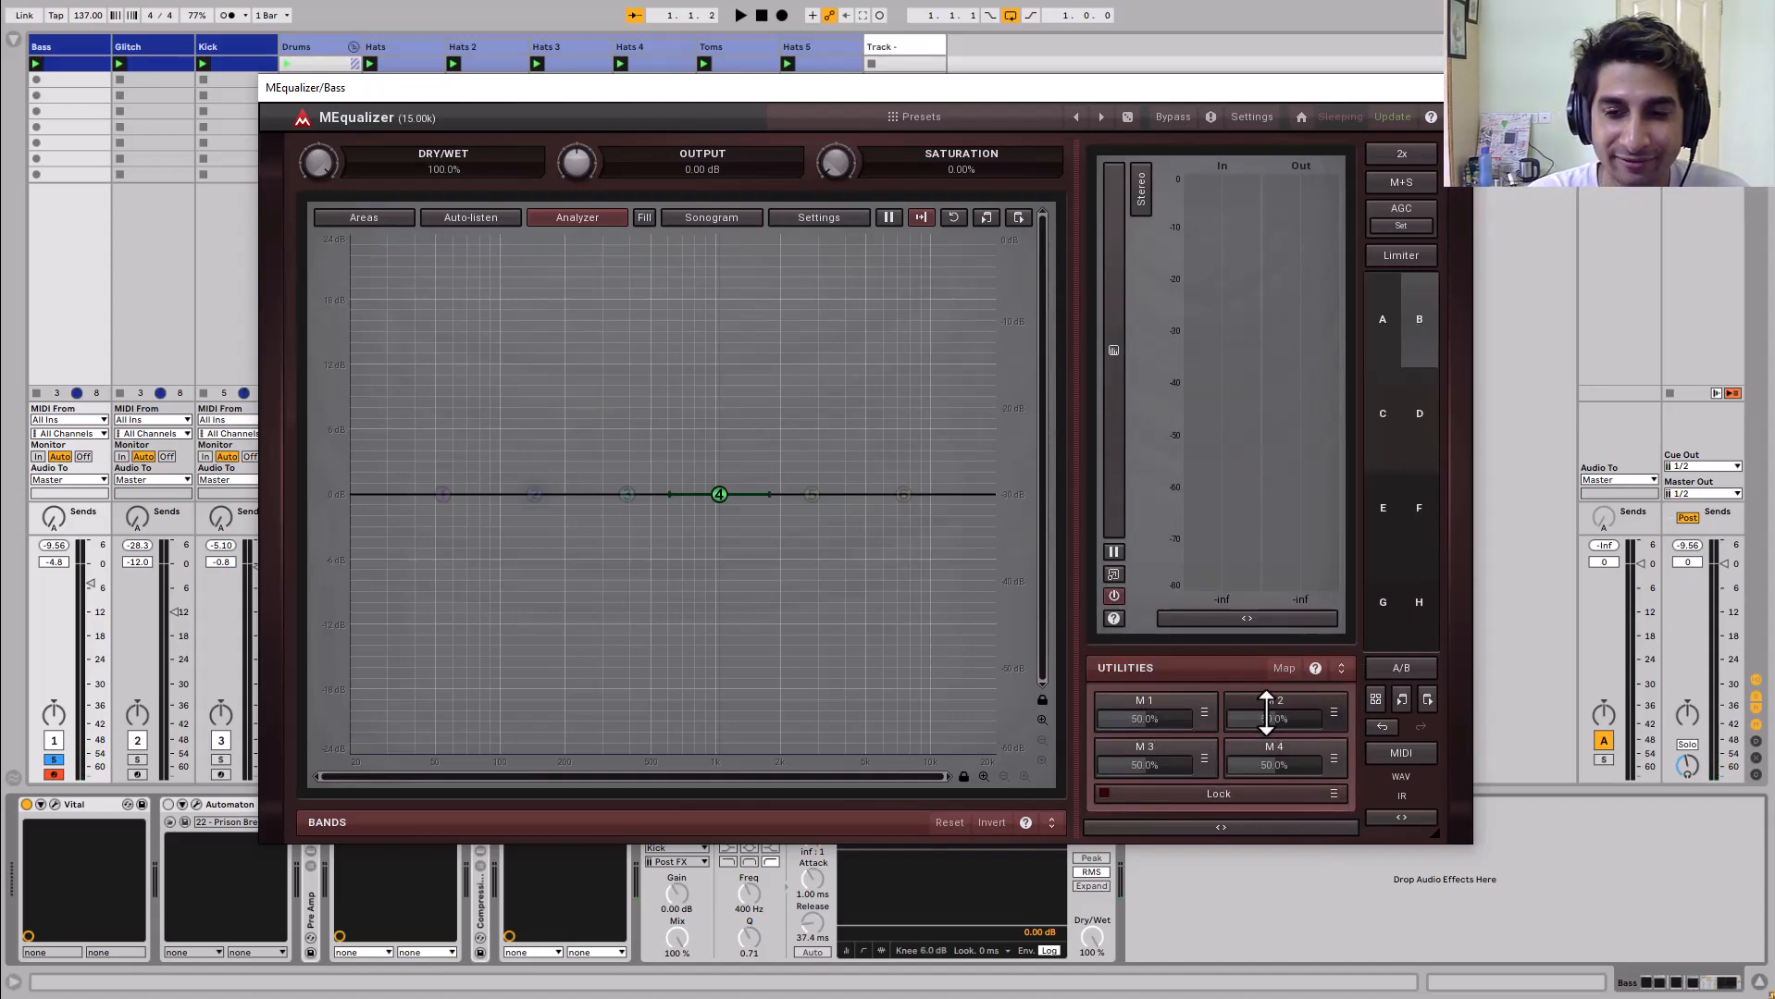
left_click(1174, 705)
left_click(1161, 711)
left_click(1160, 703)
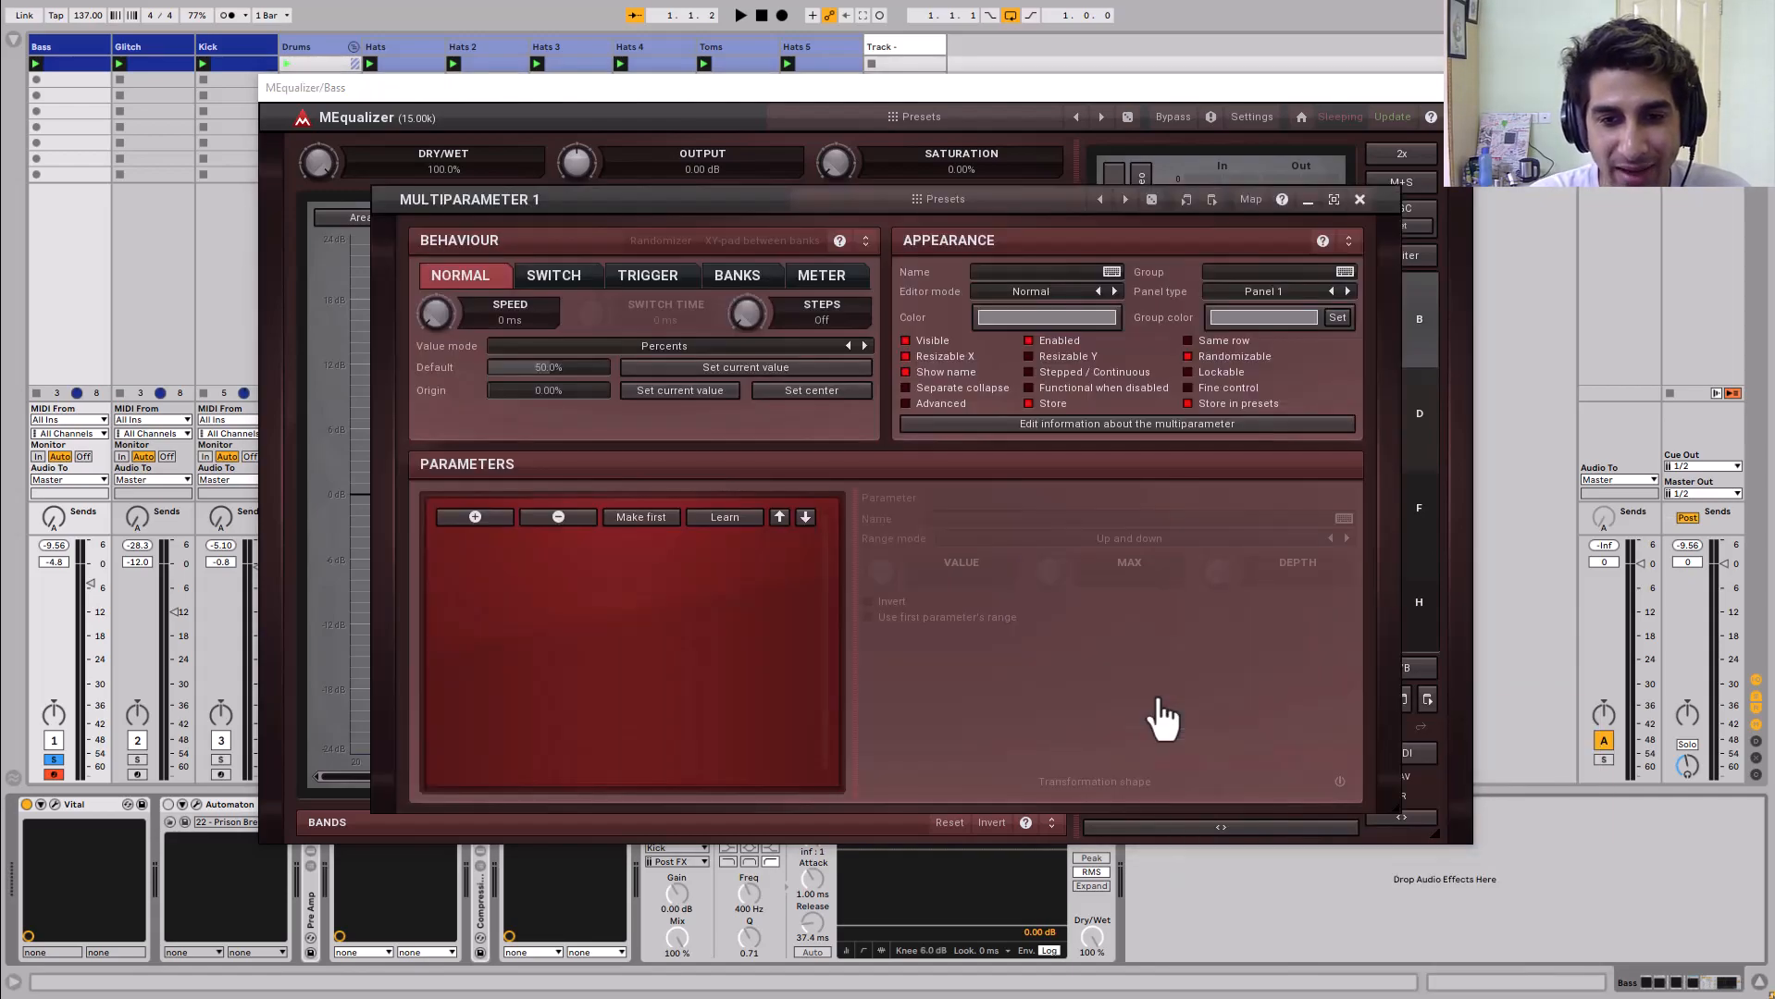
left_click(629, 276)
left_click(554, 272)
left_click(507, 273)
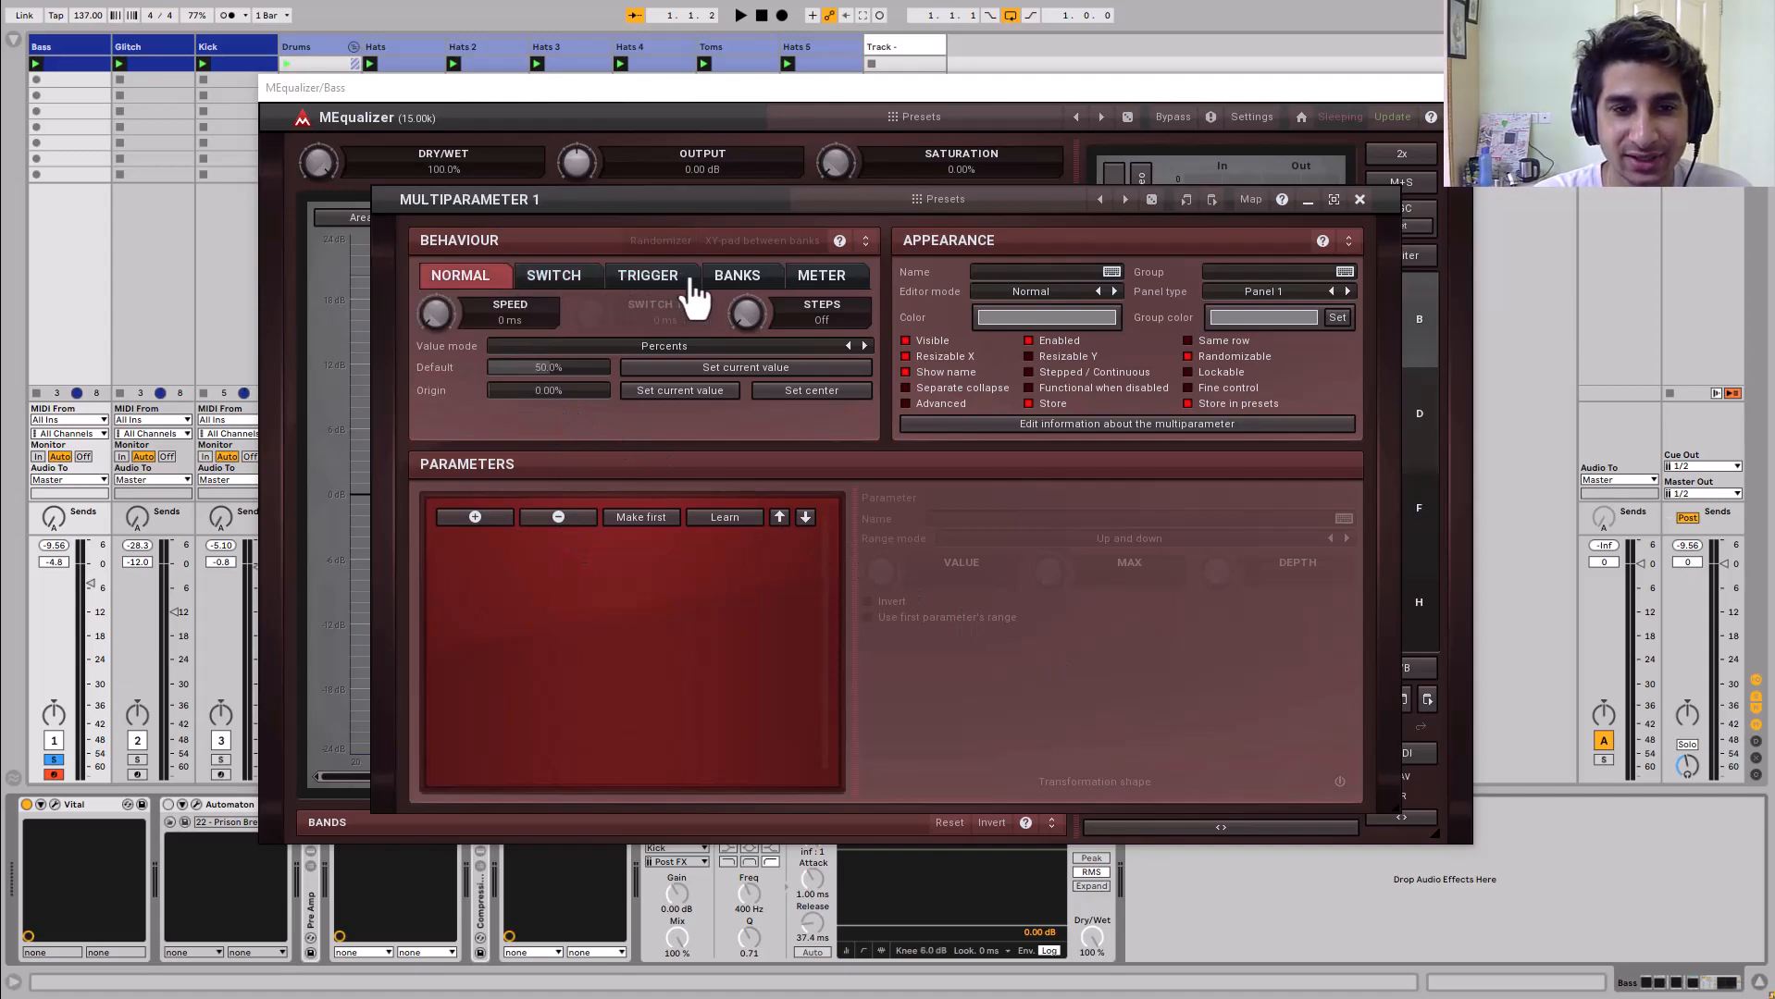
left_click_drag(435, 312, 435, 282)
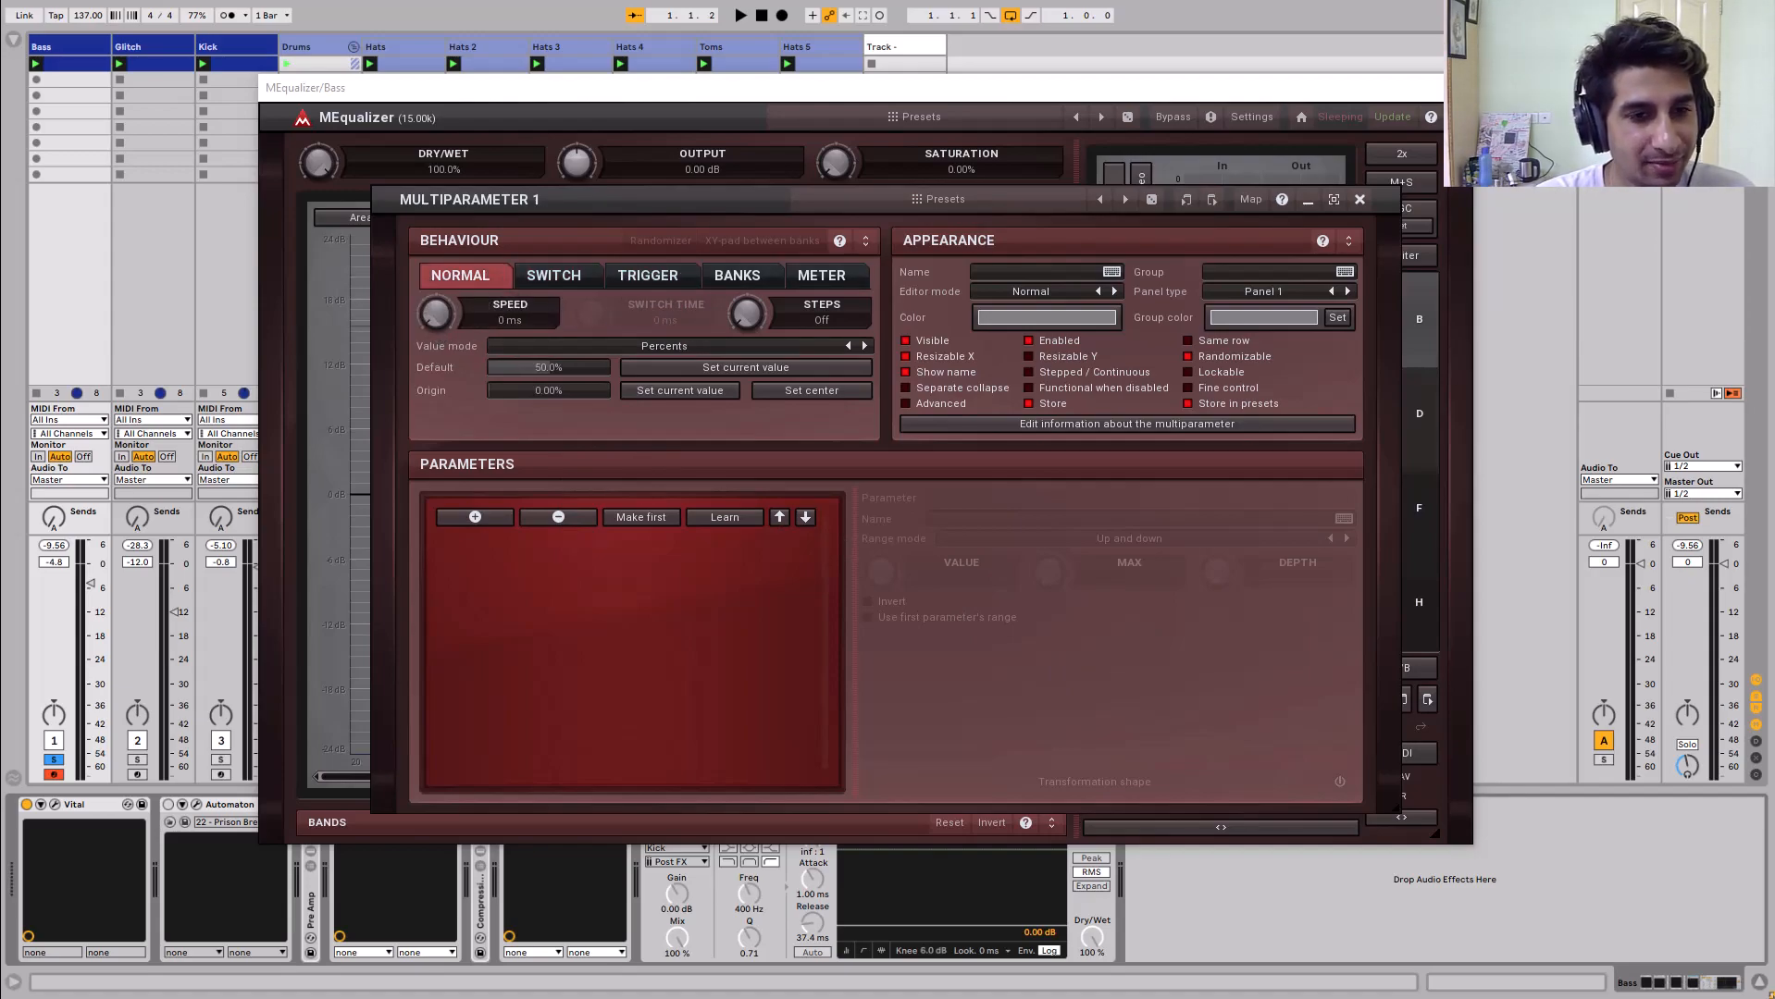
left_click(1359, 199)
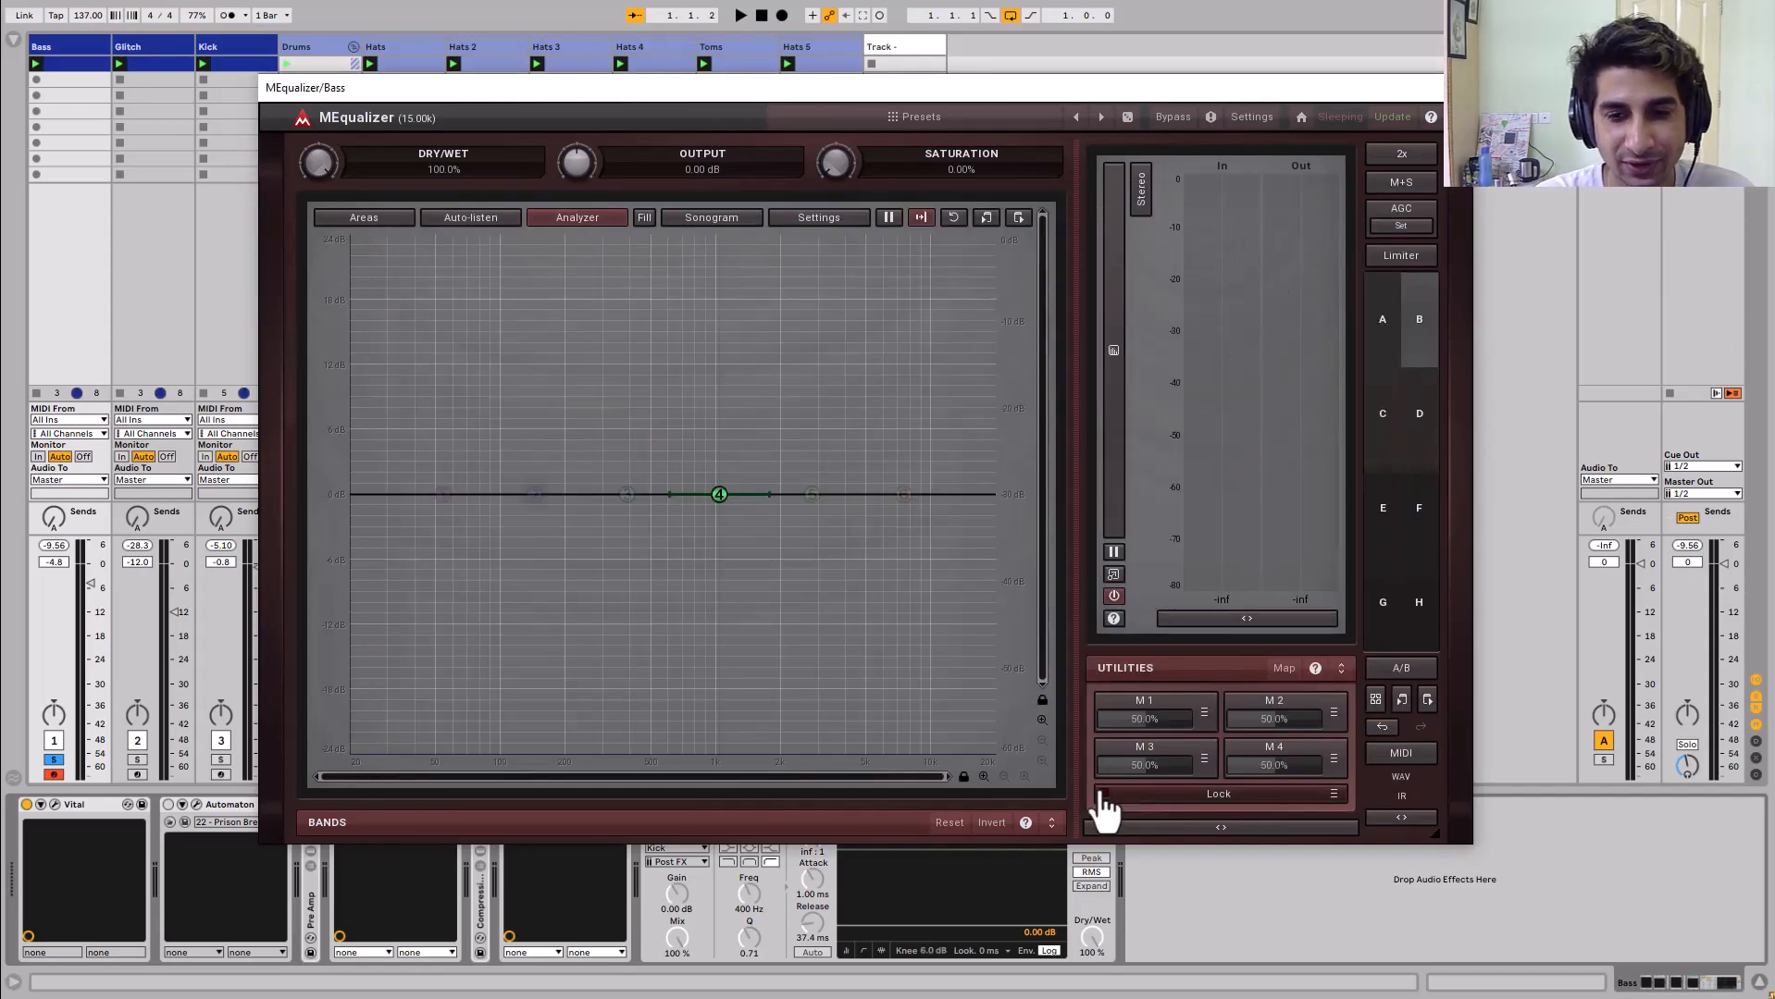
Collapse the meters and utilities area, open MEqualizer's preset browser, and reposition its window
left_click(1179, 828)
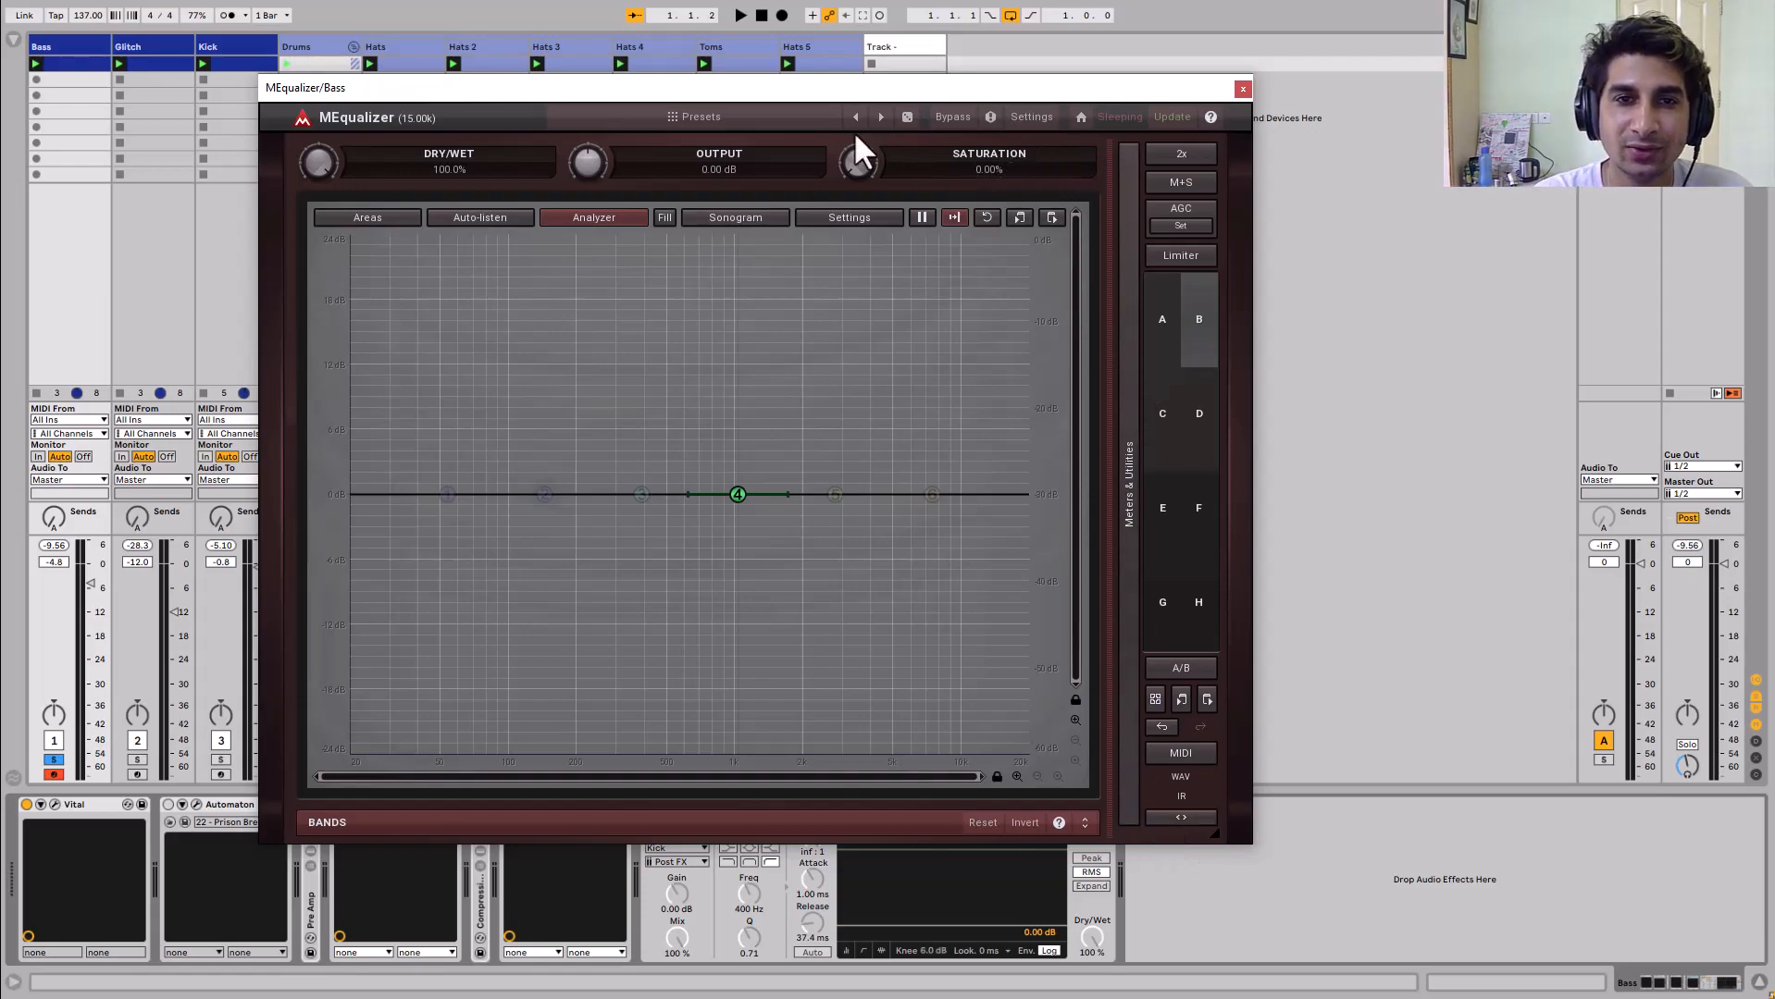
left_click(787, 118)
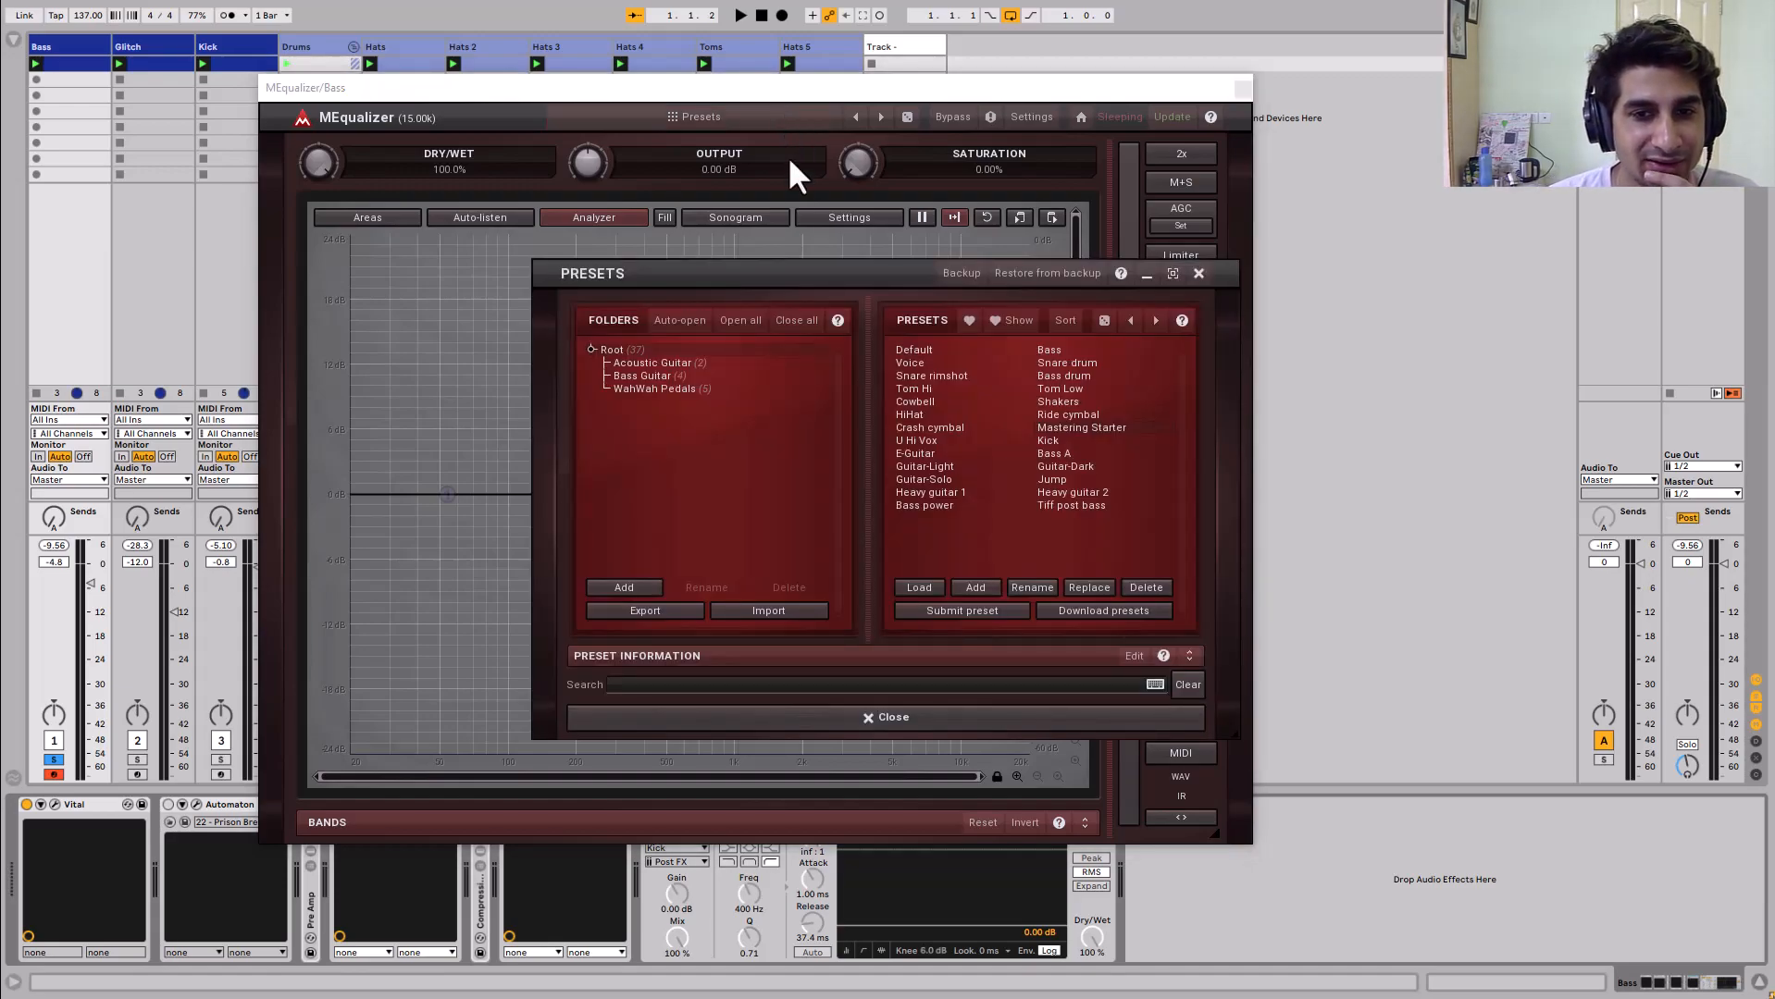
left_click_drag(757, 272, 705, 238)
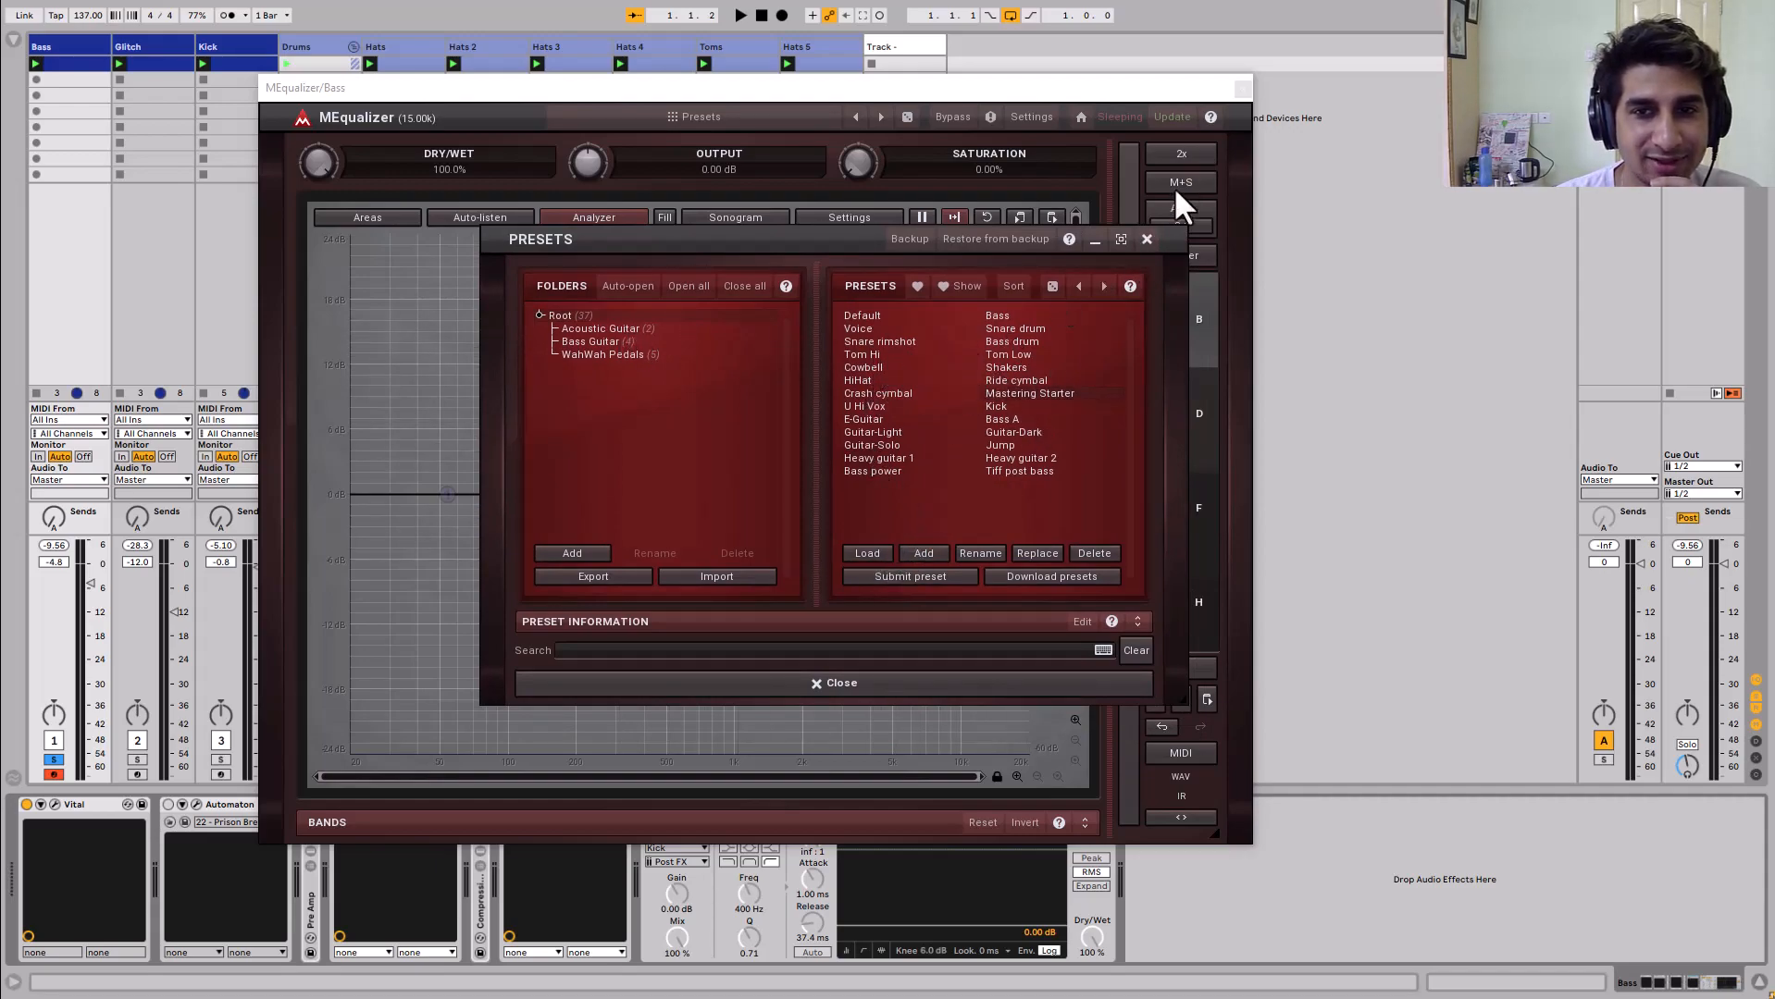
Load random MEqualizer presets from outside the preset browser, review the browser once more, and close the equalizer
left_click(1146, 240)
left_click(908, 118)
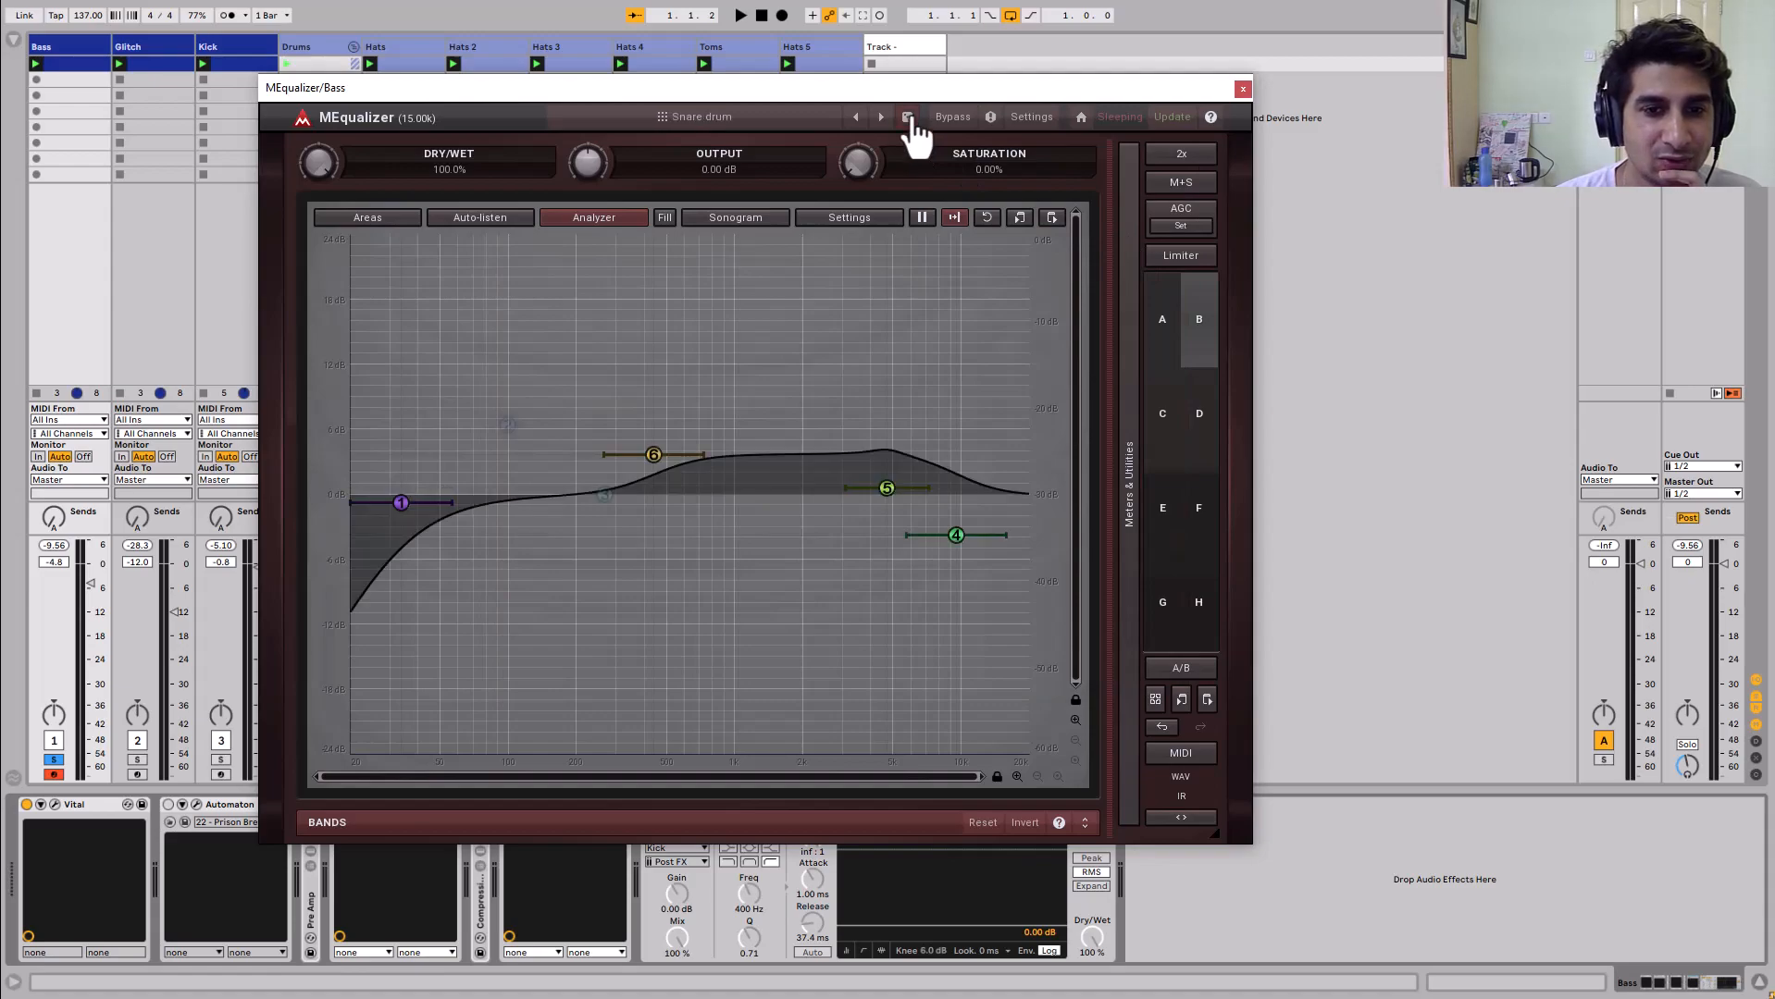
left_click(908, 119)
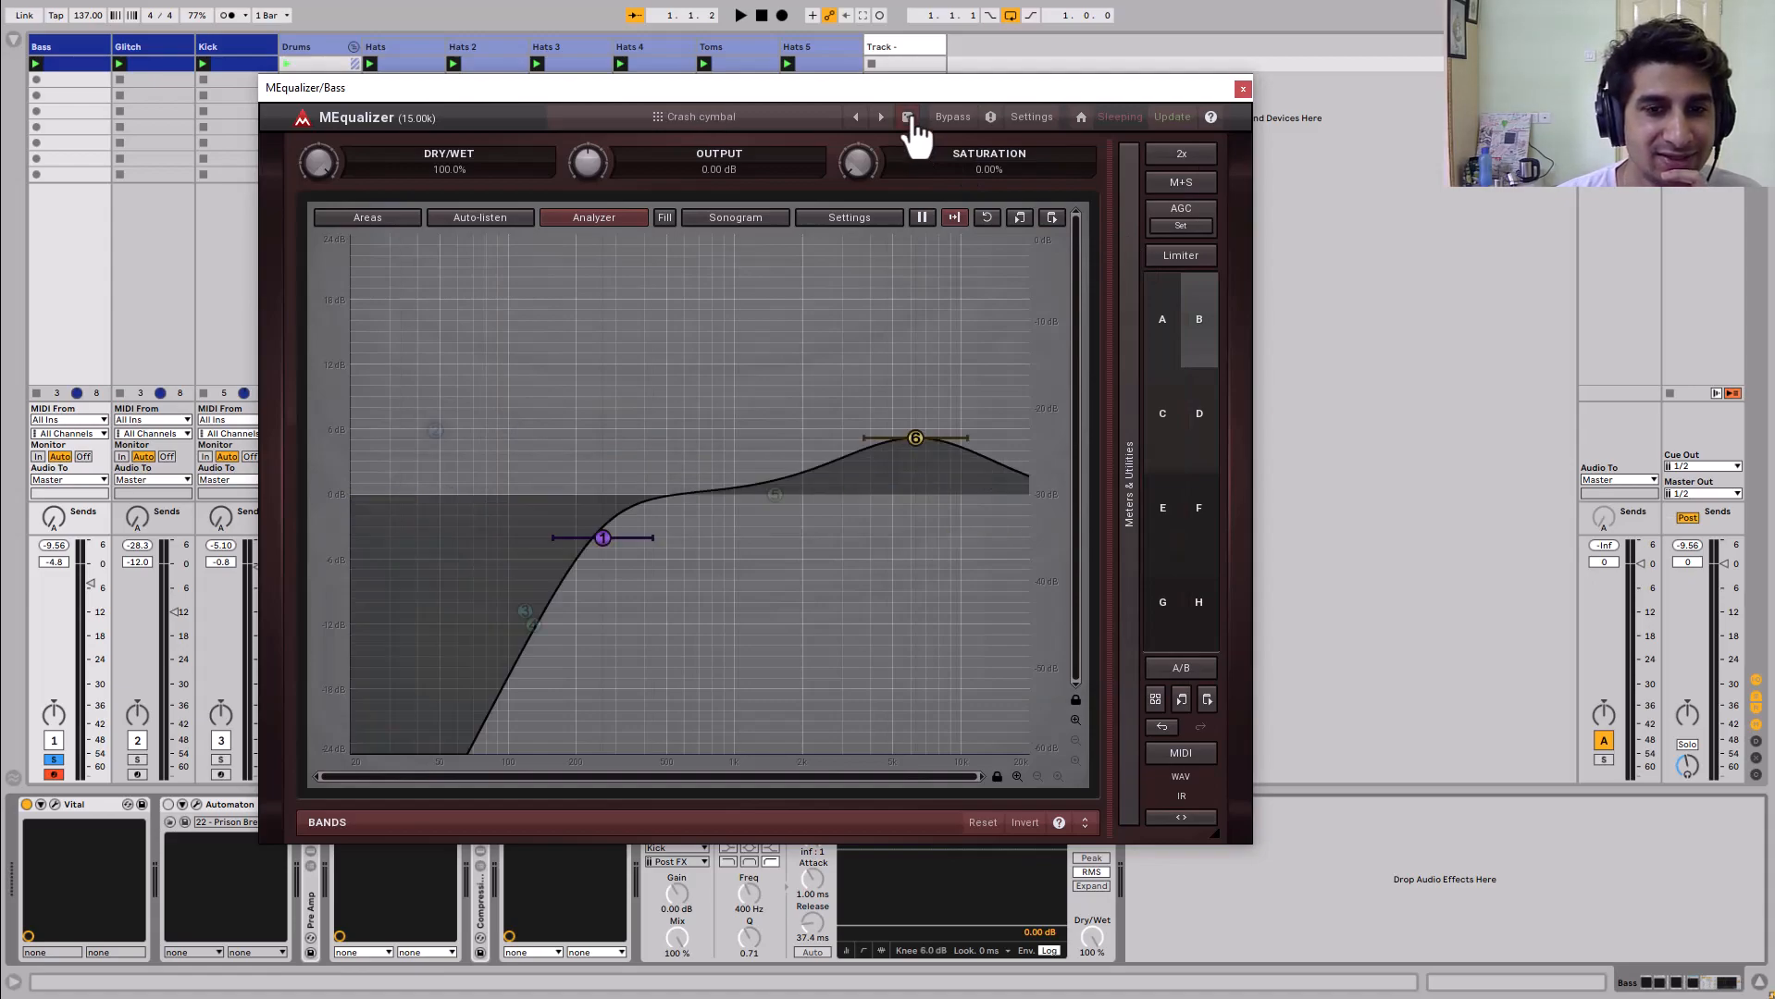
left_click(727, 118)
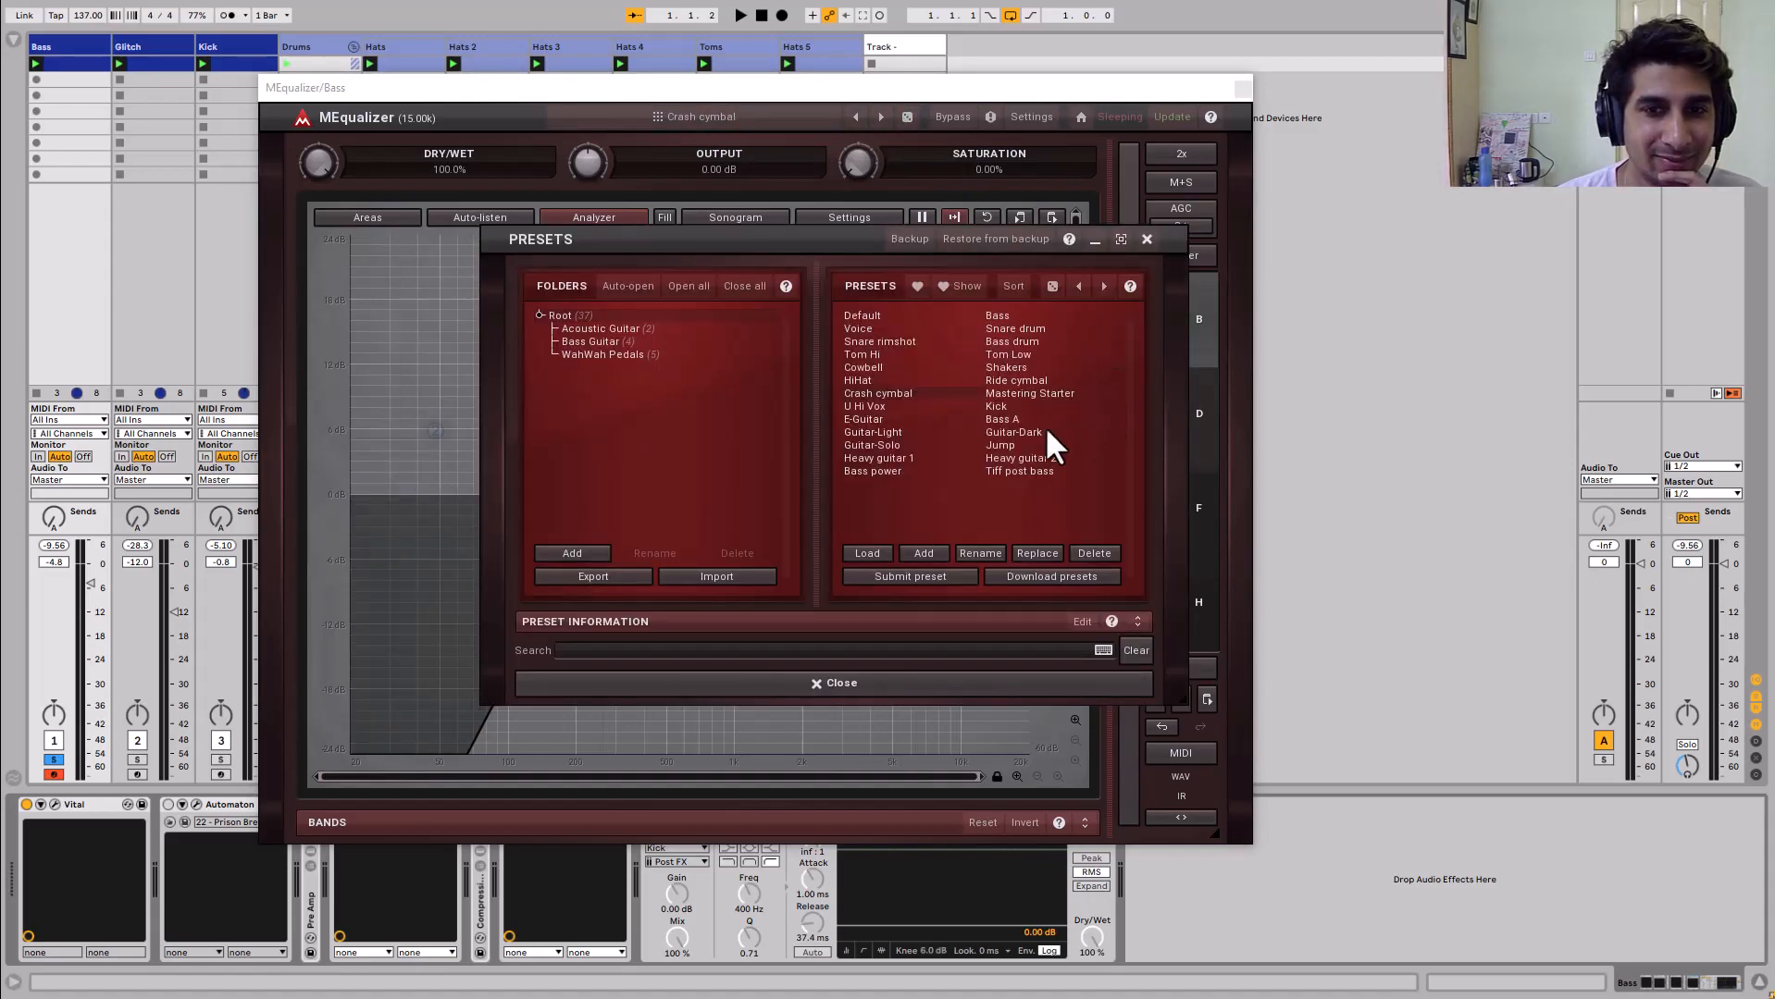
left_click(1146, 241)
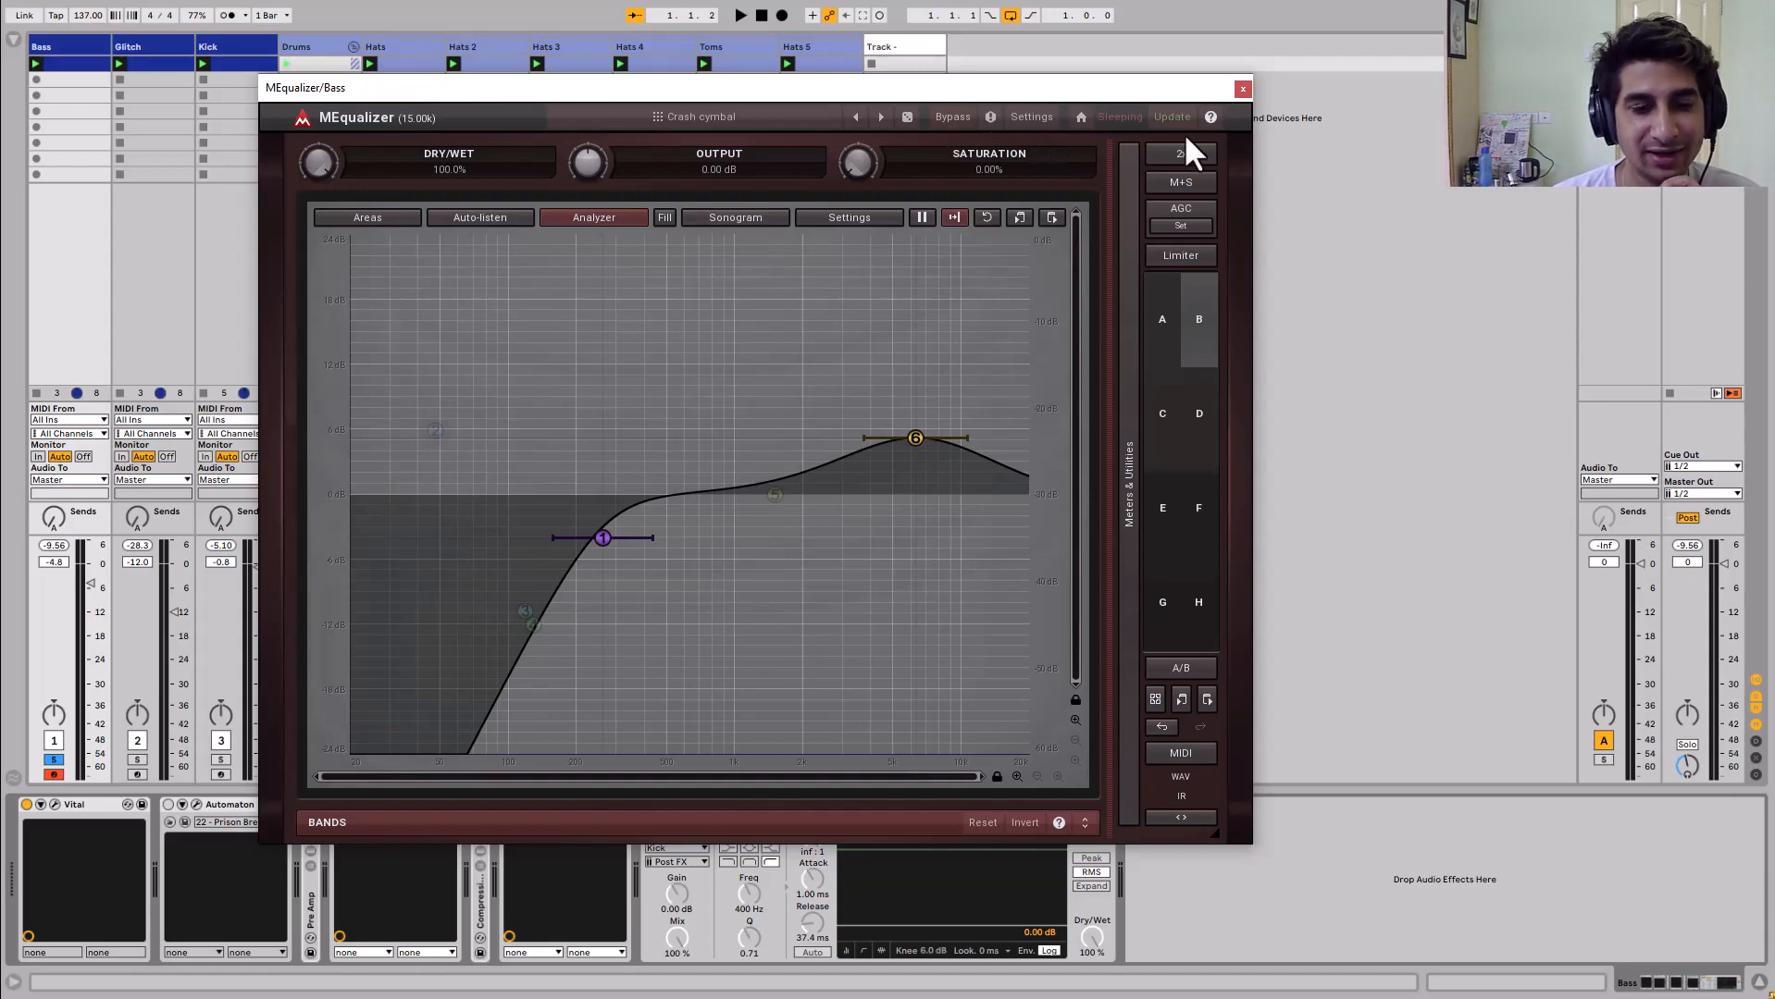
left_click(1237, 89)
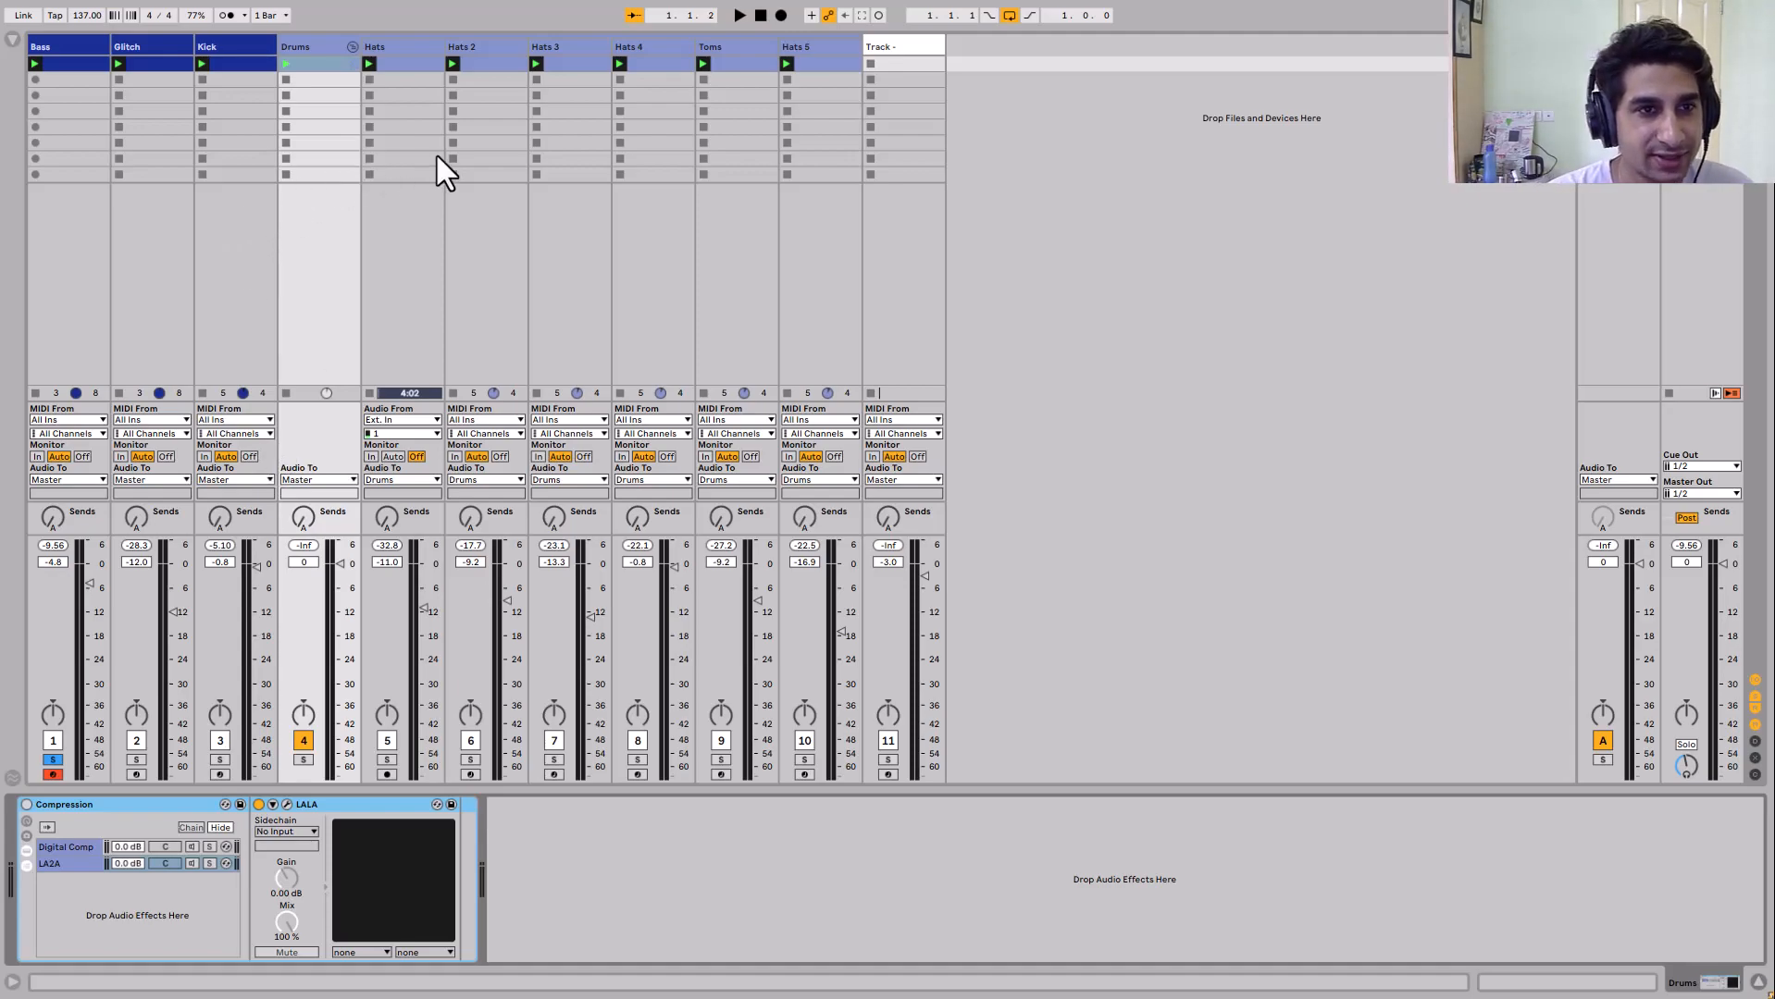
Solo the Drums group, play it, and raise the Hats track volume to -9.8 dB
left_click(317, 45)
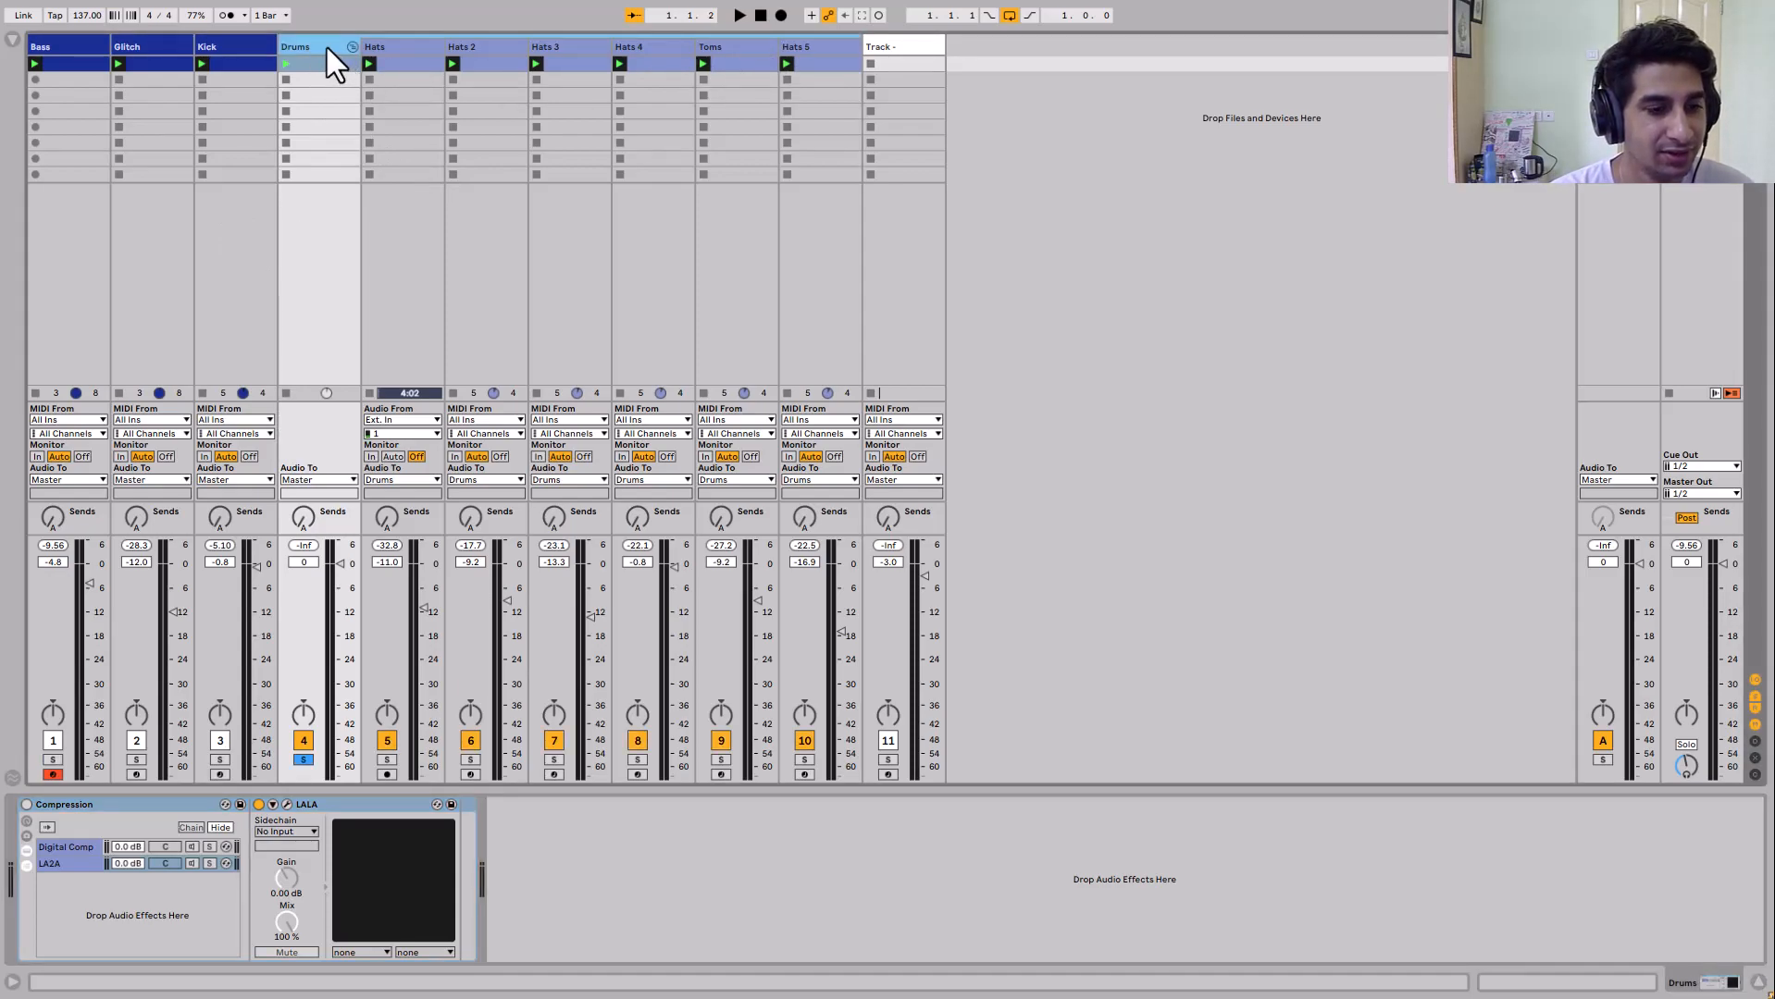
key("space")
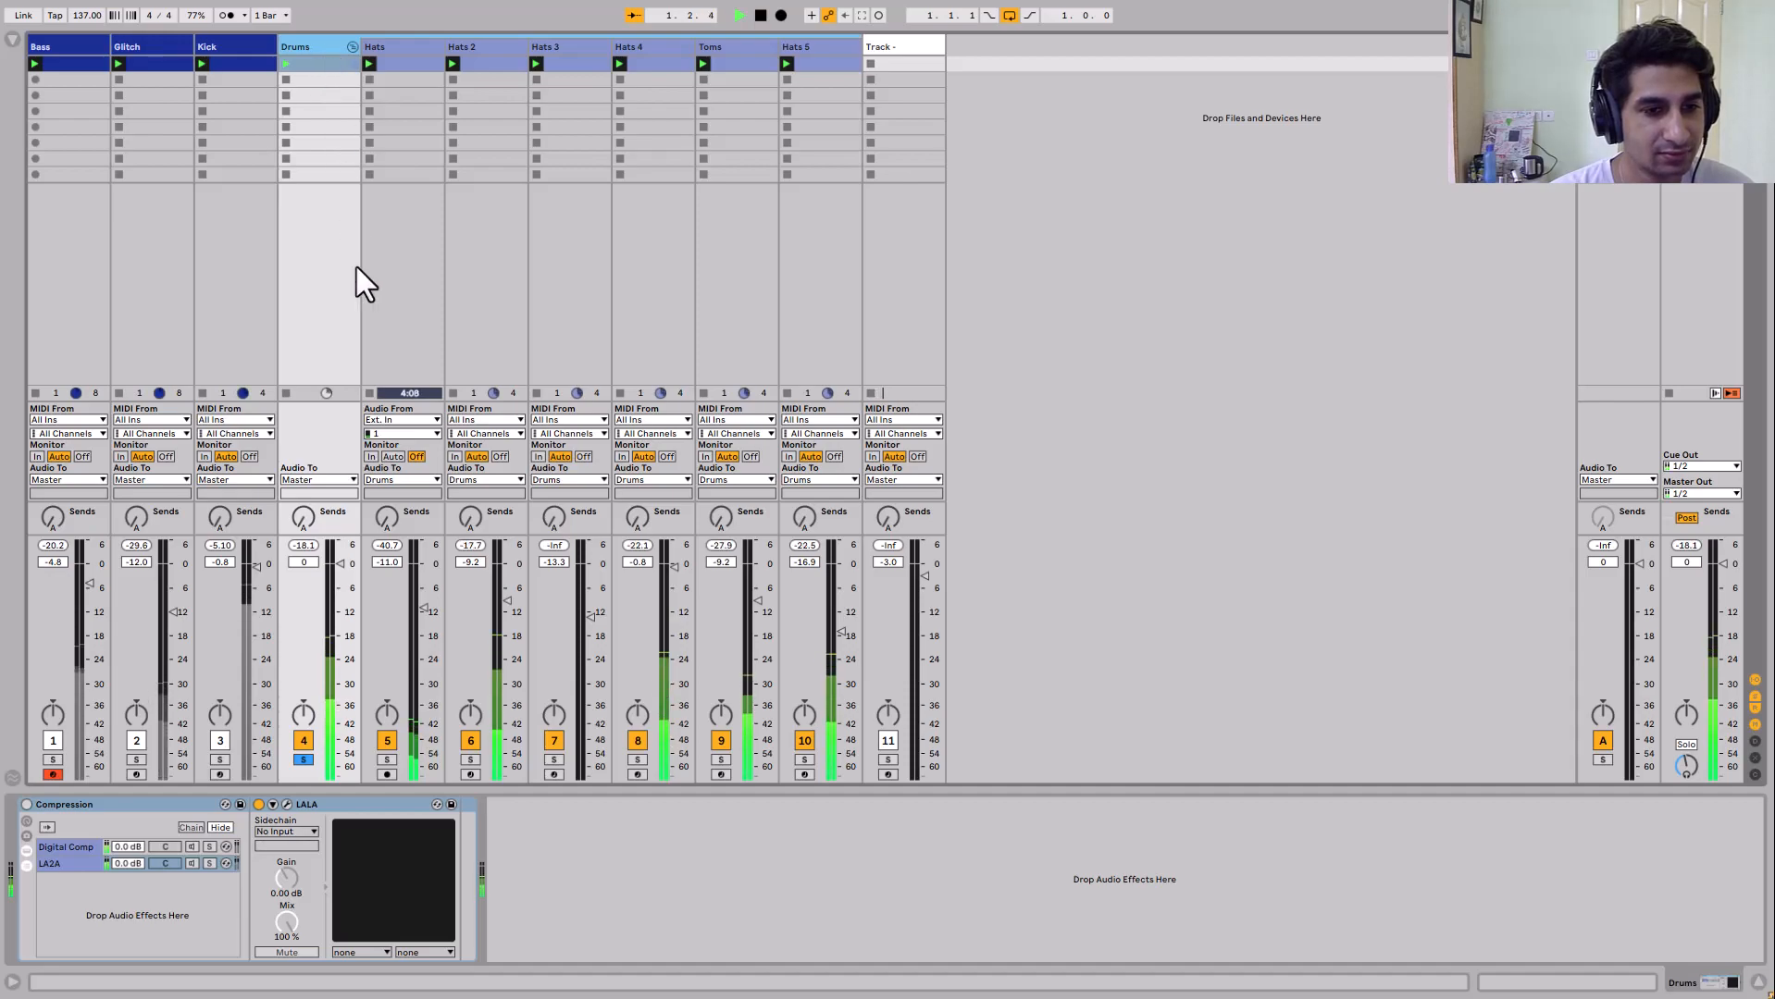
left_click_drag(424, 609, 423, 603)
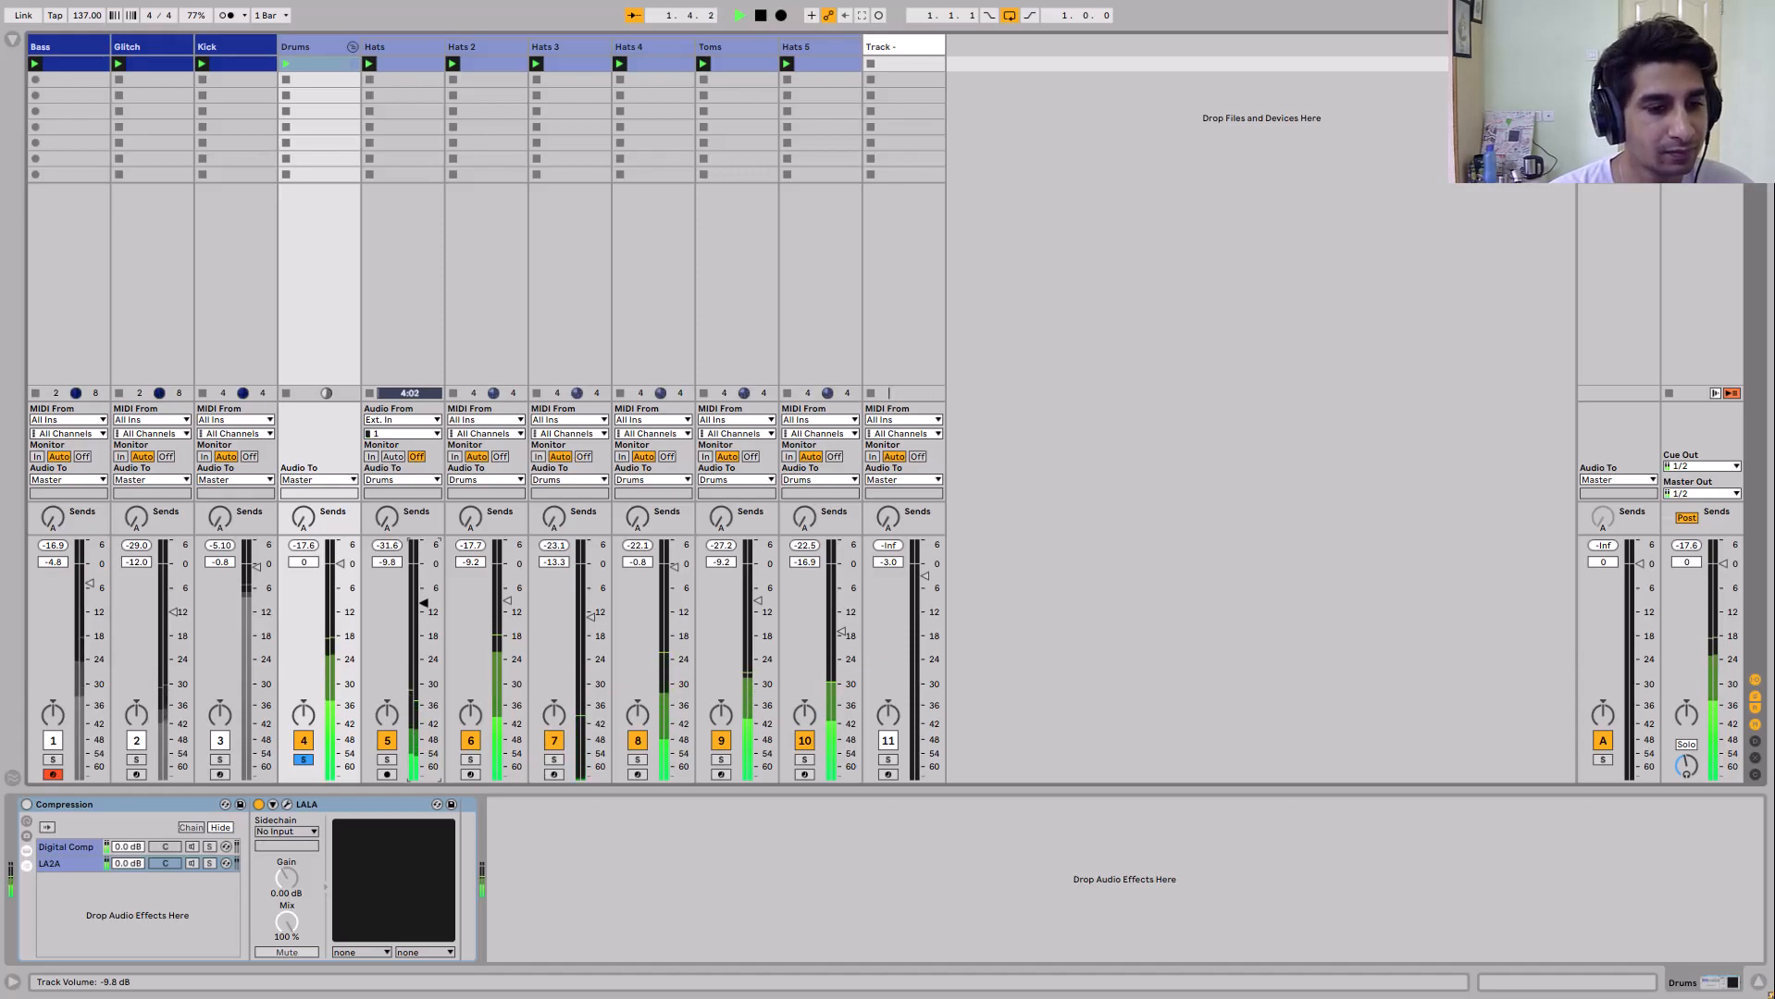
key("space")
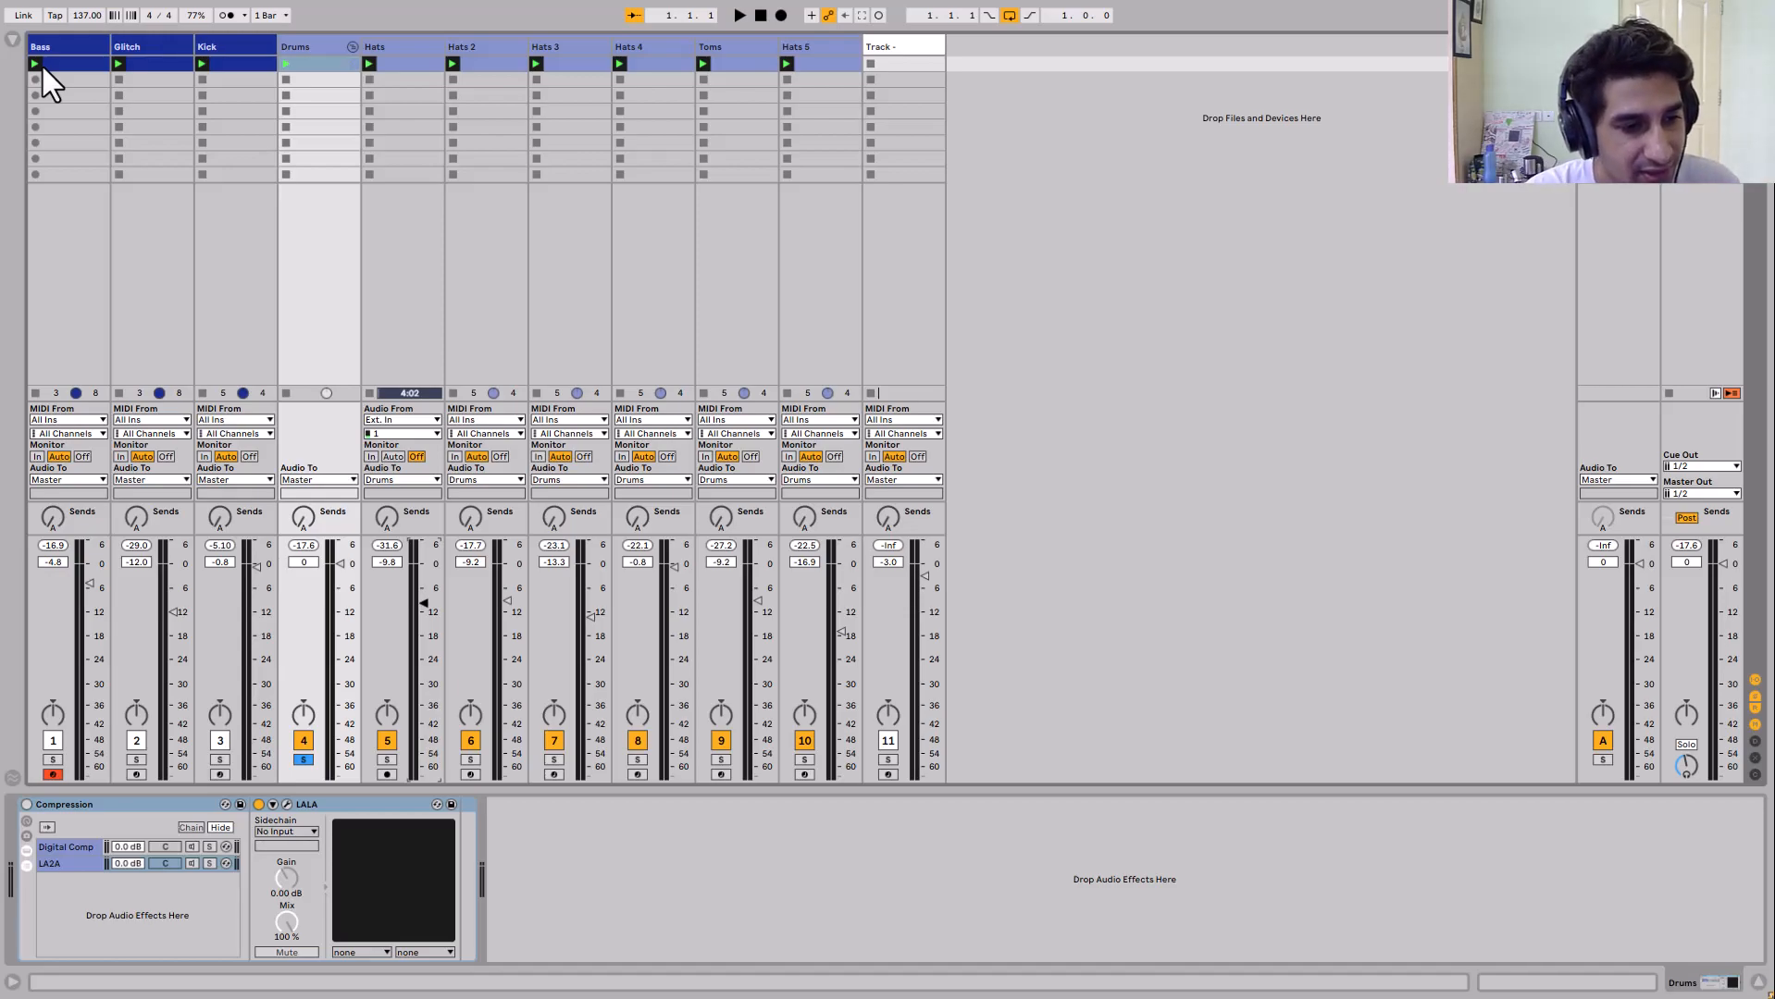
Enable the Drums group's Compression rack, activate its Digital Comp chain, and open MCompressor in a repositioned window
left_click(25, 804)
left_click(70, 849)
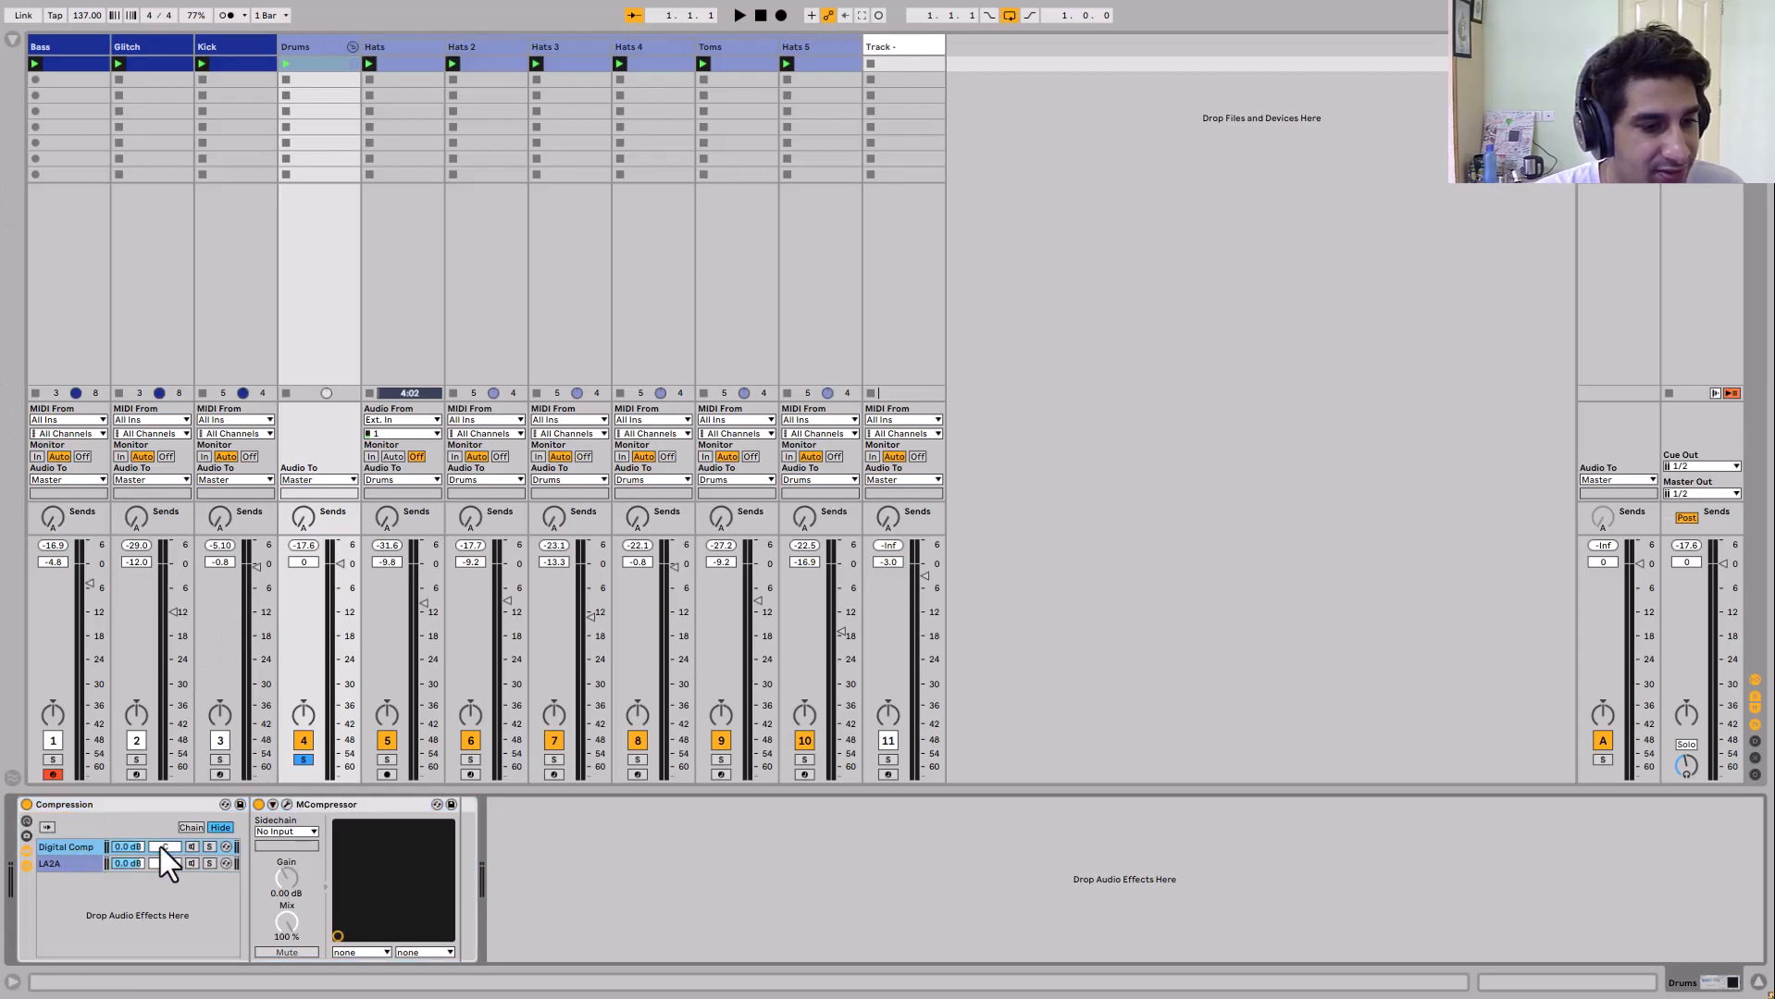
left_click(287, 804)
left_click_drag(1408, 742, 1515, 948)
left_click_drag(1034, 308, 1072, 127)
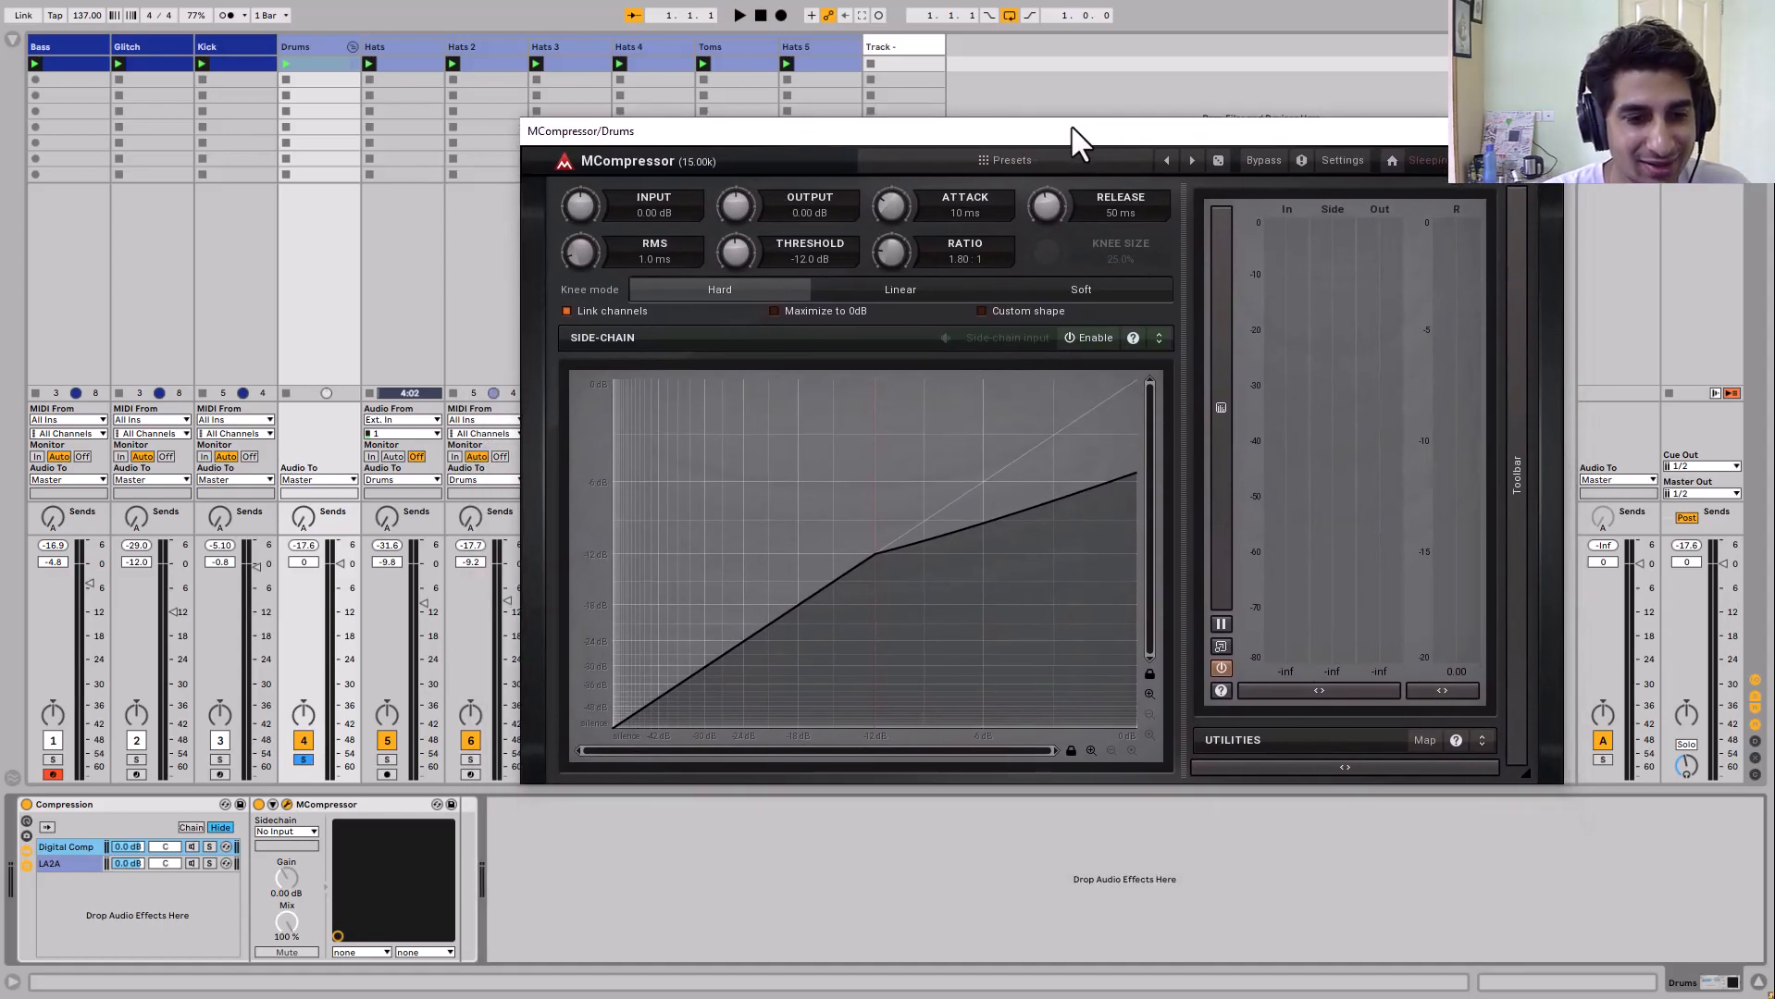
left_click(192, 847)
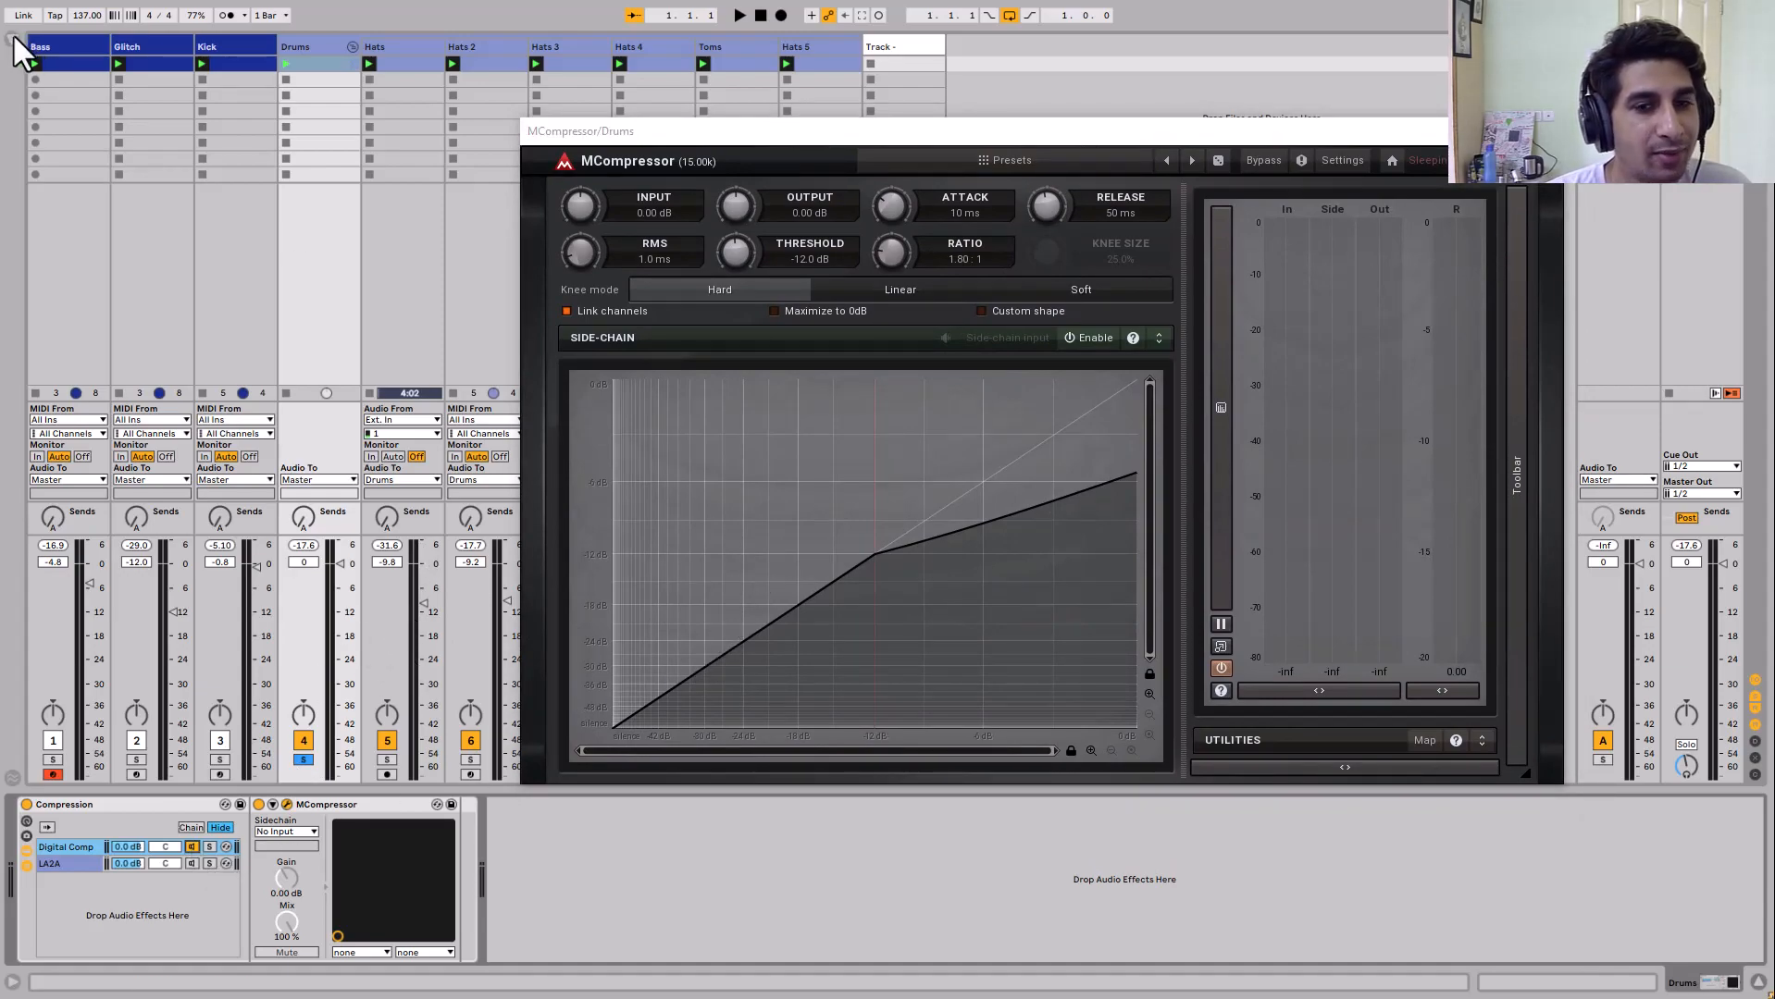
Raise MCompressor's threshold to -8.68 dB, play the drums briefly, and set normal oversampling to 2x
left_click_drag(876, 450, 928, 447)
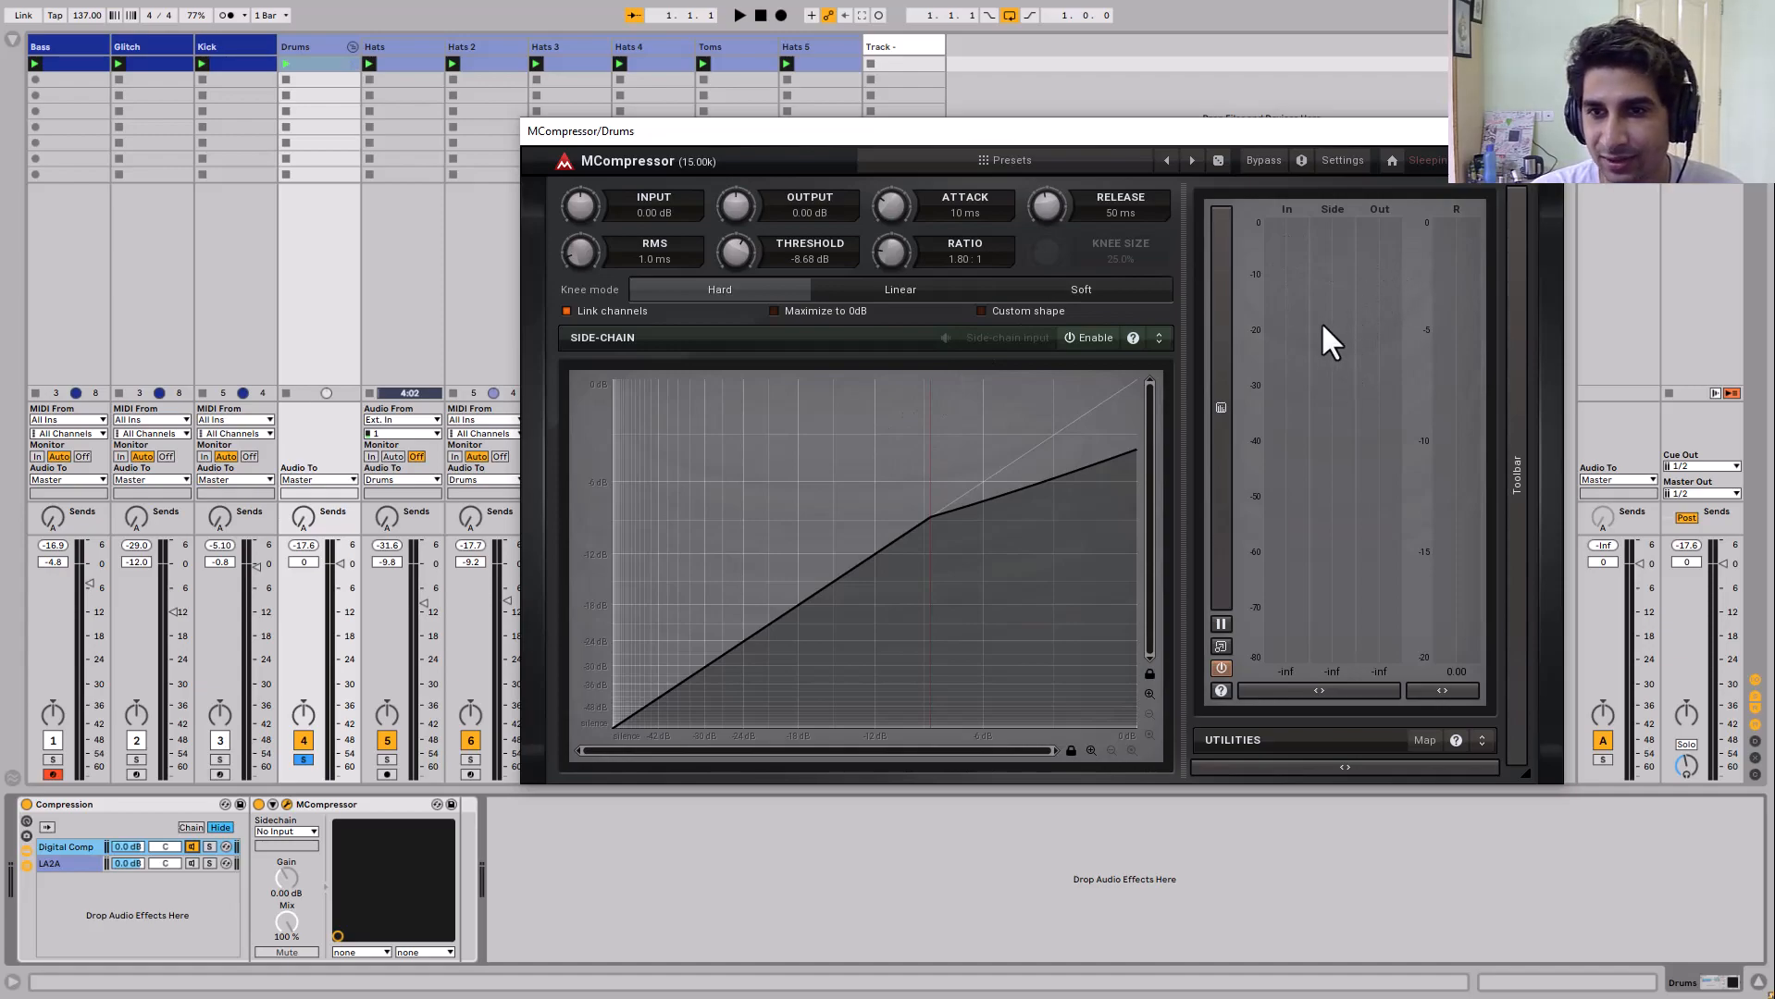
key("space")
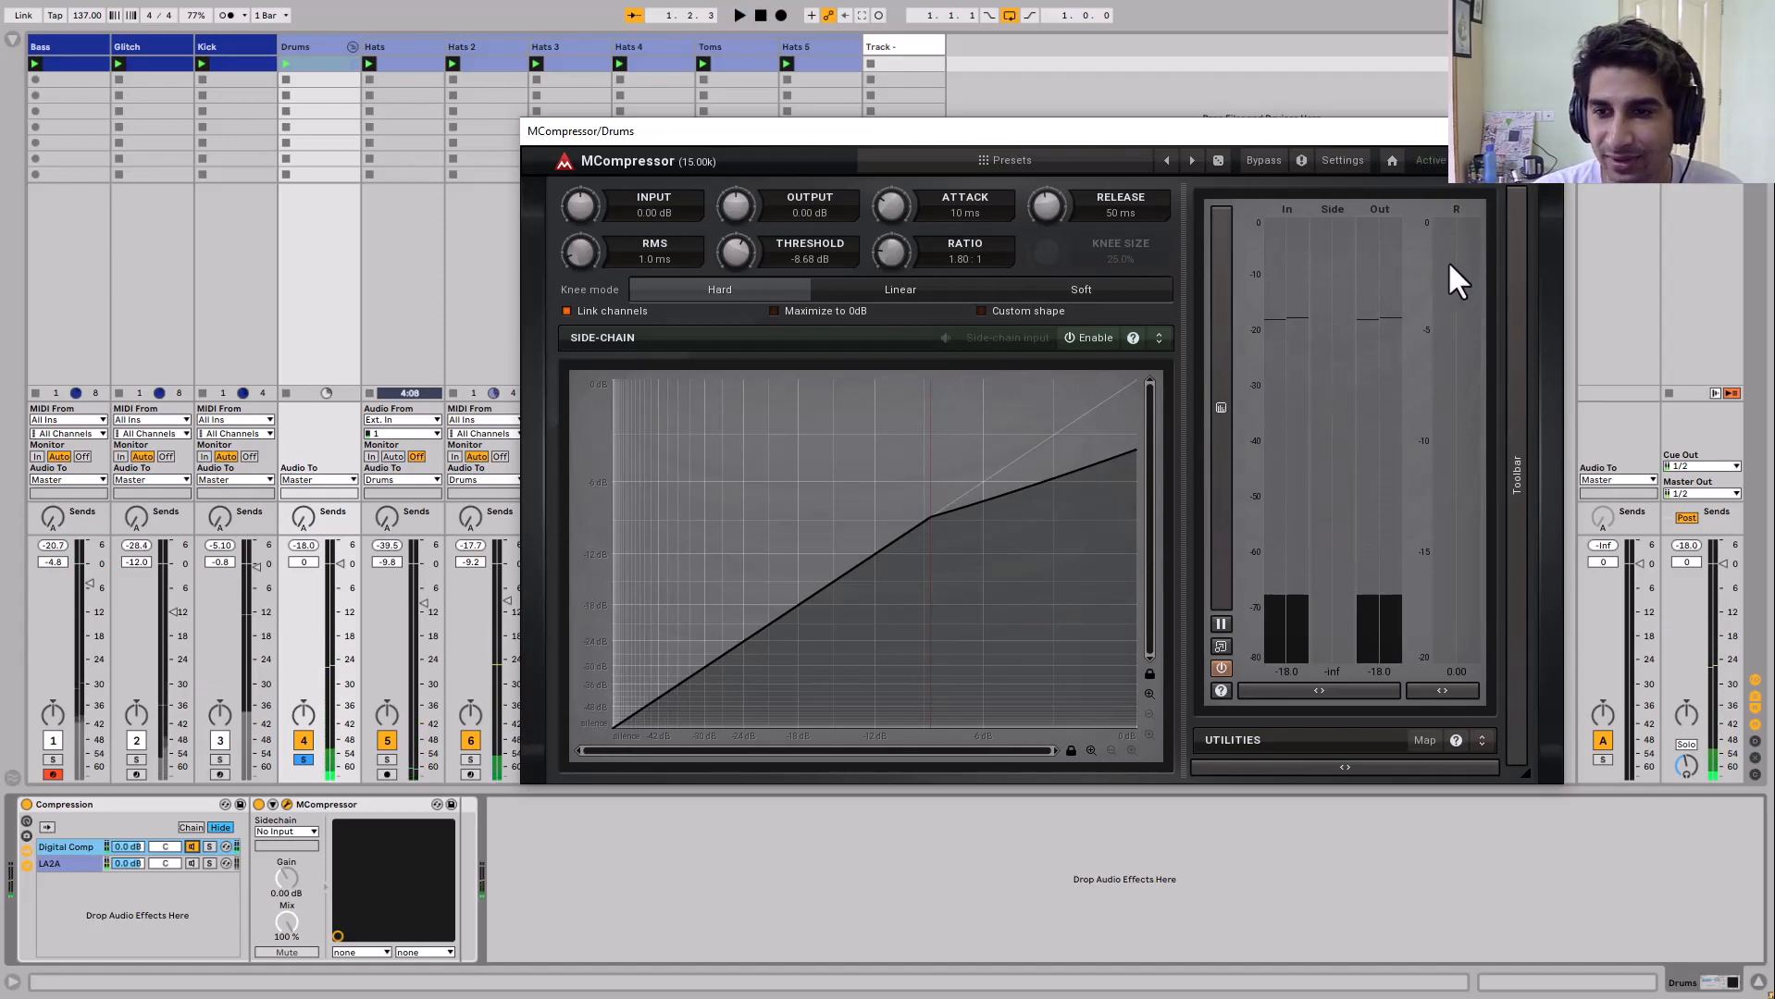
left_click(1514, 287)
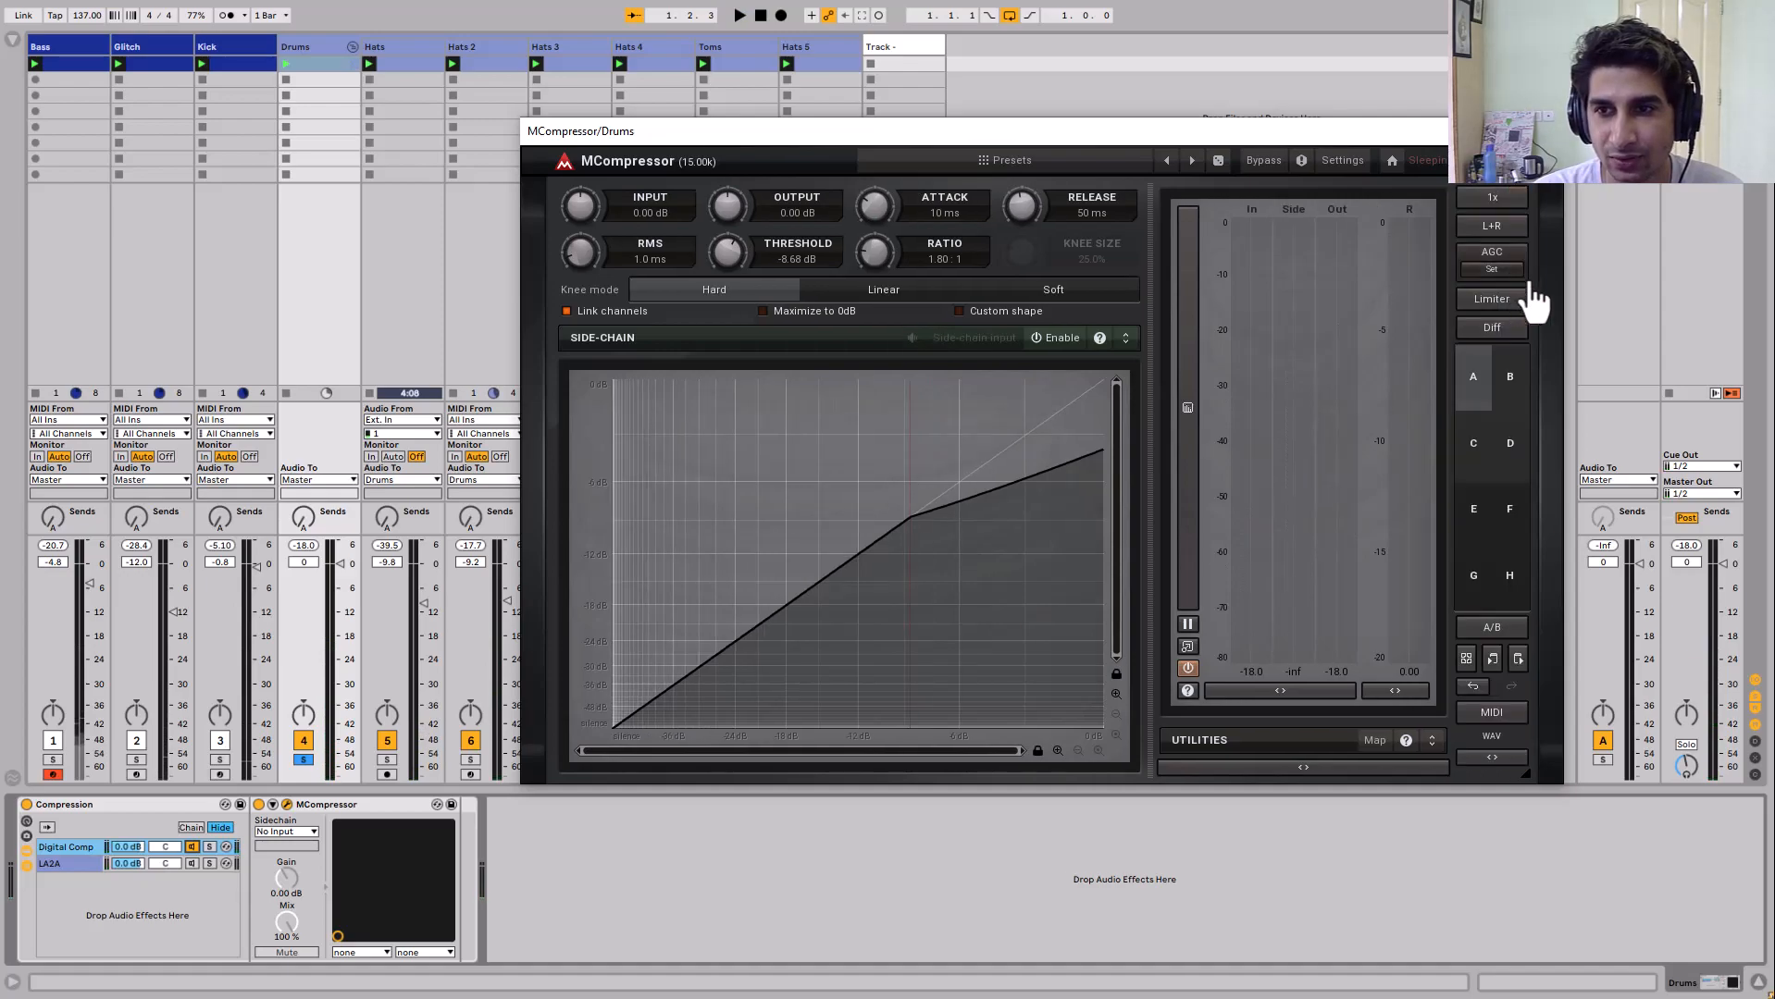
left_click(1492, 199)
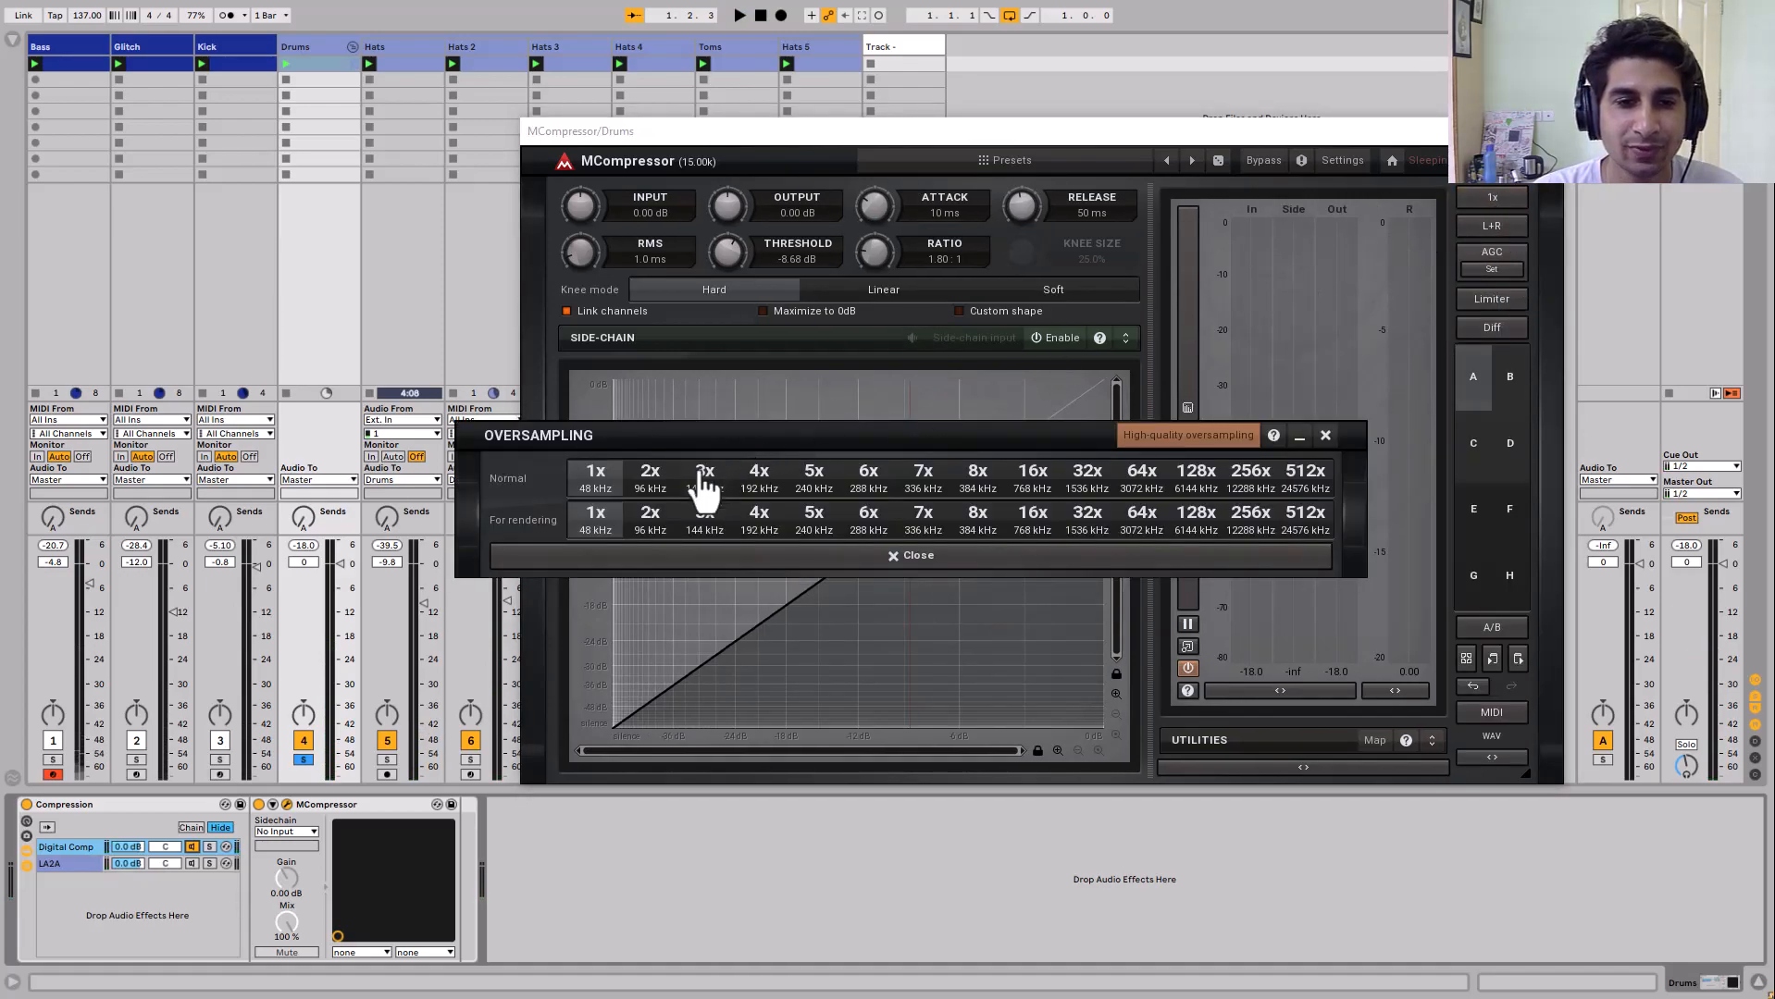
left_click(653, 476)
left_click(754, 557)
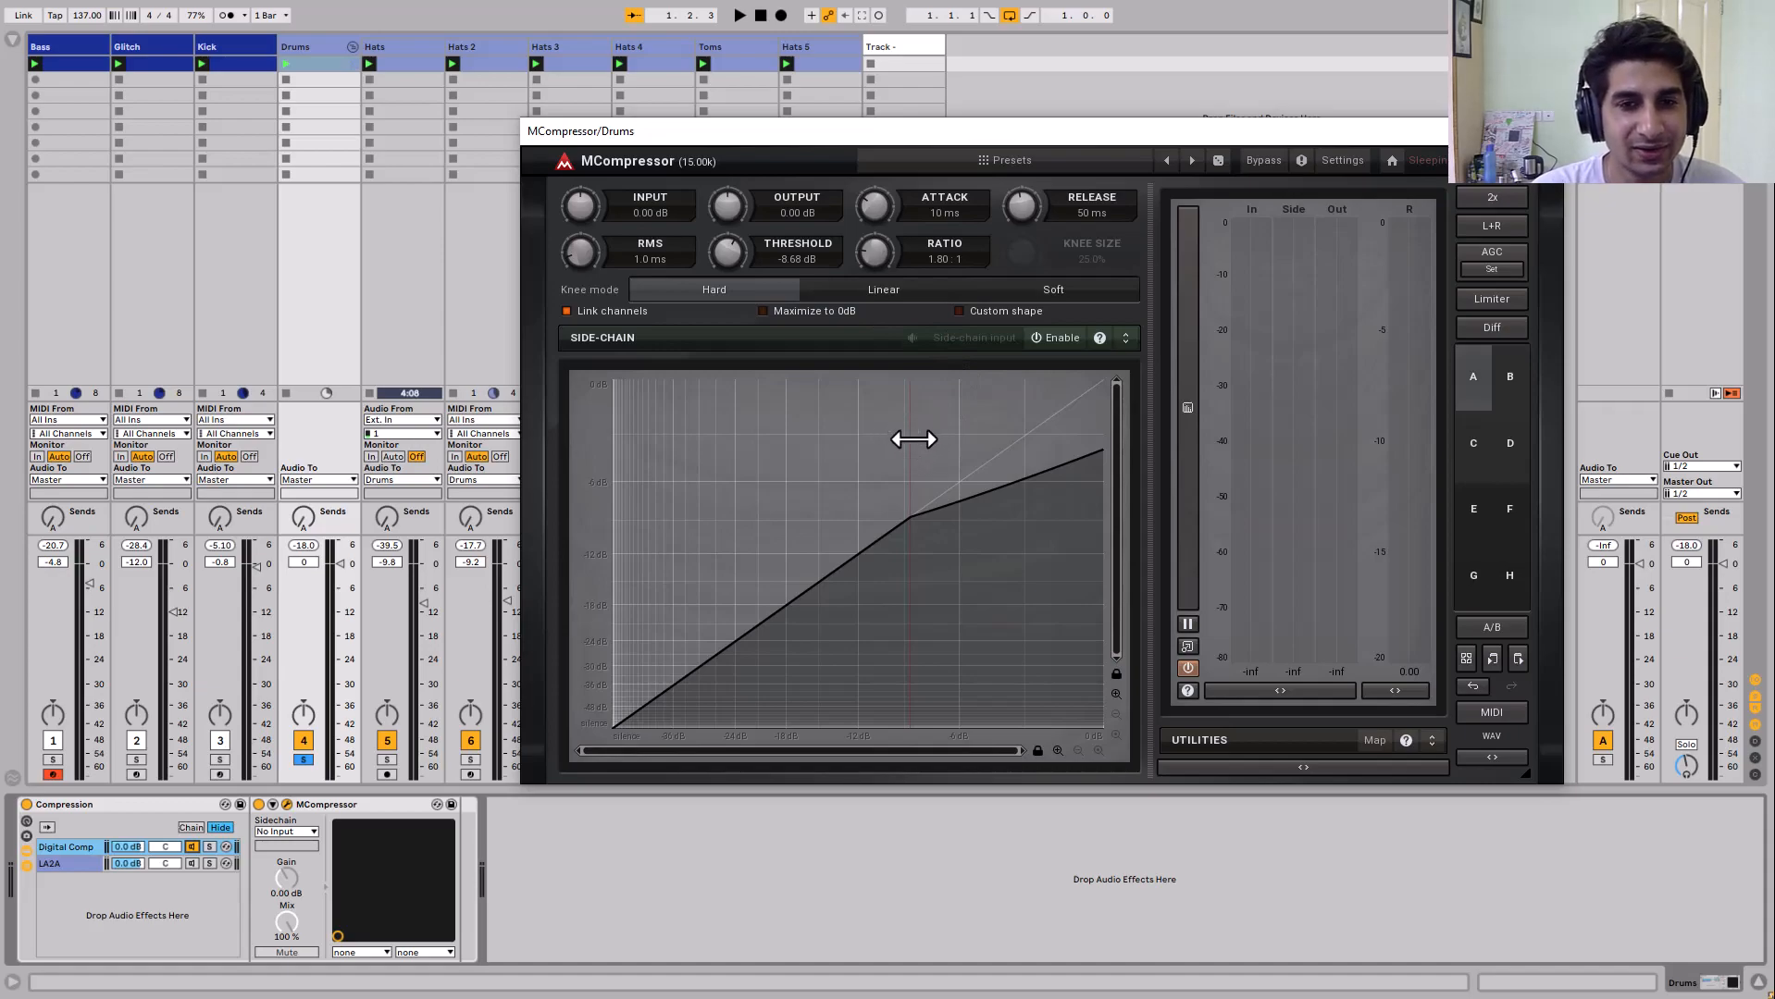
Lower the threshold to -34.5 dB while the drums play, and set the ratio to 4:1
key("space")
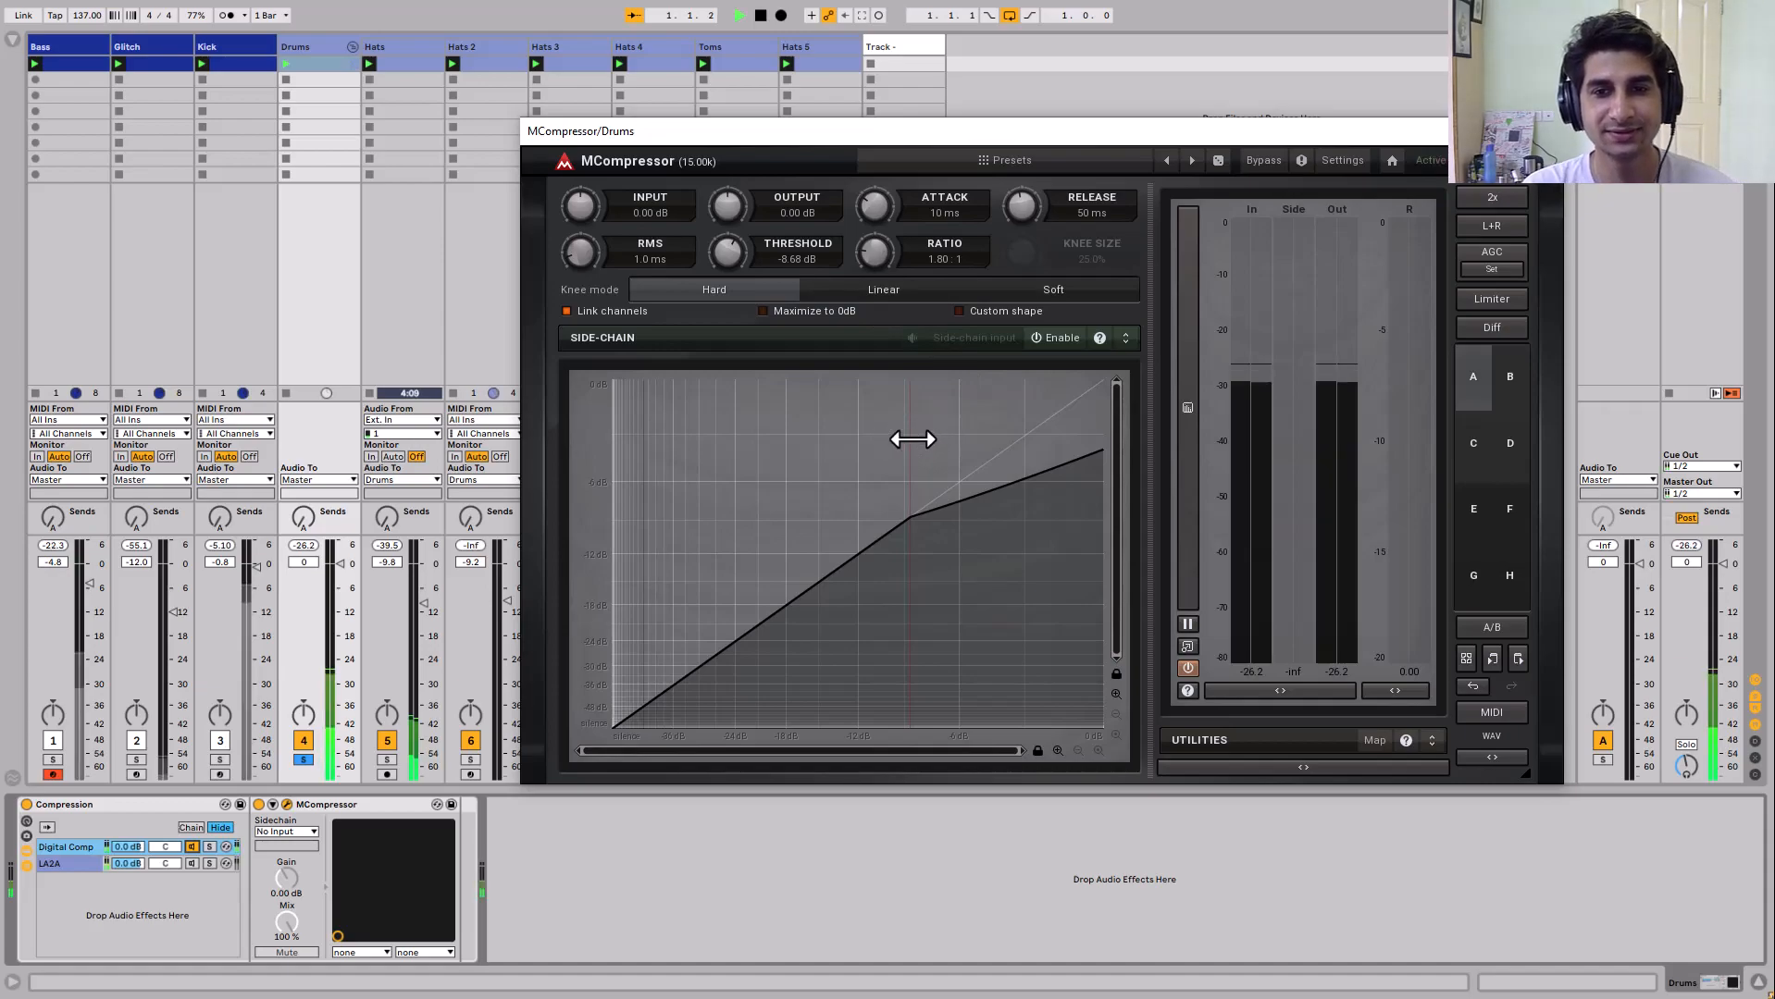
left_click_drag(903, 433, 663, 484)
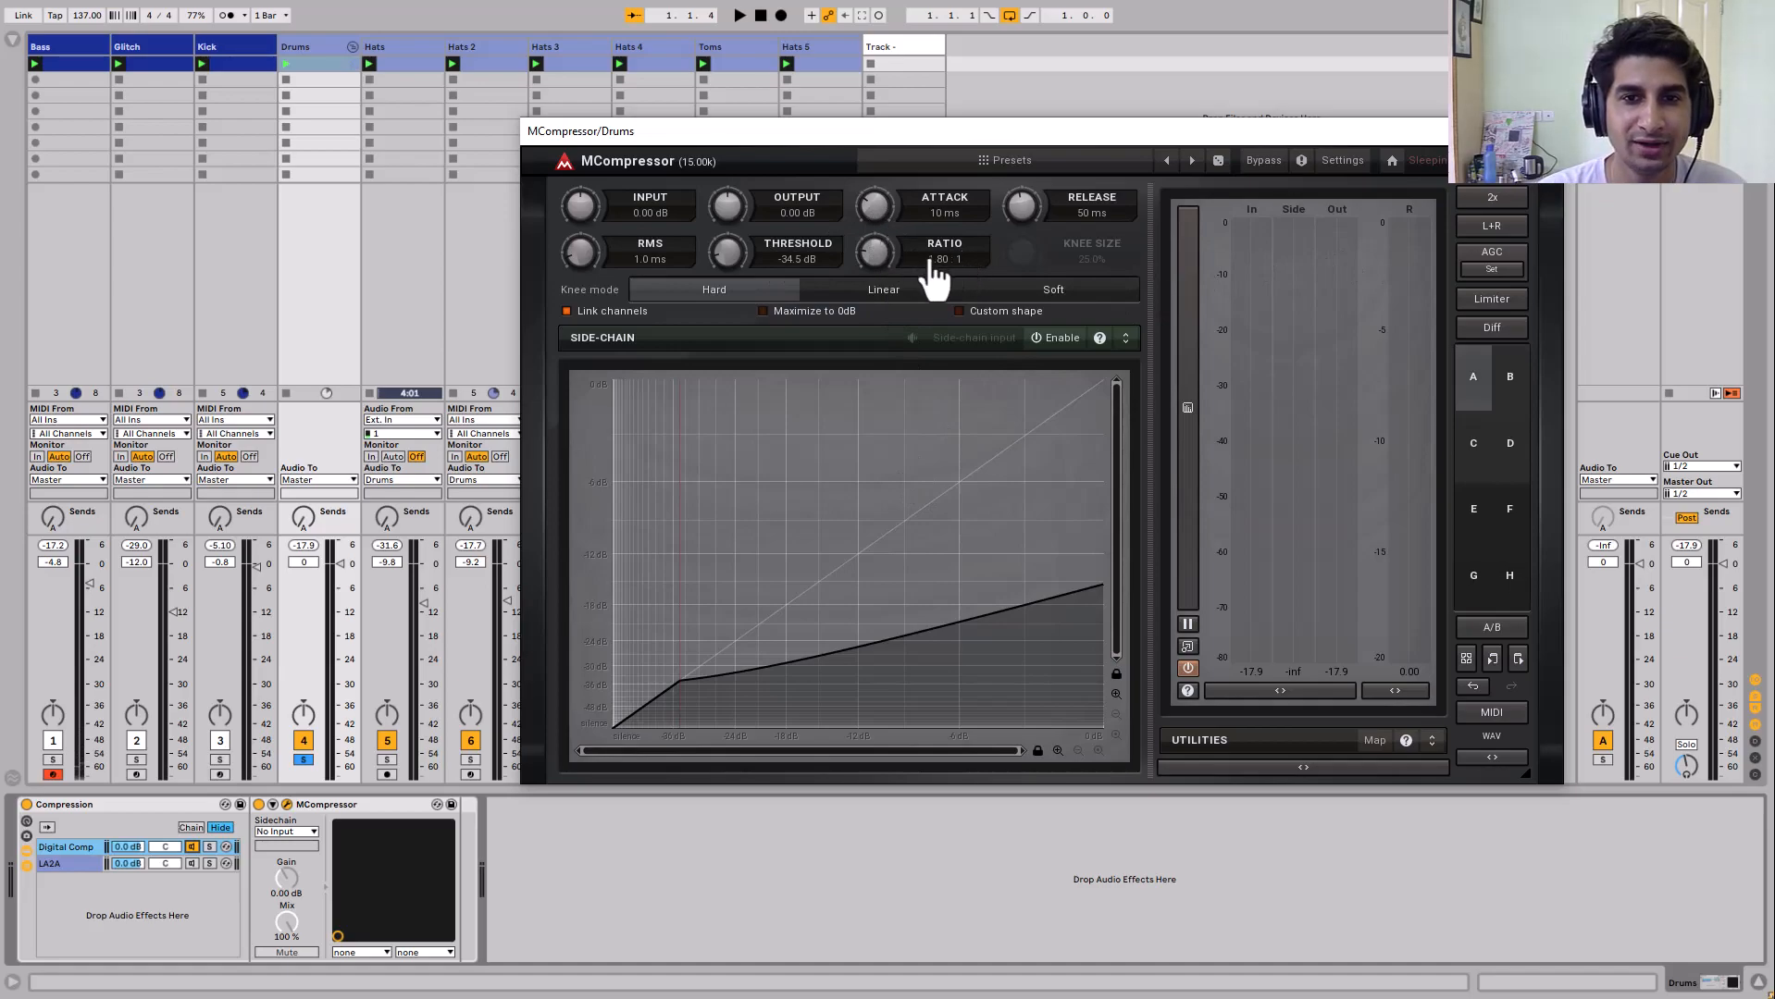
double_click(880, 256)
type("4")
key("Return")
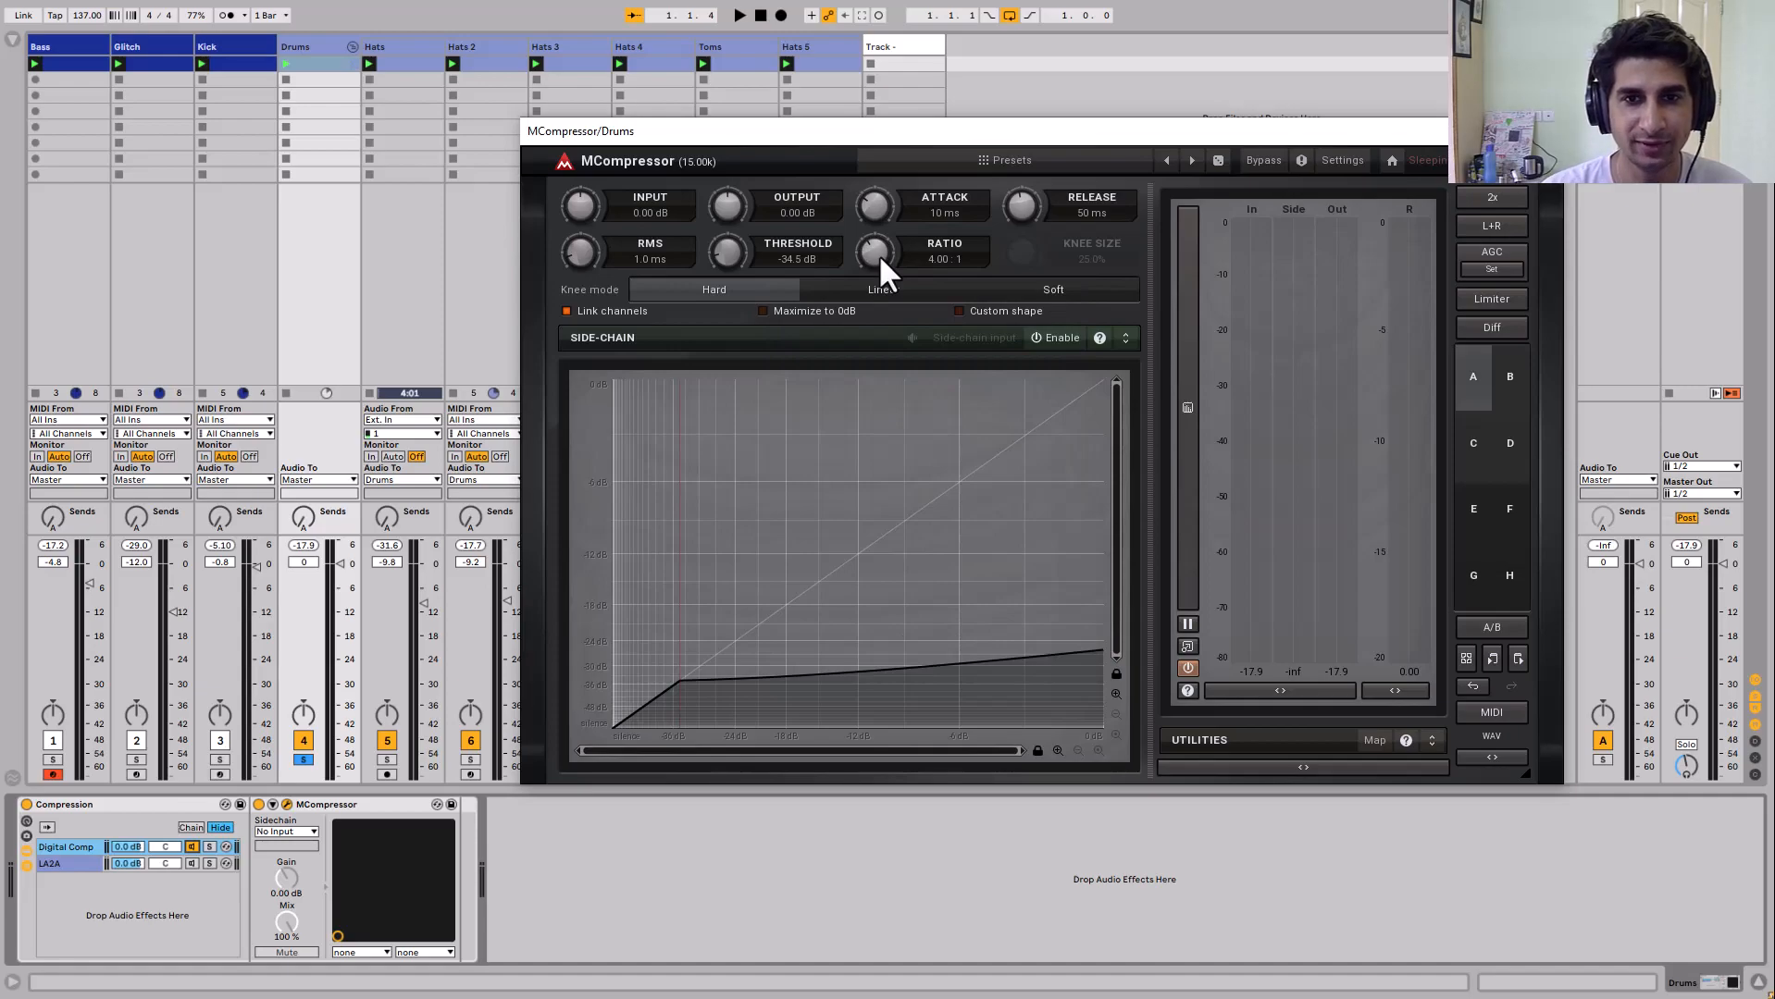
Compare the Hard and Linear knee modes, reduce the knee size to 9.8%, and choose the Soft knee
left_click(880, 290)
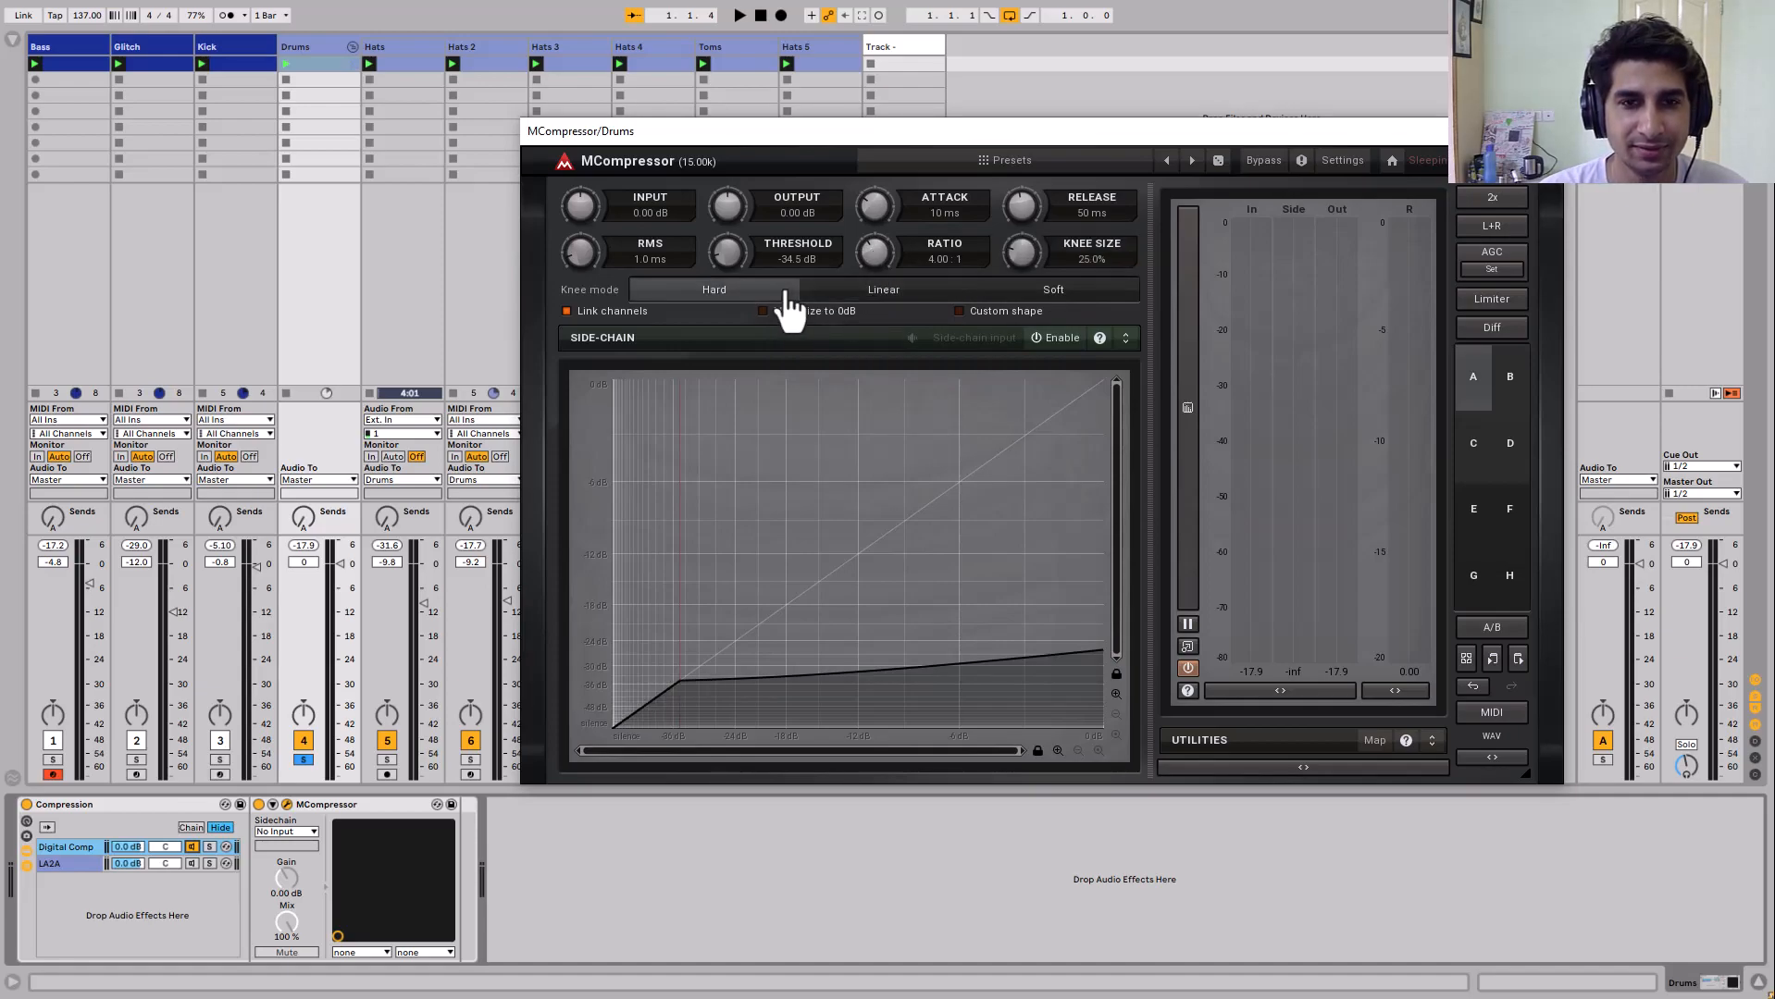
left_click(881, 294)
left_click_drag(1021, 252, 1021, 237)
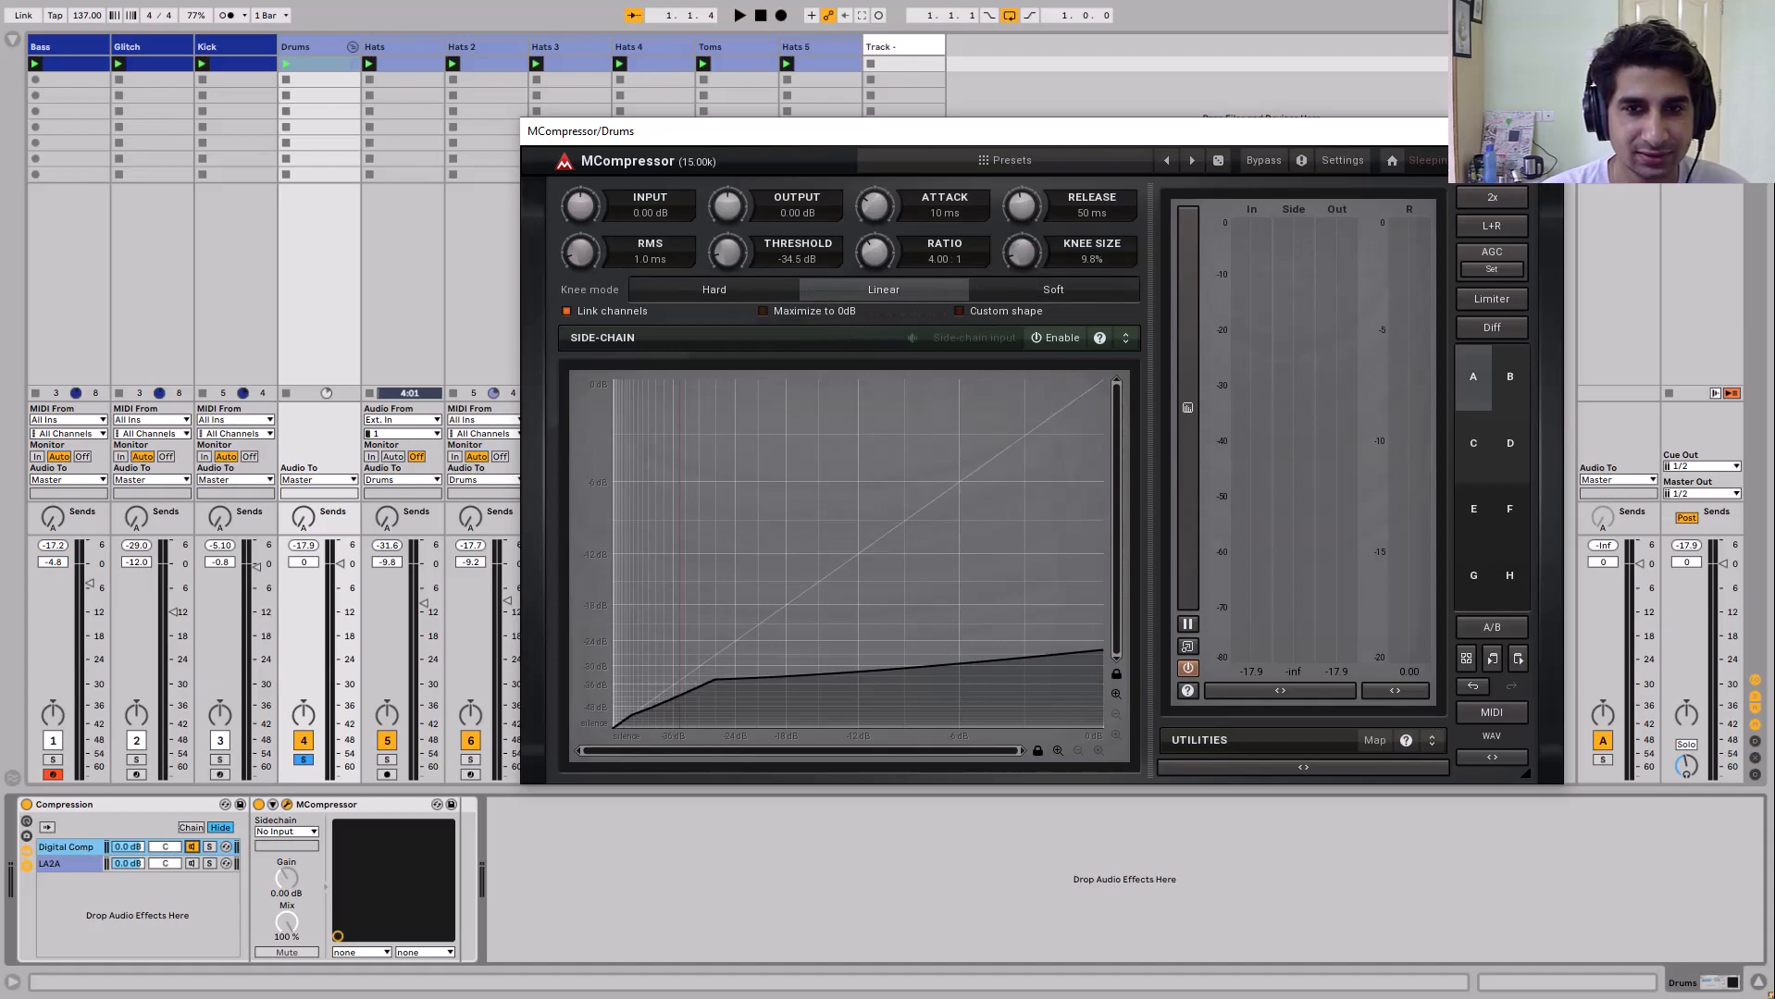
left_click(694, 292)
left_click(1034, 289)
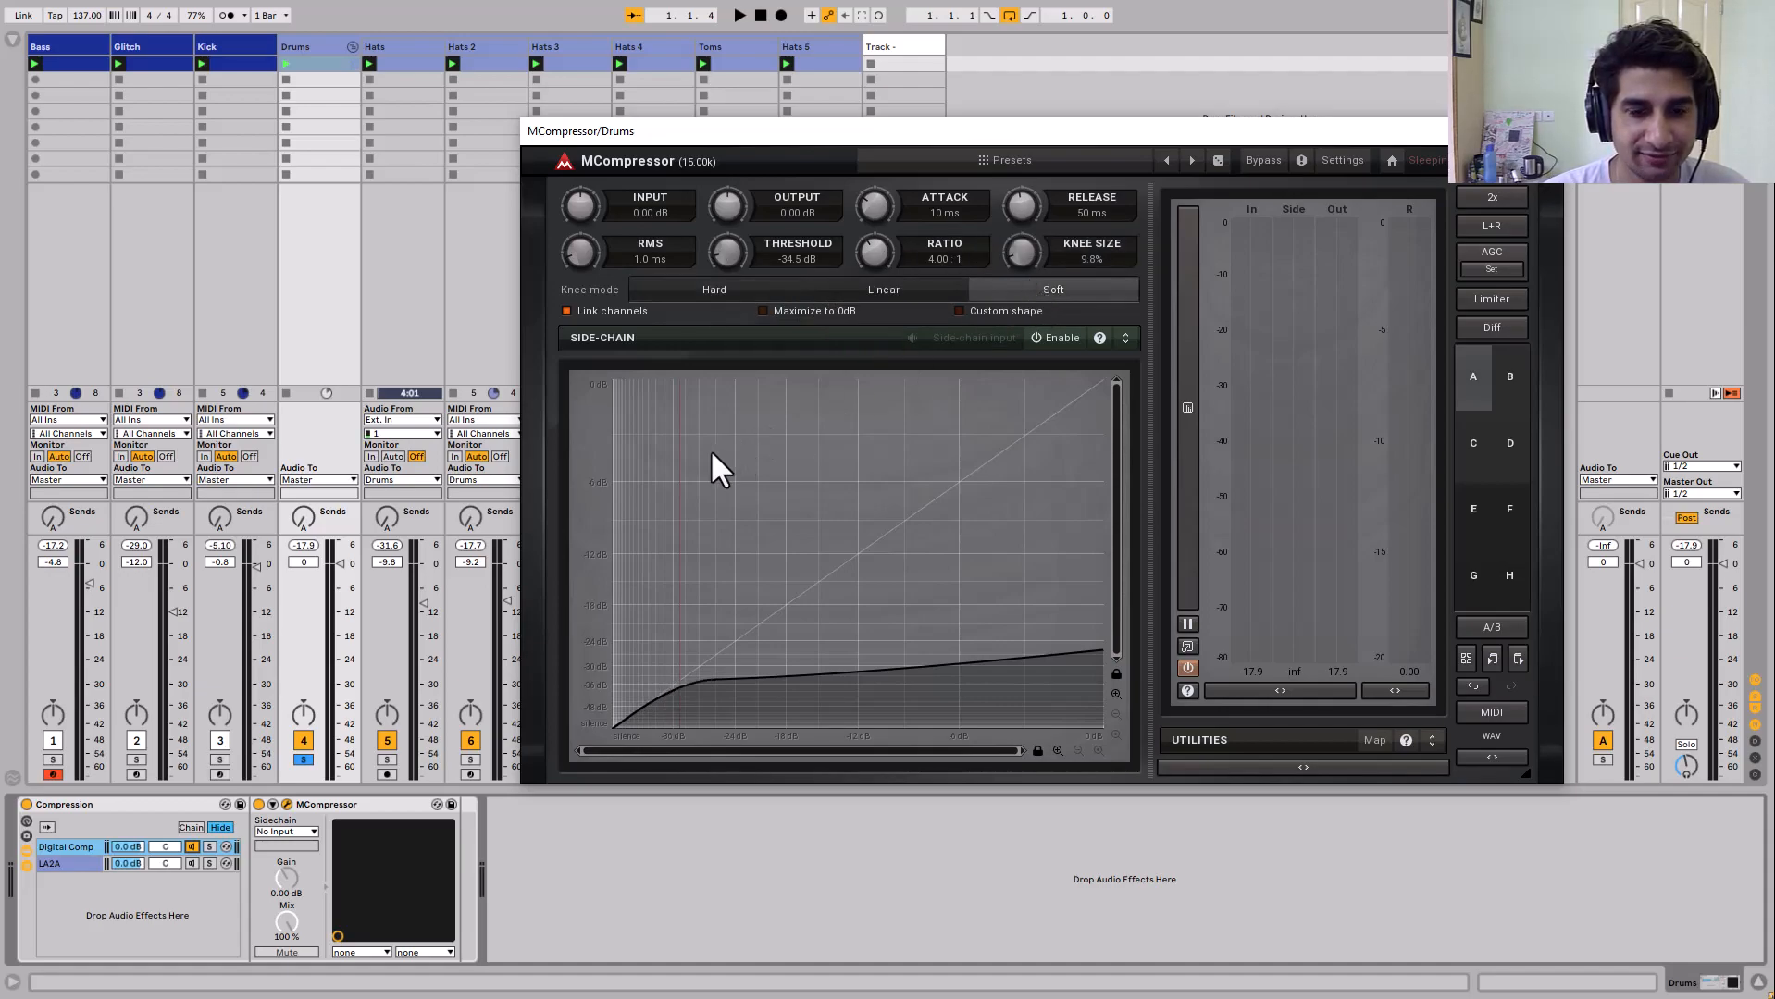
Fine-tune the threshold to -33.1 dB with the drums playing, and lengthen the attack to 40 ms
left_click_drag(679, 453, 684, 451)
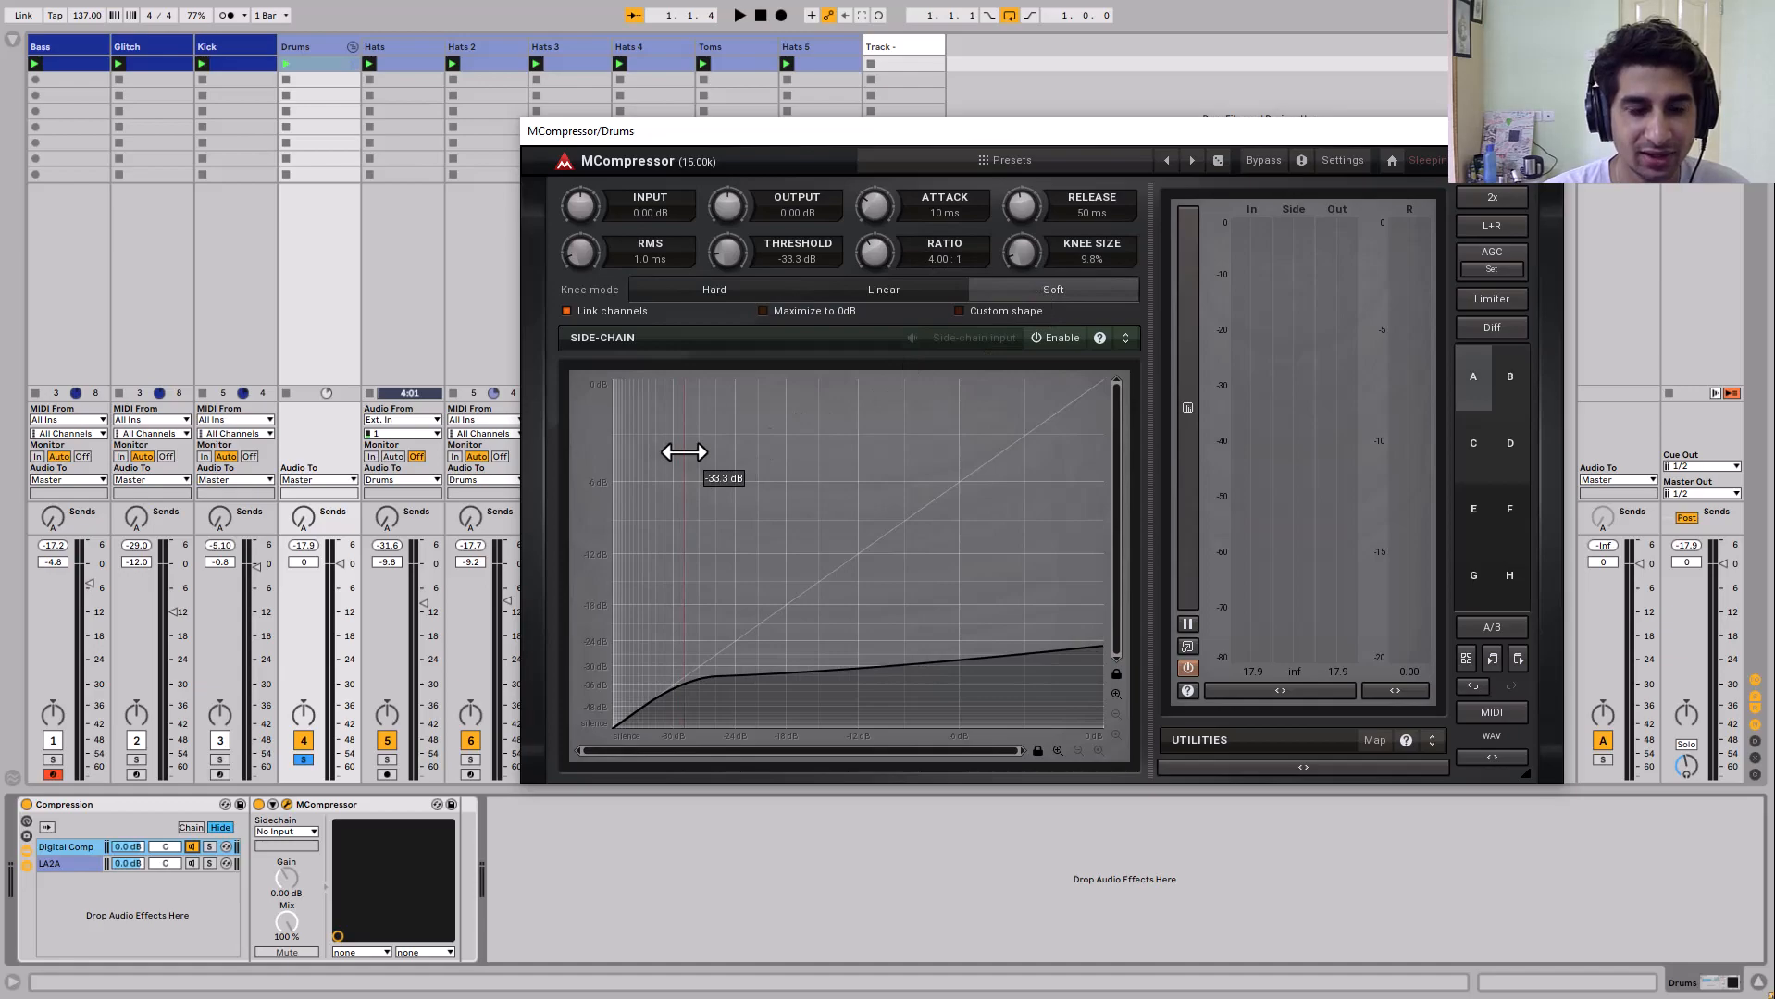
key("space")
mouse_move(683, 452)
left_mouse_down()
mouse_move(662, 452)
mouse_move(685, 444)
left_mouse_up()
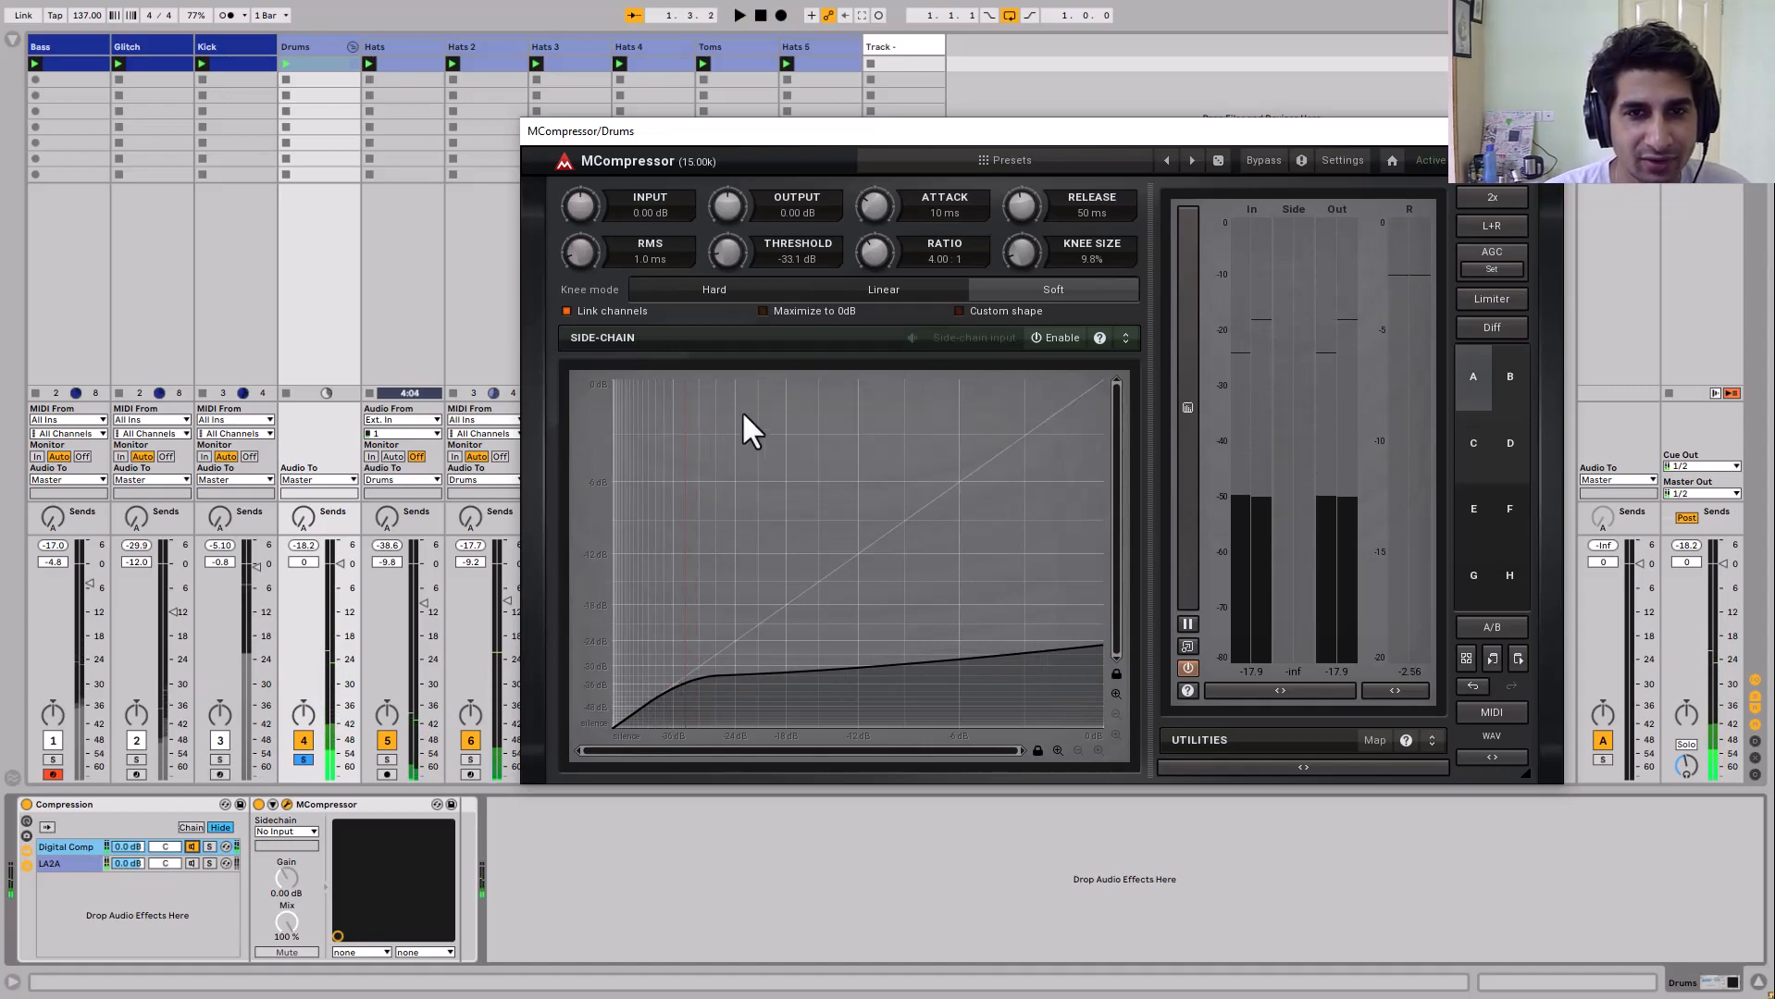
left_click_drag(887, 213, 887, 199)
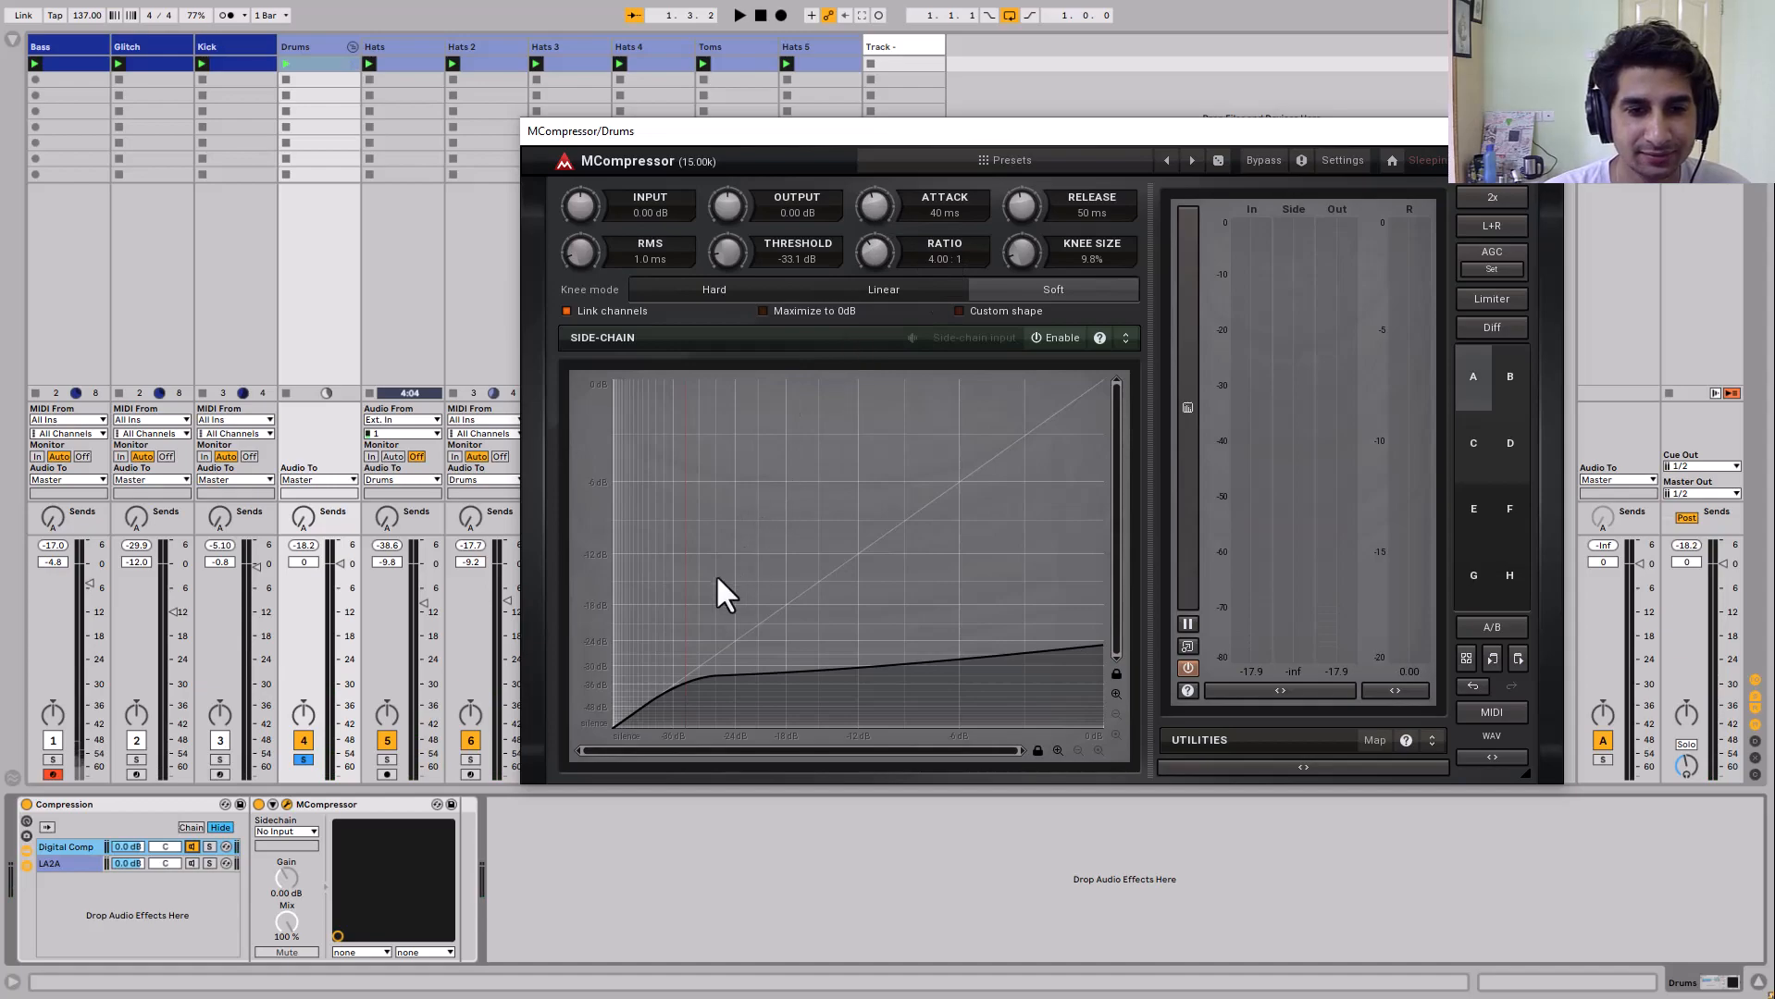
Play the drums, lower the threshold to -34.2 dB, and set the output gain to +3 dB
key("space")
mouse_move(692, 585)
left_mouse_down()
mouse_move(667, 583)
mouse_move(683, 584)
left_mouse_up()
left_click_drag(730, 215, 731, 181)
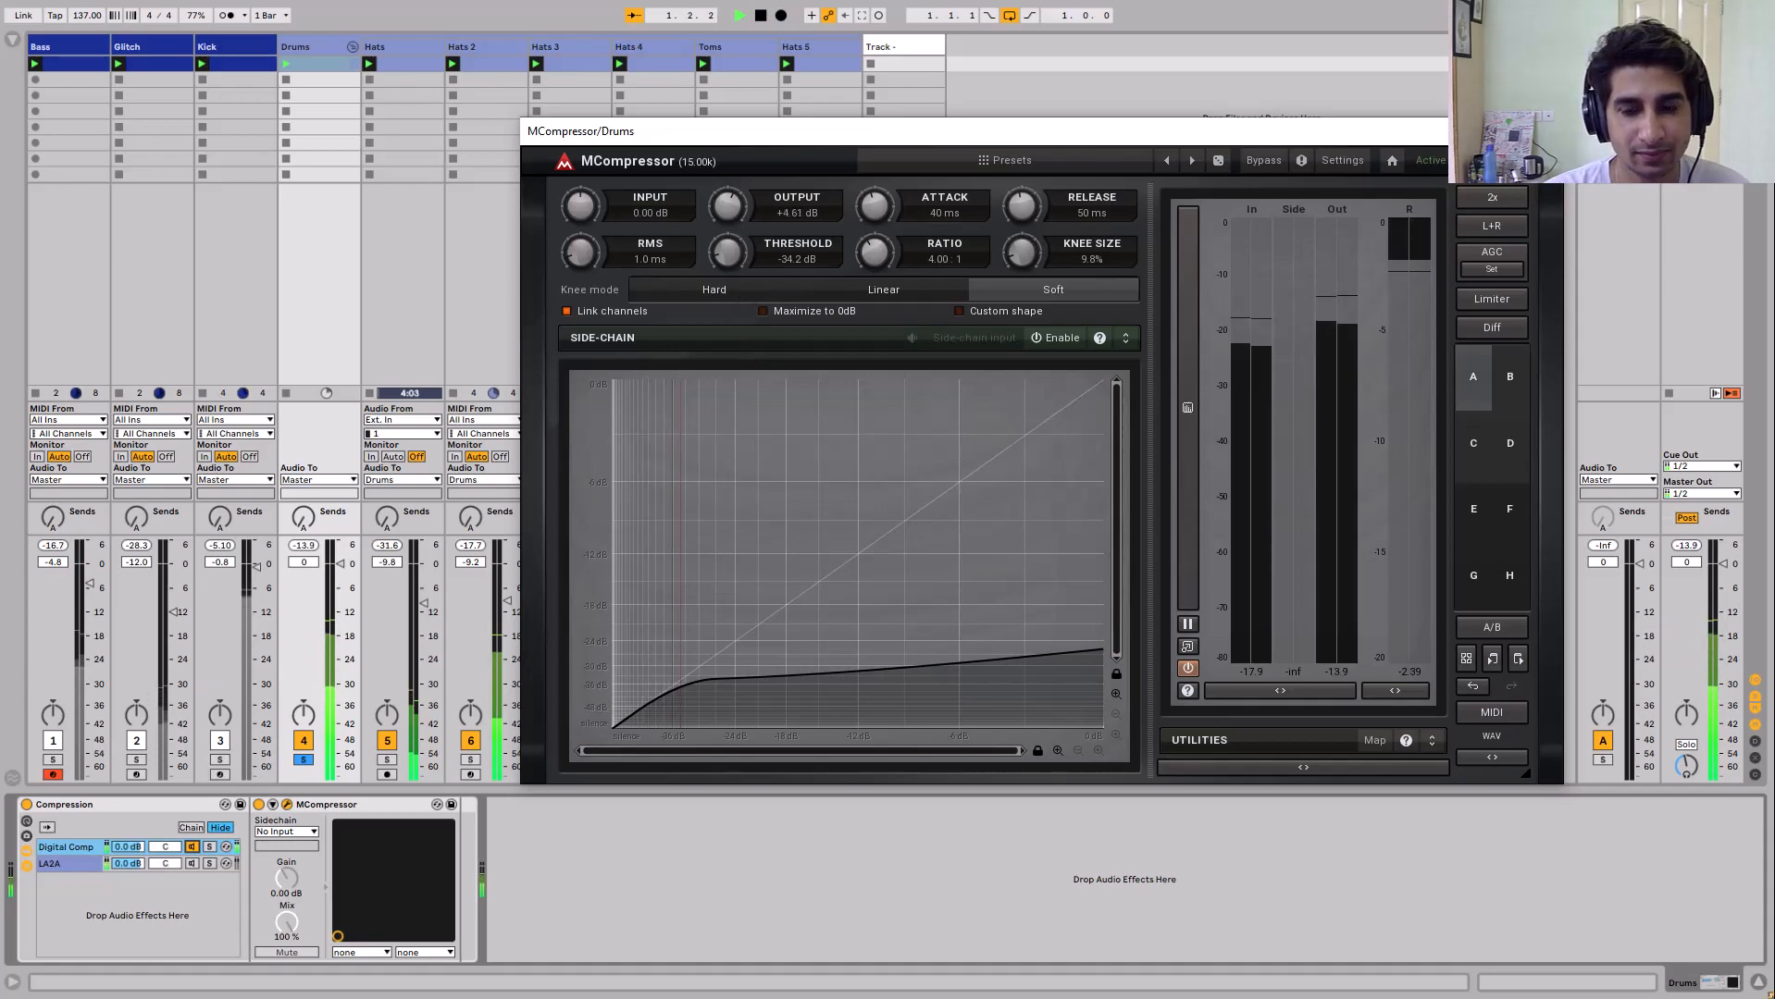
double_click(728, 204)
type("3")
key("Return")
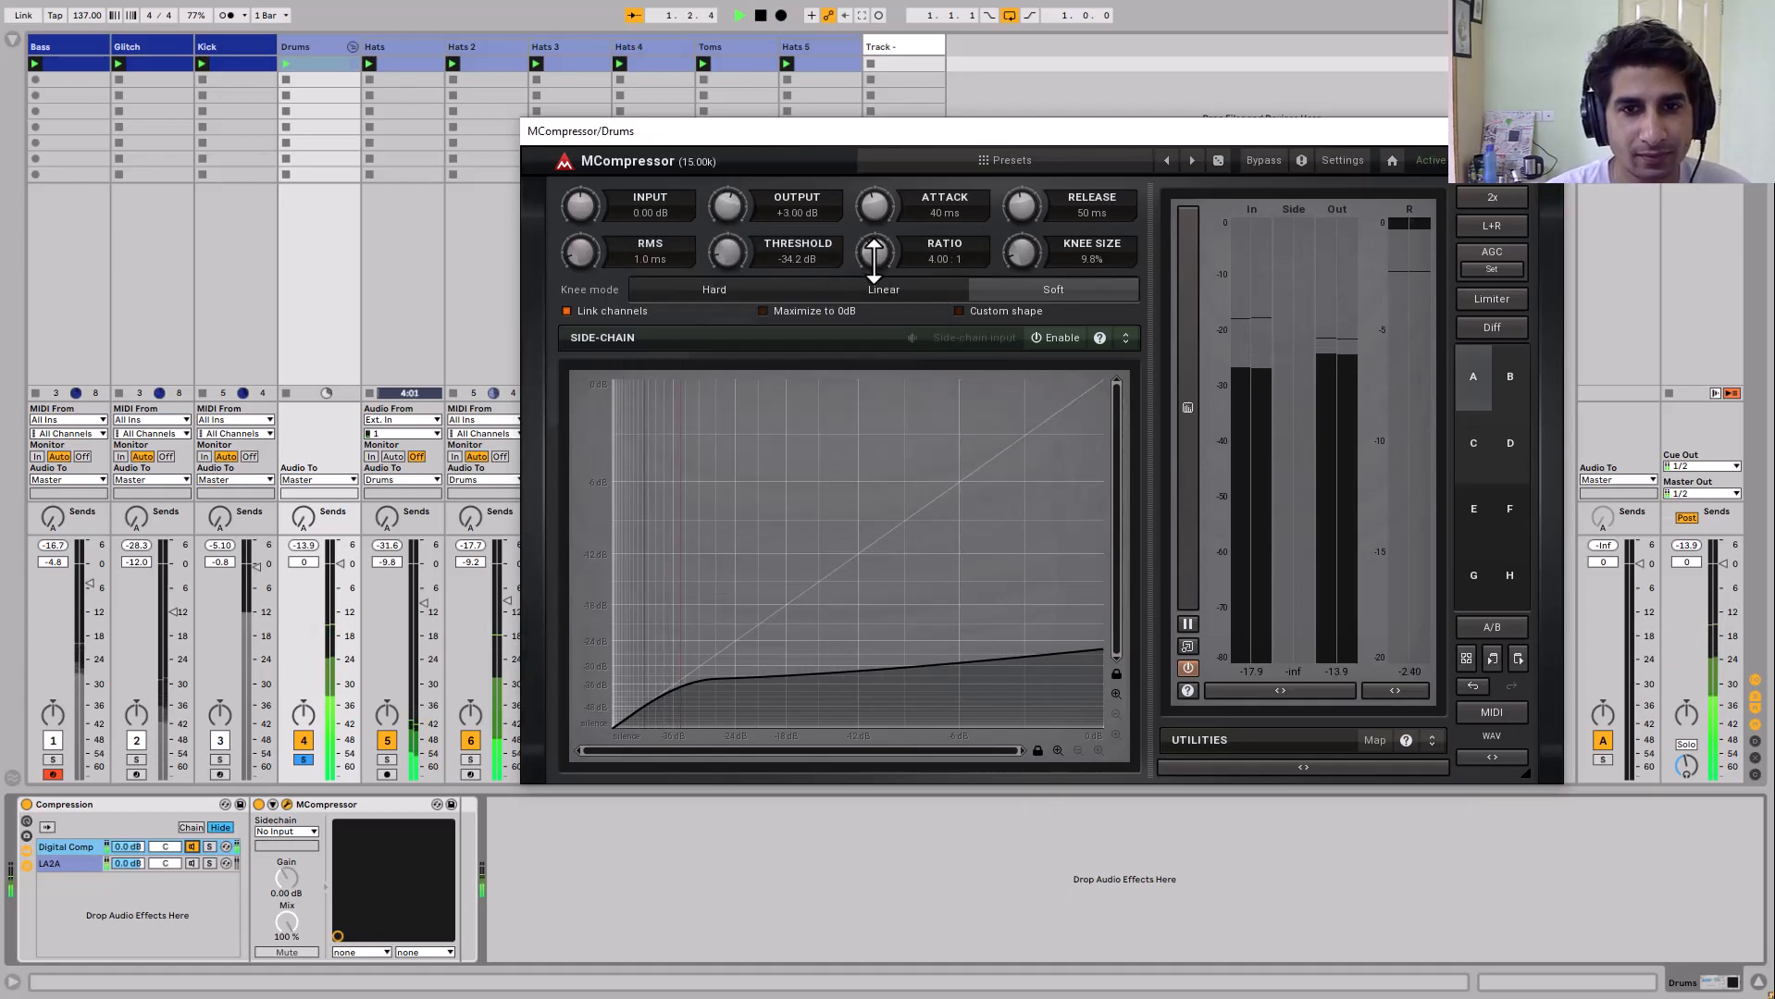
Raise the RMS length to 7.0 ms and compare the Linear knee with the Soft knee, keeping Soft
left_click_drag(579, 251, 579, 224)
left_click(837, 292)
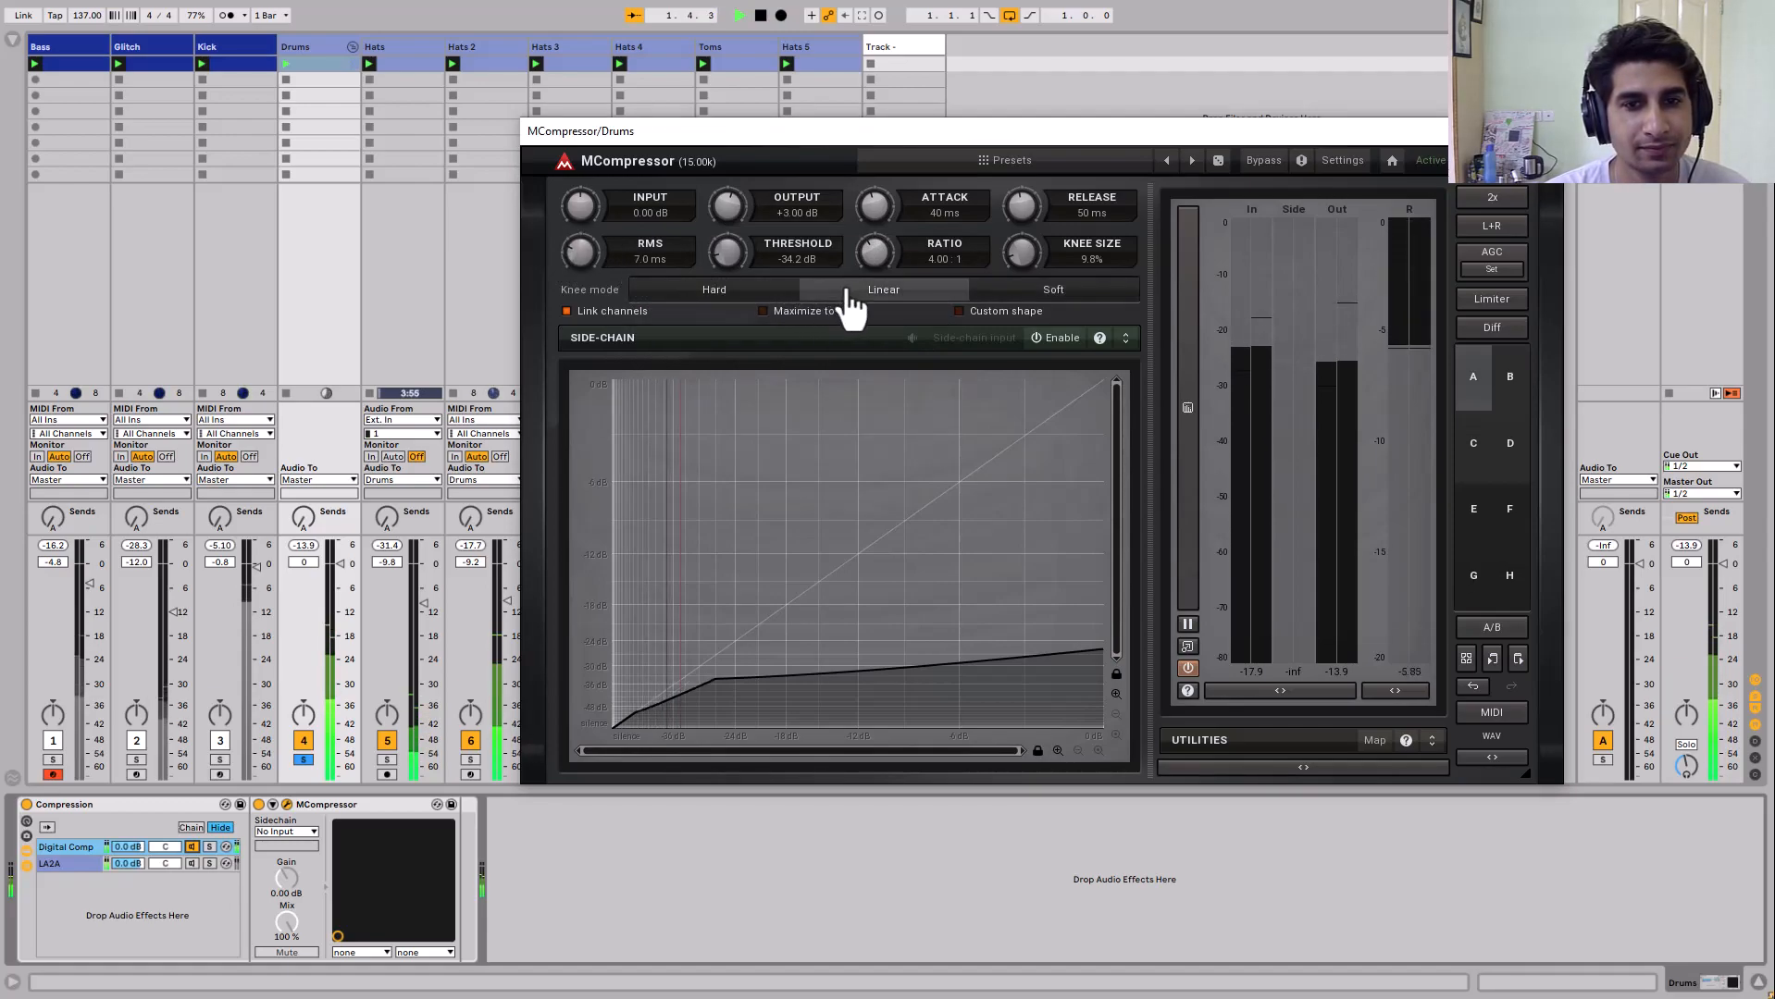
left_click(999, 291)
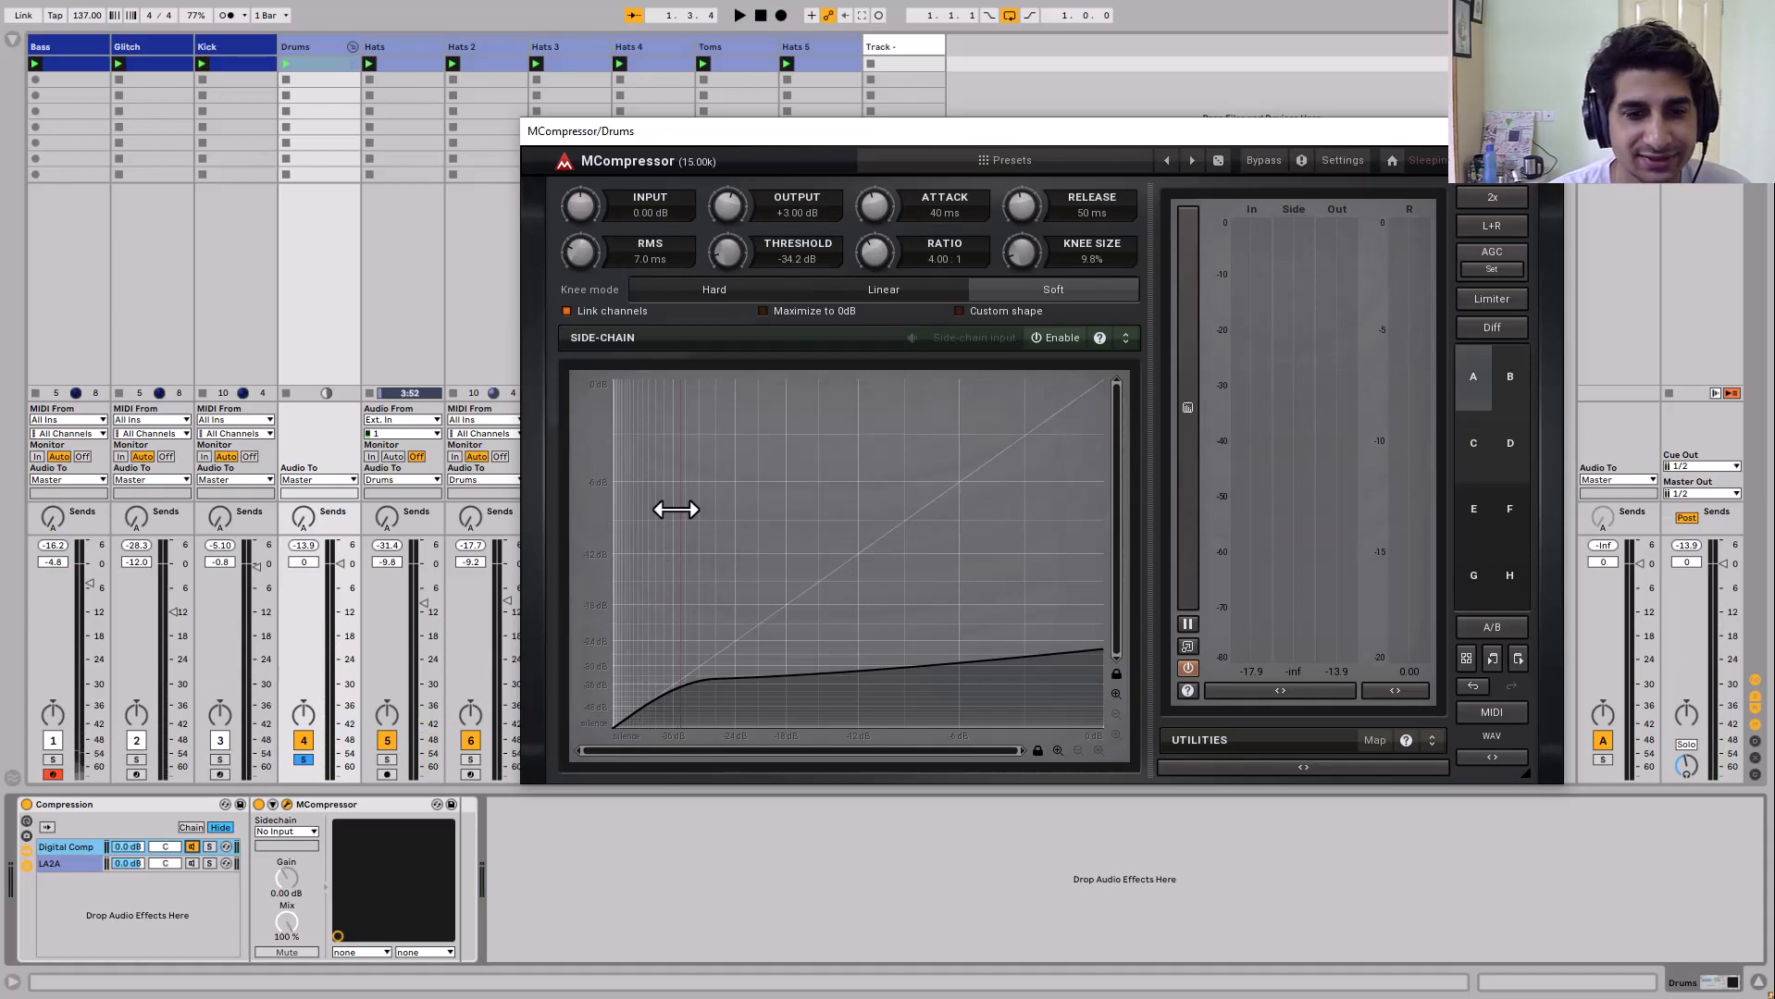
During drum playback, drop the threshold to -46.3 dB and raise the output gain to +10.68 dB
key("space")
left_click_drag(675, 509, 633, 507)
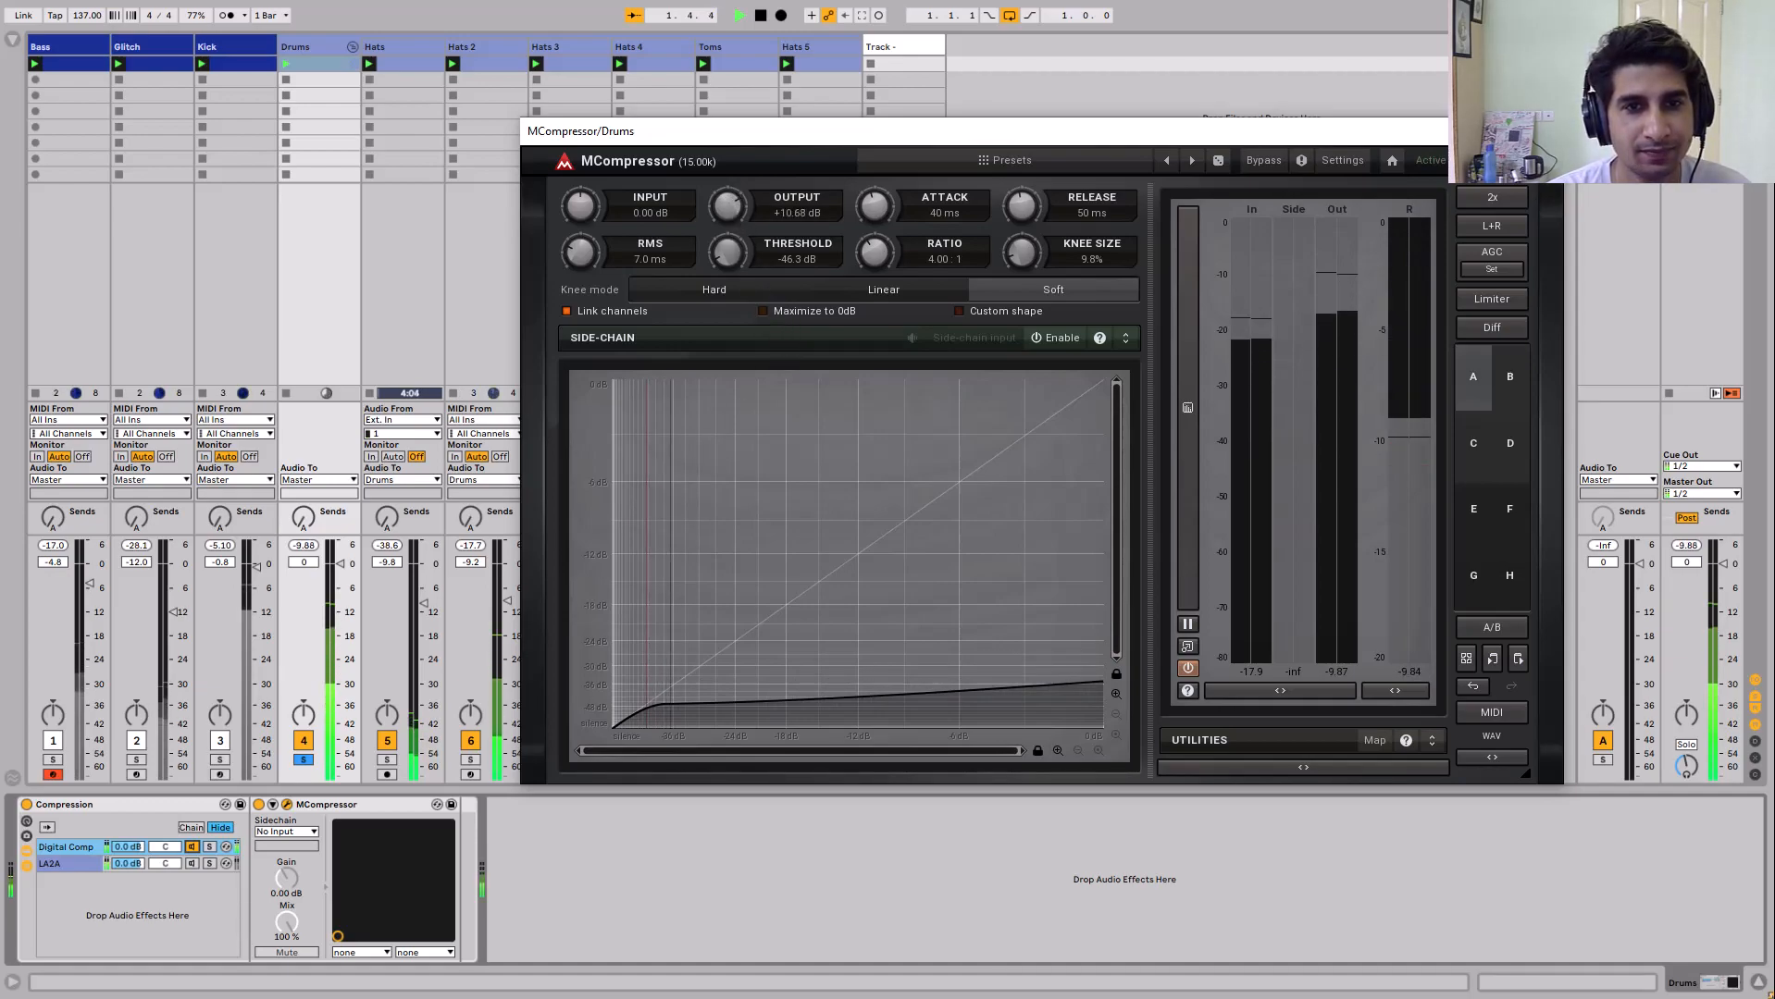
key("space")
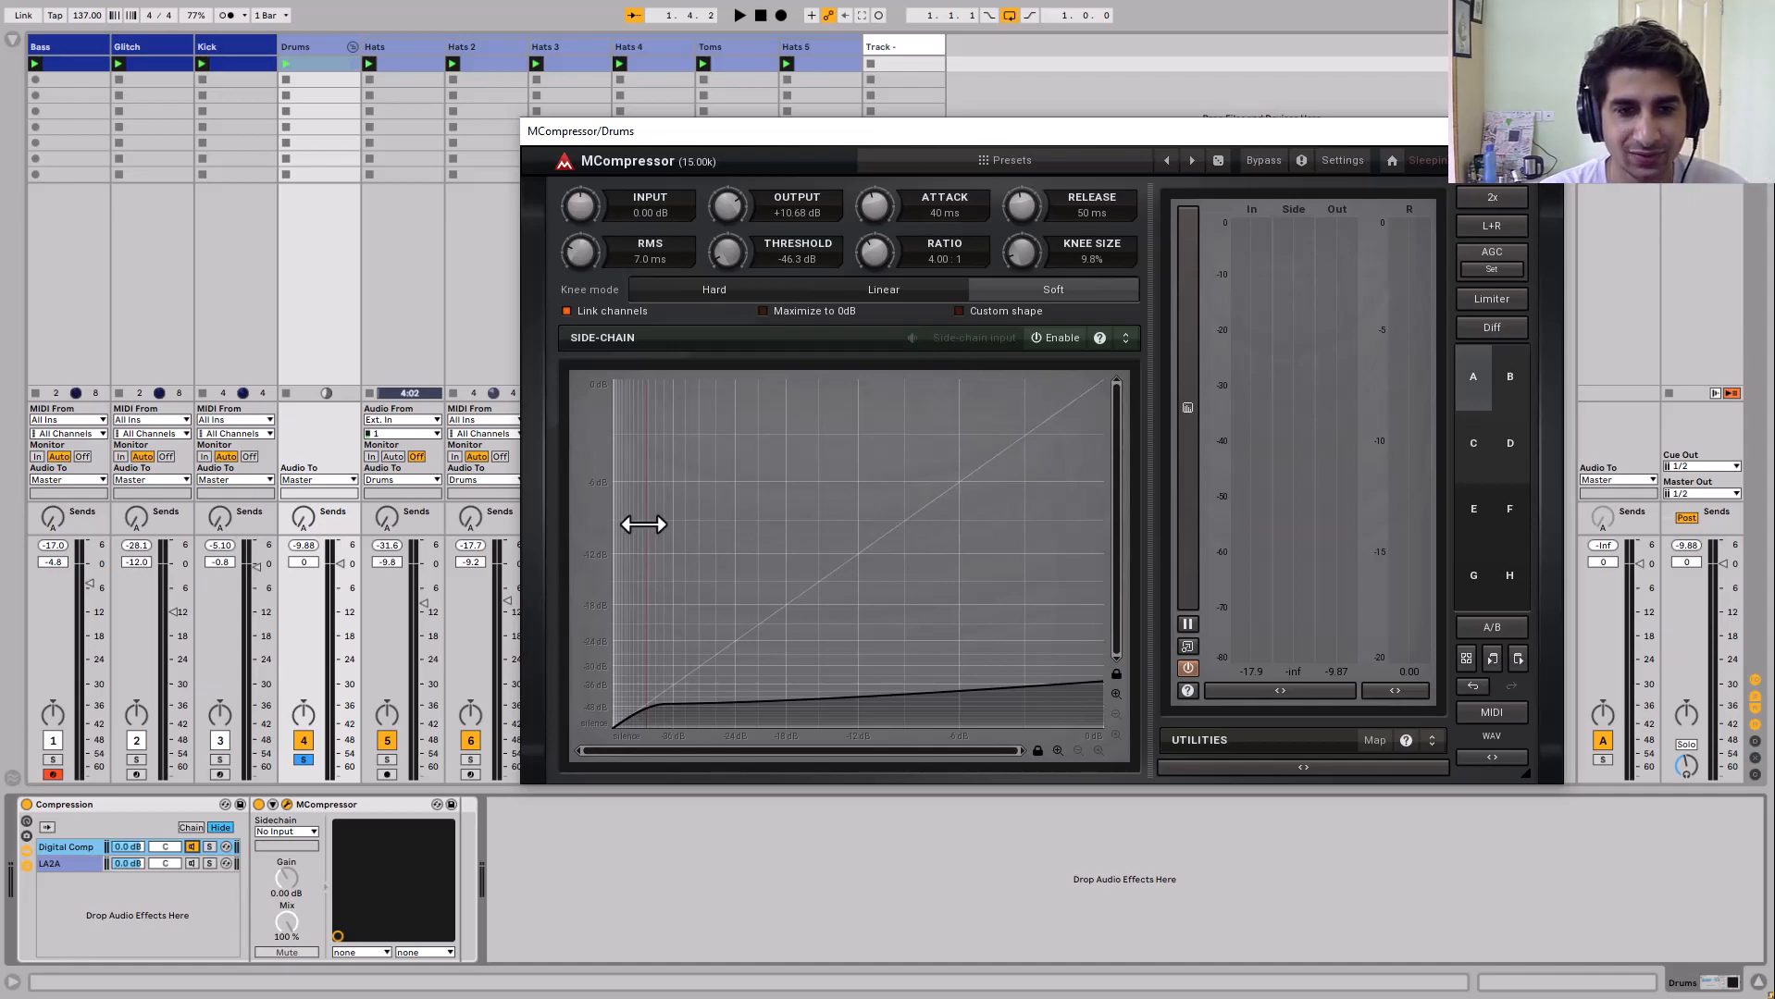
Over-compress the playing drums with a threshold of -54.5 dB and an output gain of +17.21 dB
key("space")
mouse_move(643, 524)
left_mouse_down()
mouse_move(607, 525)
mouse_move(633, 524)
left_mouse_up()
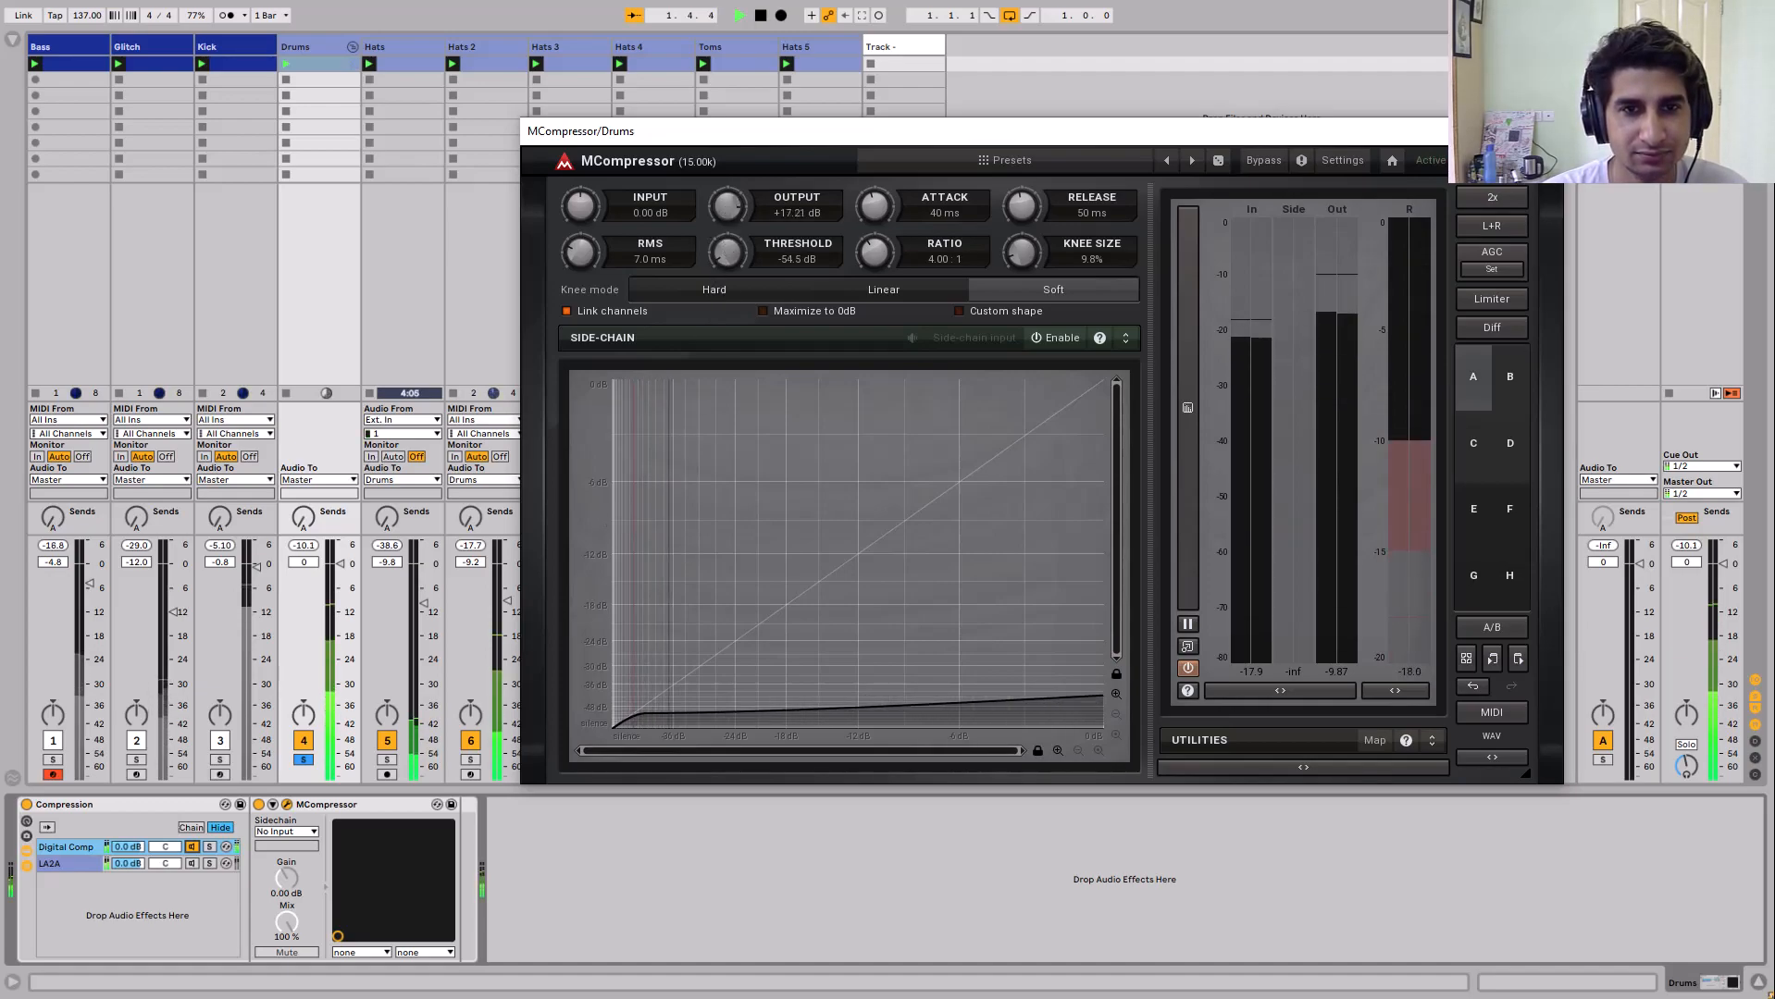
key("space")
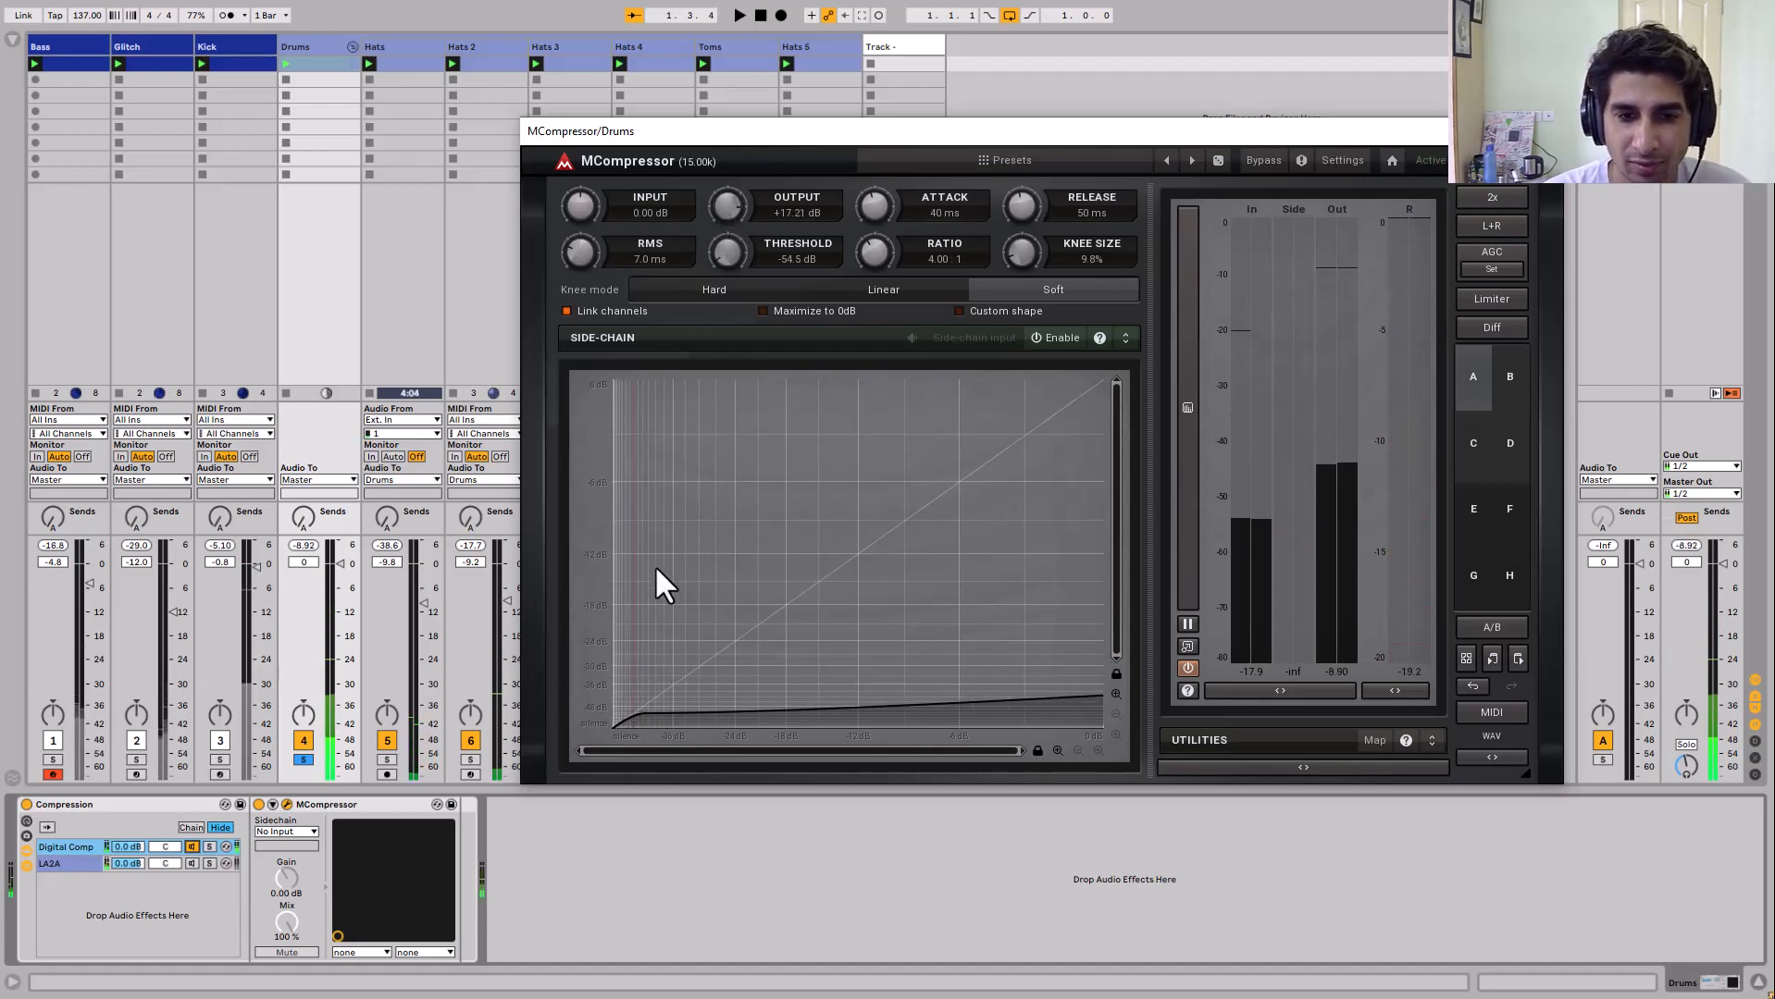
Ease the compression by raising the threshold to -37.0 dB and reducing the output gain to +7.80 dB
left_click_drag(633, 577, 669, 562)
left_click_drag(727, 206, 727, 233)
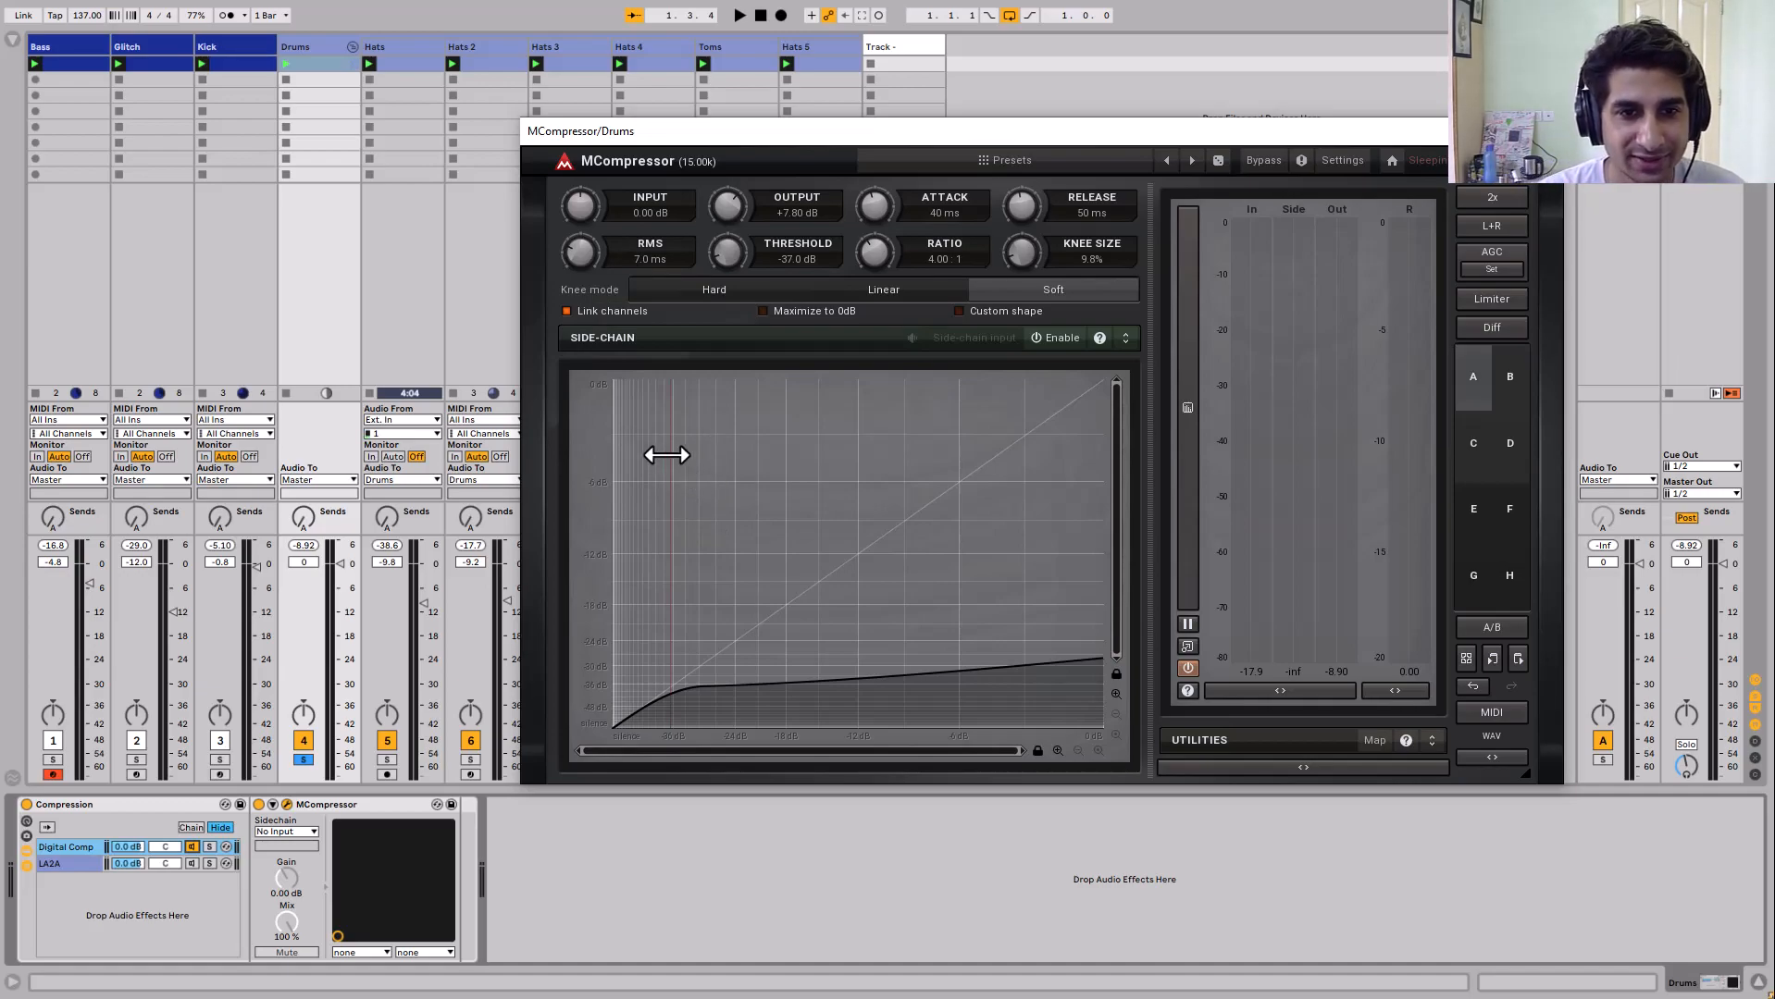
During drum playback, raise the threshold to -32.9 dB and reduce the output gain to +3.58 dB
key("space")
mouse_move(666, 452)
left_mouse_down()
mouse_move(718, 448)
mouse_move(689, 449)
left_mouse_up()
key("space")
key("space")
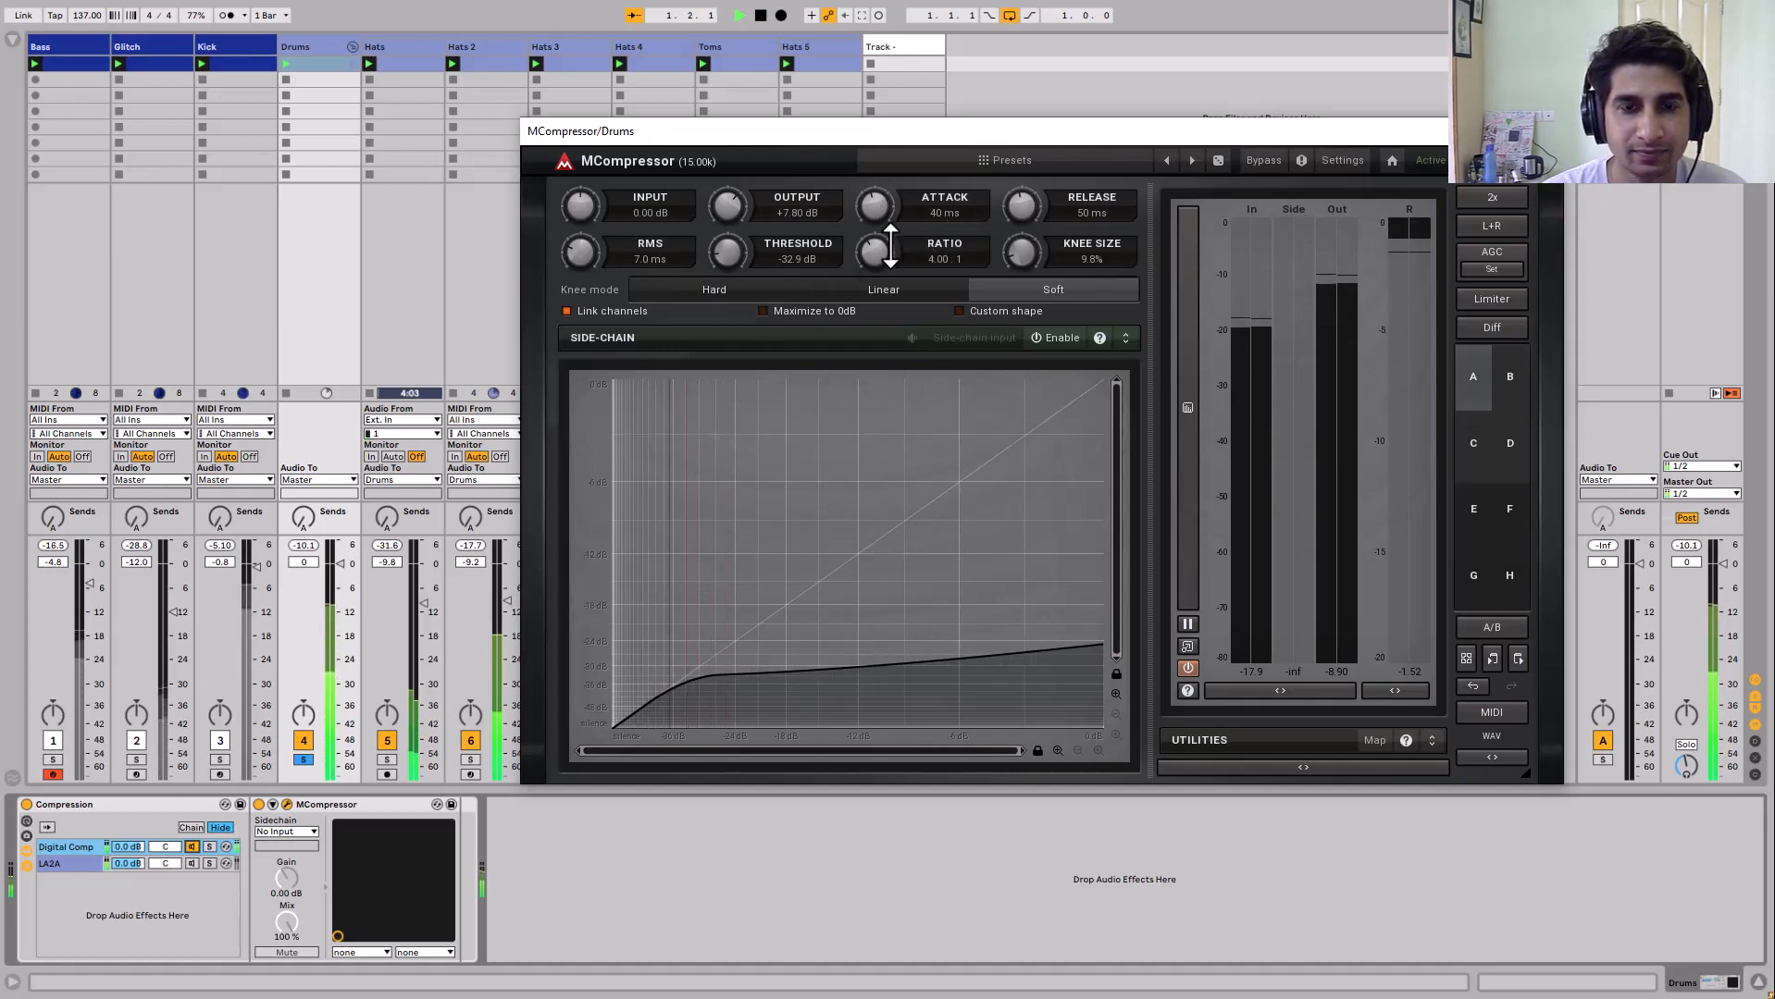
left_click_drag(727, 205, 731, 223)
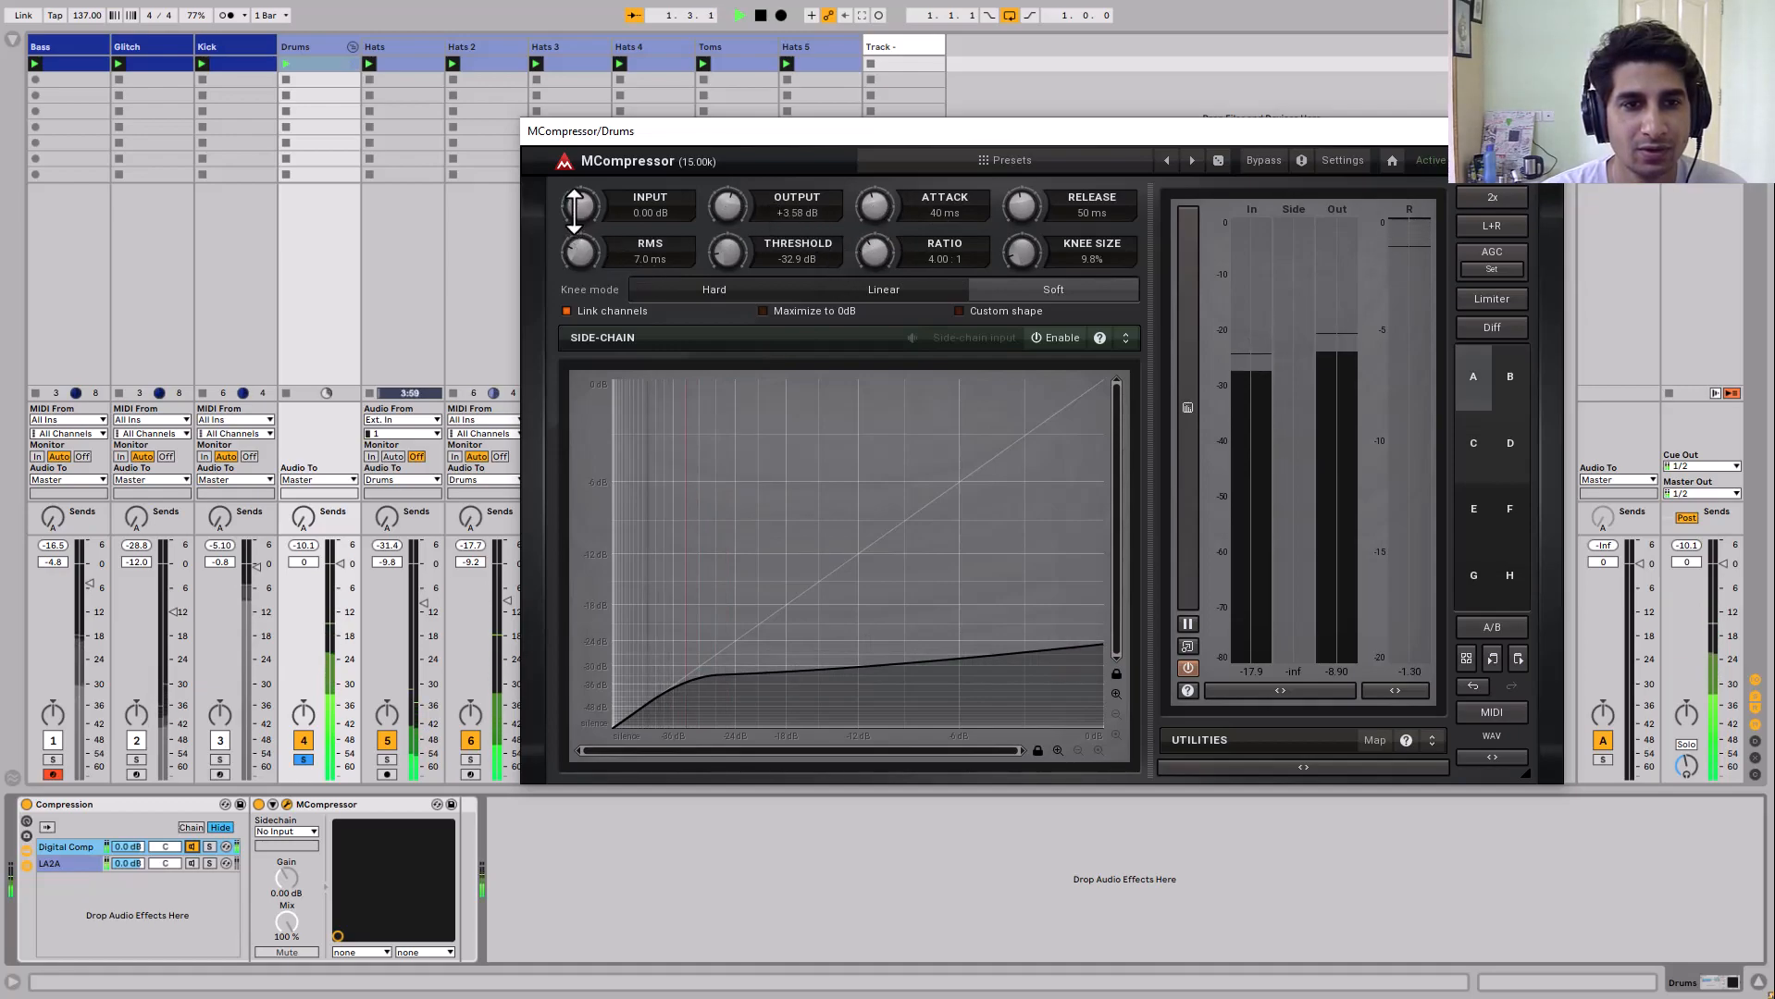
key("space")
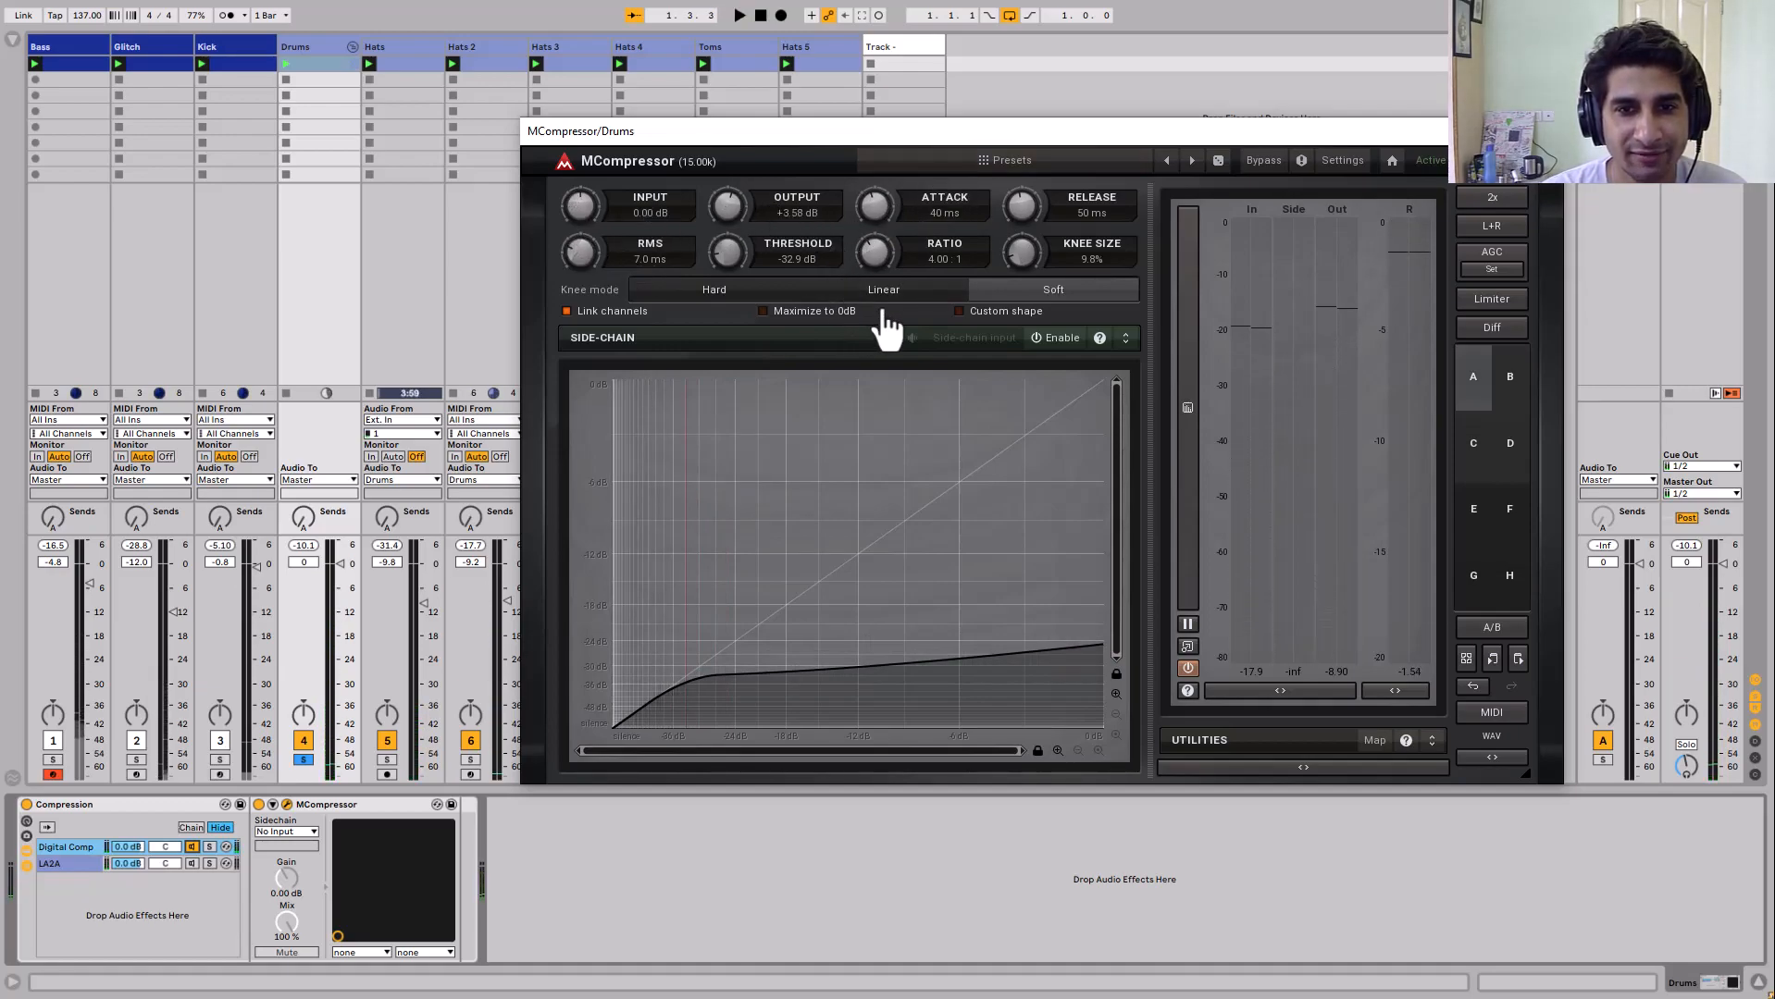
Try Maximize to 0dB, switch it off again, and bend both segments of the transfer curve with Custom shape enabled
left_click(843, 319)
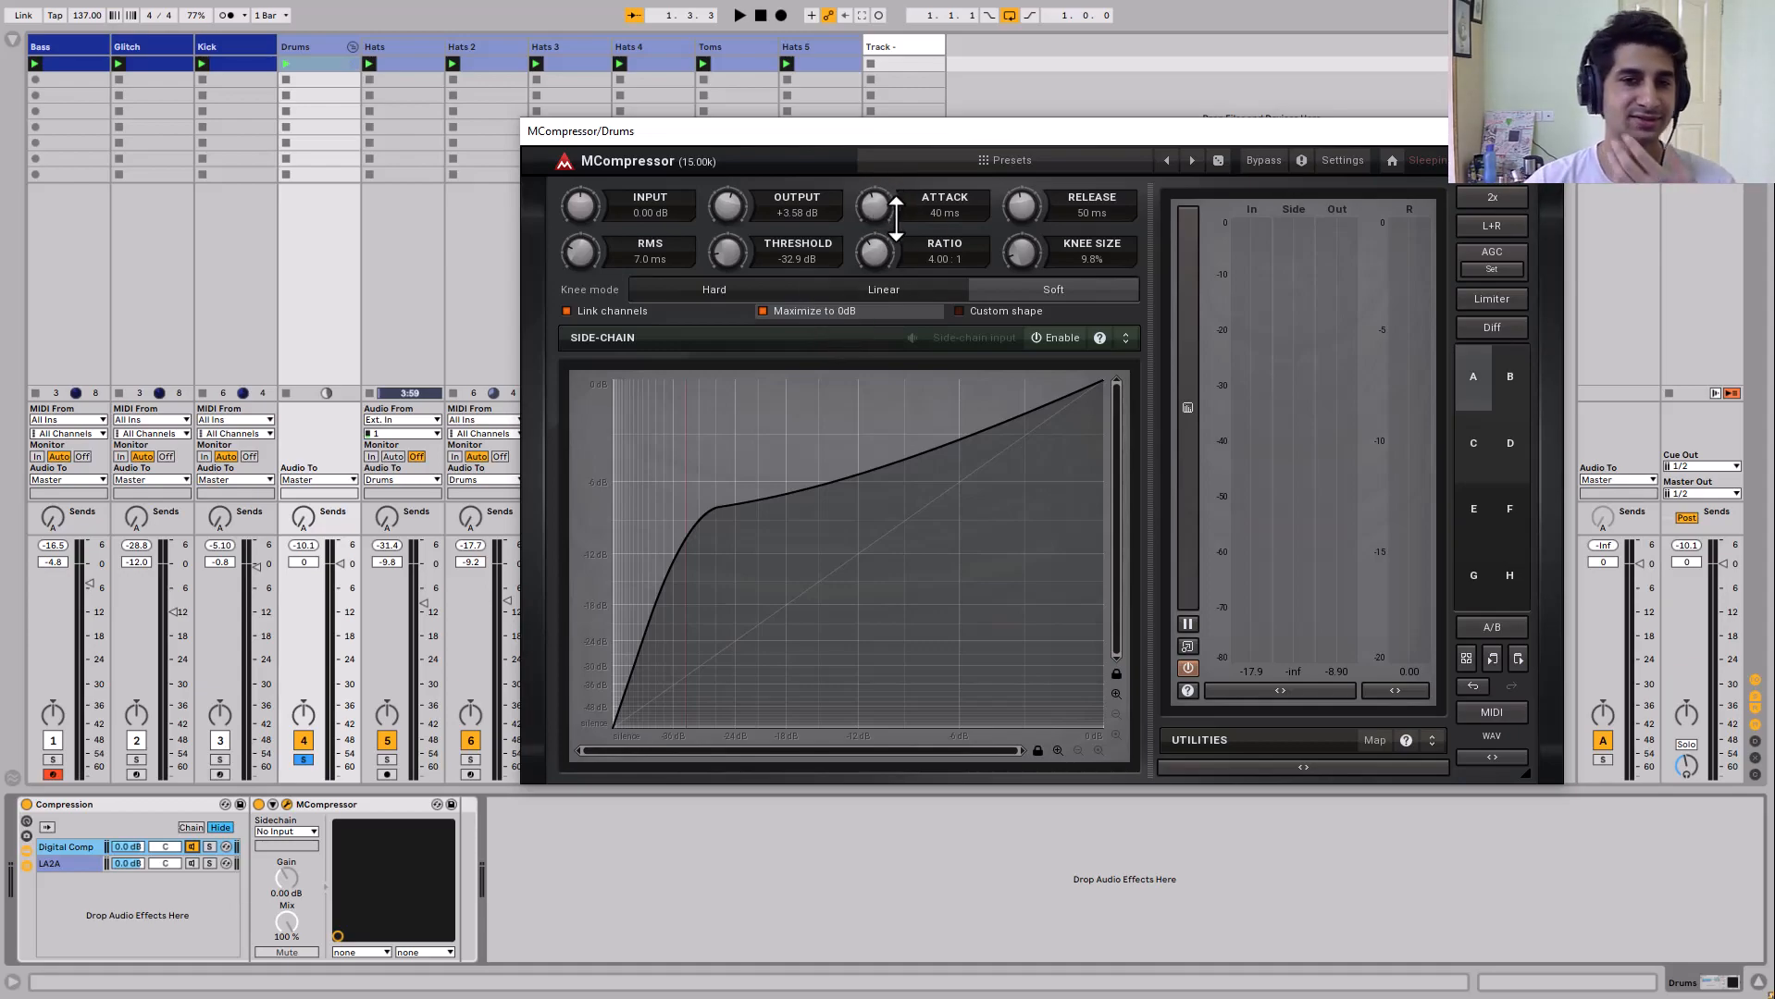
left_click(962, 312)
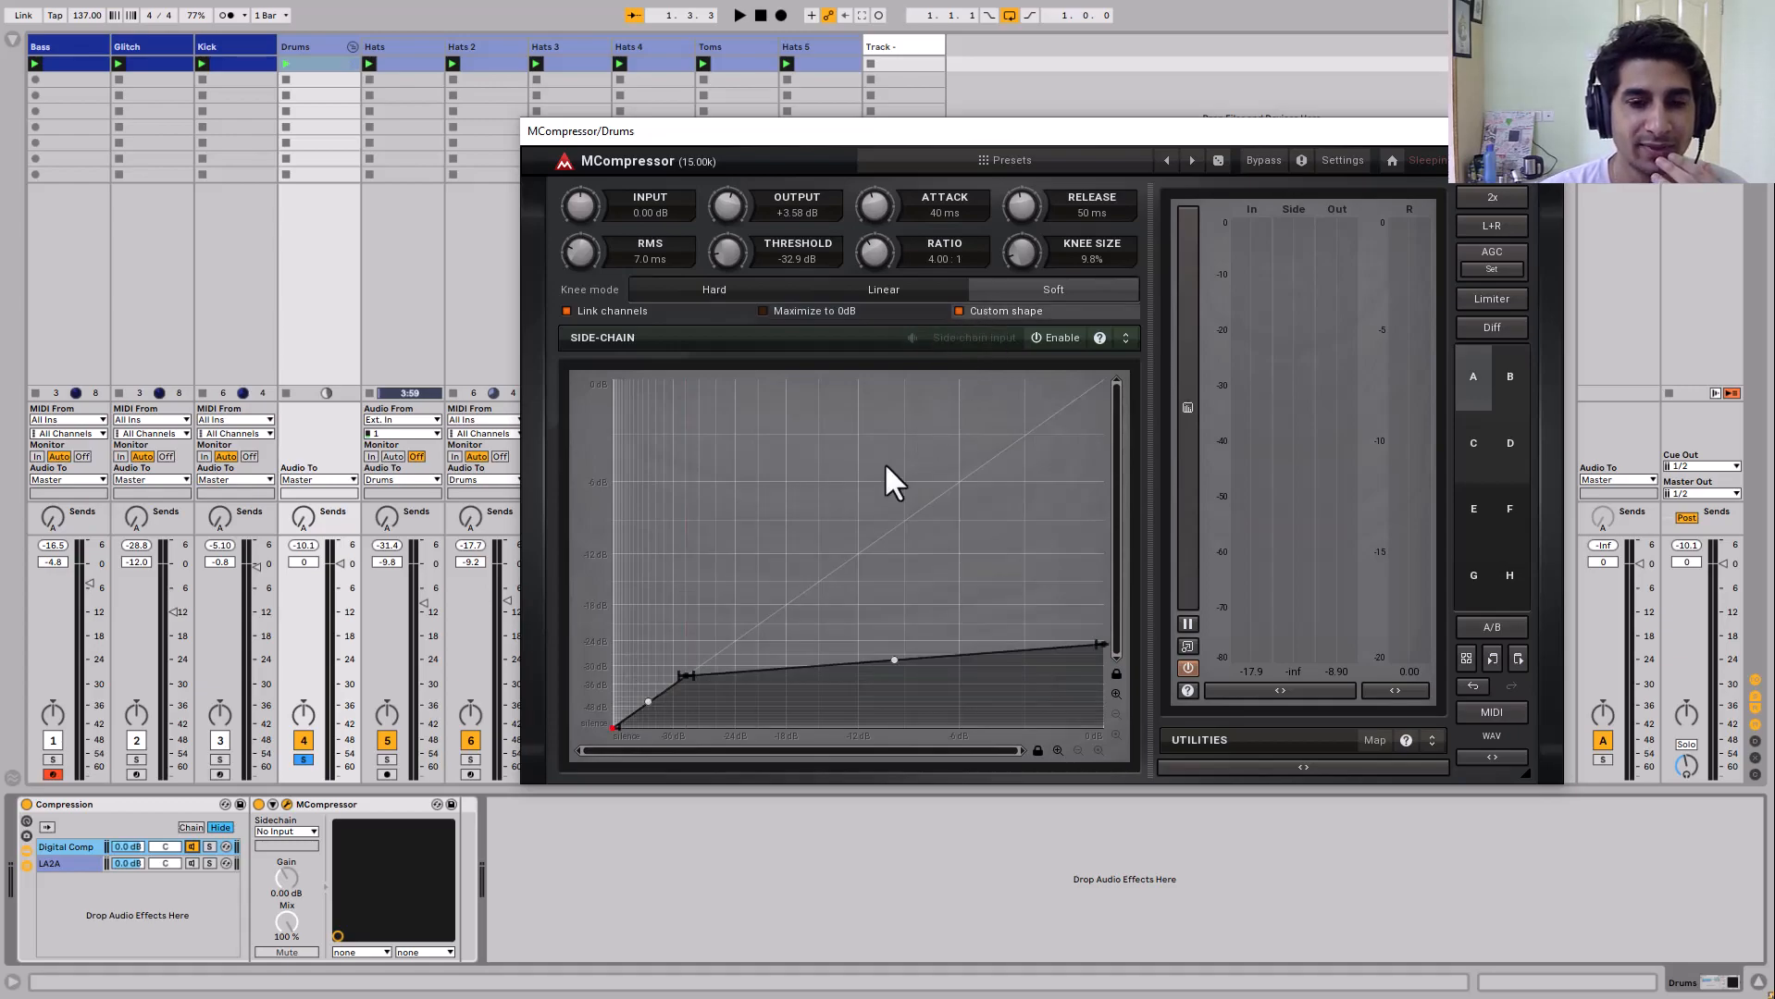
left_click_drag(693, 670, 694, 785)
left_click_drag(690, 681, 684, 678)
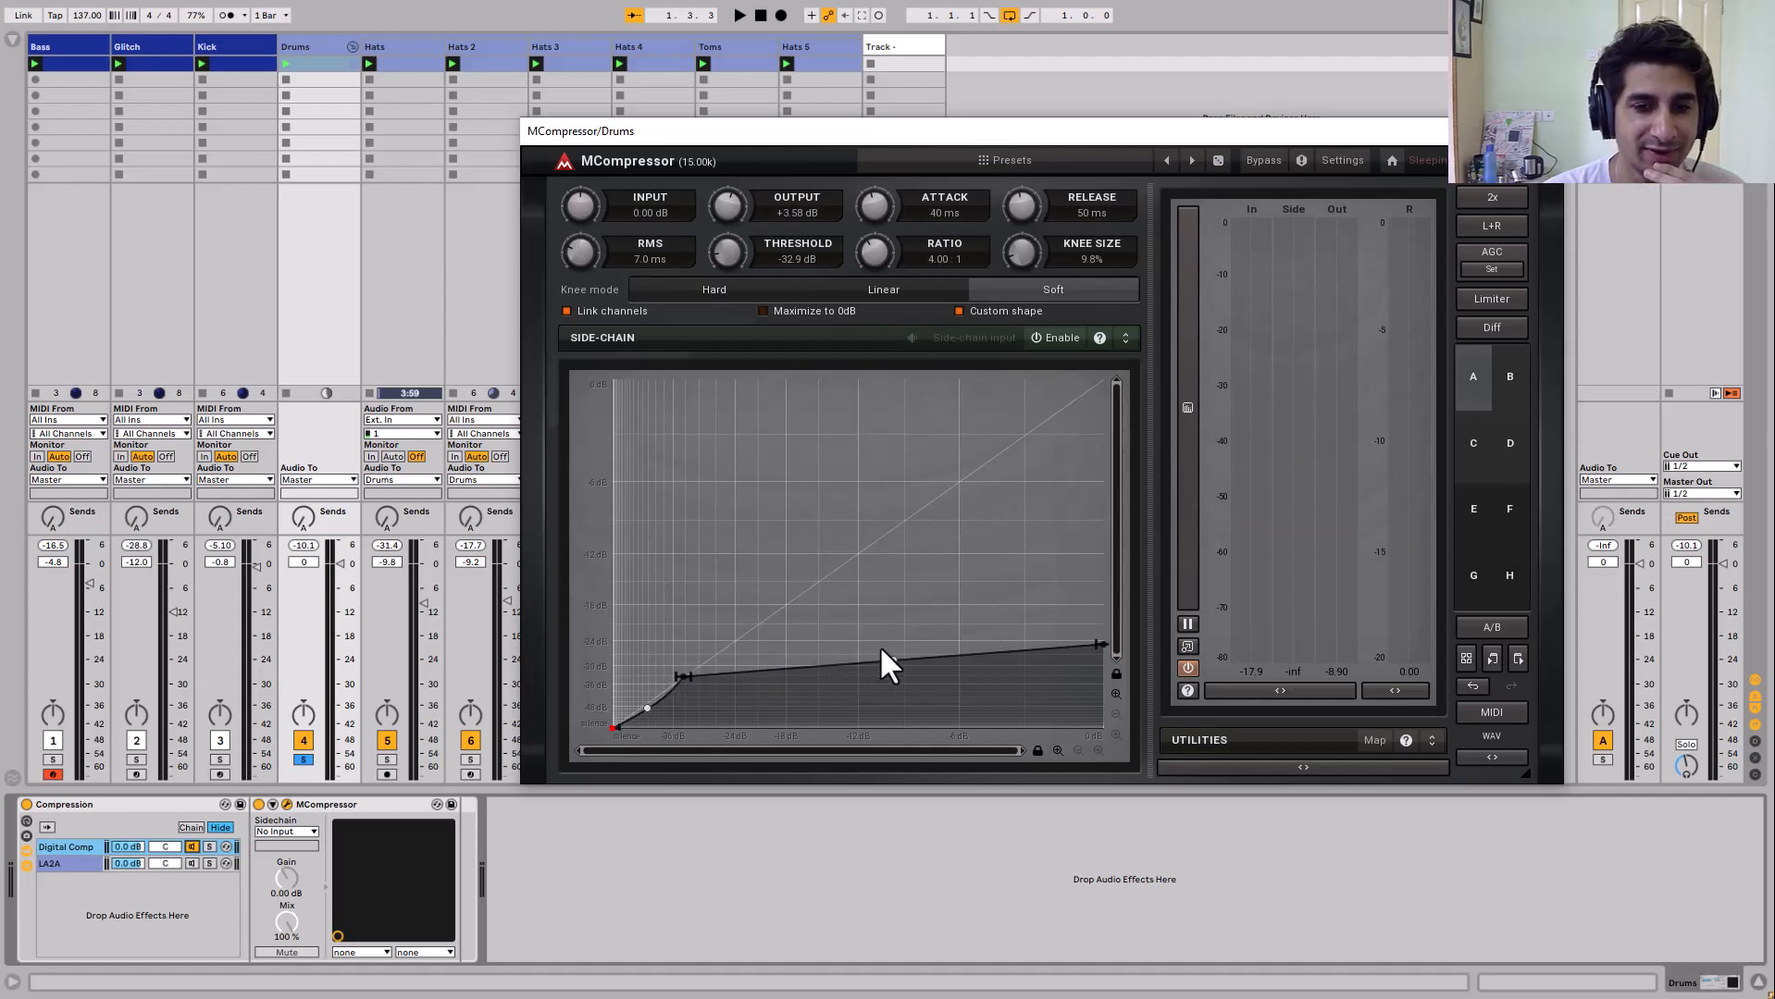
left_click_drag(887, 655, 883, 639)
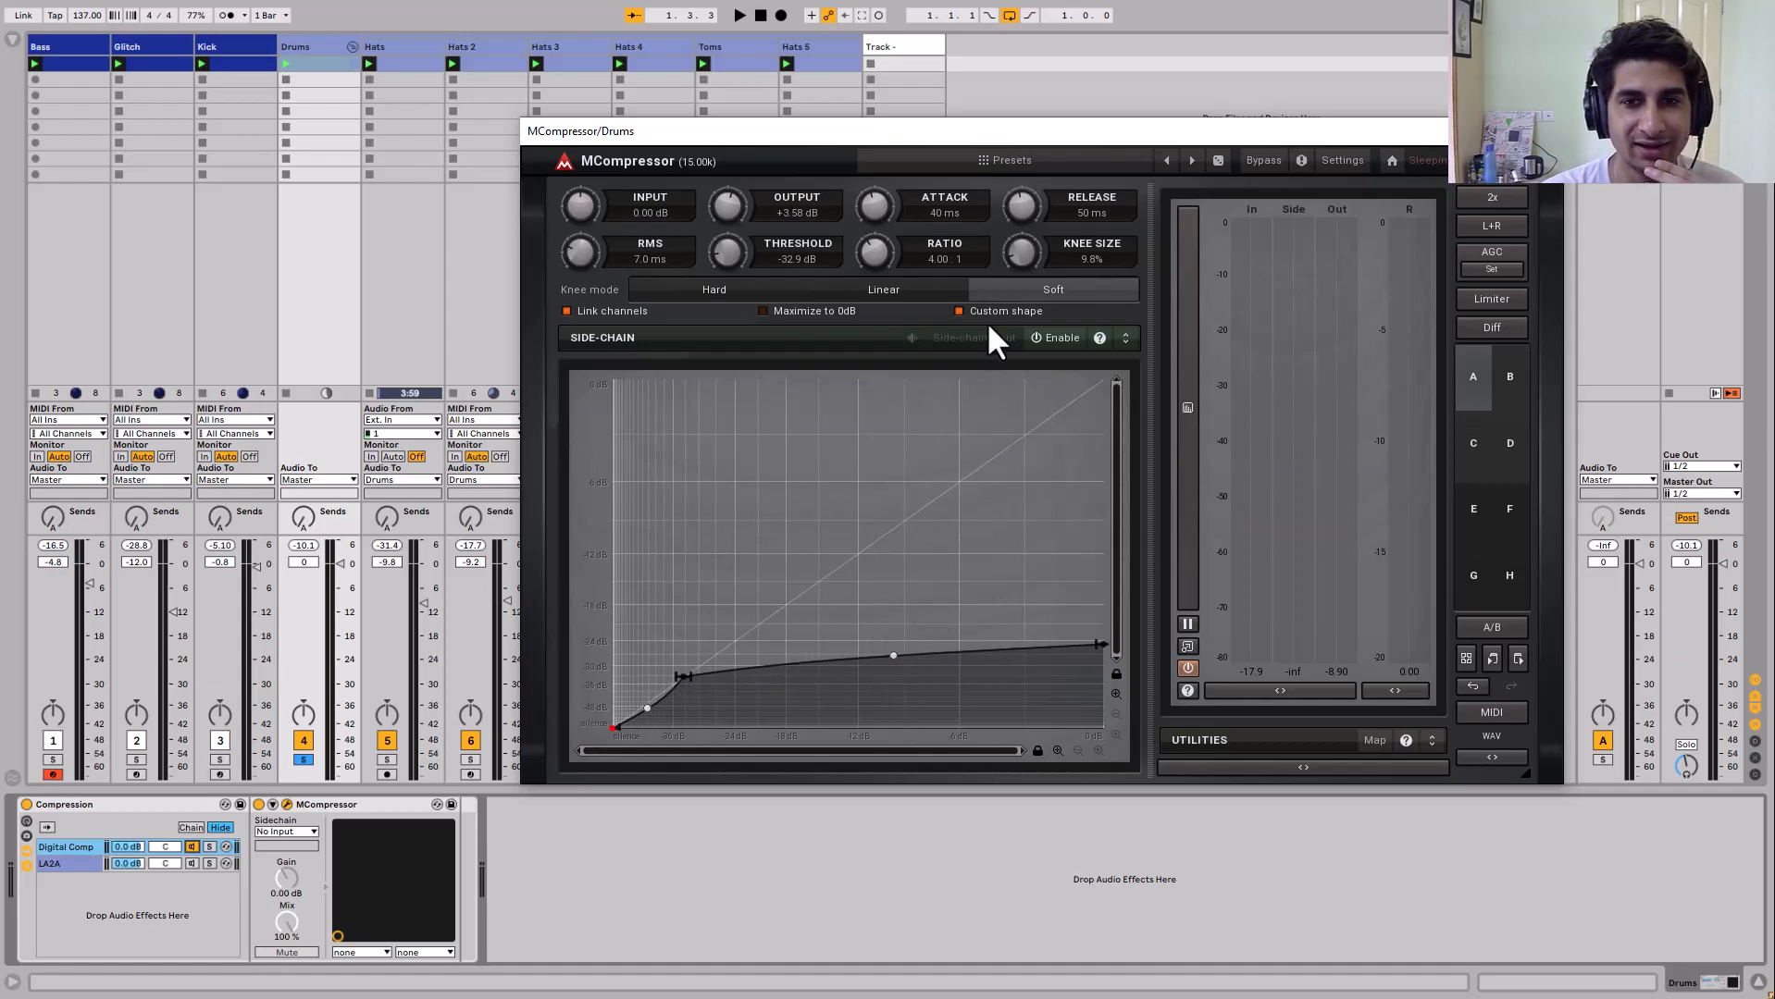
Audition the custom curve on the drums with a threshold of -38.2 dB and return the threshold to -32.7 dB
key("space")
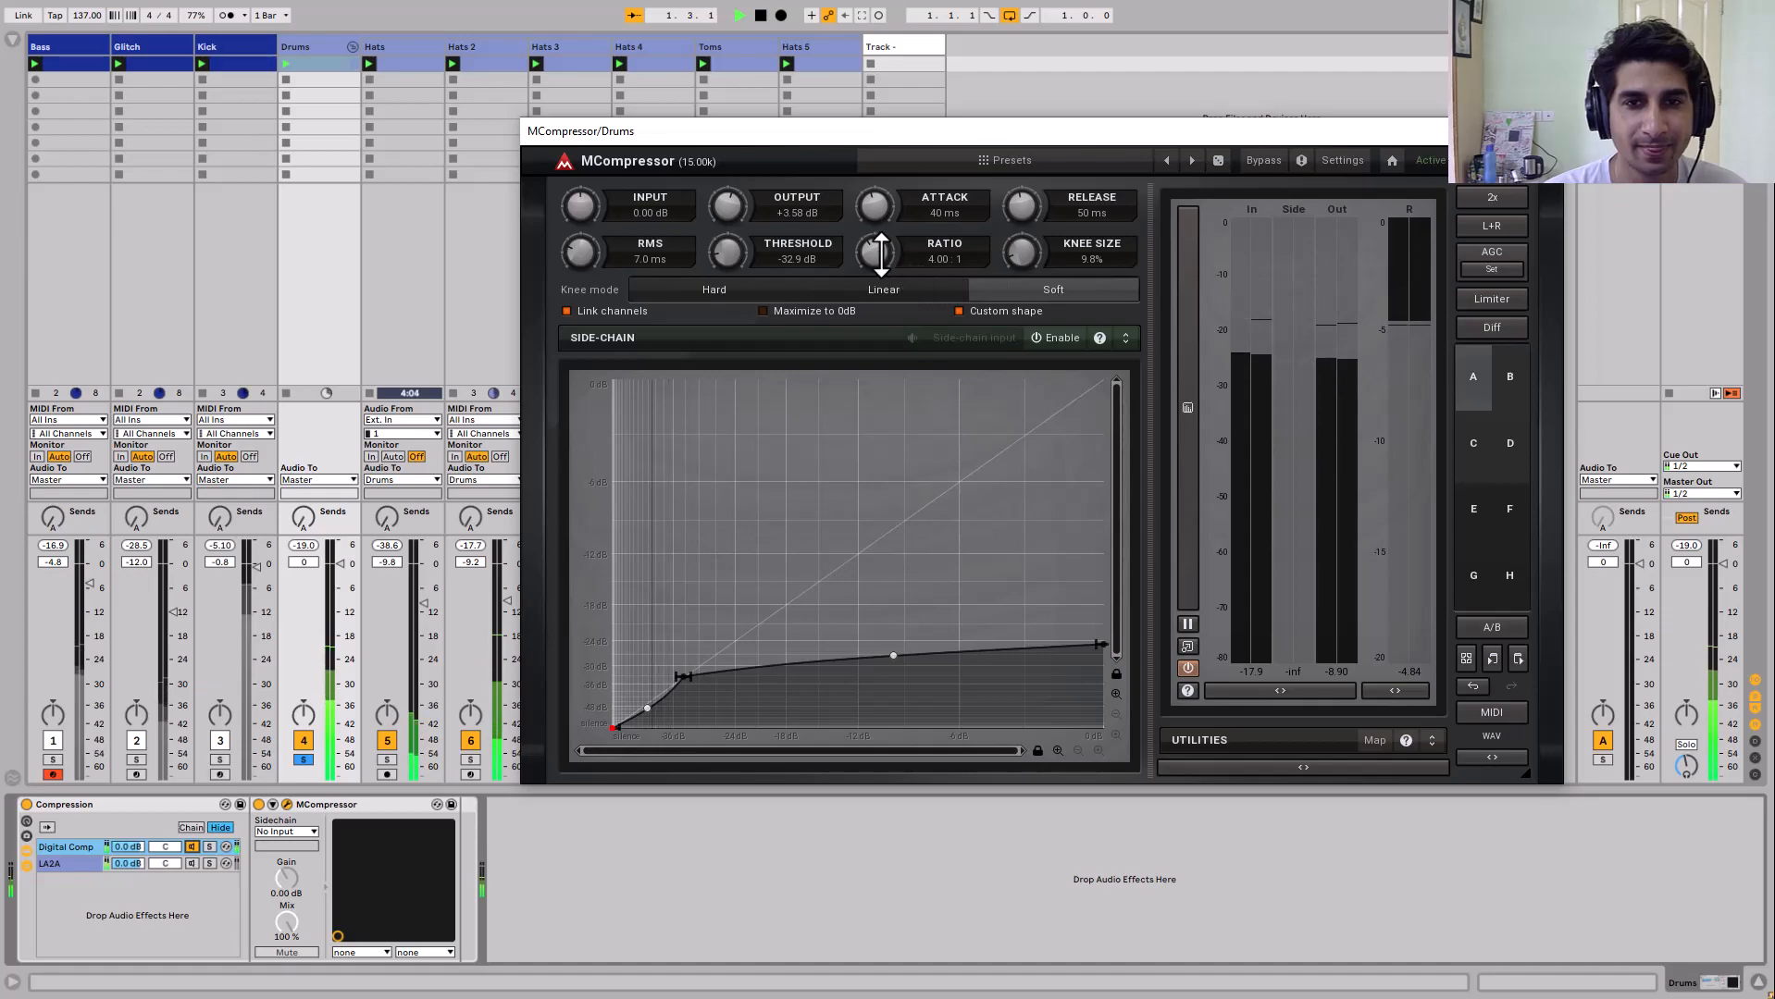
left_click_drag(727, 252, 727, 388)
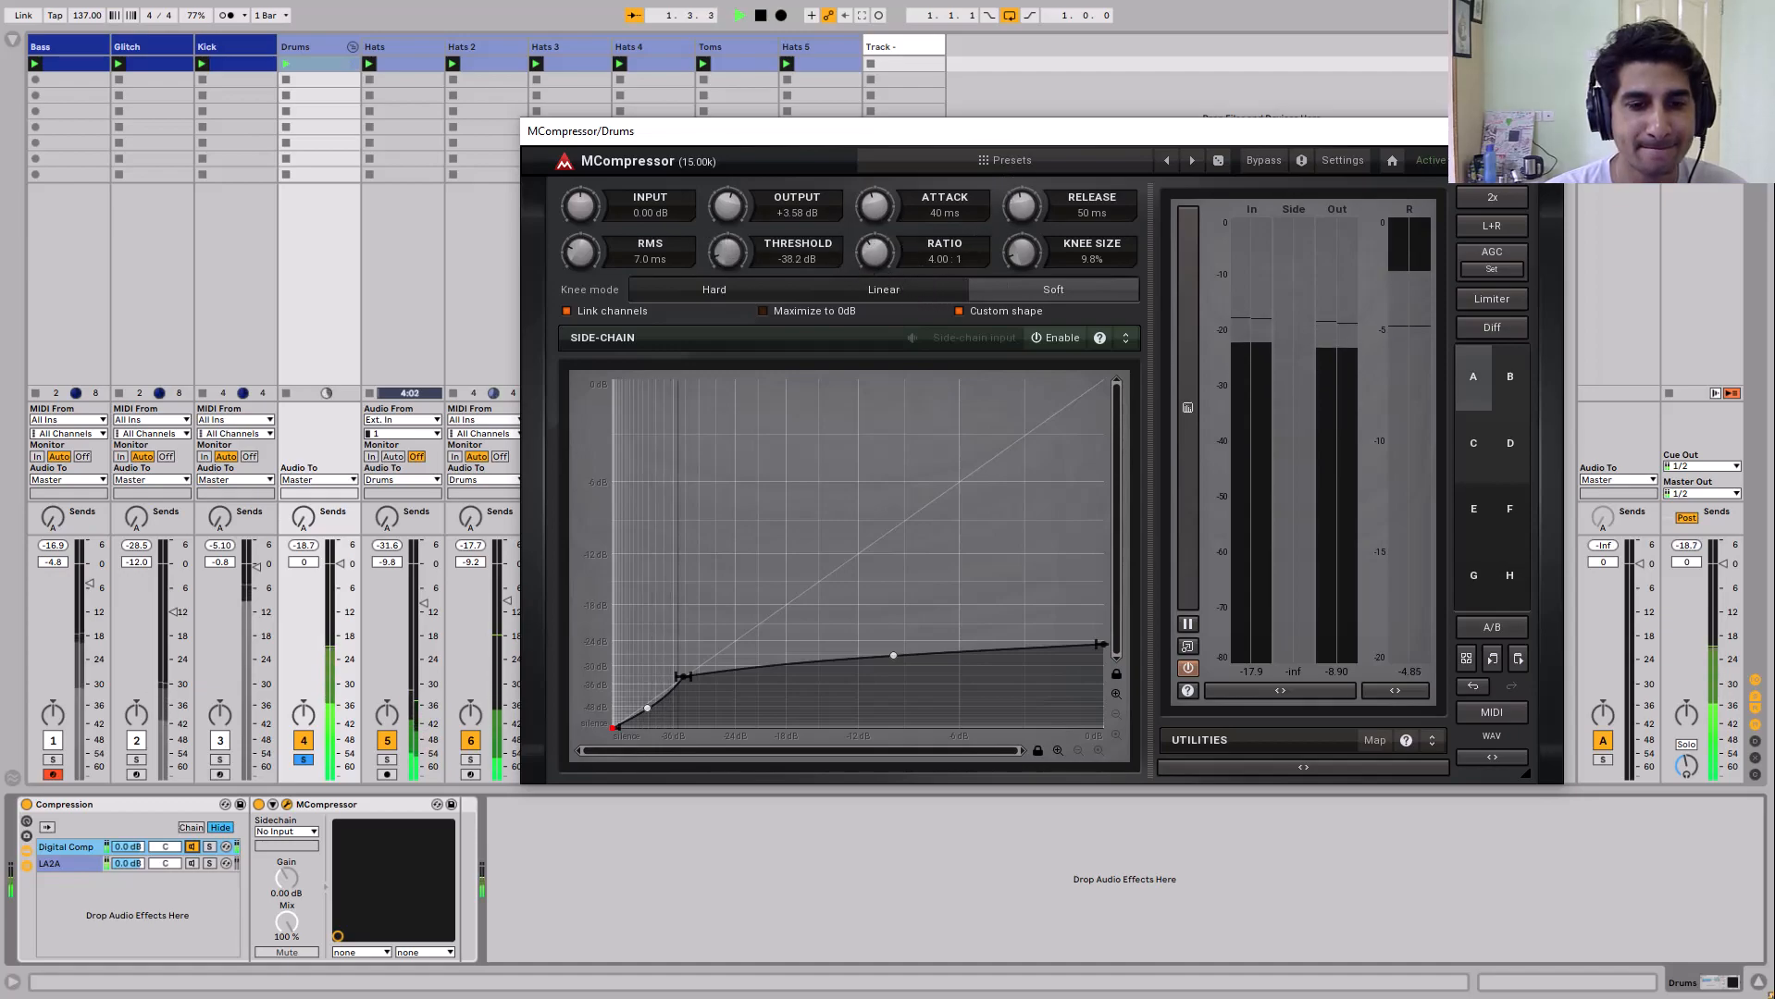
left_click_drag(727, 252, 855, 272)
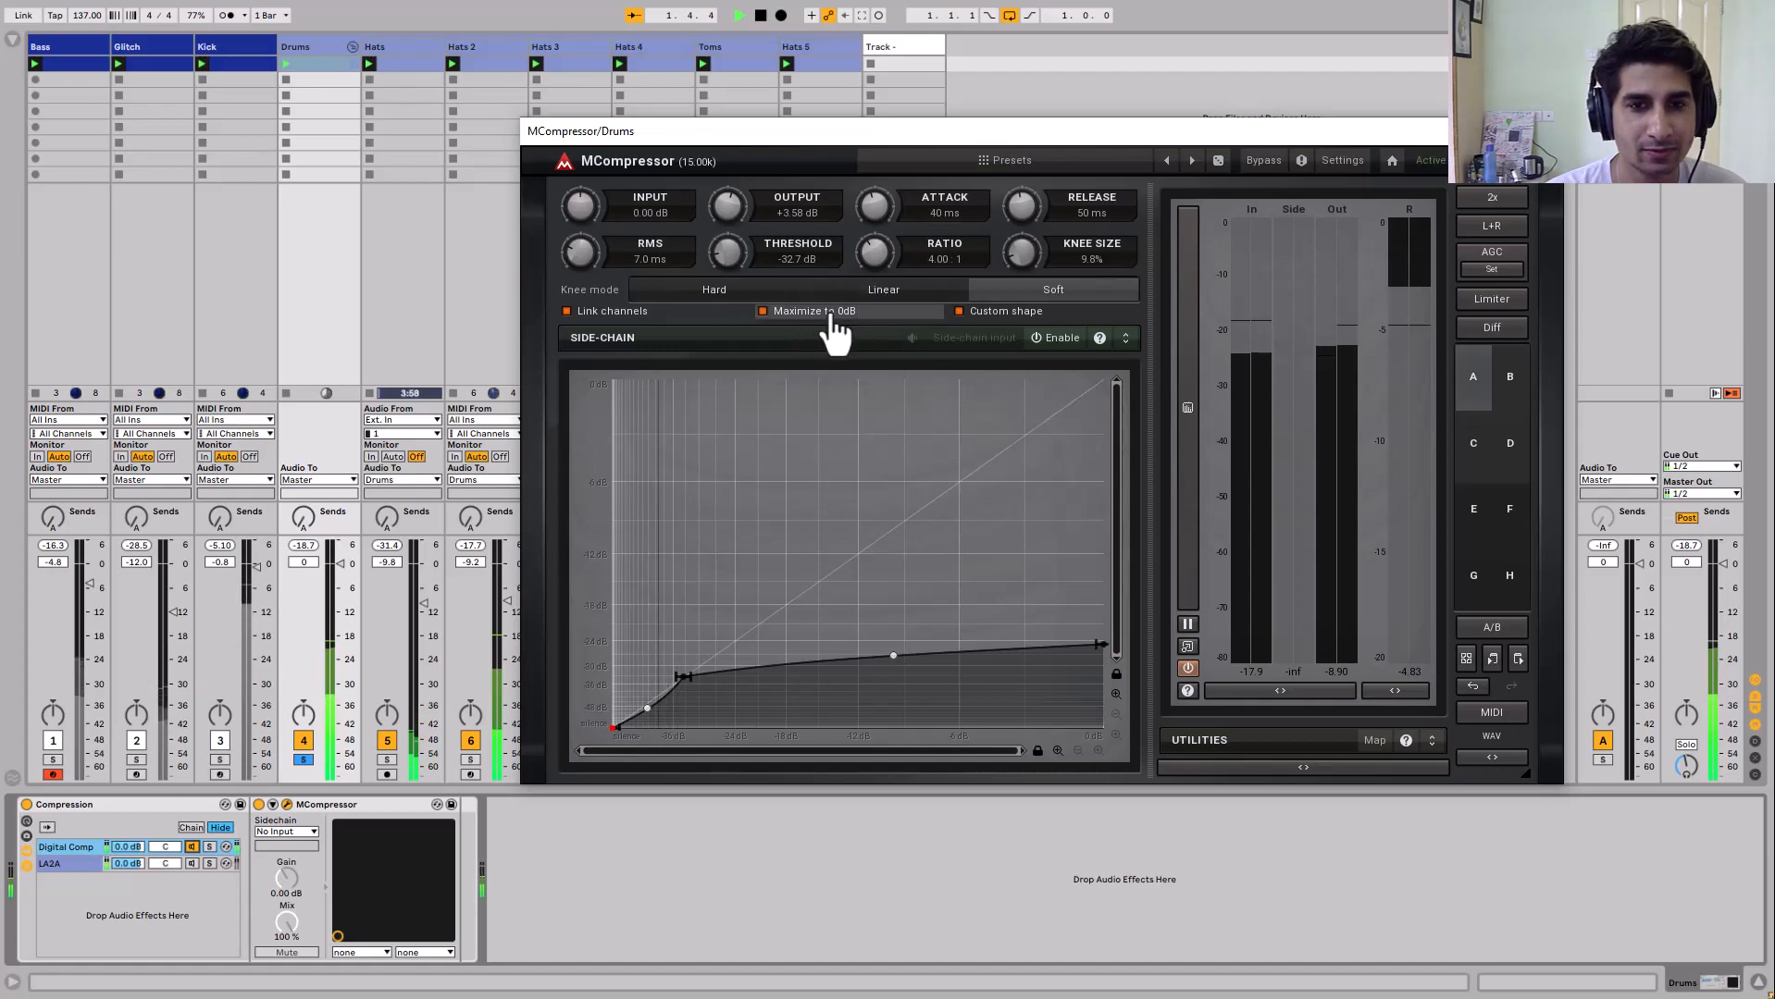
Turn off Custom shape, compare the Linear knee with Soft, keep Soft and set the threshold to -33.8 dB
left_click(981, 311)
left_click(883, 290)
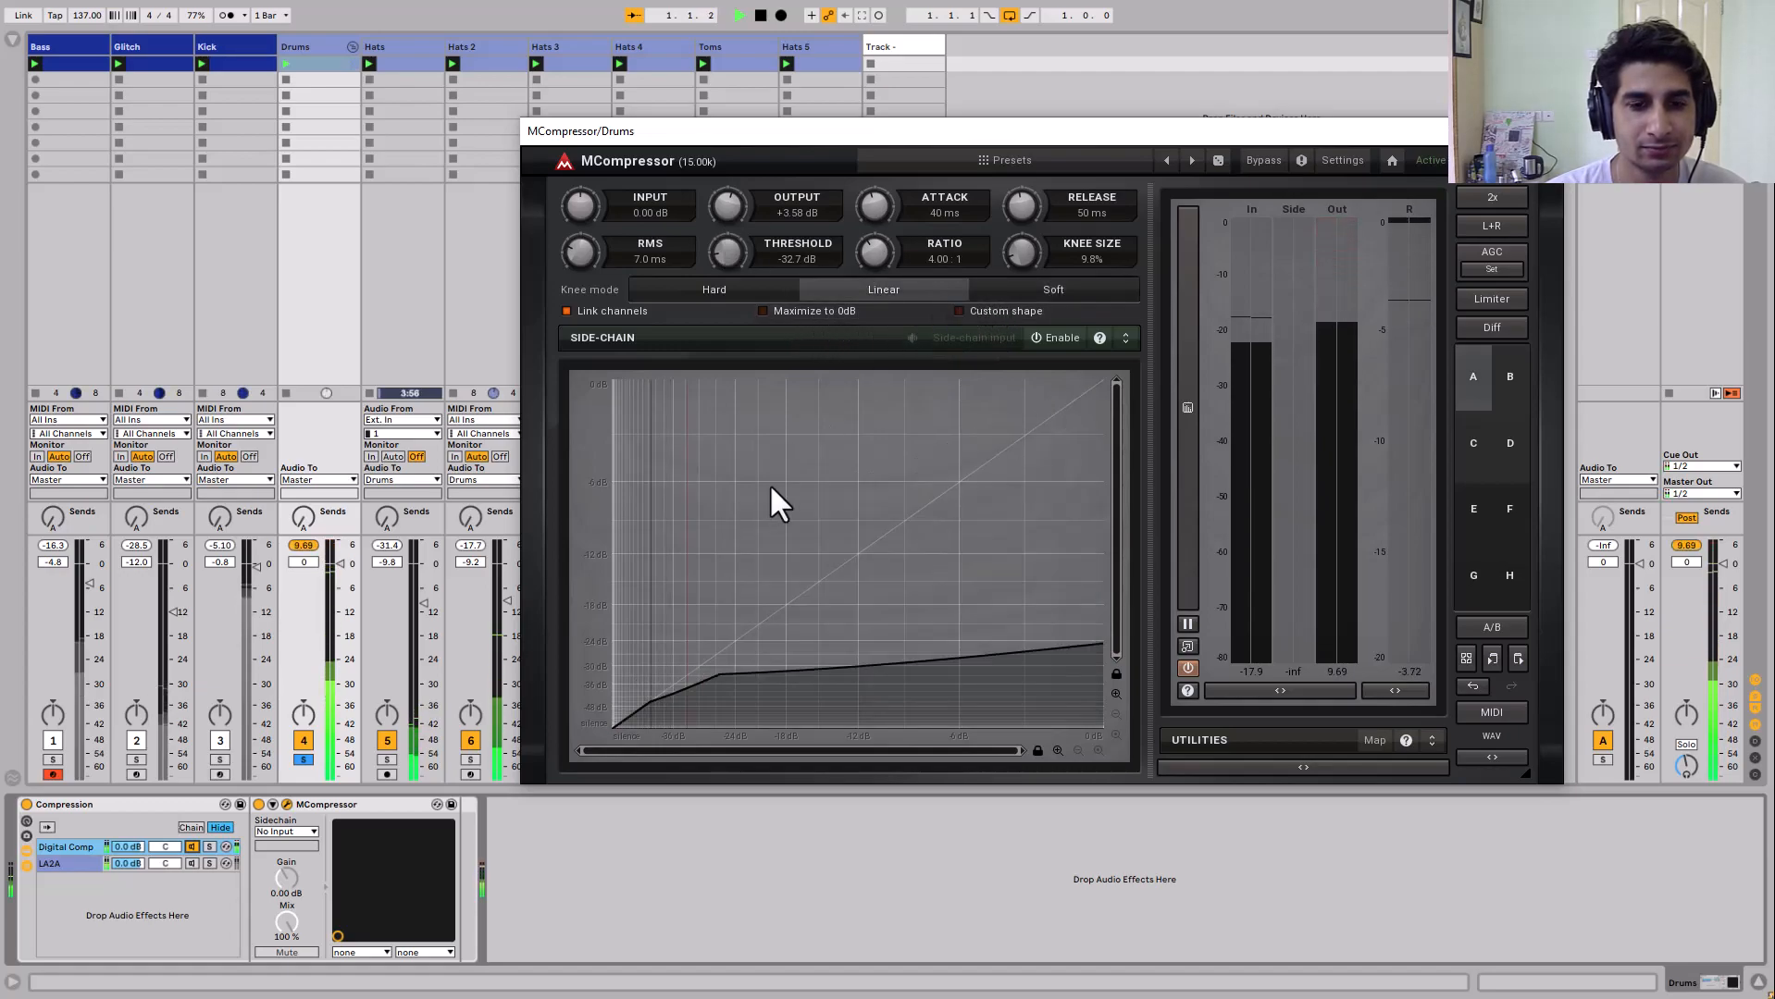
left_click(1053, 290)
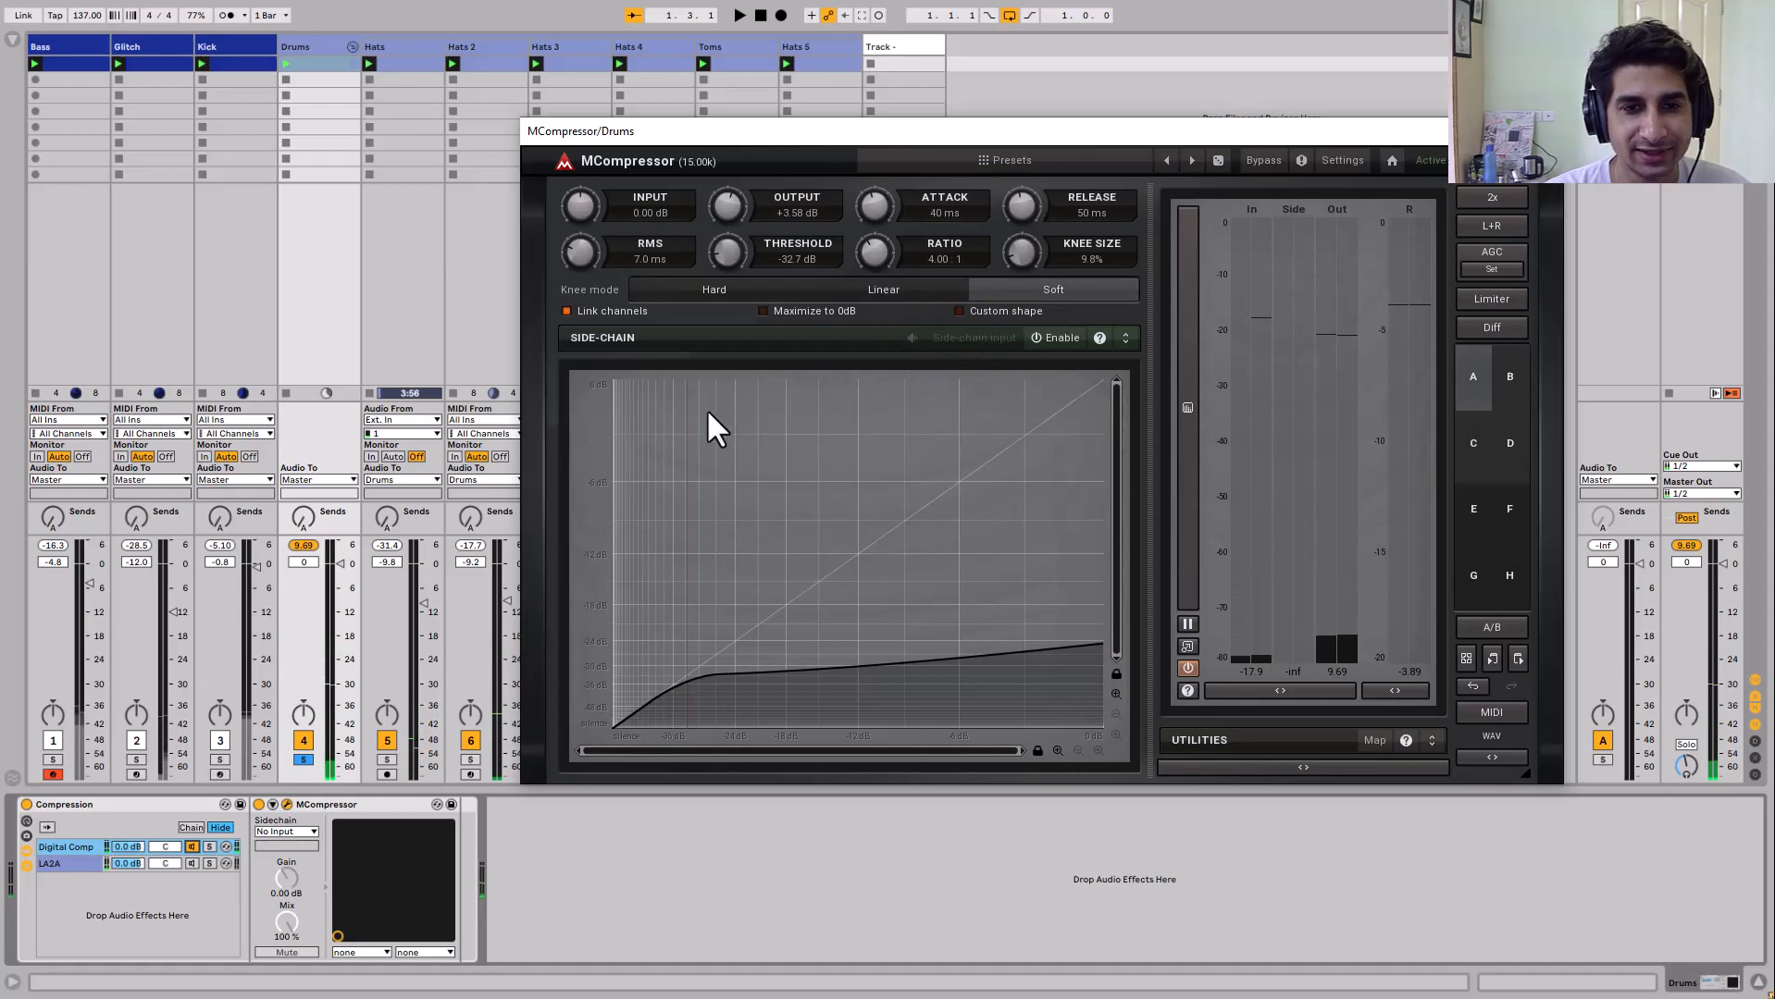
left_click_drag(687, 413, 681, 413)
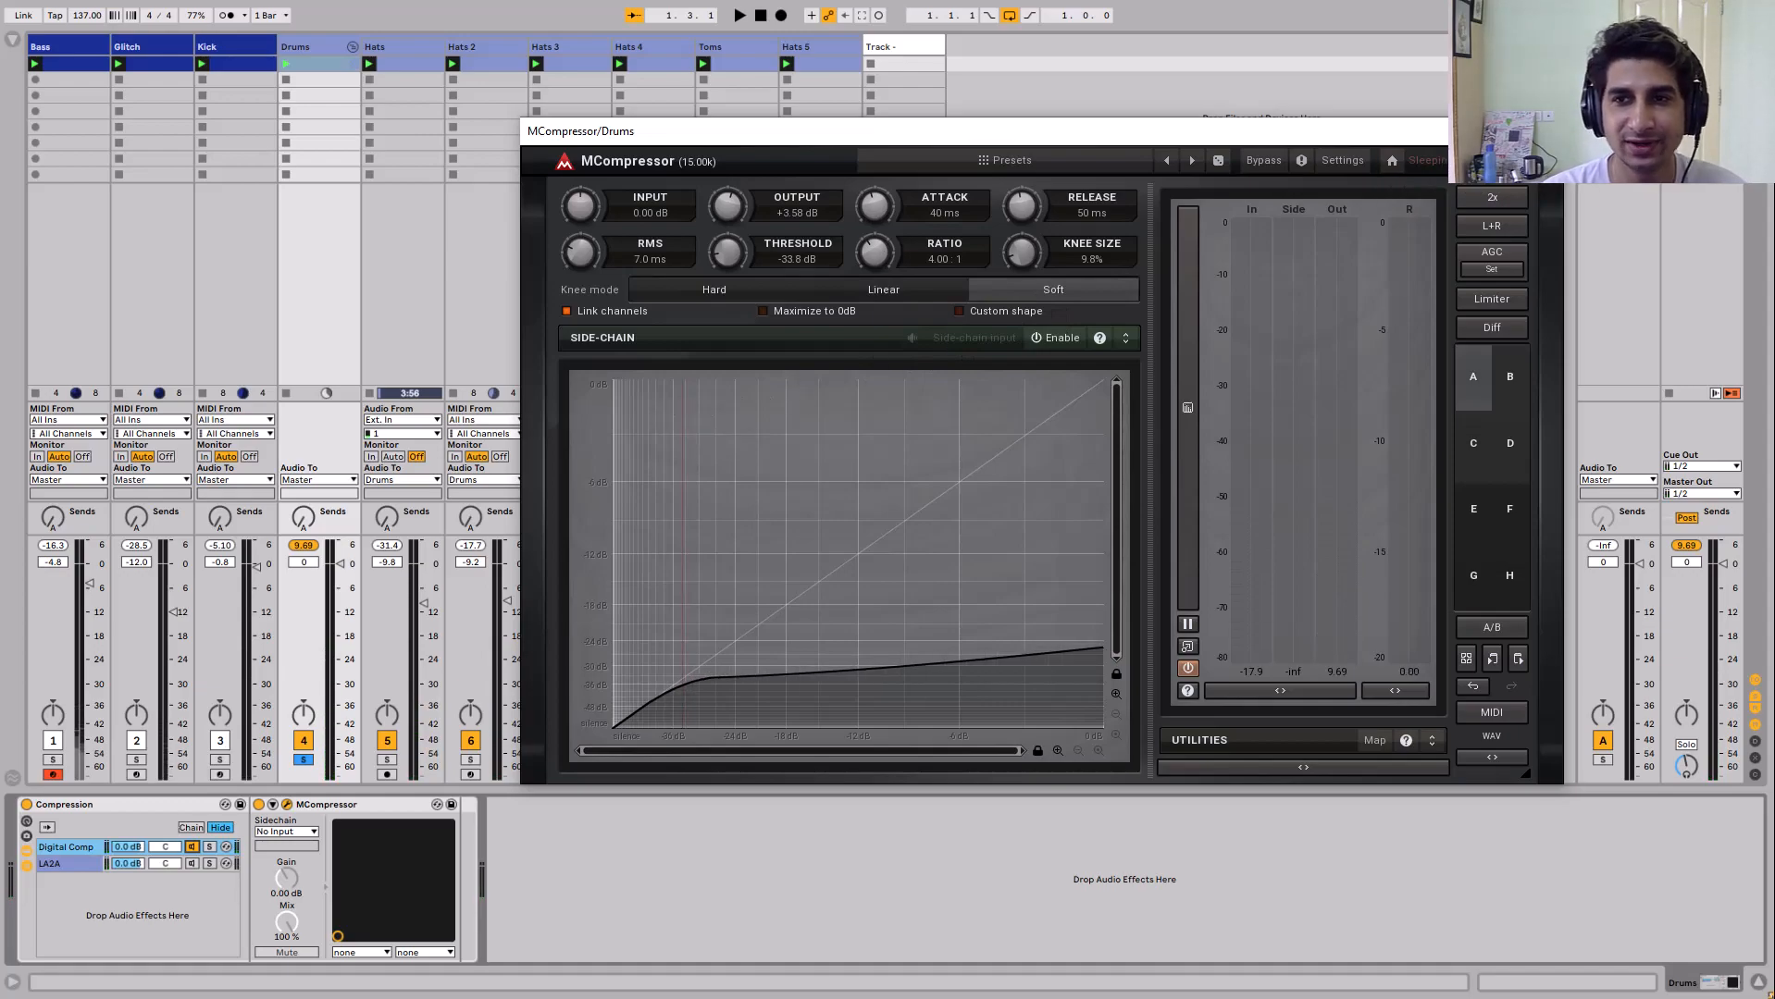
Close MCompressor, switch the Compression rack to its LA2A chain and open the LALA plugin in clear view
left_click(1554, 130)
left_click(187, 865)
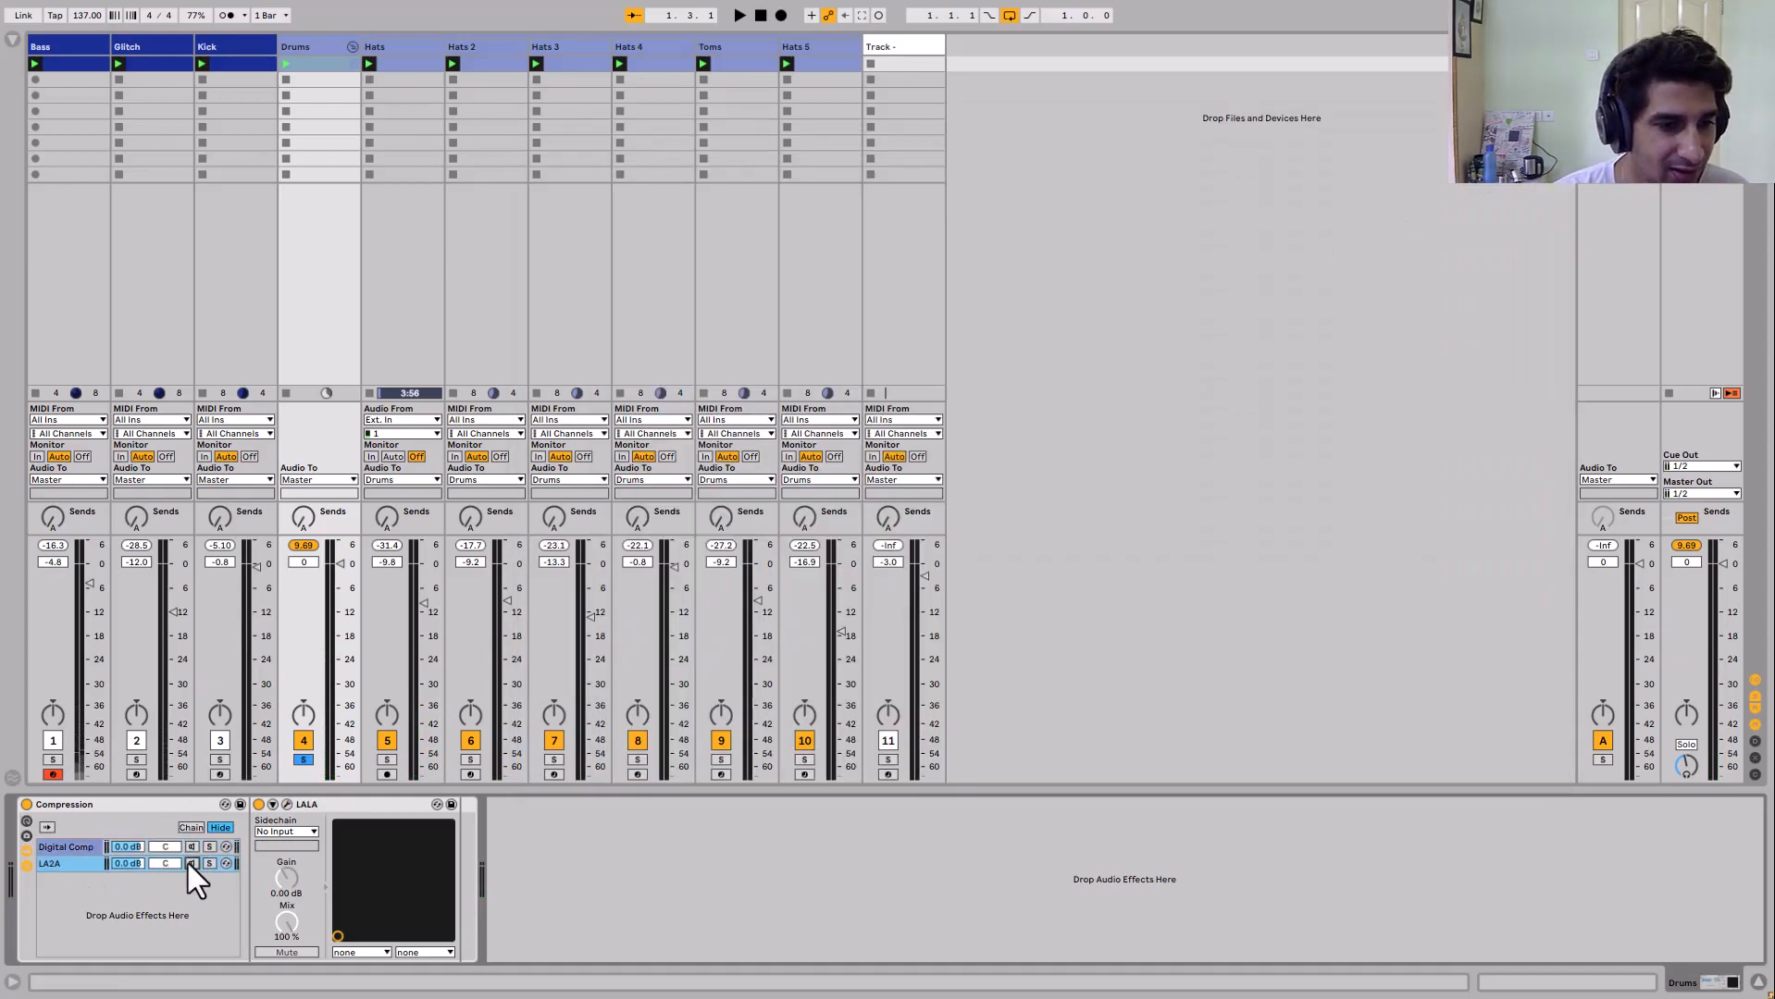
left_click(287, 804)
left_click_drag(817, 283, 818, 253)
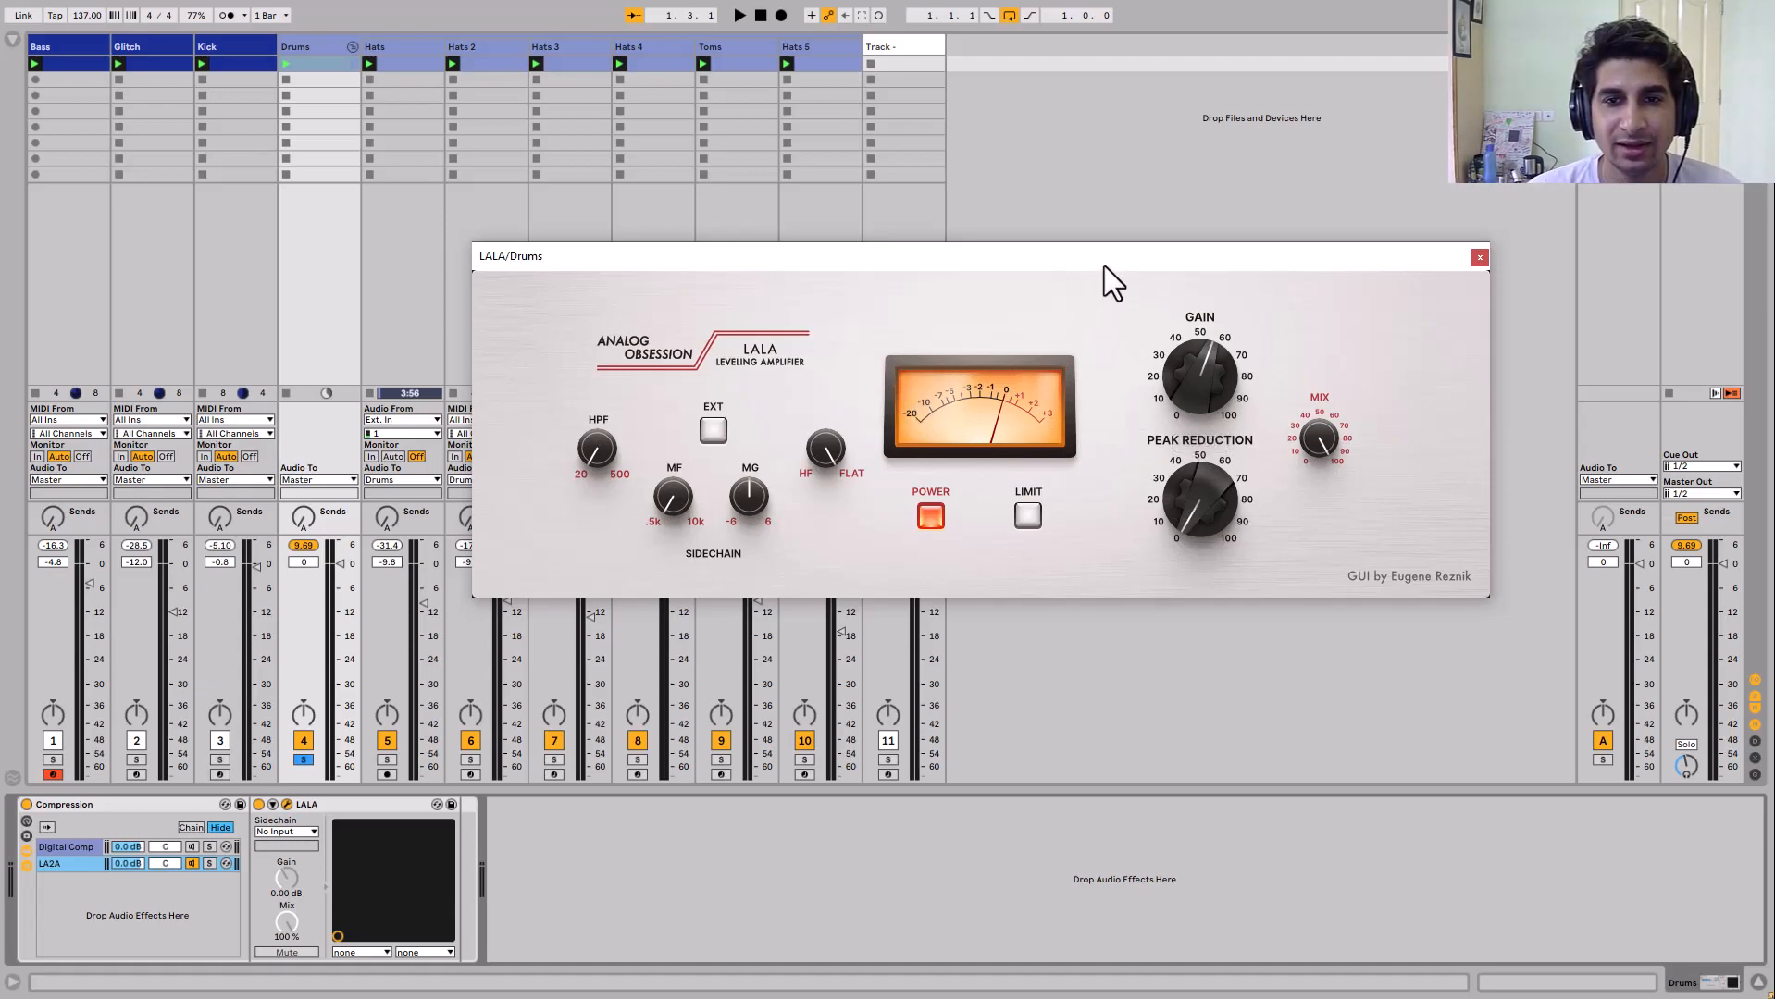
left_click_drag(1103, 266, 1055, 270)
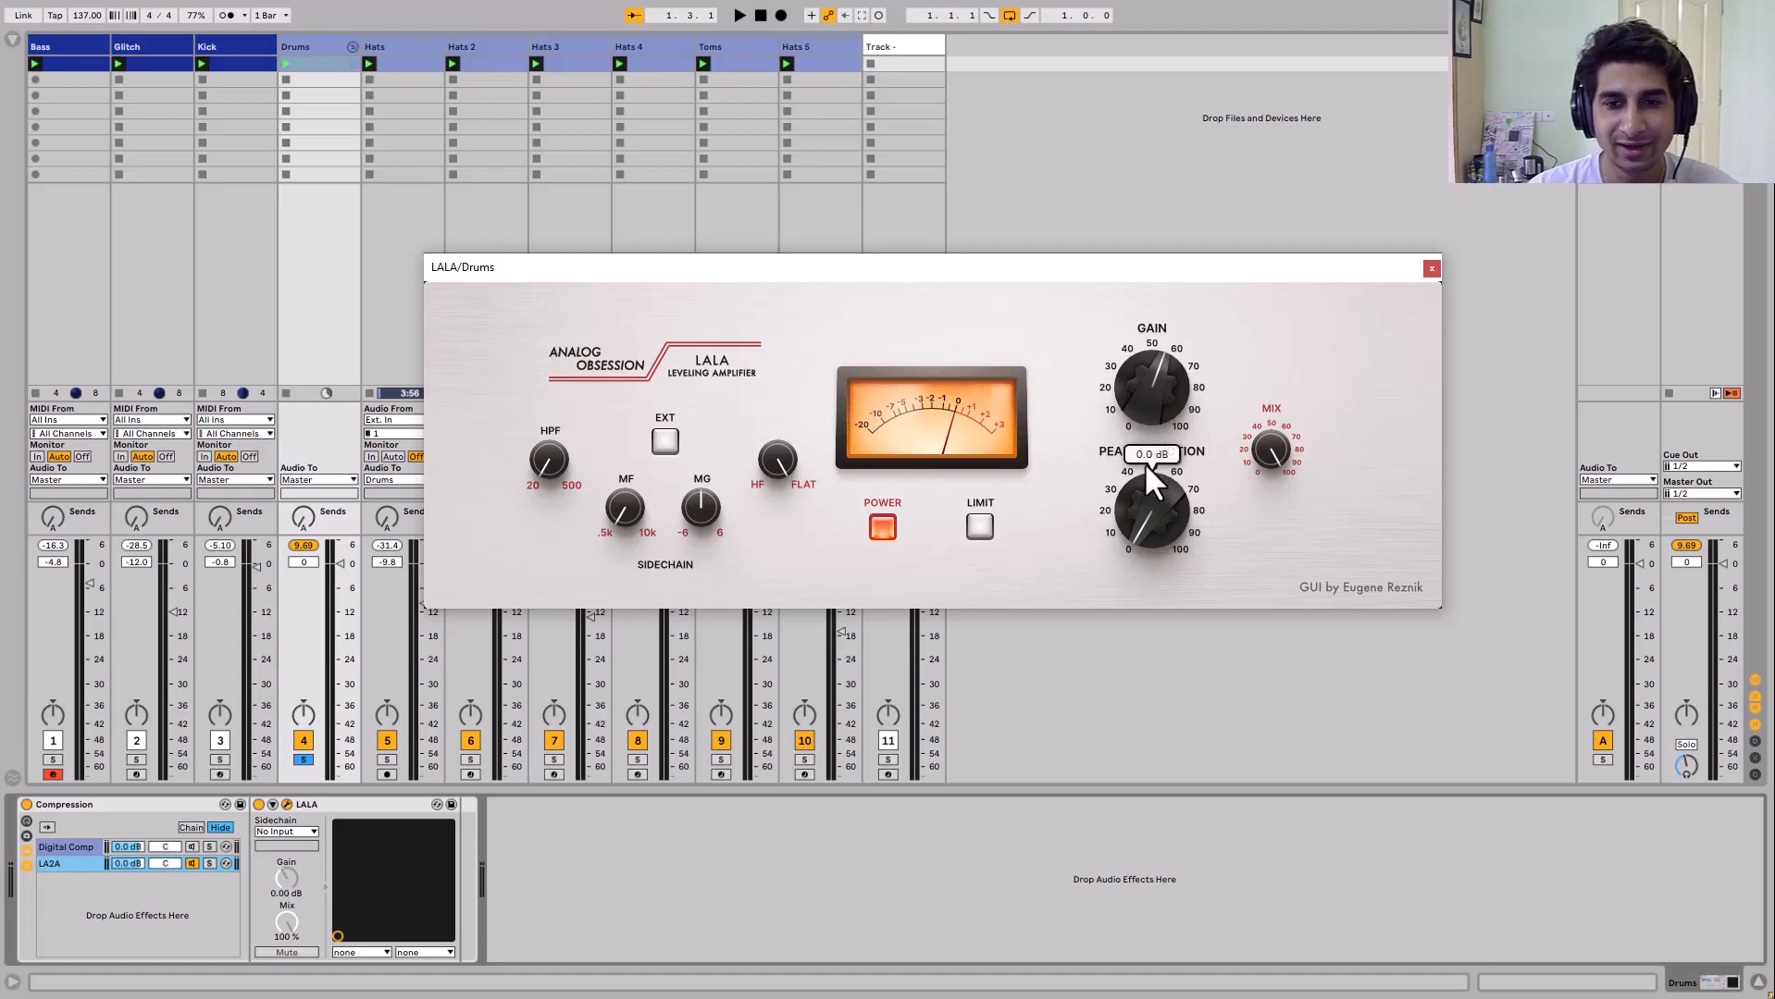
Try LALA's Peak Reduction at 10.5 dB and return it to 0.0 dB
mouse_move(1133, 512)
left_mouse_down()
mouse_move(1146, 571)
mouse_move(1135, 509)
left_mouse_up()
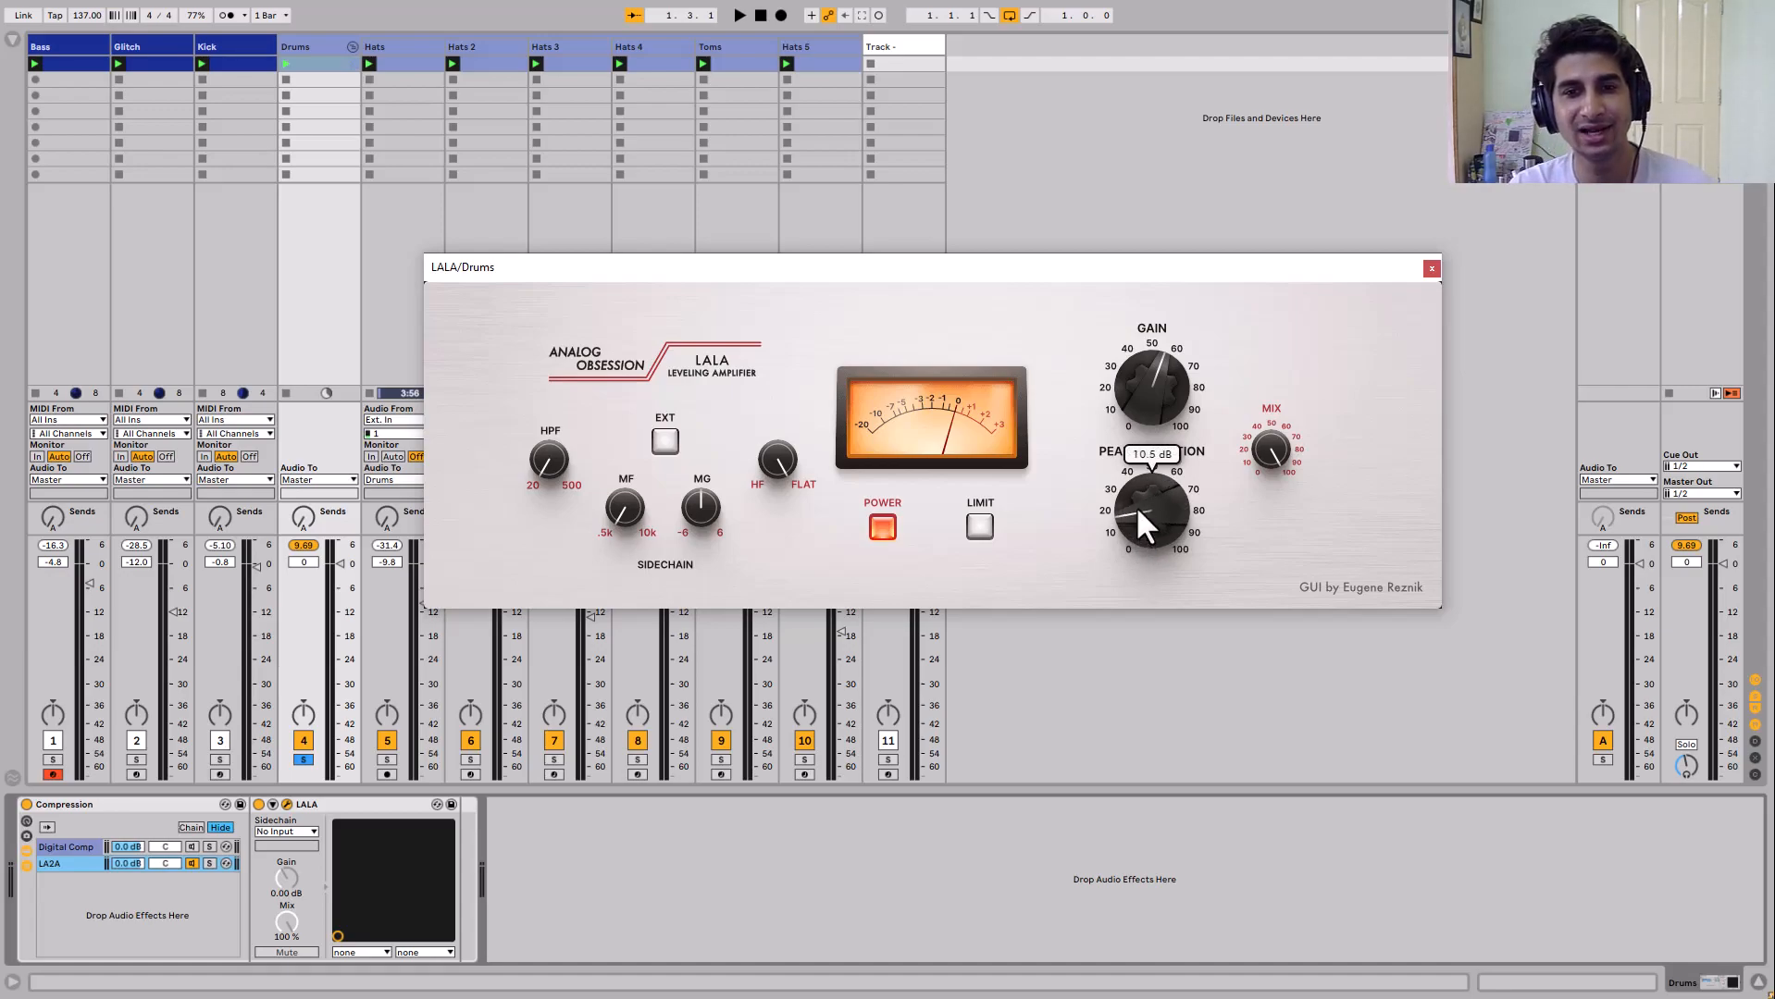
left_click_drag(1141, 544, 1146, 552)
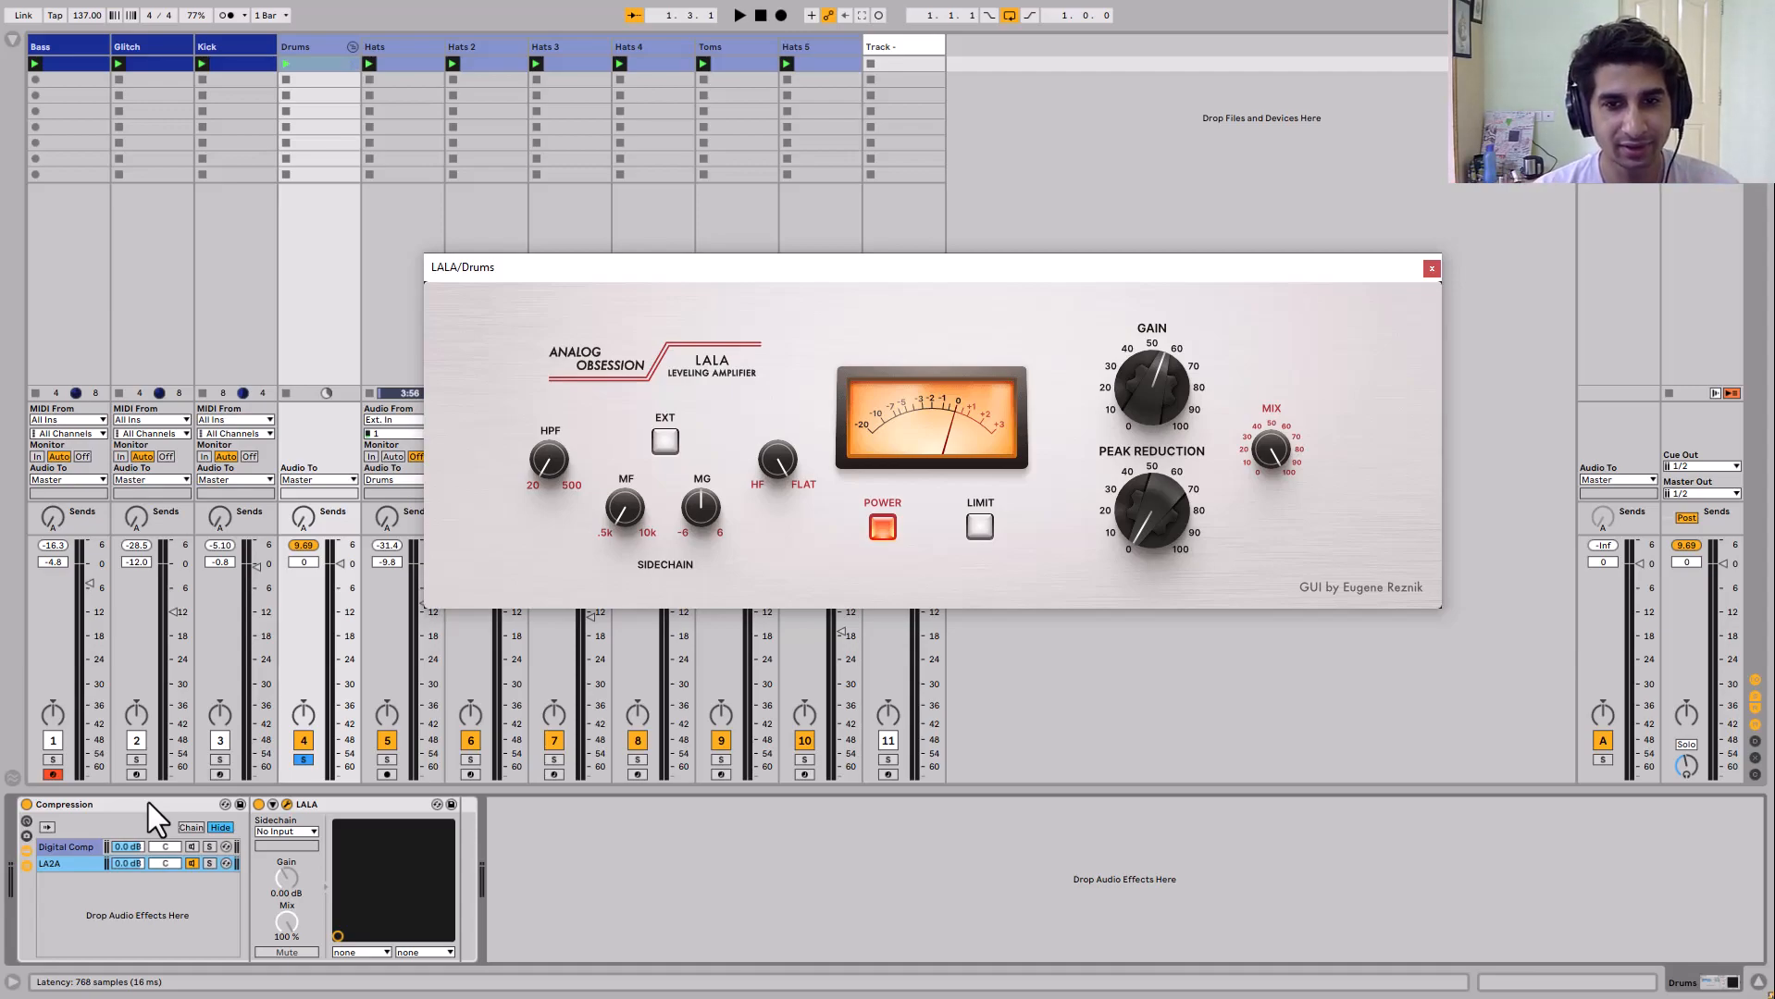
During drum playback, set LALA's Peak Reduction to about 31.8 dB and the make-up gain to 3.0 dB
mouse_move(1125, 516)
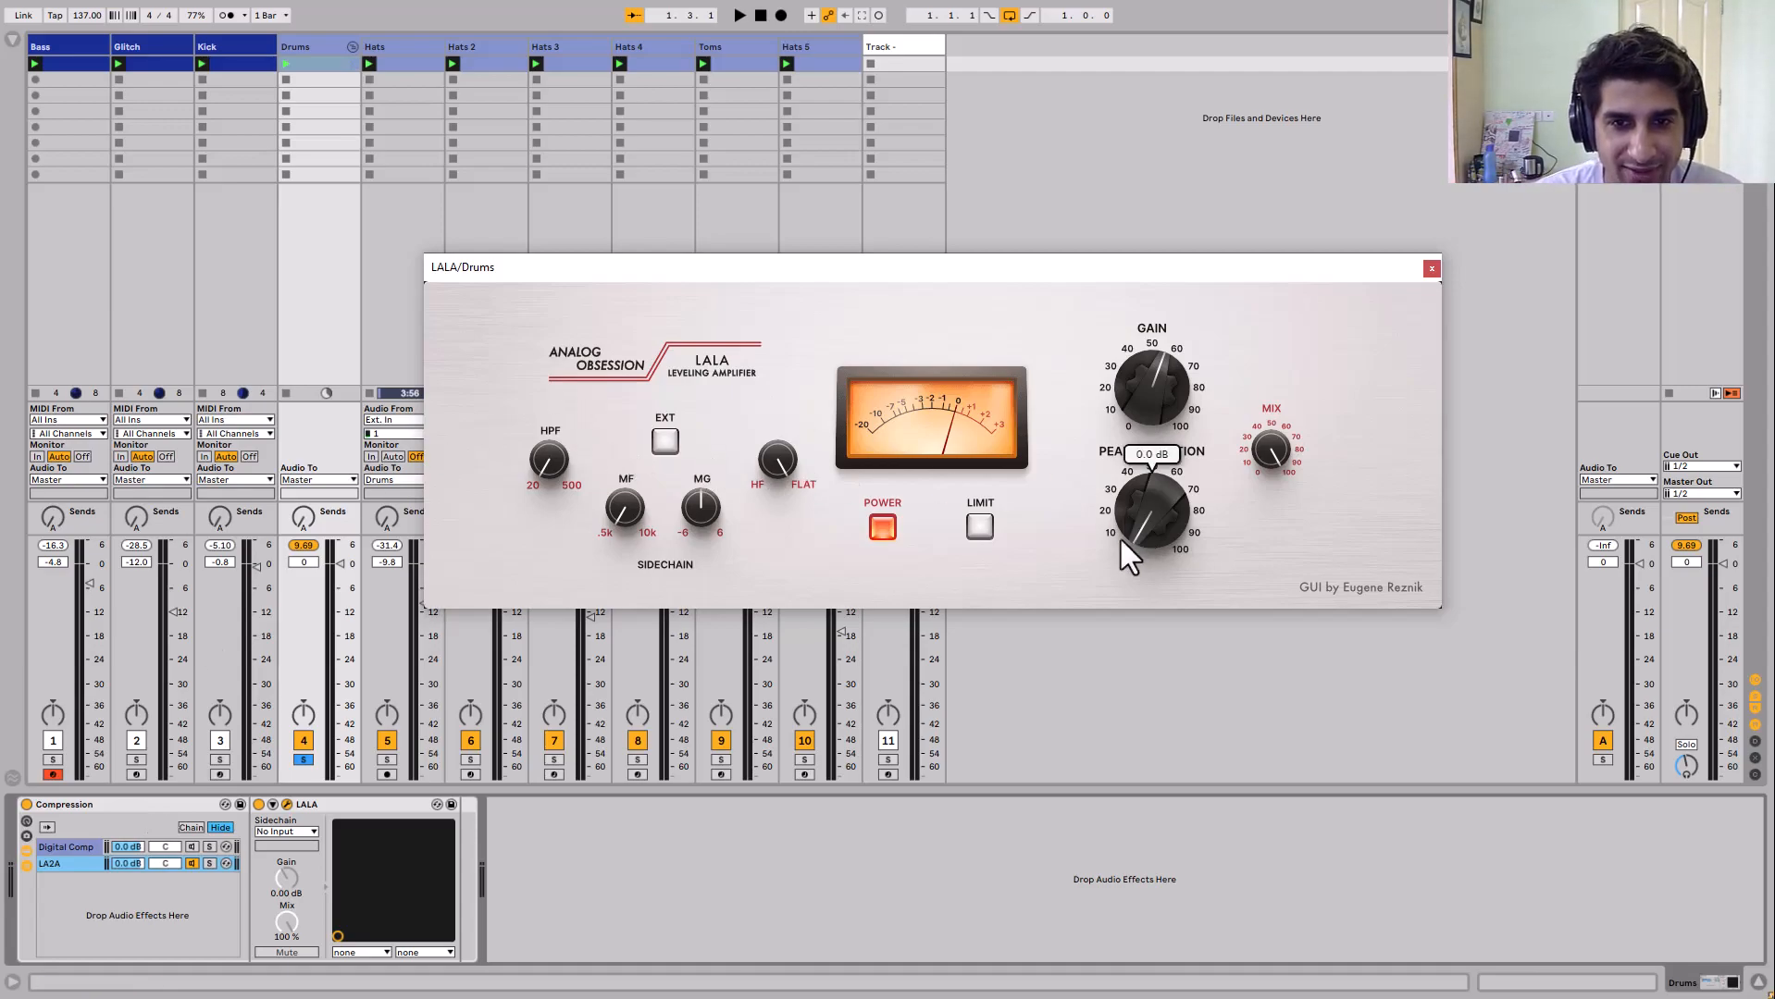
key("space")
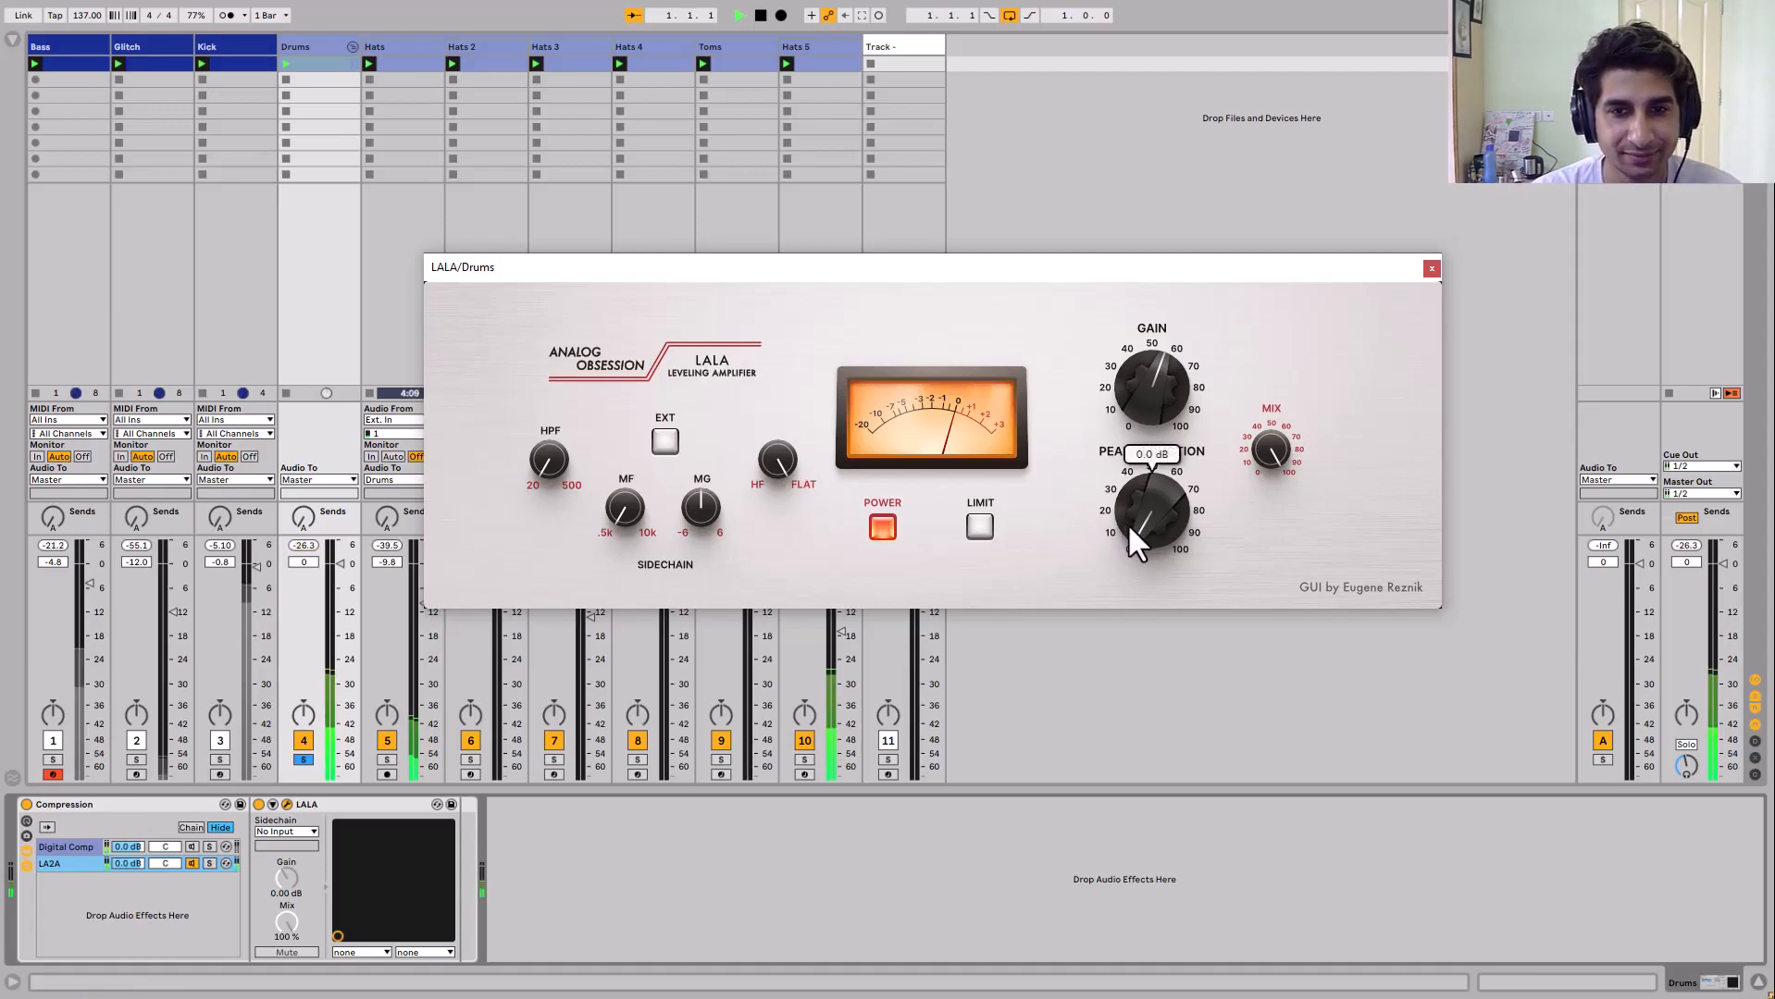
left_click_drag(1132, 523, 1131, 454)
left_click_drag(1121, 516, 1123, 498)
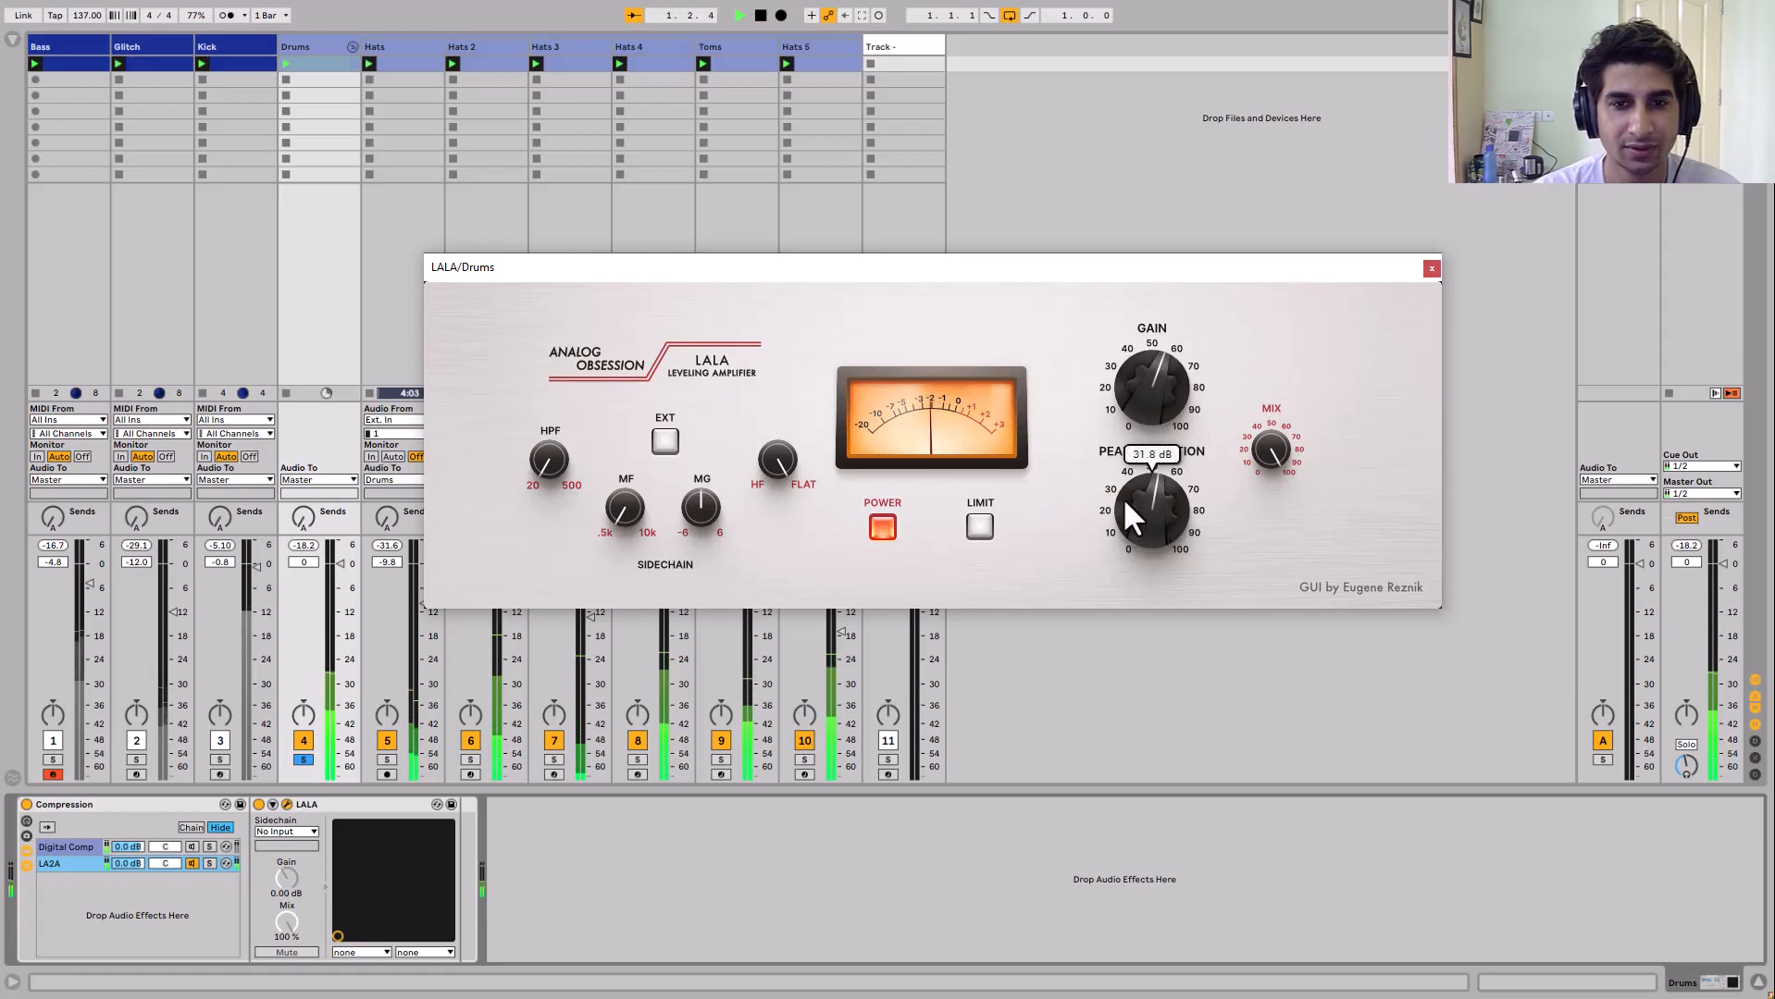
left_click_drag(1127, 409, 1129, 387)
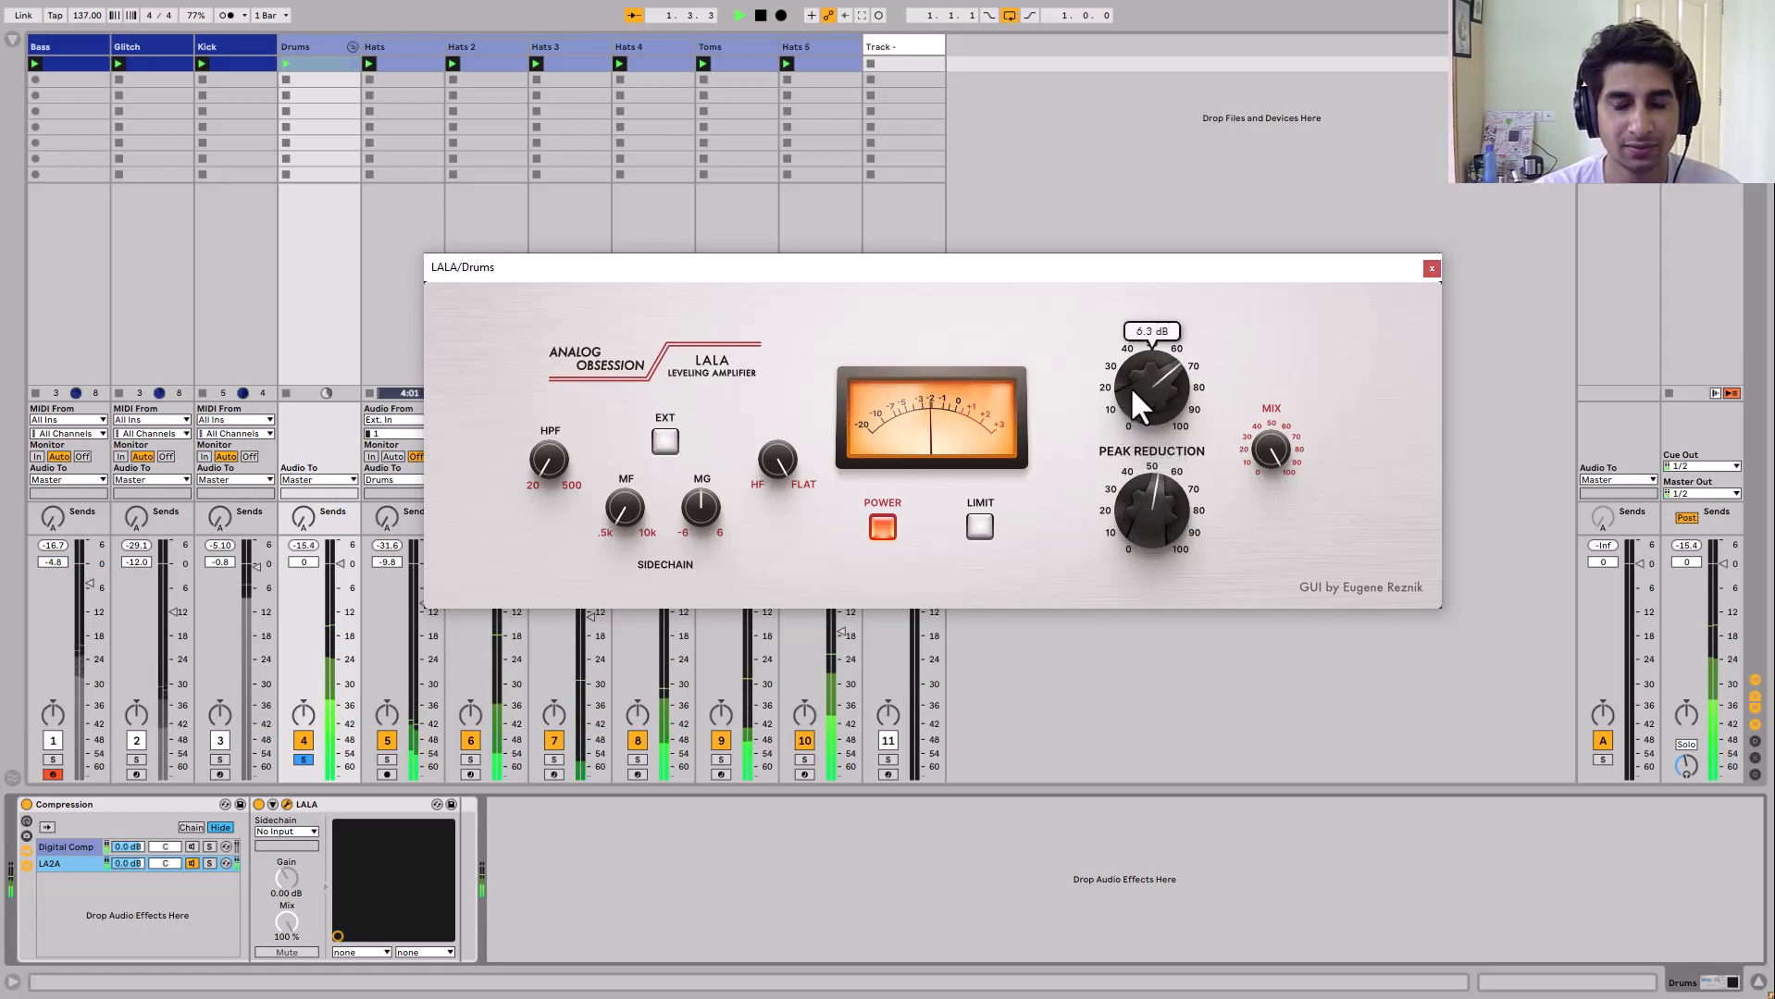
mouse_move(1132, 474)
left_mouse_down()
mouse_move(1120, 529)
mouse_move(1143, 482)
left_mouse_up()
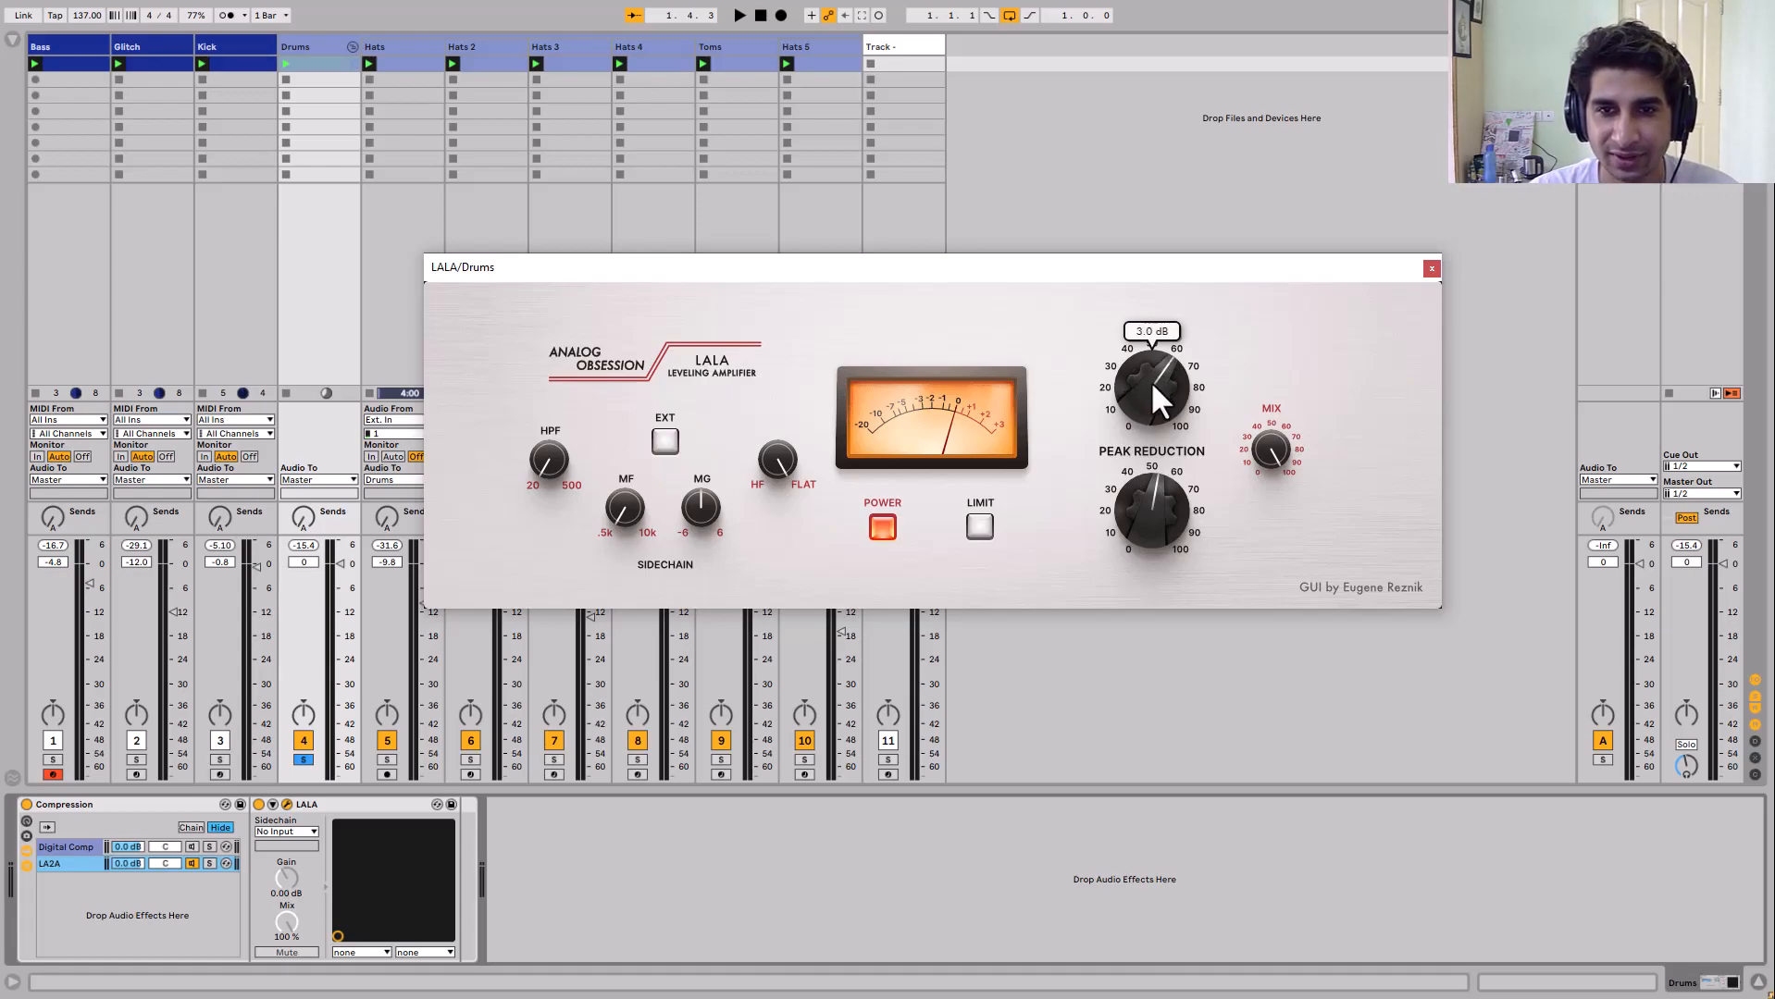
Raise LALA's Peak Reduction to 34.3 dB and gain to 7.0 dB, comparing the playing drums with the Compression rack bypassed
key("space")
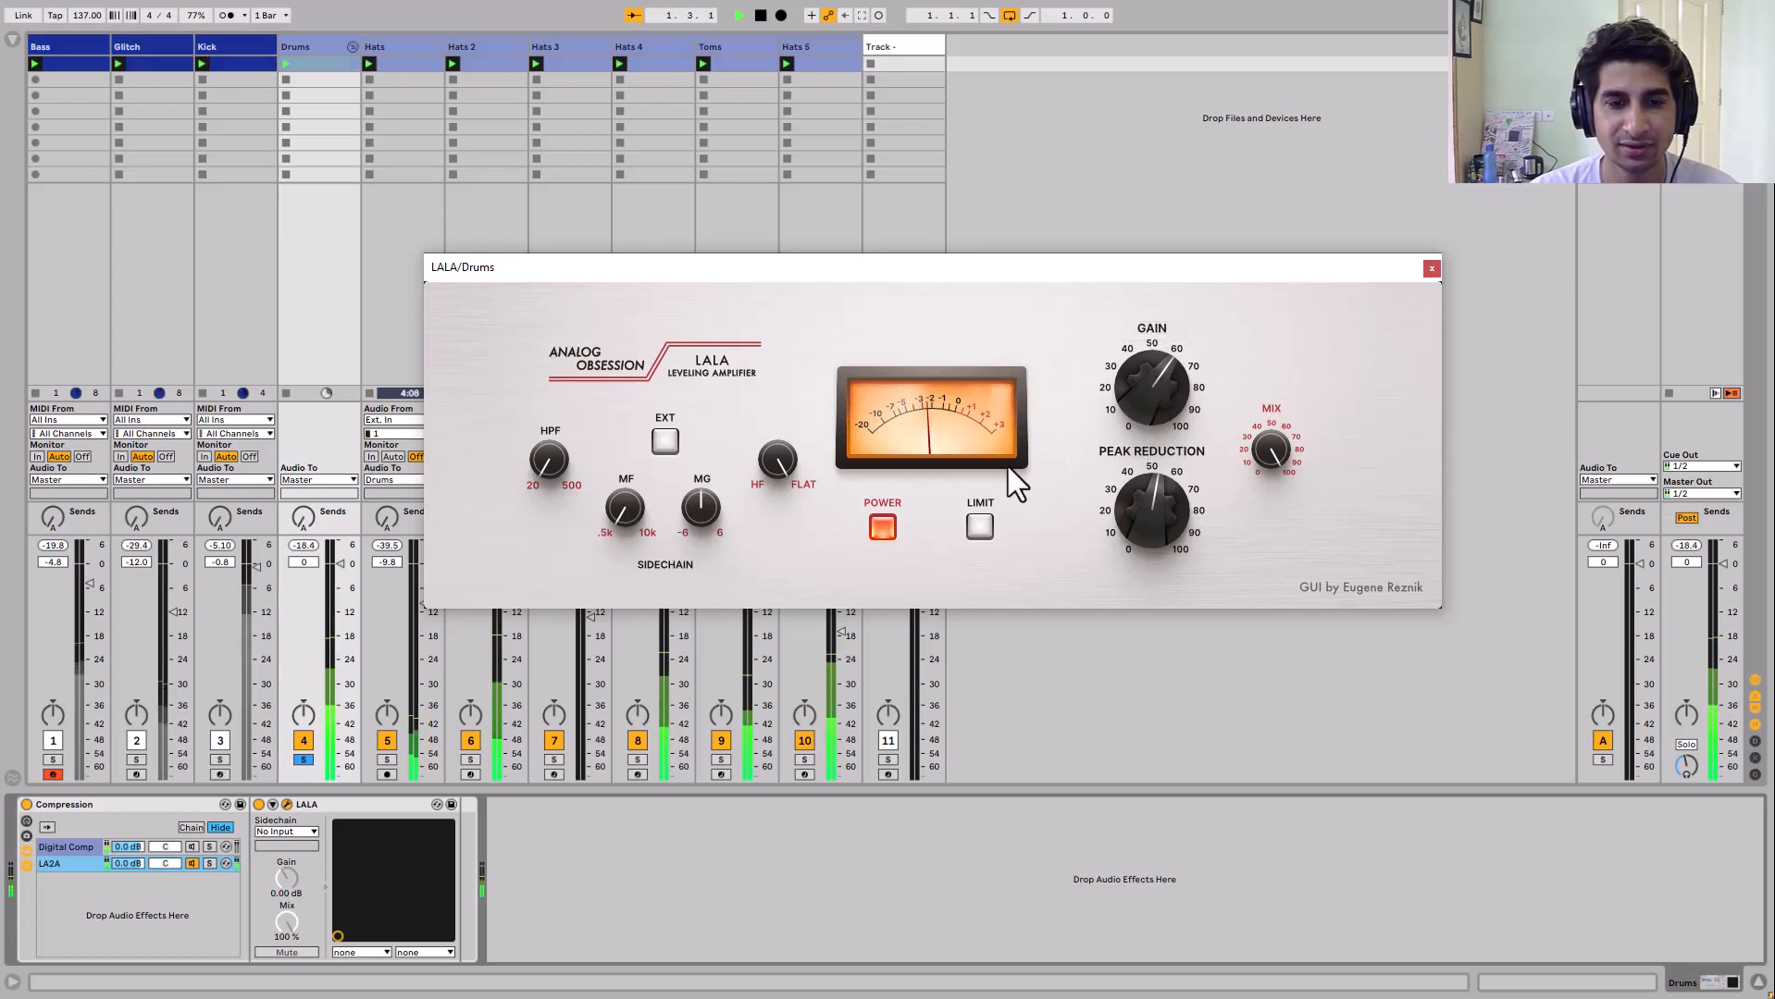
left_click(24, 805)
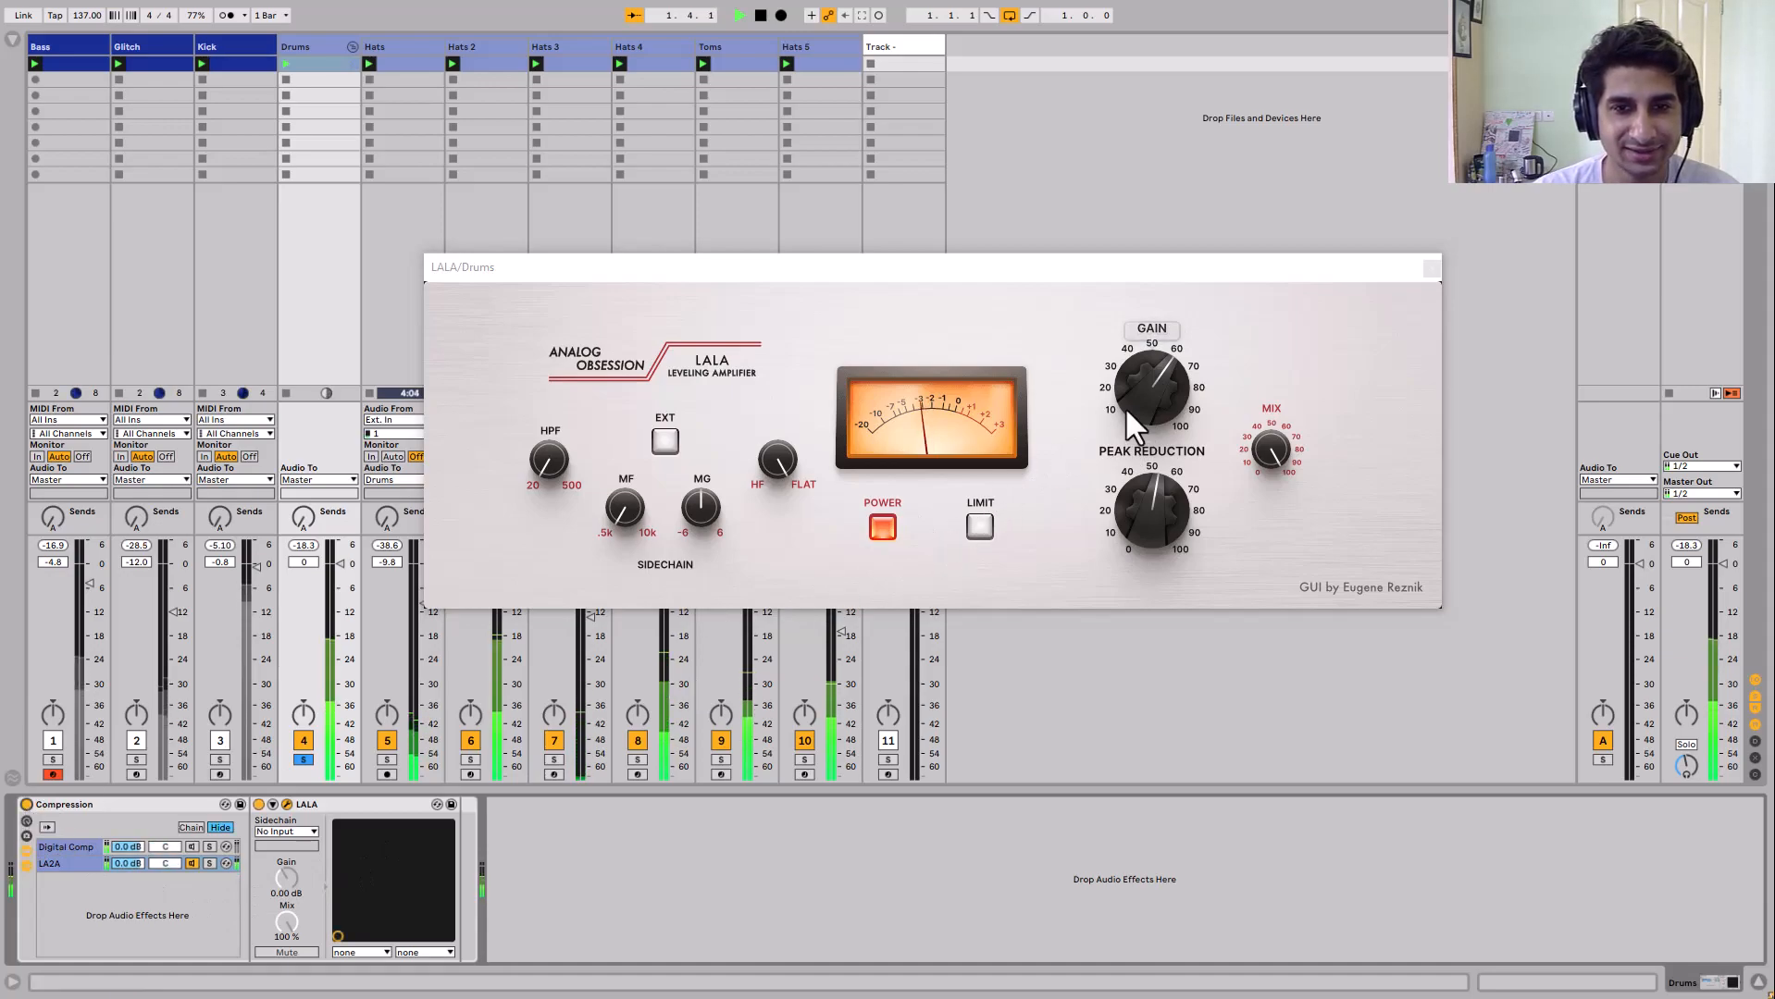
left_click(1143, 499)
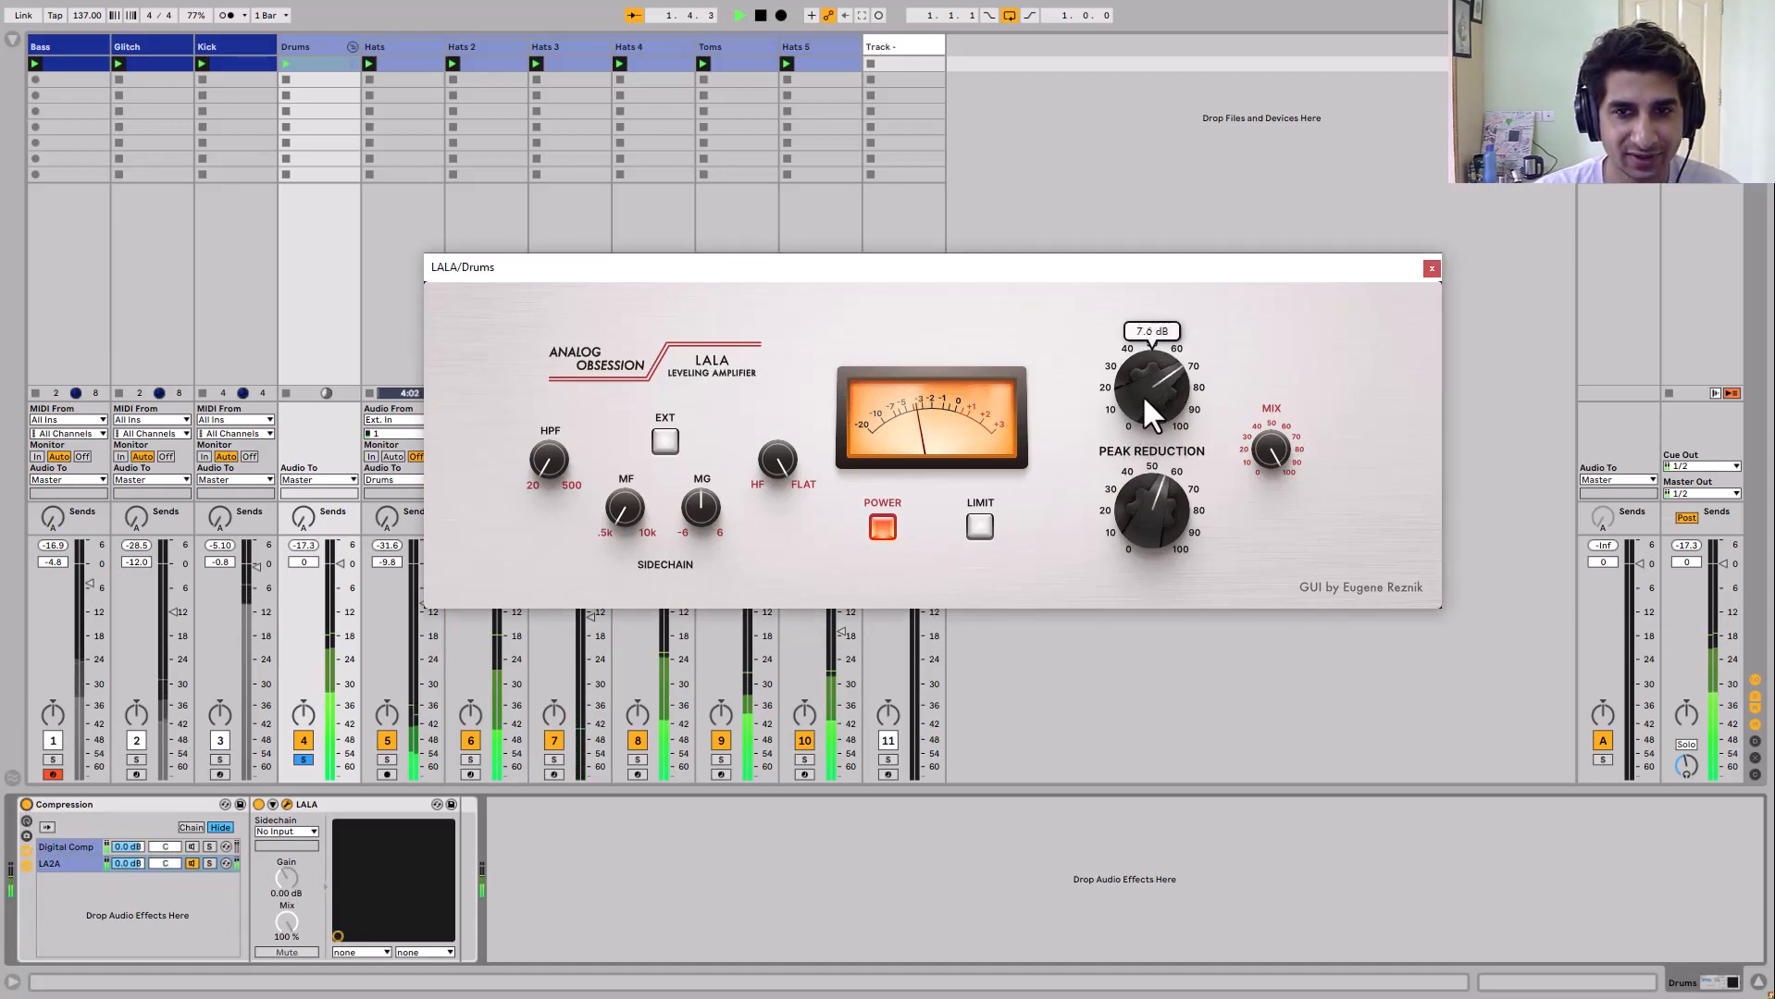
left_click(26, 805)
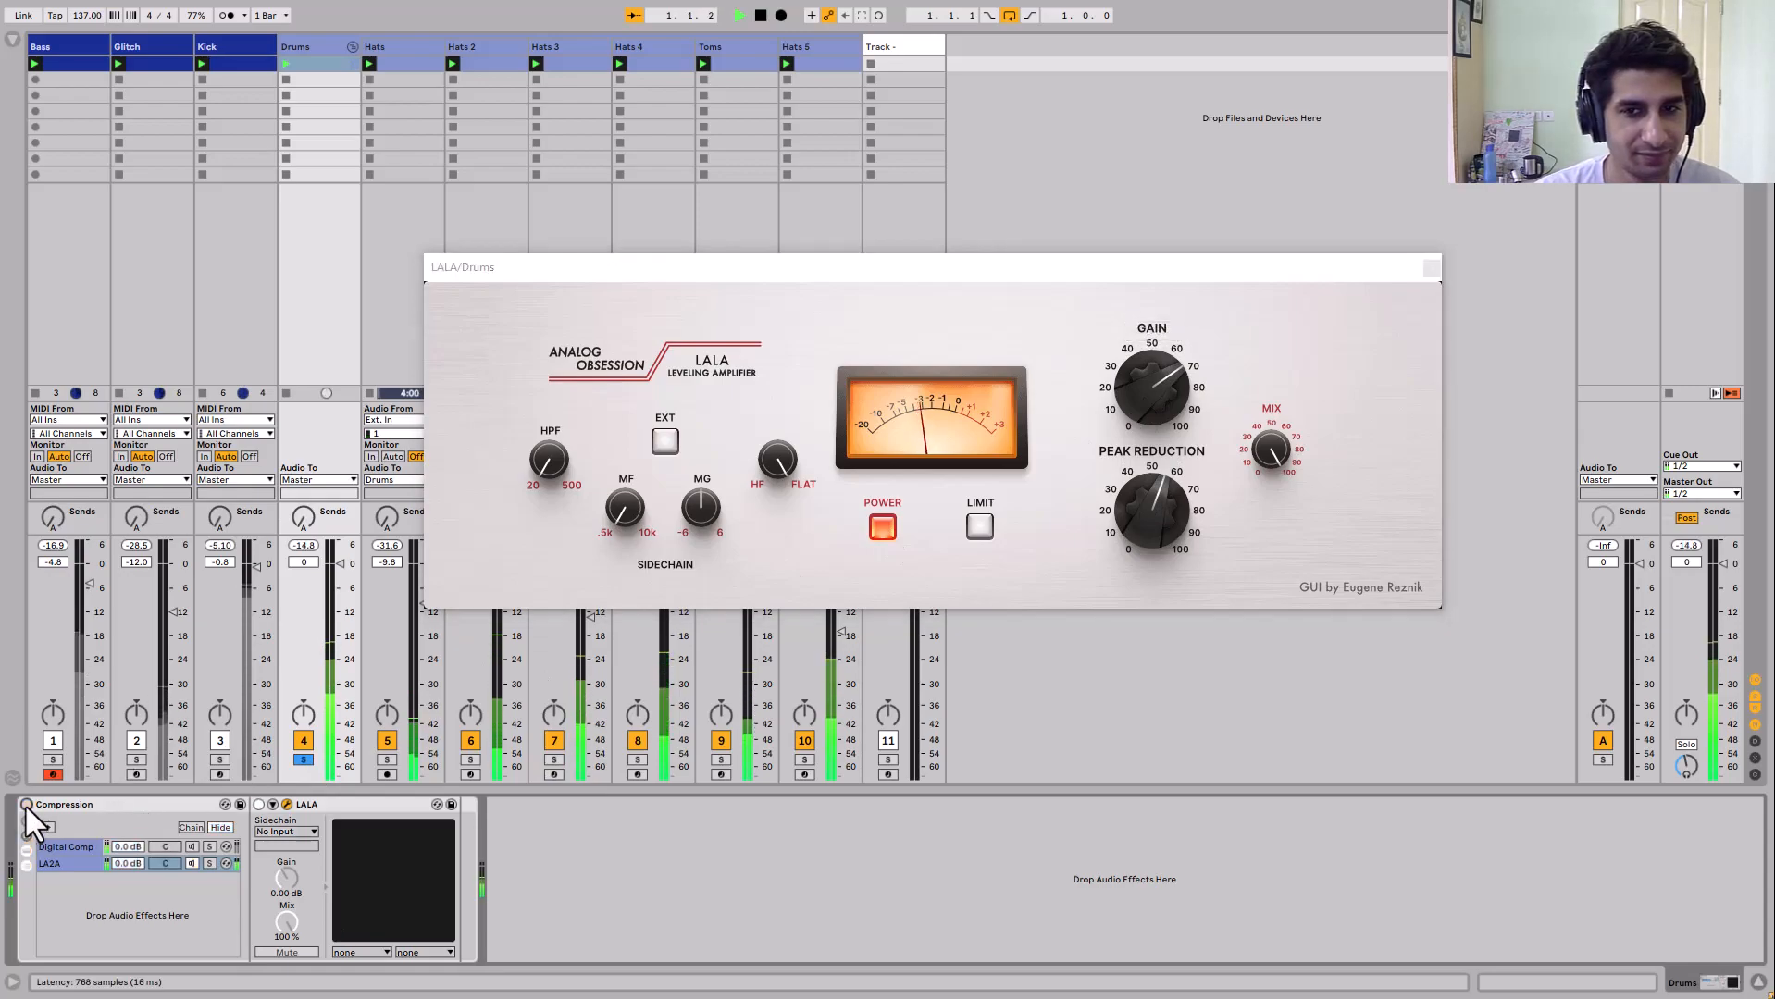
left_click(26, 805)
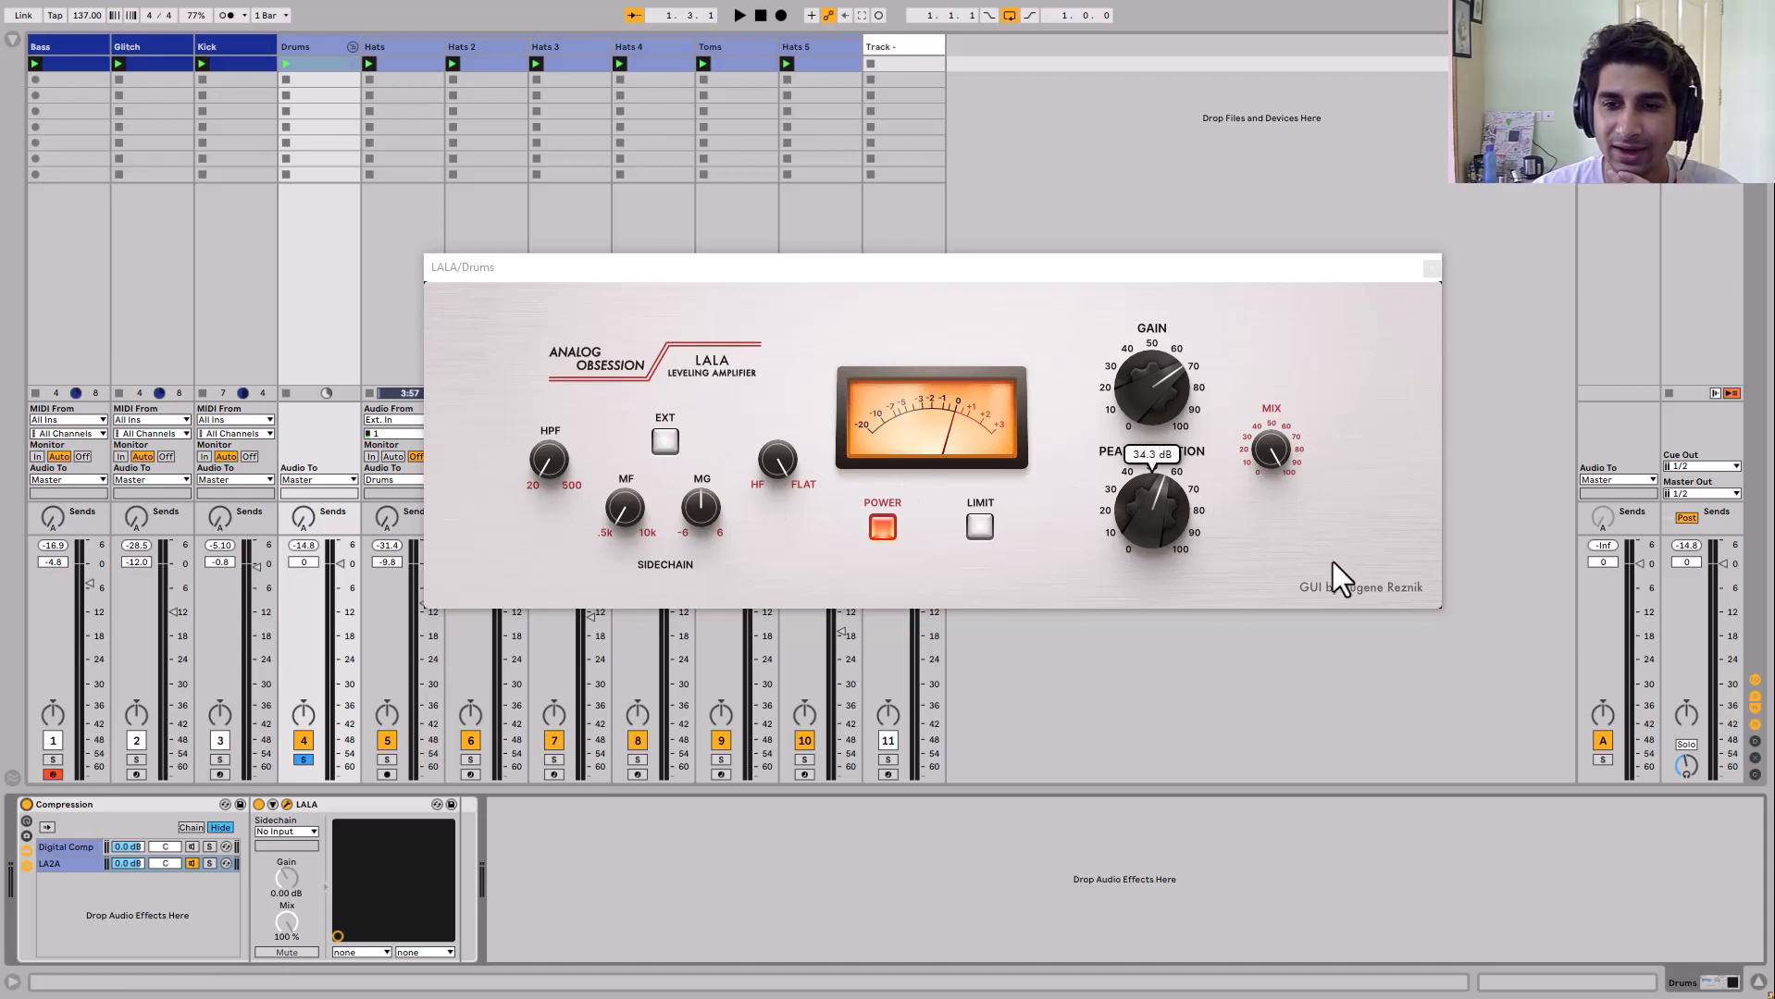
Switch on the Analog Obsession logo in LALA and play the drums
left_click(617, 361)
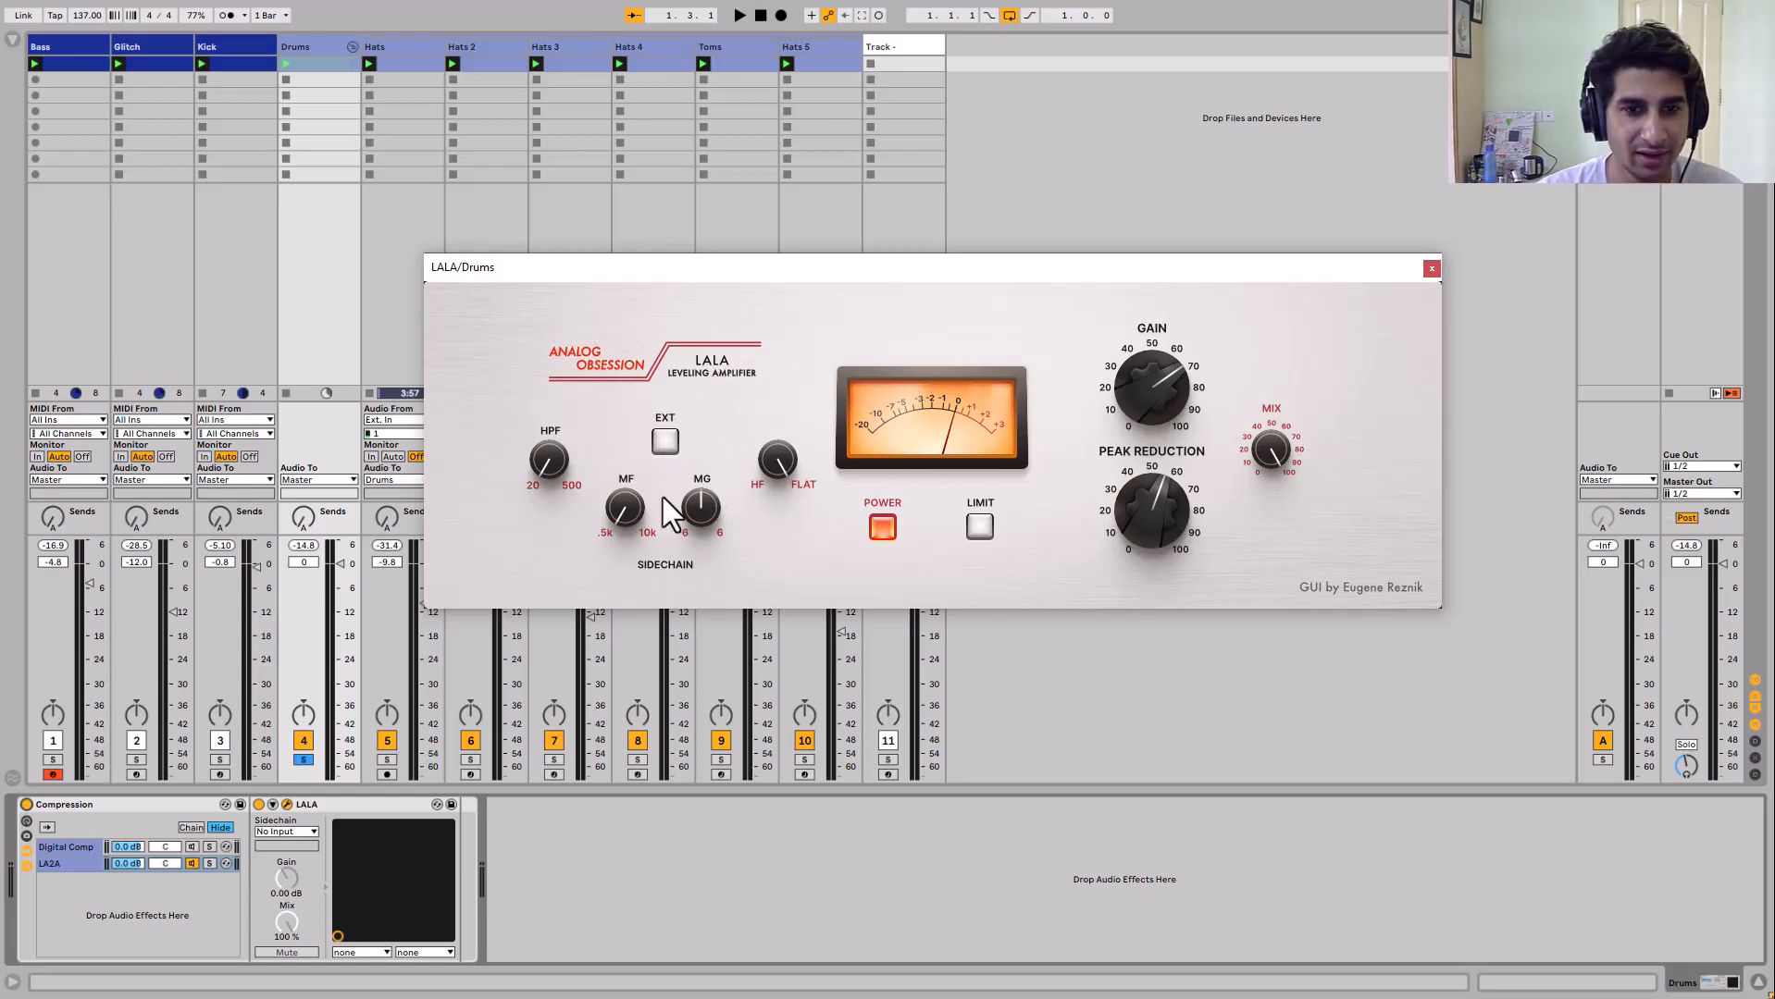
key("space")
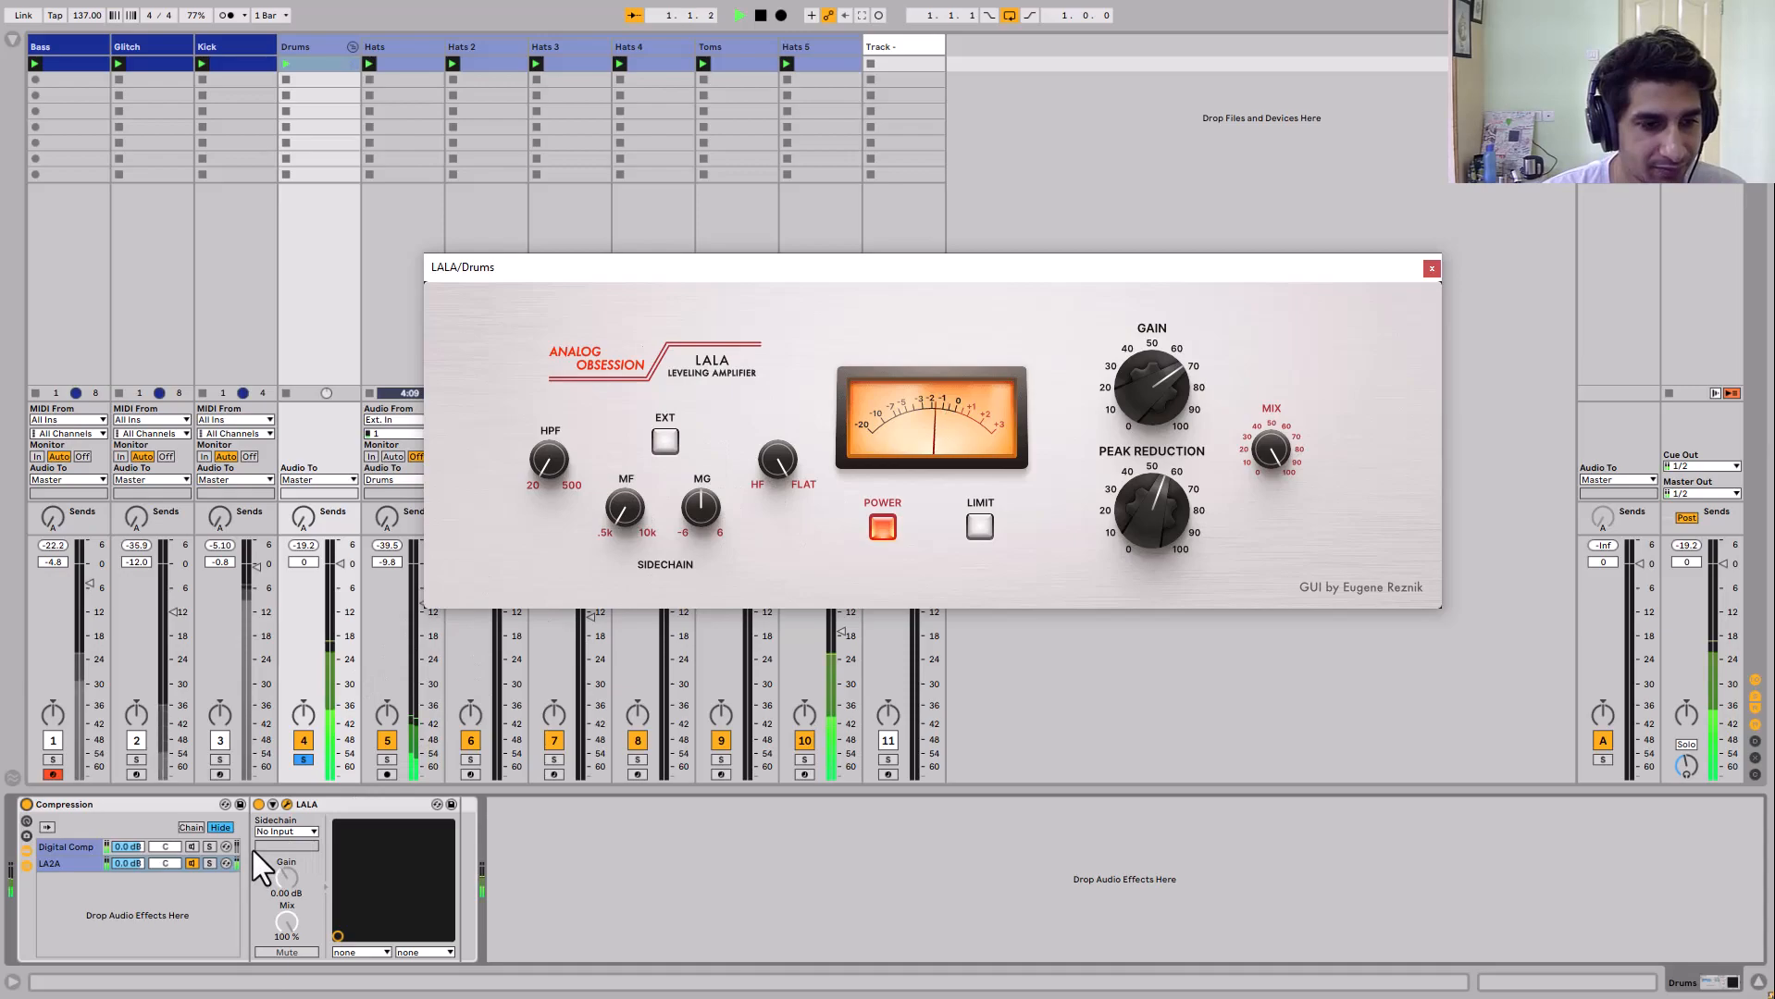
Move the Compression rack from the Drums group to the Master track and unsolo the Drums group
left_click(56, 801)
key("space")
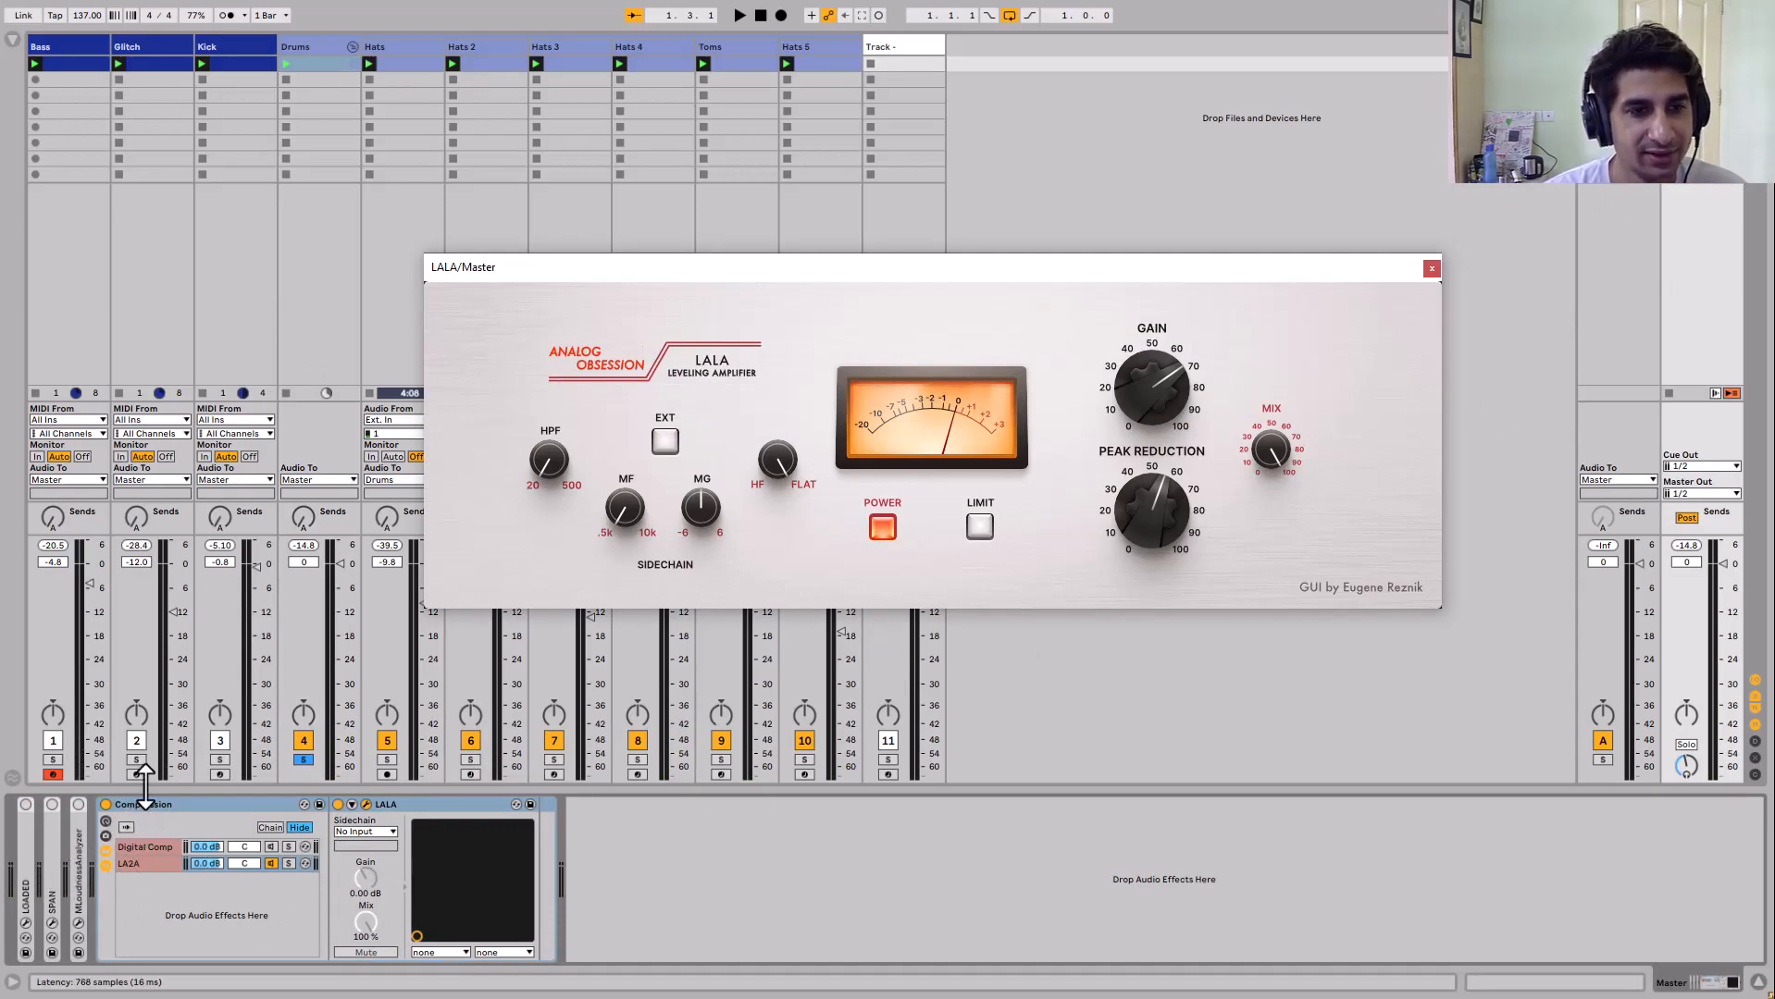
left_click(298, 757)
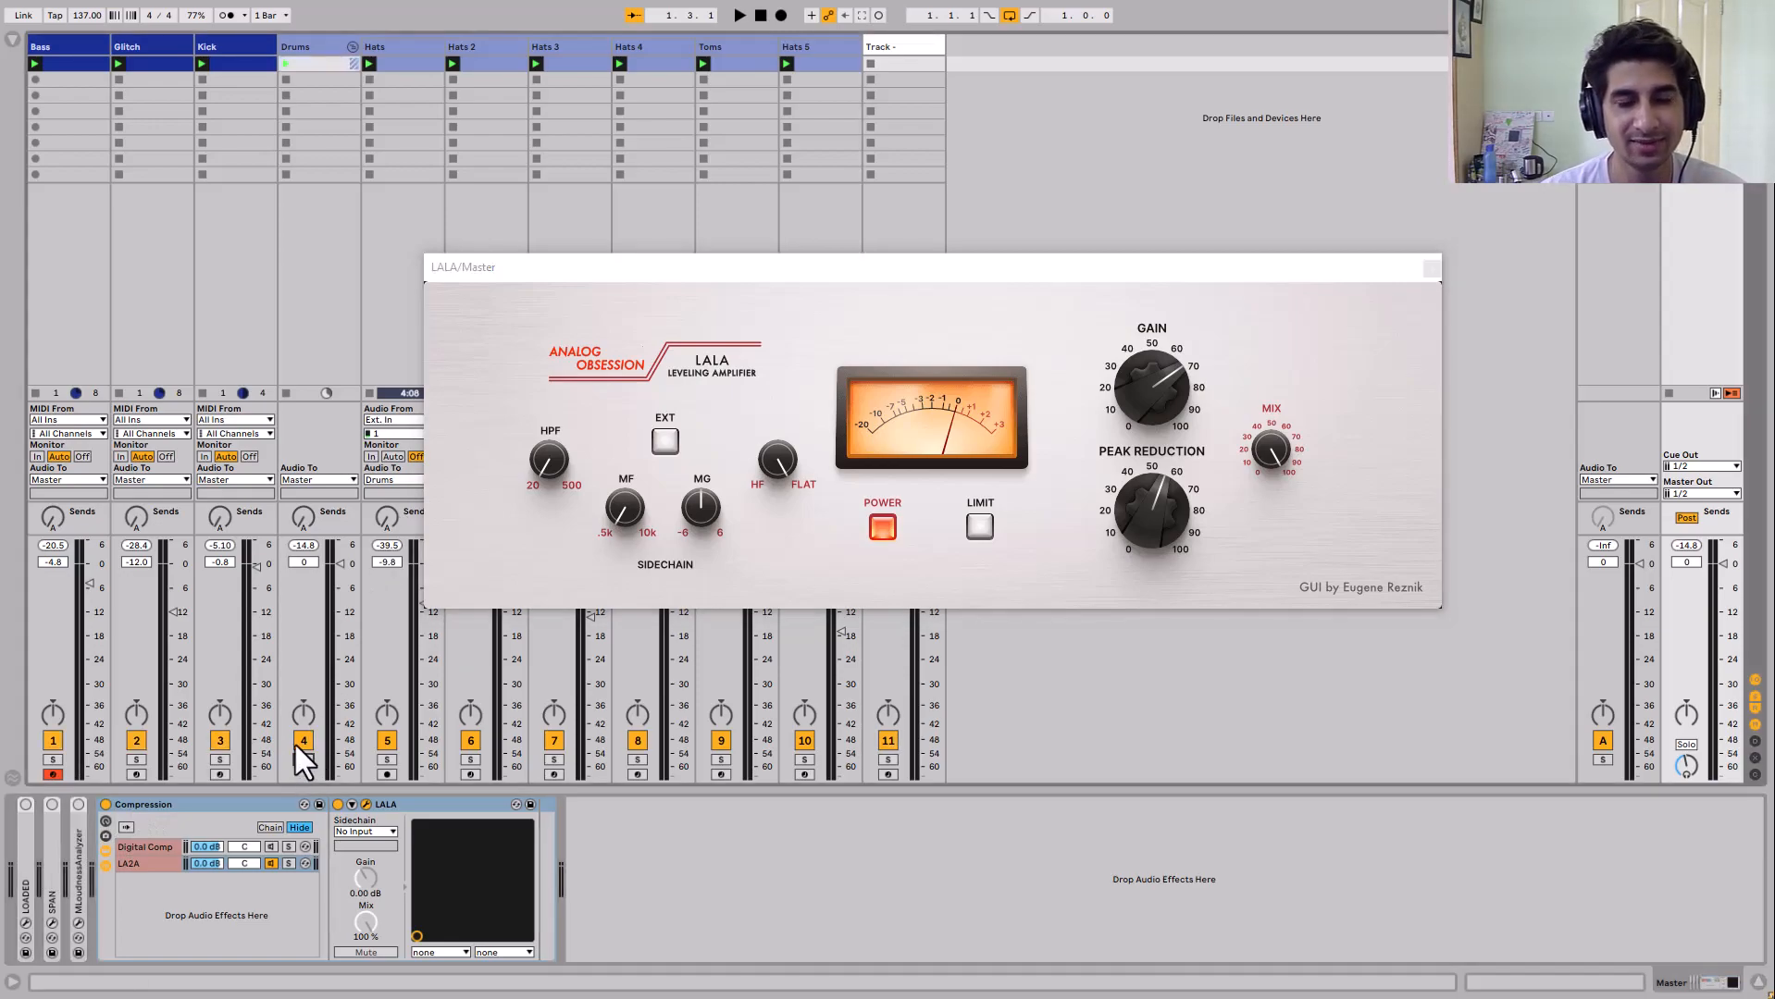
Turn the Peak Reduction of the master's LALA fully down and lower its gain
left_click_drag(1149, 504, 1115, 664)
left_click_drag(1154, 363, 1149, 384)
left_click(1129, 521)
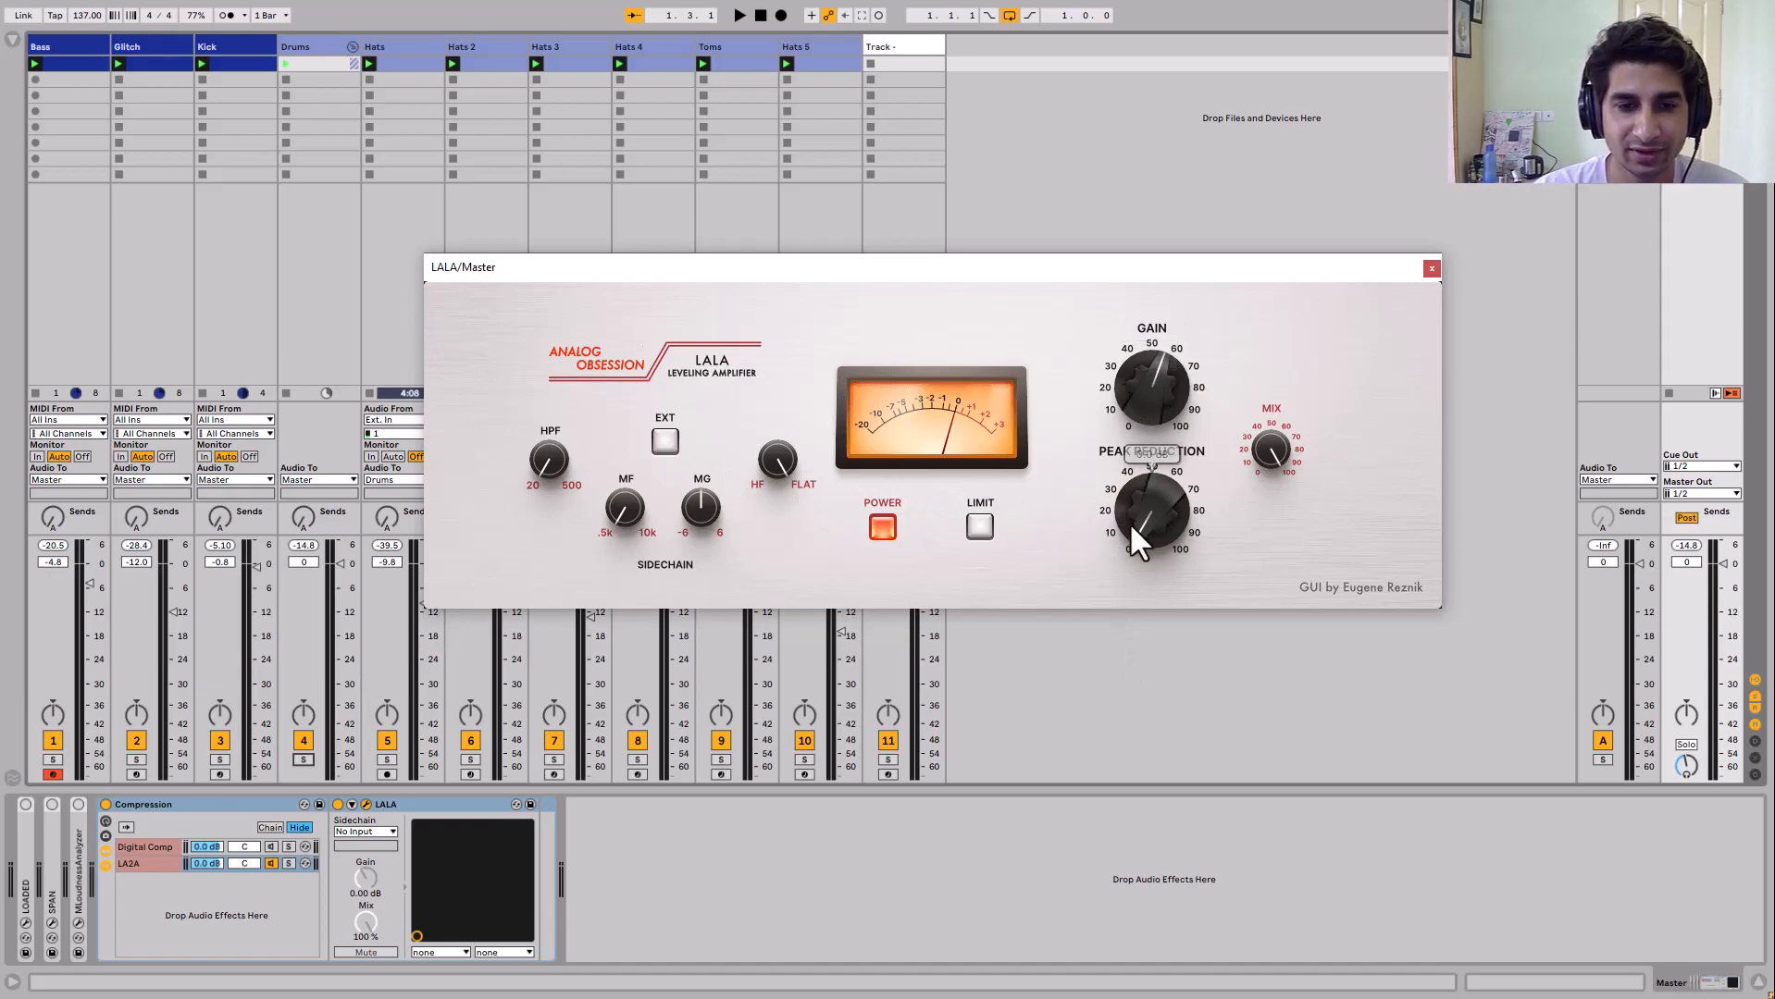
During full-mix playback, raise the master LALA's Peak Reduction slightly and set its gain to 3.0 dB
key("space")
left_click_drag(1133, 534, 1134, 518)
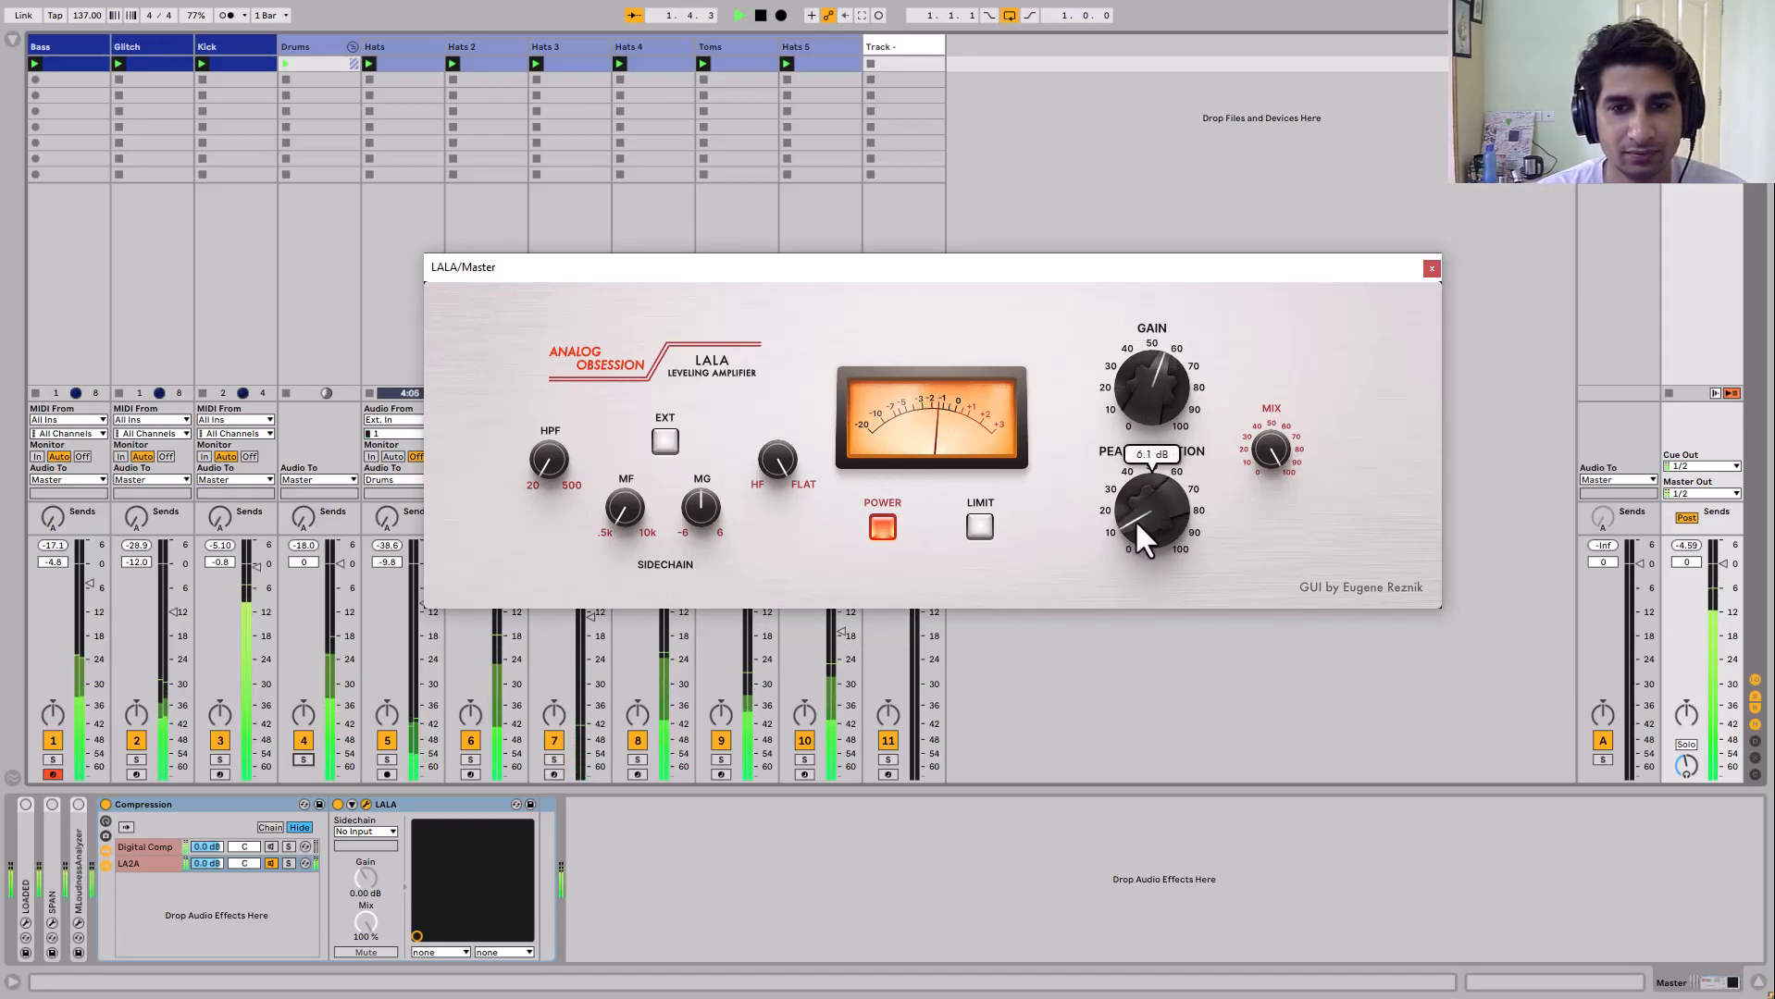
left_click_drag(1138, 411, 1137, 395)
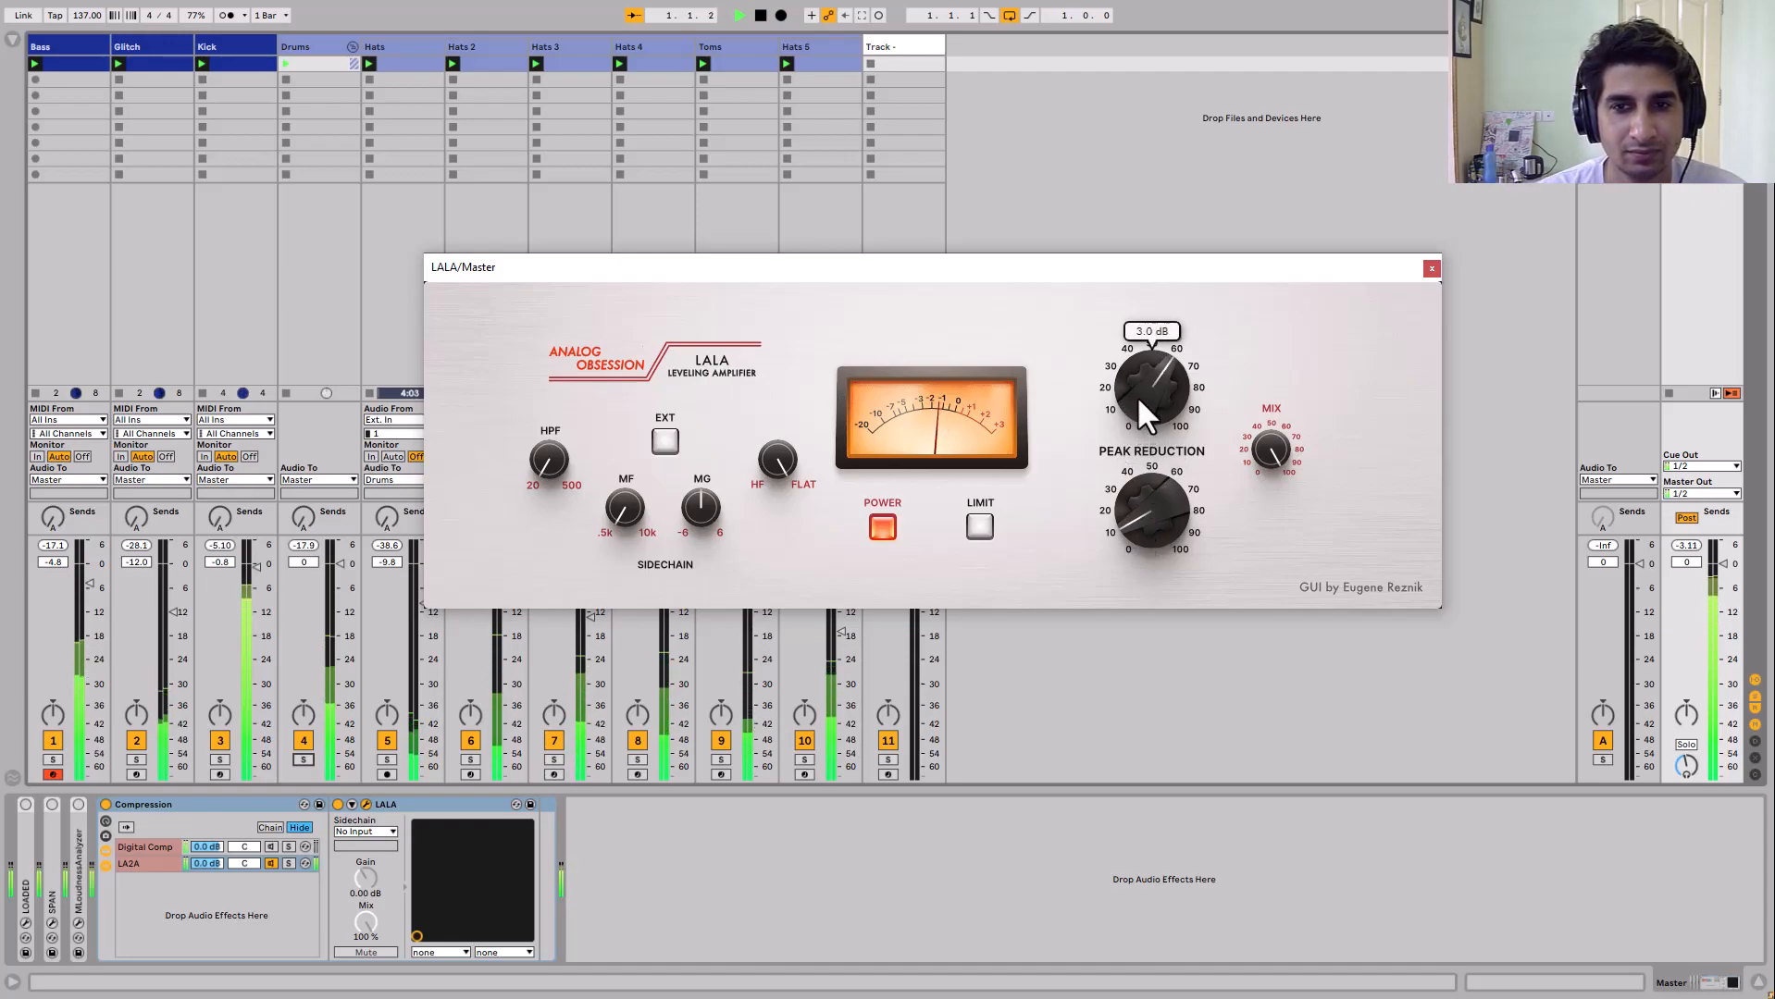
Set the Kick track's volume to -2.8 dB during playback and close the master's LALA window
left_click_drag(257, 566, 246, 586)
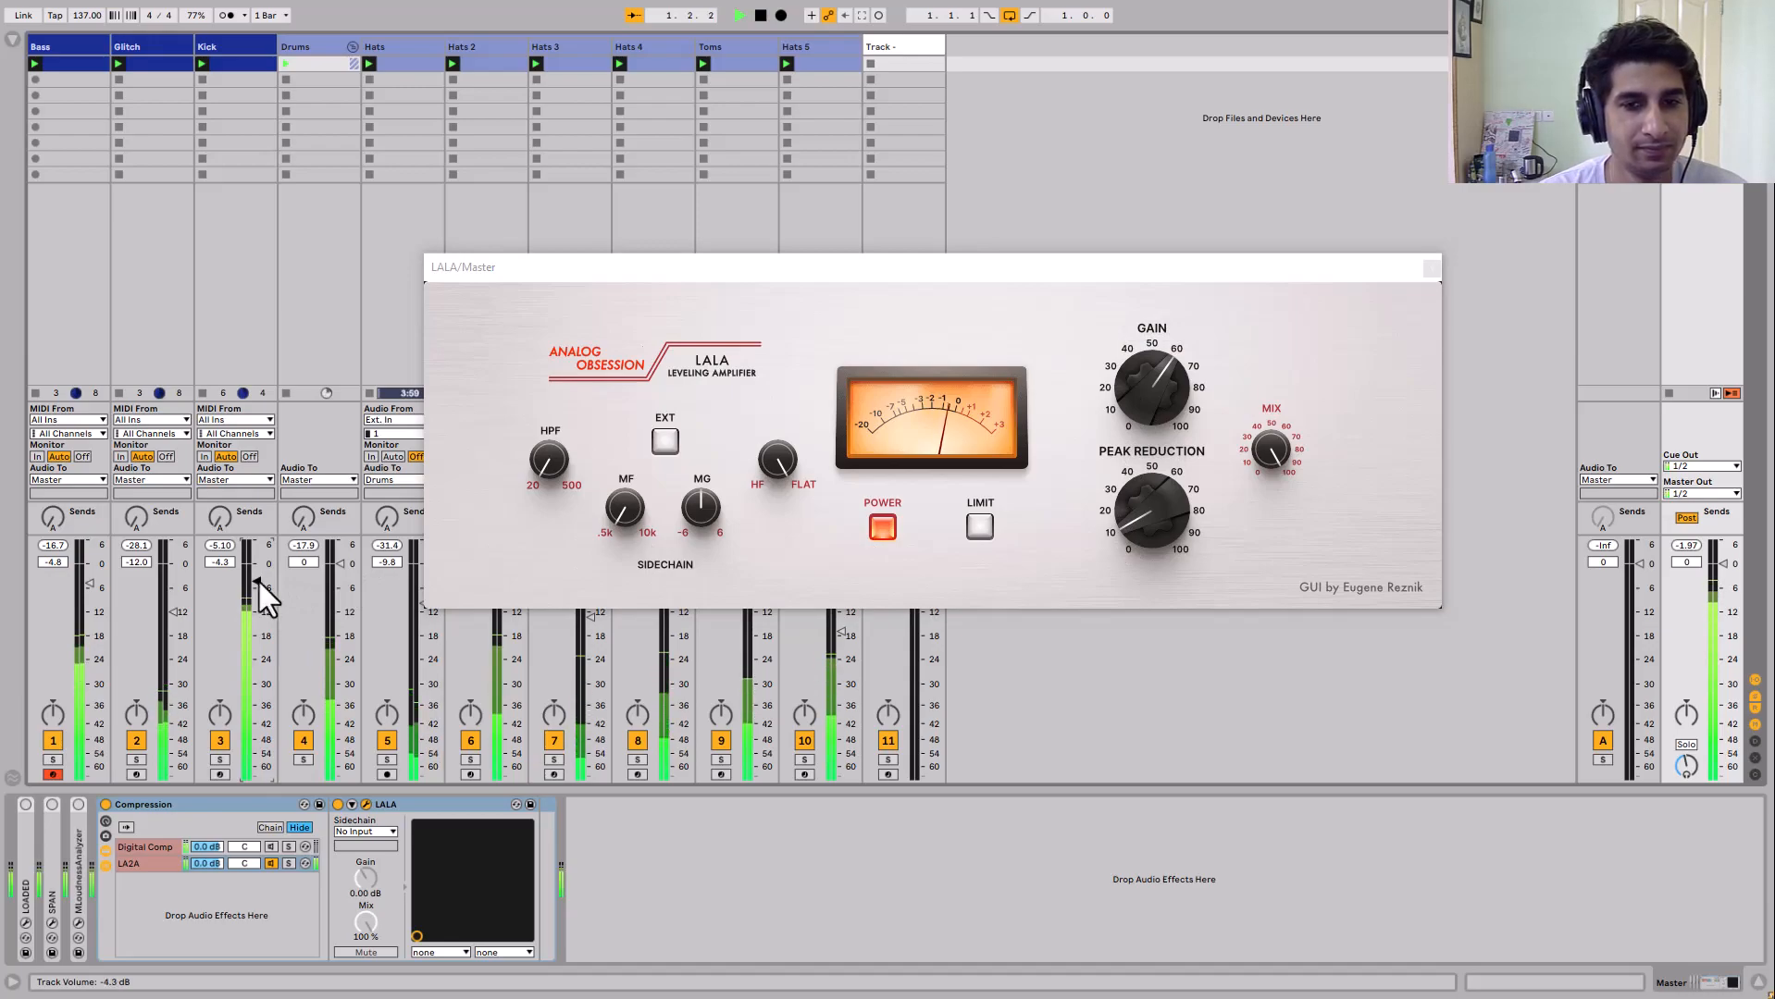
left_click_drag(1123, 521, 1124, 521)
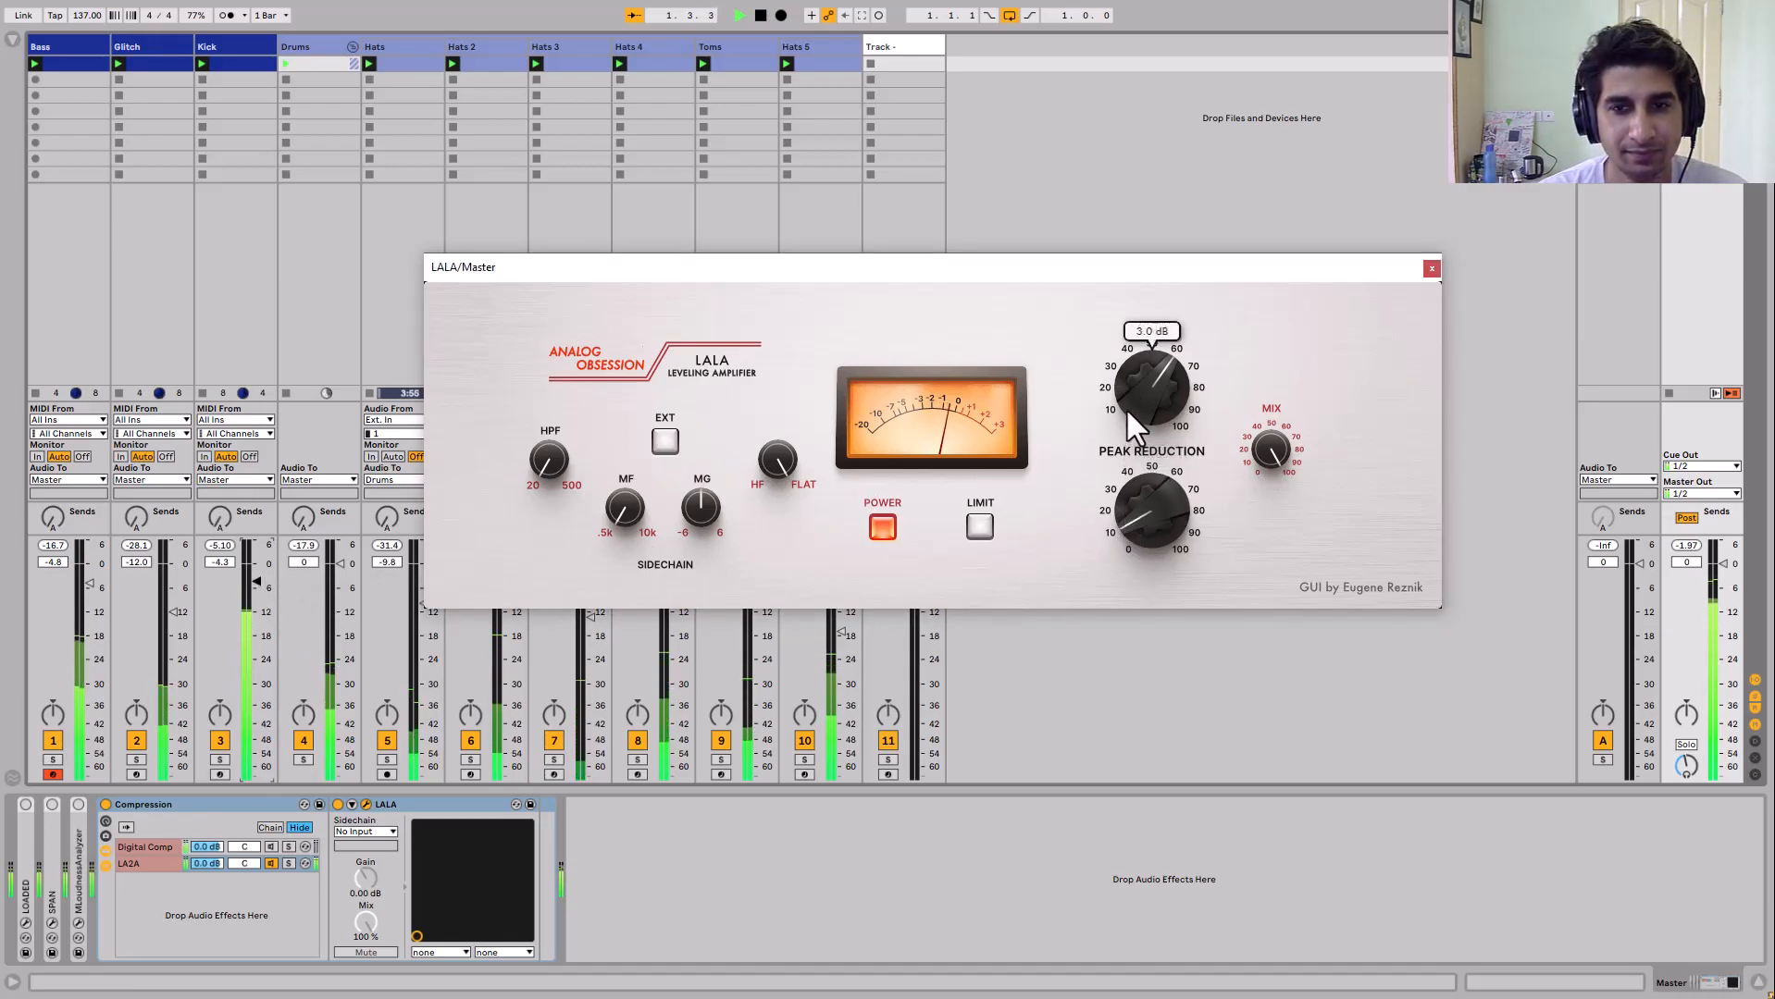
left_click_drag(257, 585, 258, 577)
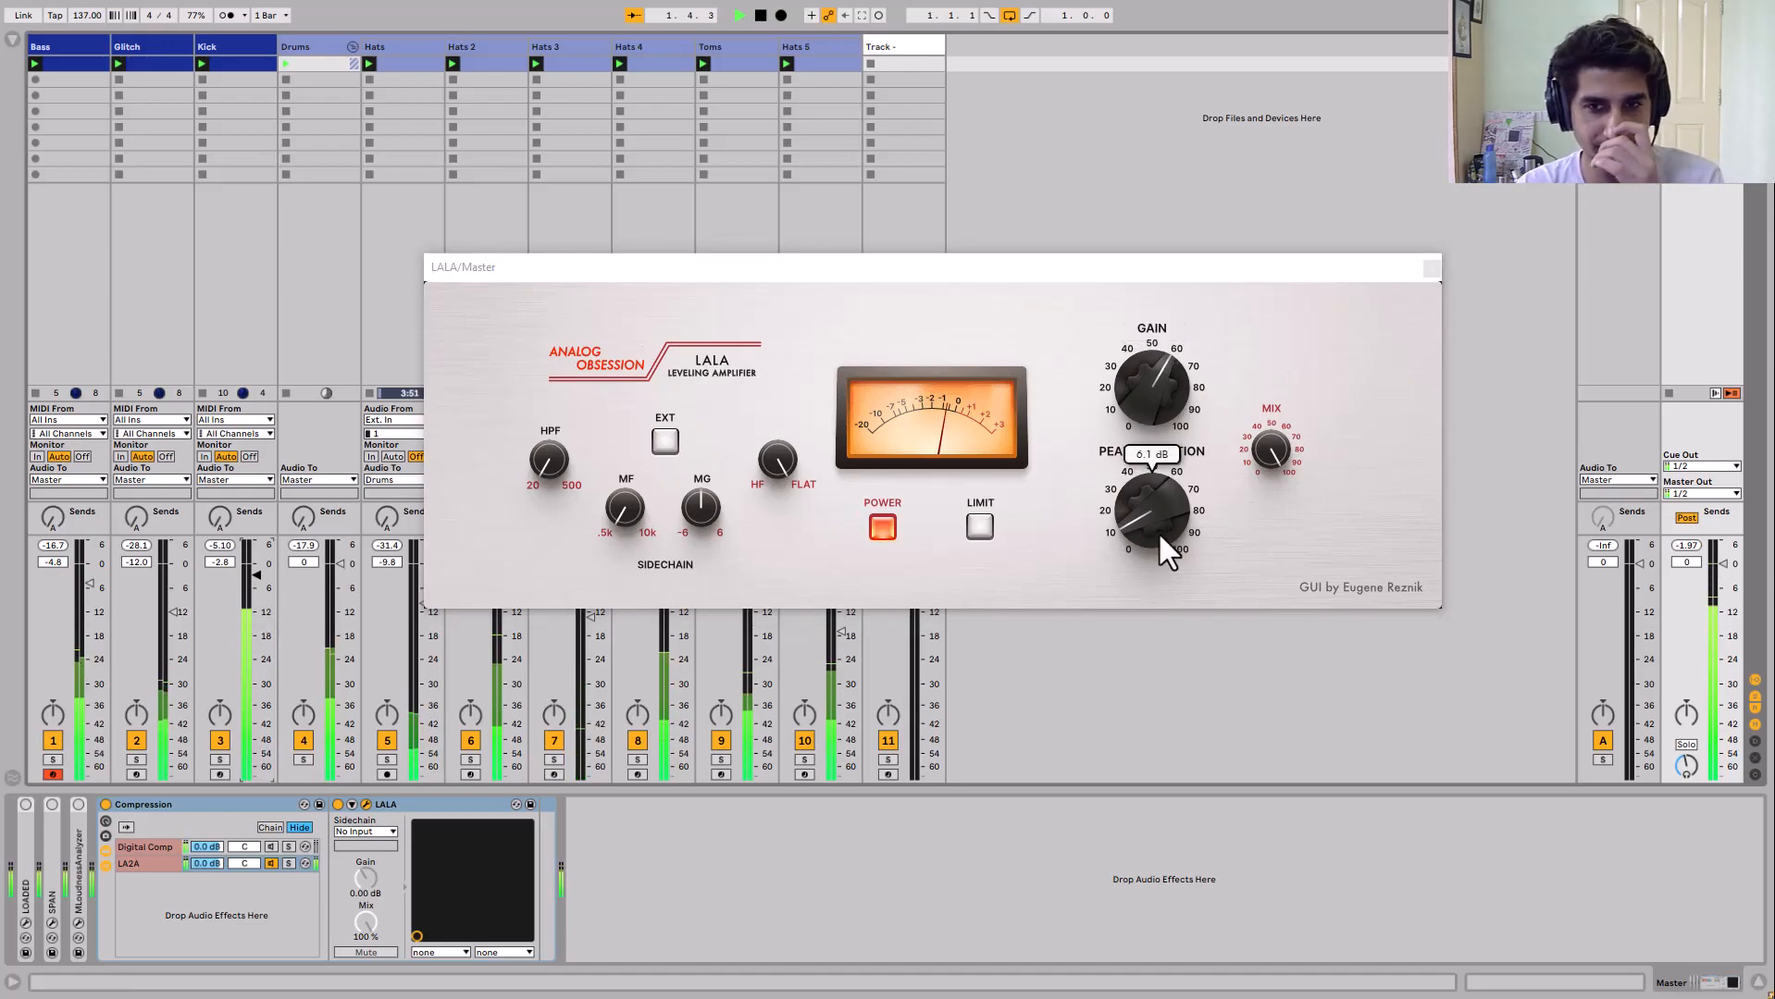
left_click(1428, 270)
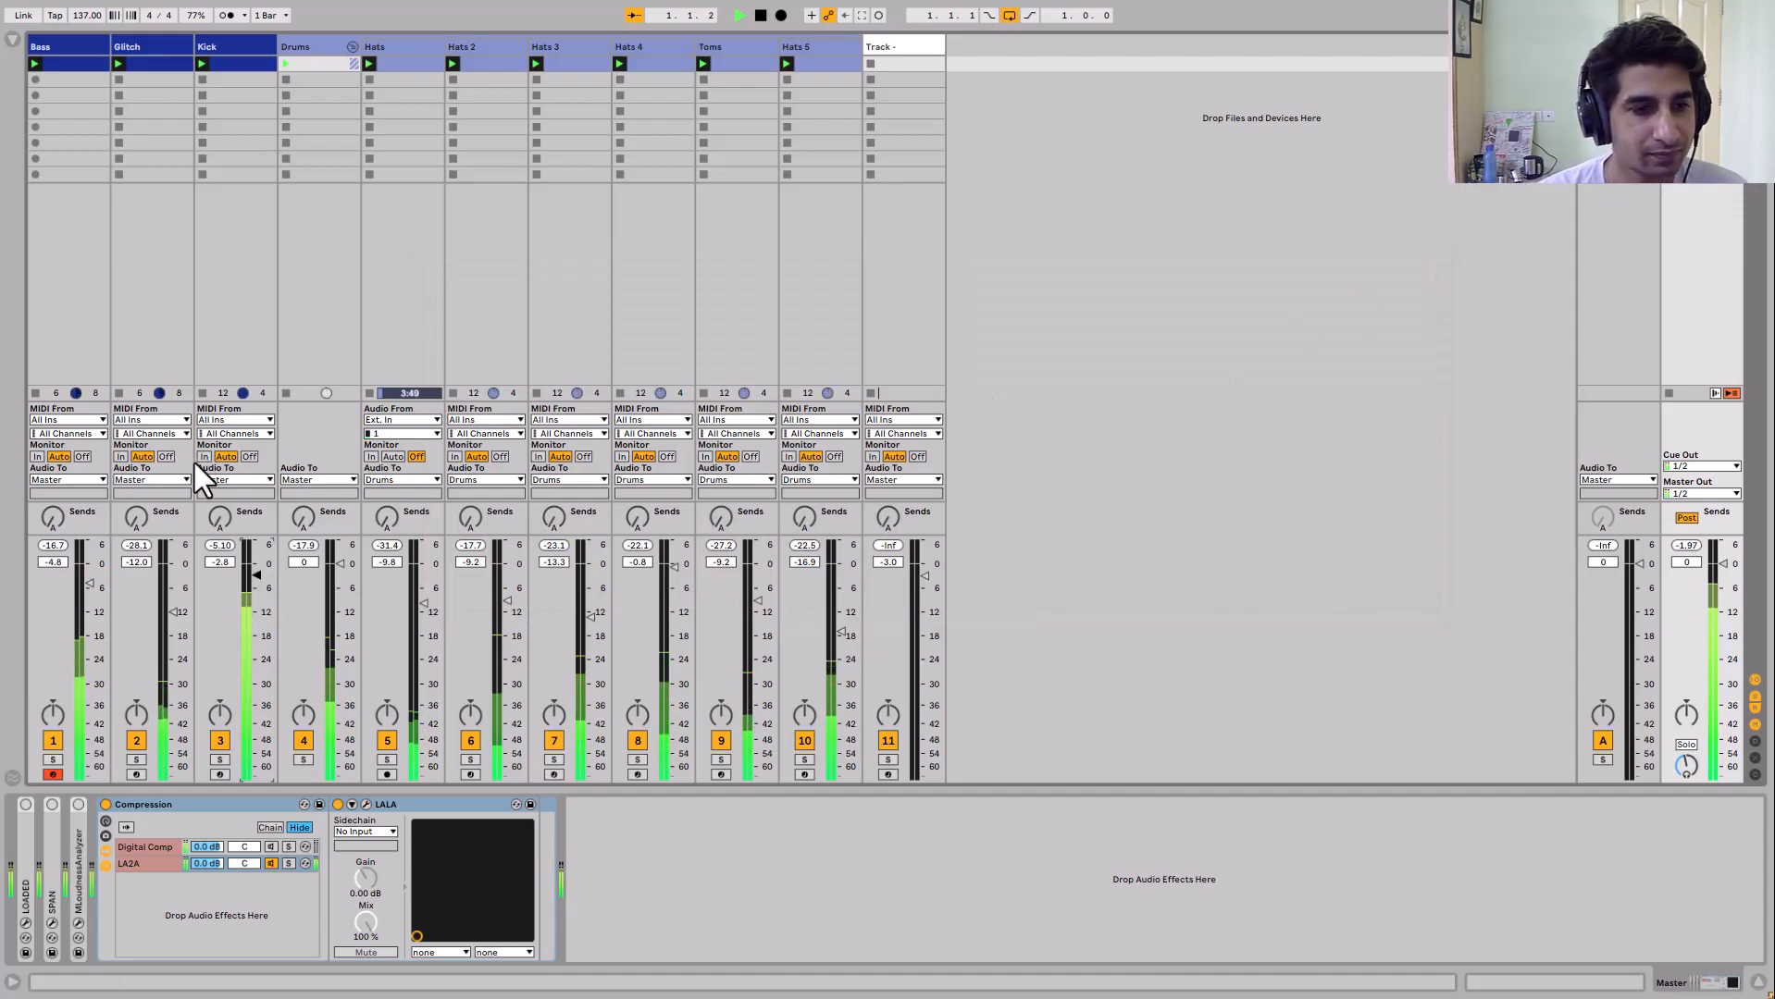
Enable EQ Three on the Kick, toggle its low band off and back on, mute the Toms track, and stop playback
left_click(241, 310)
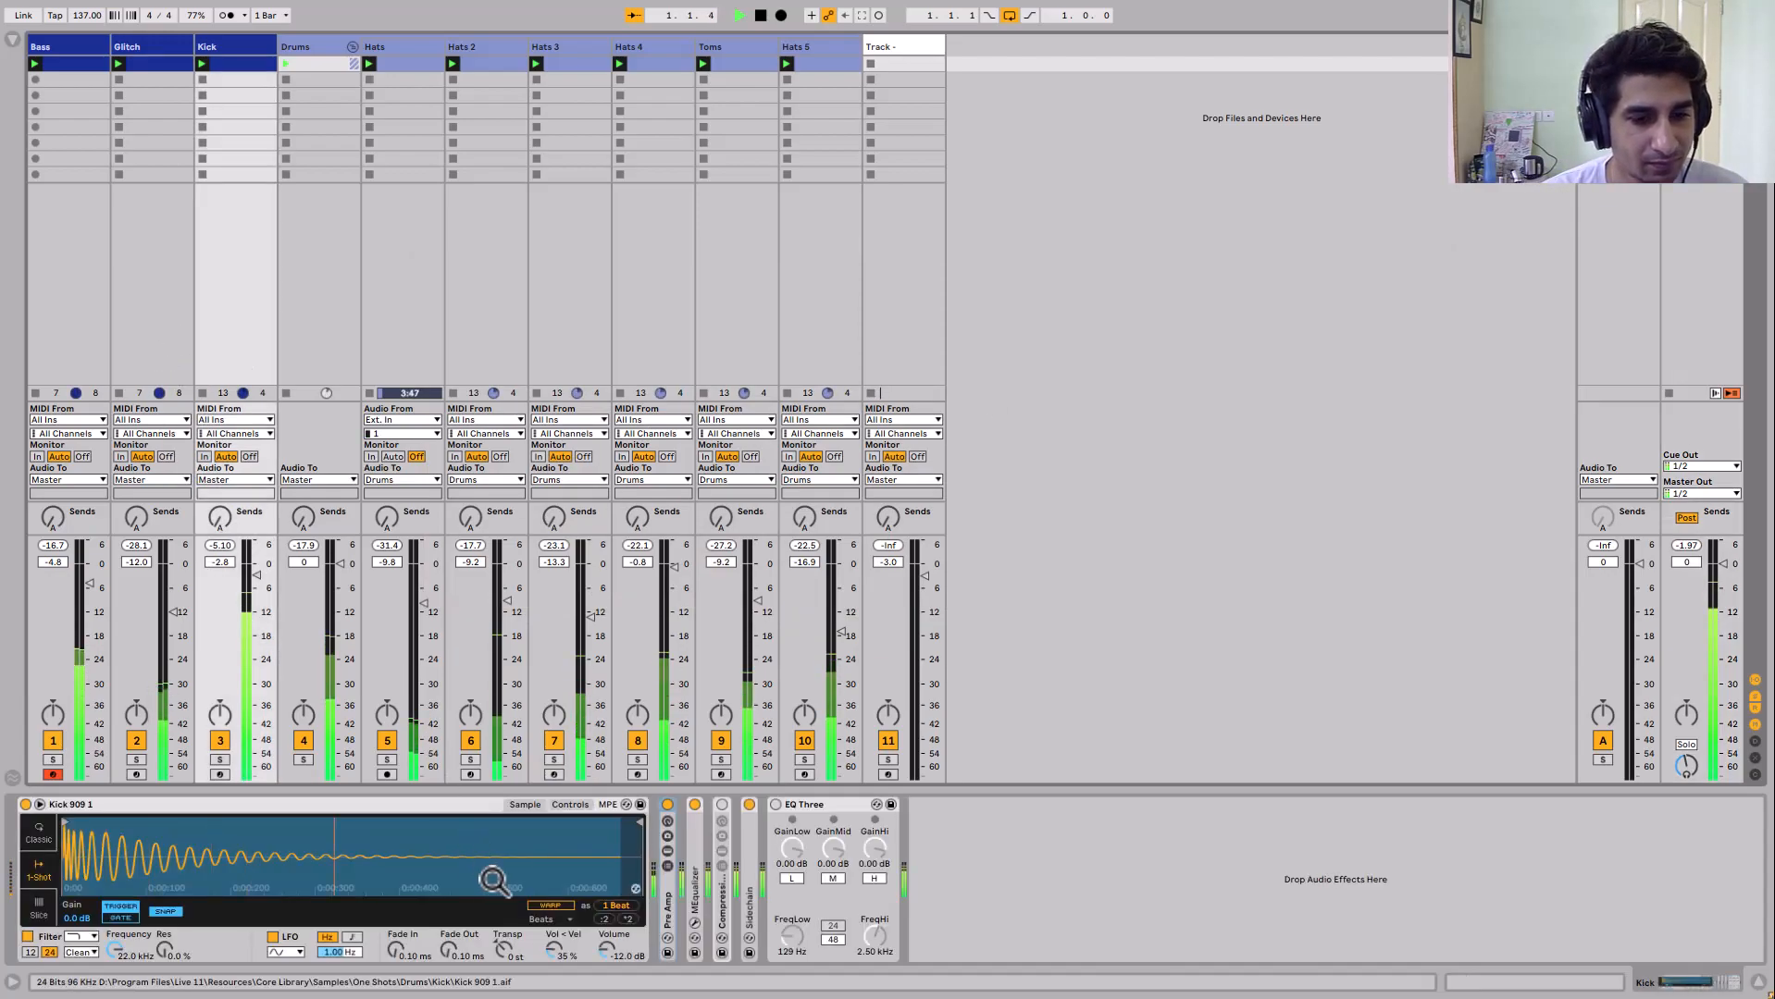
left_click(777, 806)
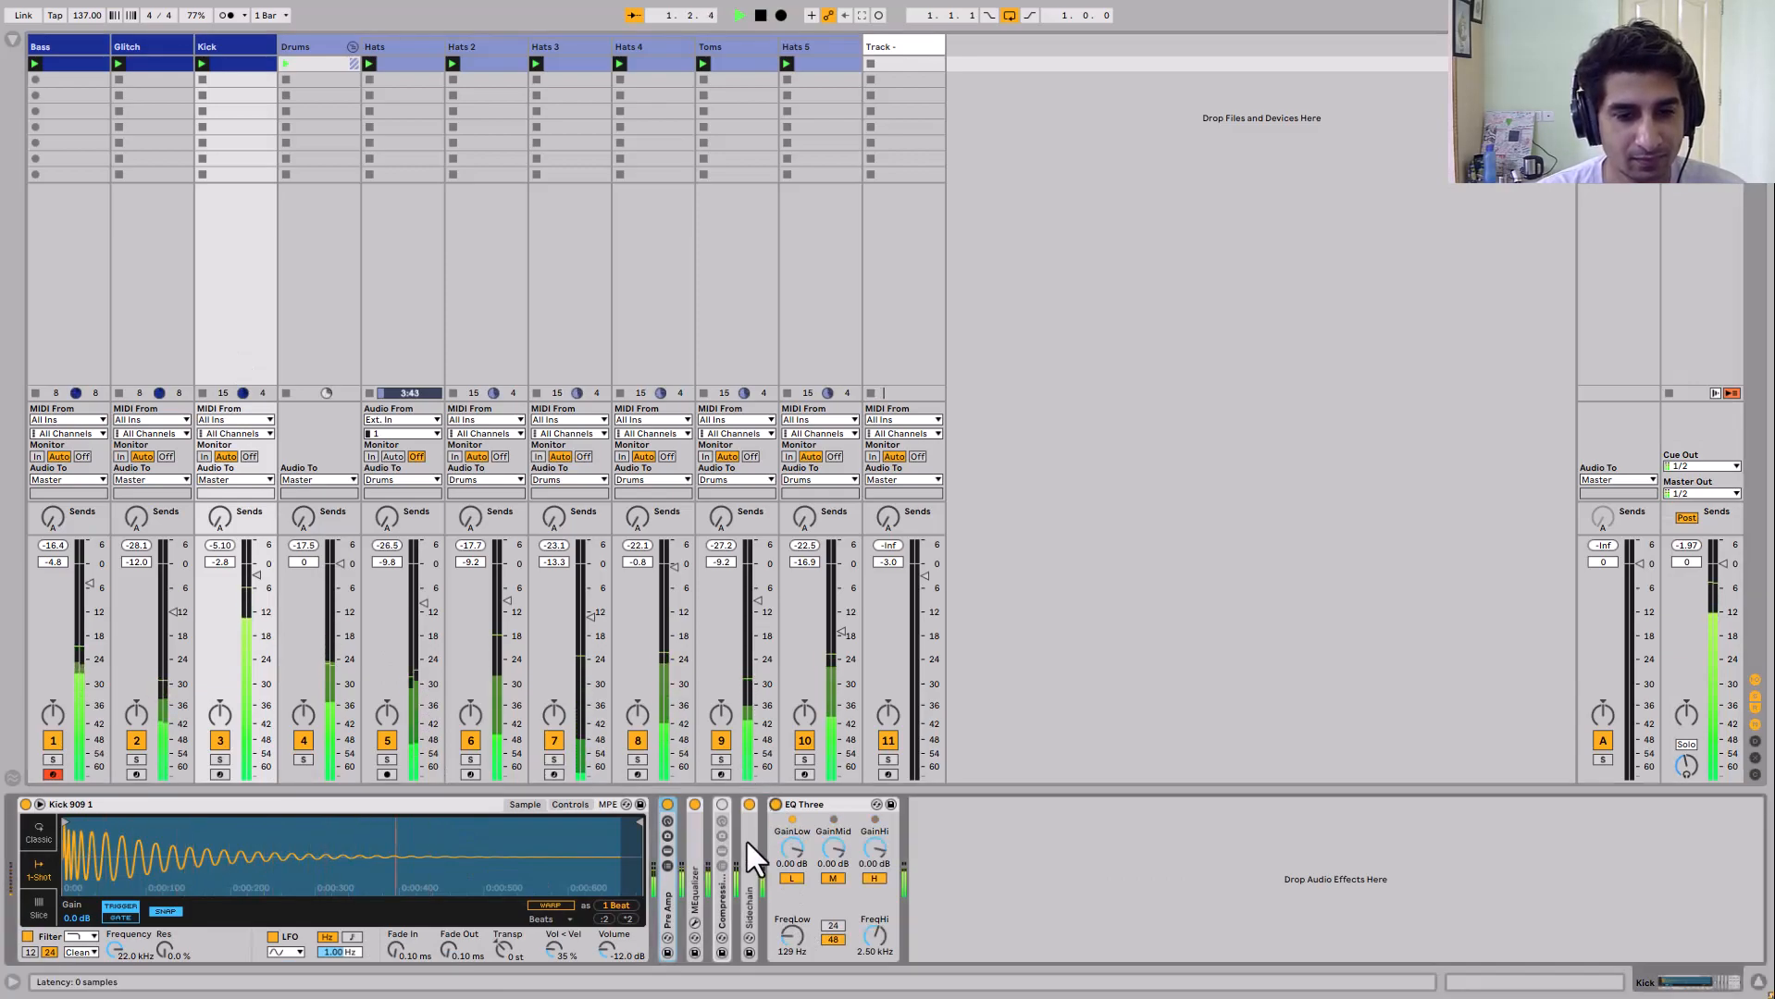
left_click(792, 879)
left_click(720, 740)
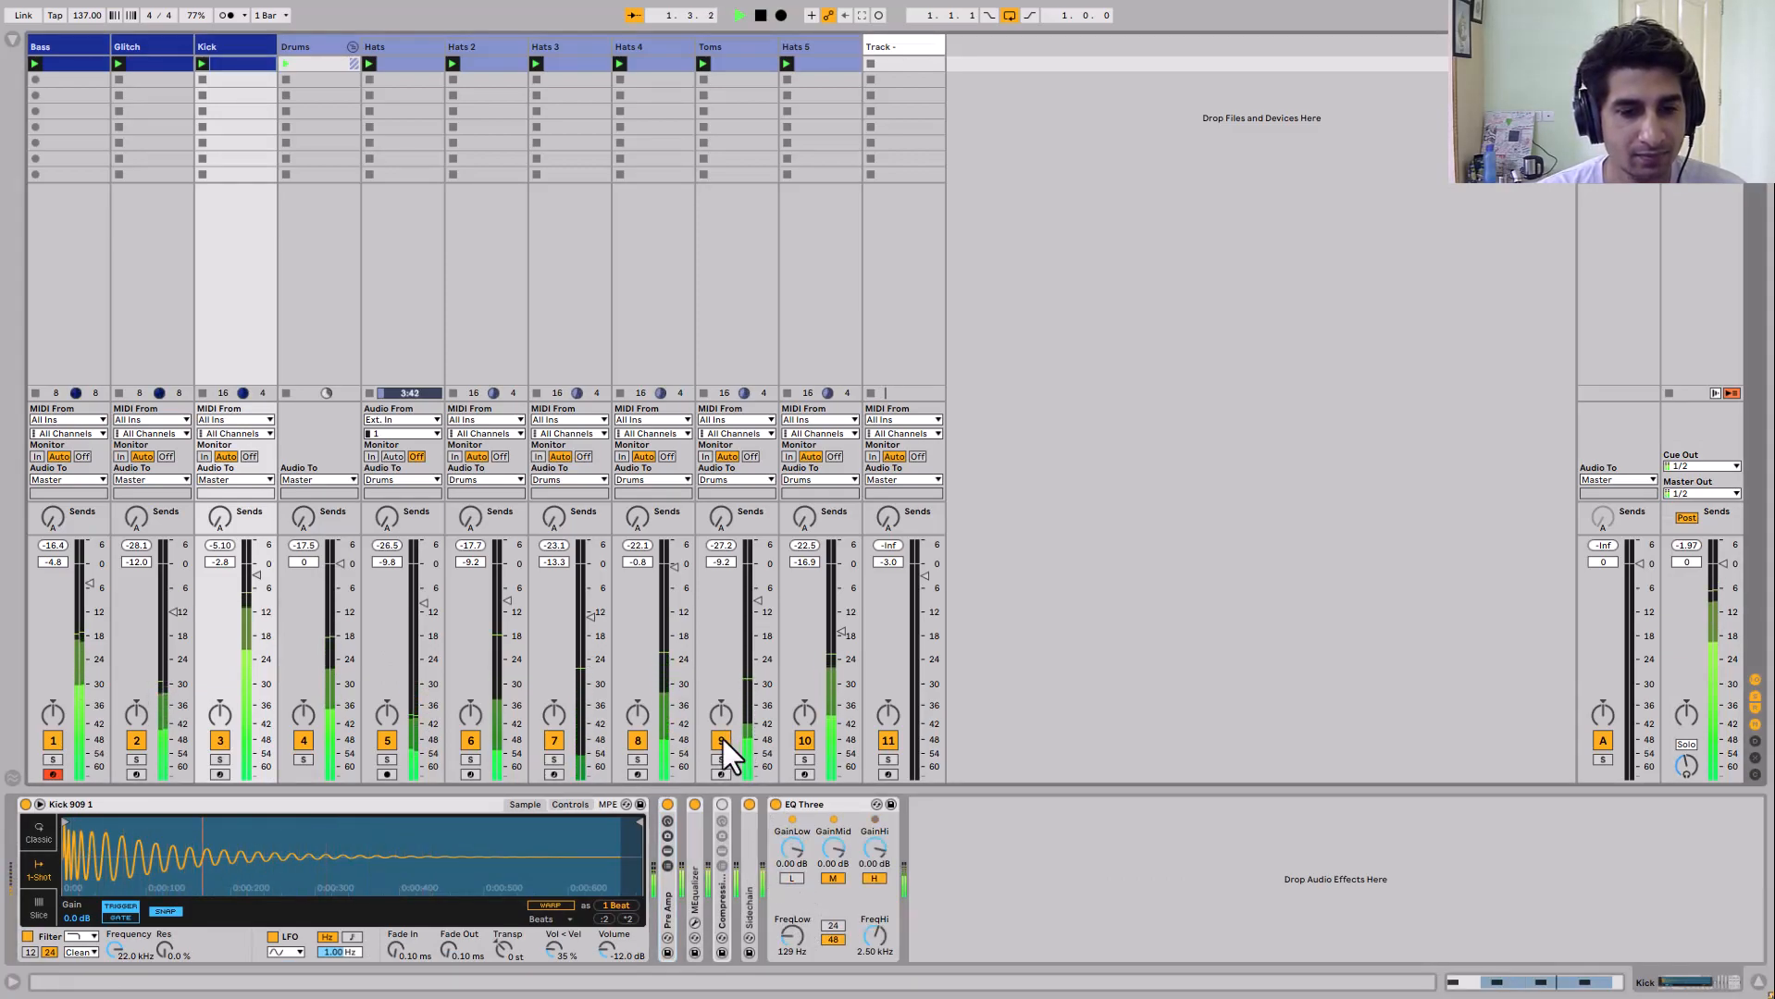
left_click(792, 879)
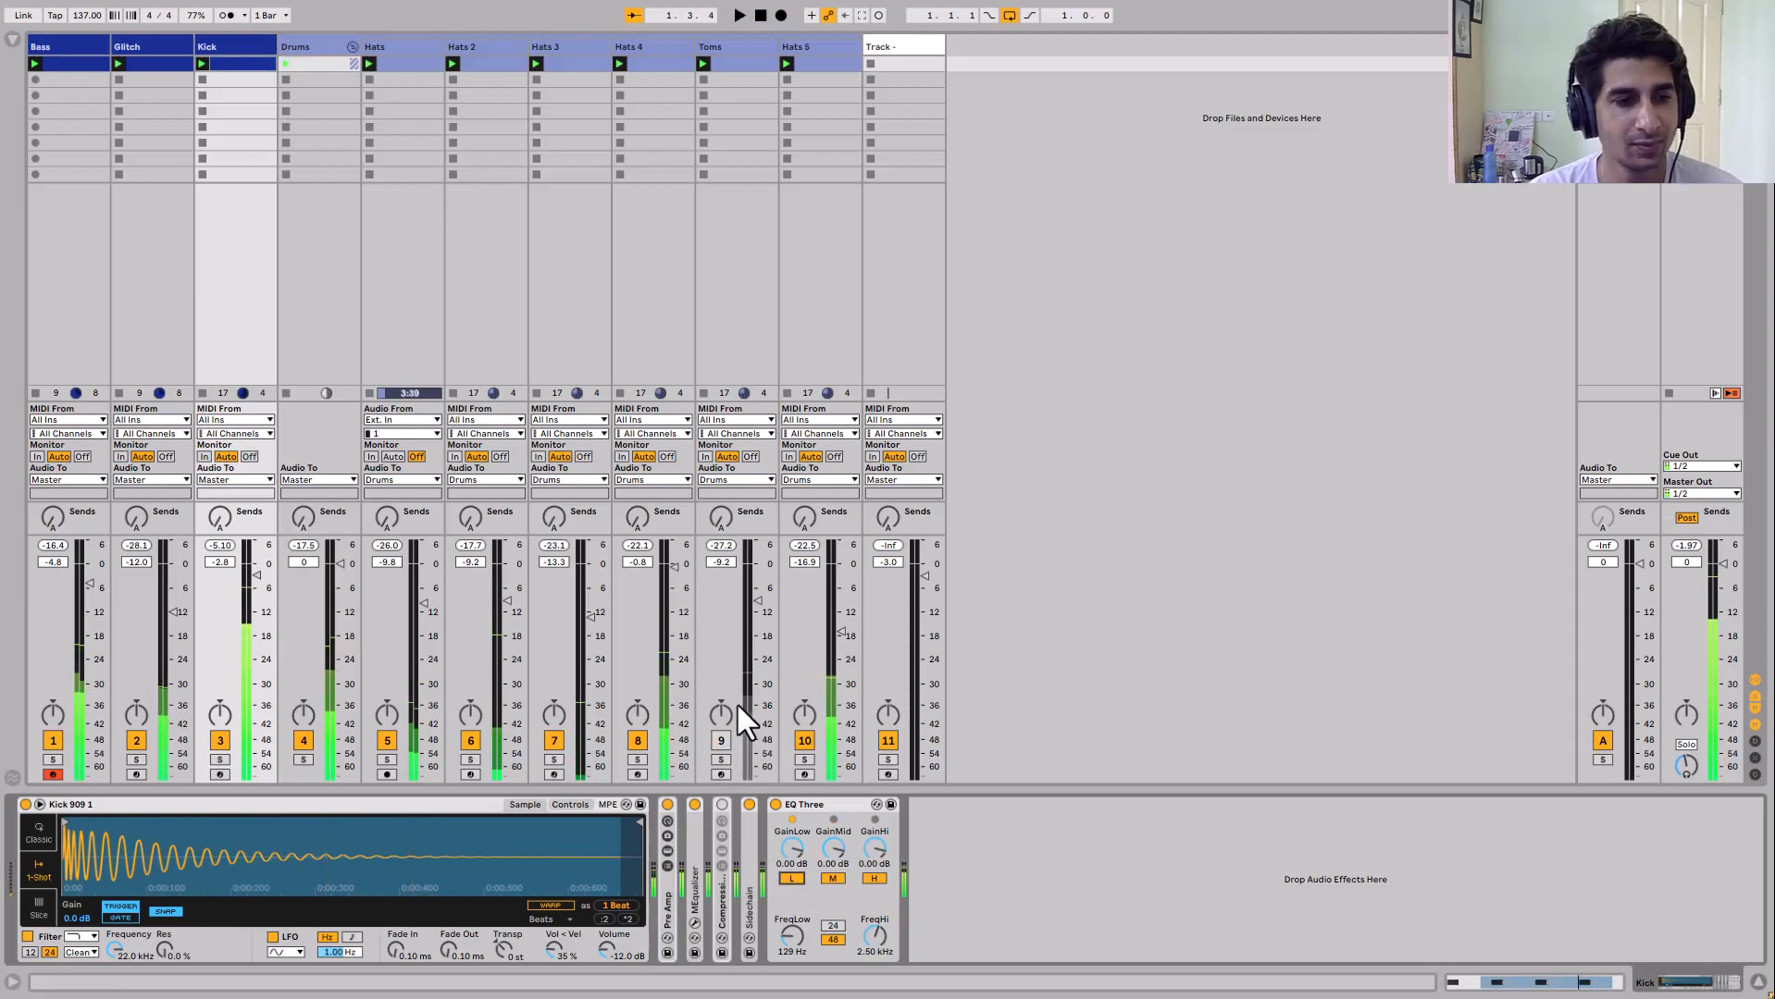
key("space")
Show the Glitch track's device chain and select its Sidechain compressor
left_click(137, 47)
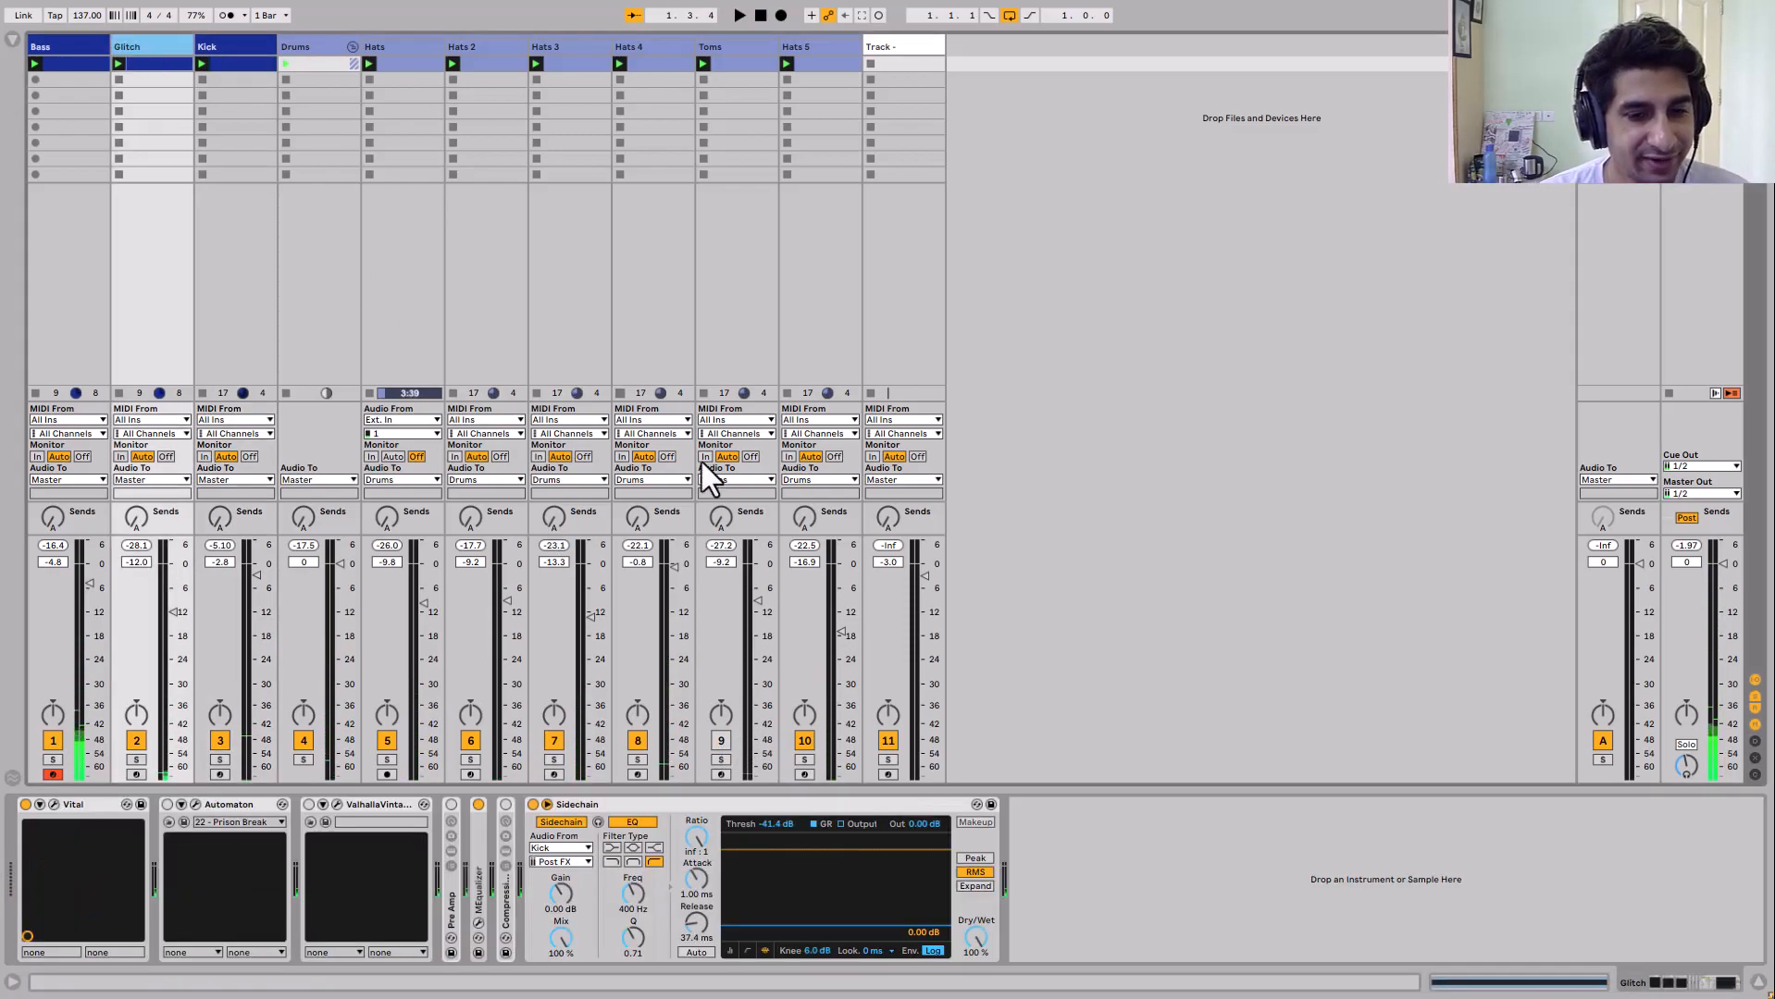
left_click_drag(615, 803, 754, 842)
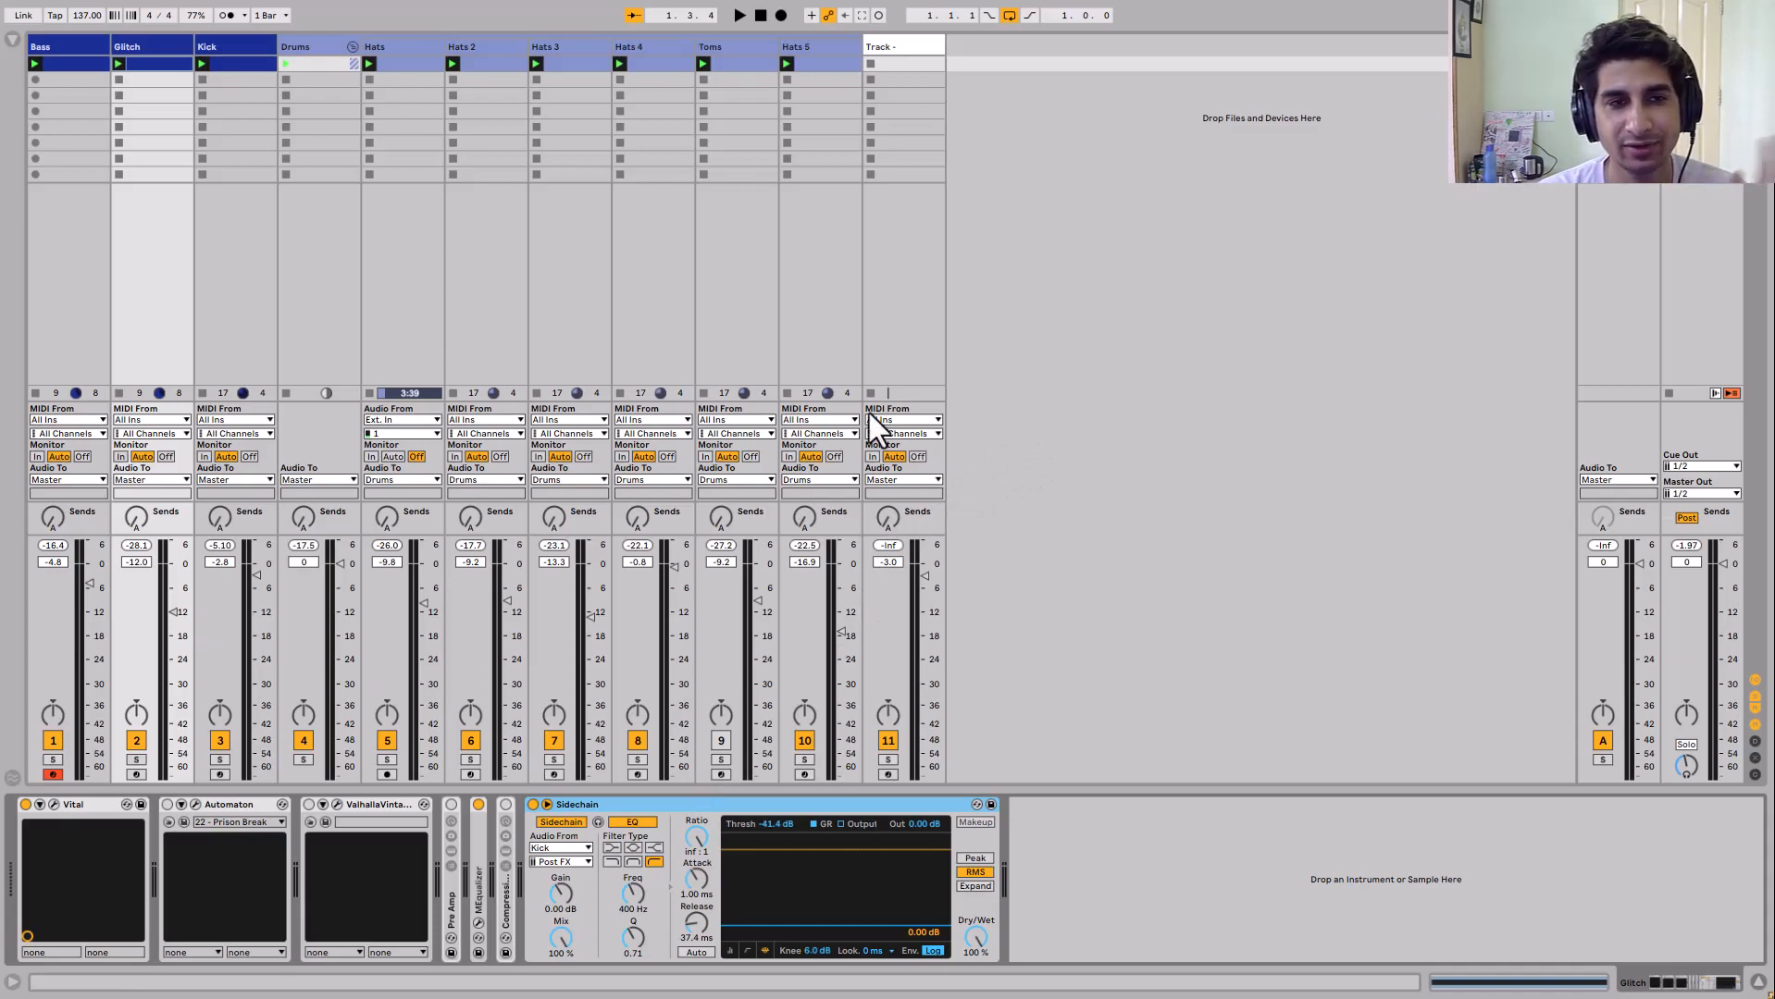
Add another MIDI track carrying the default effect chain after the last track
right_click(1123, 153)
left_click(1144, 180)
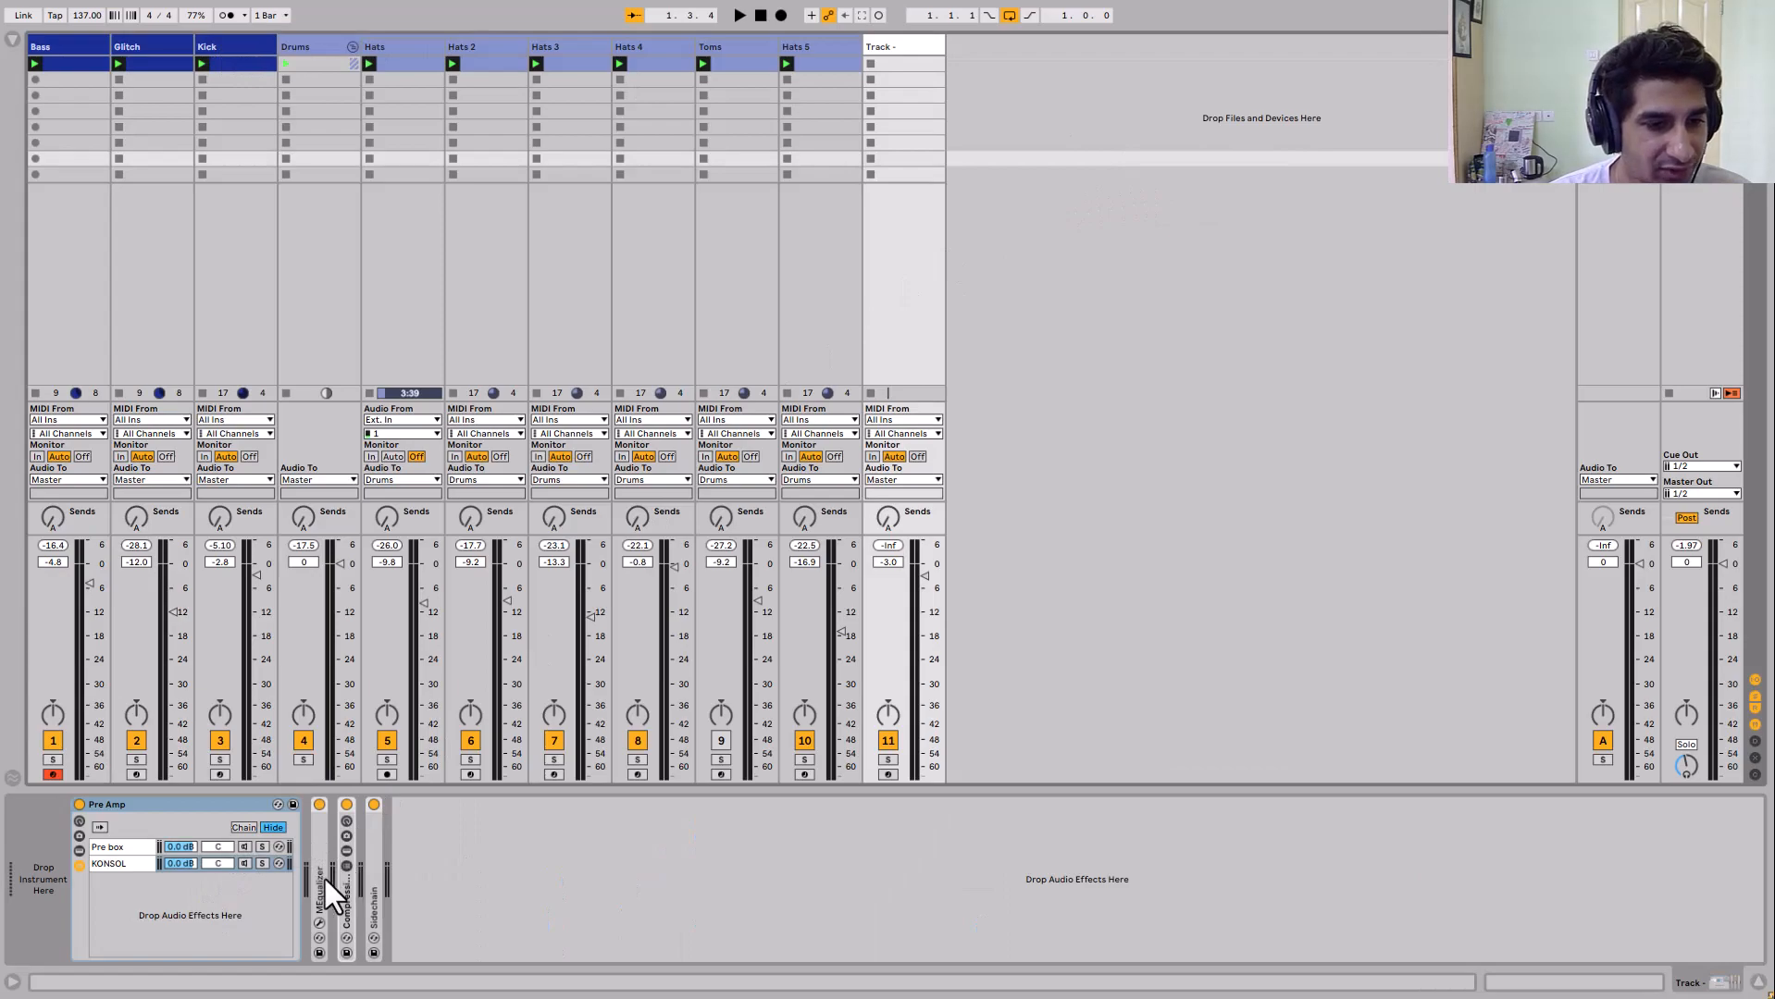
key("ctrl+d")
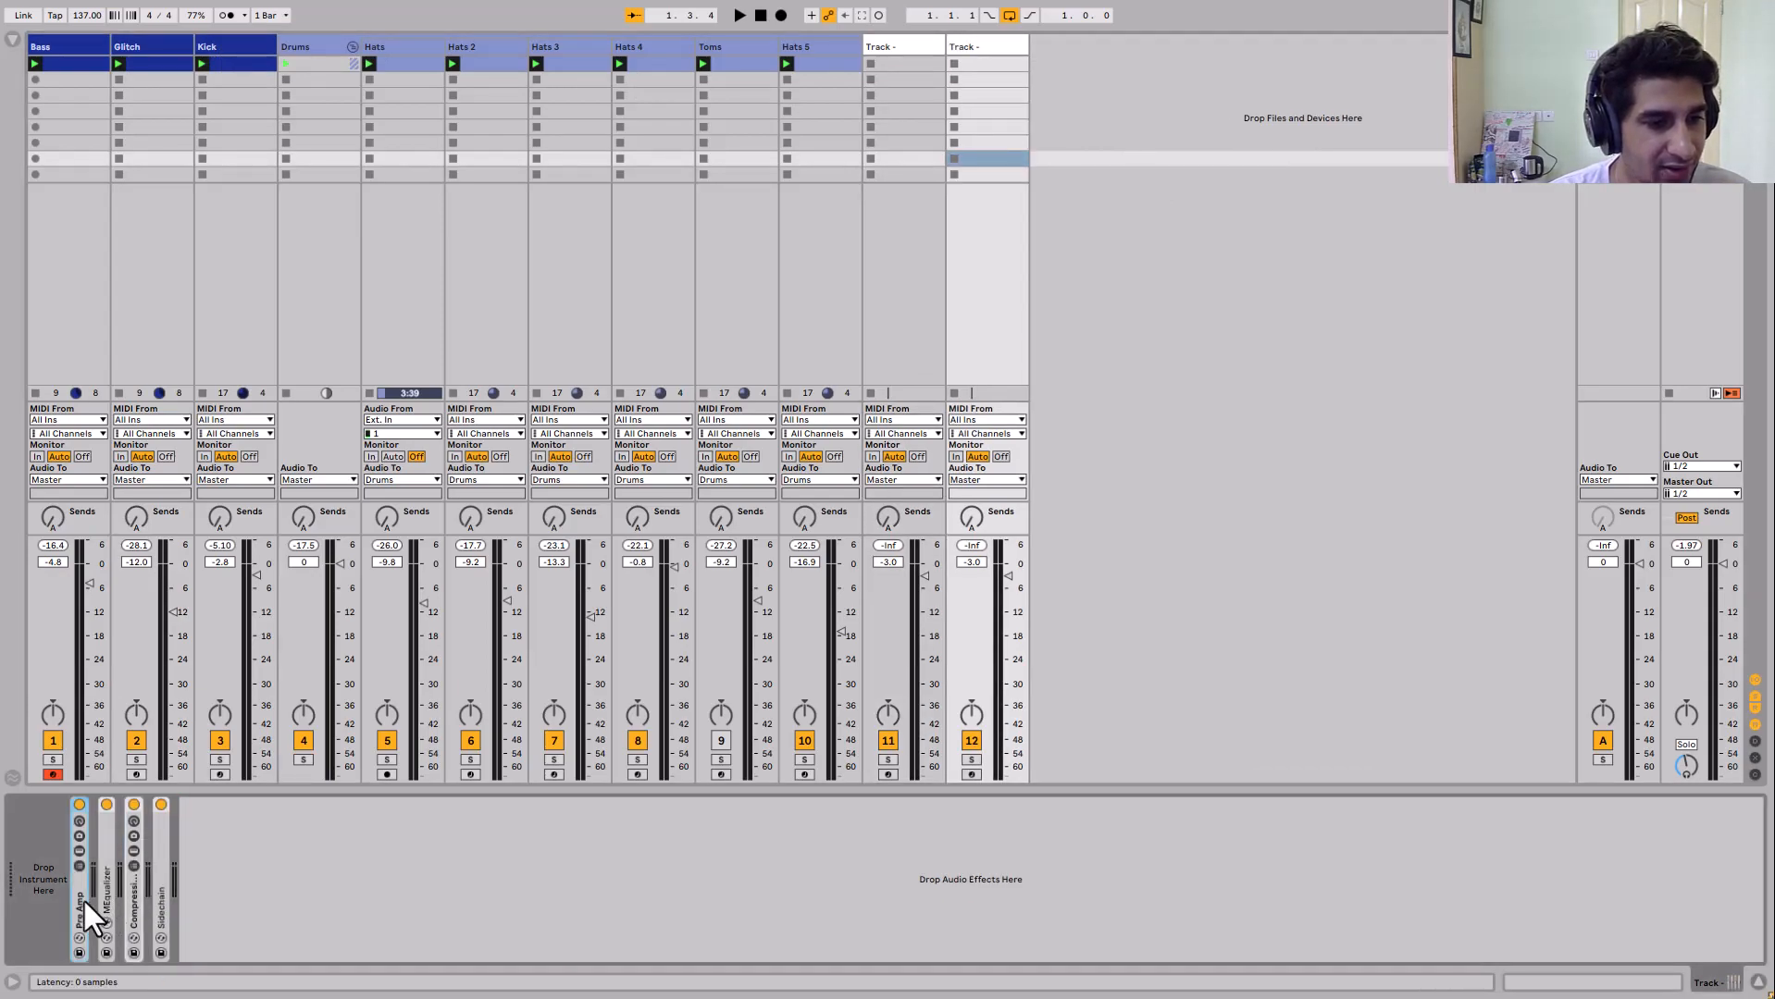
Unfold the Pre Amp, MEqualizer, Compression and Sidechain devices on the new track
double_click(82, 897)
double_click(320, 884)
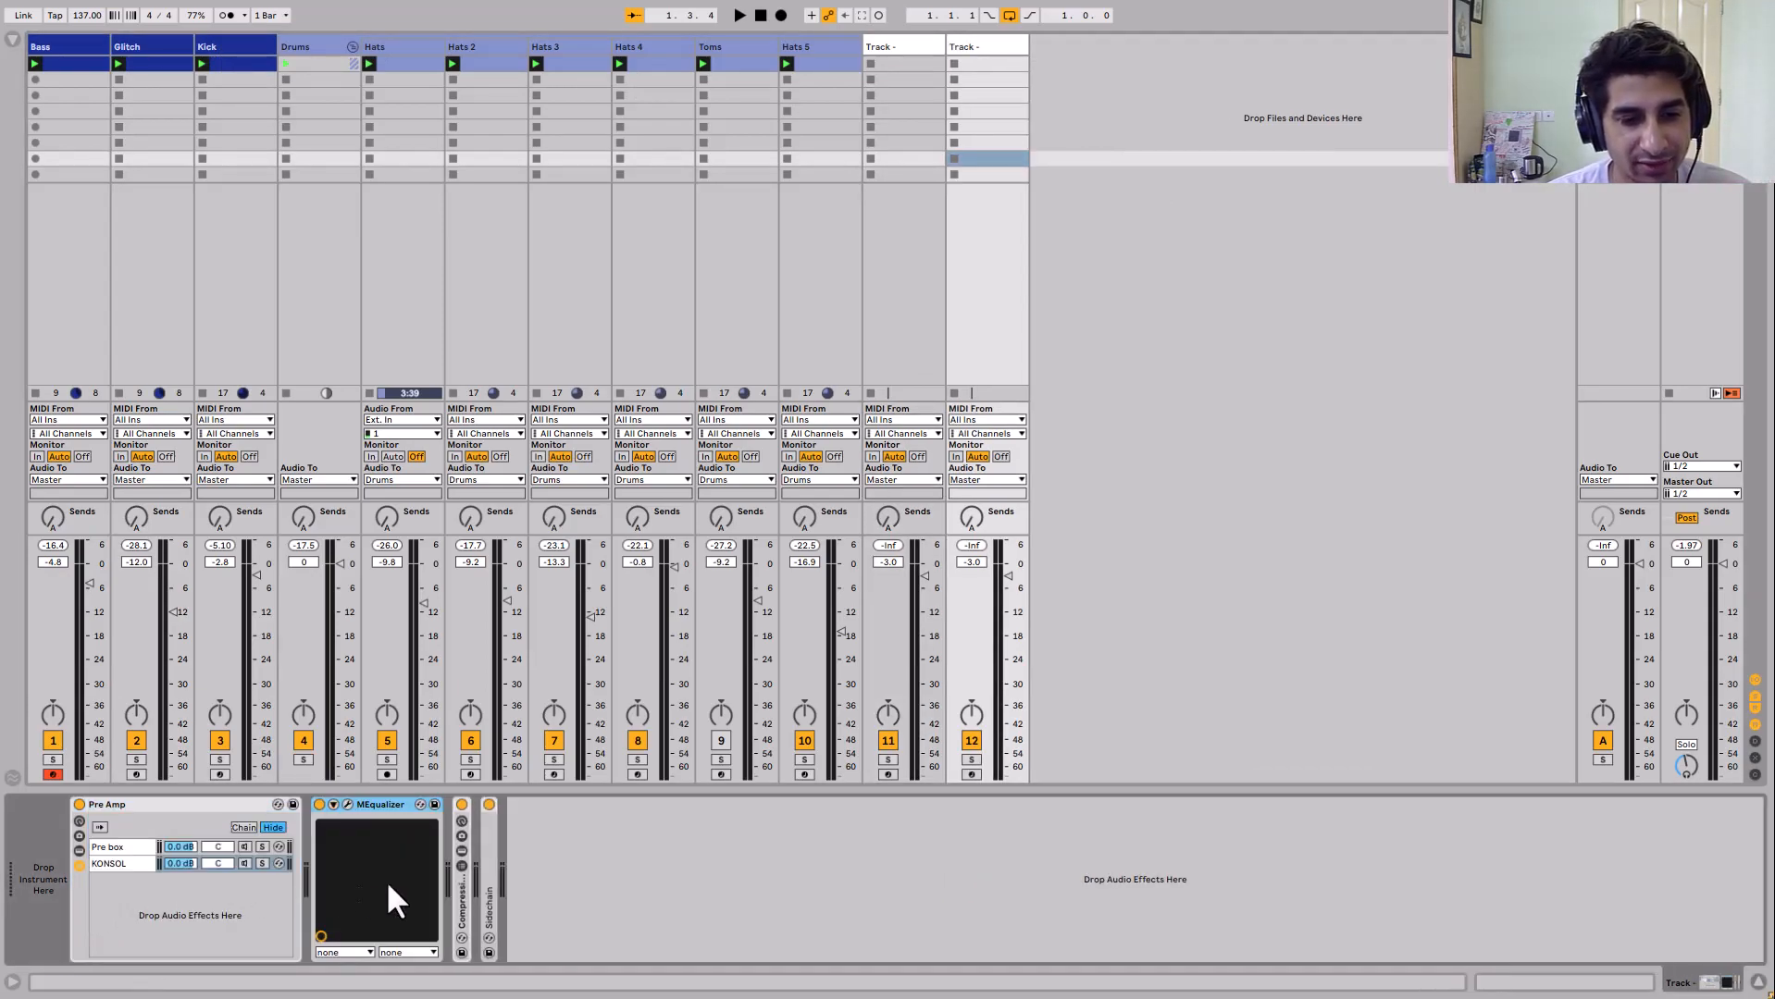
double_click(463, 896)
double_click(931, 858)
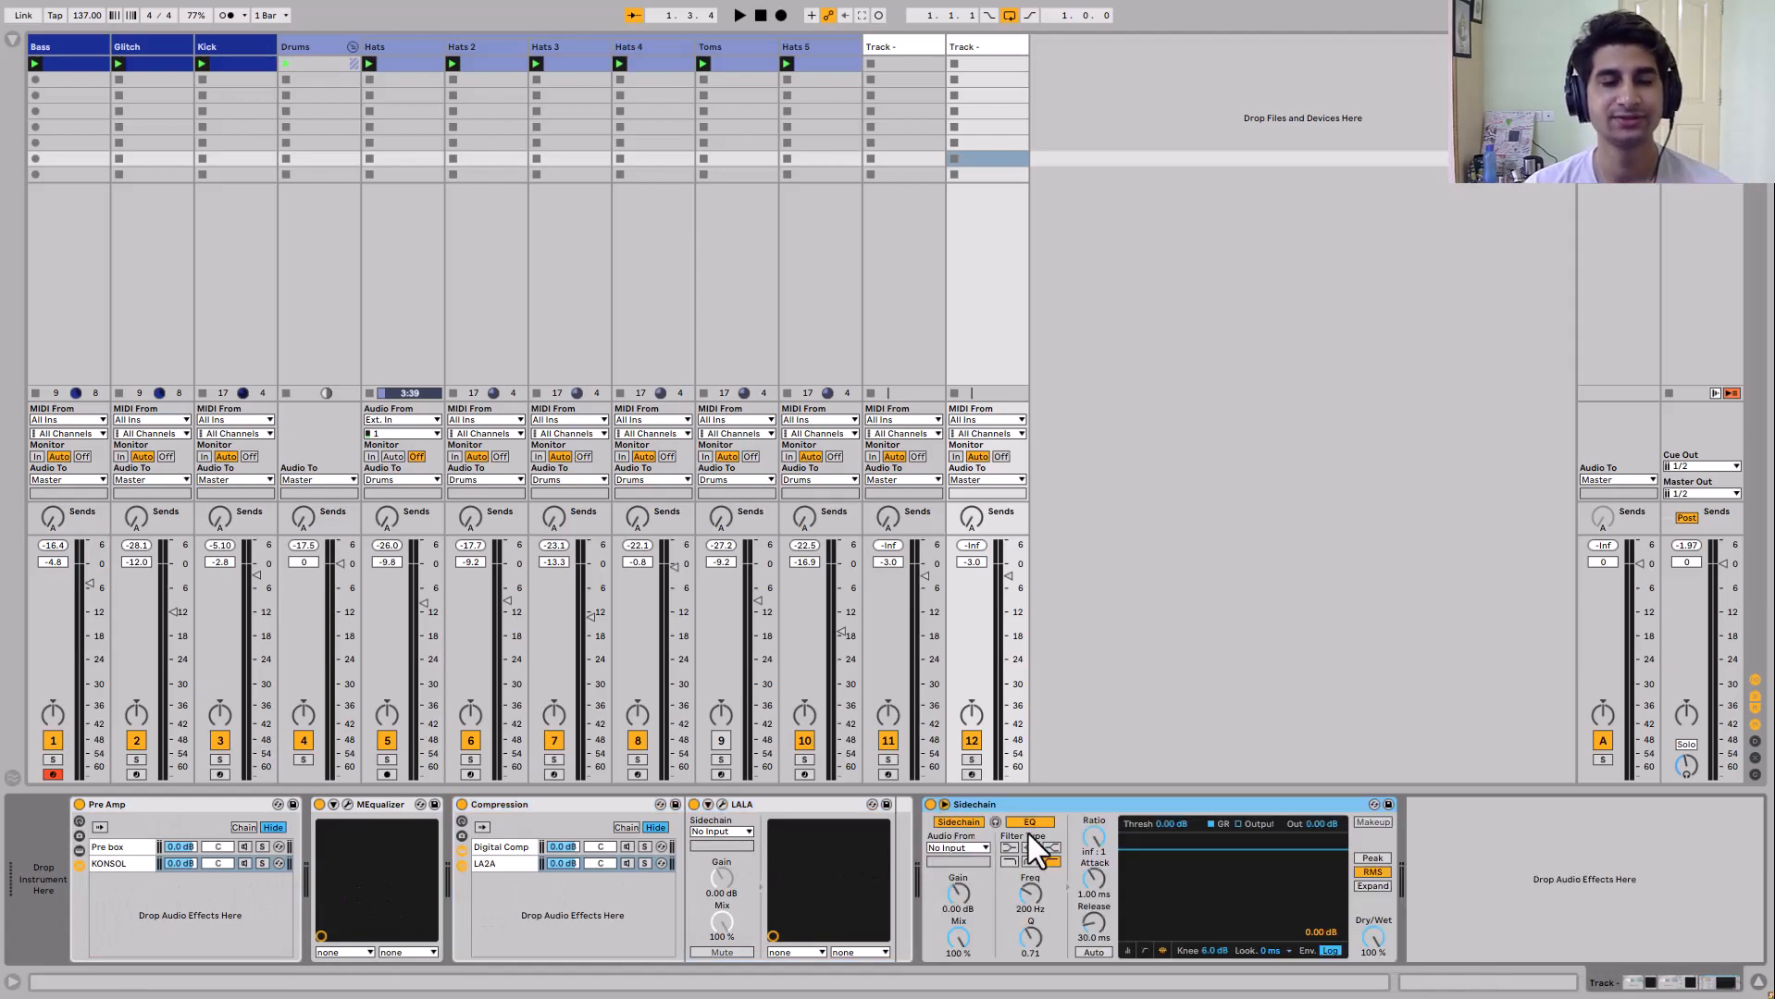